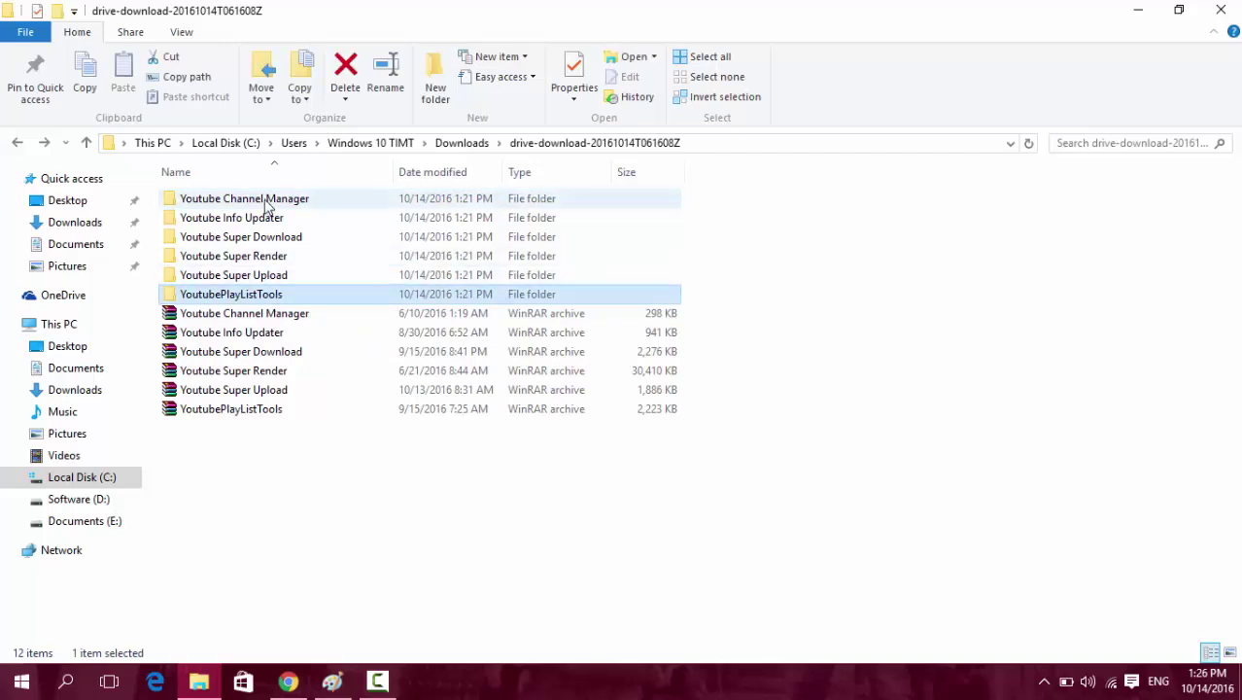
Browse the six extracted Youtube tool folders, then switch to the open Paint window.
shift+click(266, 200)
click(384, 539)
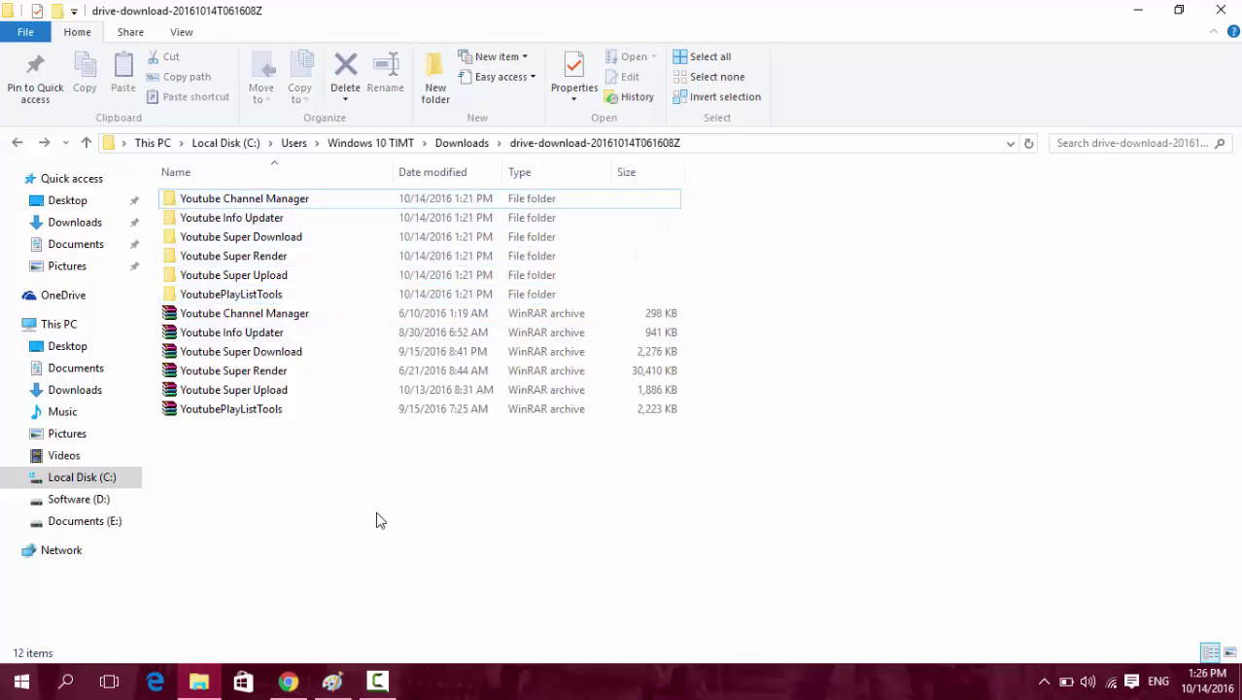
click(247, 293)
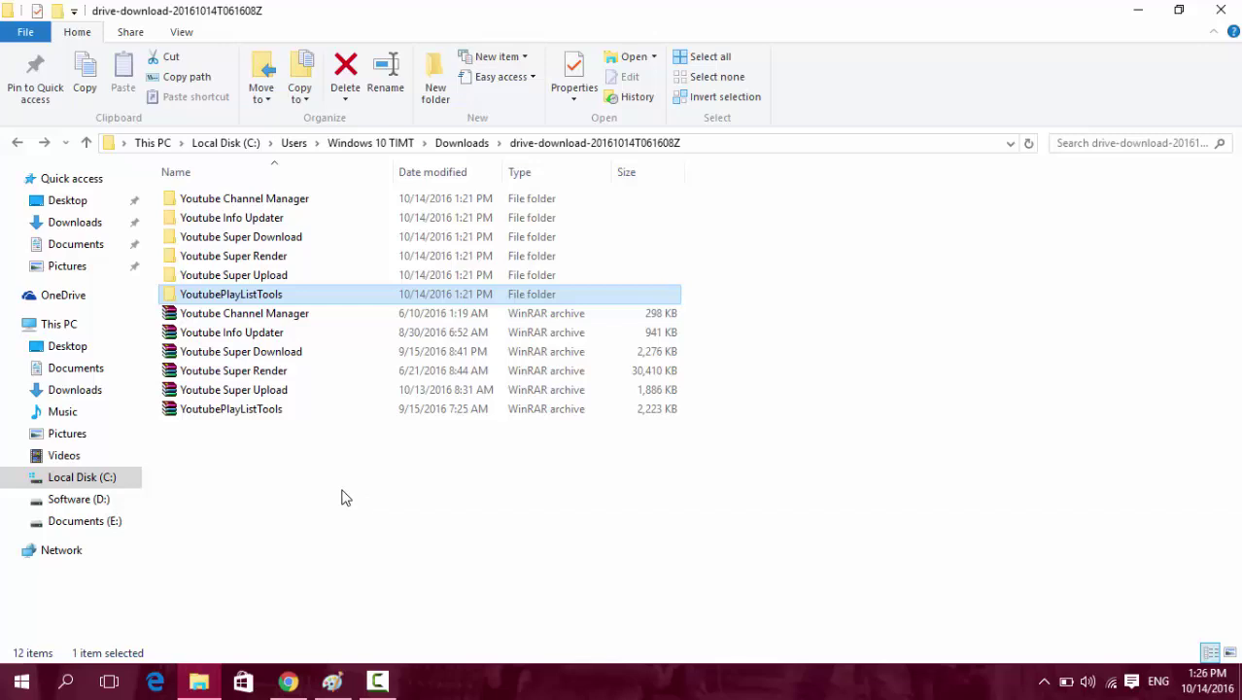
shift+click(257, 200)
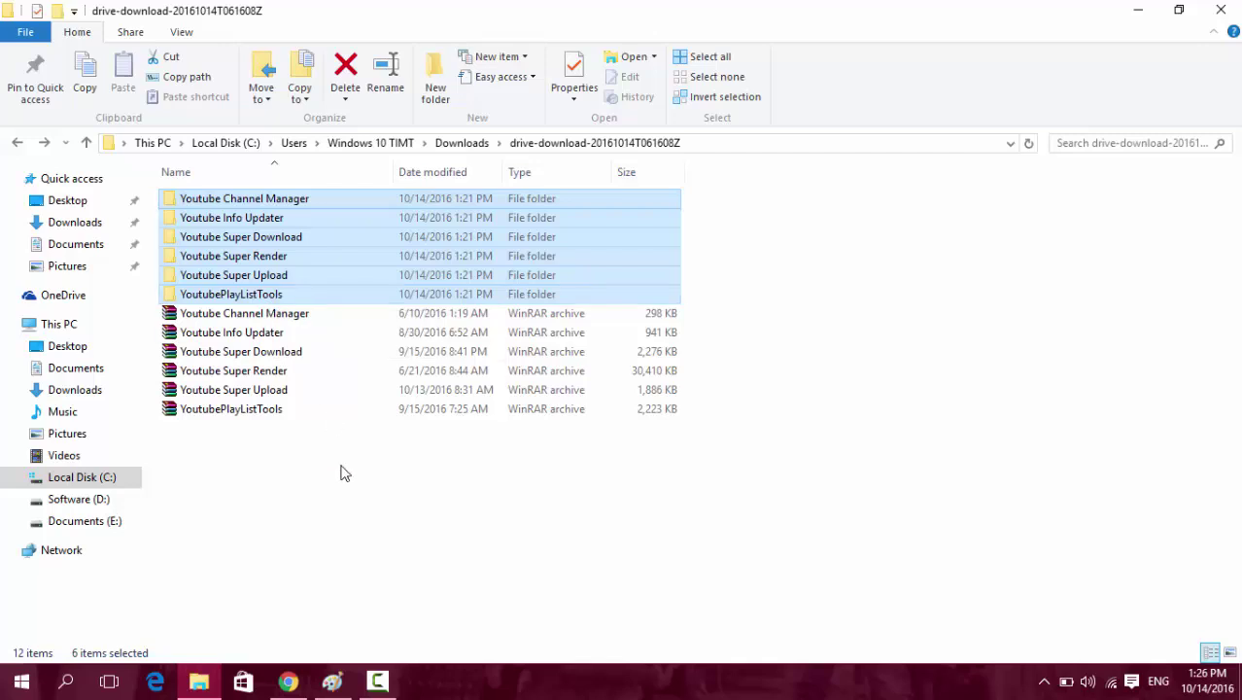
click(279, 295)
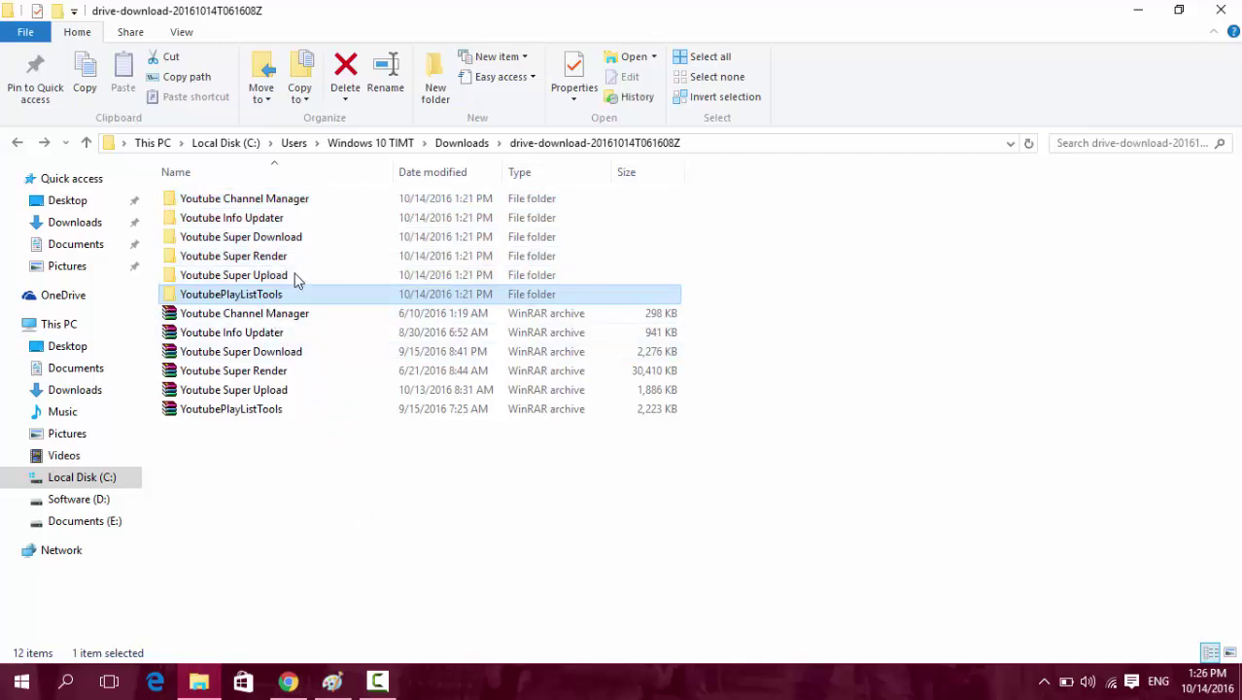
key(Home)
click(322, 494)
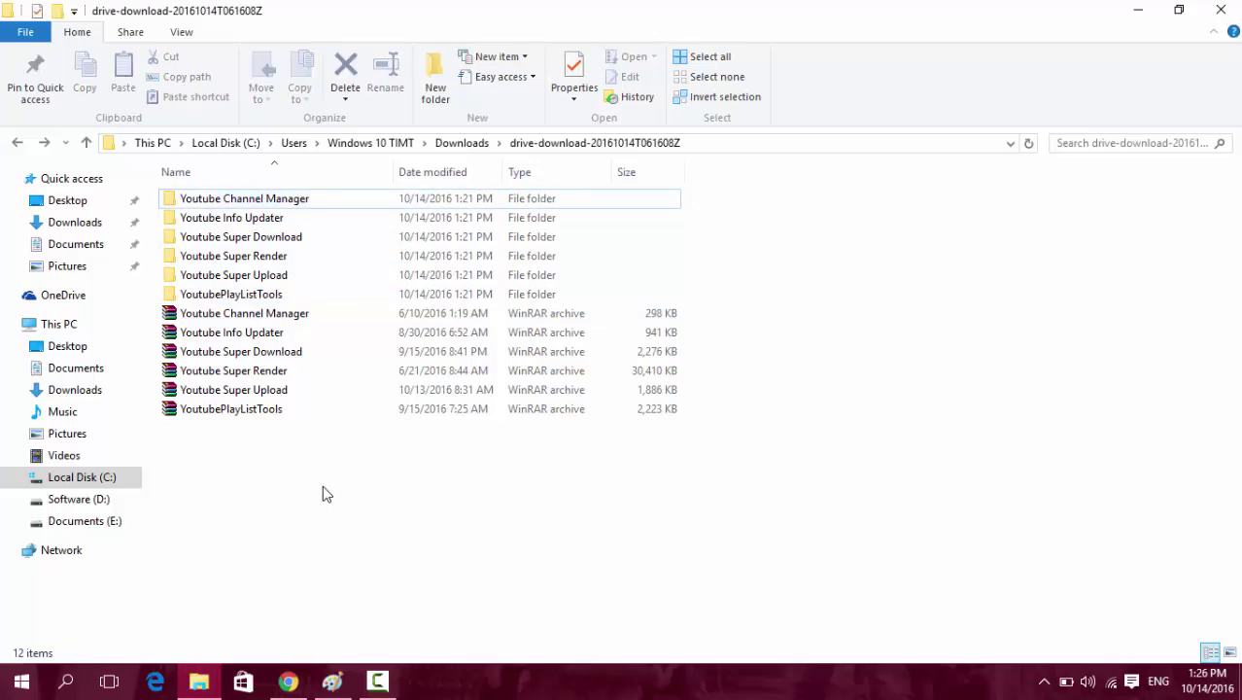
click(331, 680)
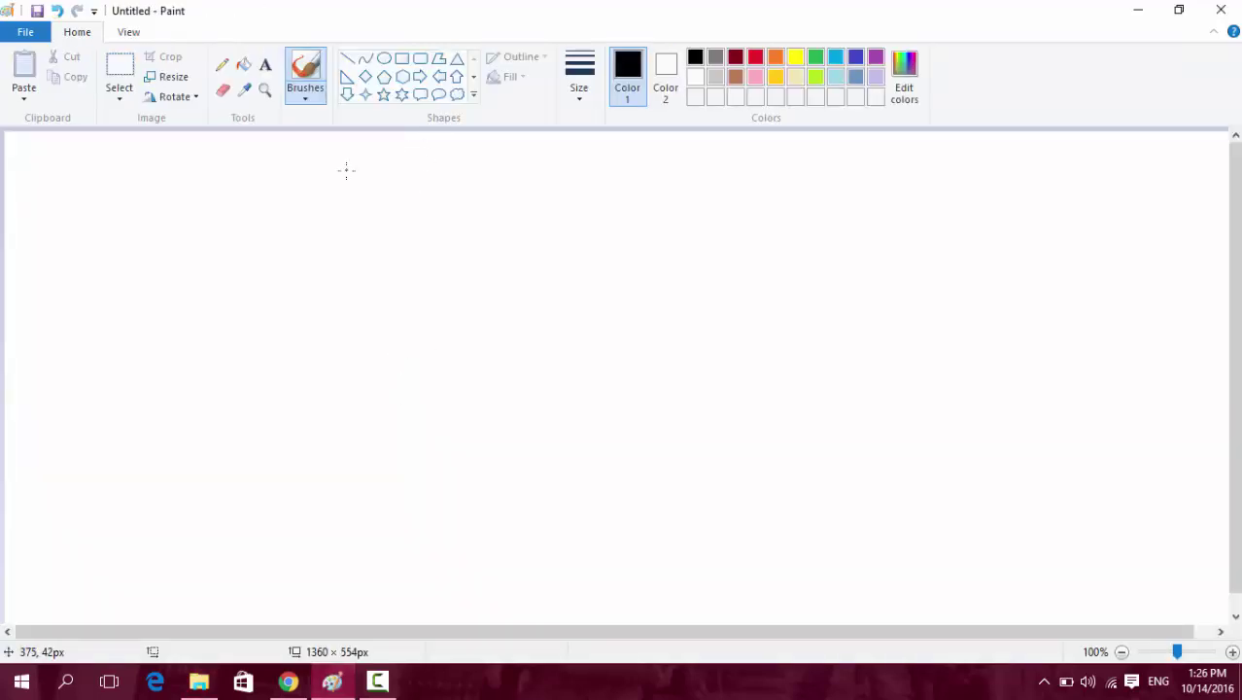
Draw a left rectangle with a thin header strip and a large rectangle on the right.
click(401, 60)
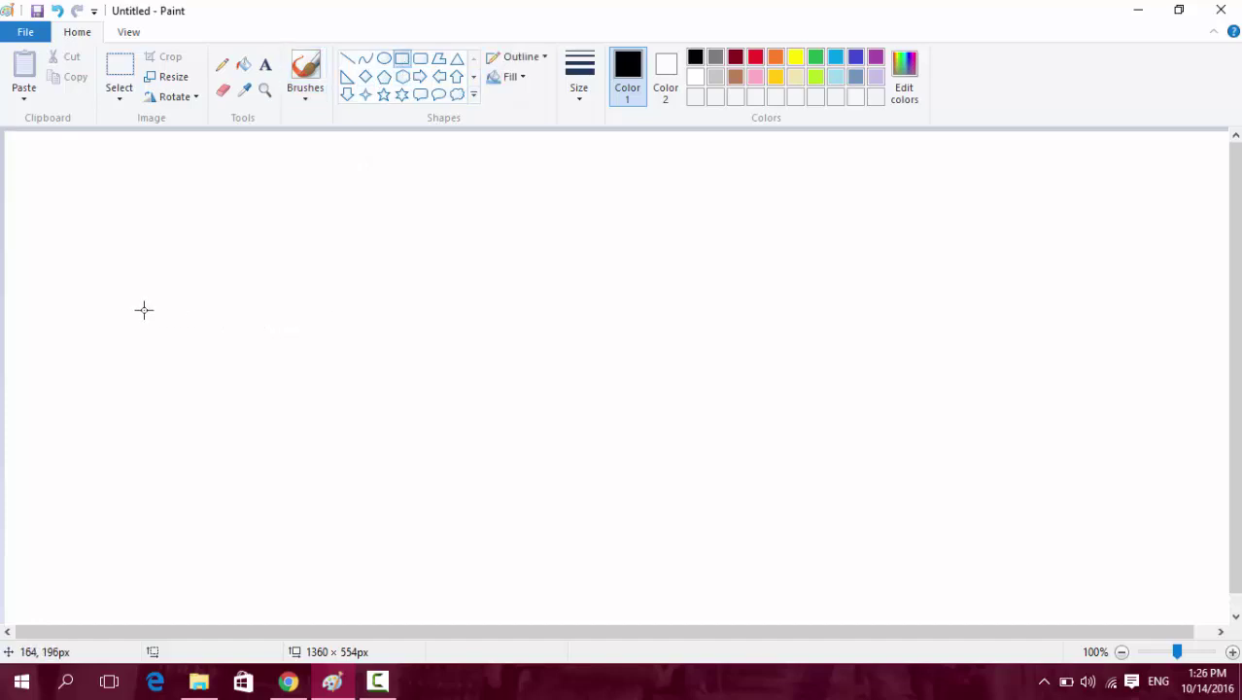
drag(94, 286, 308, 488)
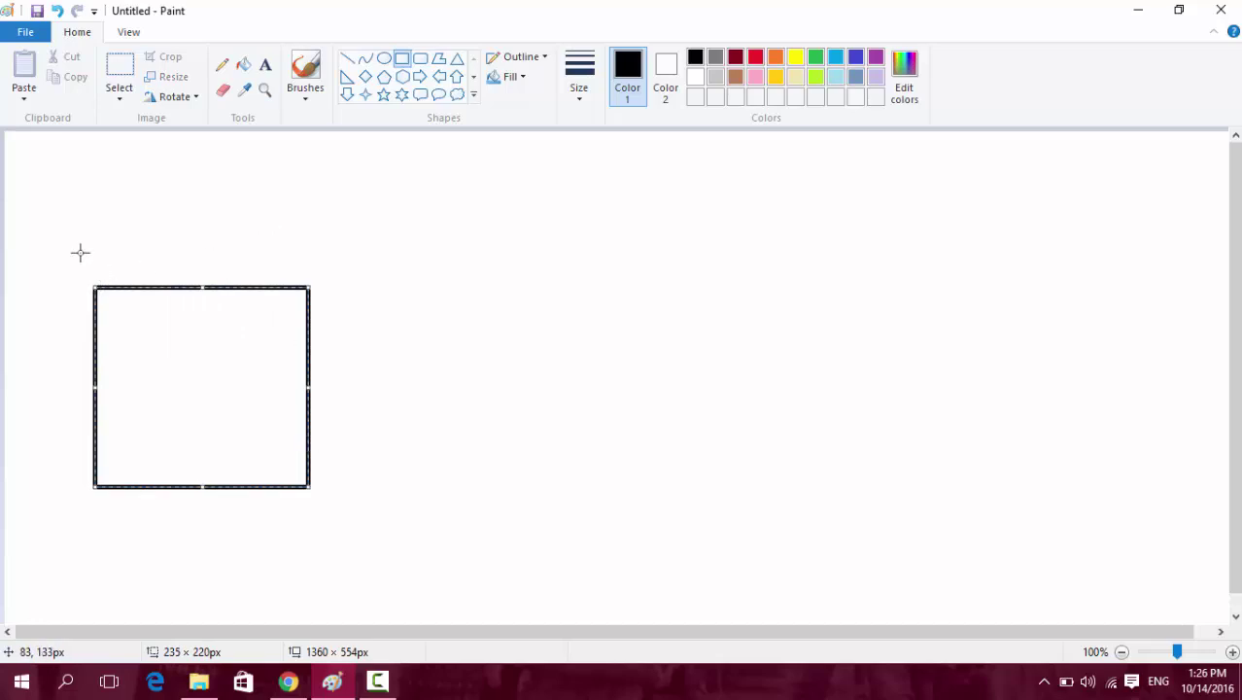
click(85, 288)
drag(101, 288, 309, 324)
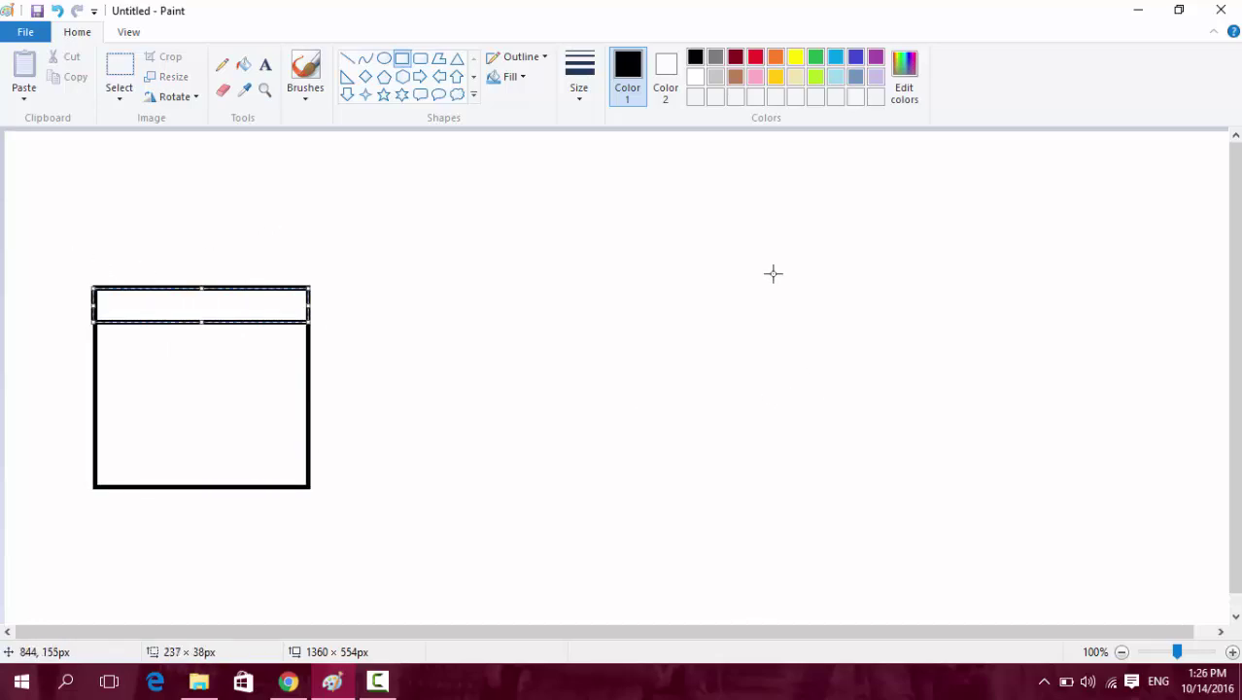
drag(785, 270, 1049, 505)
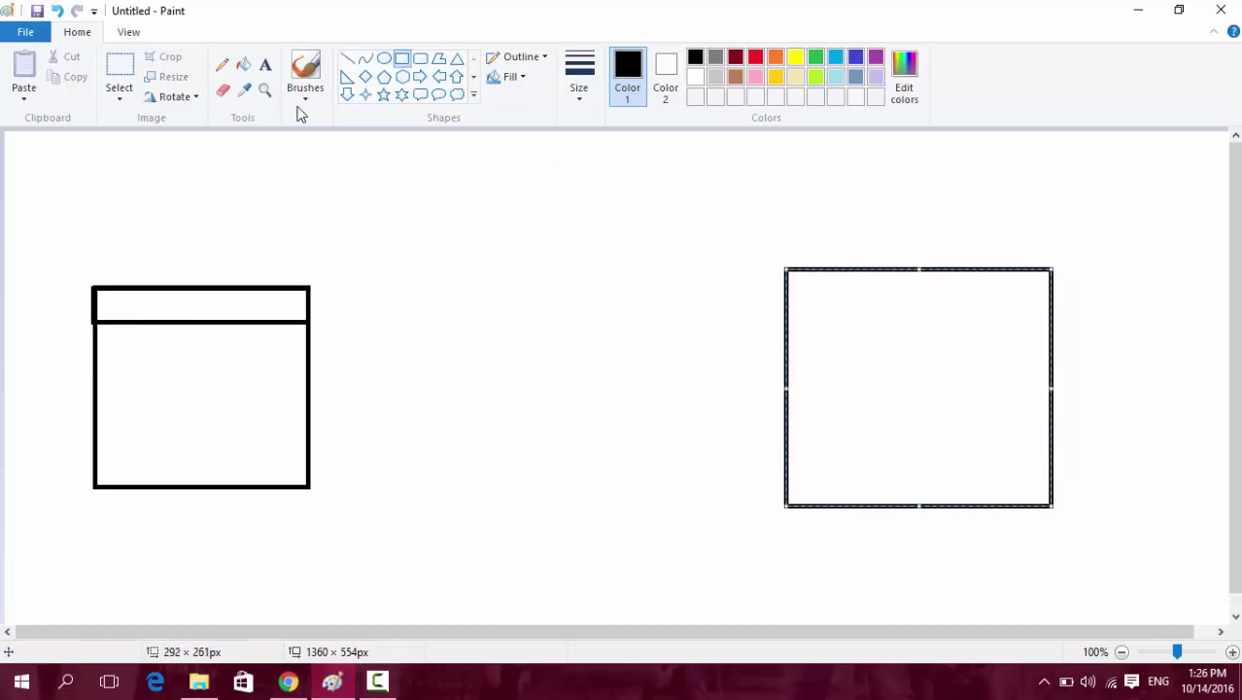
Label the left box 'Tools' and the right box 'Kênh YOutube'.
click(264, 64)
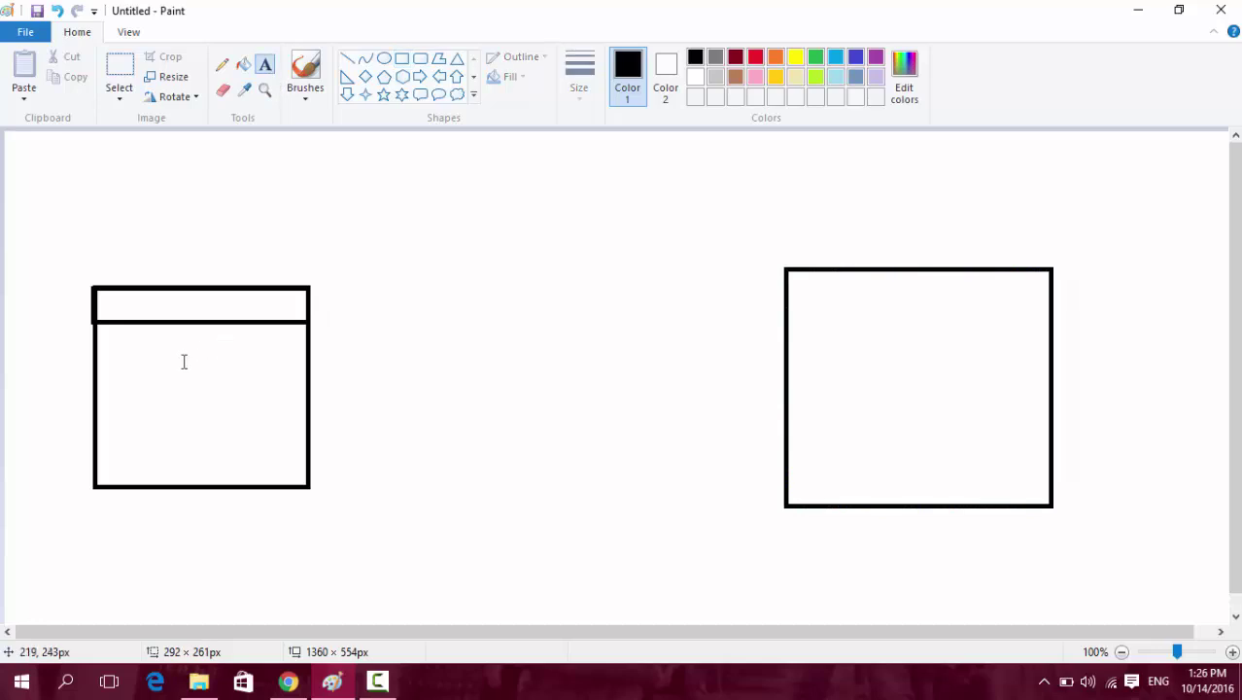
click(144, 382)
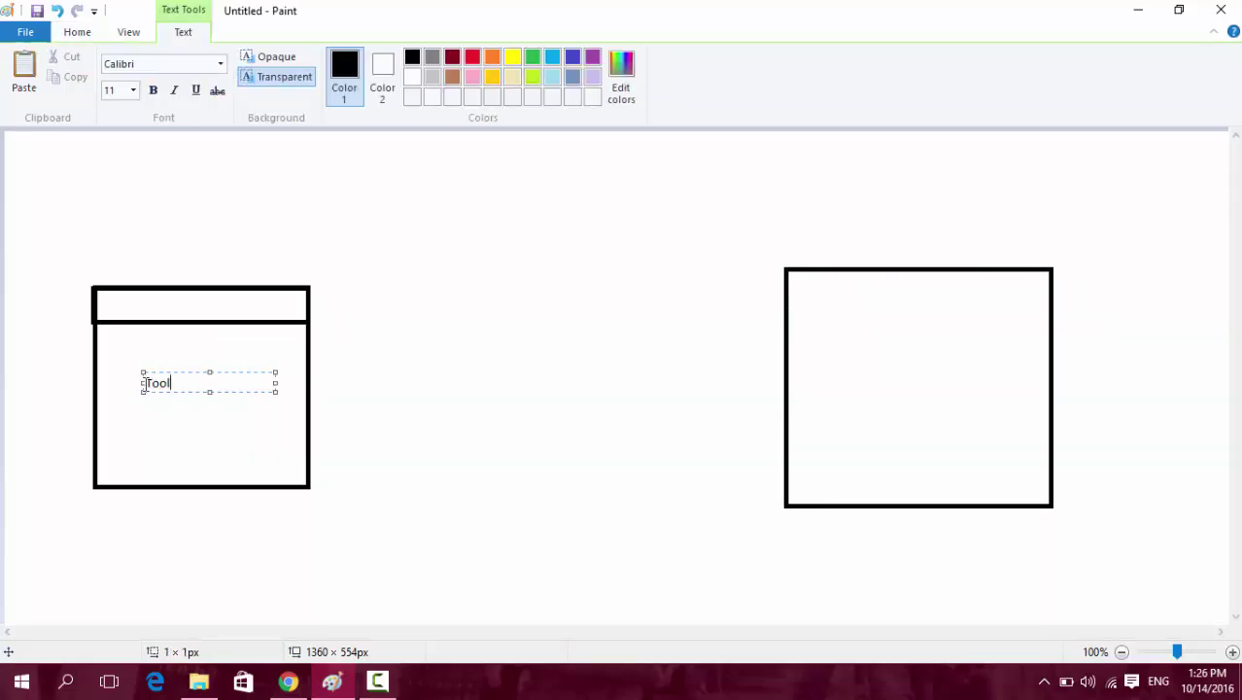
click(871, 370)
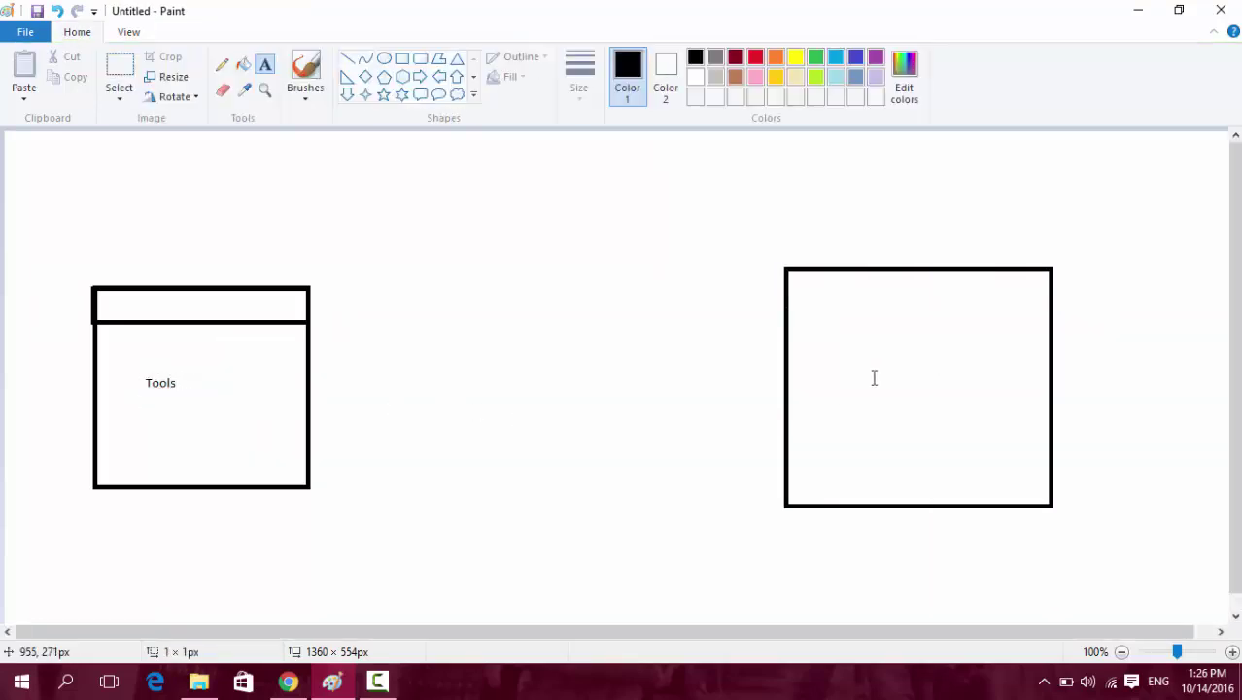
click(873, 377)
text(Kênh YOutube)
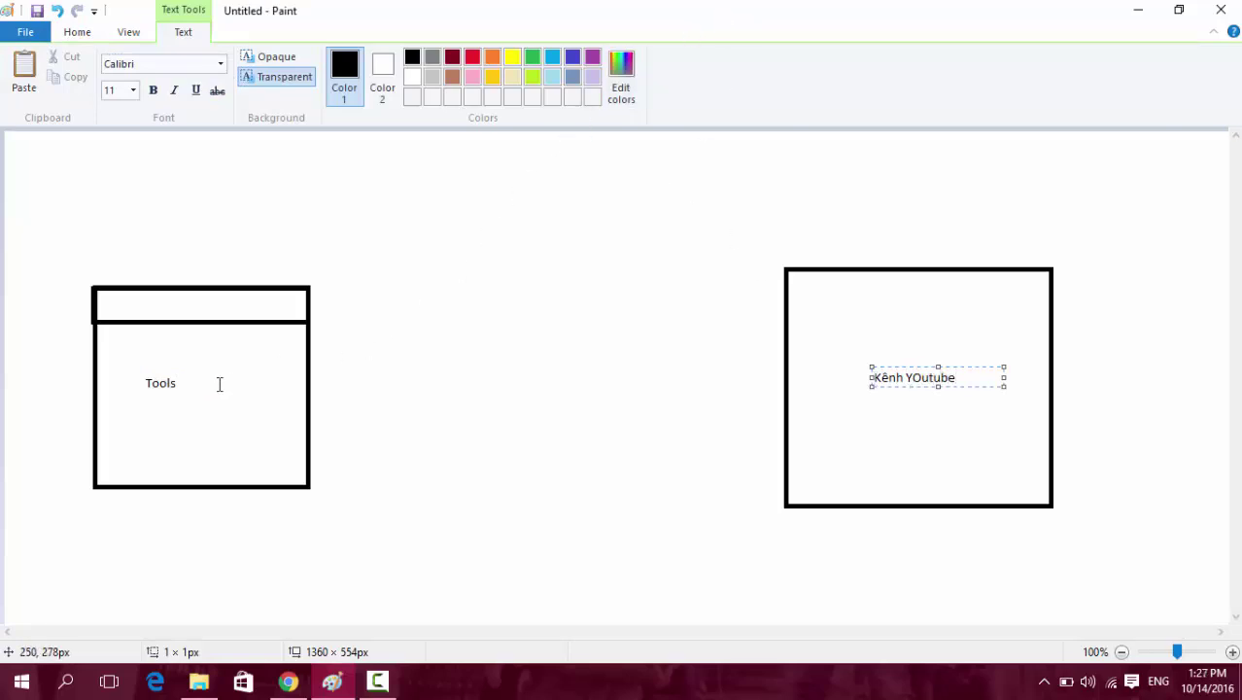
click(479, 338)
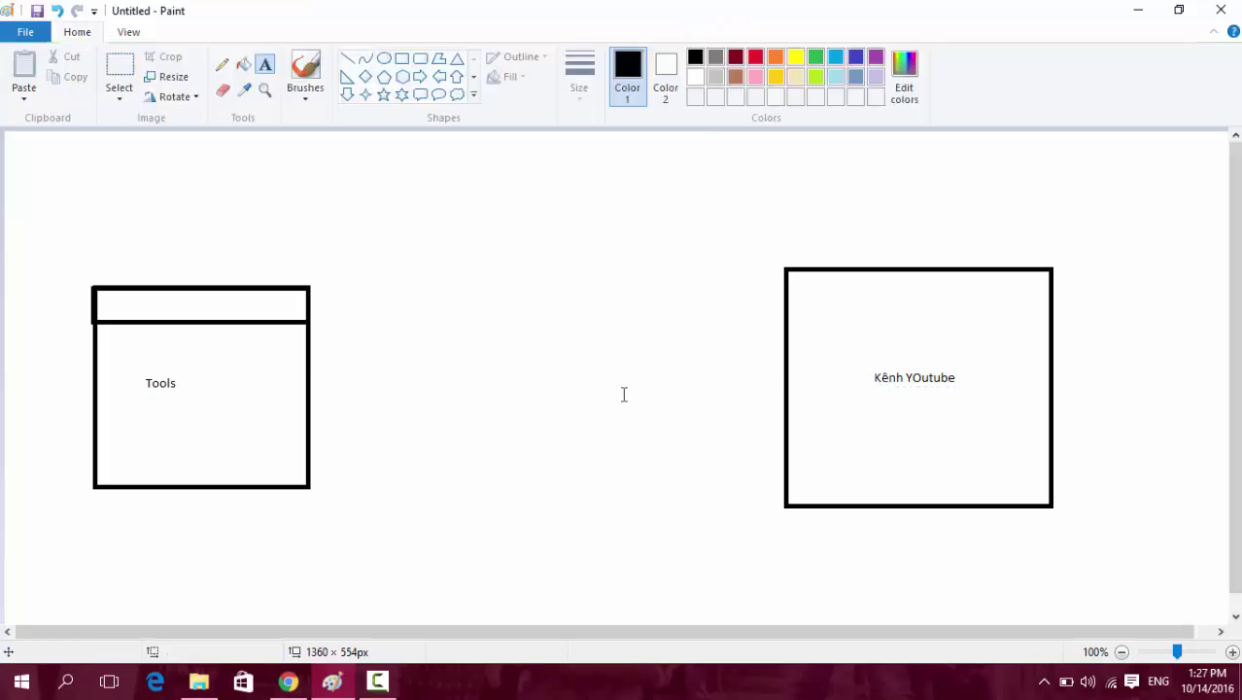
Draw a circle between the two boxes and label it 'API v3'.
click(388, 65)
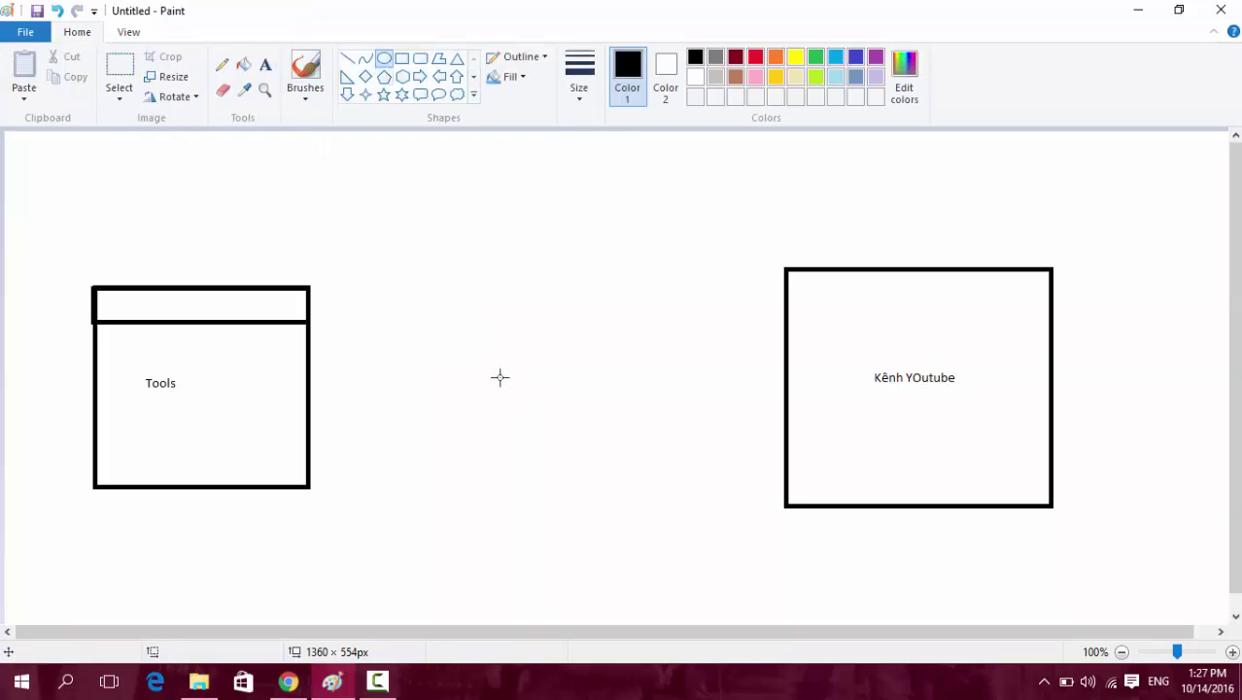
drag(460, 317, 615, 463)
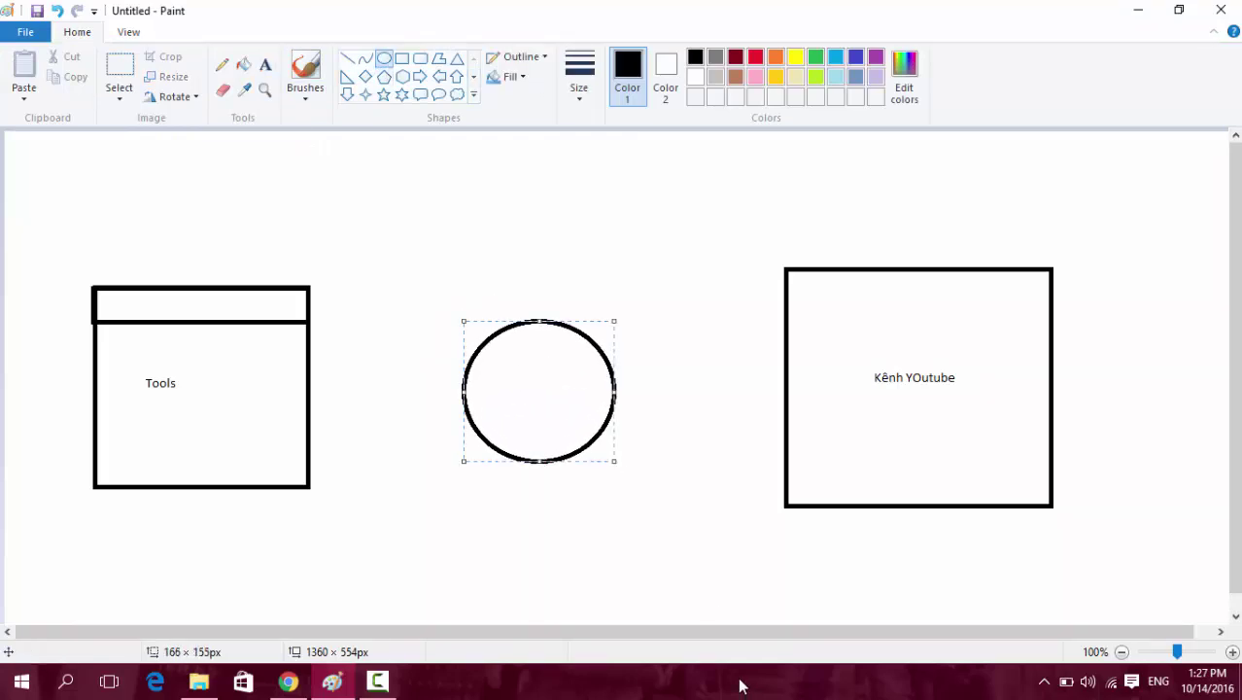
click(295, 199)
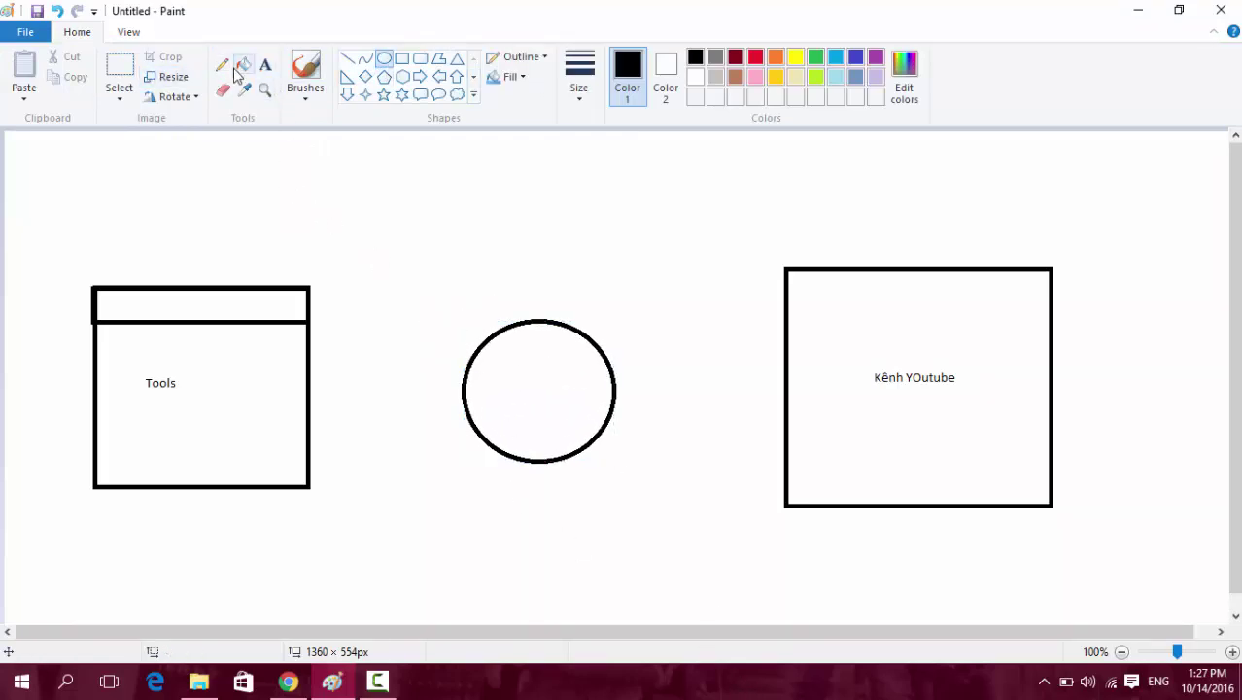
click(265, 64)
click(503, 394)
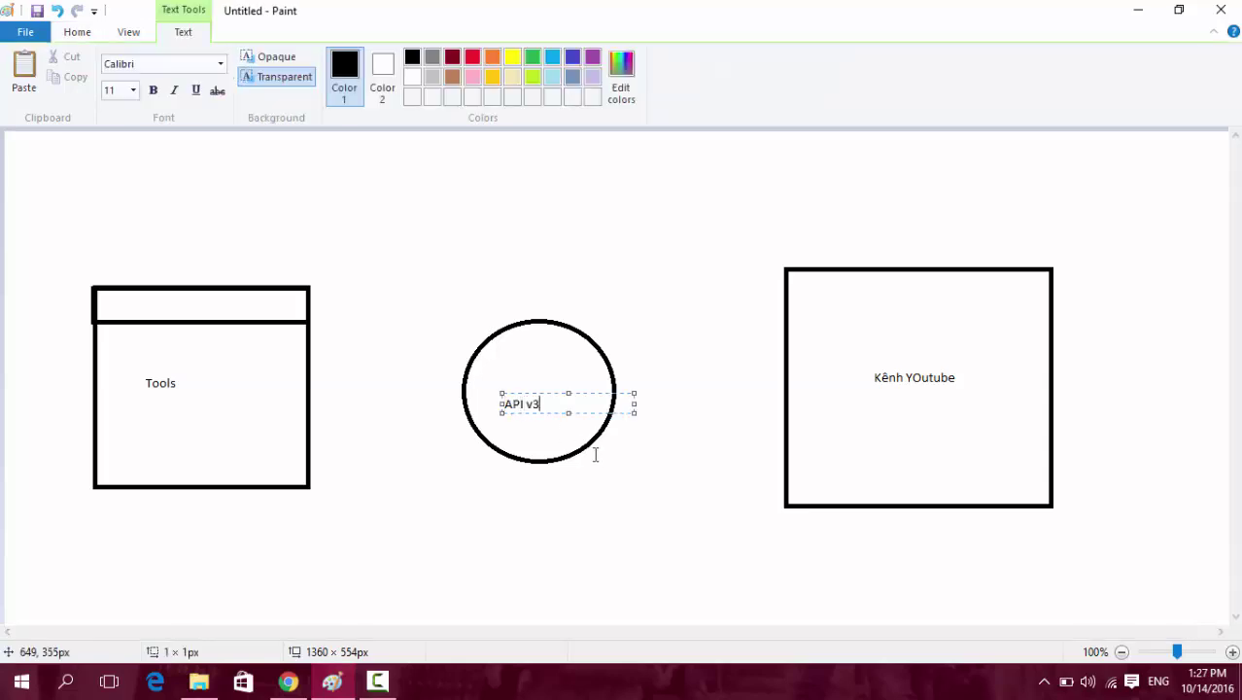
text(API v3)
key(Return)
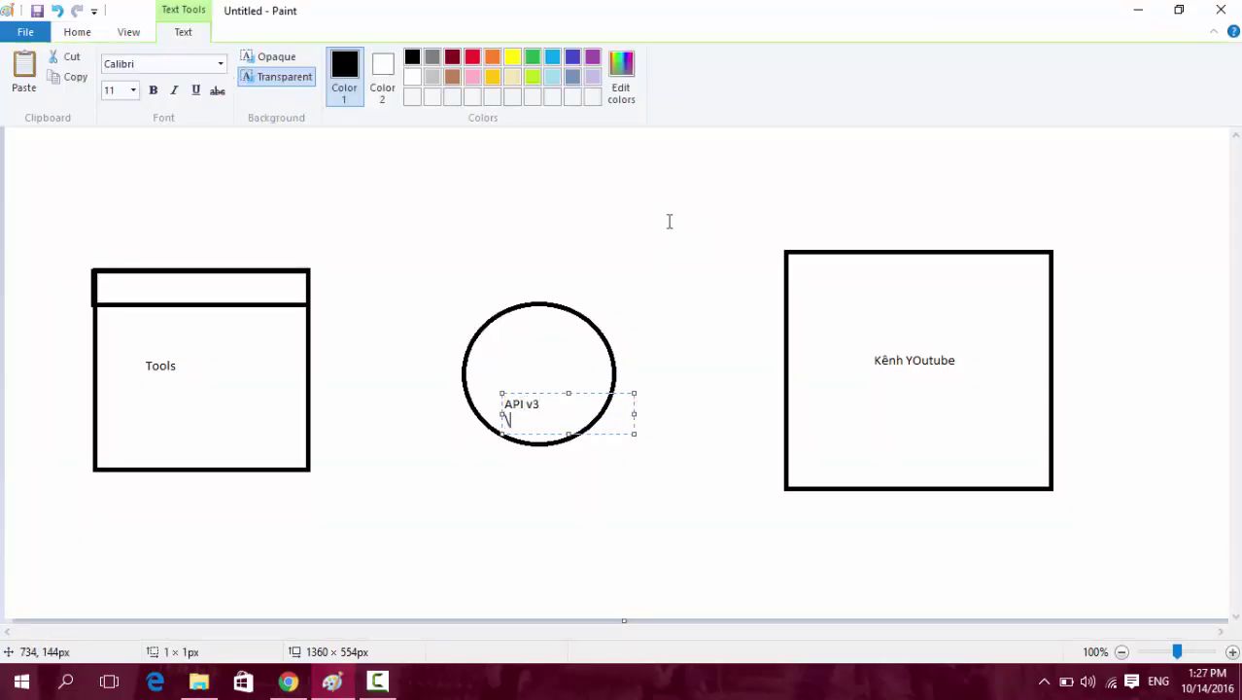
click(659, 206)
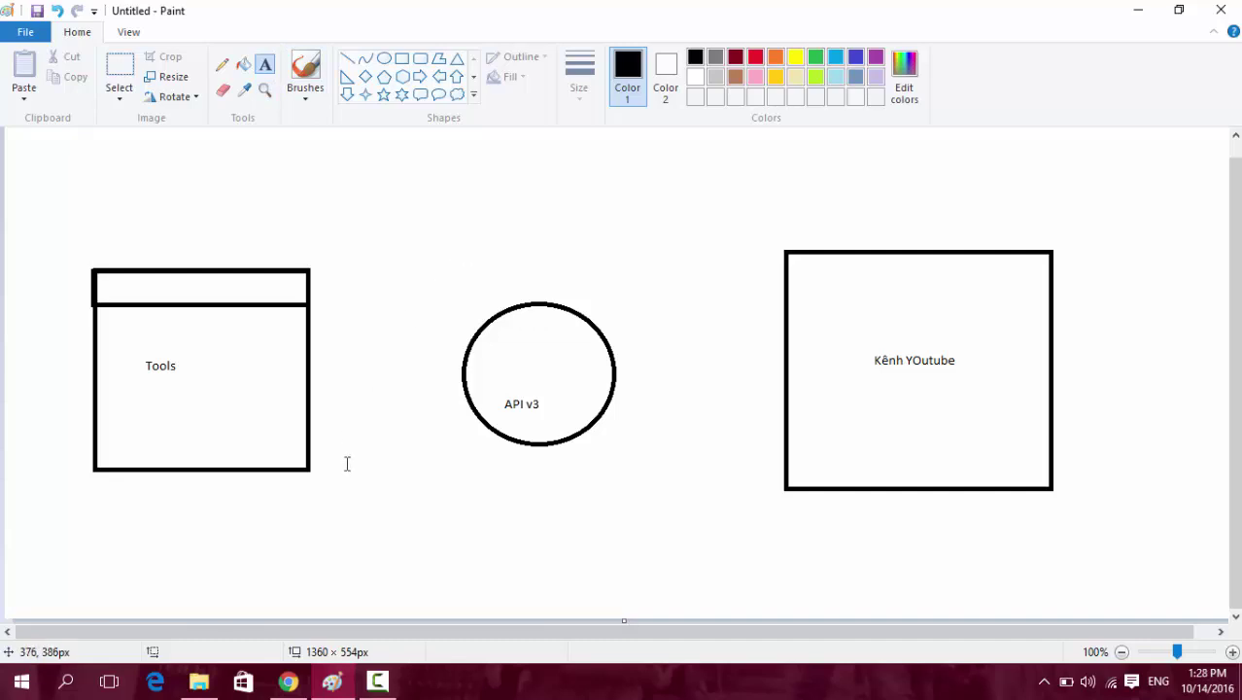
mouse_move(289, 687)
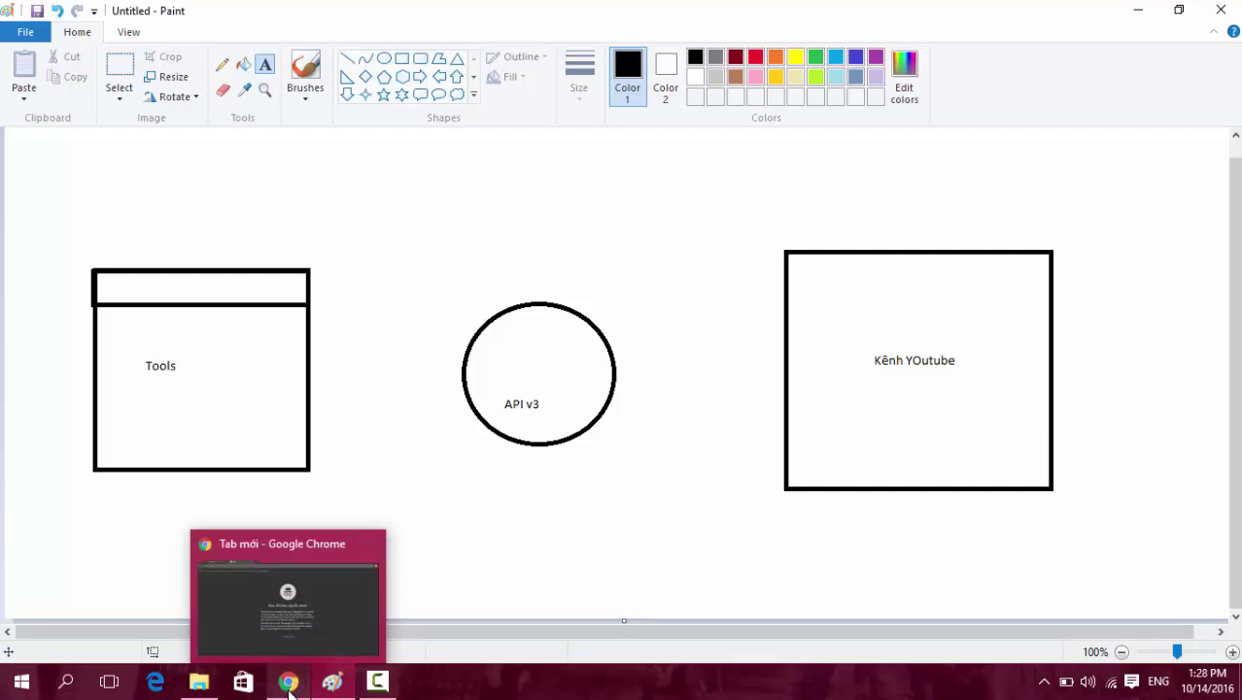
Search 'console developer google' from the address bar of the Chrome incognito window.
click(288, 683)
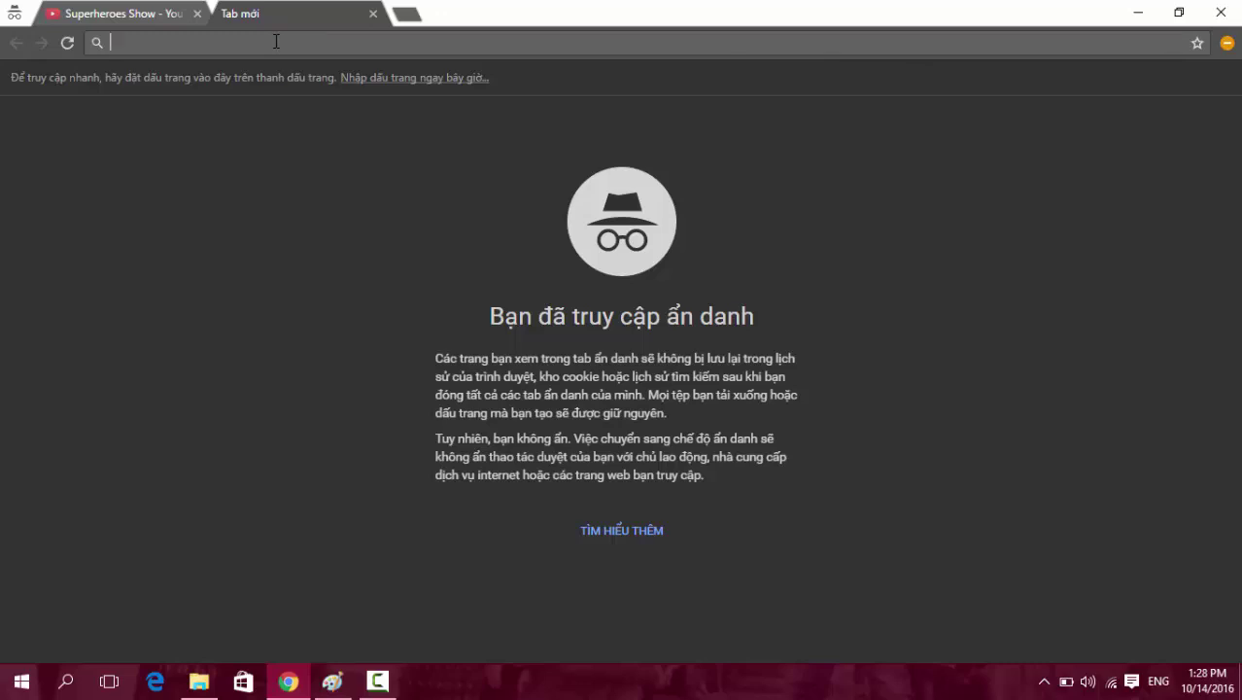
text(cov)
key(BackSpace)
key(BackSpace)
key(BackSpace)
text(con)
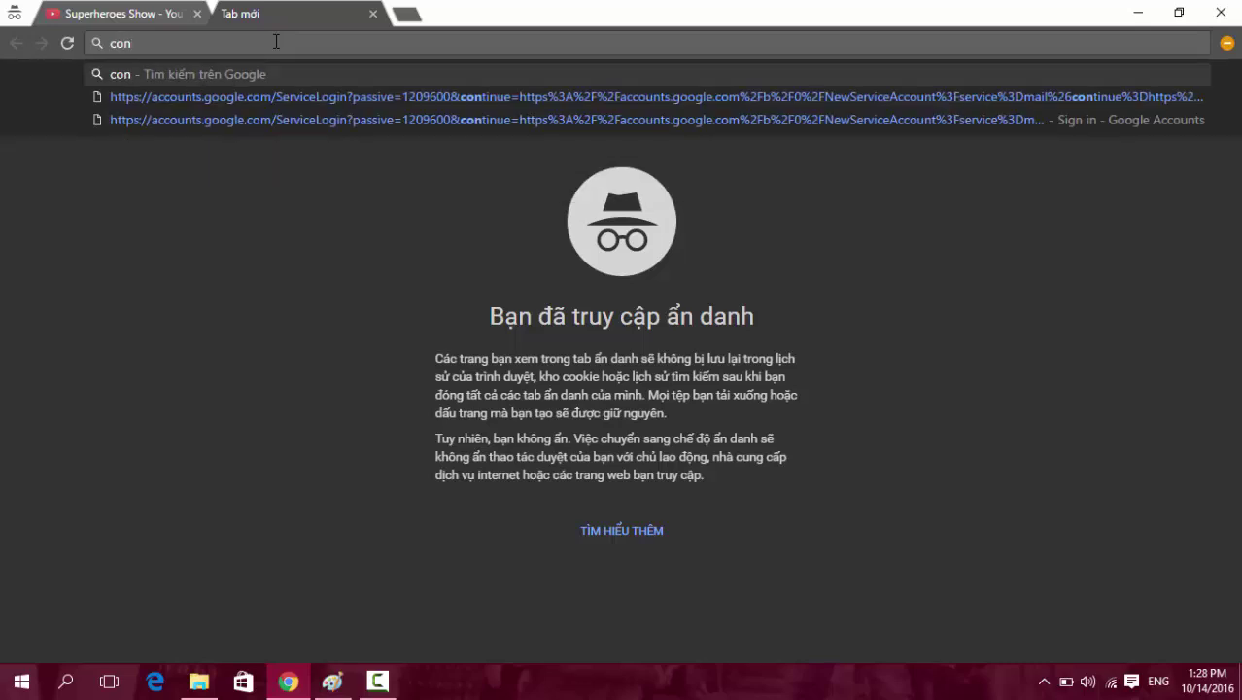
key(BackSpace)
key(BackSpace)
text(onsole deve)
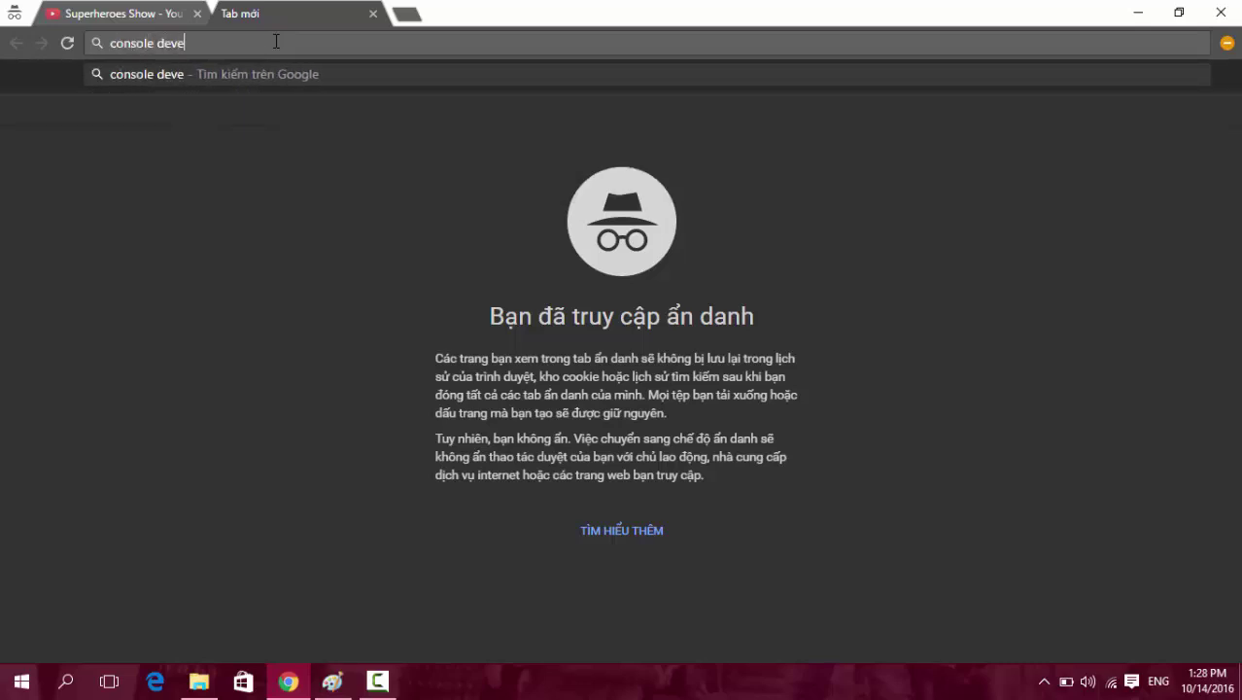
text(loper google)
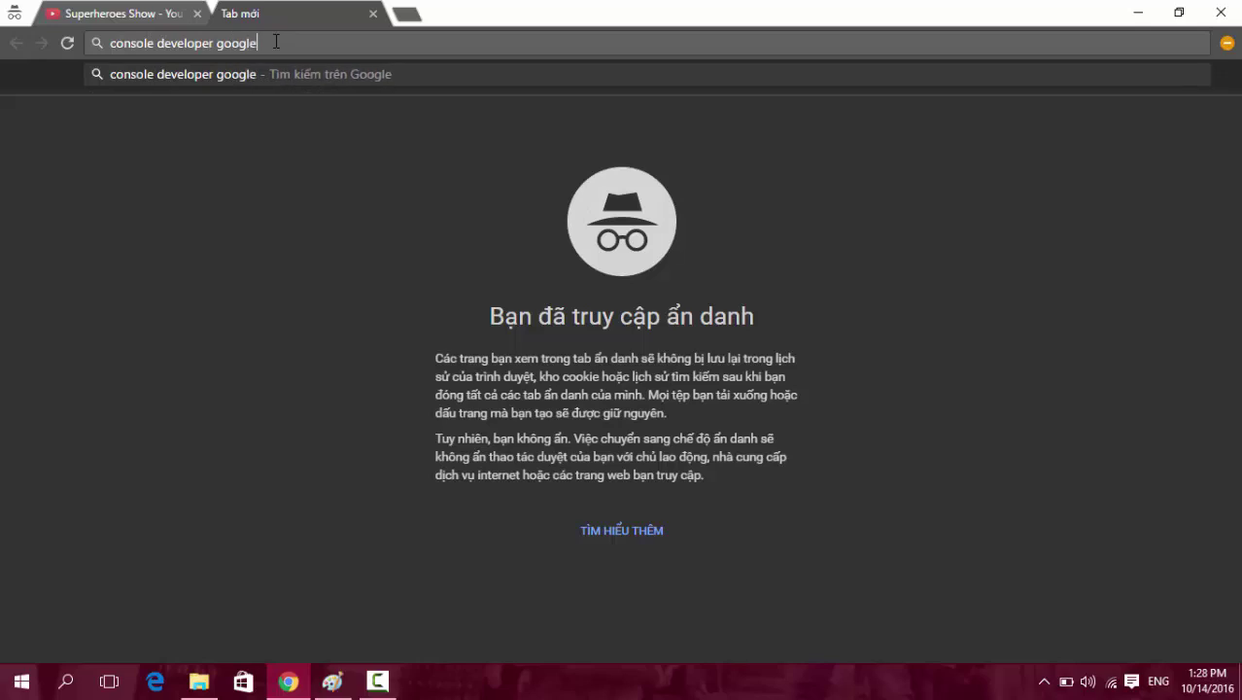
key(Return)
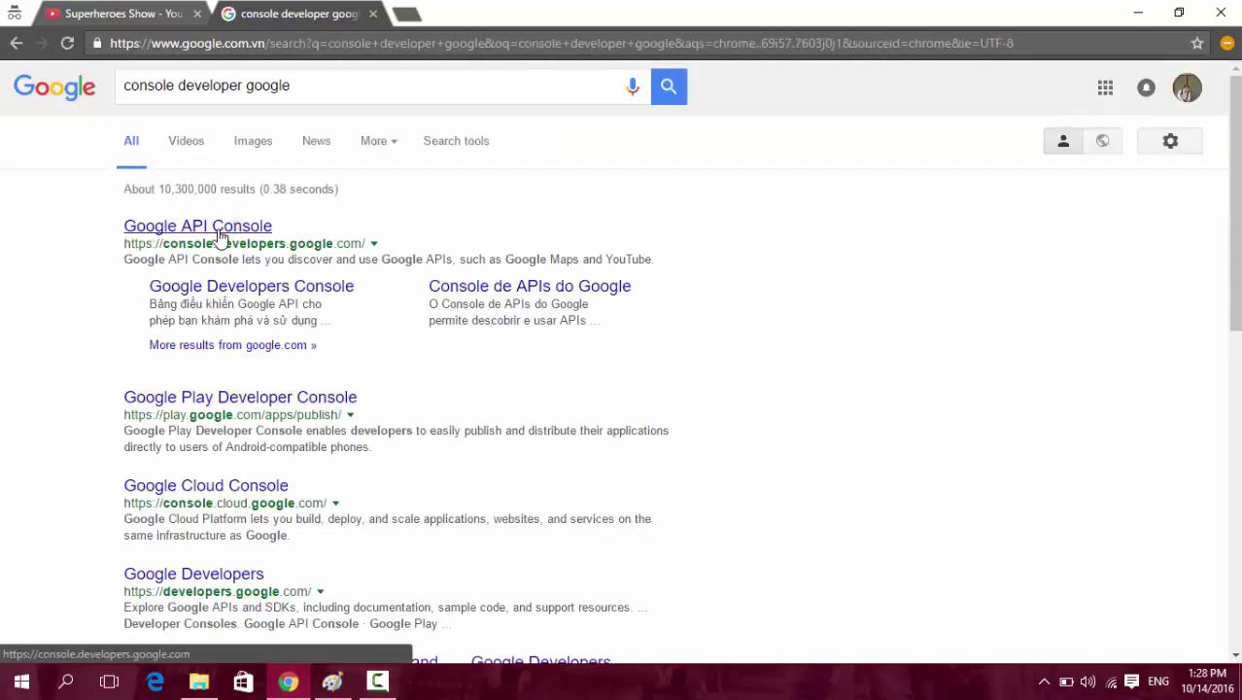
Open Google API Console, accept its terms and email updates, then open the YouTube Data API overview.
click(219, 235)
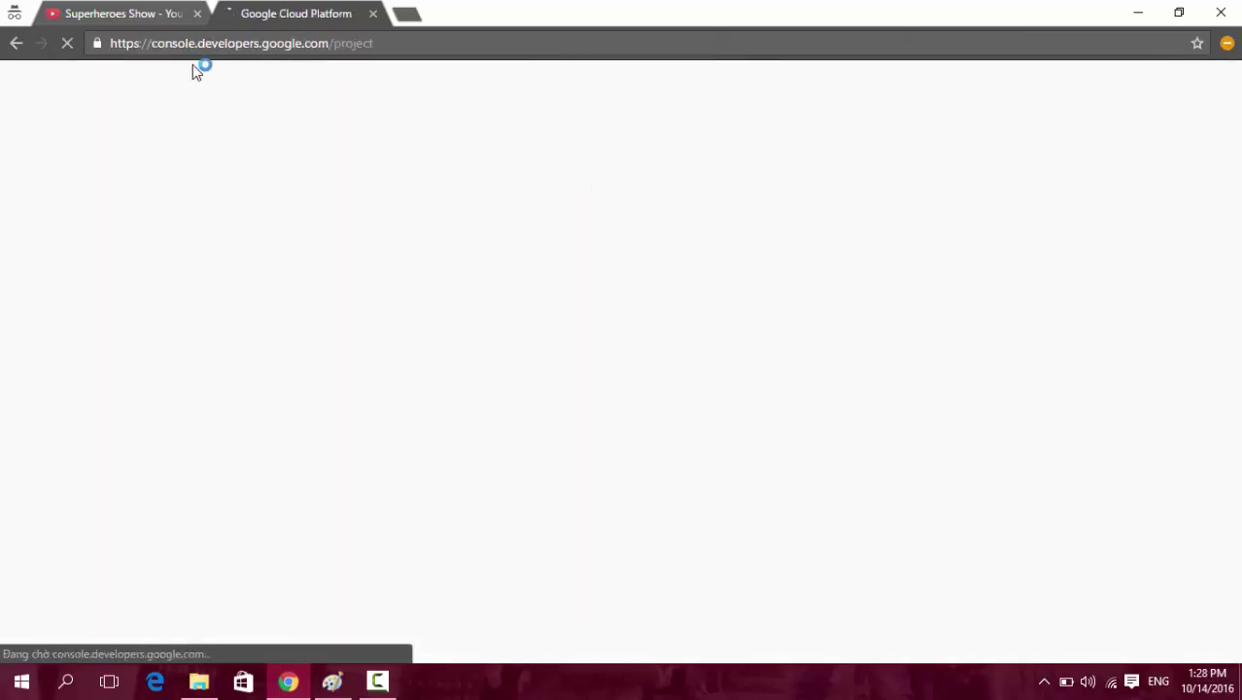
drag(151, 43, 329, 43)
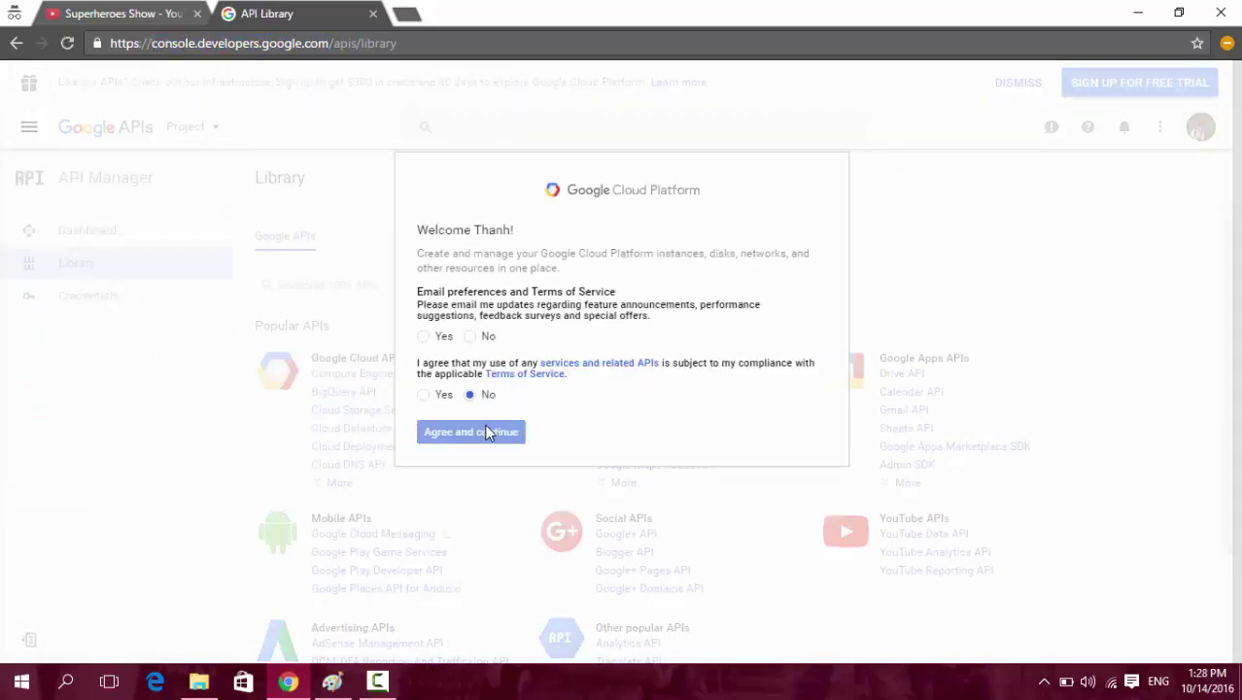
click(434, 336)
click(428, 394)
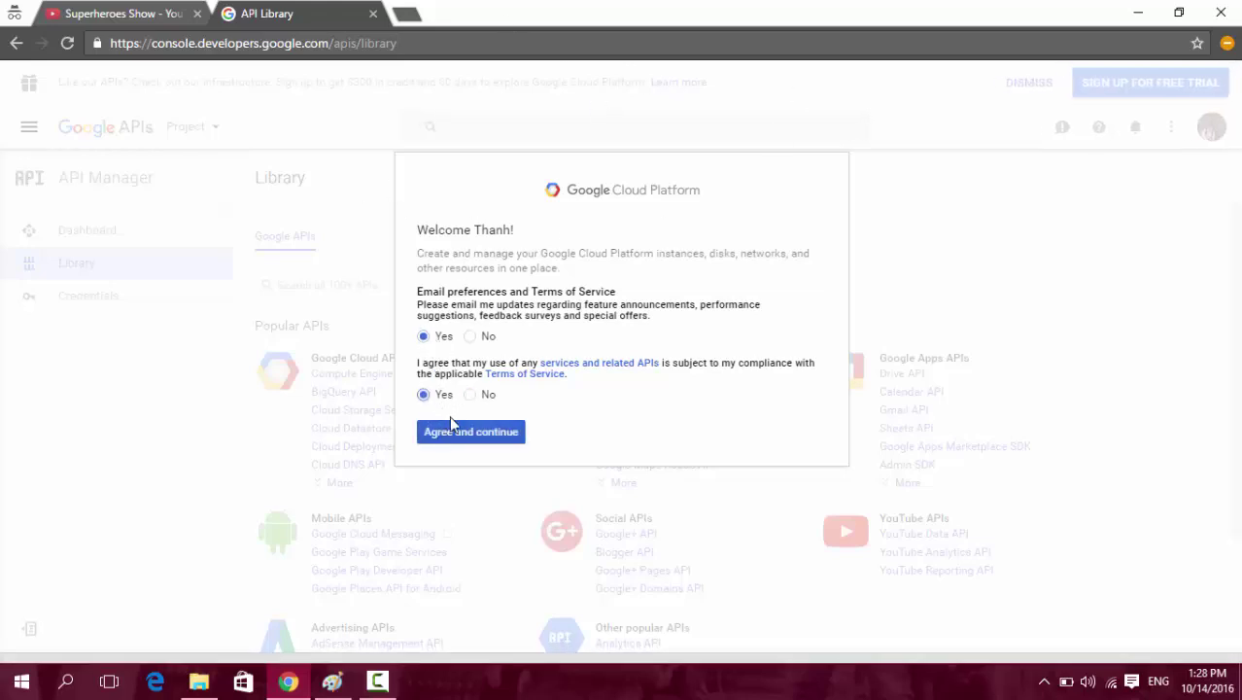
click(455, 428)
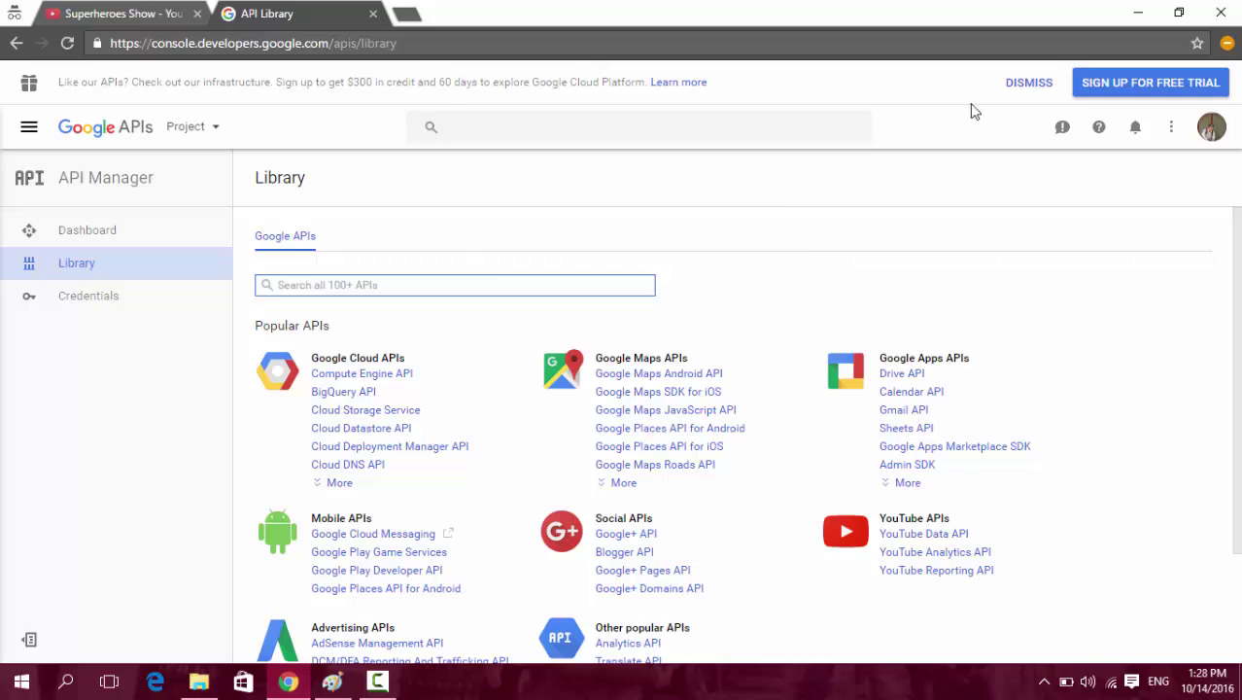
click(1013, 87)
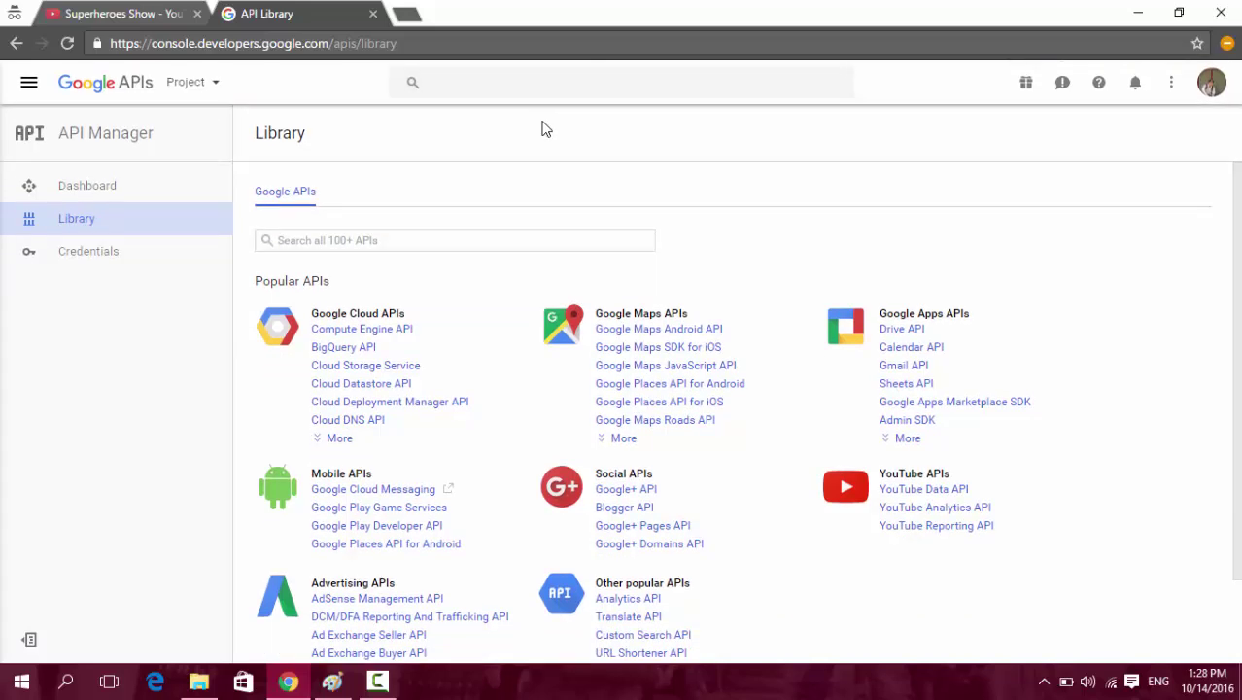
click(921, 497)
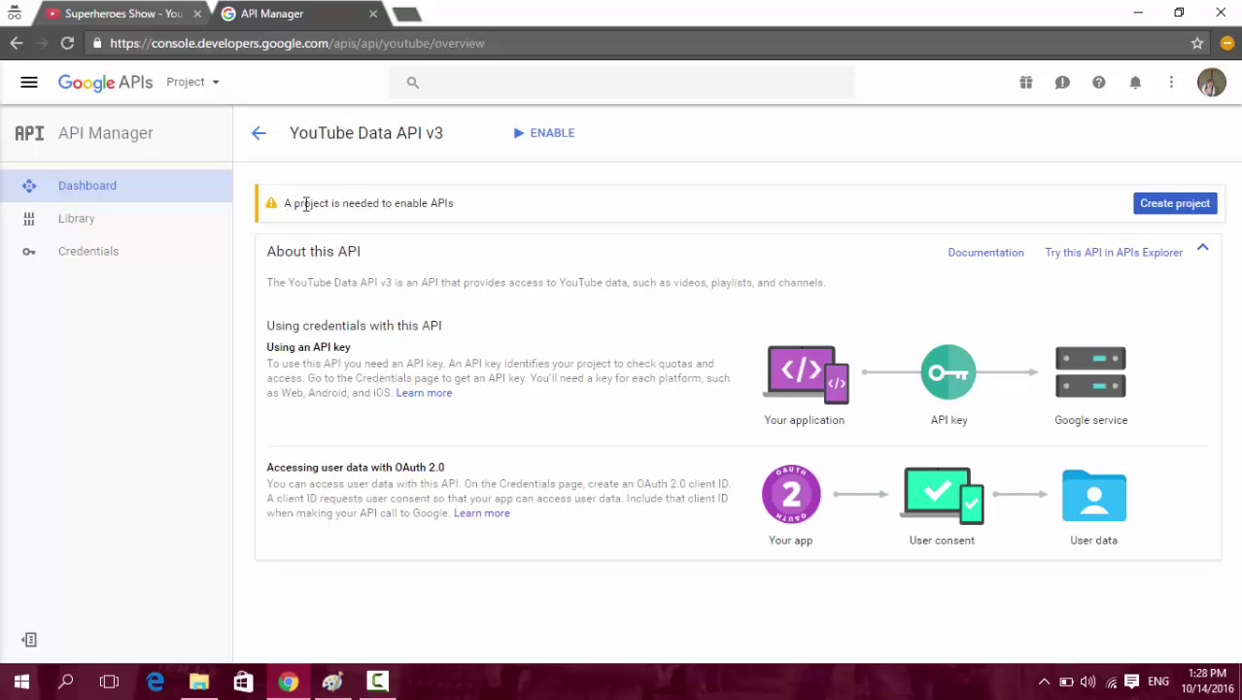
Create a new project with the default name 'My Project'.
drag(284, 203, 496, 202)
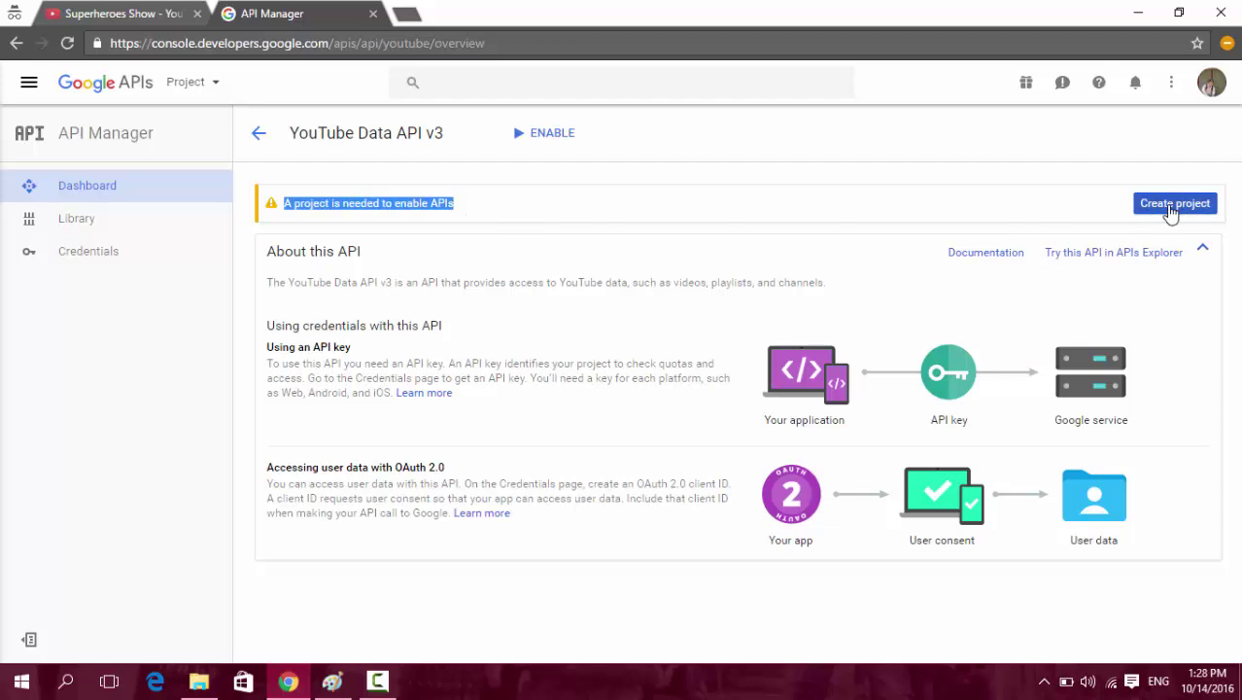
click(1171, 209)
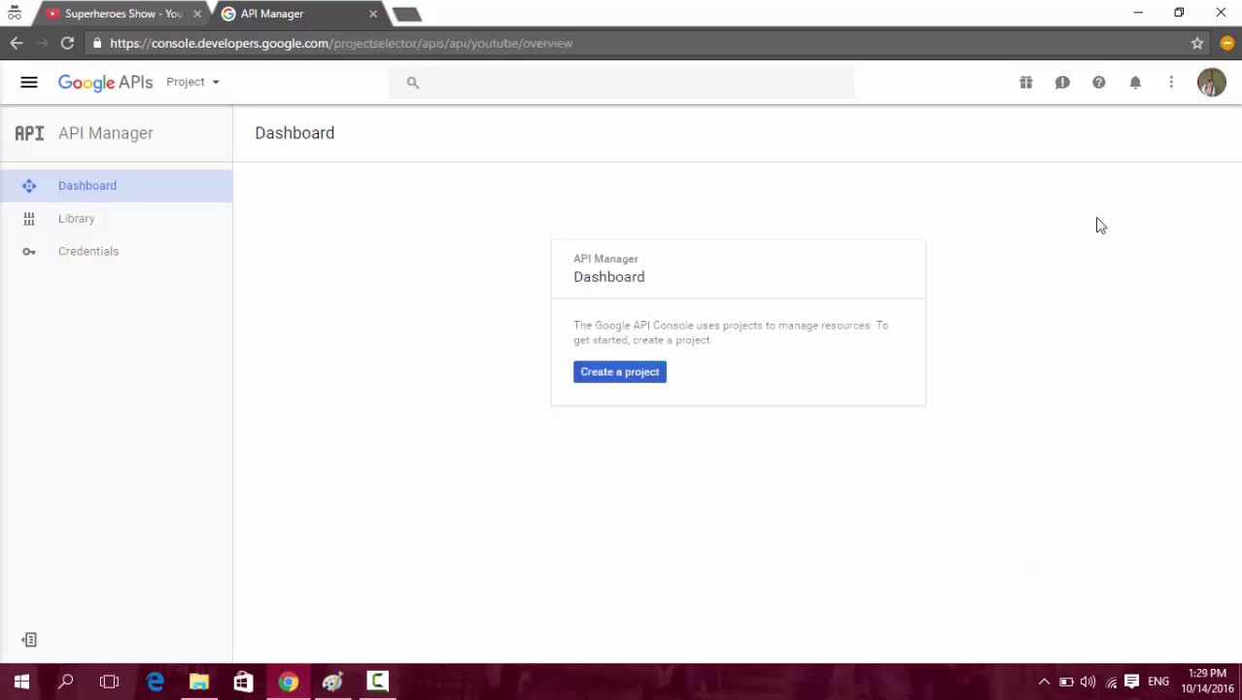
click(604, 372)
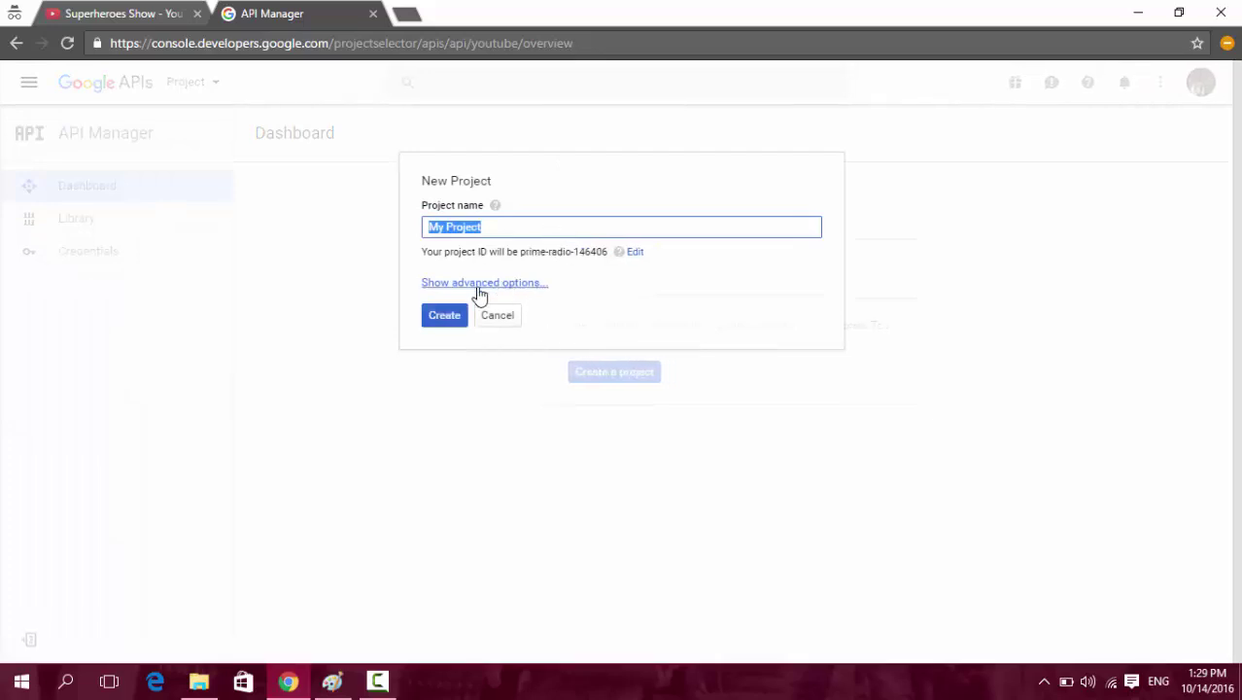
click(444, 317)
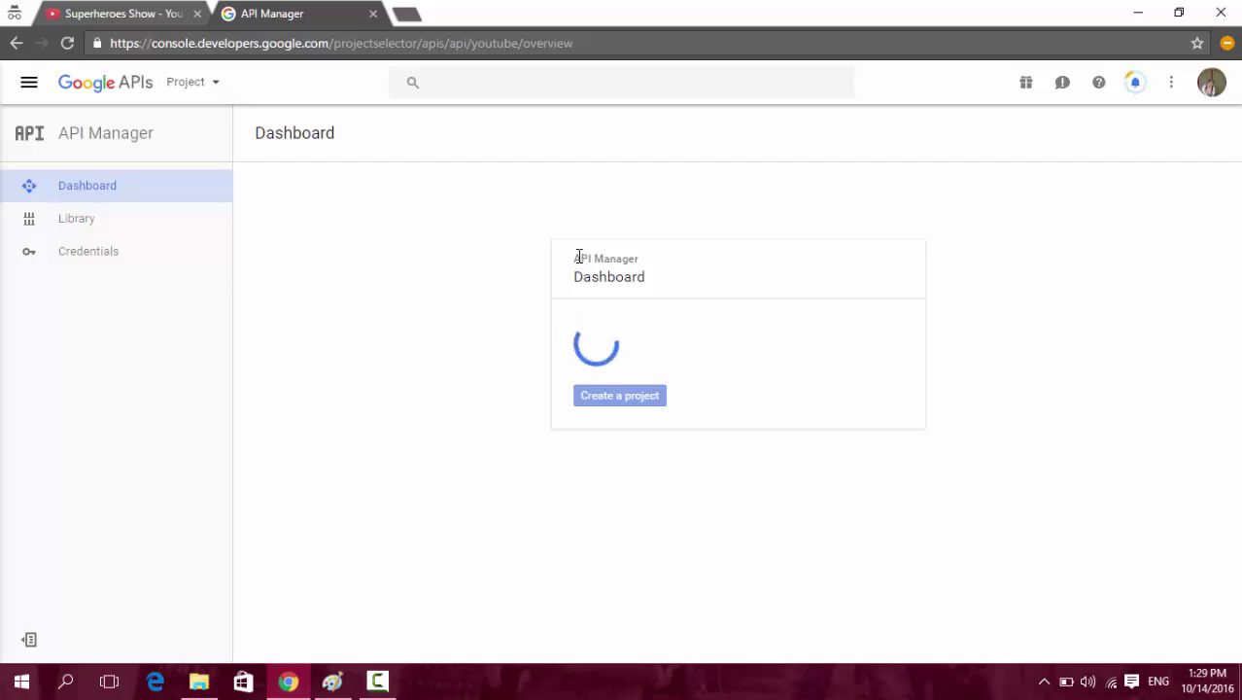
drag(586, 257, 712, 280)
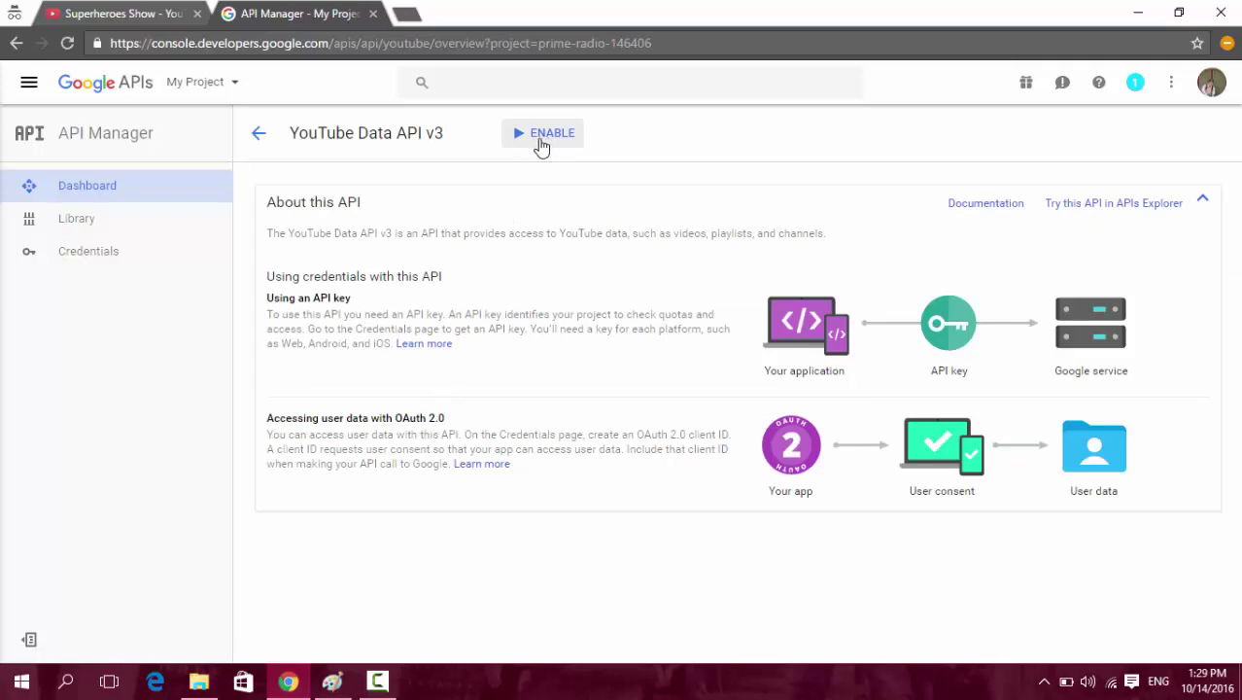
Enable the YouTube Data API v3, then leave the credentials wizard for the Credentials page.
drag(291, 136, 445, 134)
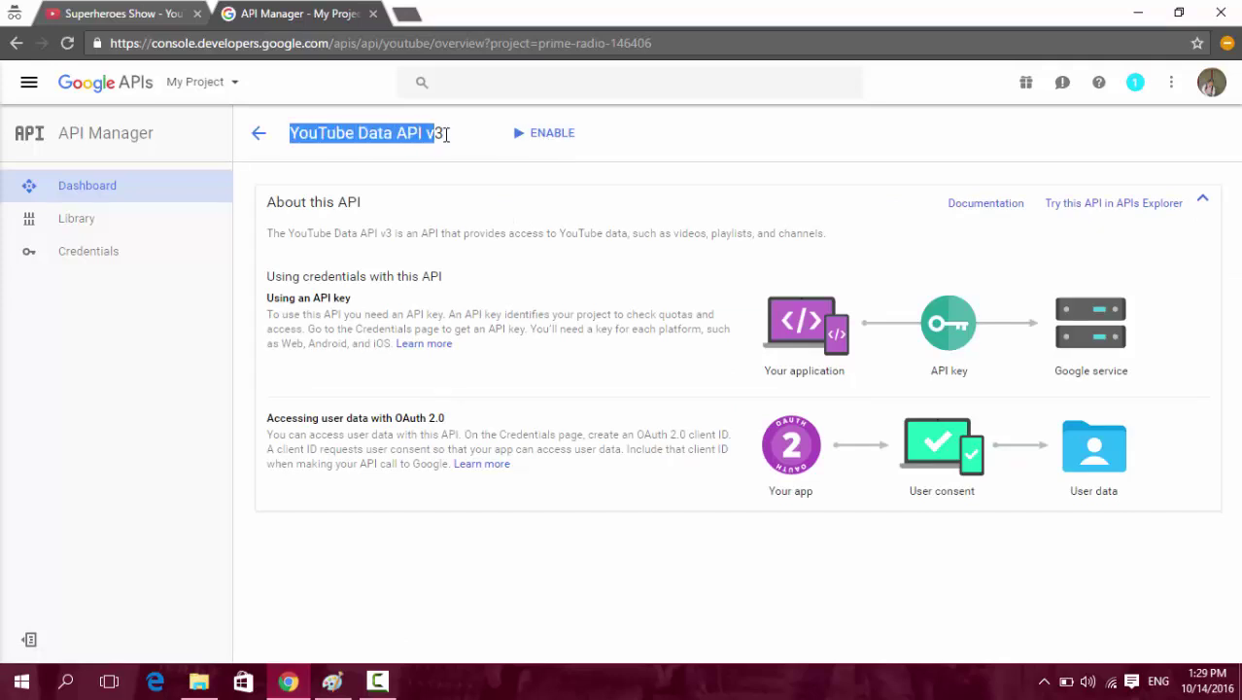
click(532, 135)
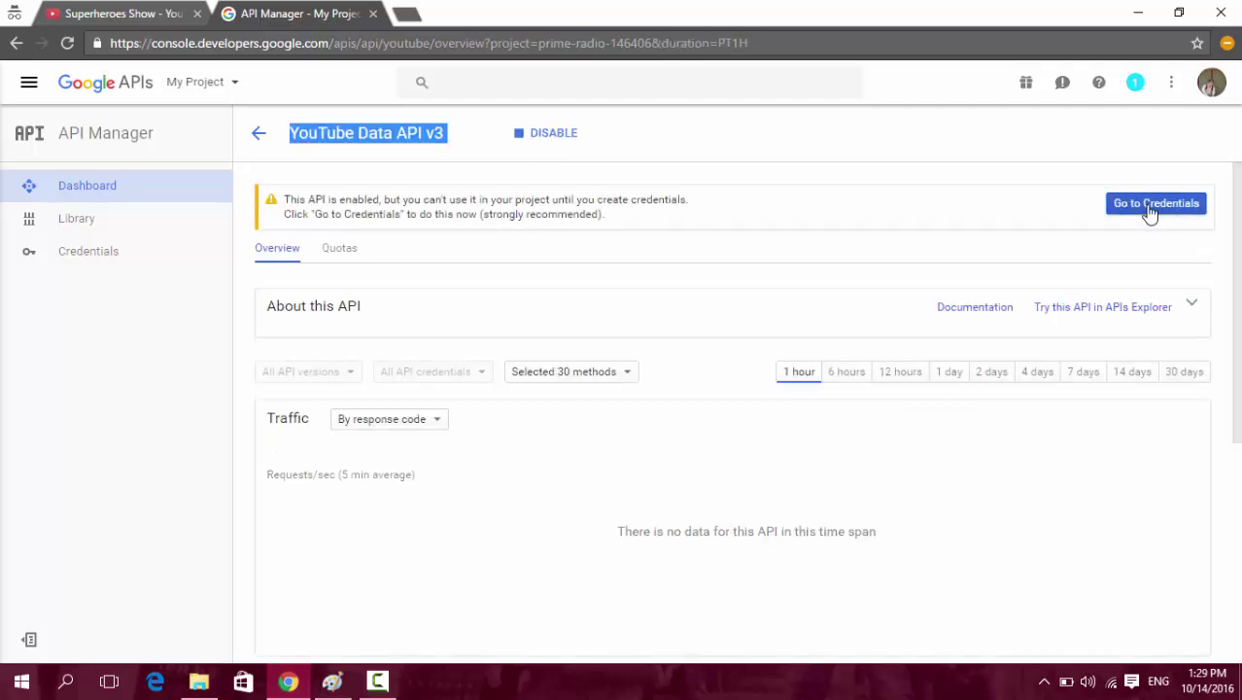
click(1159, 206)
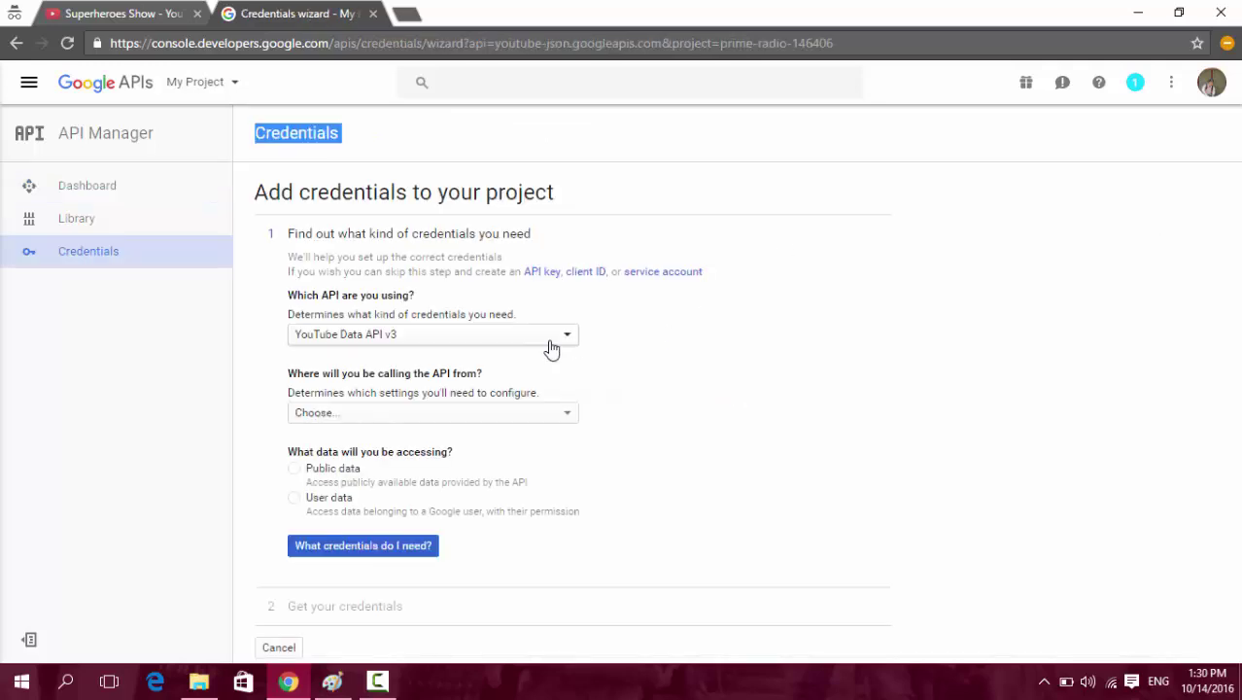
drag(280, 192, 574, 194)
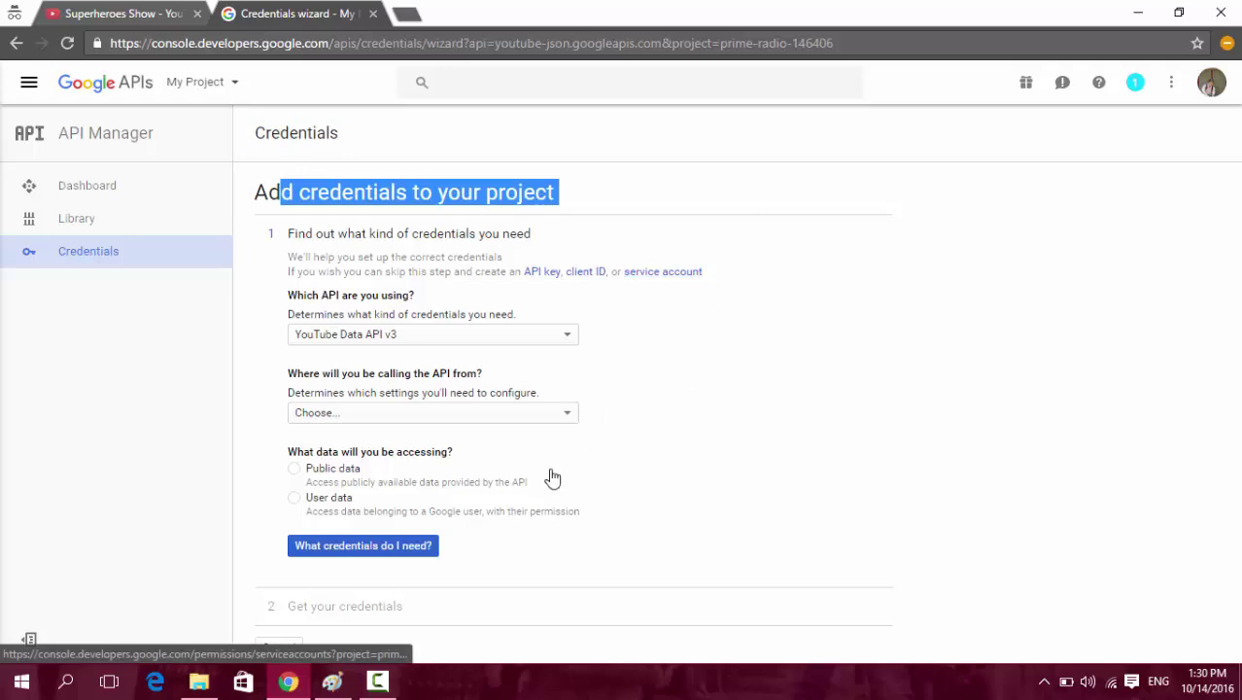
click(885, 334)
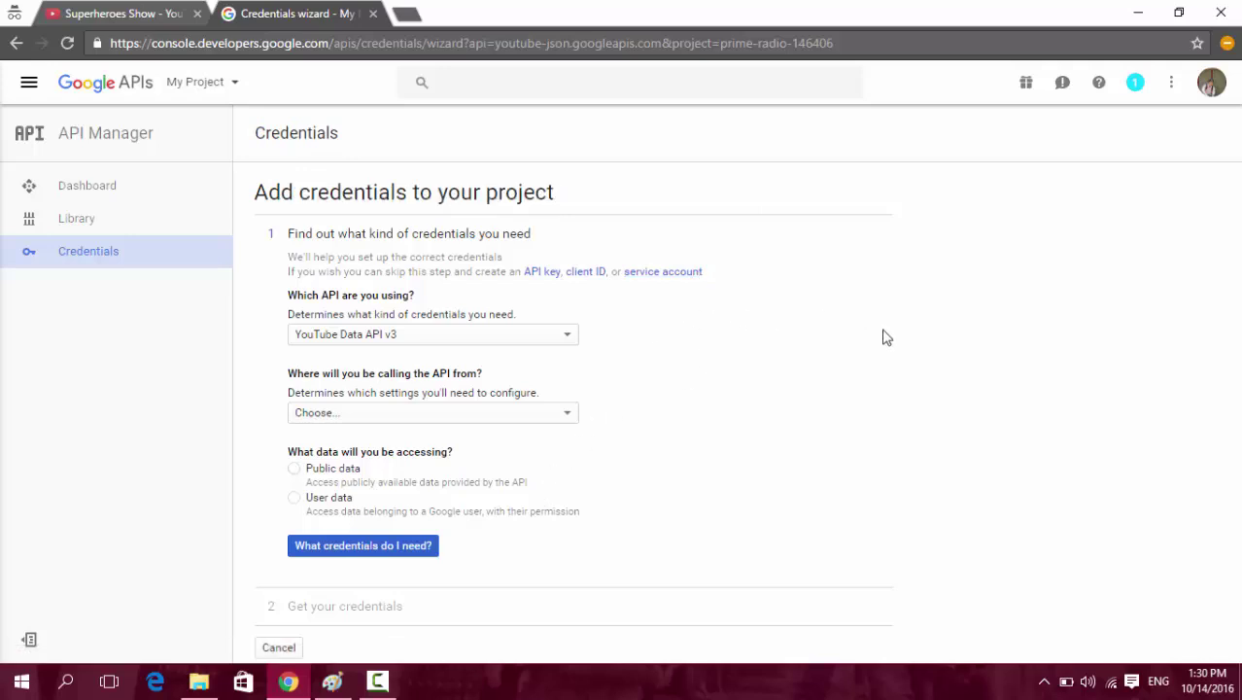
click(281, 649)
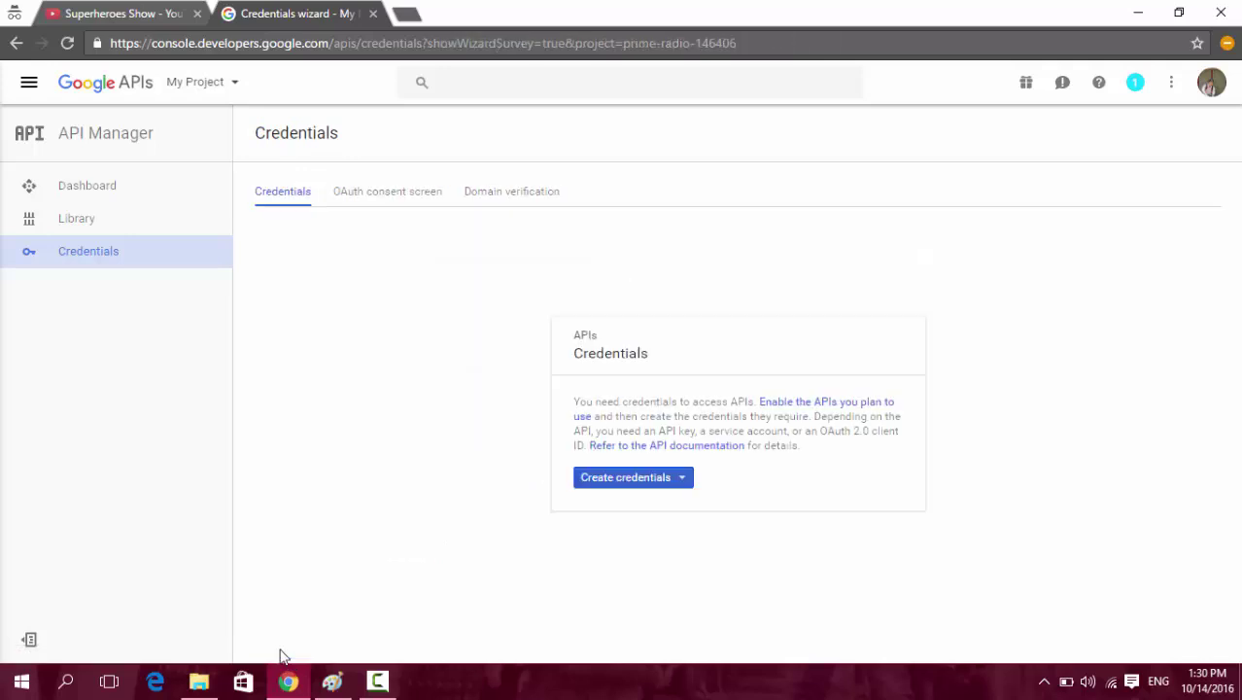
Begin an OAuth client ID and save the consent screen with product name 'Tools Youtube'.
click(632, 481)
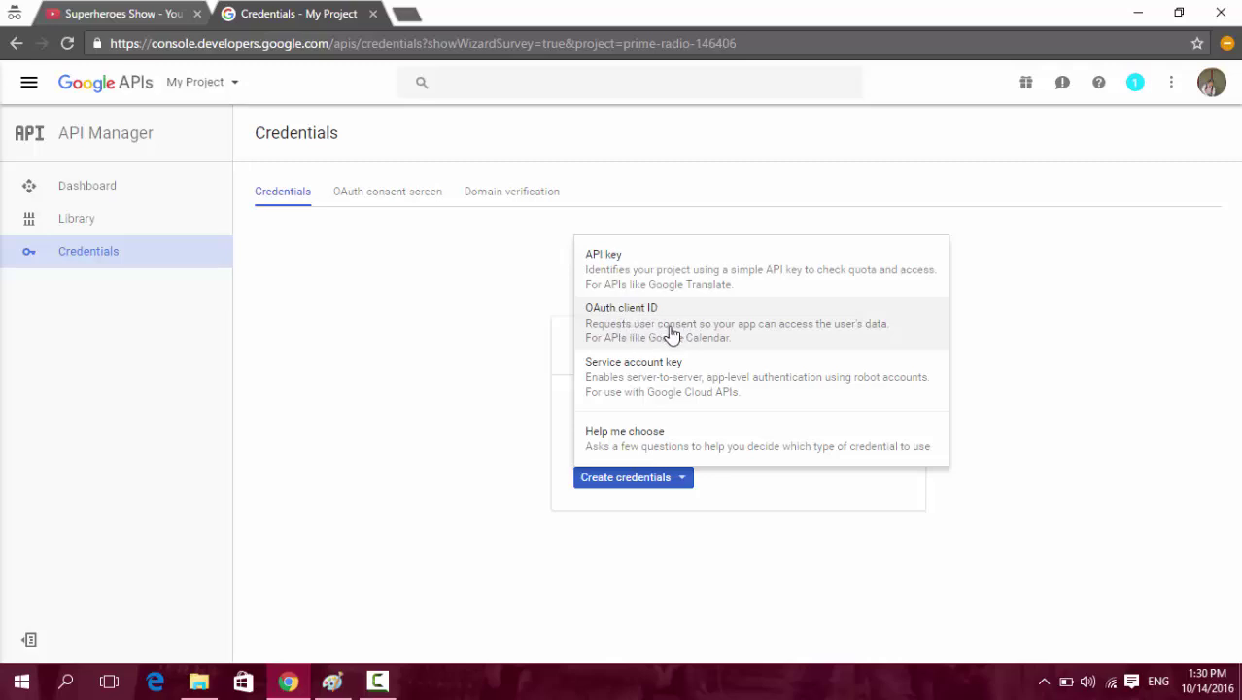
click(641, 328)
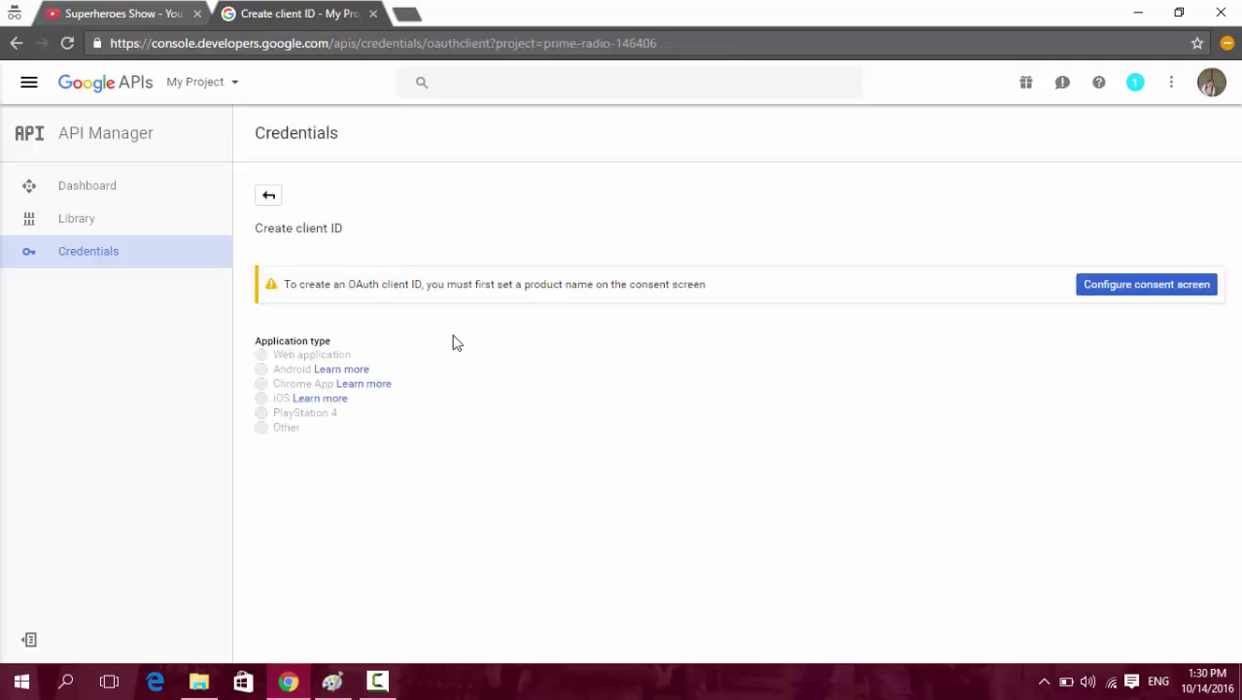
click(1109, 297)
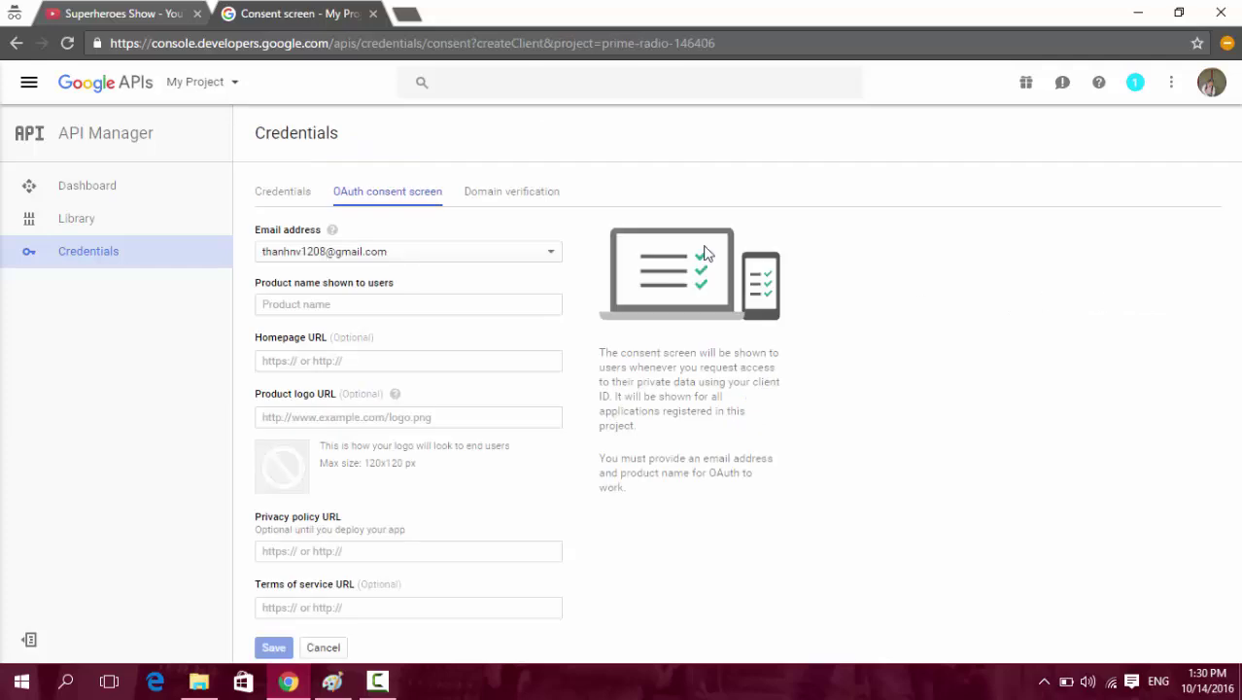
click(317, 302)
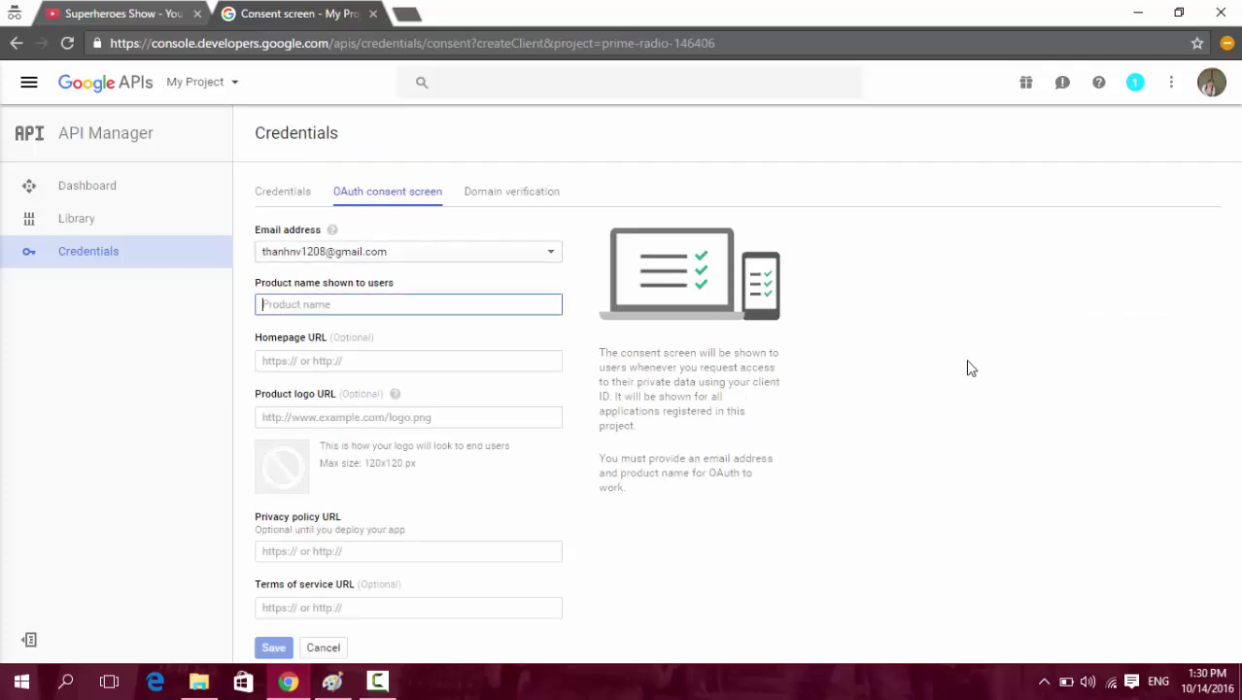
text(Tools Youtube)
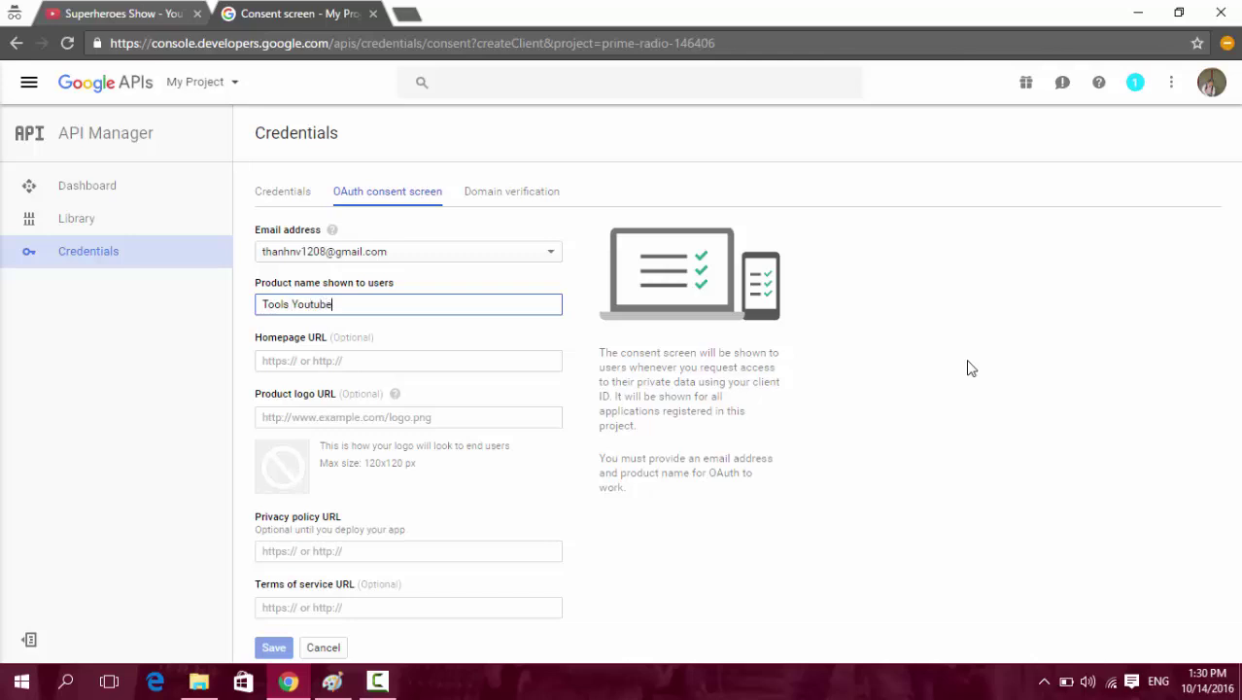
click(274, 649)
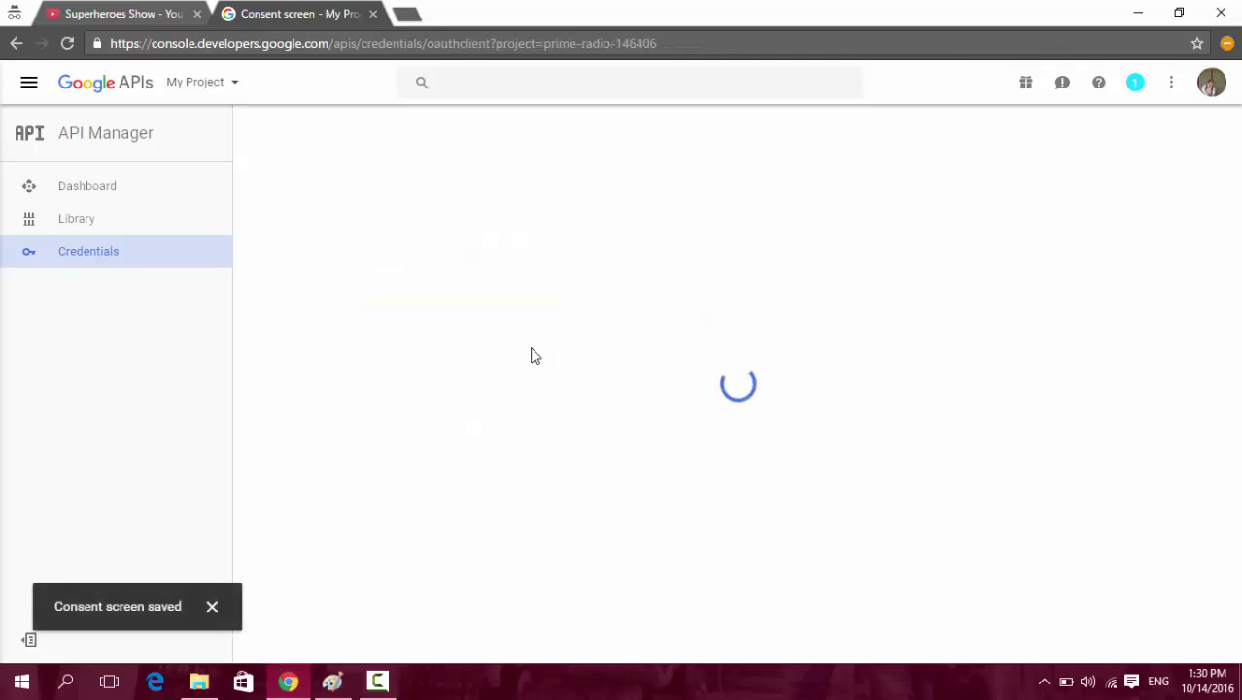
Choose application type Other, keep the name 'Other client 1', and create the client.
click(282, 358)
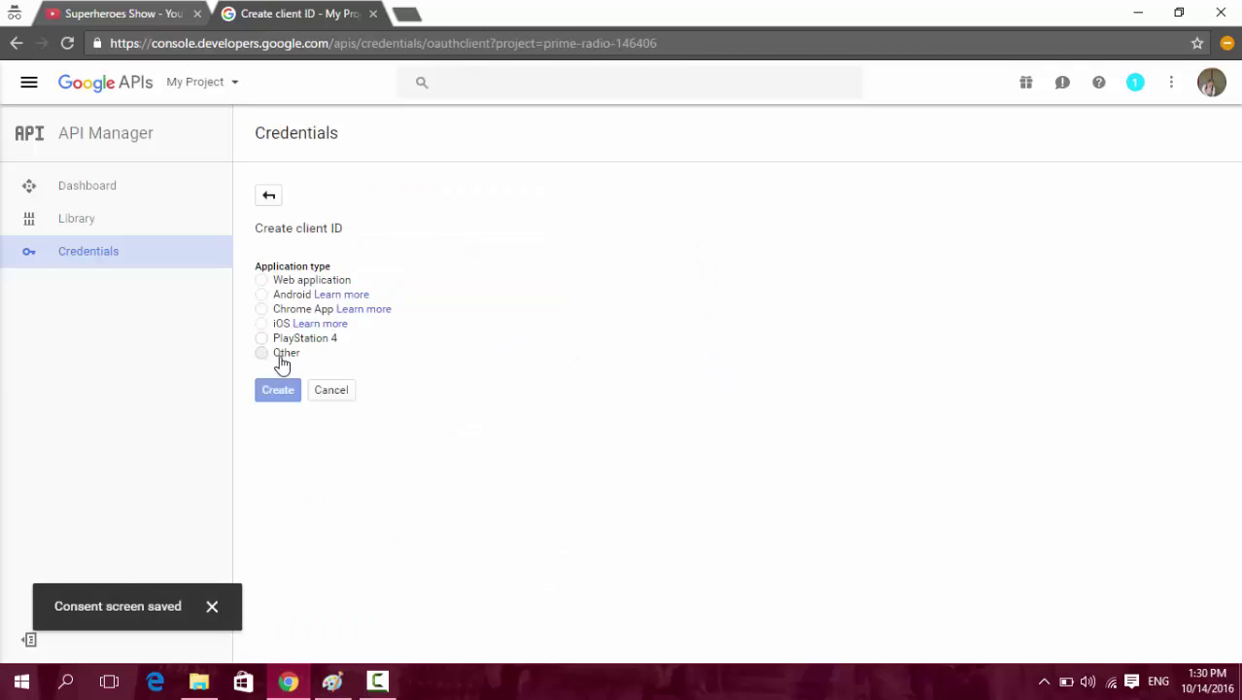
drag(362, 401, 73, 394)
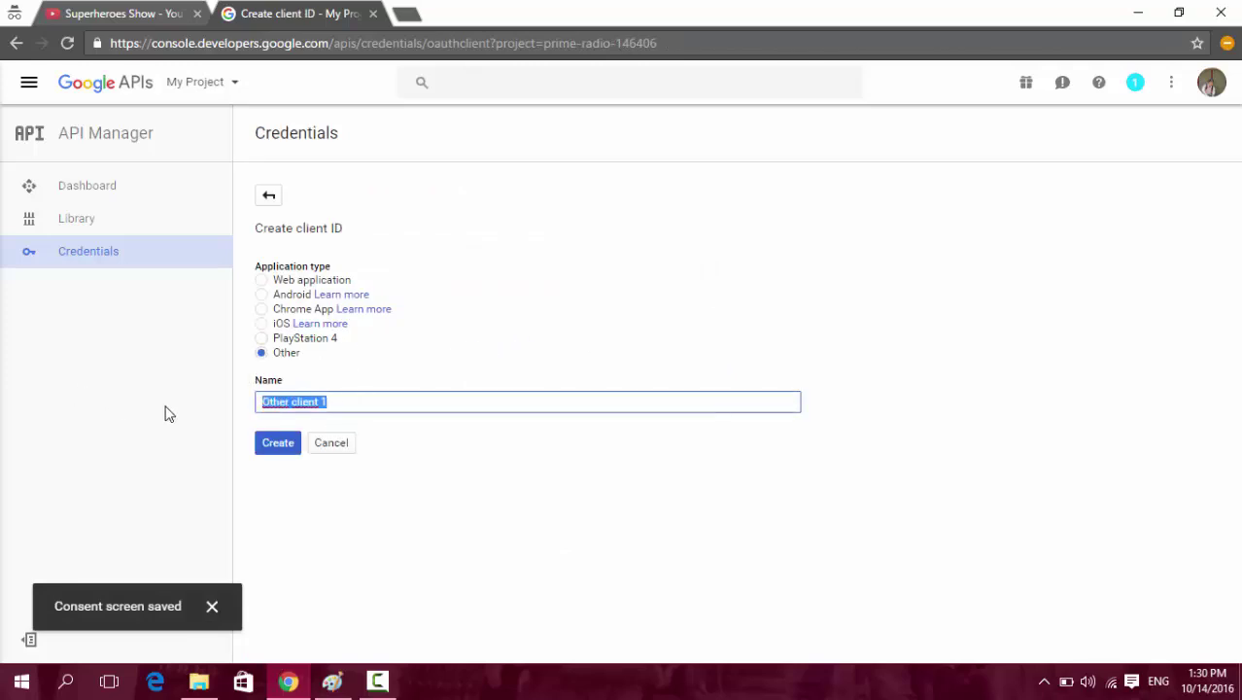
click(267, 448)
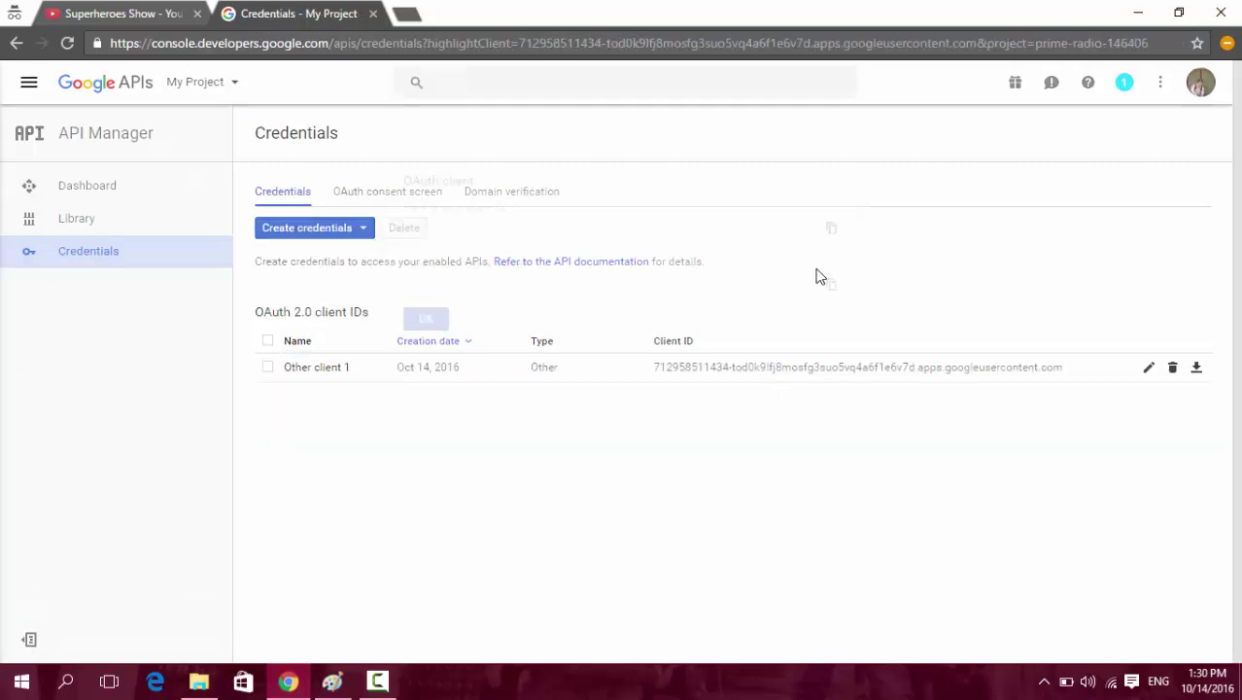
Download the Other client 1 client_secret JSON and reveal it in the Downloads folder.
click(428, 304)
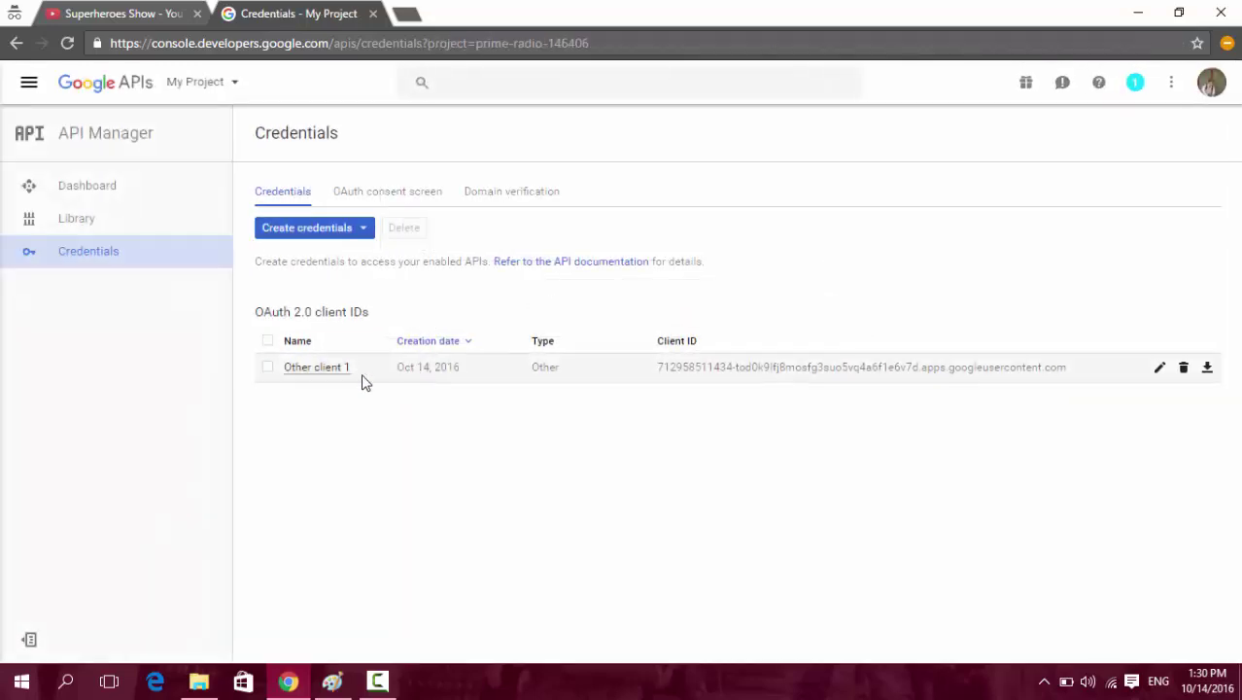
click(1207, 368)
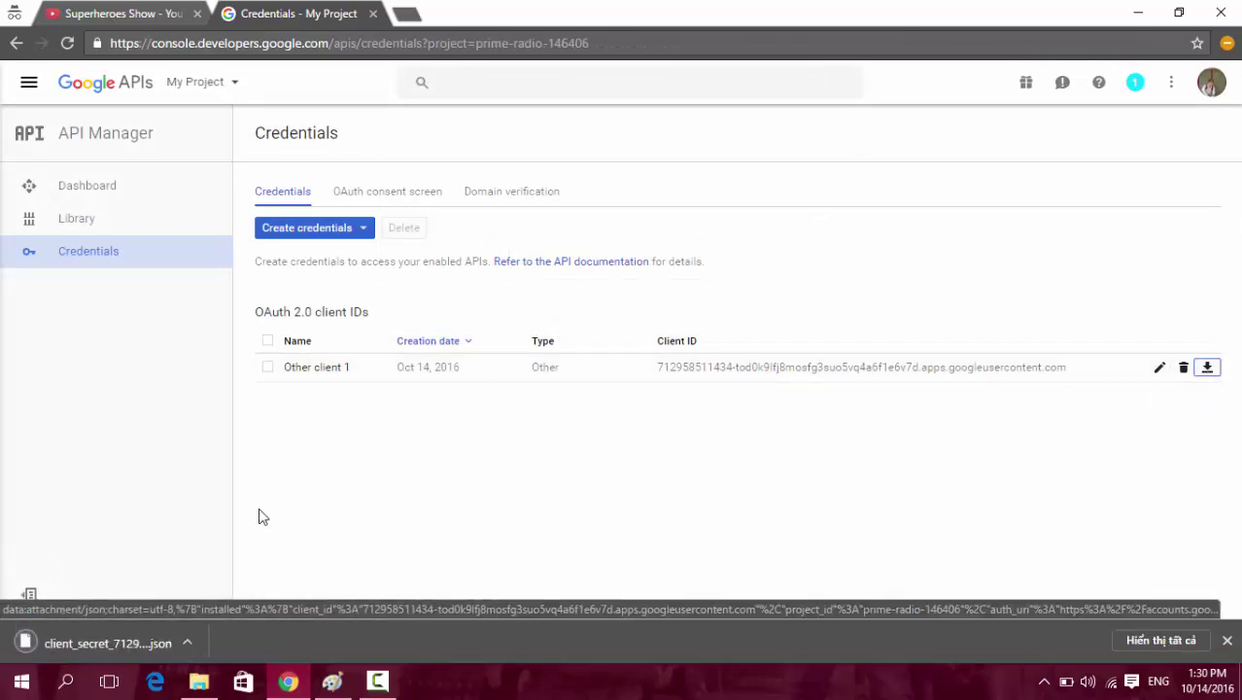
click(190, 641)
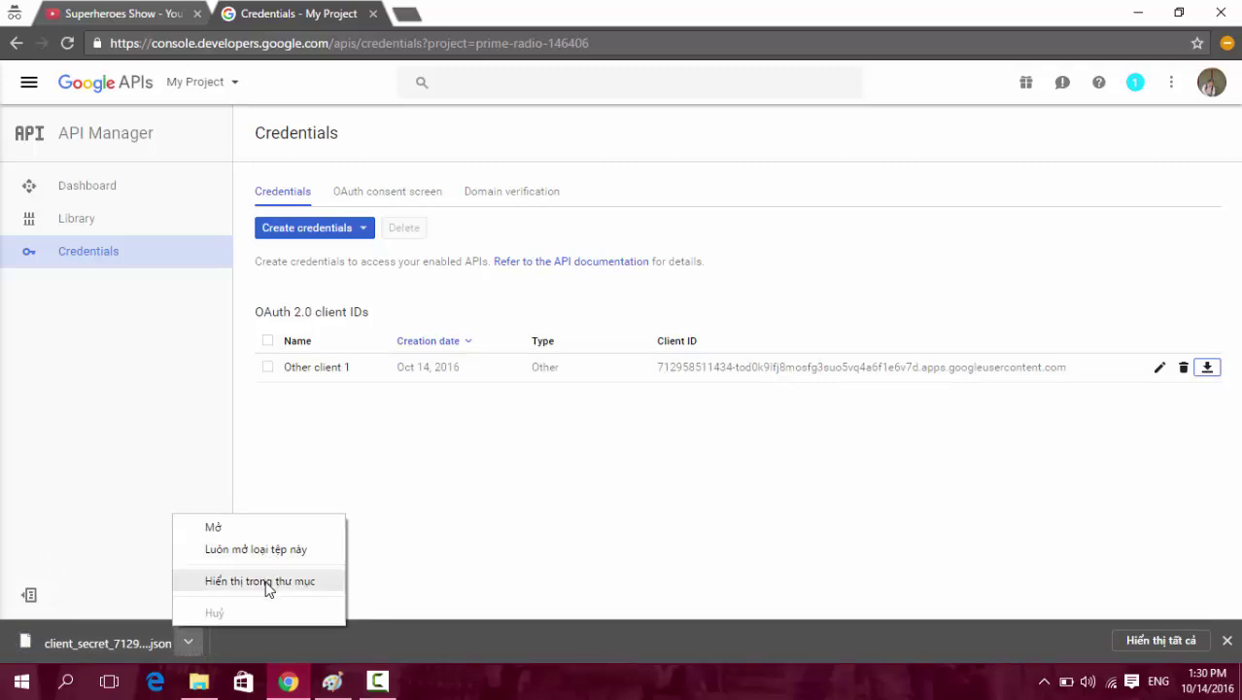
click(266, 583)
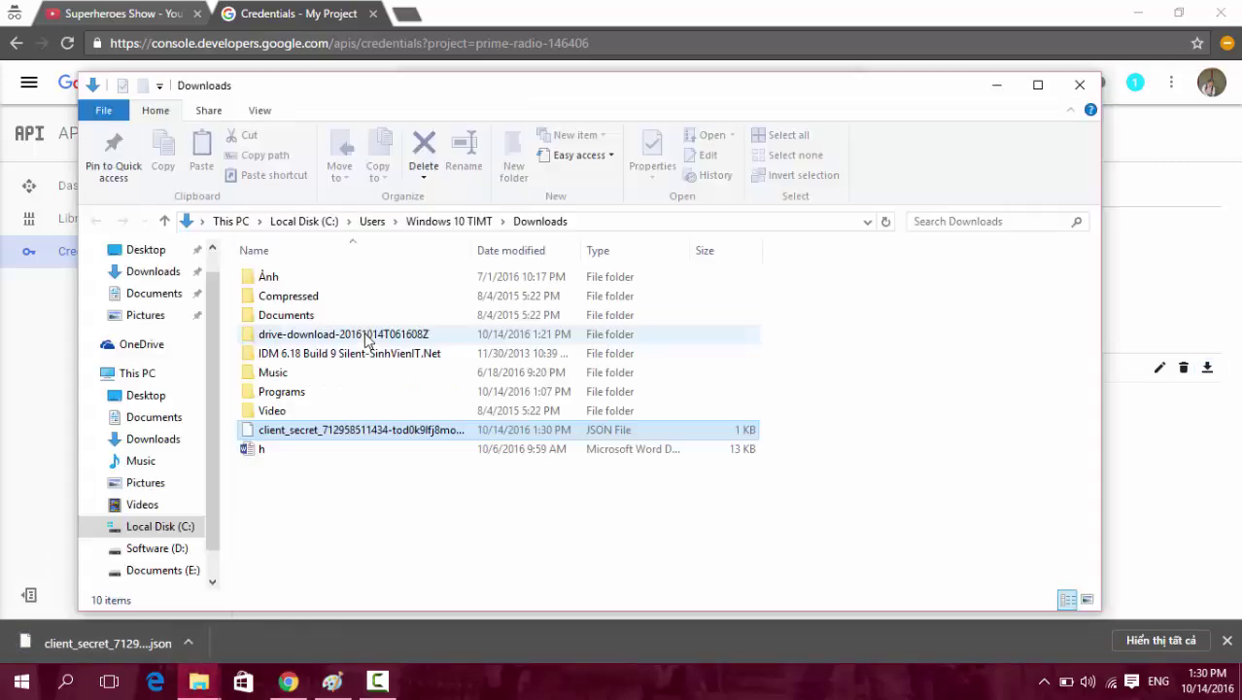
Rename the downloaded file to client_secrets.json, then bring up the drive-download folder window.
click(328, 437)
drag(321, 431, 710, 430)
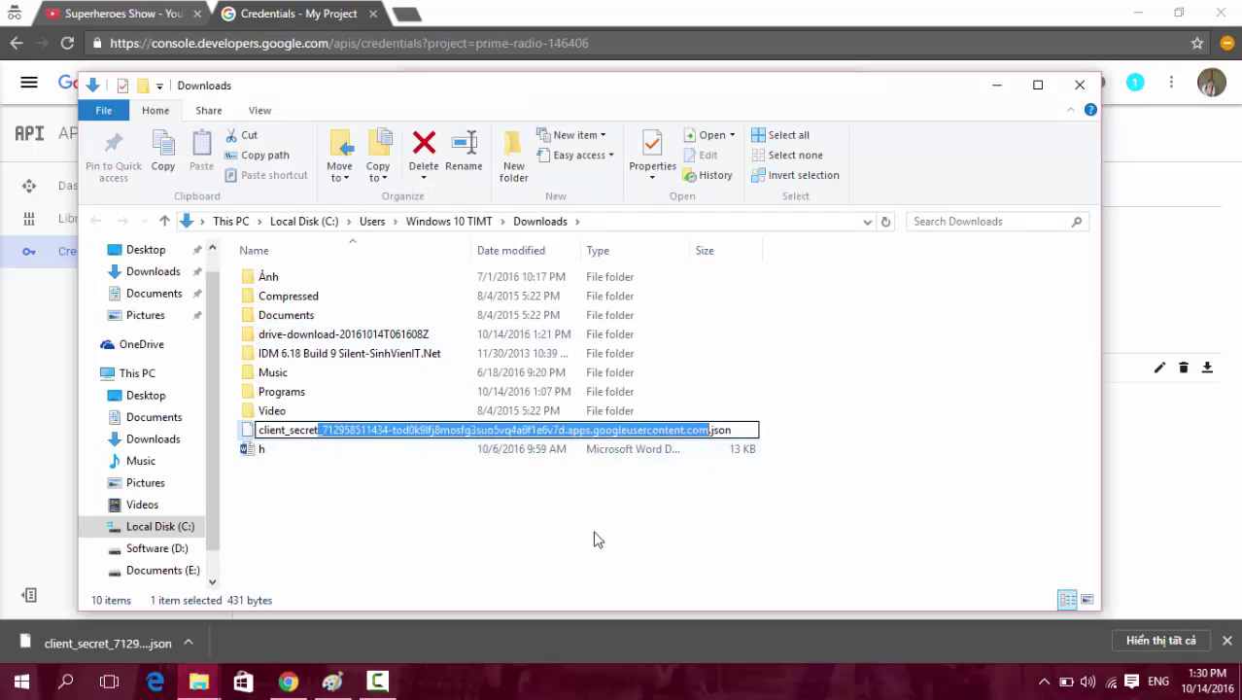
text(secrets)
drag(360, 431, 254, 430)
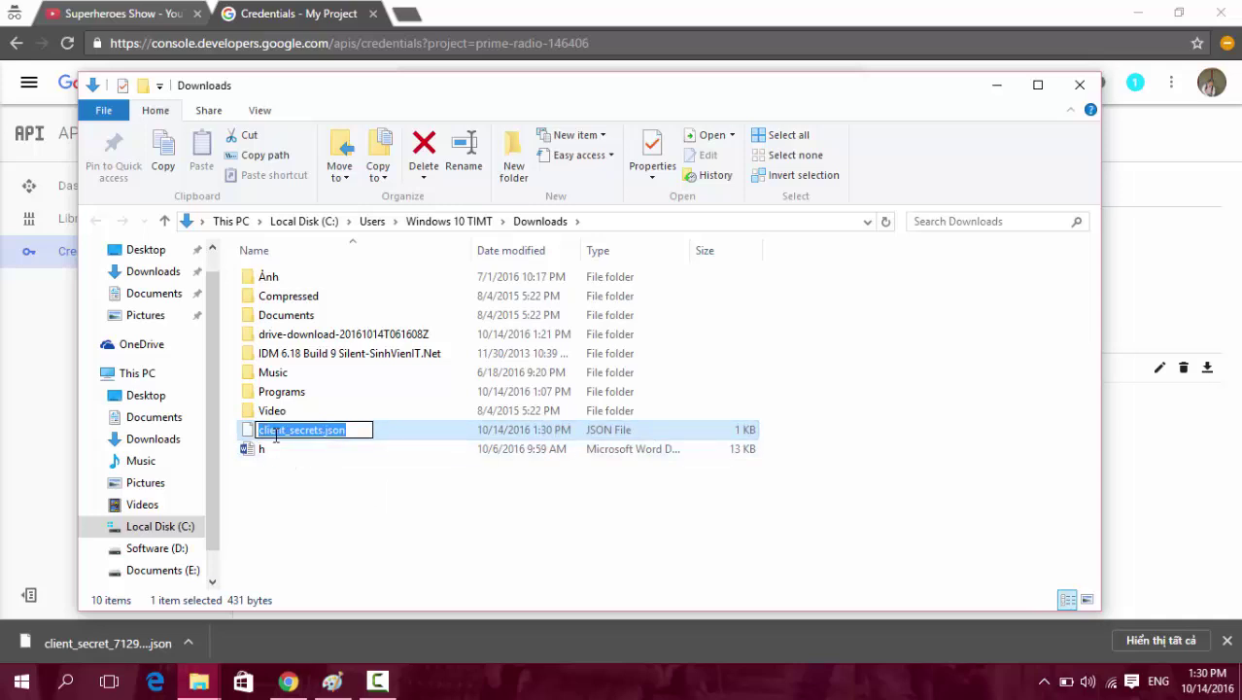
click(364, 430)
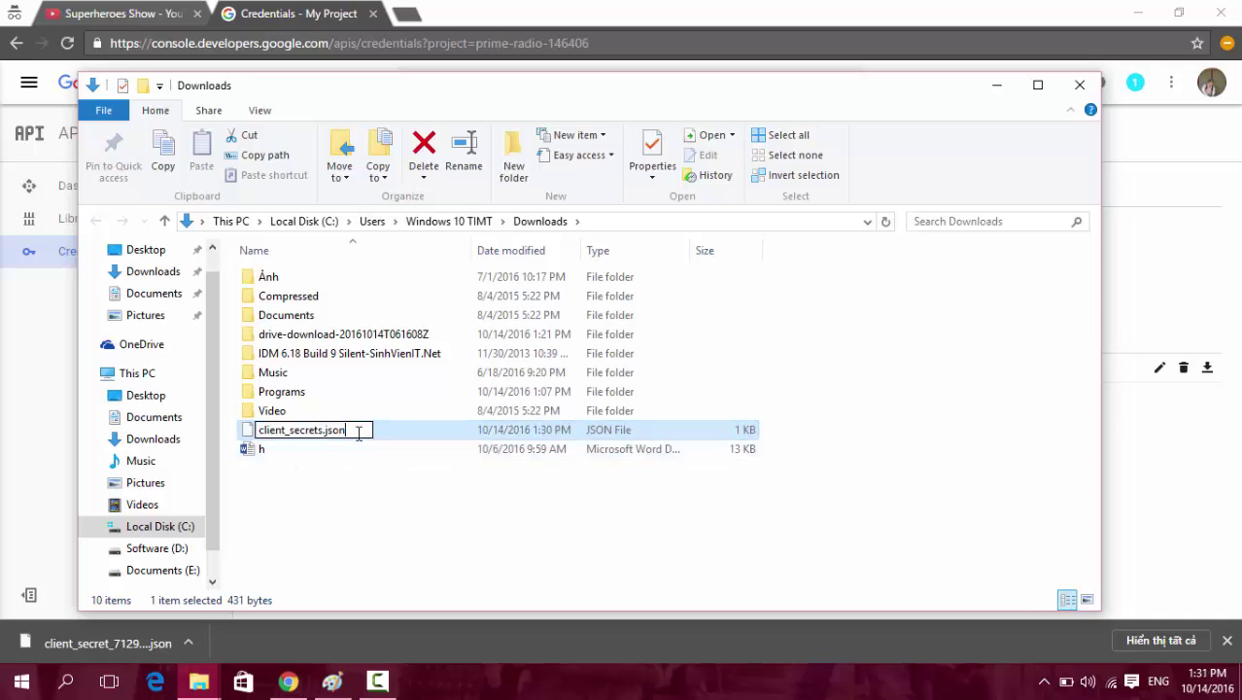
drag(357, 430, 144, 403)
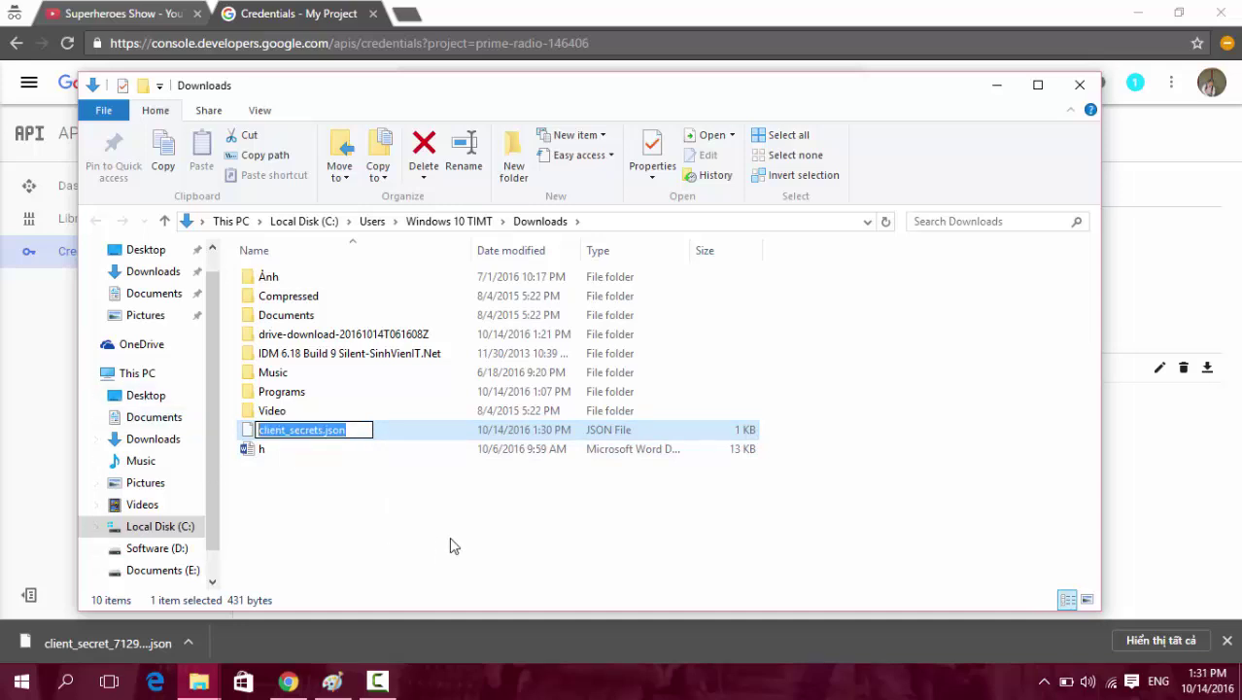
click(349, 494)
click(298, 437)
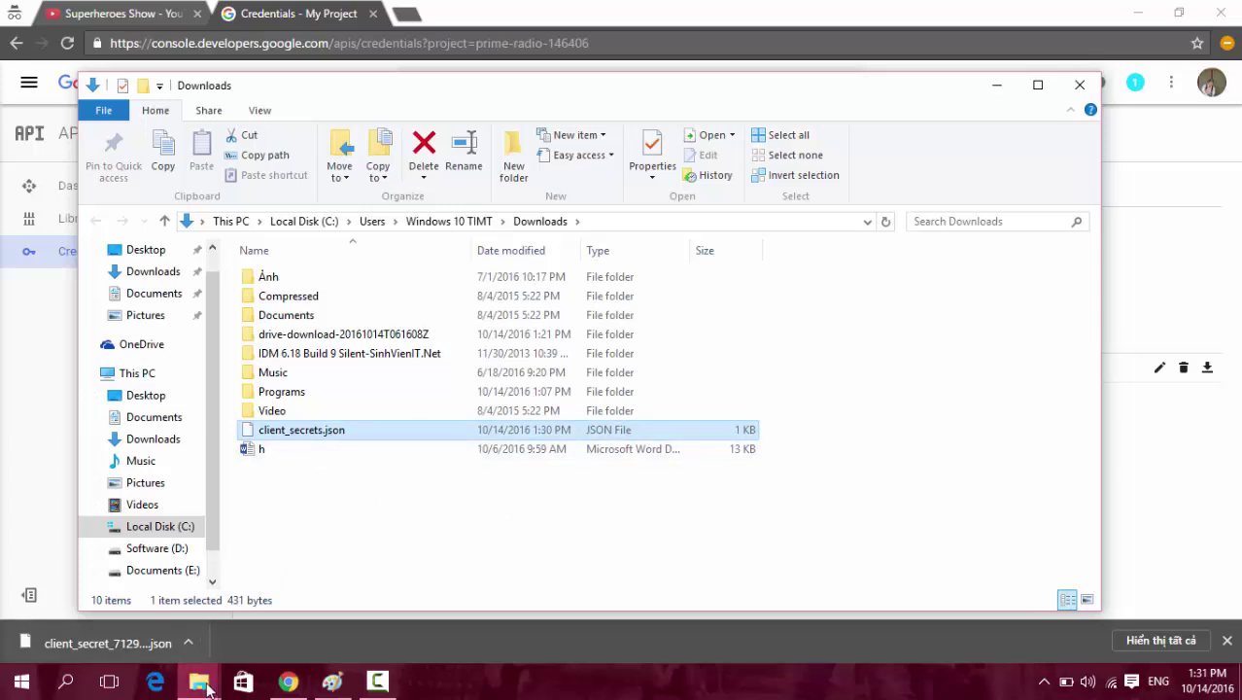
mouse_move(198, 680)
click(133, 608)
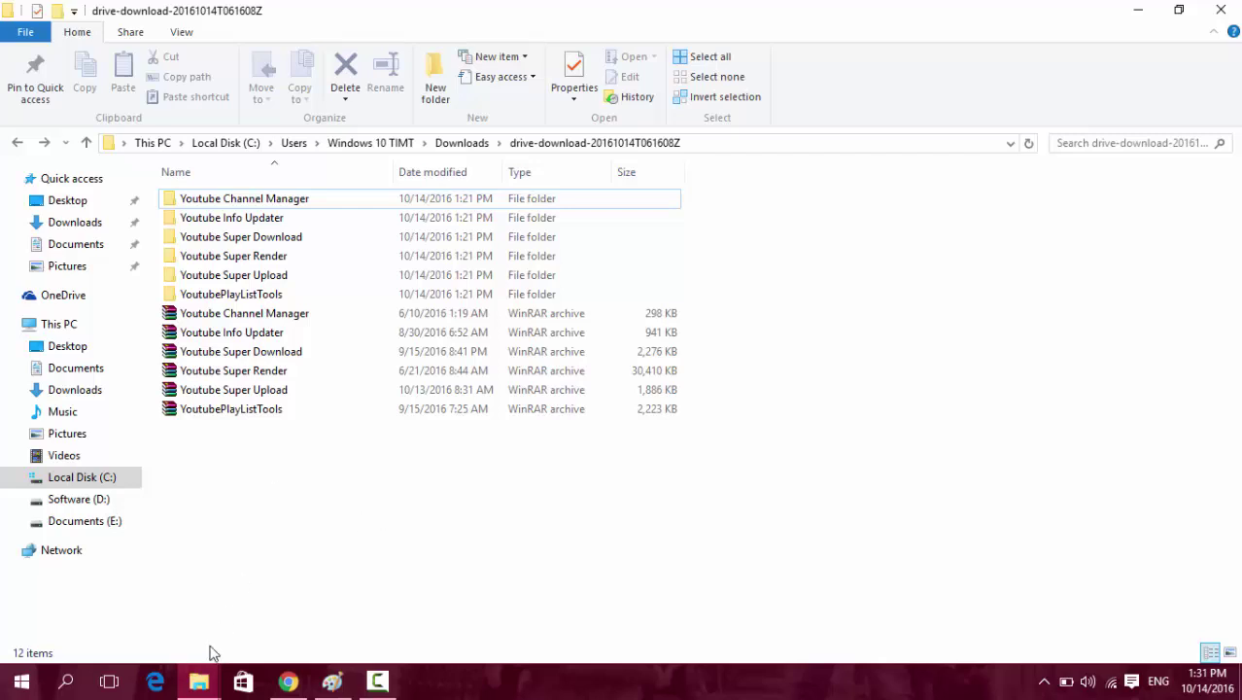
Back on the Credentials page, tick and untick Other client 1, then open the project Dashboard.
click(289, 681)
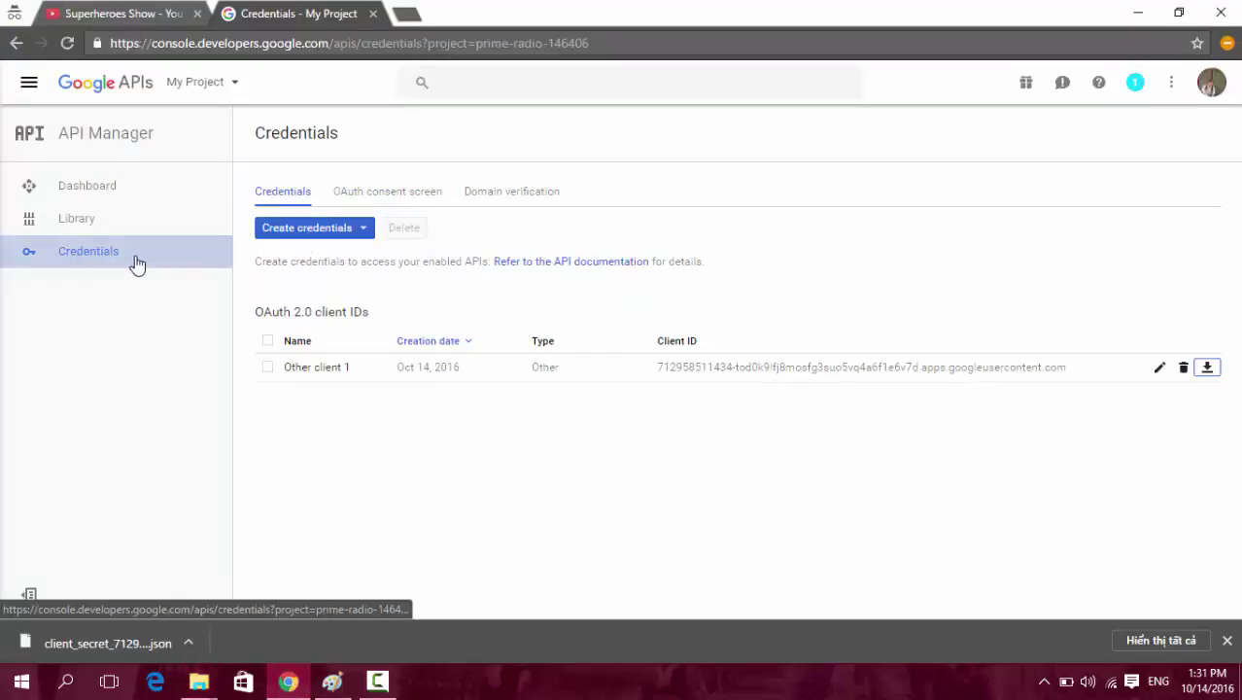
click(503, 365)
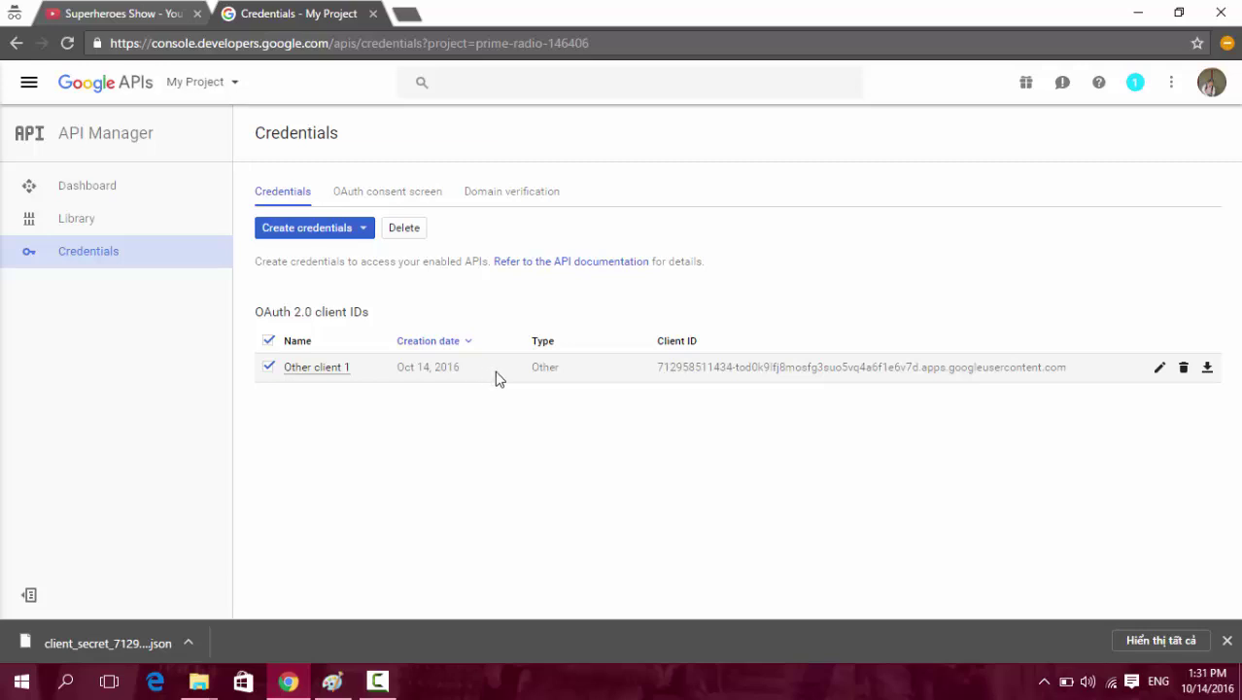
click(496, 373)
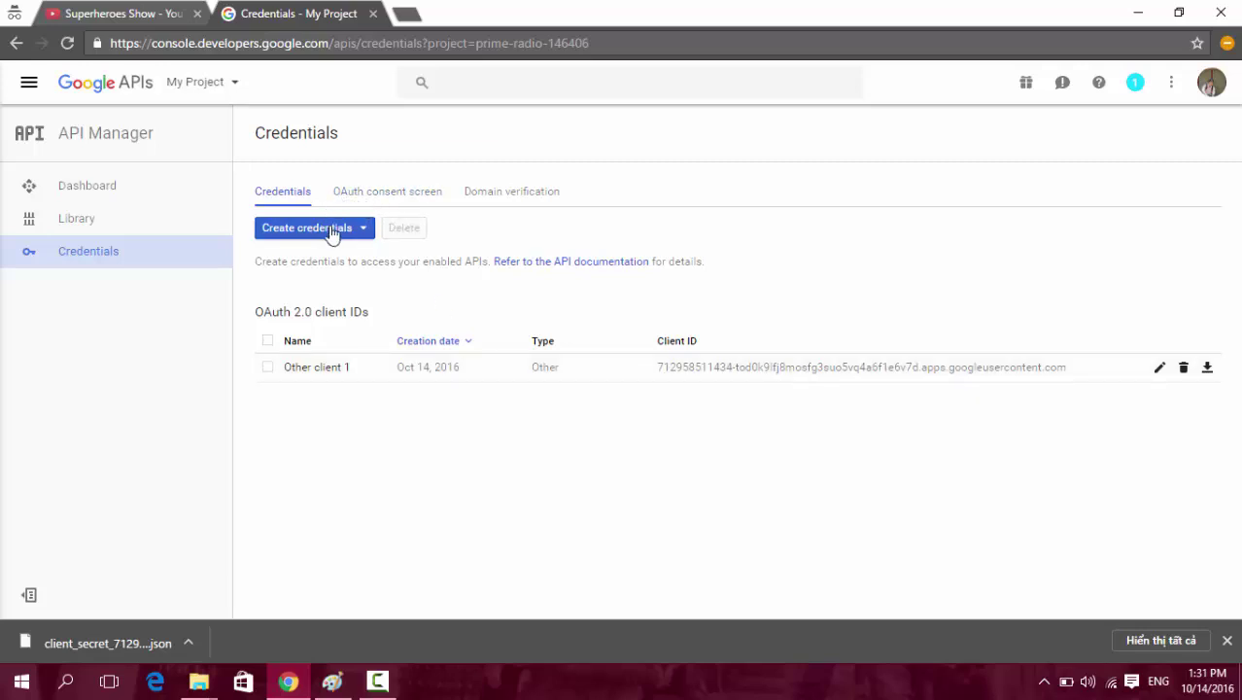
click(102, 187)
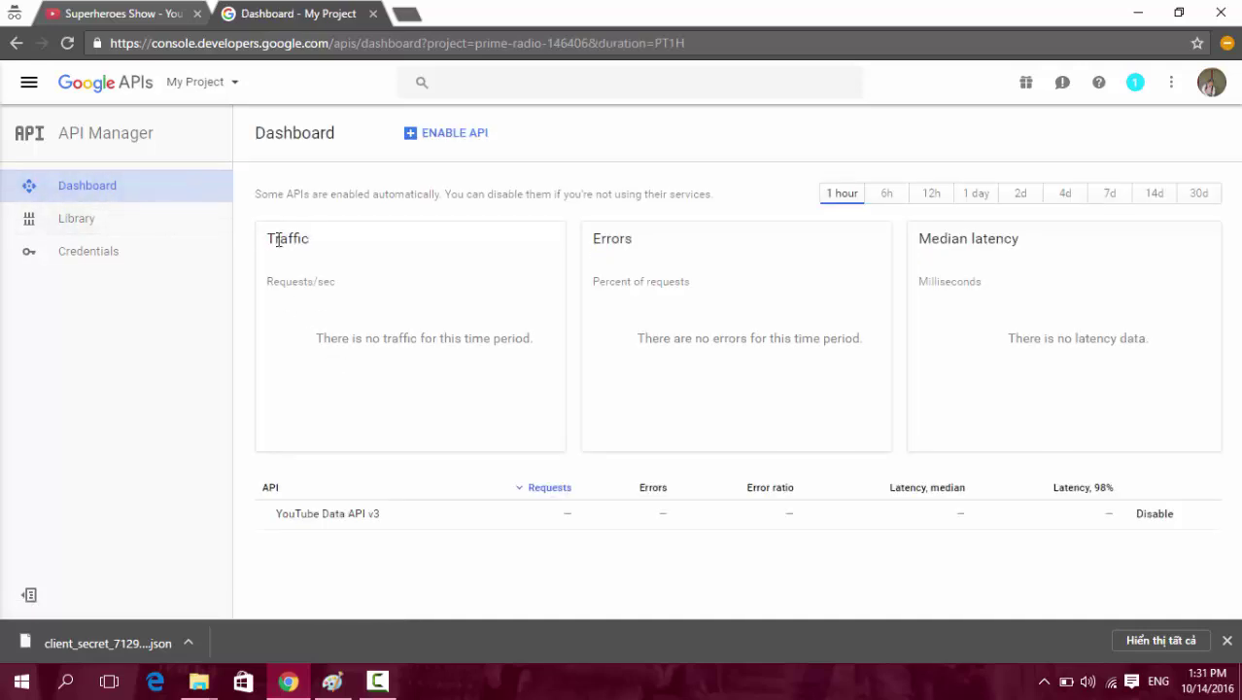
Open YouTube Data API v3 from the API table on My Project's dashboard.
drag(270, 239, 328, 264)
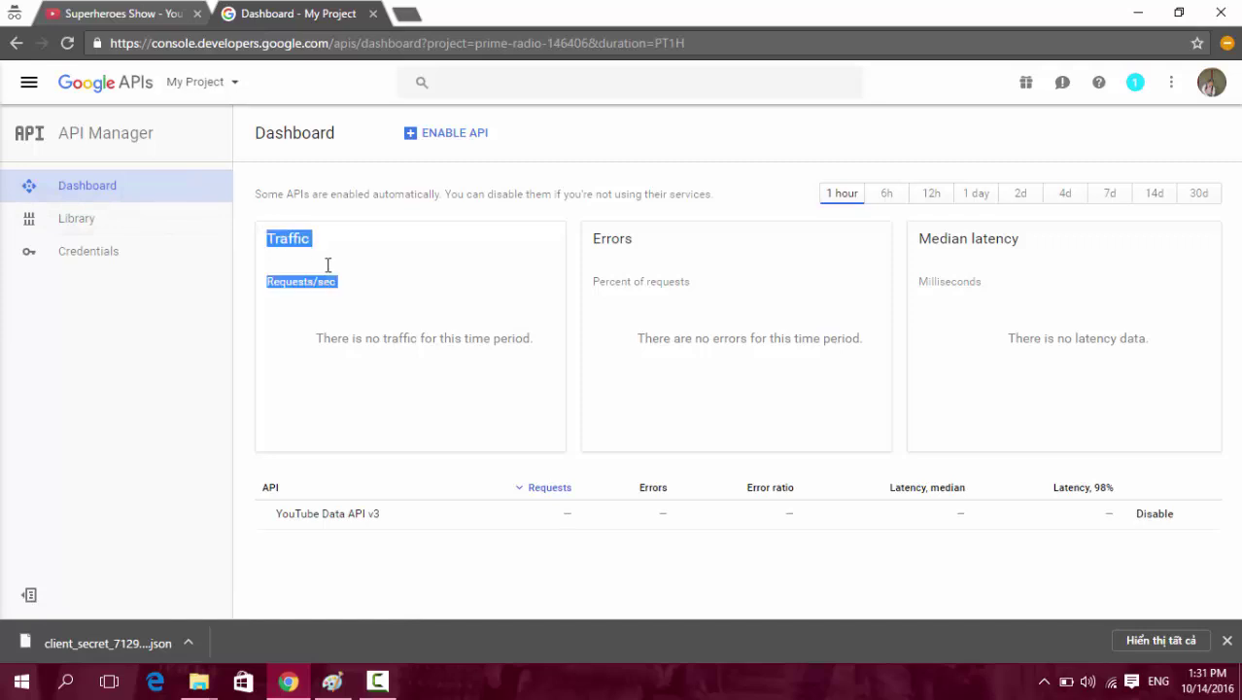
click(345, 517)
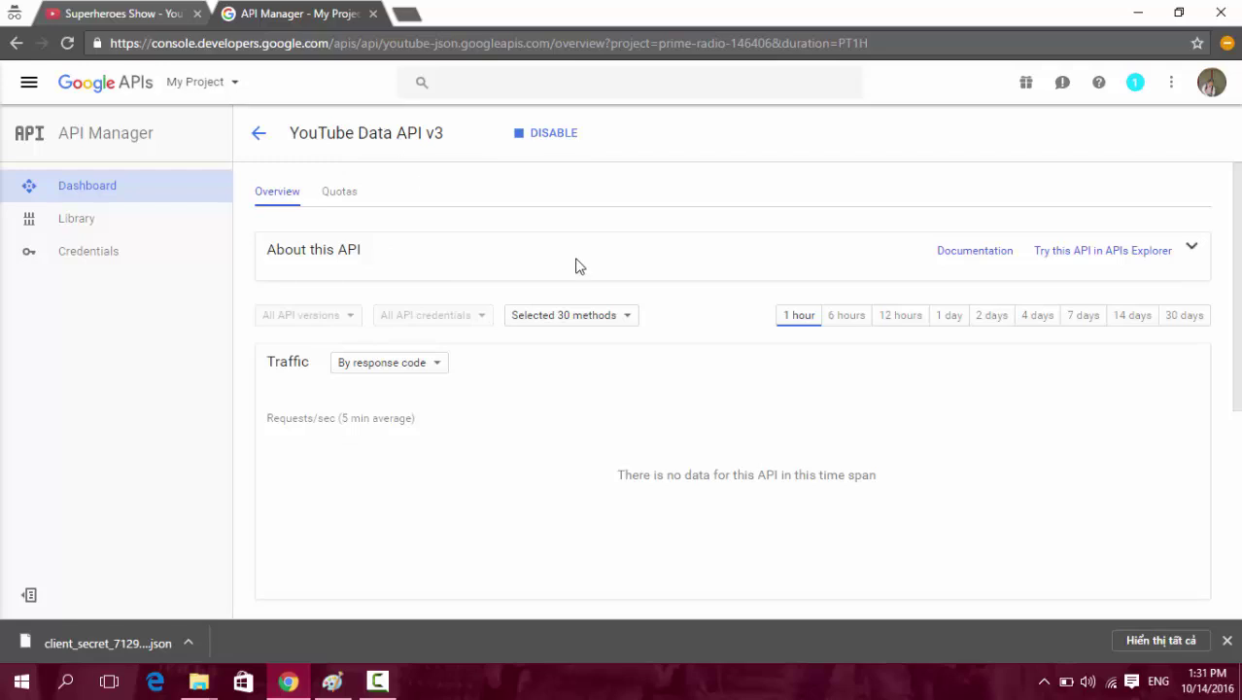
Open the Quotas tab and point out the units-per-day and per-user quota rows.
click(341, 198)
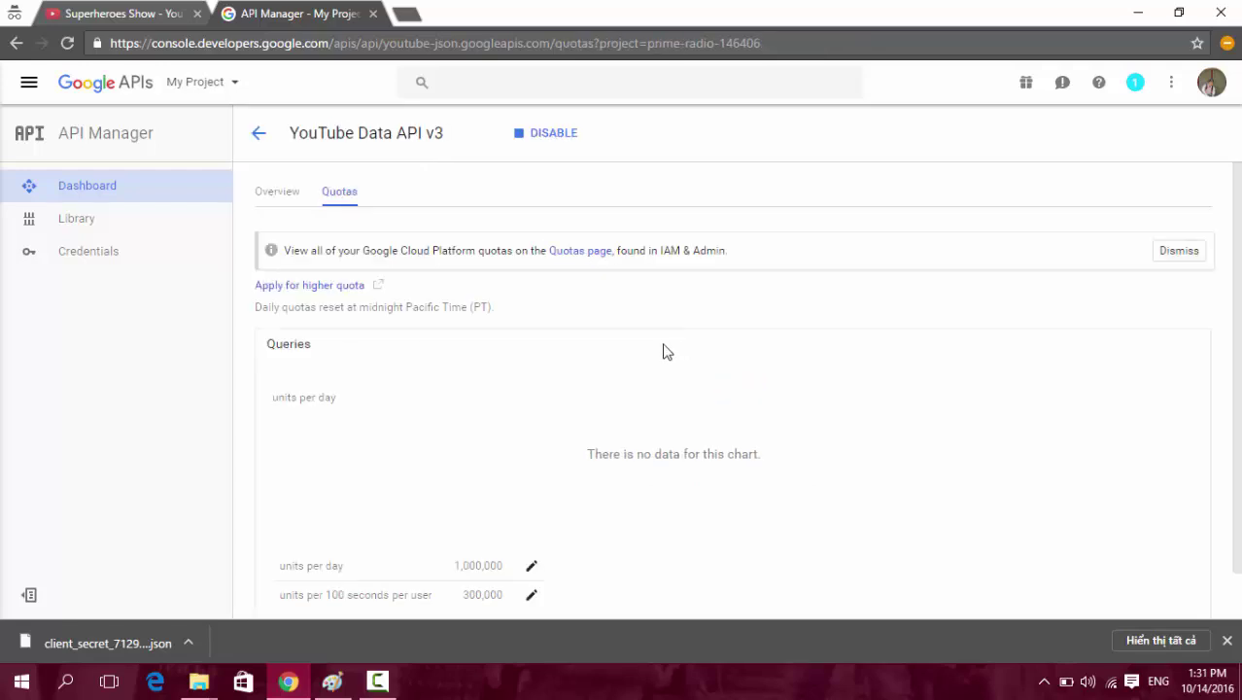
scroll(635, 327, down, 1)
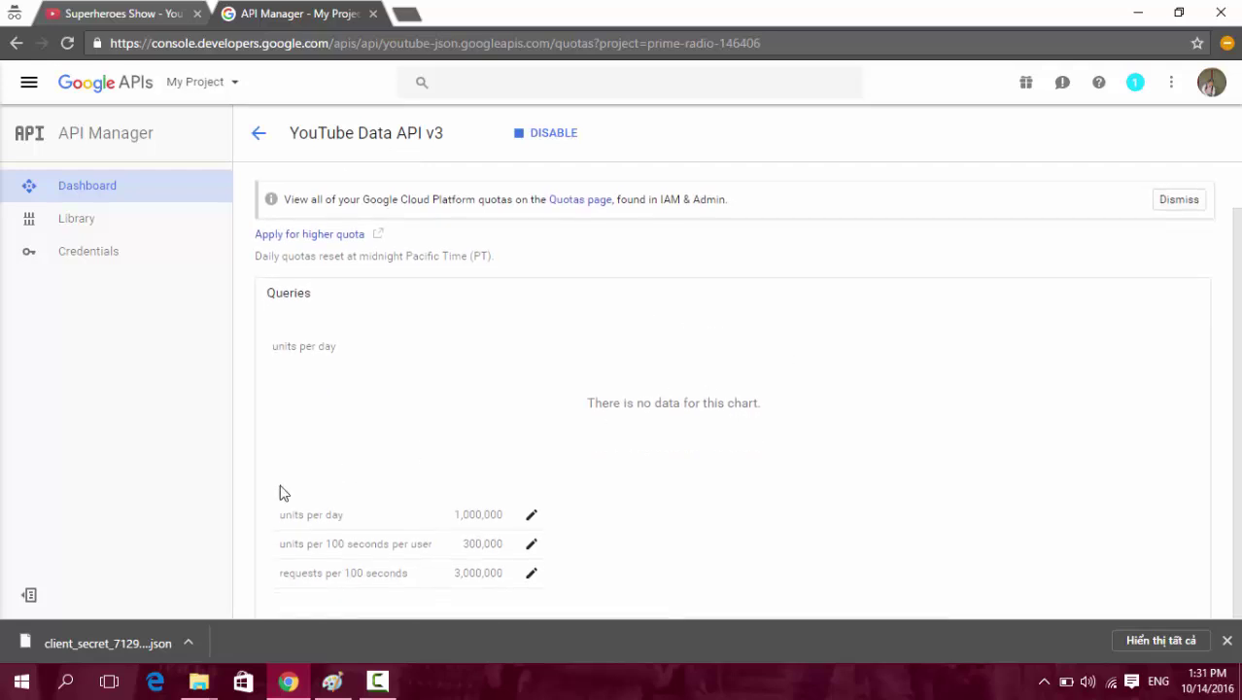
drag(276, 516, 356, 525)
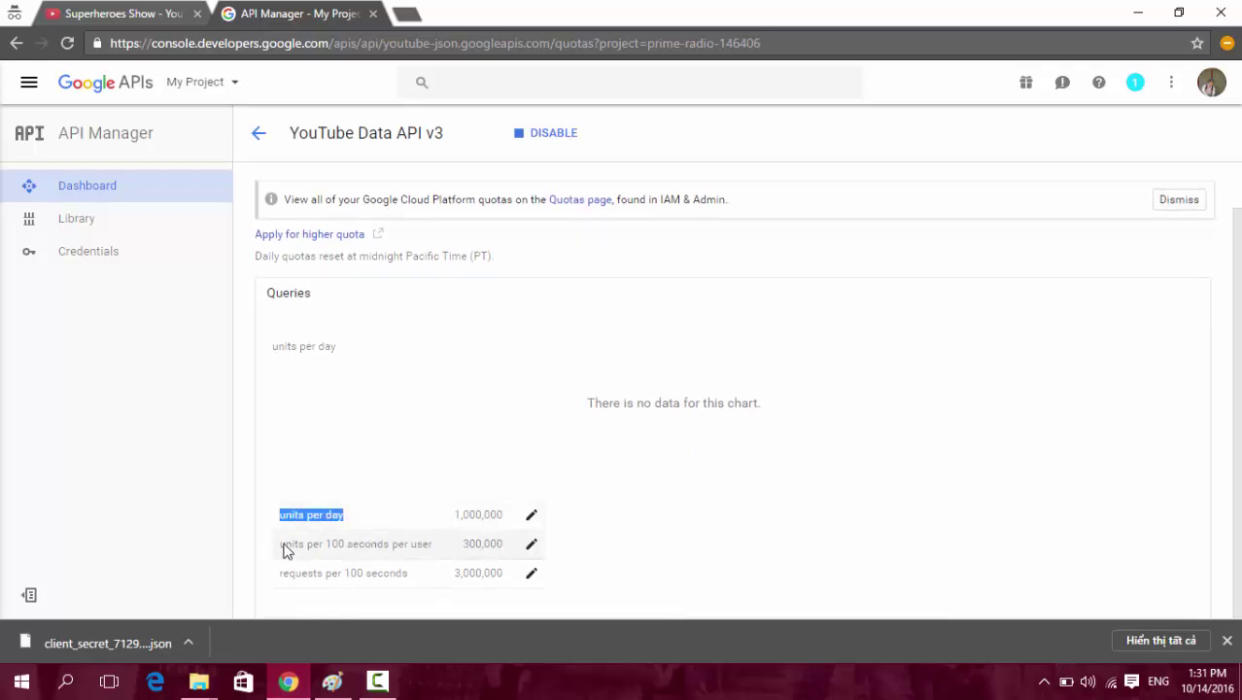
click(316, 551)
drag(279, 545, 429, 544)
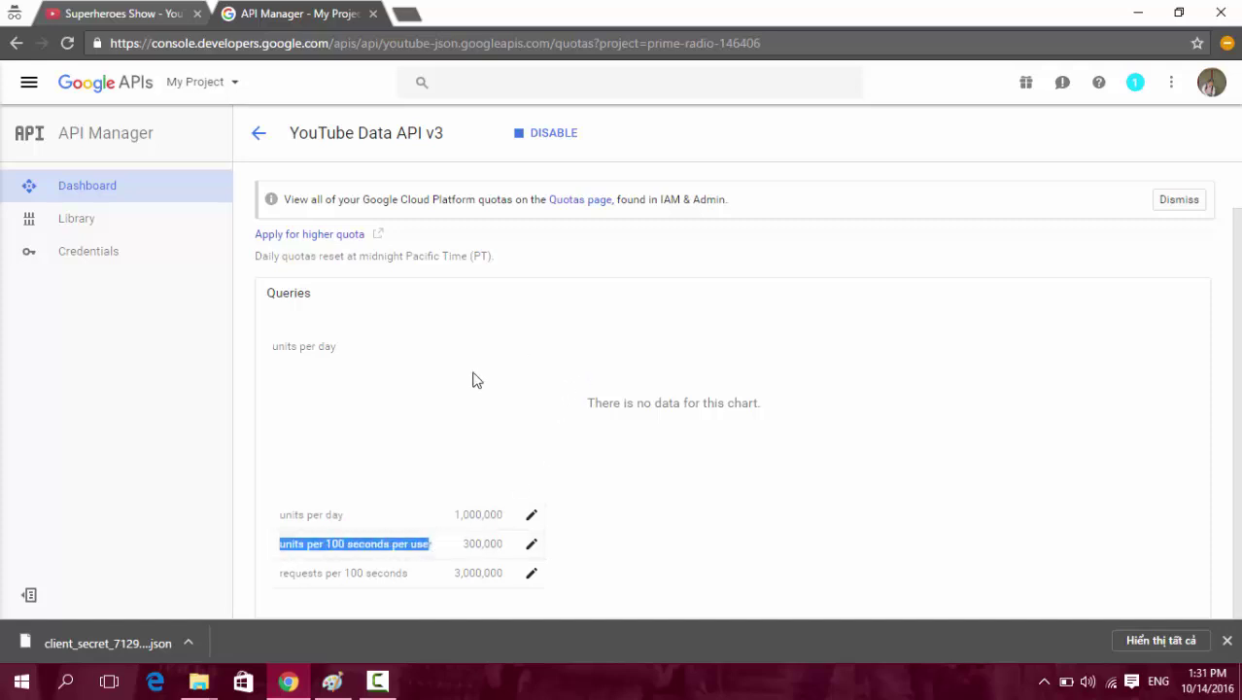
drag(280, 516, 348, 516)
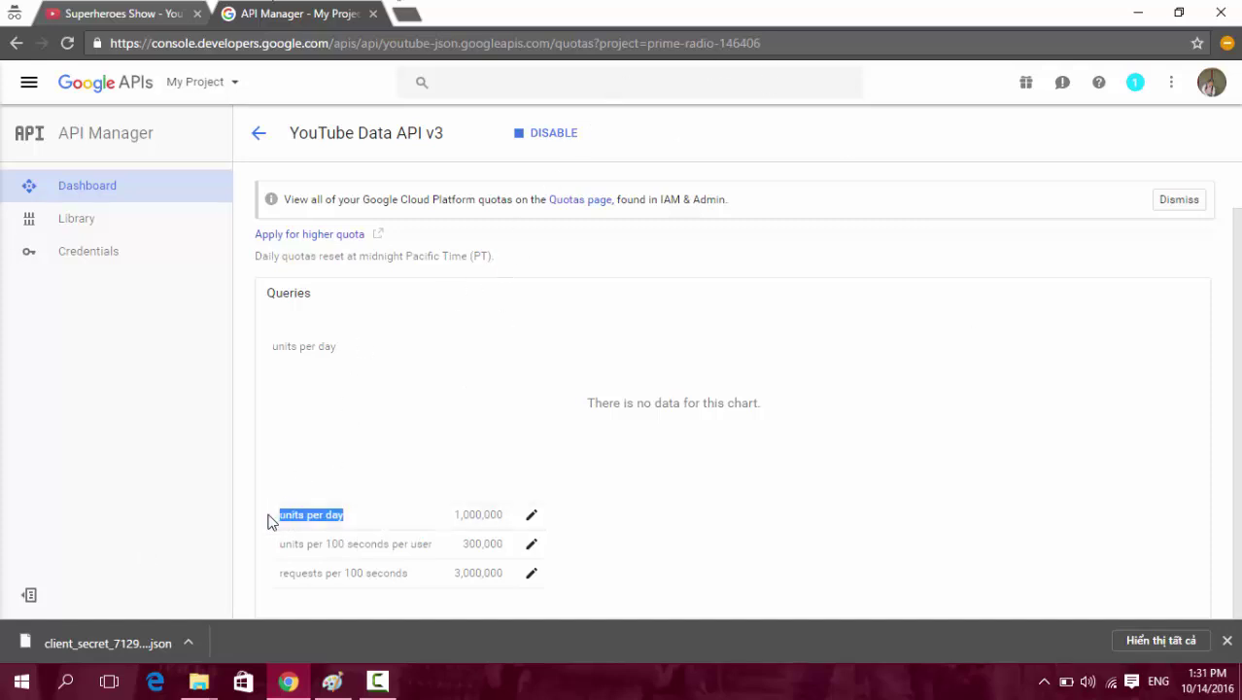
drag(296, 516, 492, 522)
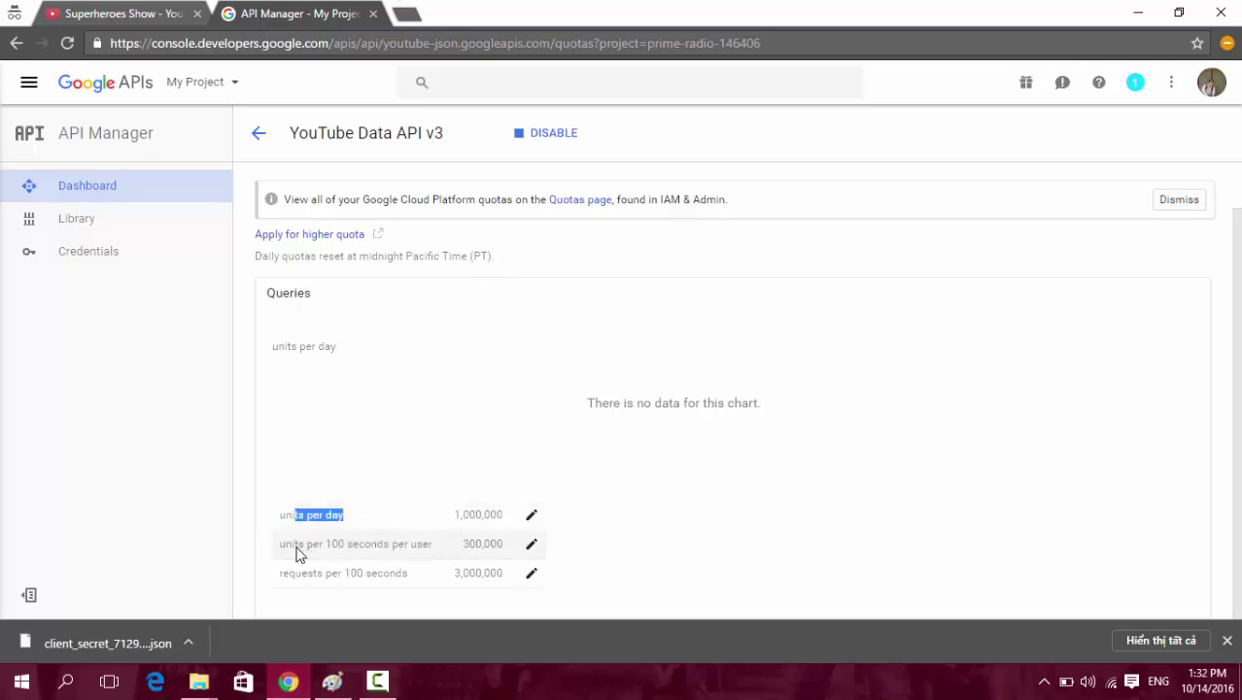
drag(279, 578, 418, 574)
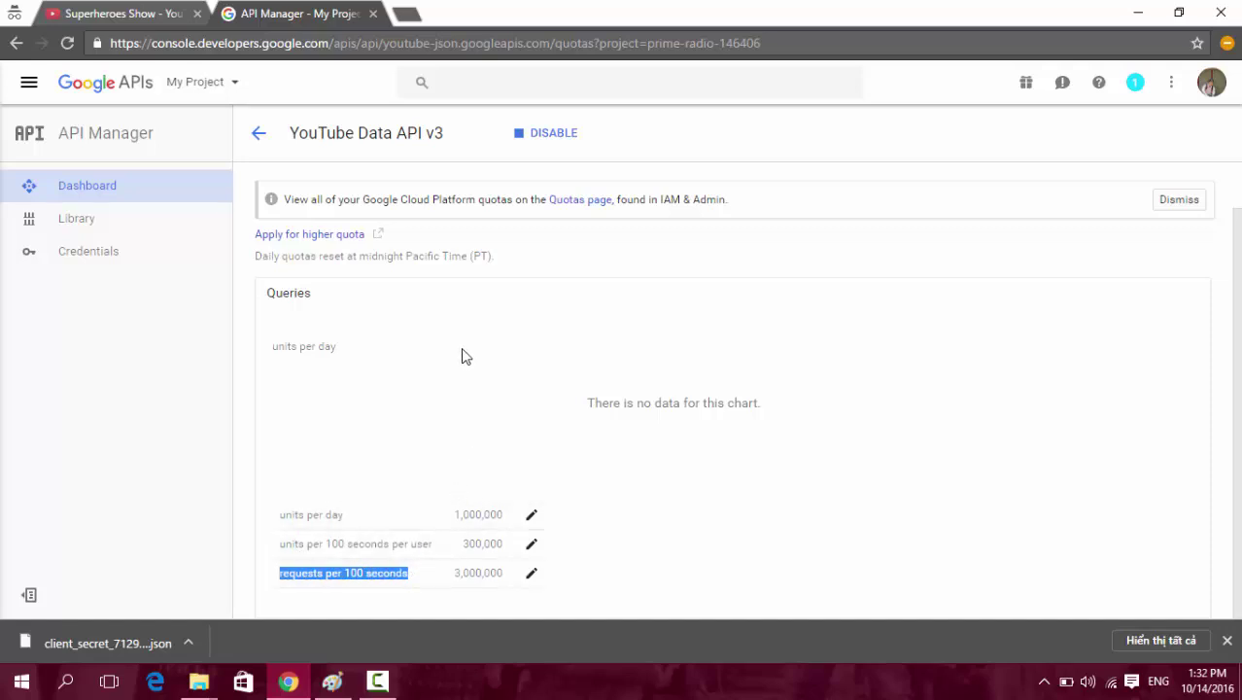
click(385, 355)
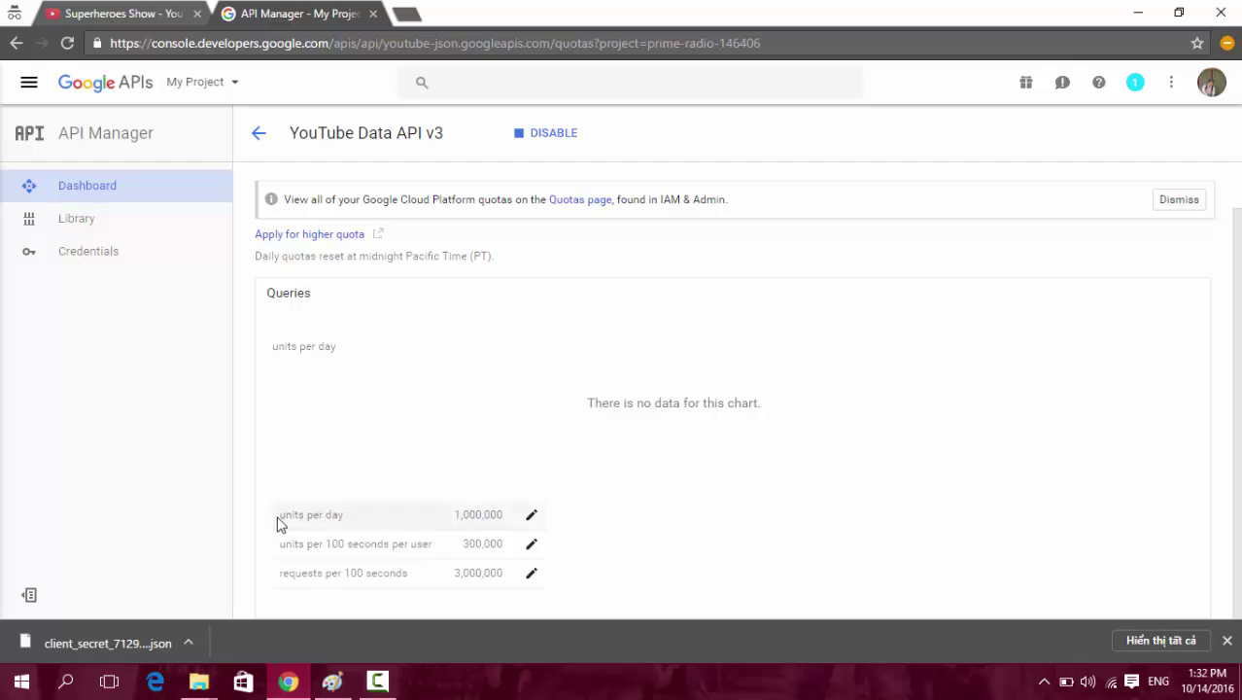
Highlight the 1,000,000 units per day and 300,000 per user per 100 seconds limits.
drag(278, 524, 502, 528)
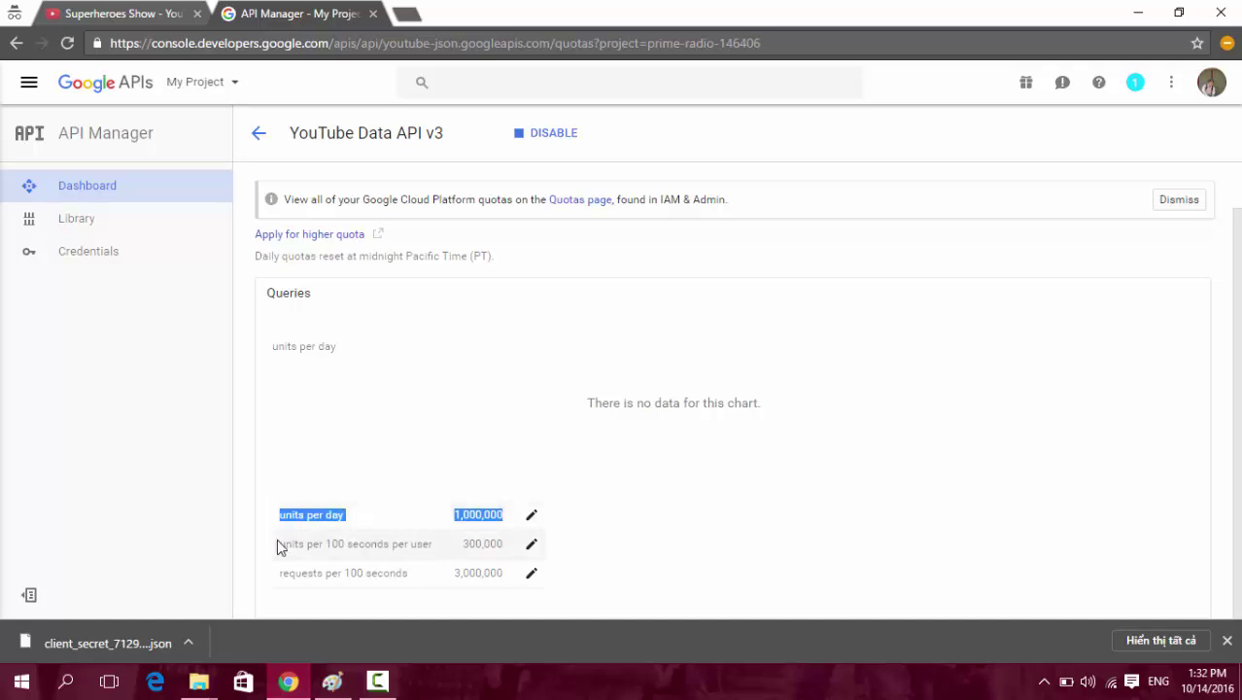
drag(277, 541, 434, 556)
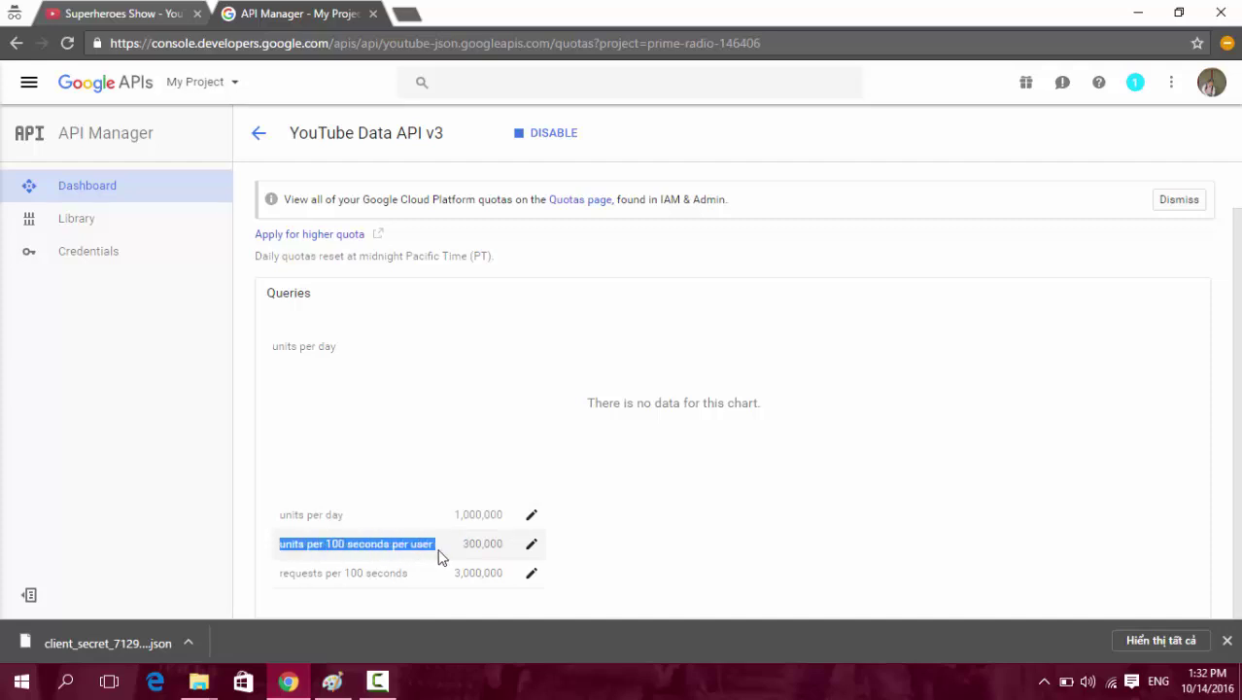
drag(438, 556, 499, 555)
click(359, 353)
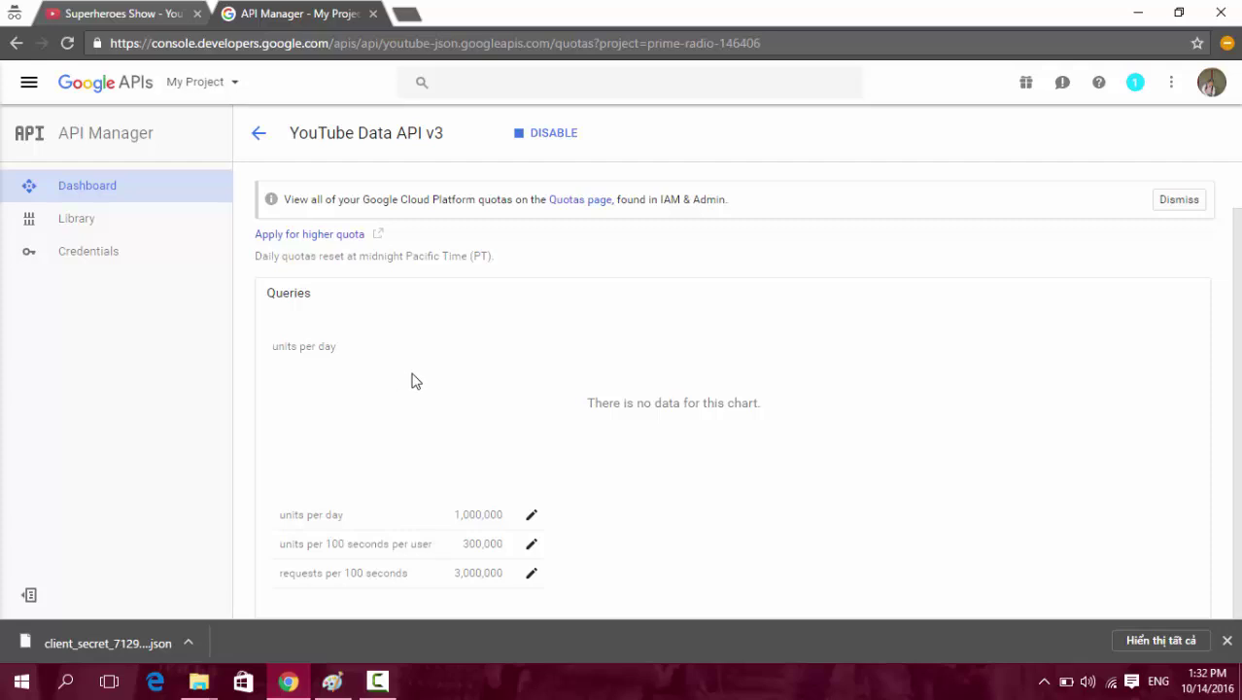
drag(277, 544, 506, 553)
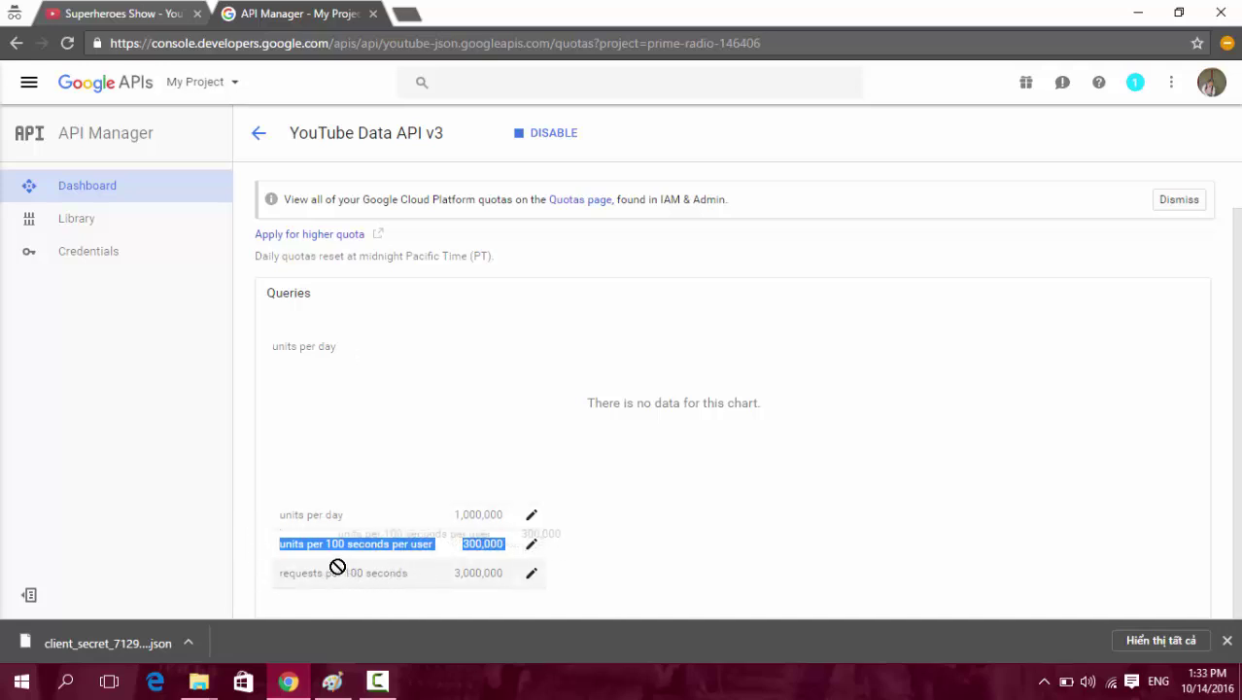
click(436, 385)
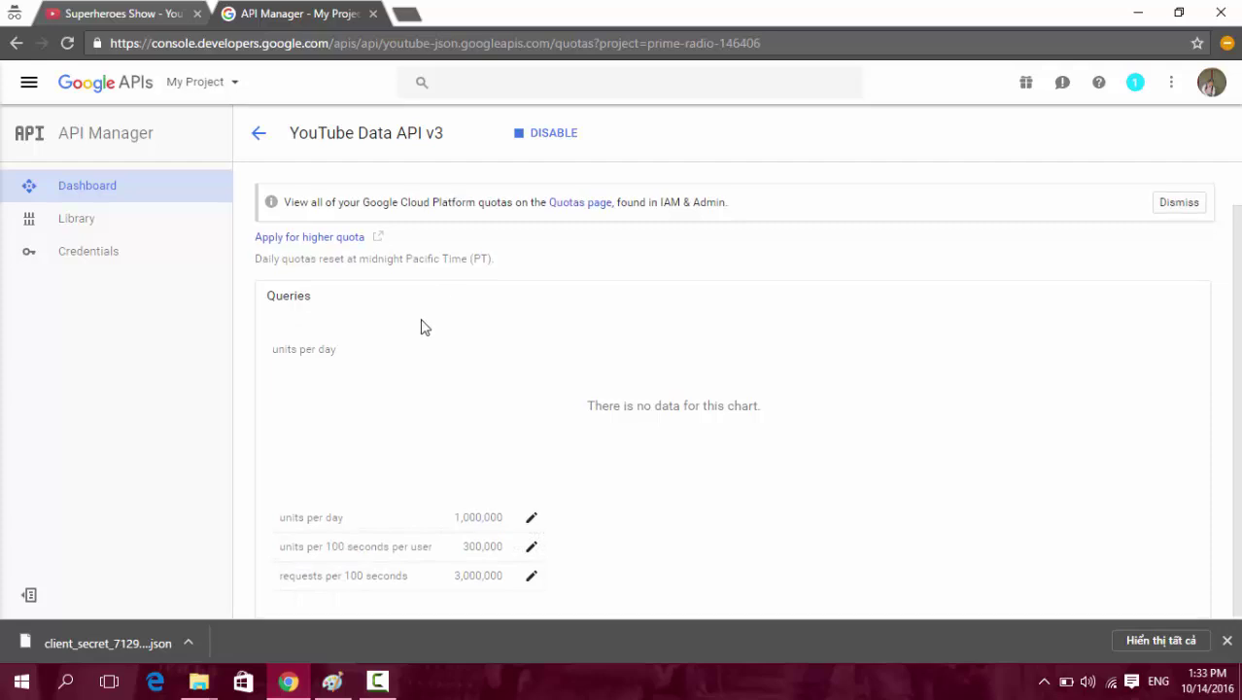
scroll(422, 324, up, 1)
scroll(423, 349, down, 1)
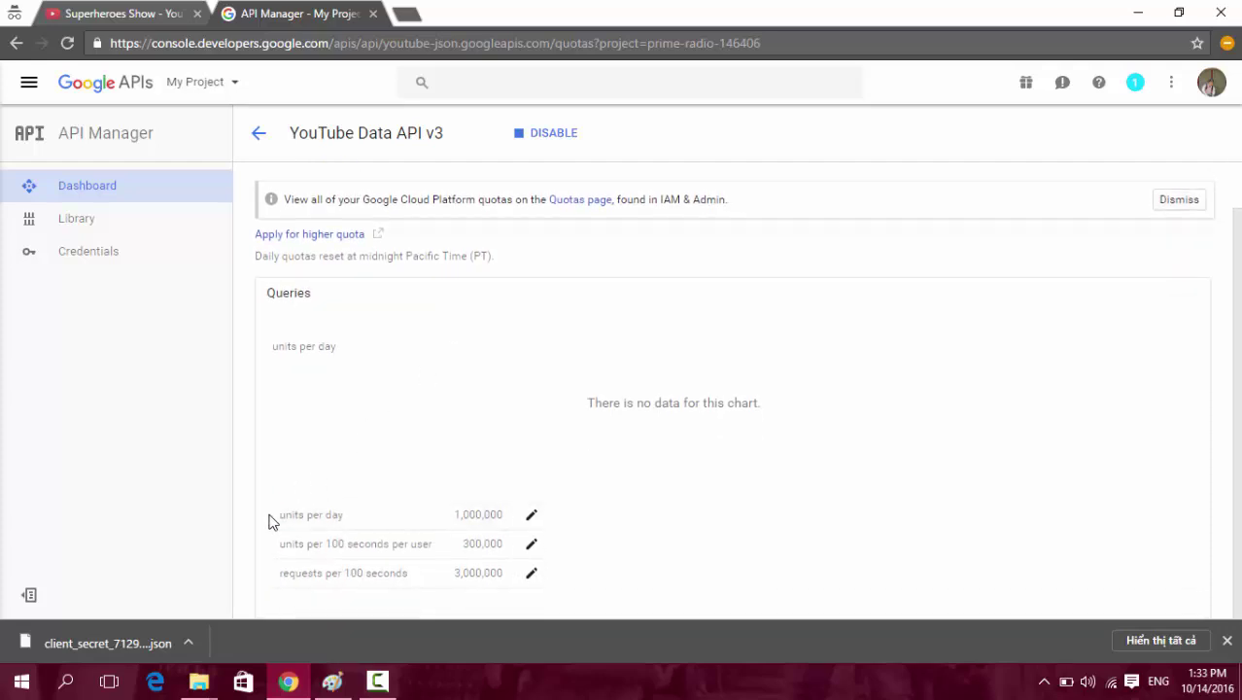
drag(271, 515, 369, 514)
scroll(429, 364, up, 1)
scroll(417, 398, down, 1)
scroll(413, 418, up, 1)
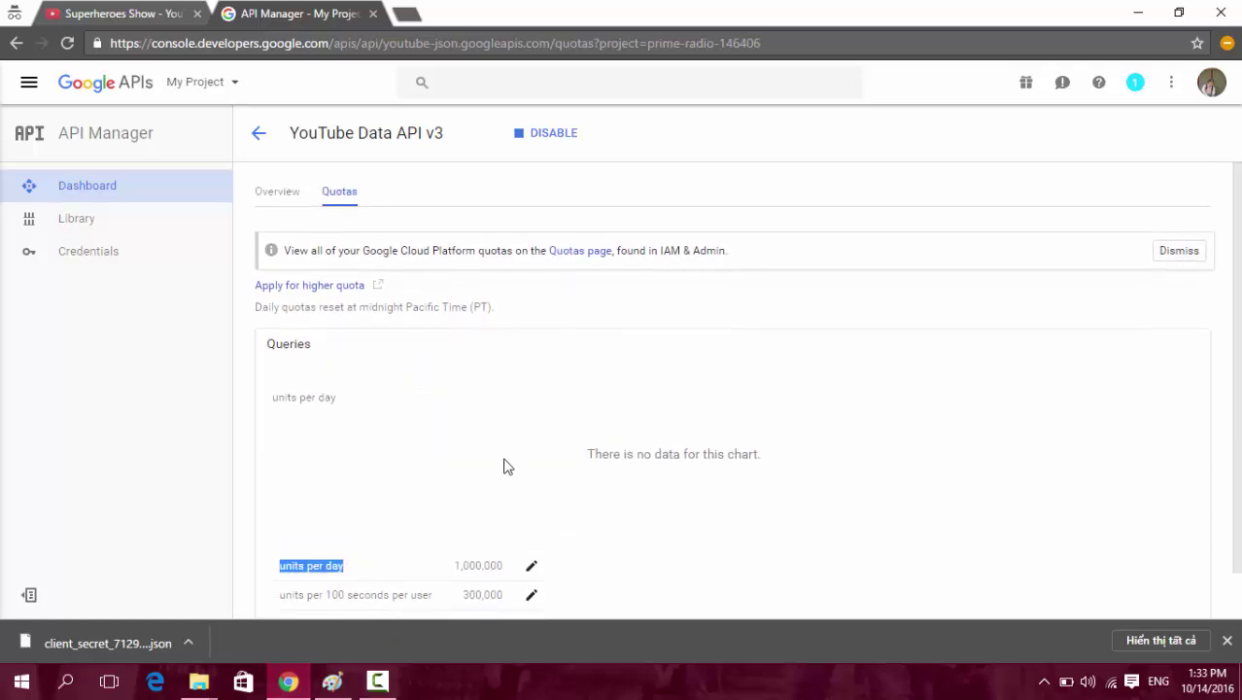
Return via Dashboard to the Credentials page listing Other client 1 and close the download bar.
click(96, 194)
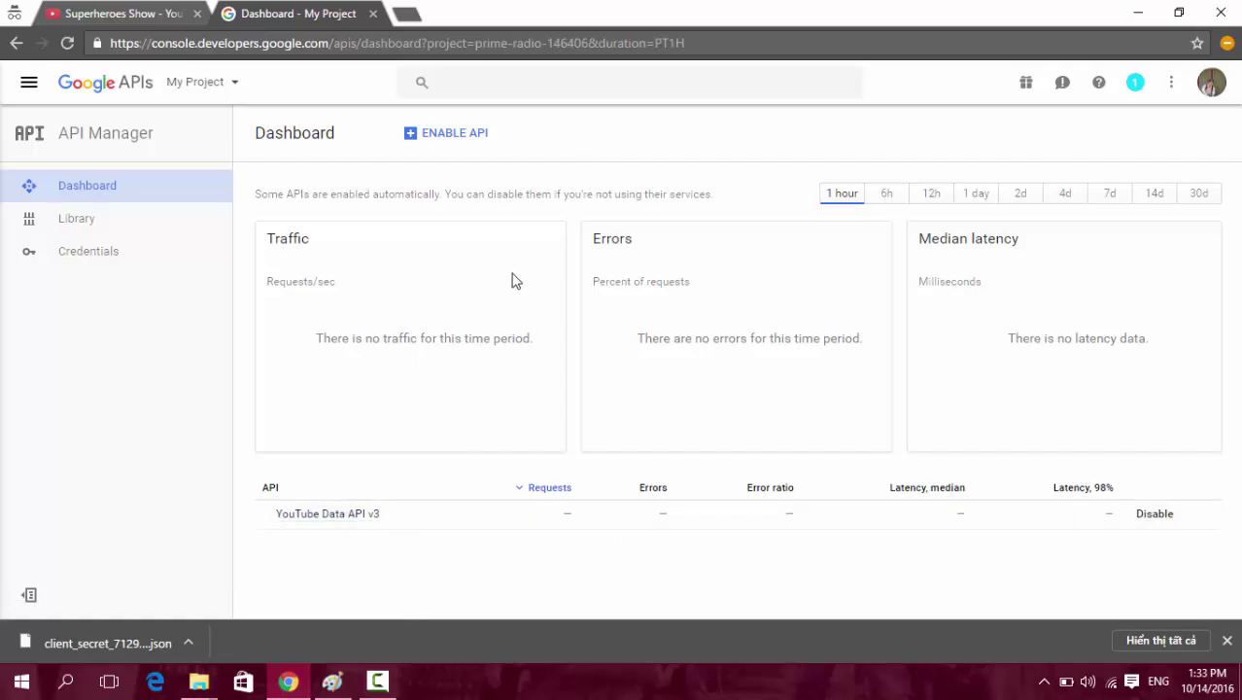
click(89, 255)
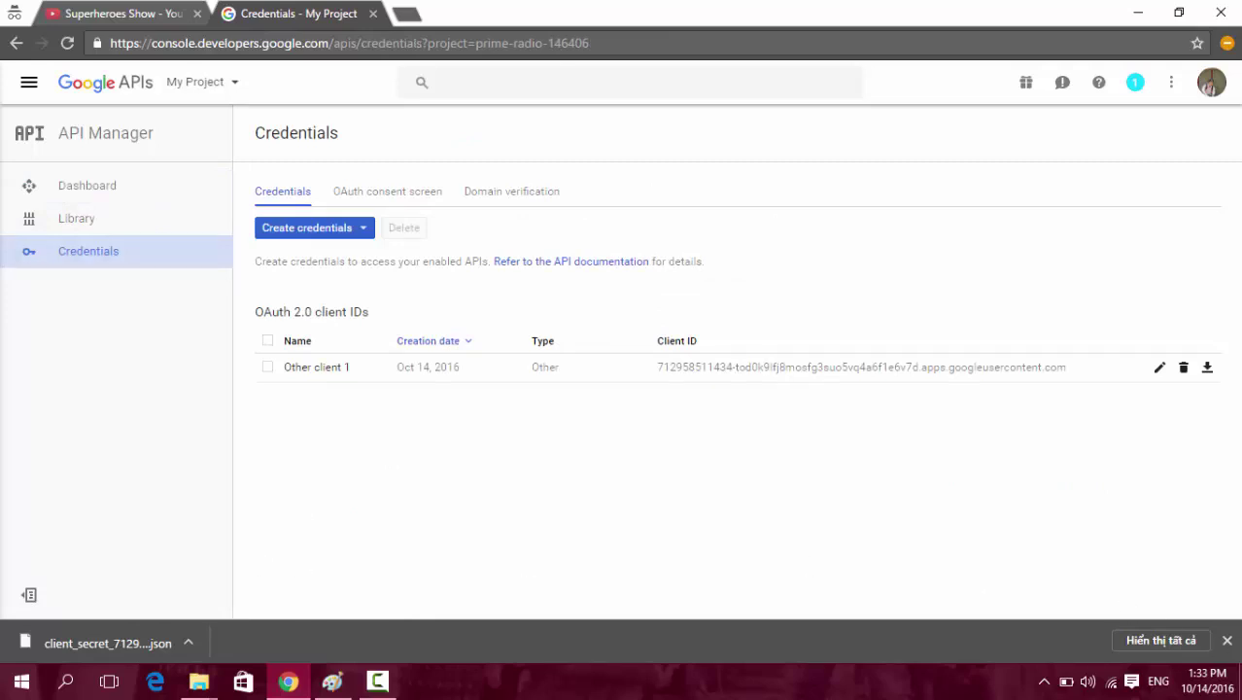
click(1227, 642)
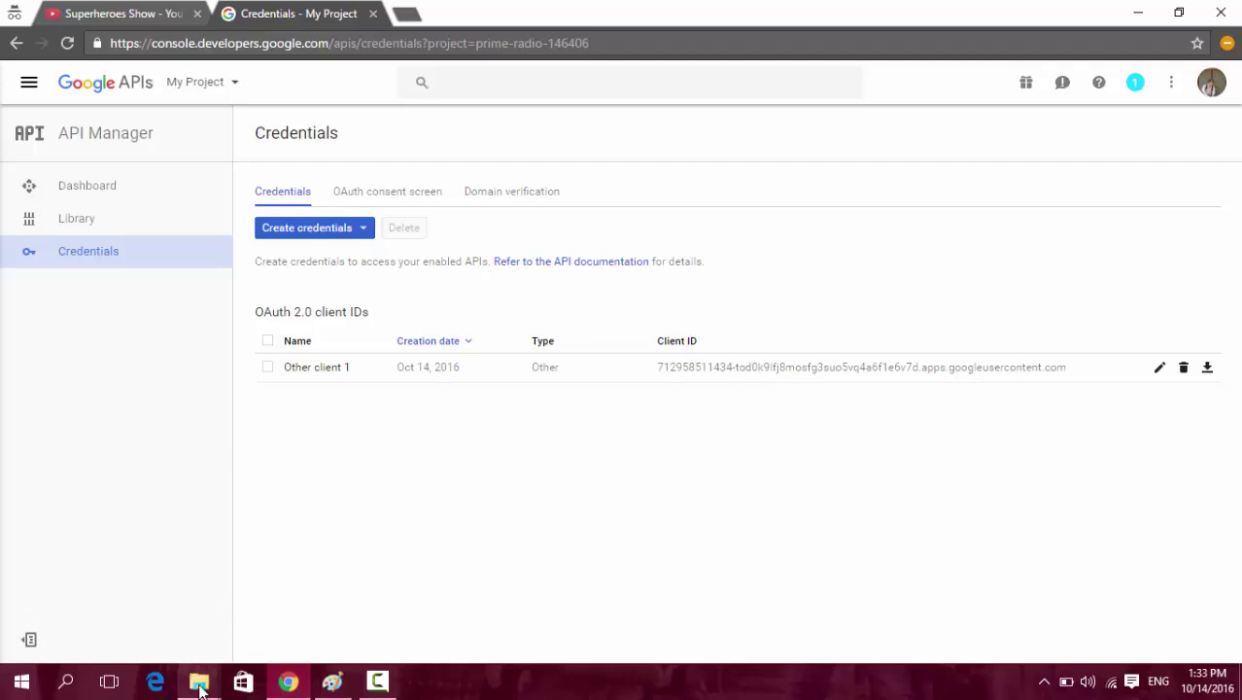
Open the inner YoutubePlayListTools folder in the drive-download window.
mouse_move(198, 680)
click(58, 603)
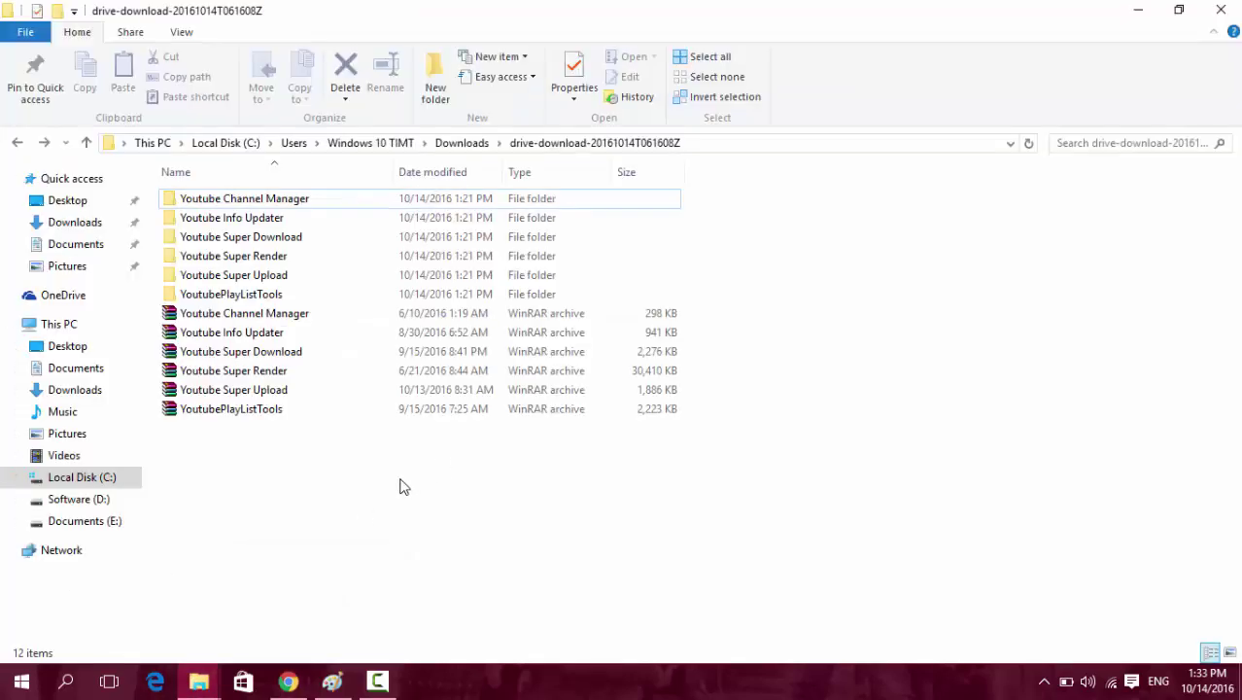
click(269, 296)
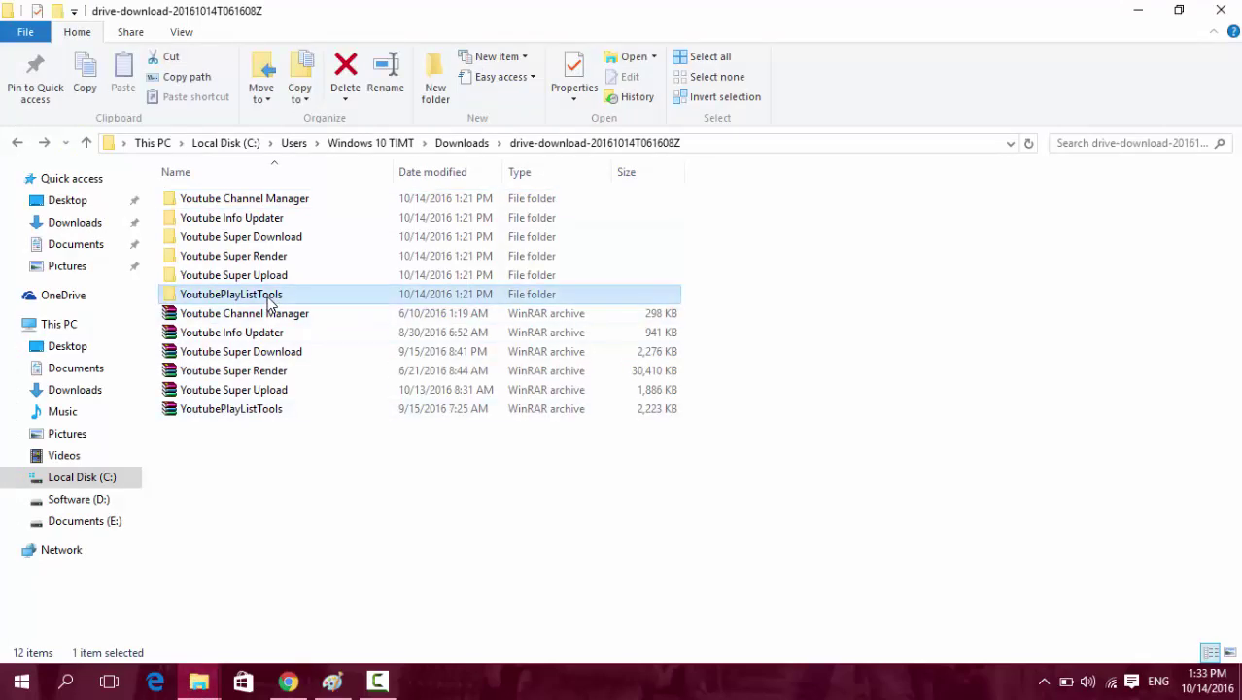
double_click(269, 296)
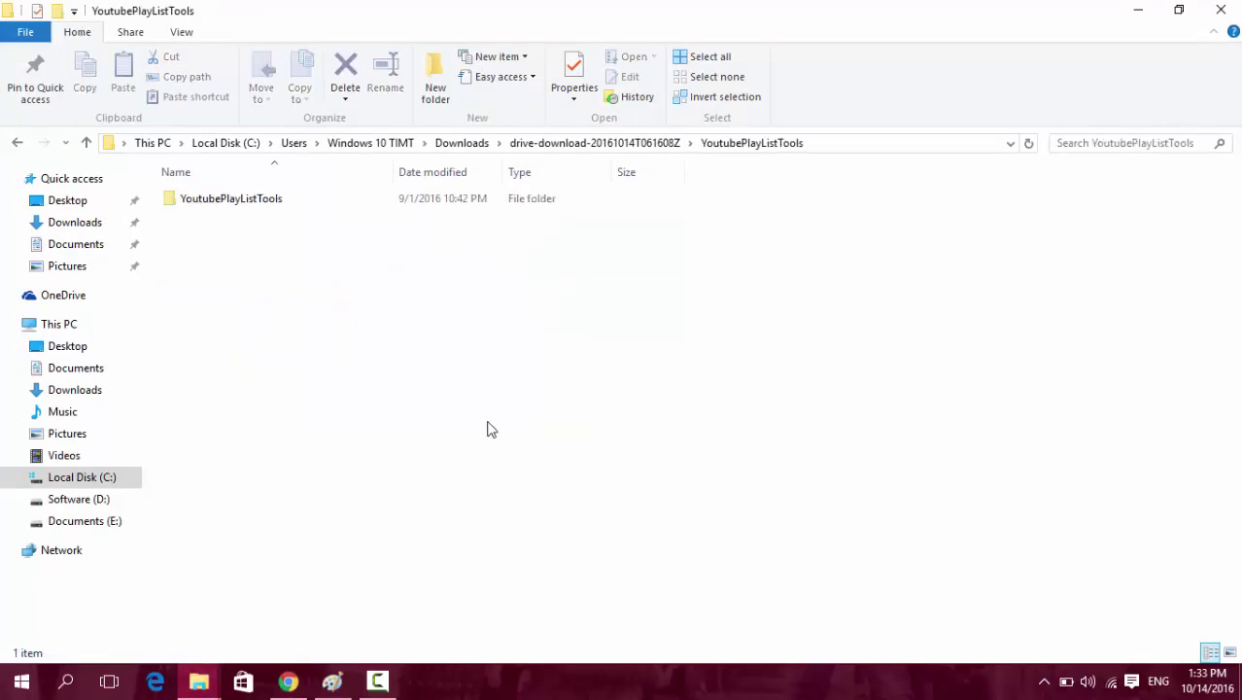
double_click(258, 204)
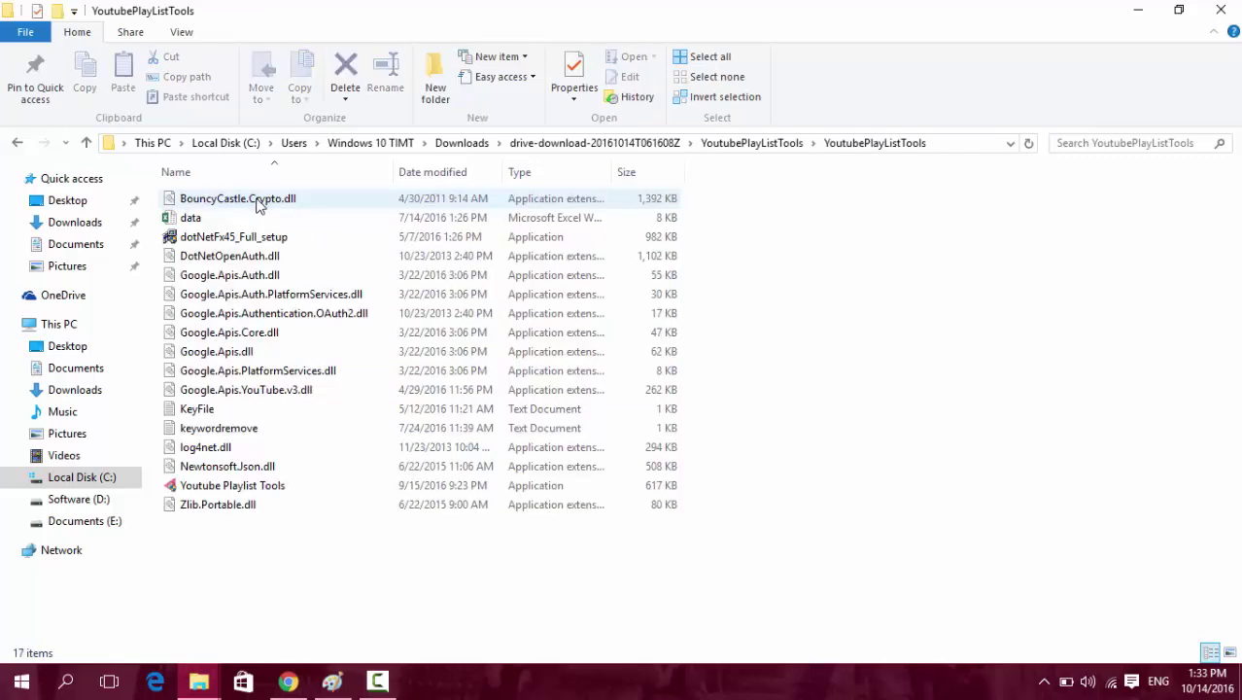
drag(323, 547, 218, 196)
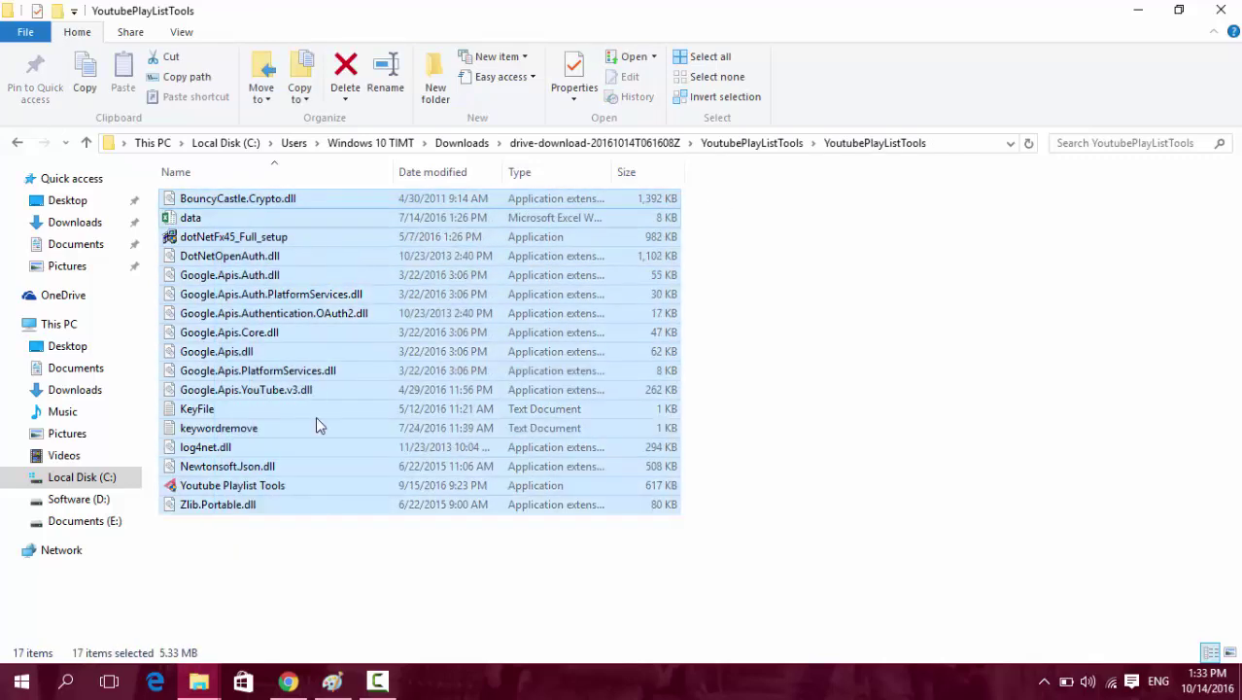
click(257, 526)
click(254, 486)
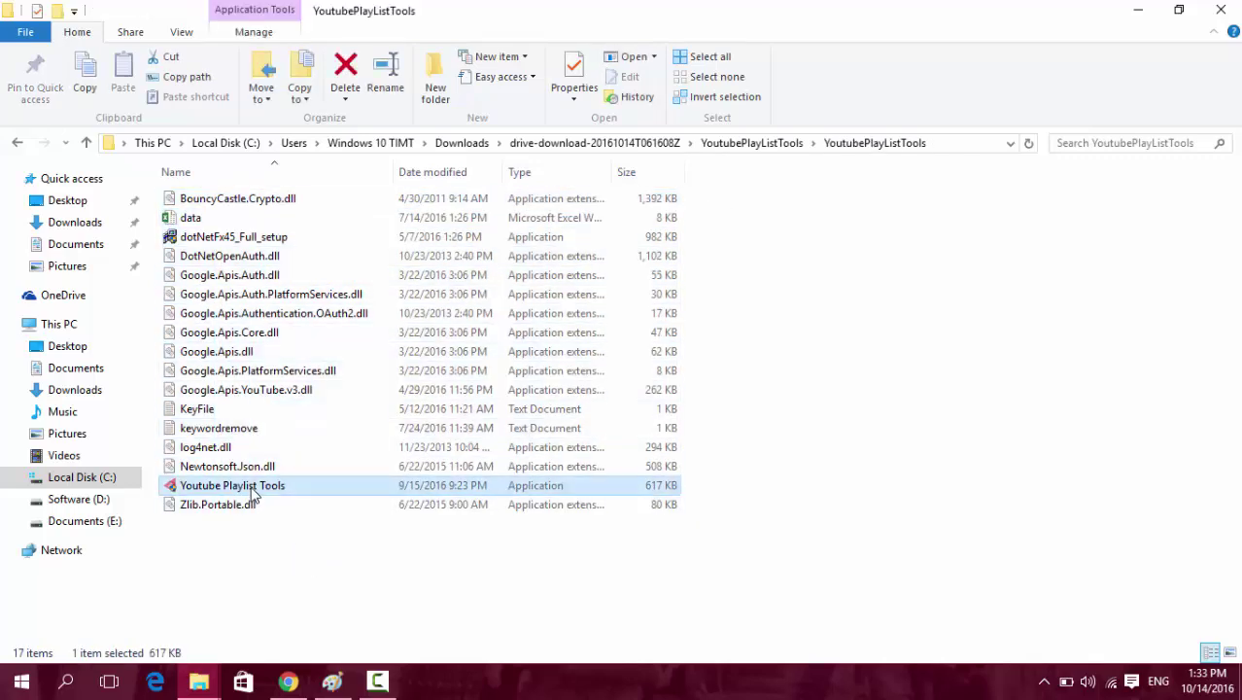
Launch Youtube Playlist Tools past the SmartScreen warning and dismiss the client_secrets.json error.
double_click(255, 487)
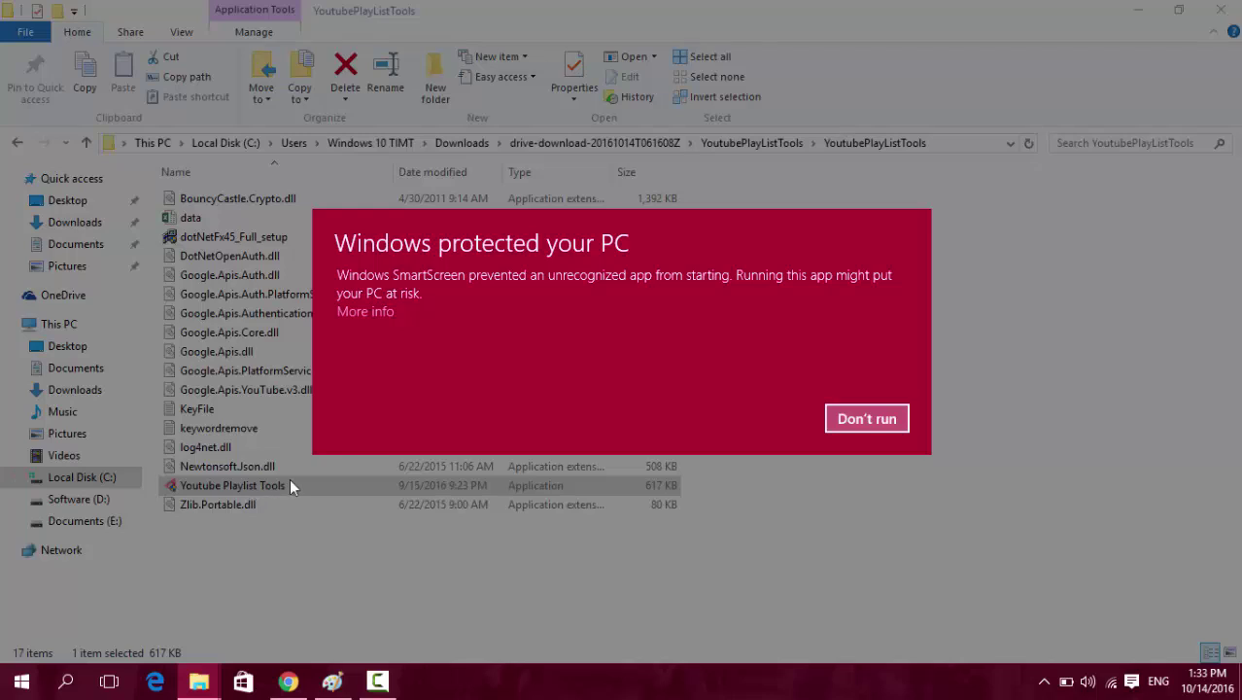
click(365, 311)
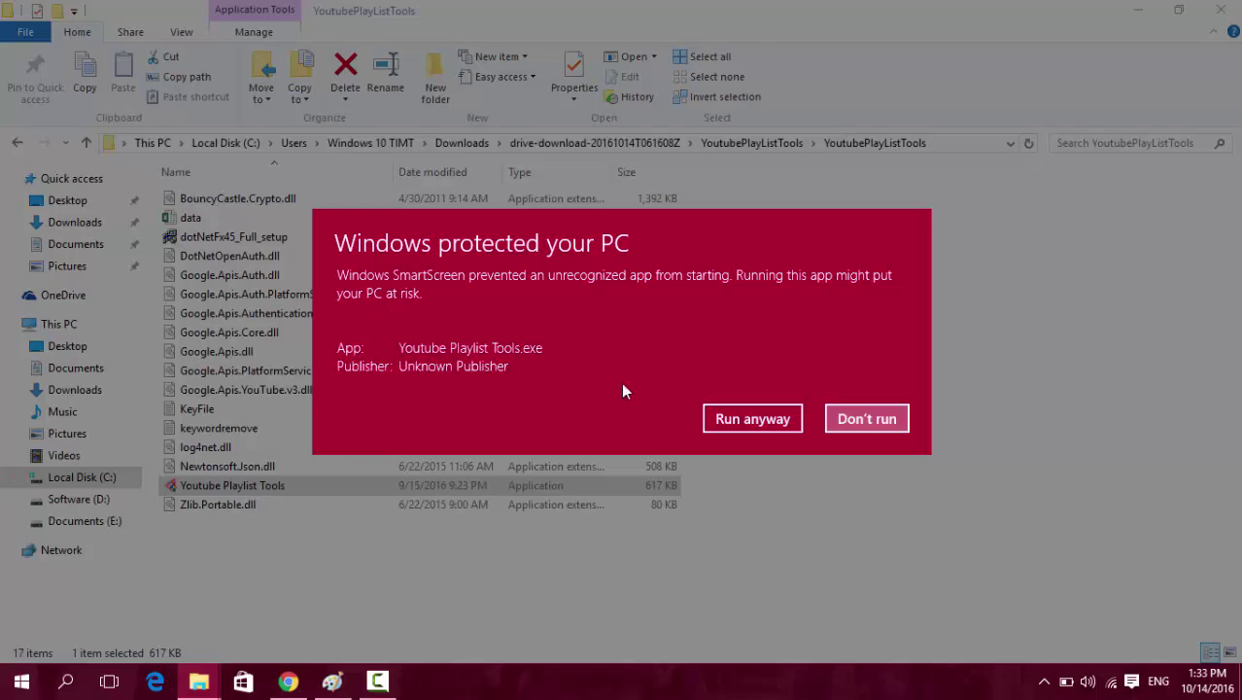
click(750, 418)
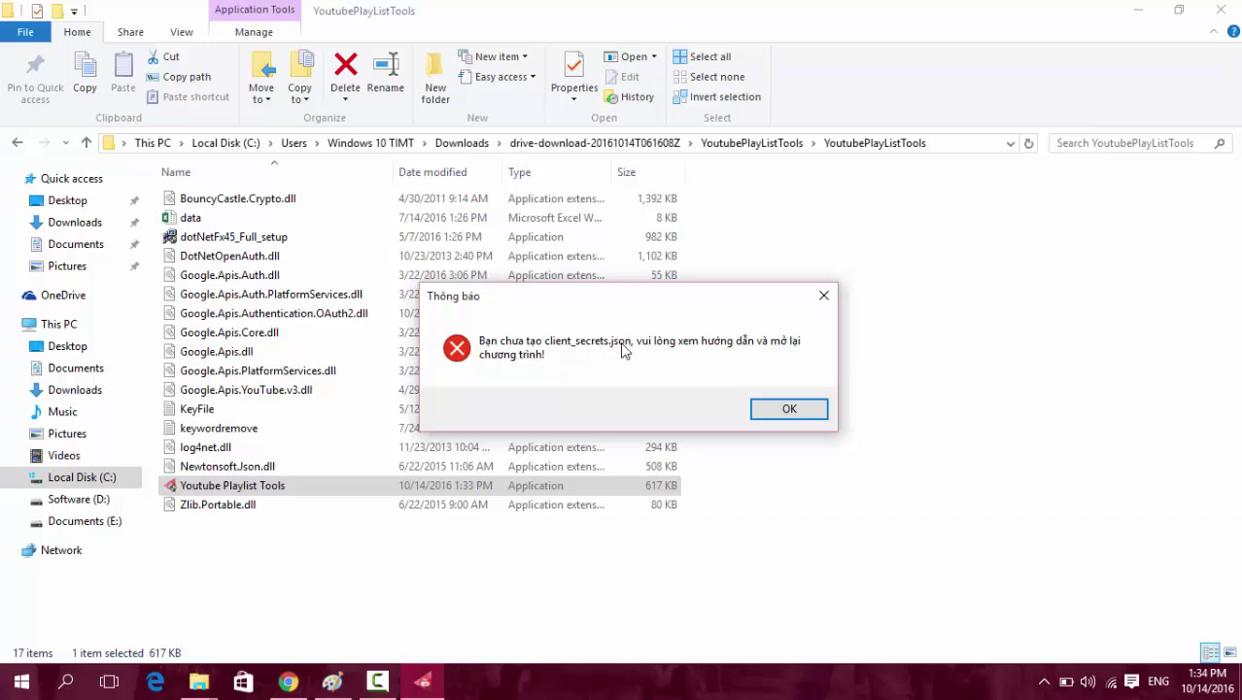
click(785, 410)
click(957, 499)
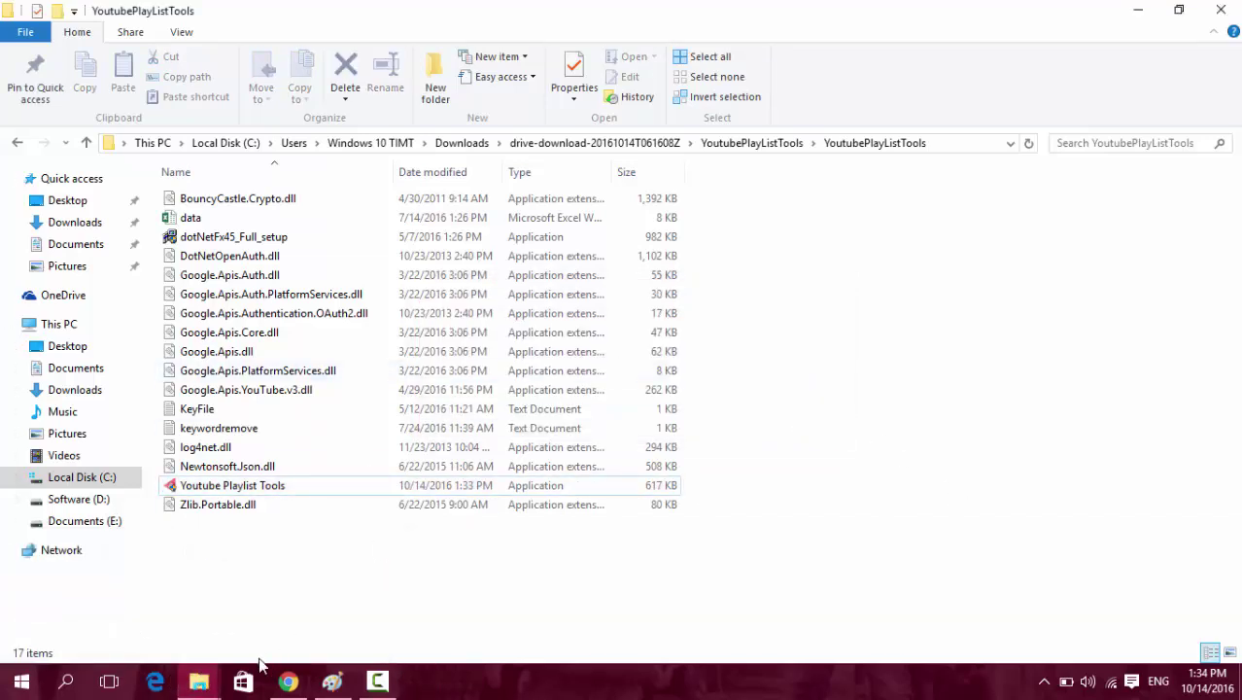
Copy client_secrets.json from Downloads and paste it into the YoutubePlayListTools folder.
mouse_move(199, 680)
click(276, 629)
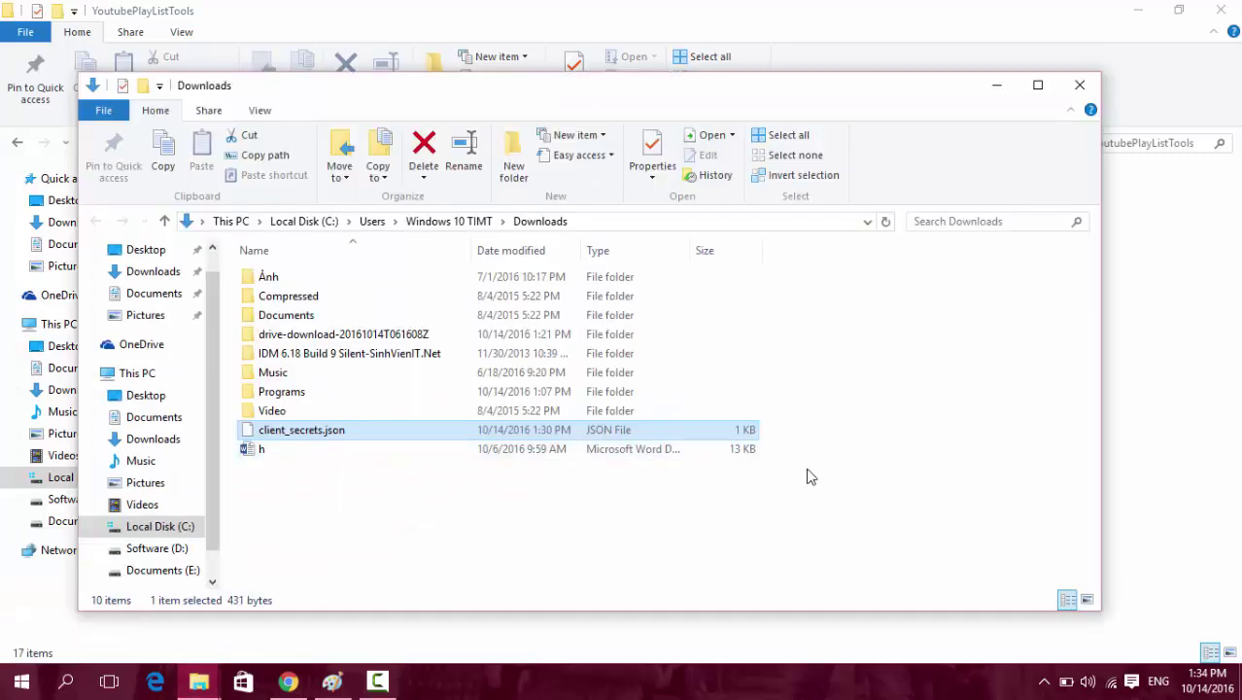
click(1128, 349)
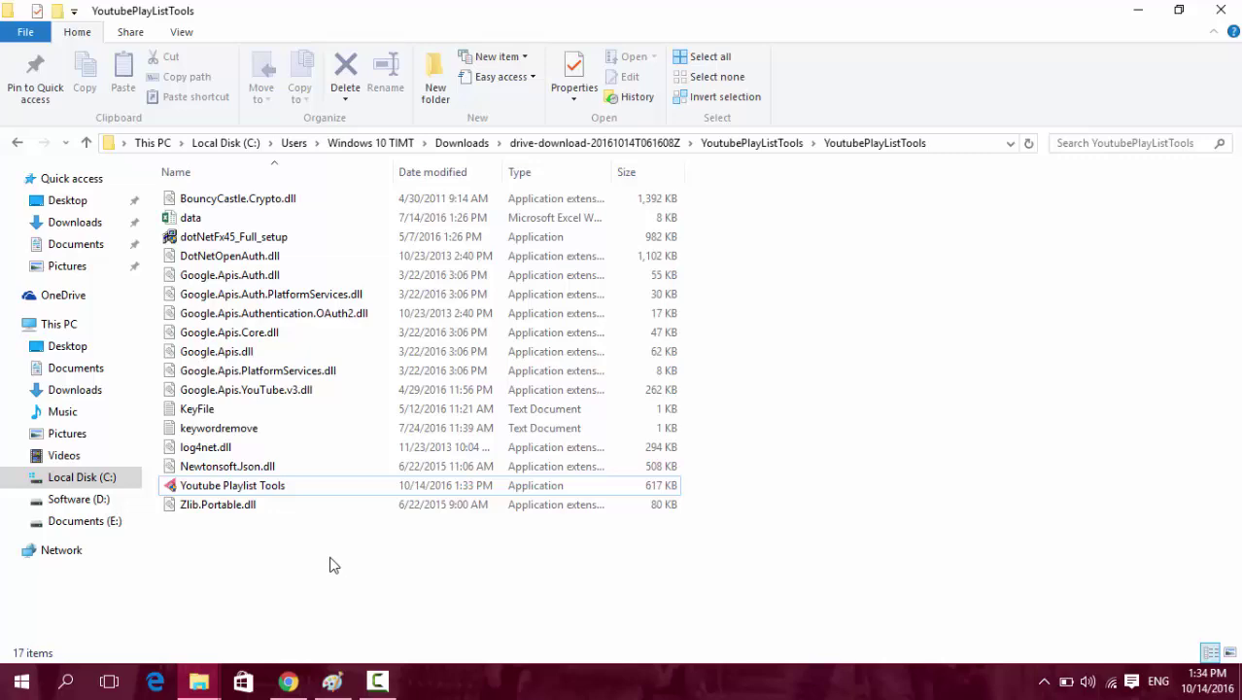
mouse_move(199, 680)
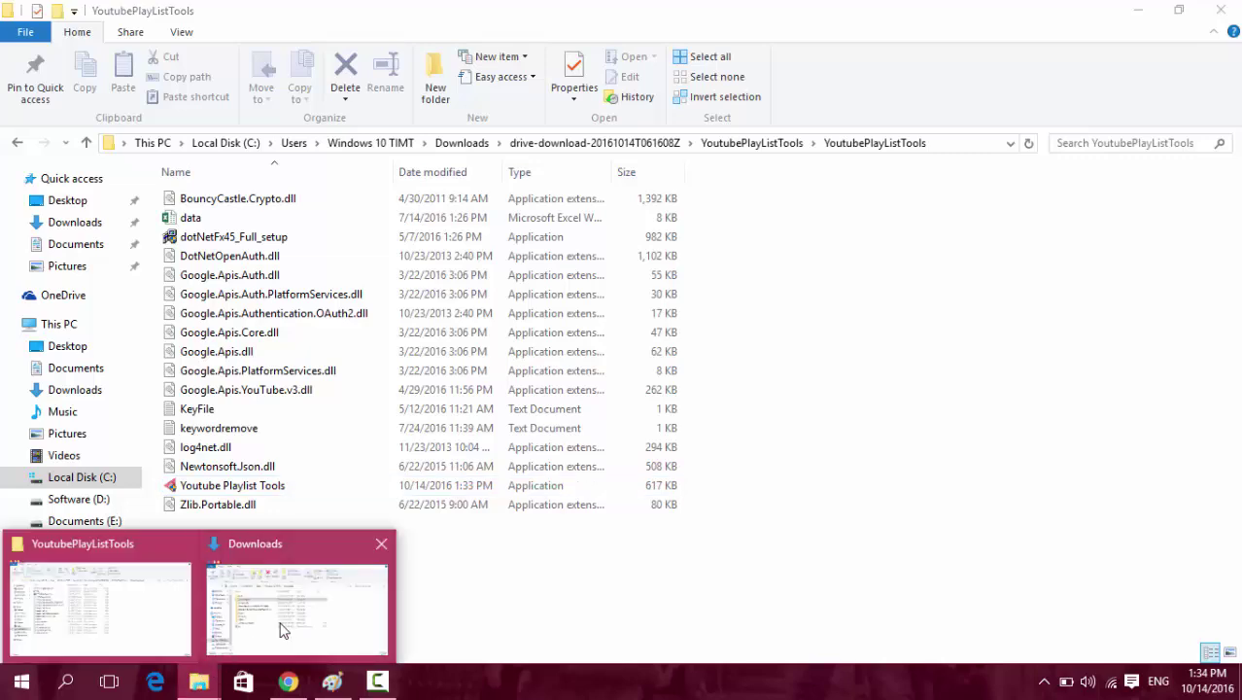
click(282, 622)
click(320, 433)
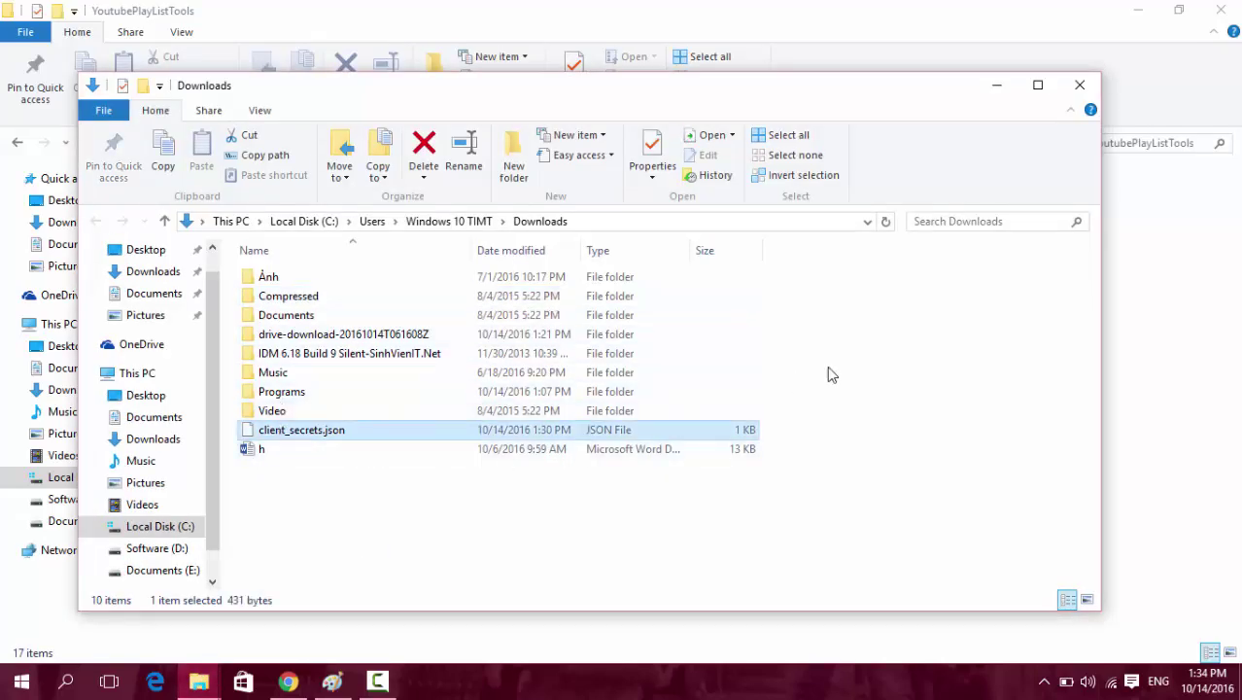
key(ctrl+c)
click(1138, 355)
key(ctrl+v)
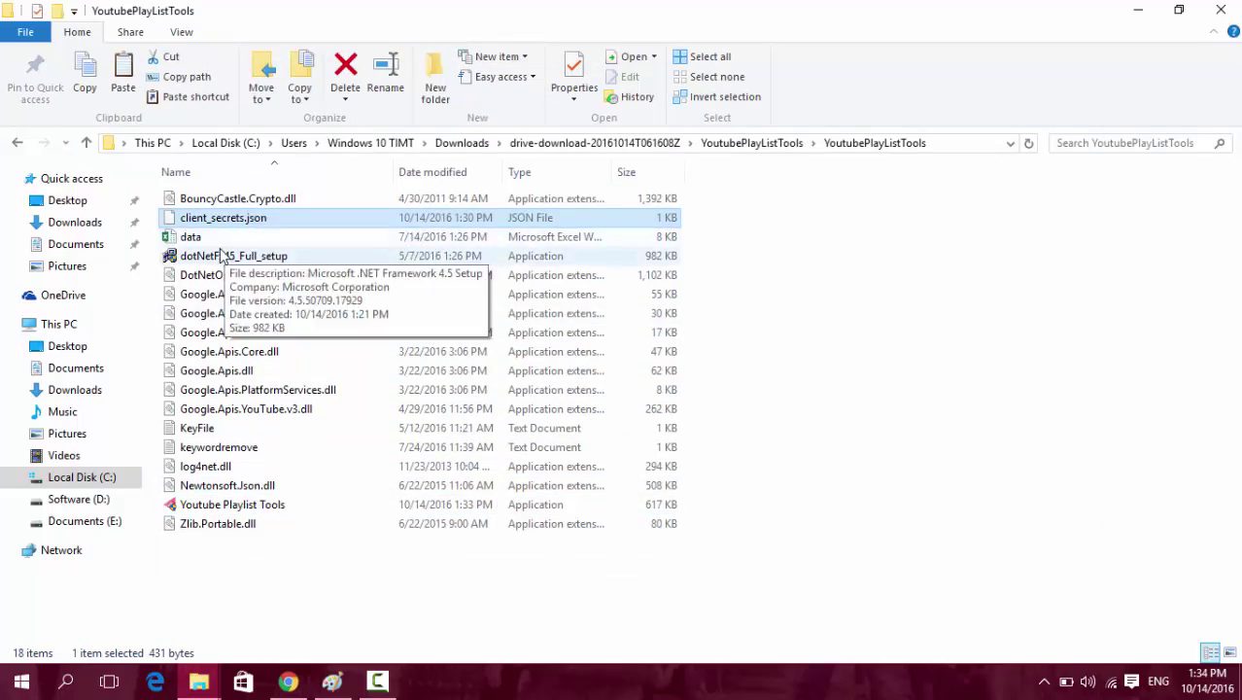
Look over the folder's files, selecting dotNetFx45_Full_setup and DotNetOpenAuth.dll.
click(231, 258)
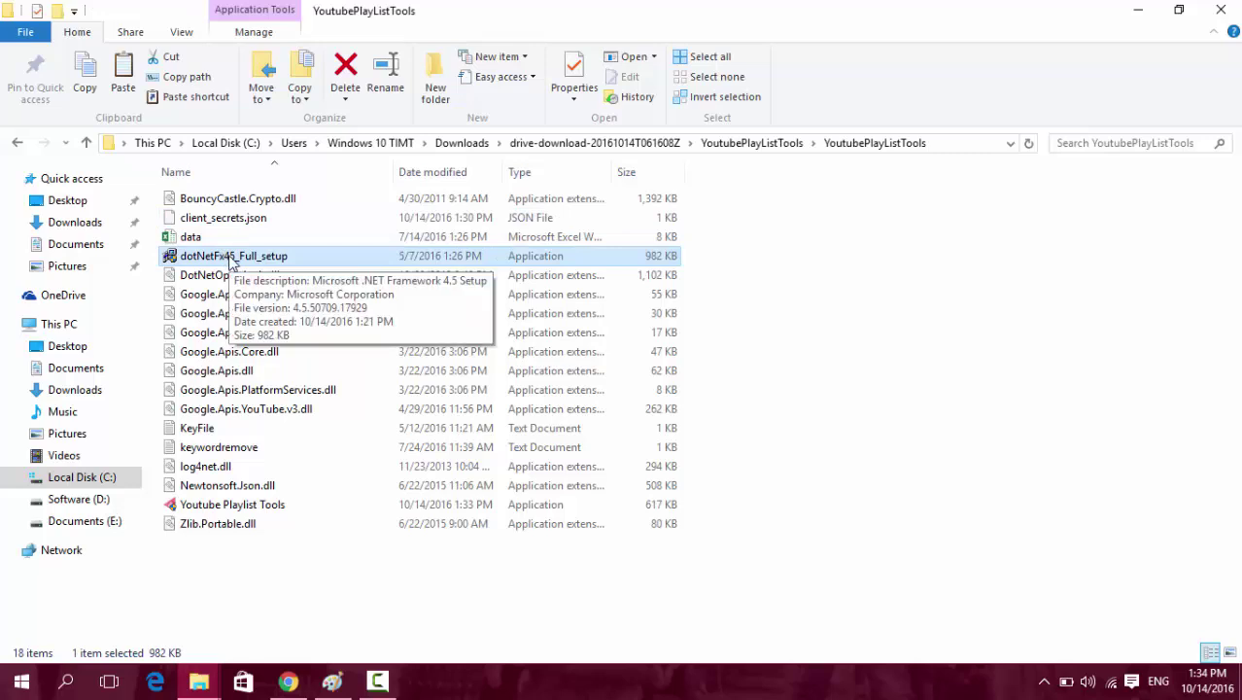
click(215, 277)
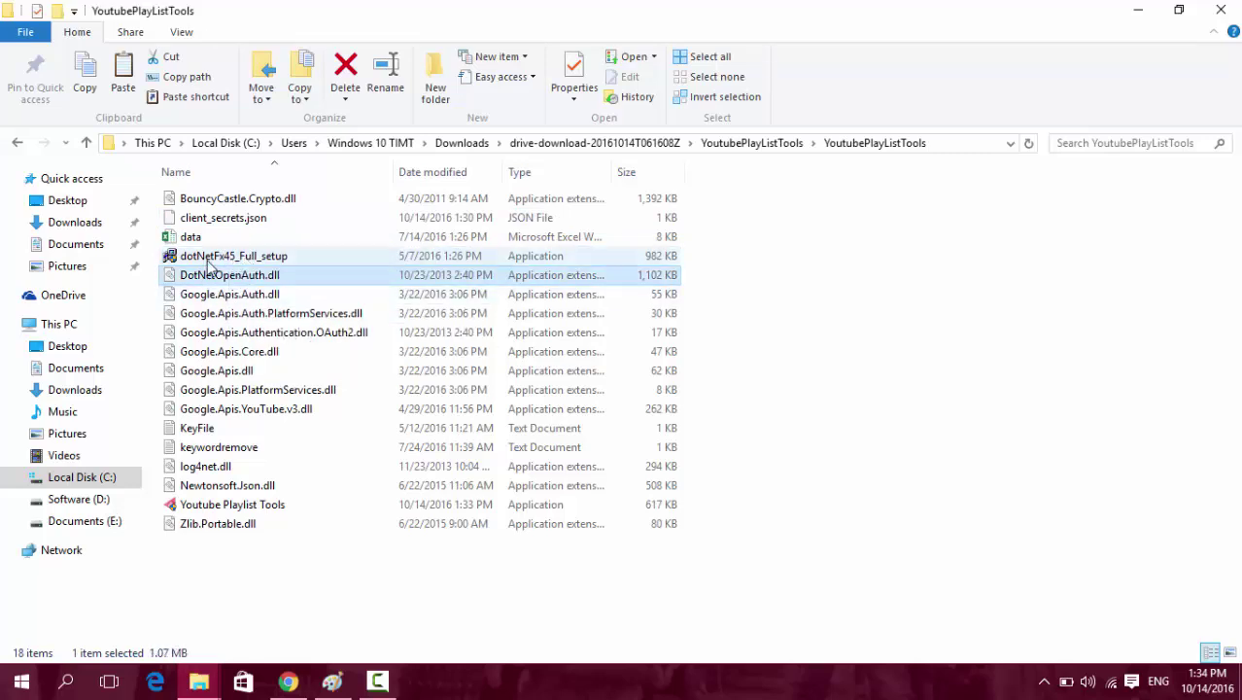
click(217, 259)
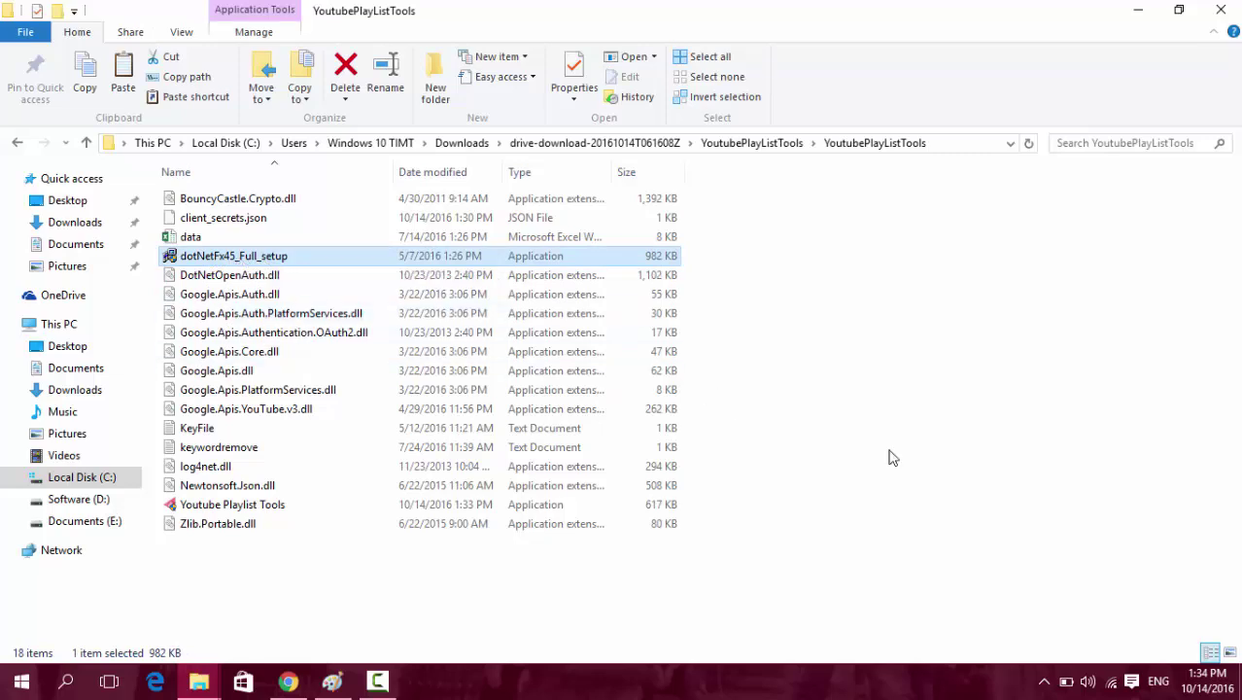
click(882, 412)
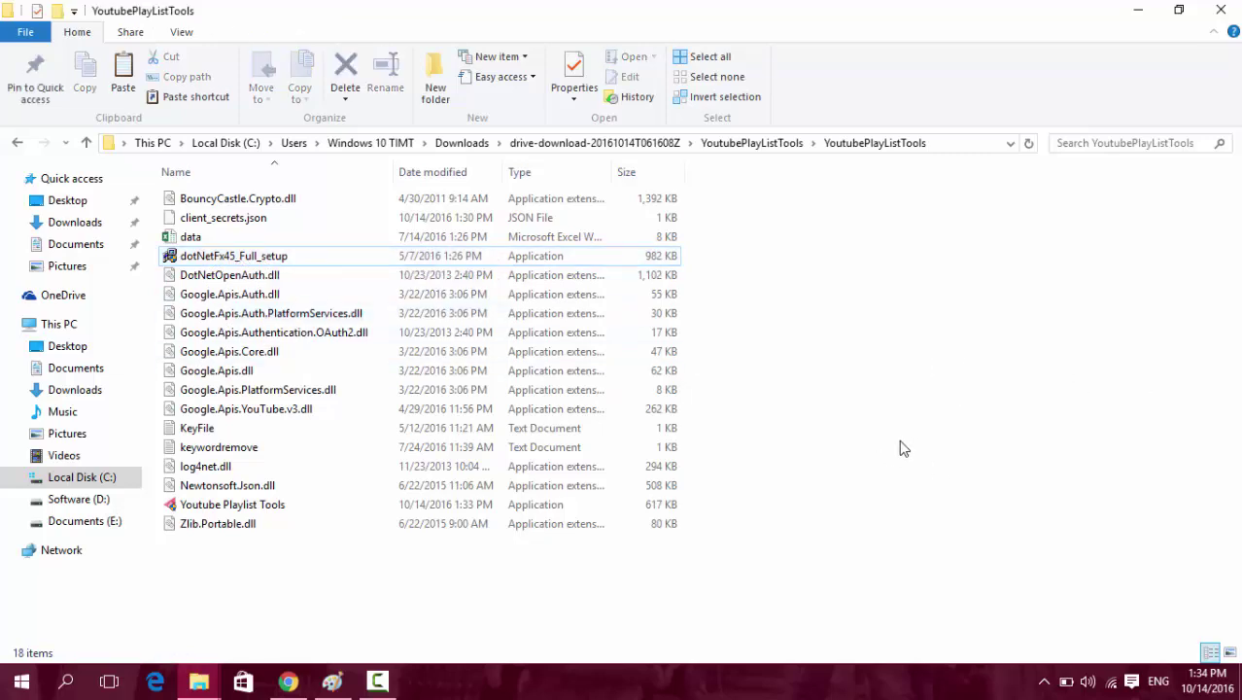
Launch Youtube Playlist Tools, enter the username and password, and log in with Đăng nhập.
double_click(236, 507)
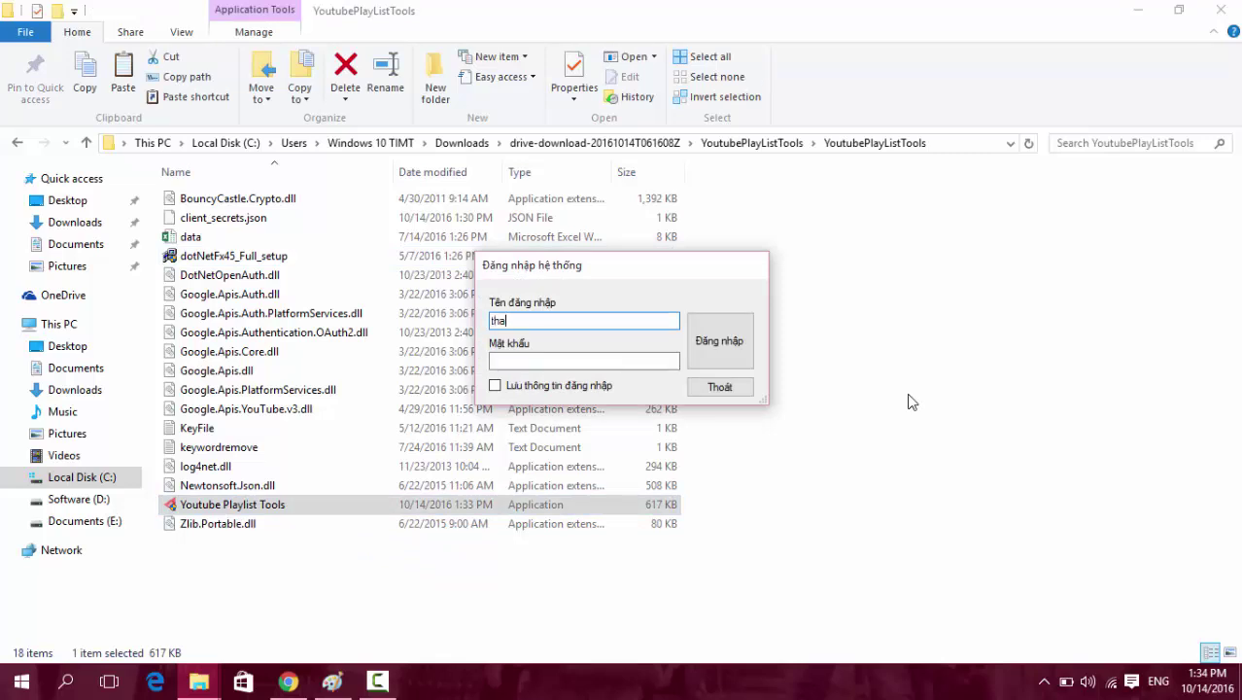
key(Tab)
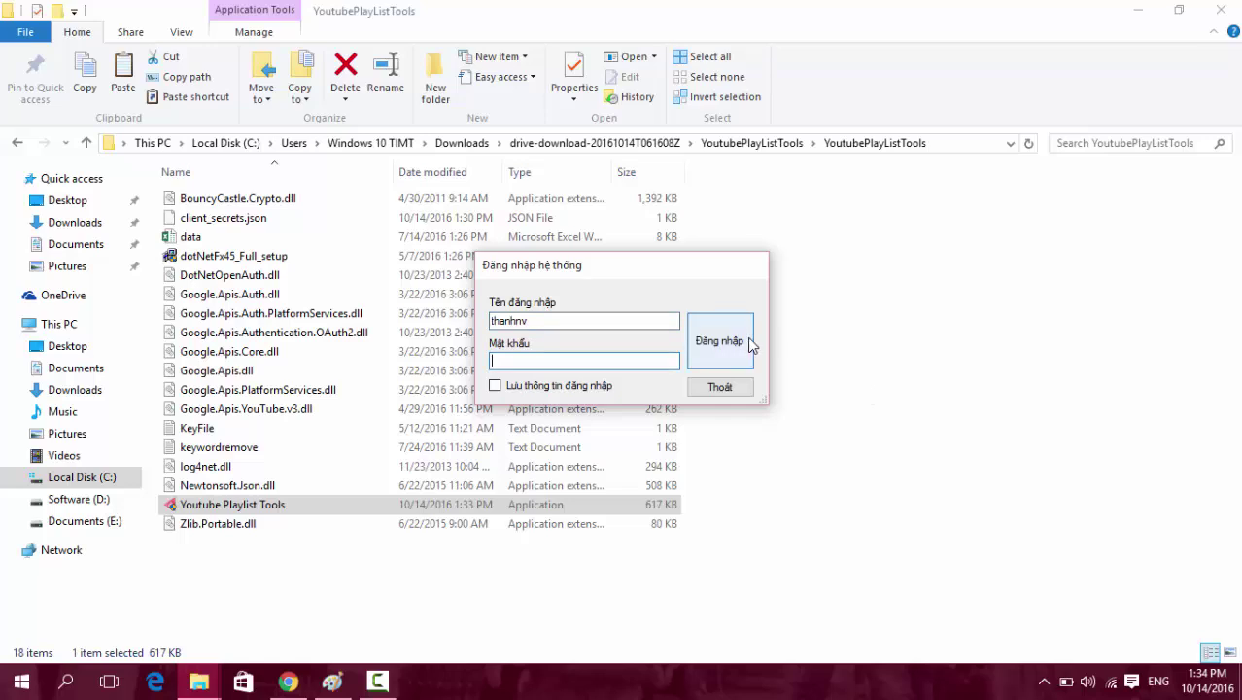
text(1)
click(724, 348)
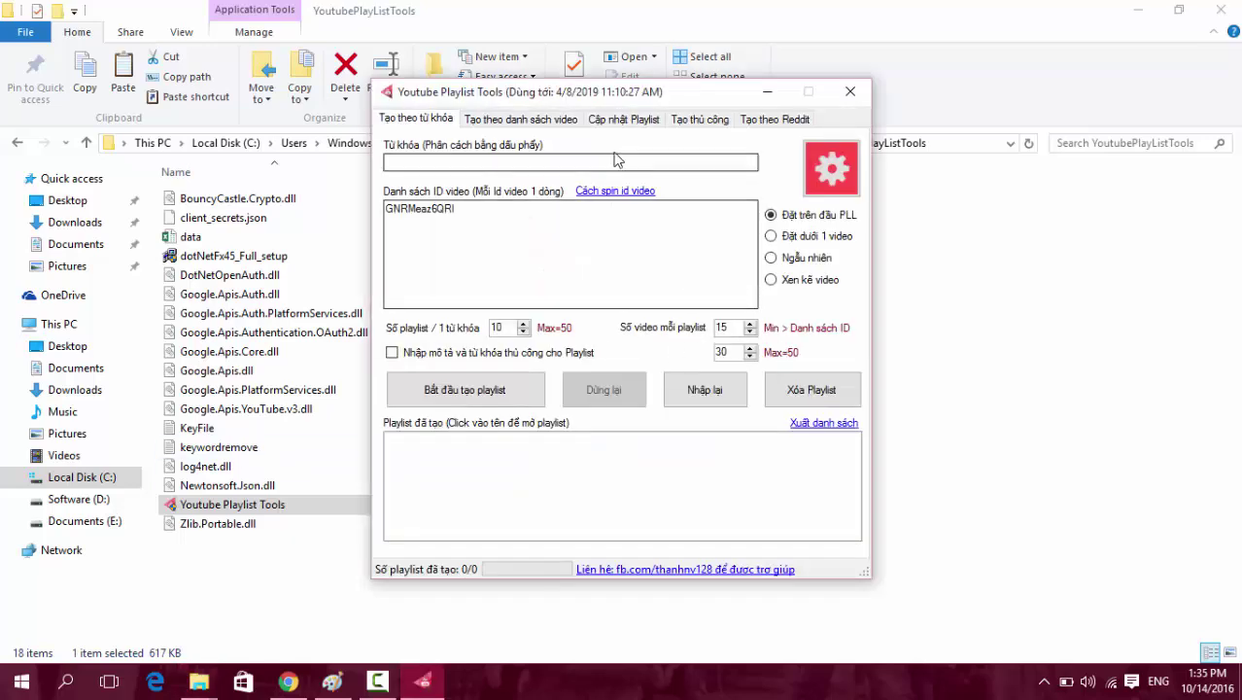
drag(547, 100, 491, 122)
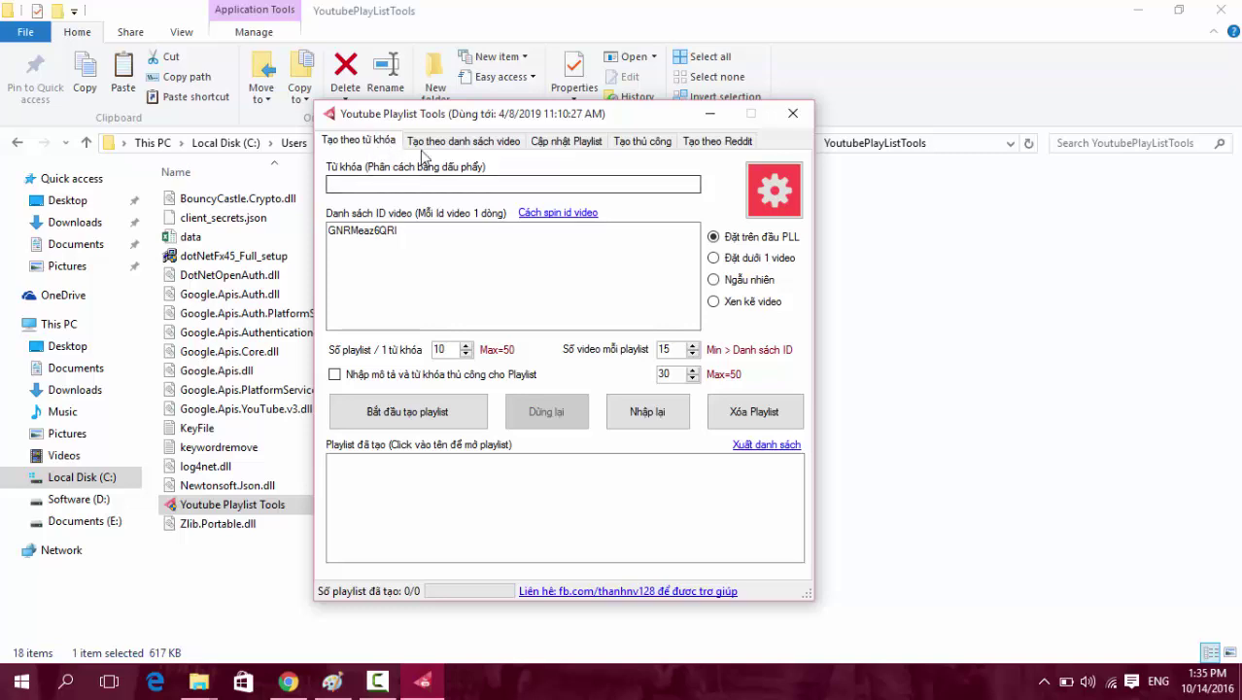
click(474, 145)
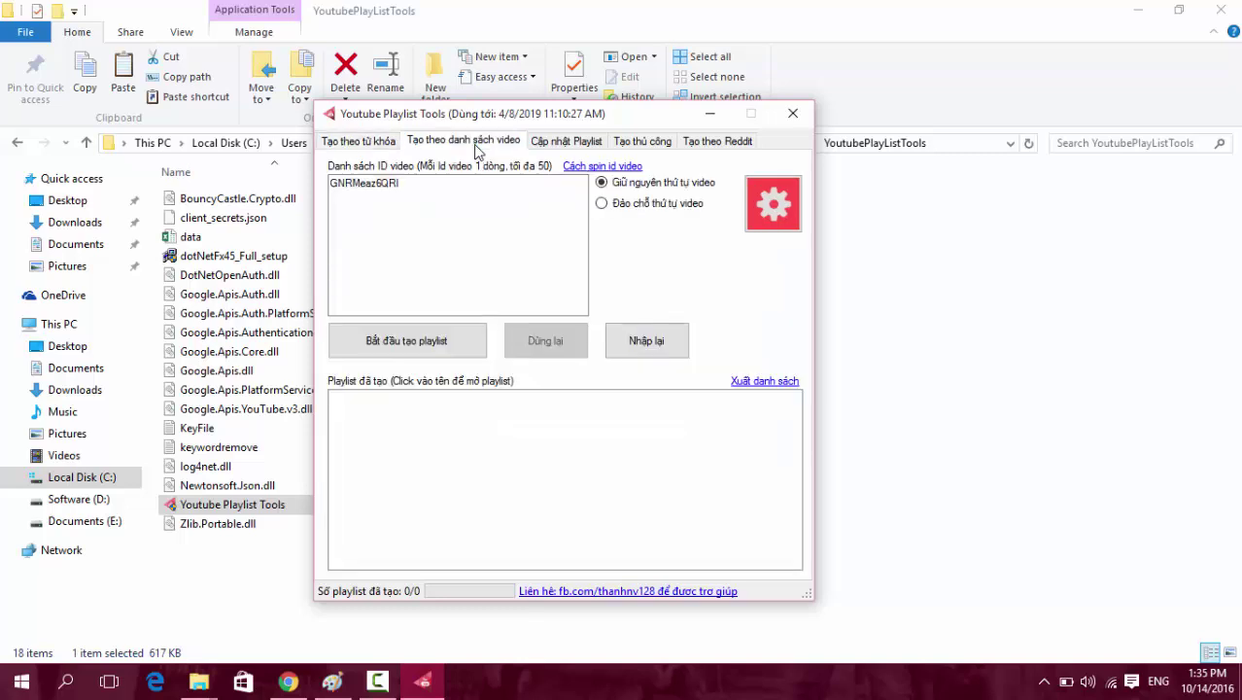
click(573, 146)
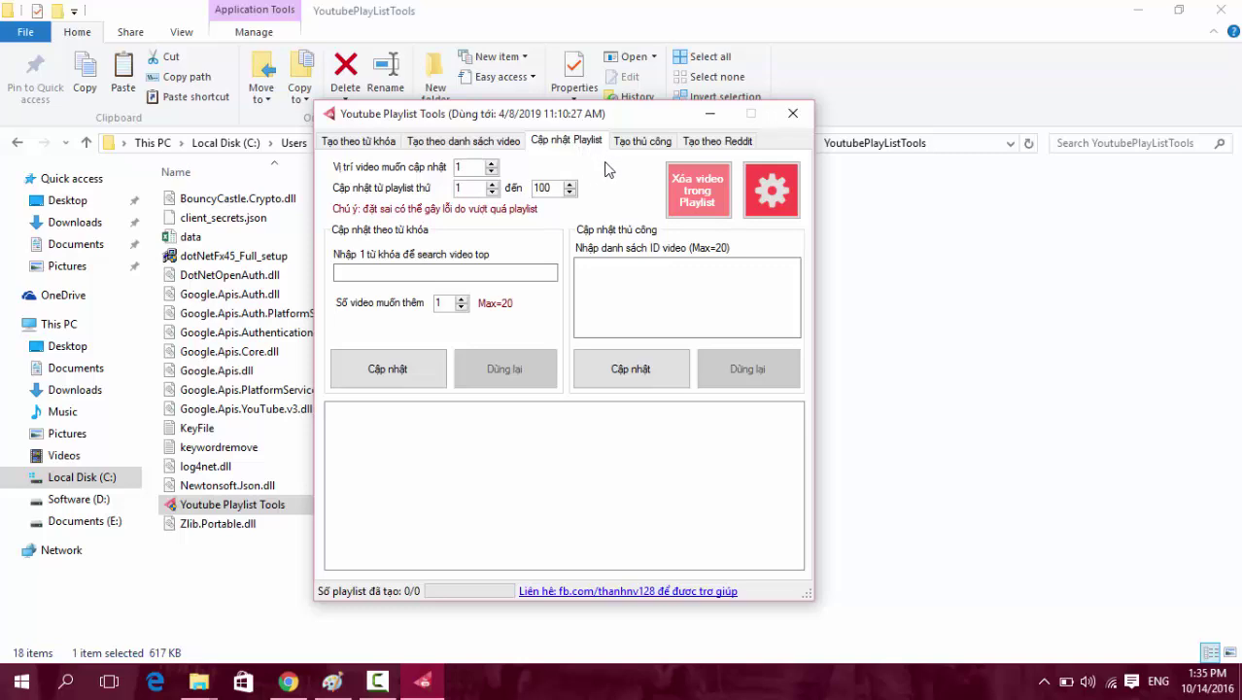
click(610, 278)
click(632, 145)
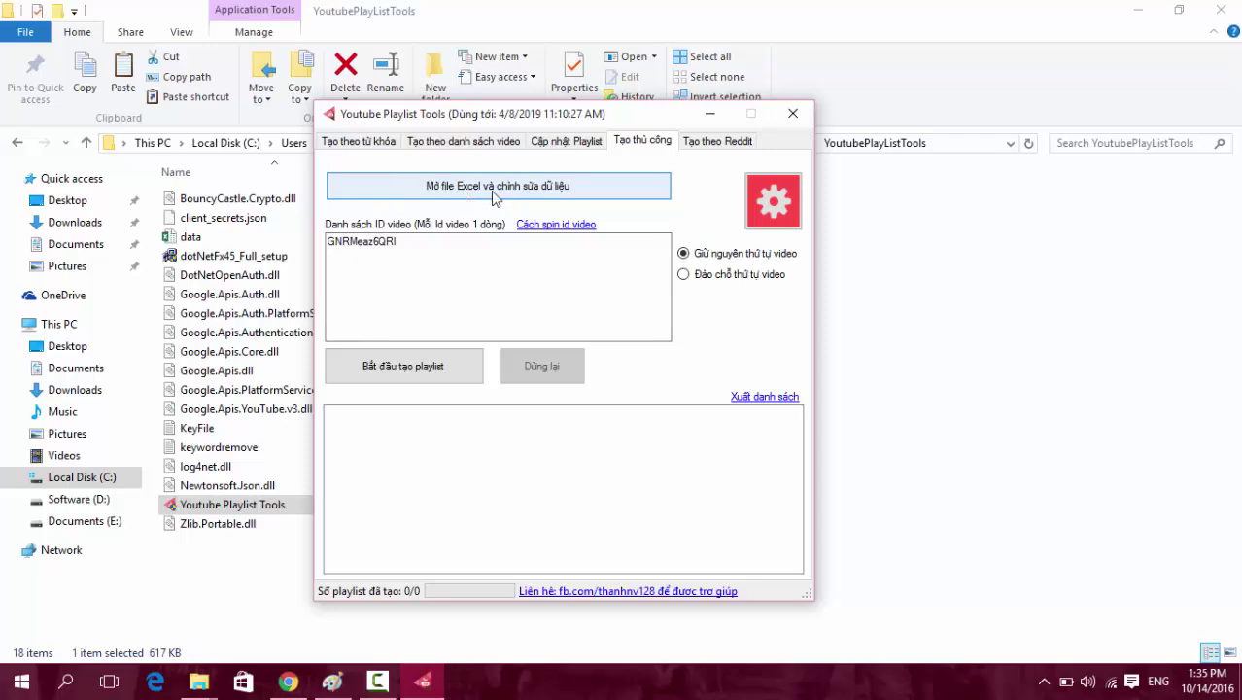
click(721, 142)
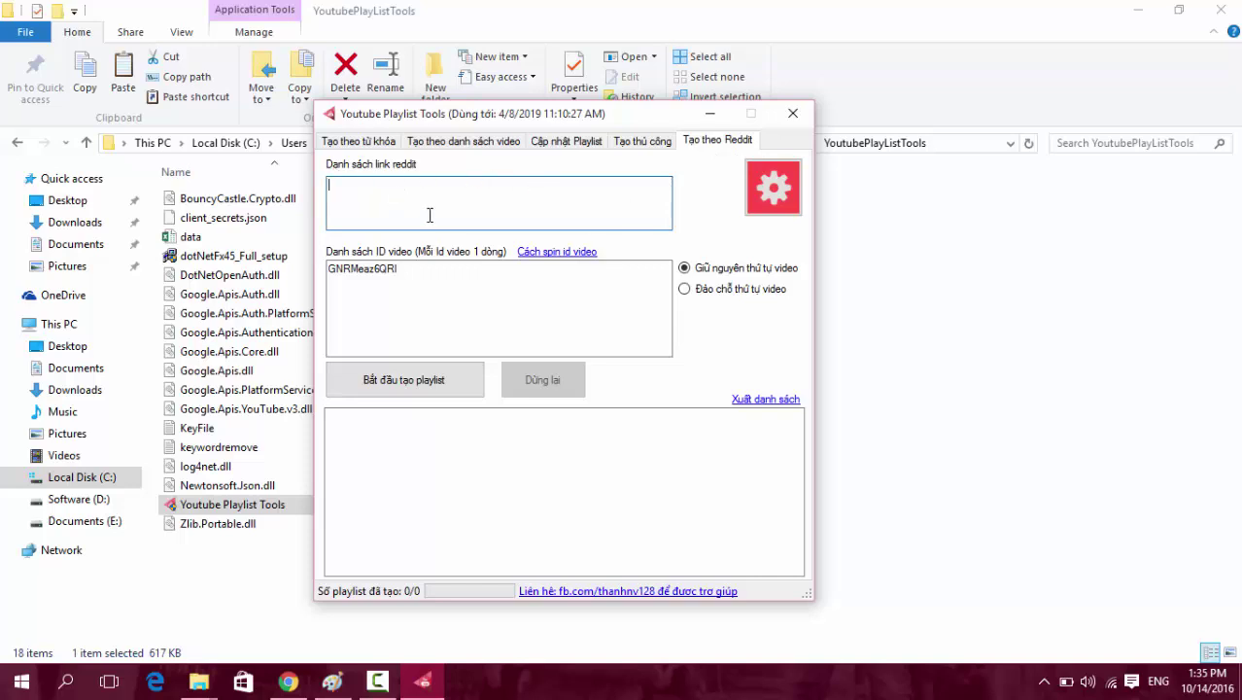
click(355, 144)
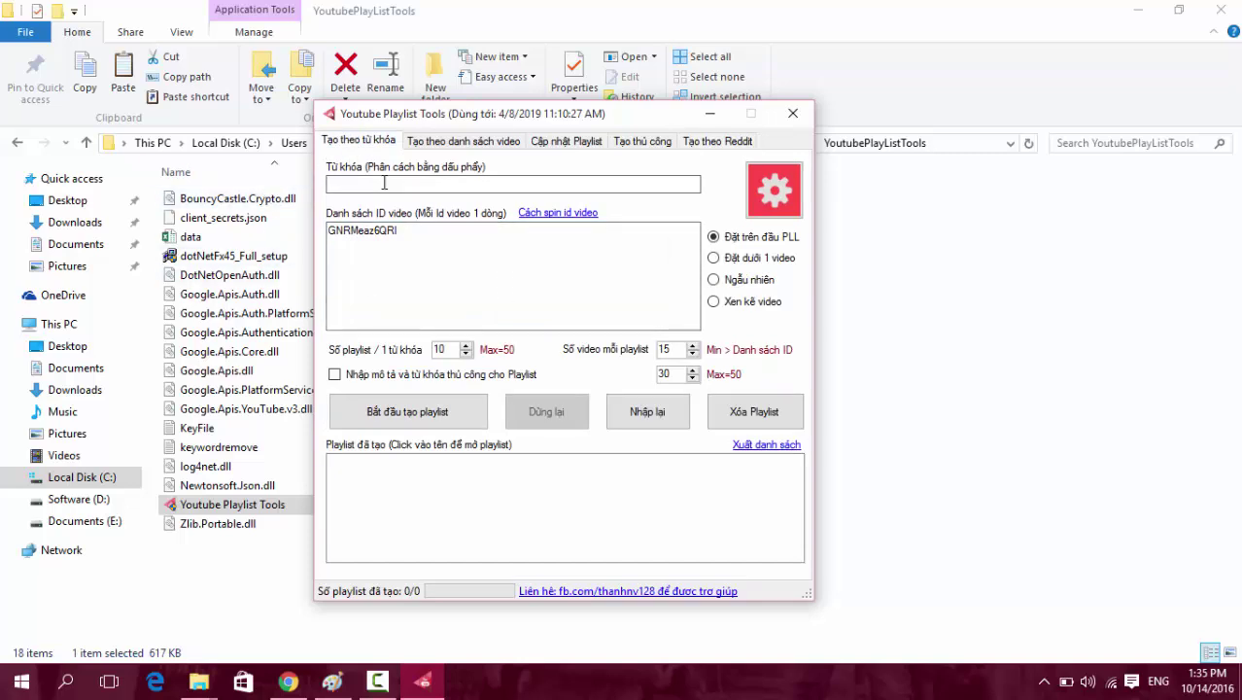
Move the tool window right and copy the video ID GNRMeaz6QRI.
drag(460, 125, 568, 126)
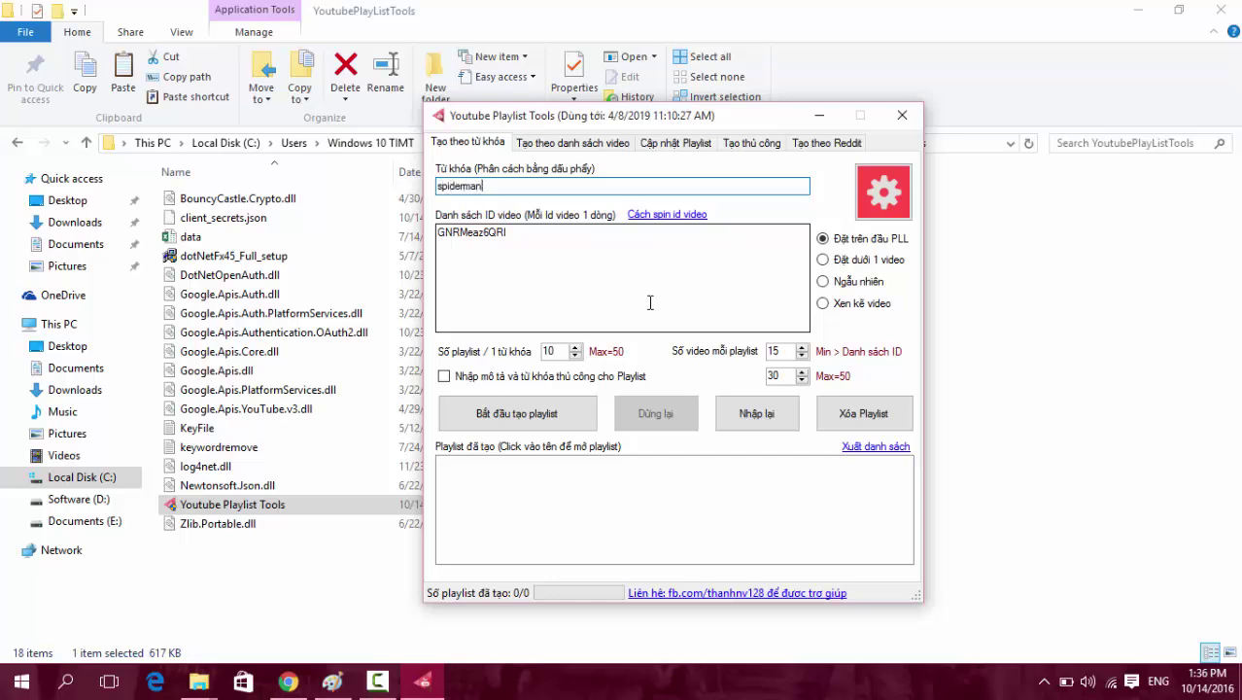
drag(555, 255, 436, 235)
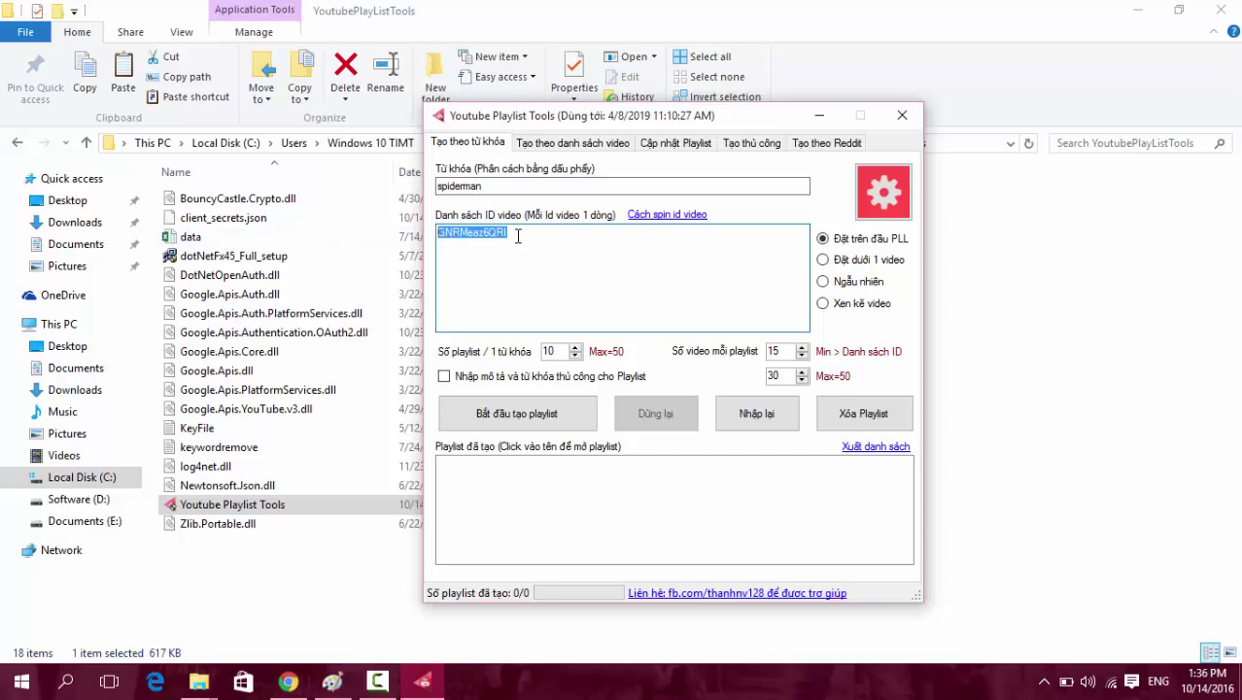
click(552, 236)
drag(552, 236, 438, 233)
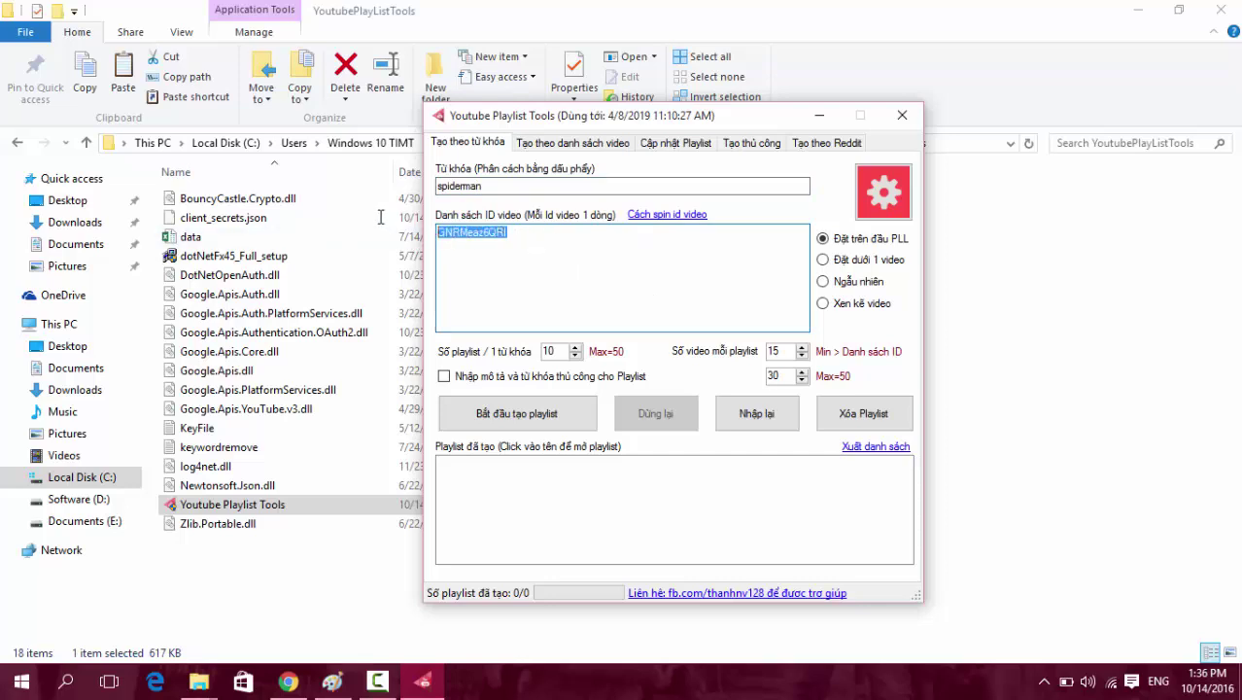
click(515, 241)
drag(521, 233, 417, 224)
click(550, 237)
drag(550, 237, 208, 191)
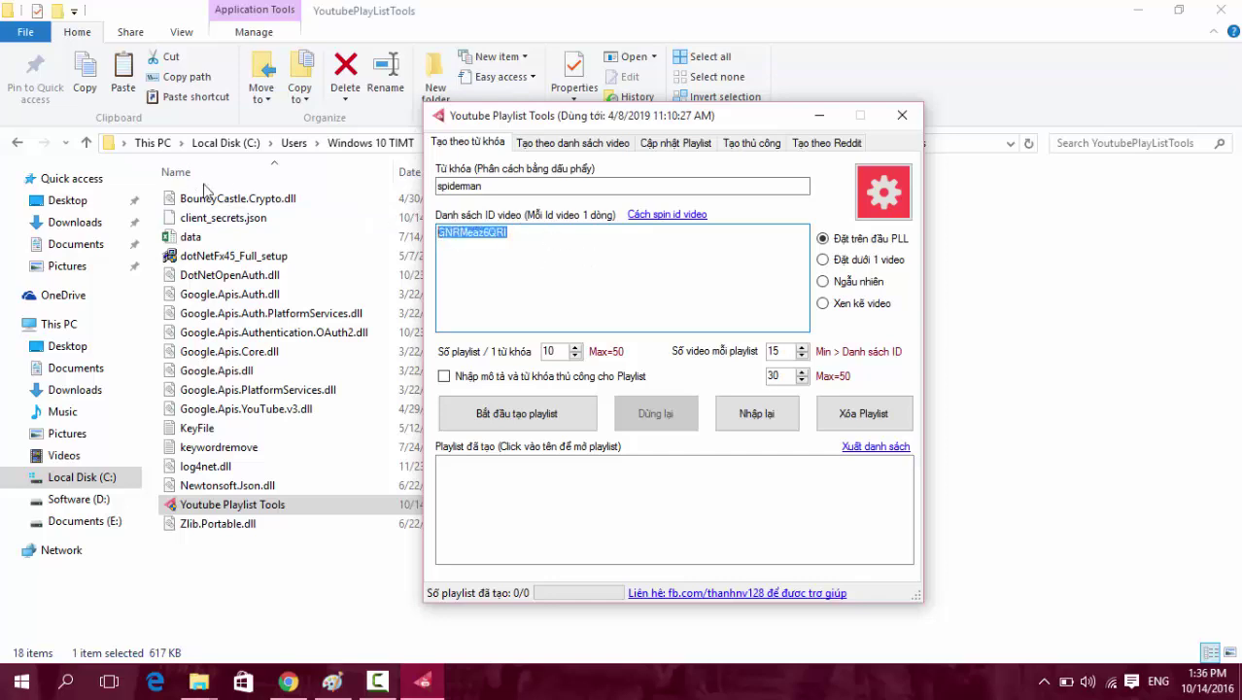
key(ctrl+c)
Paste GNRMeaz6QRI on new lines so the ID list repeats it five times.
click(457, 262)
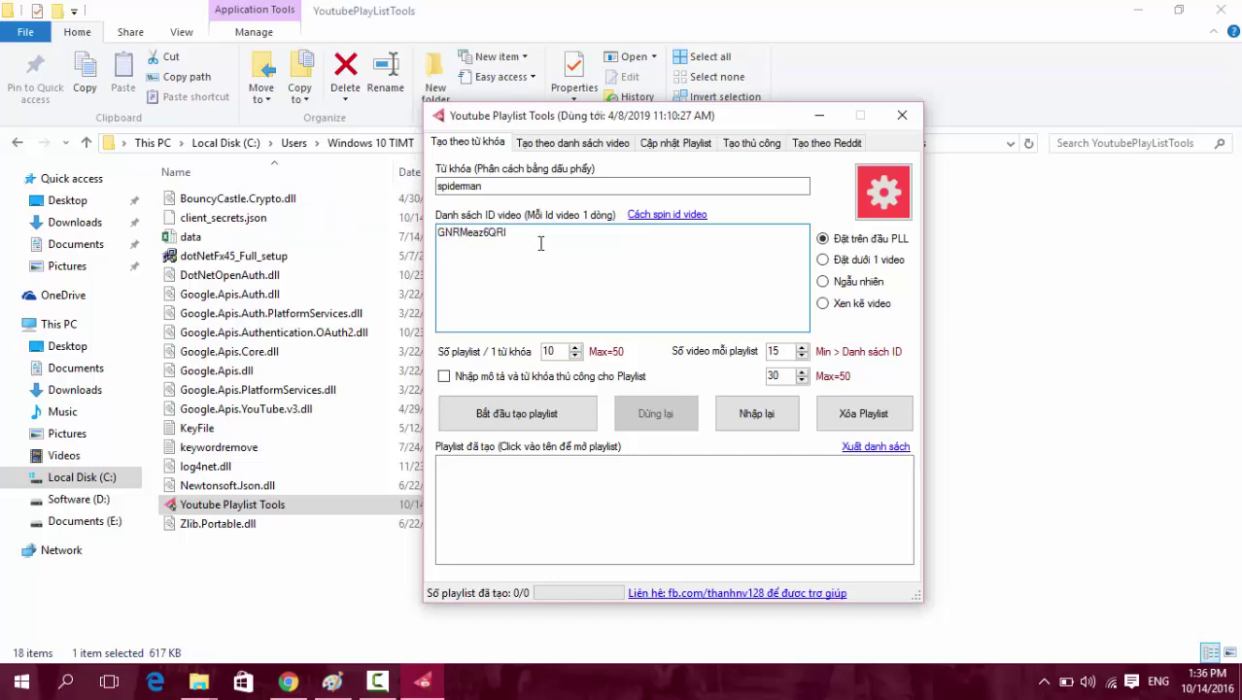
key(Return)
key(ctrl+v)
key(Return)
key(ctrl+v)
key(Return)
key(ctrl+v)
key(Return)
key(ctrl+v)
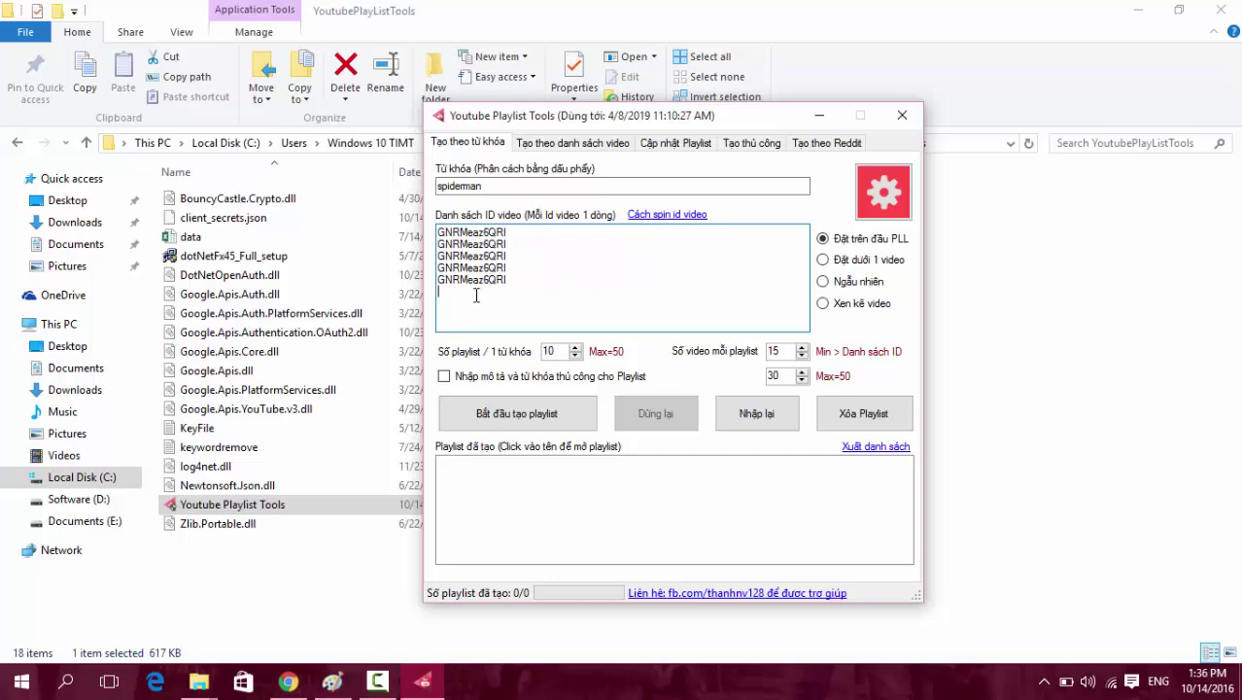
Review the five ID lines and open the Cách spin id video help.
double_click(539, 276)
click(522, 291)
drag(563, 291, 238, 162)
click(544, 281)
click(667, 215)
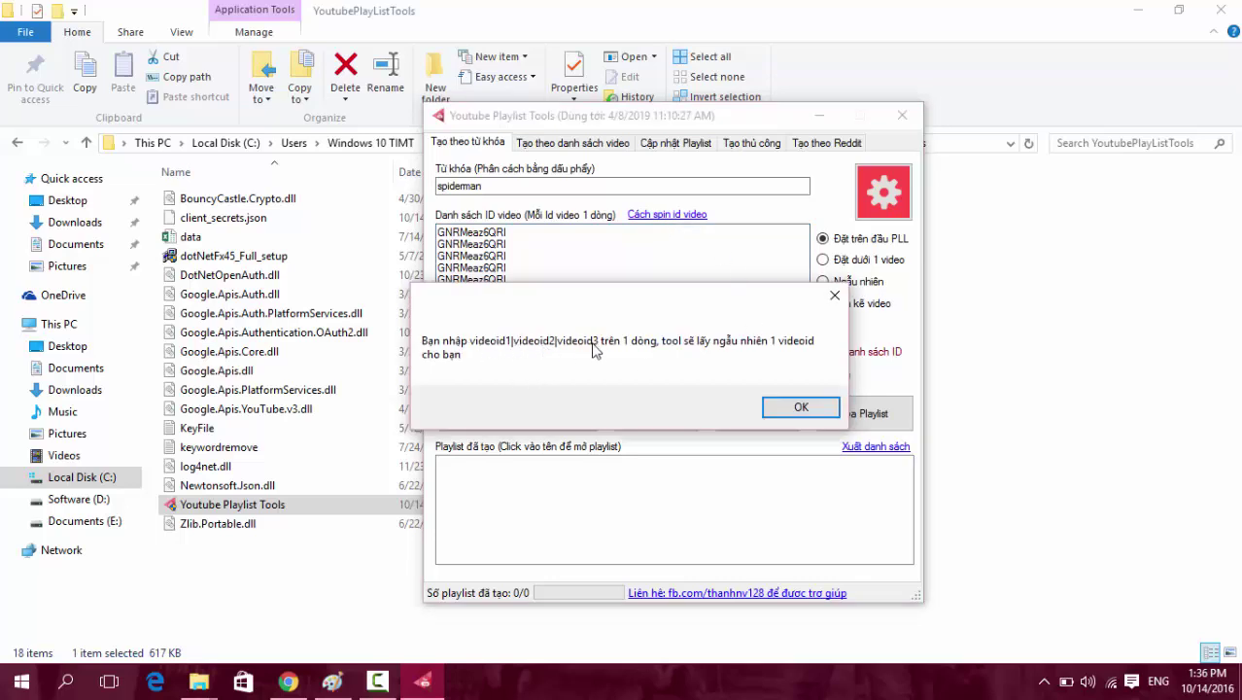
Close the help, turn the first ID line into a combined spin line, and copy it.
click(800, 406)
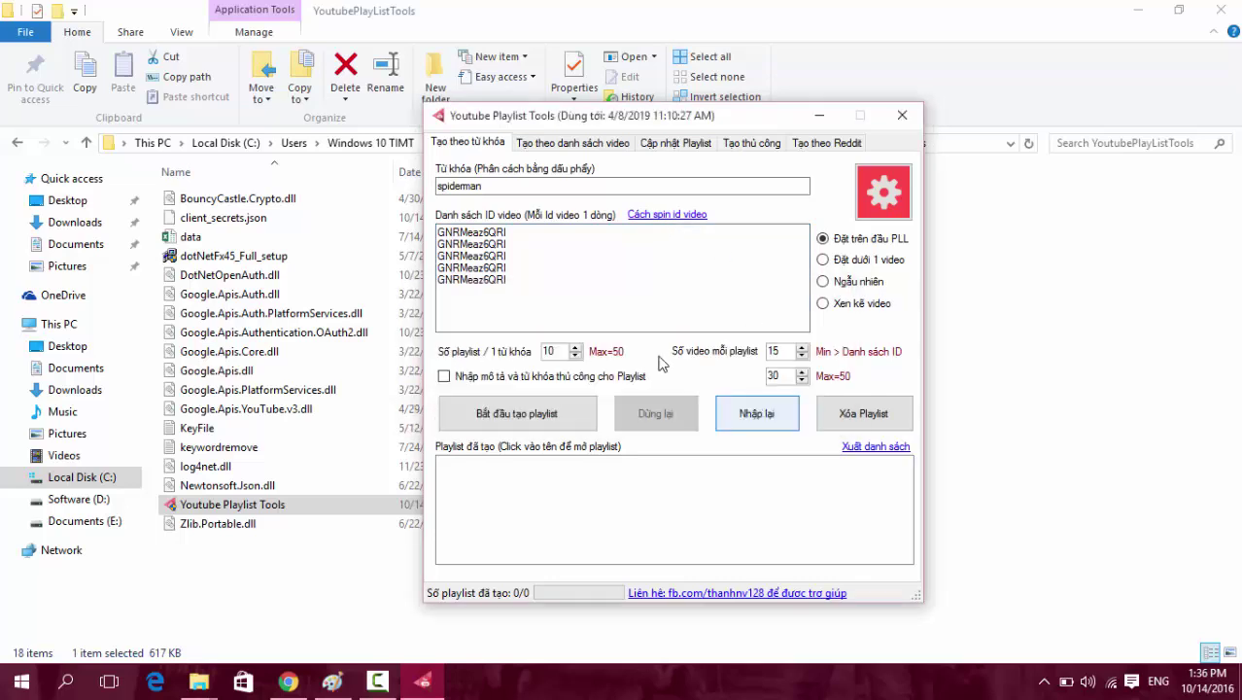
double_click(508, 233)
key(BackSpace)
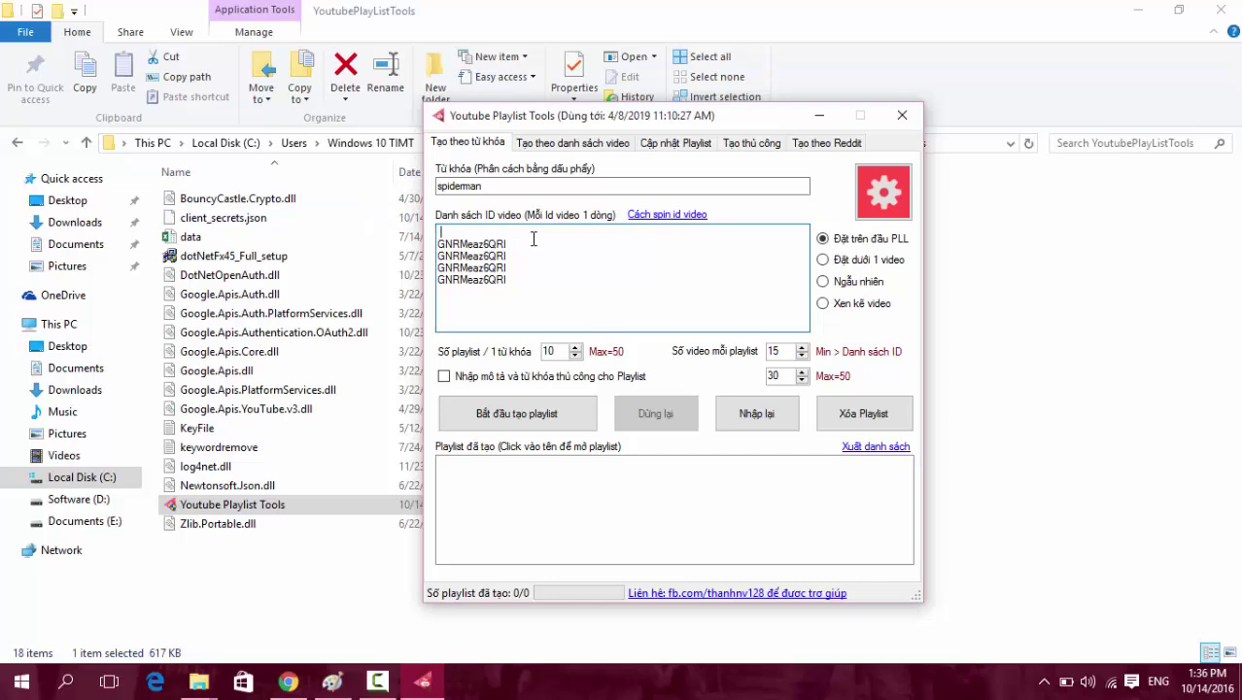
text(zz)
drag(508, 244, 430, 246)
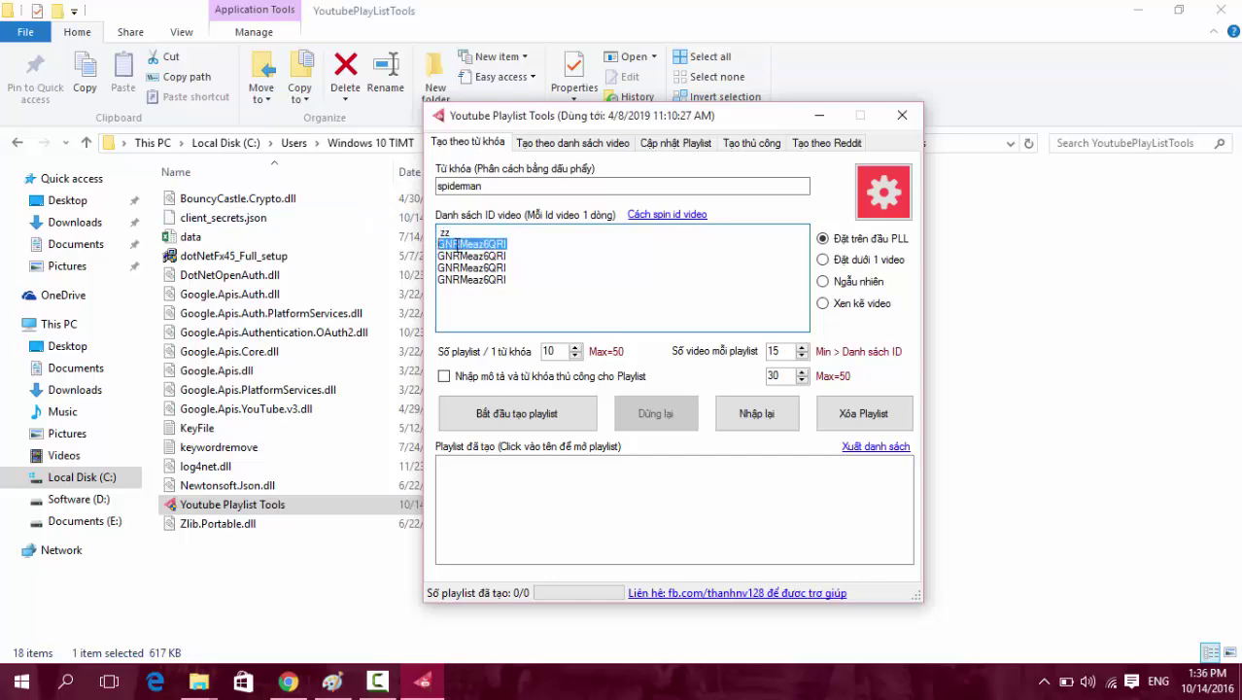
key(ctrl+z)
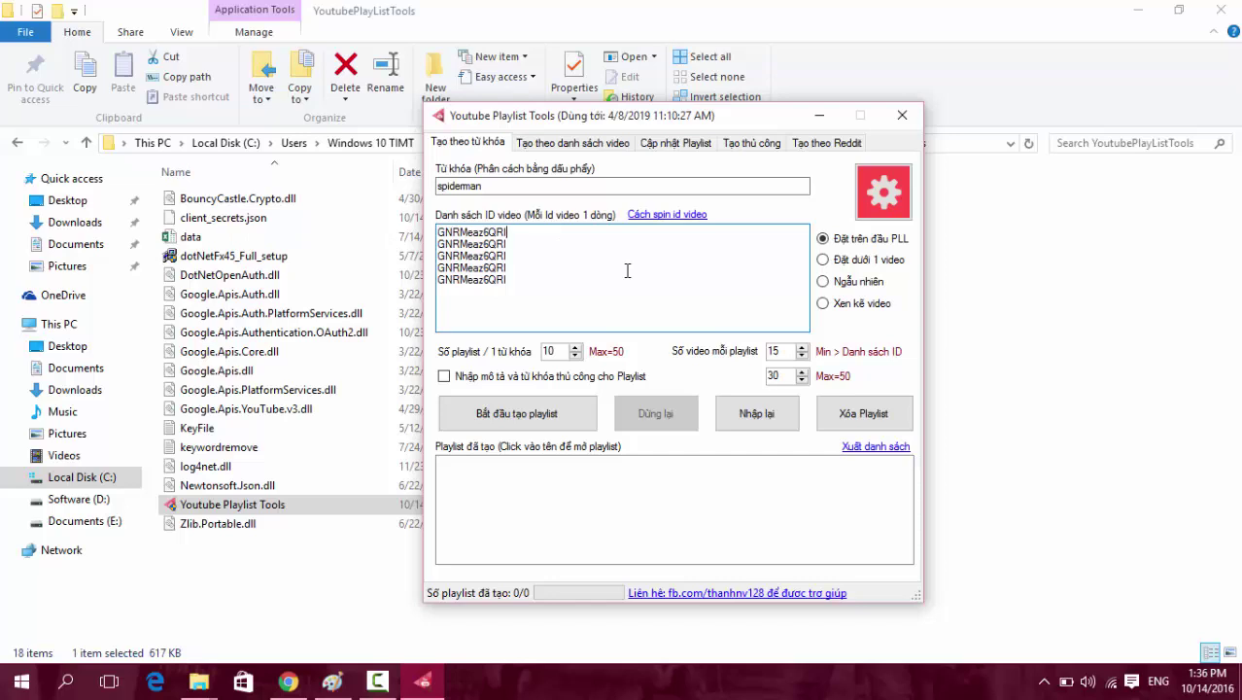
key(ctrl+v)
key(ctrl+v)
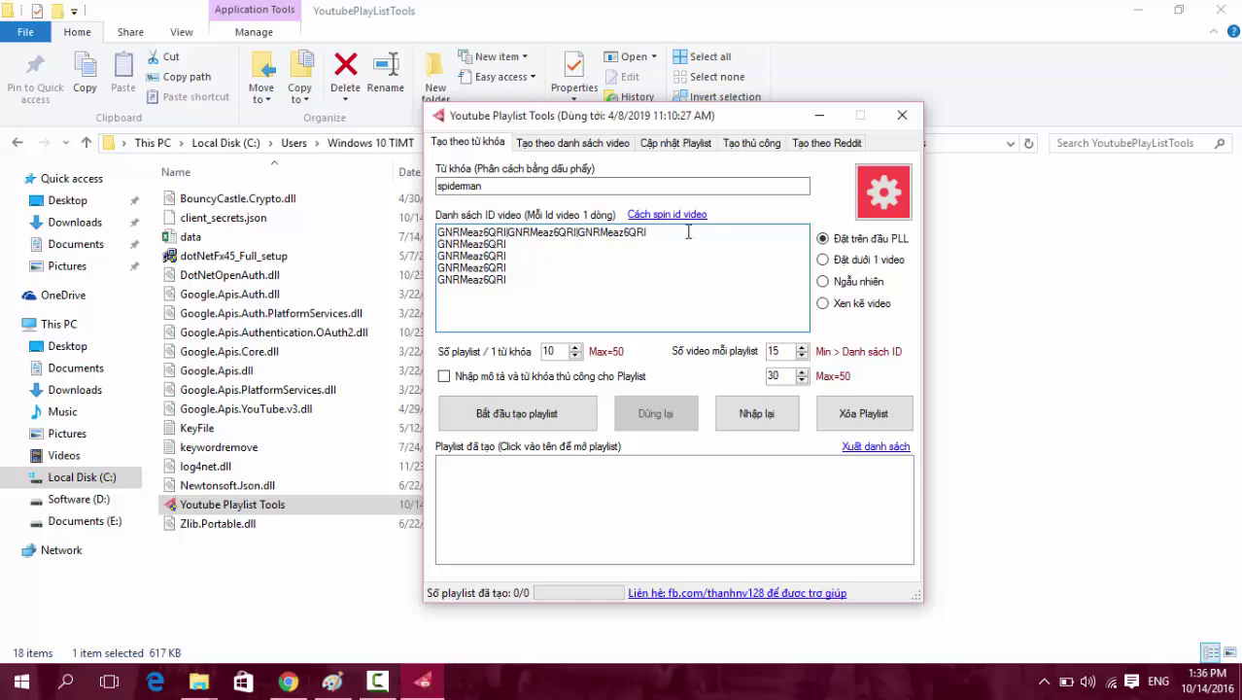
drag(686, 234, 240, 234)
click(507, 242)
drag(506, 233, 579, 227)
drag(677, 235, 419, 237)
Paste the combined spin line over ID lines 2 through 5.
drag(523, 244, 420, 243)
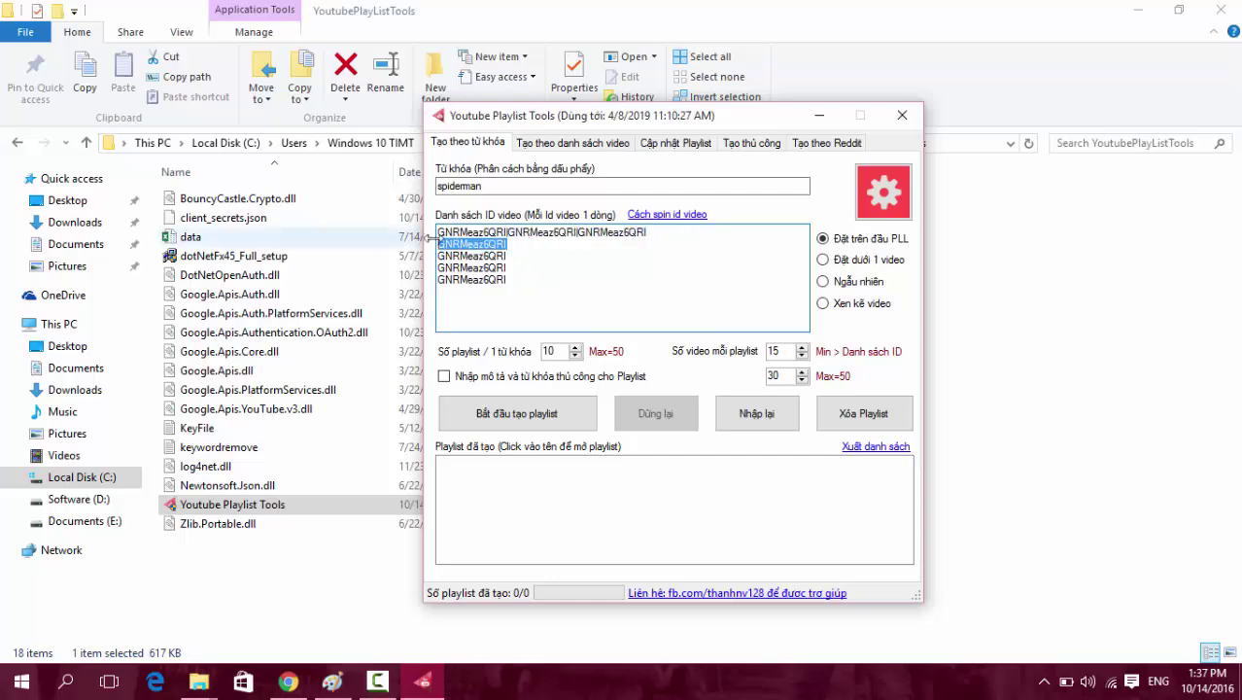
key(ctrl+v)
drag(516, 258, 386, 258)
key(ctrl+v)
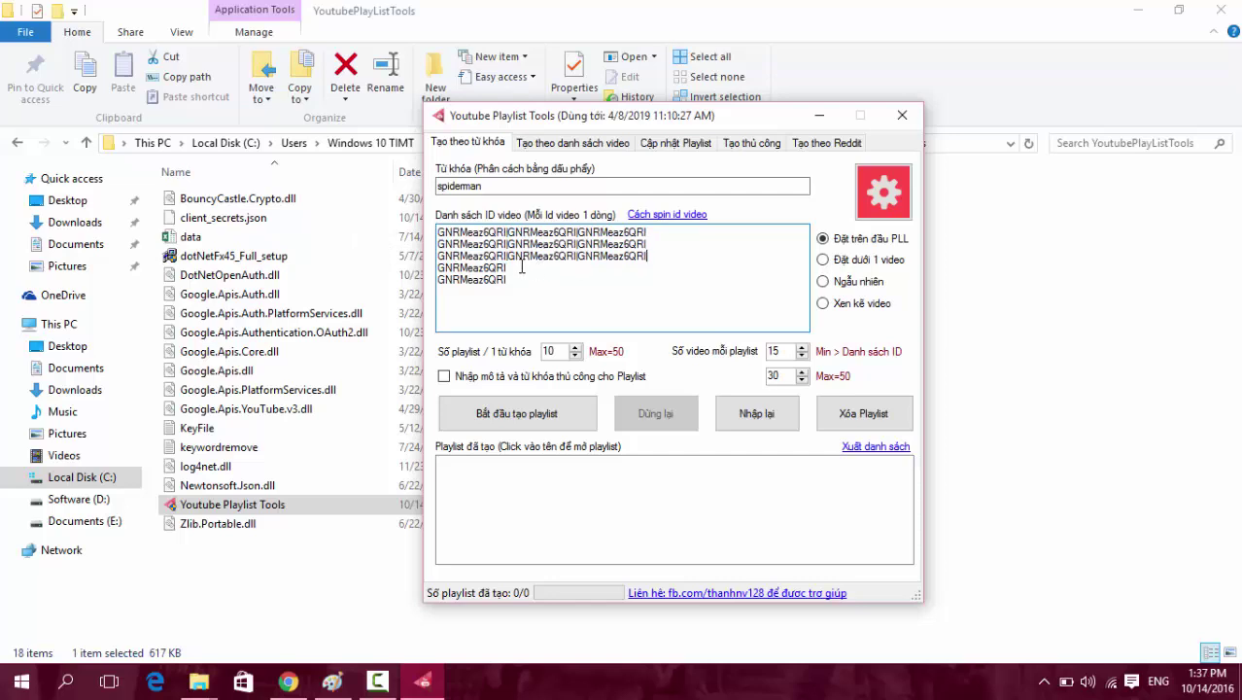
drag(522, 267, 388, 267)
key(ctrl+v)
drag(528, 281, 350, 274)
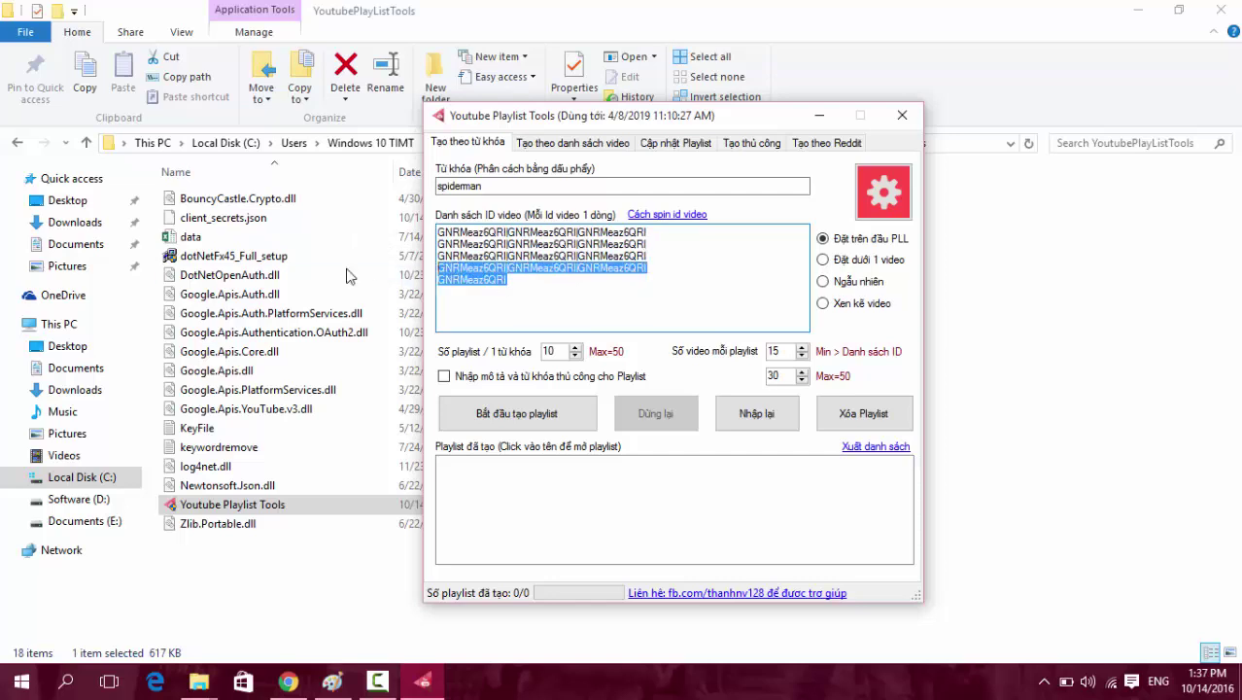
click(513, 282)
drag(470, 283, 365, 269)
click(512, 280)
drag(512, 280, 392, 284)
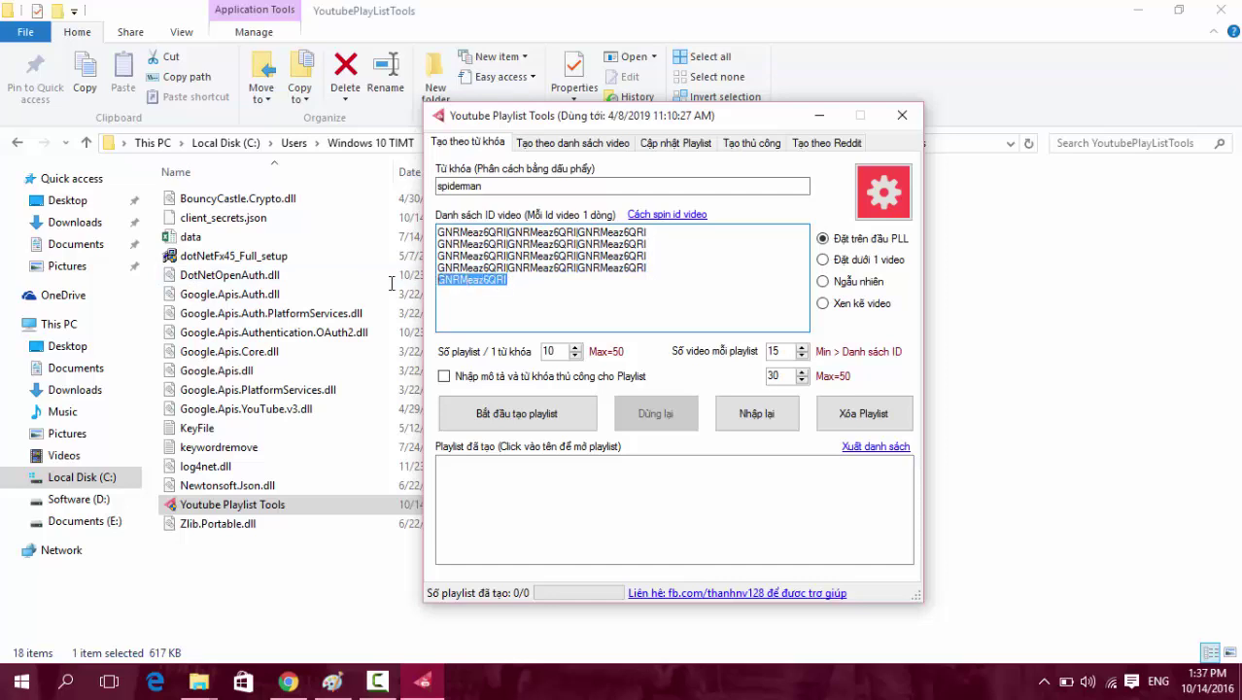
key(ctrl+v)
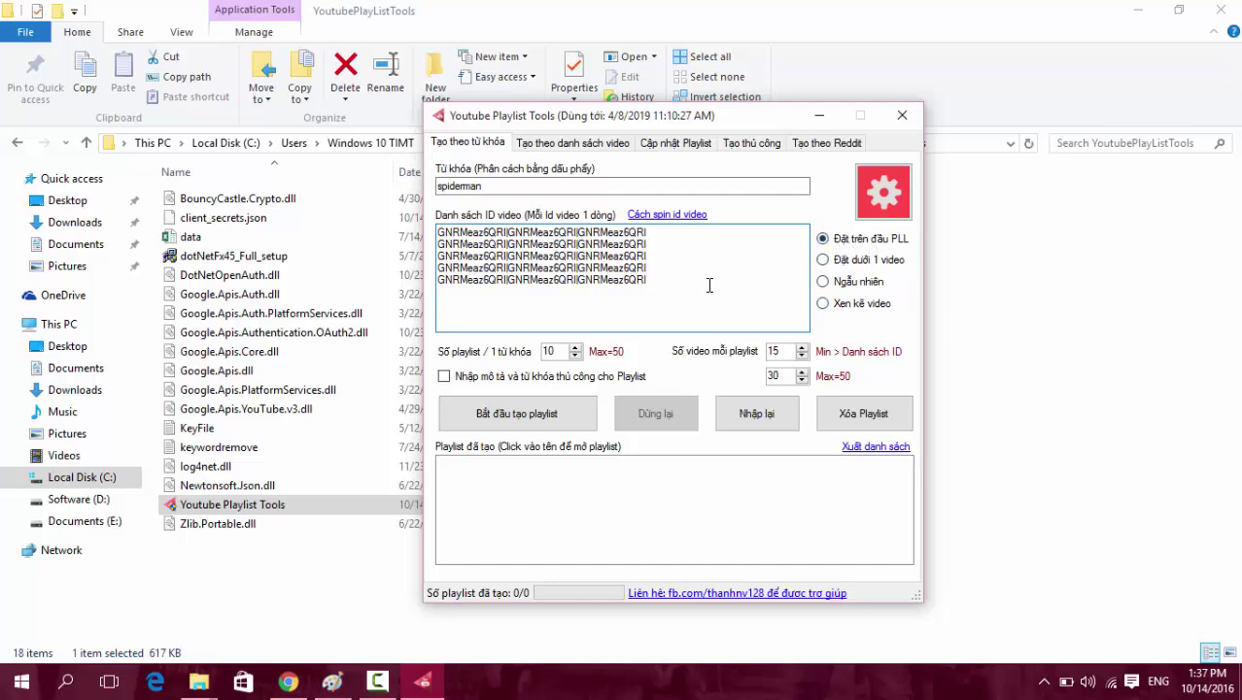
drag(709, 285, 437, 231)
Choose the Đặt dưới 1 video placement option.
key(shift+Tab)
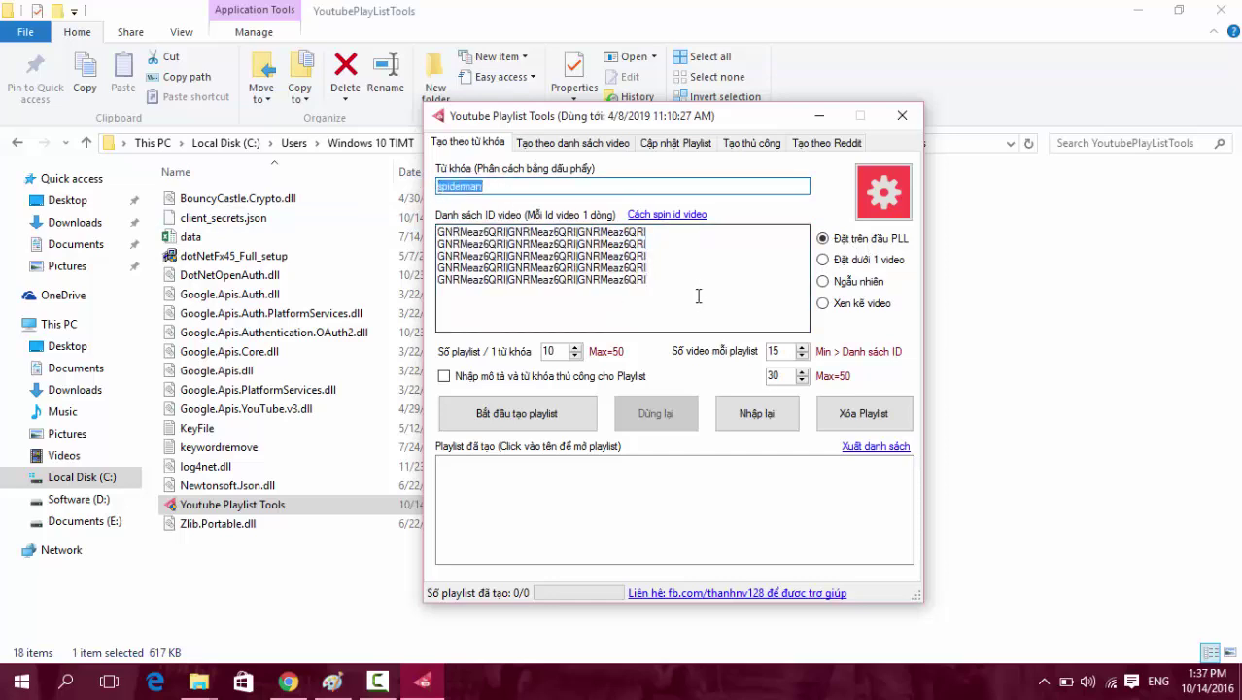
key(Tab)
click(626, 296)
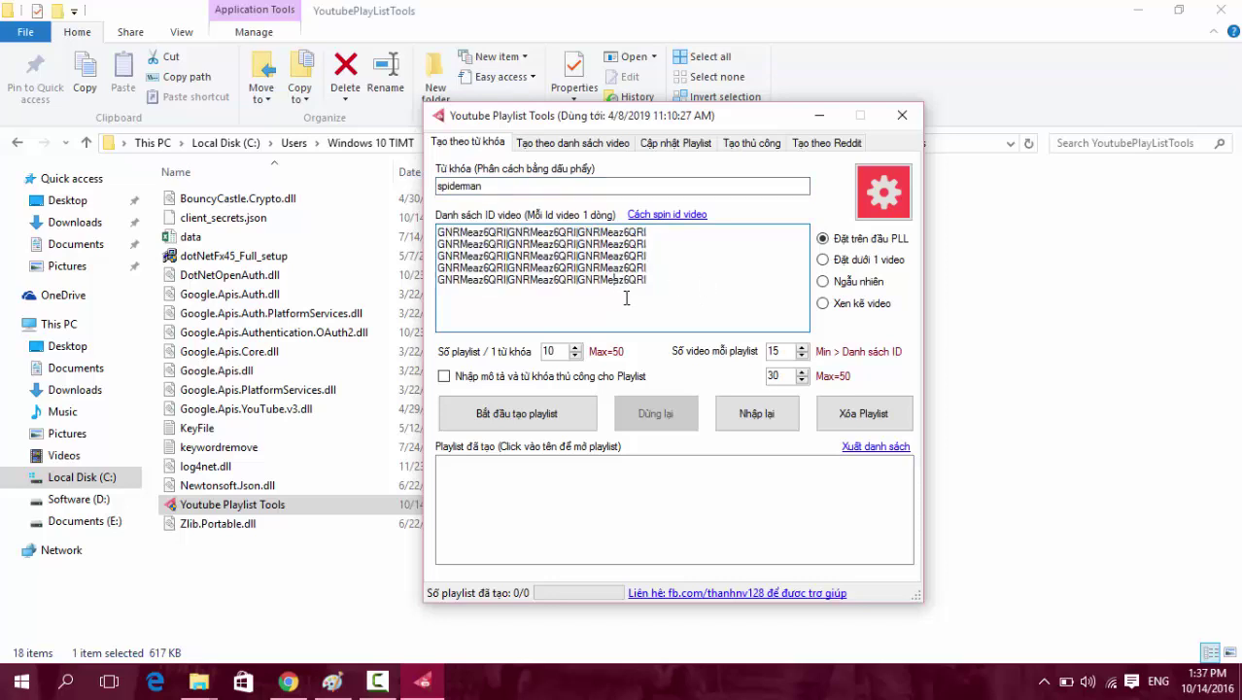
drag(651, 281, 390, 233)
click(709, 286)
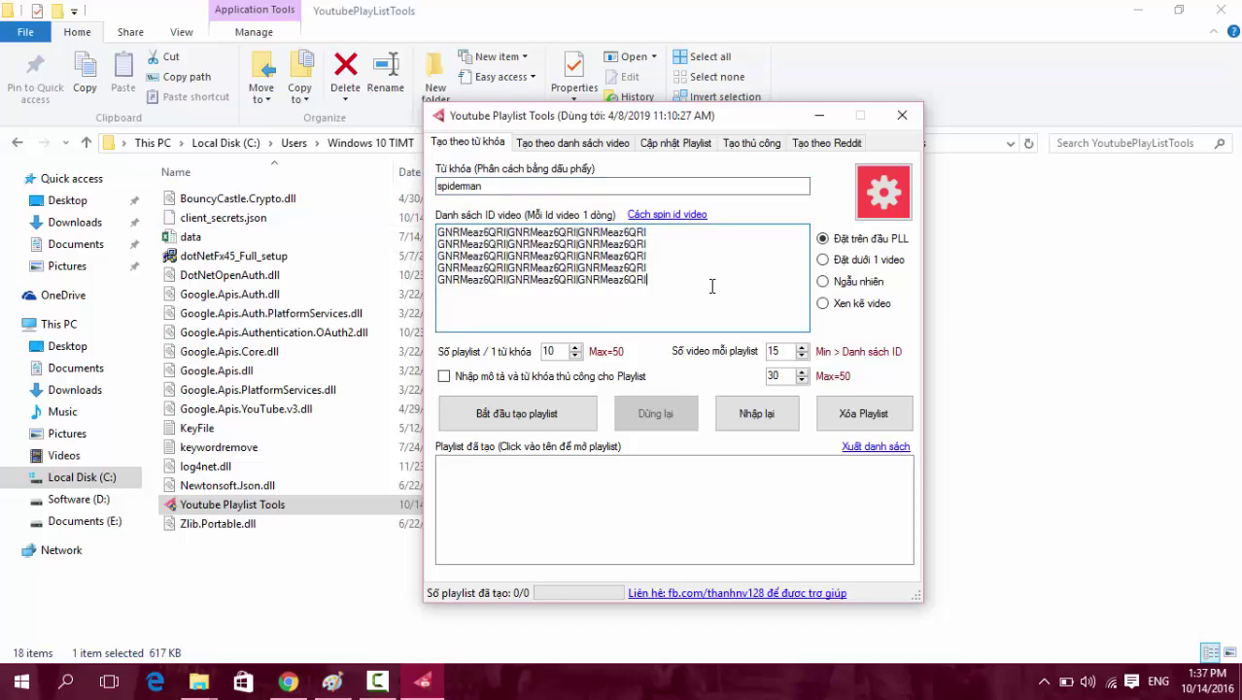
click(857, 266)
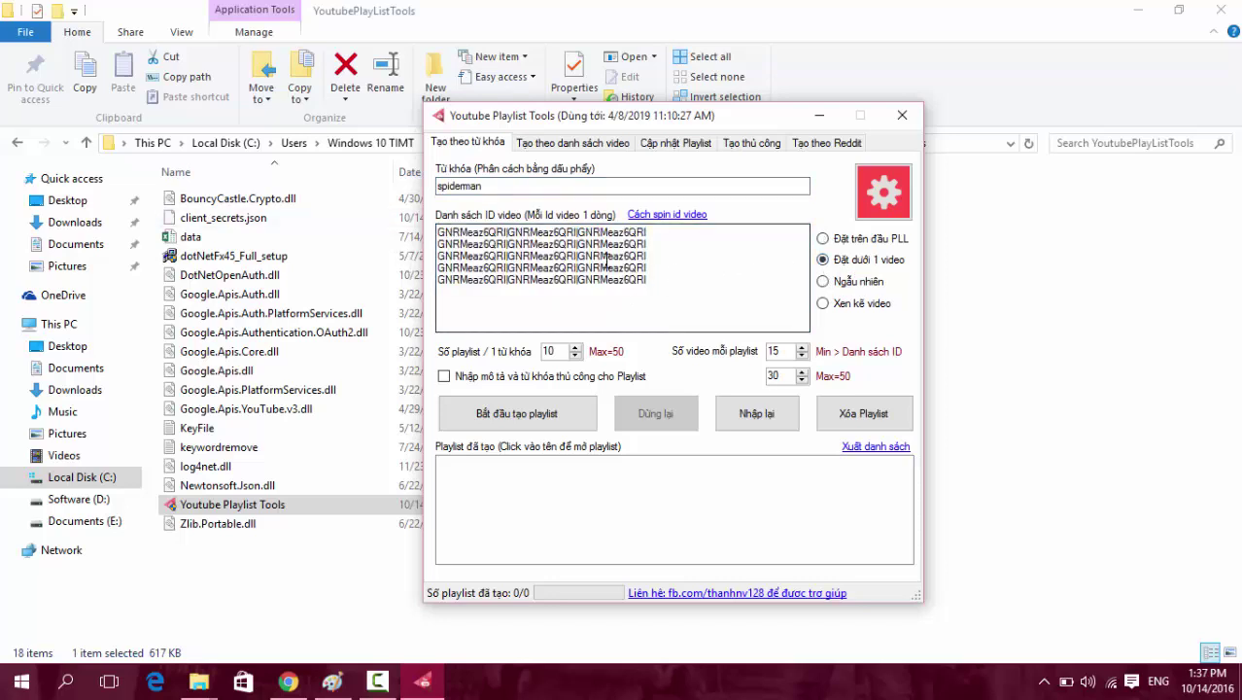
Switch the video placement to Ngẫu nhiên.
click(488, 188)
drag(522, 189, 419, 188)
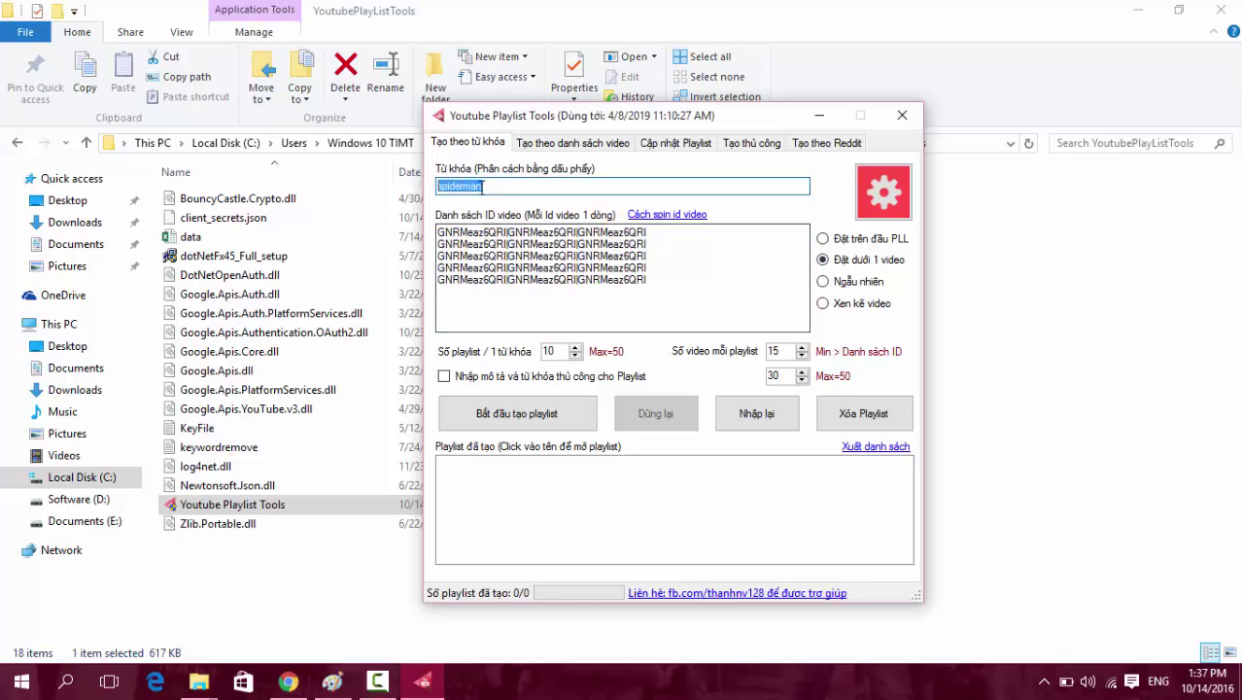
drag(711, 281, 404, 225)
click(685, 283)
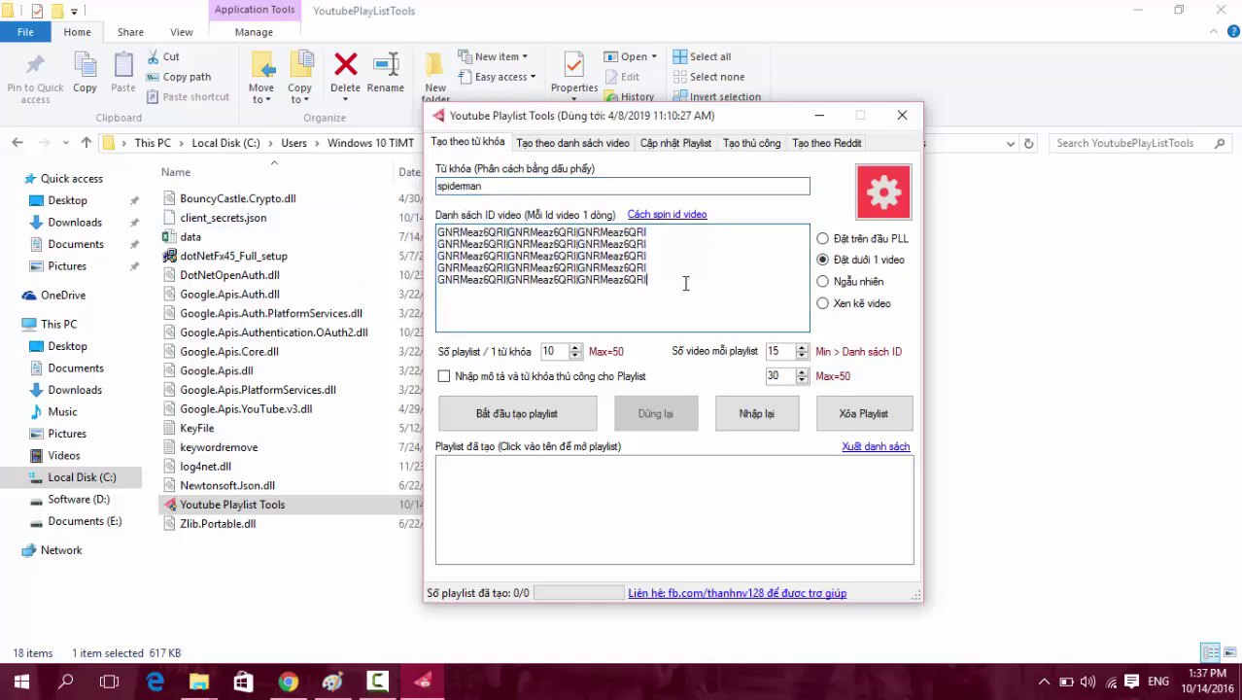
click(501, 186)
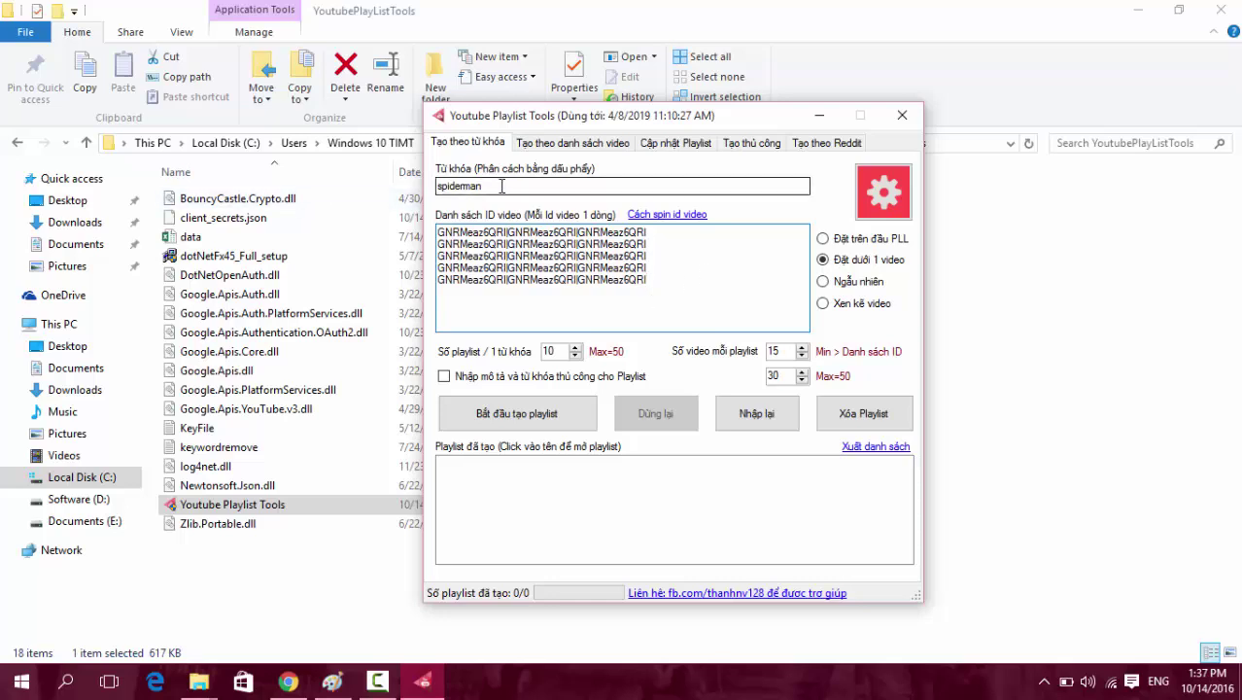
double_click(490, 186)
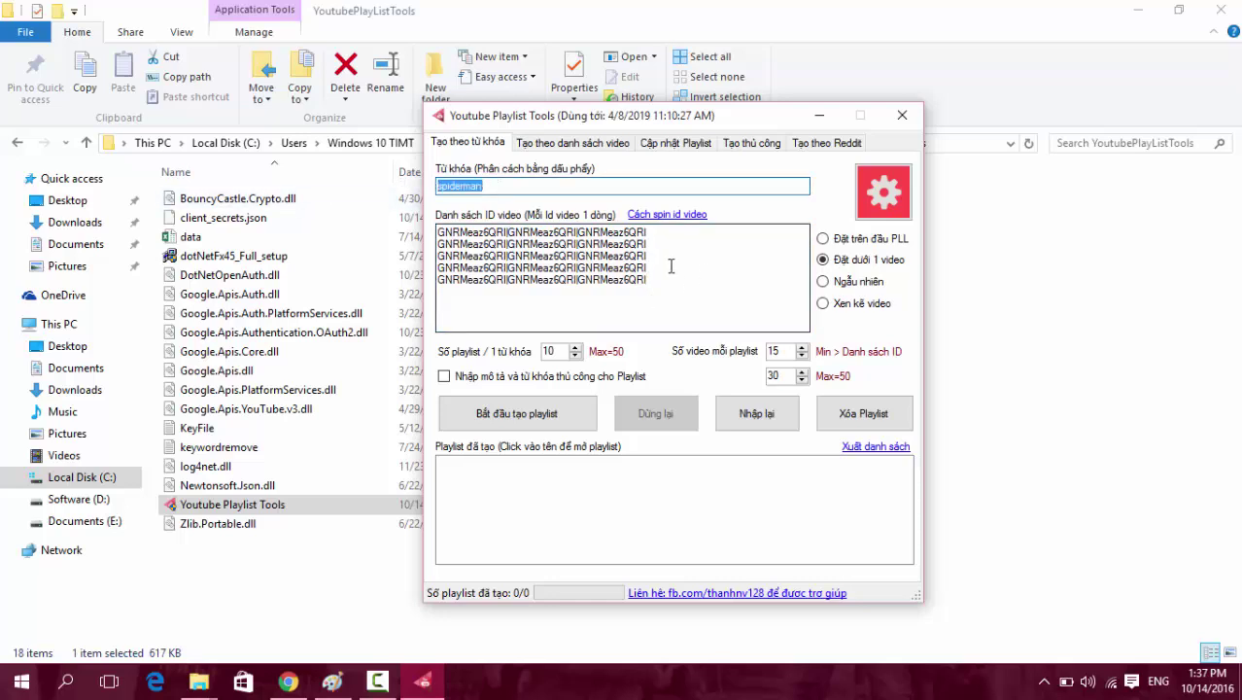
click(636, 279)
click(823, 281)
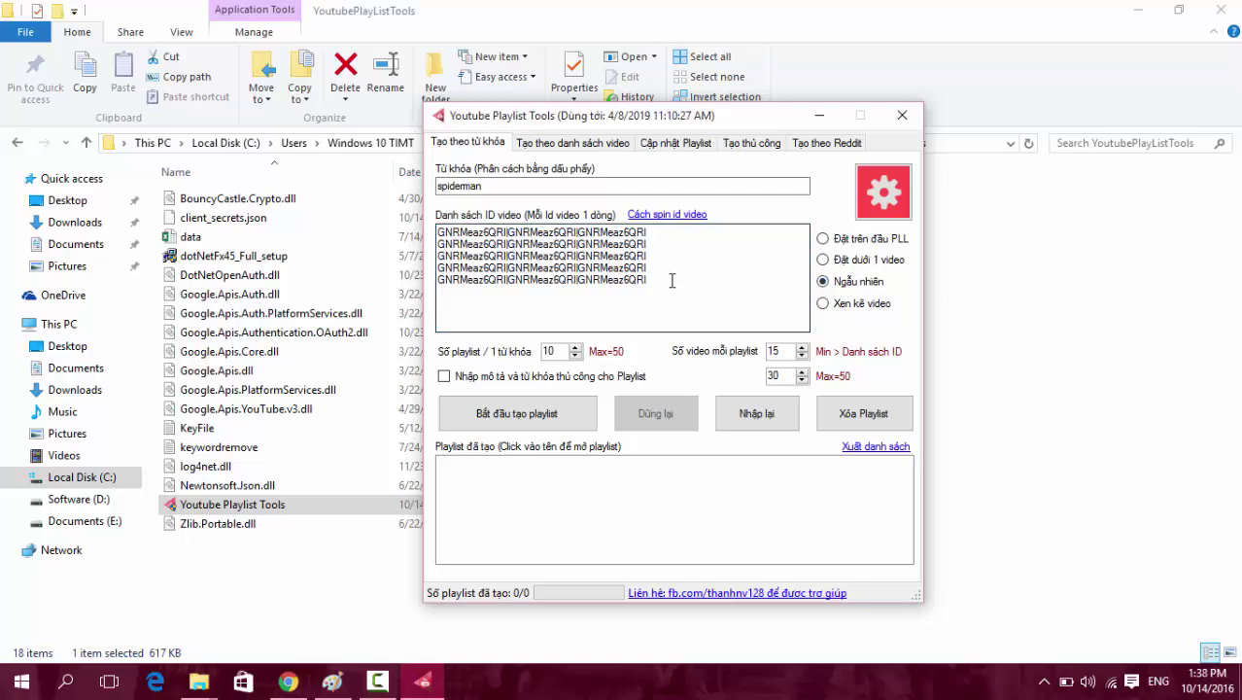
Settle on Xen kẽ video as the placement option.
drag(708, 278, 437, 225)
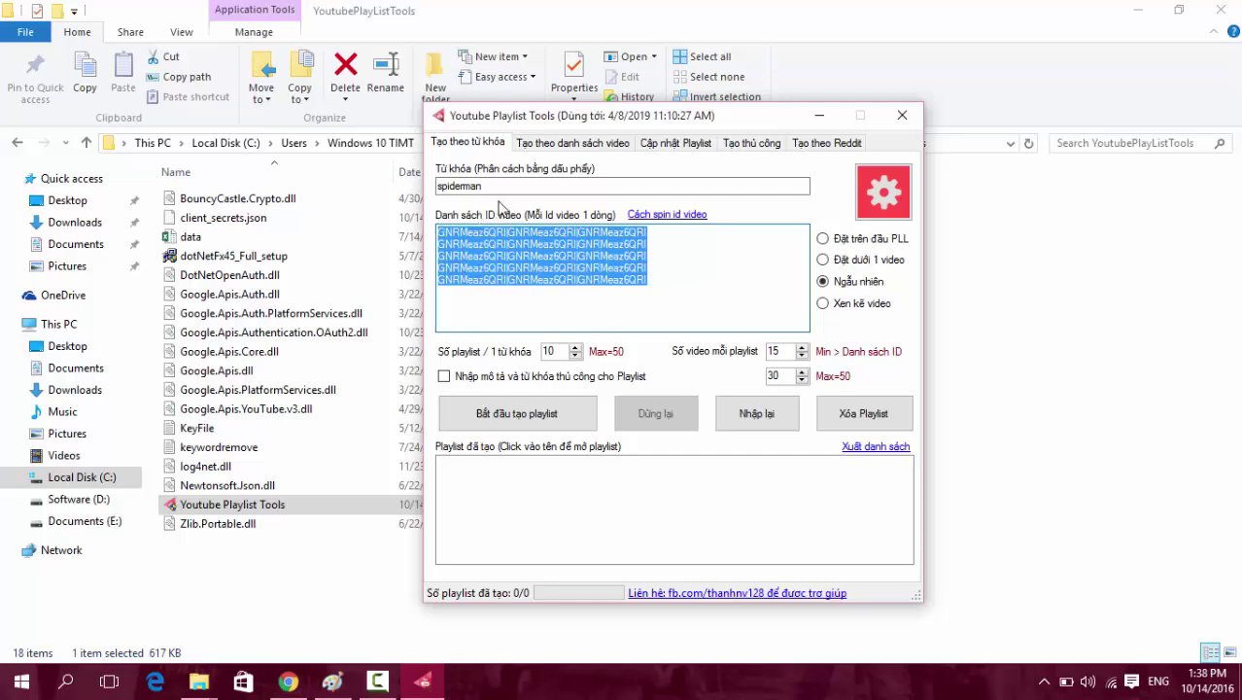
double_click(773, 351)
drag(649, 279, 424, 218)
click(499, 189)
double_click(499, 189)
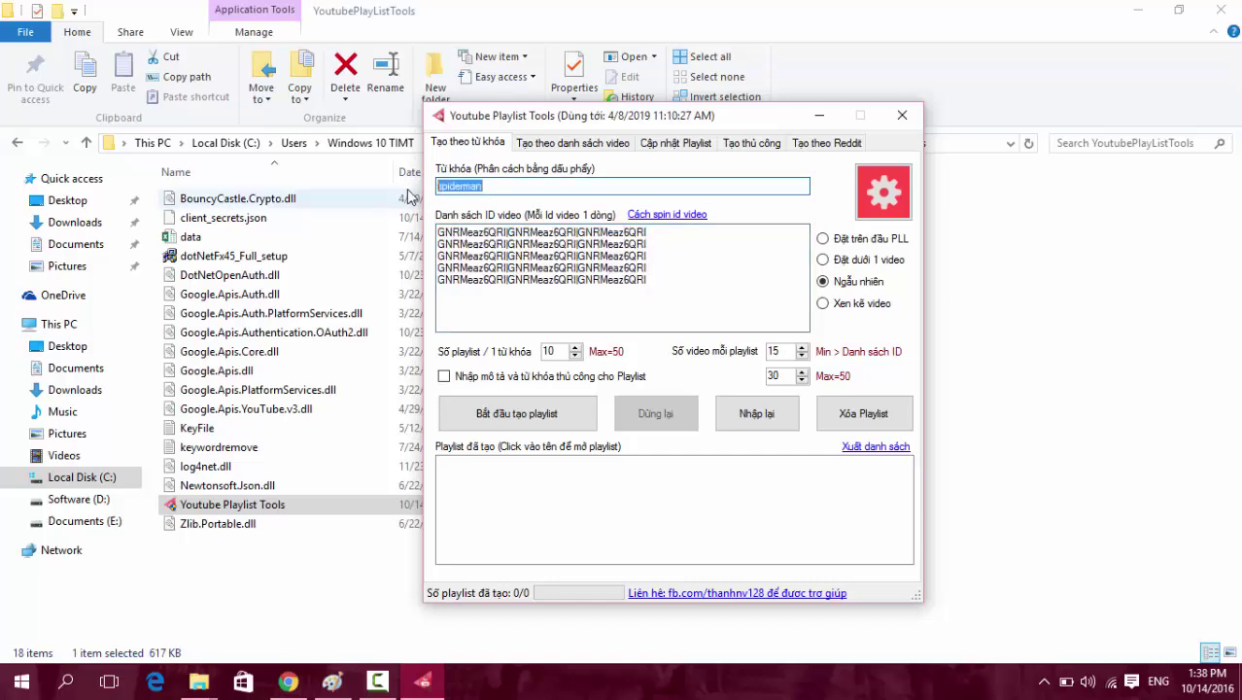
key(Tab)
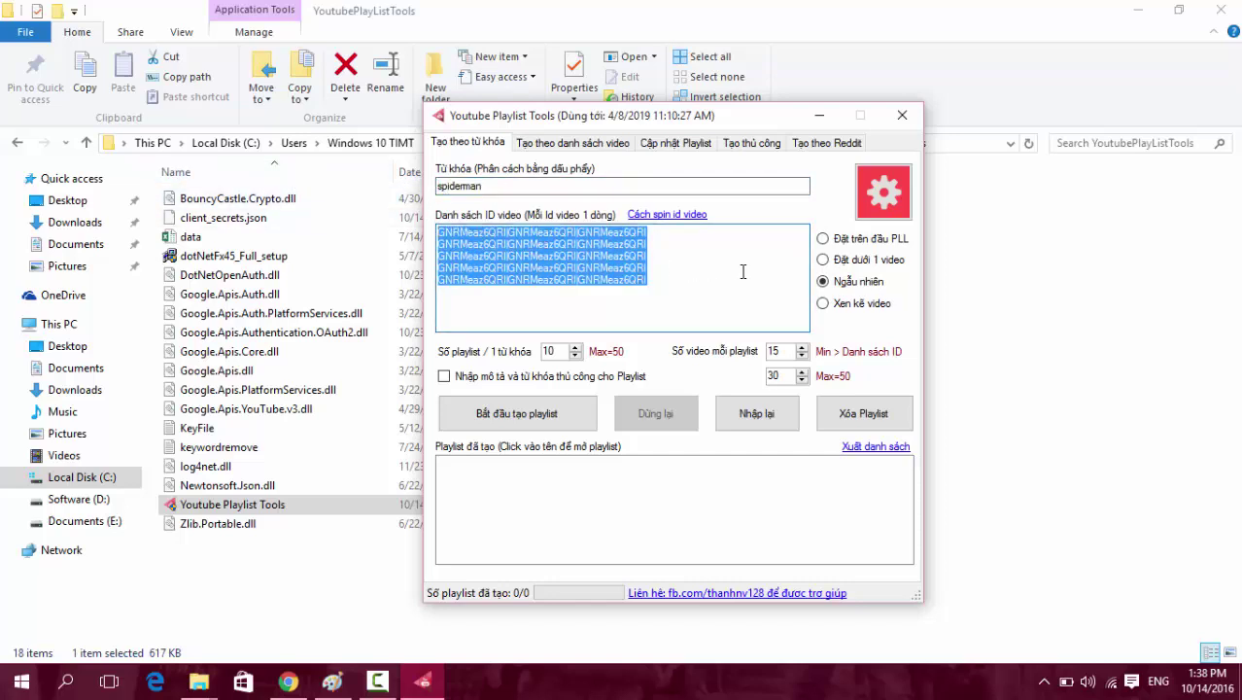
click(652, 280)
click(861, 305)
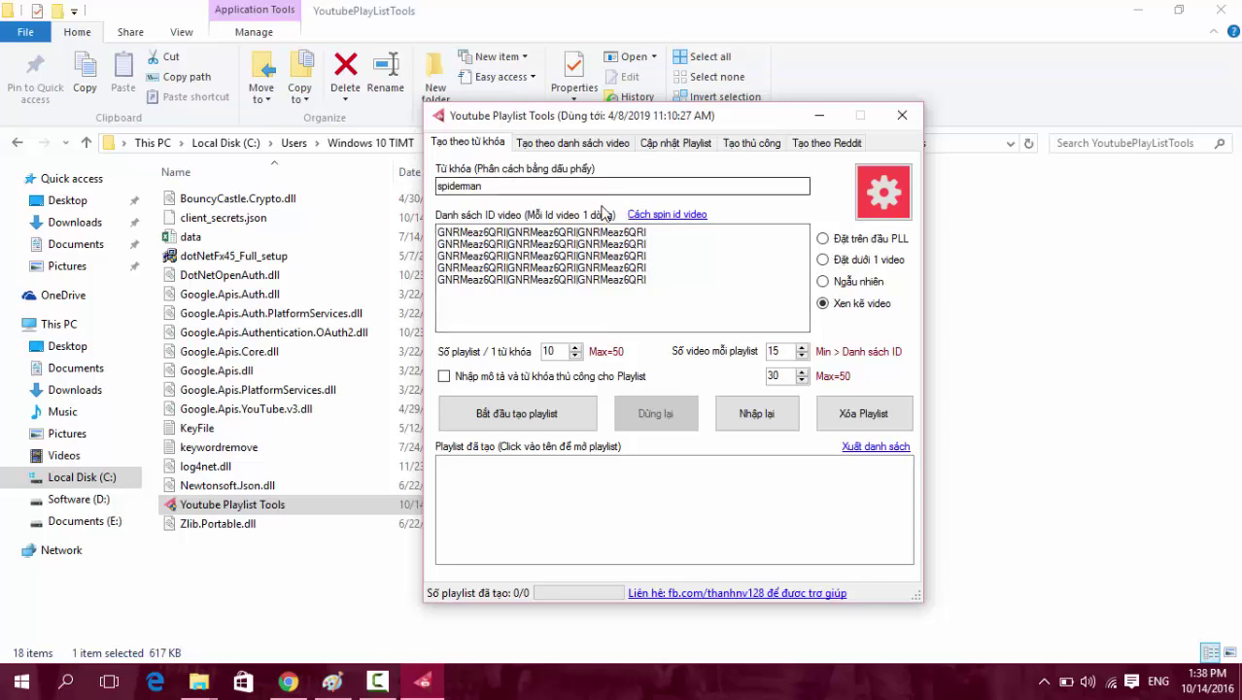
key(Tab)
key(Tab)
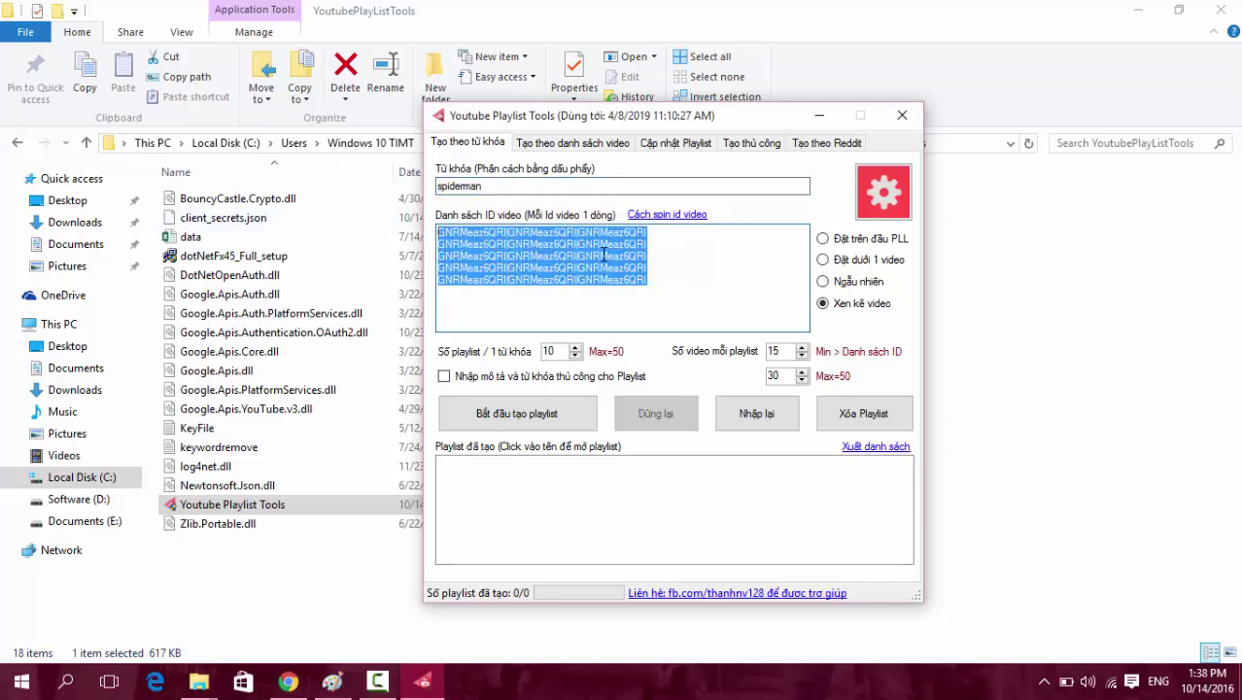
Add demo lines numbered 1, 2 and 3 in the ID list.
click(649, 243)
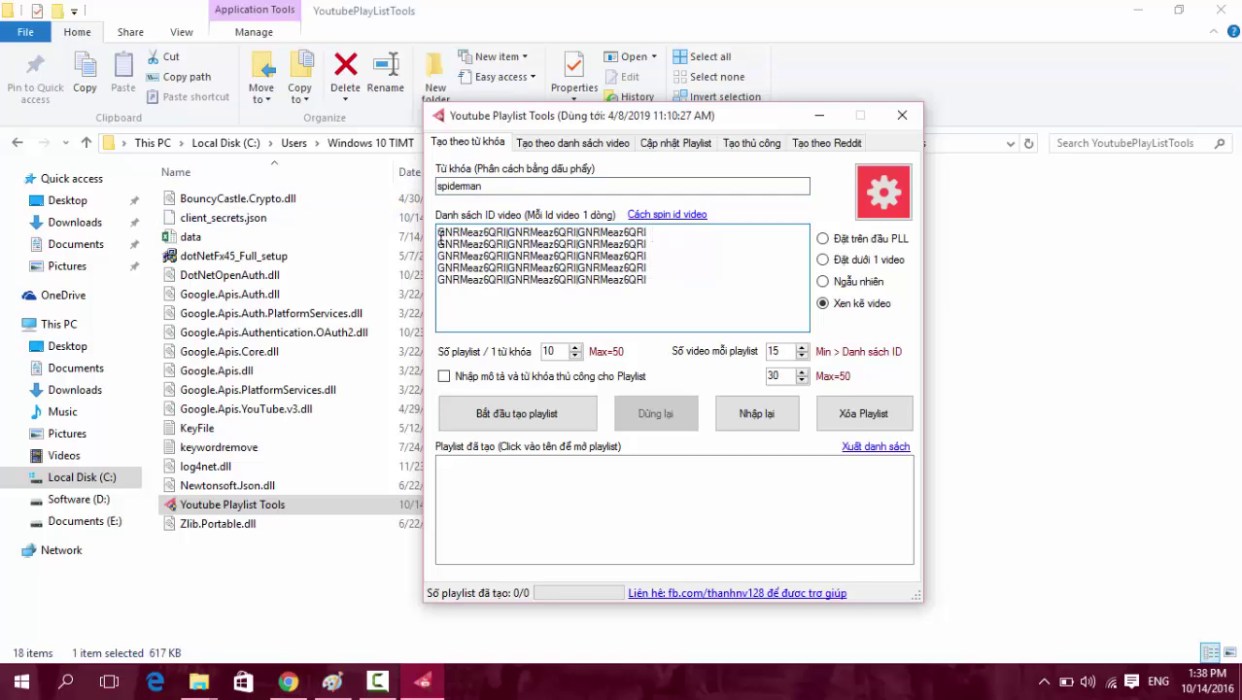
key(Return)
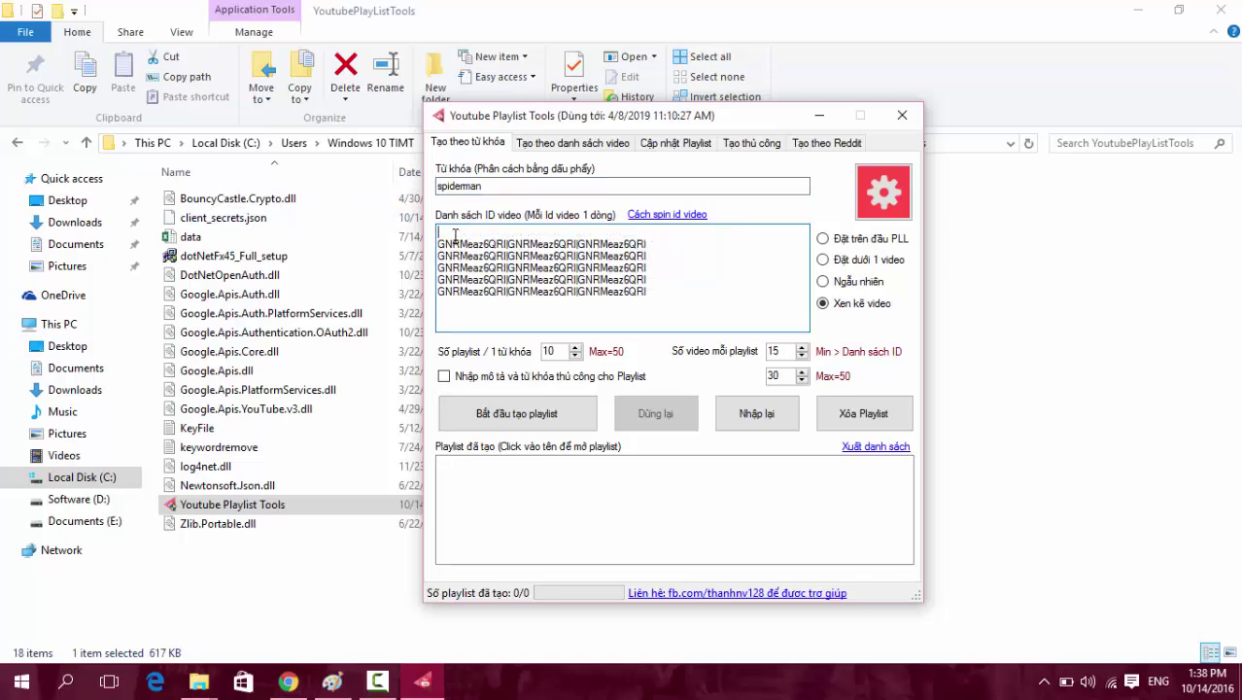
text(1)
click(668, 248)
key(Return)
text(2)
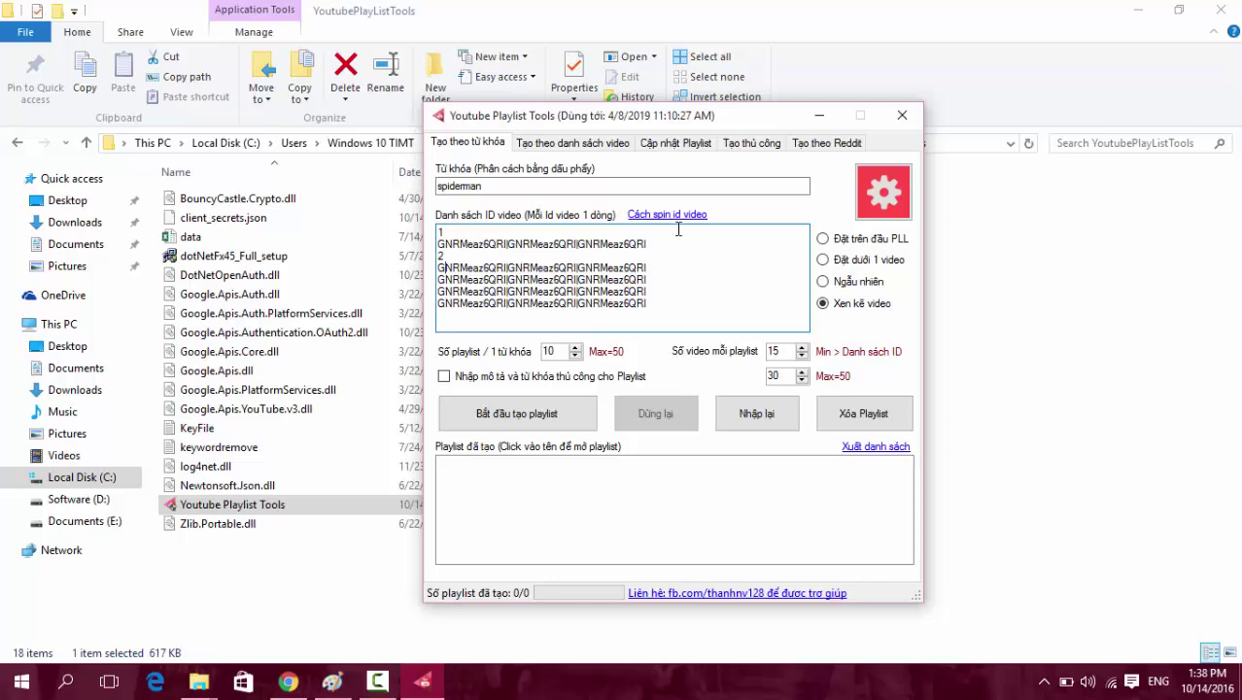
key(Return)
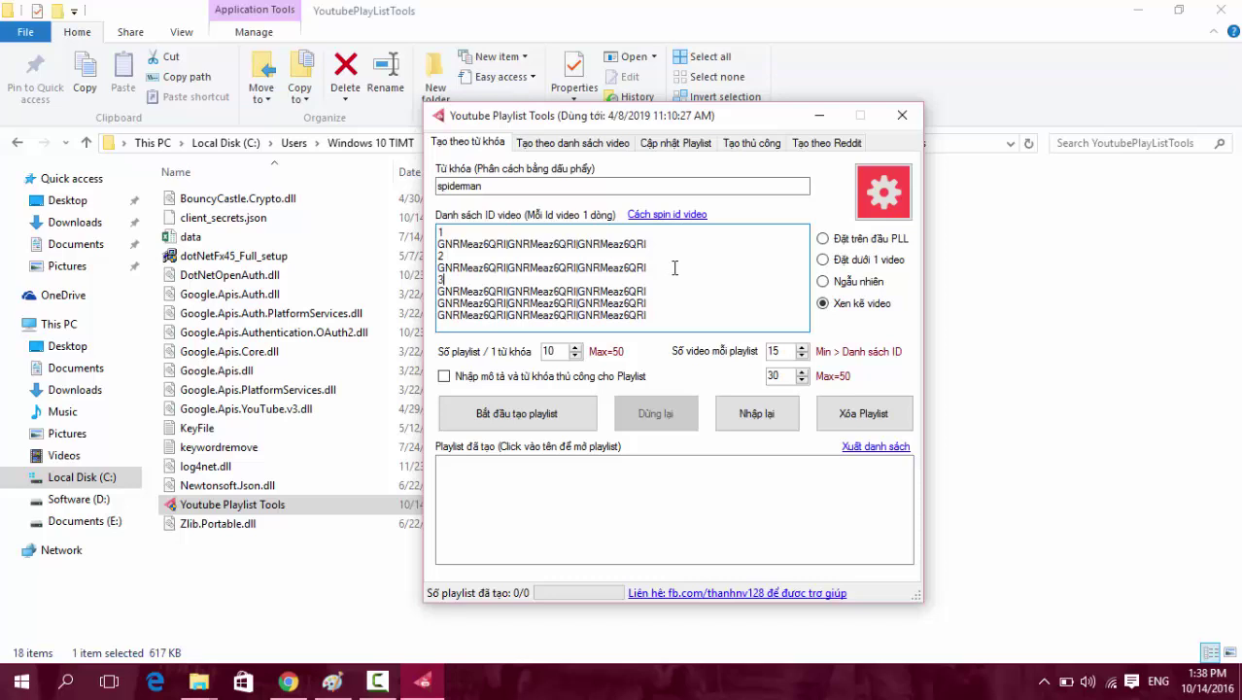
text(3)
click(664, 319)
Delete the entire ID list and the keyword spiderman.
drag(685, 319, 439, 231)
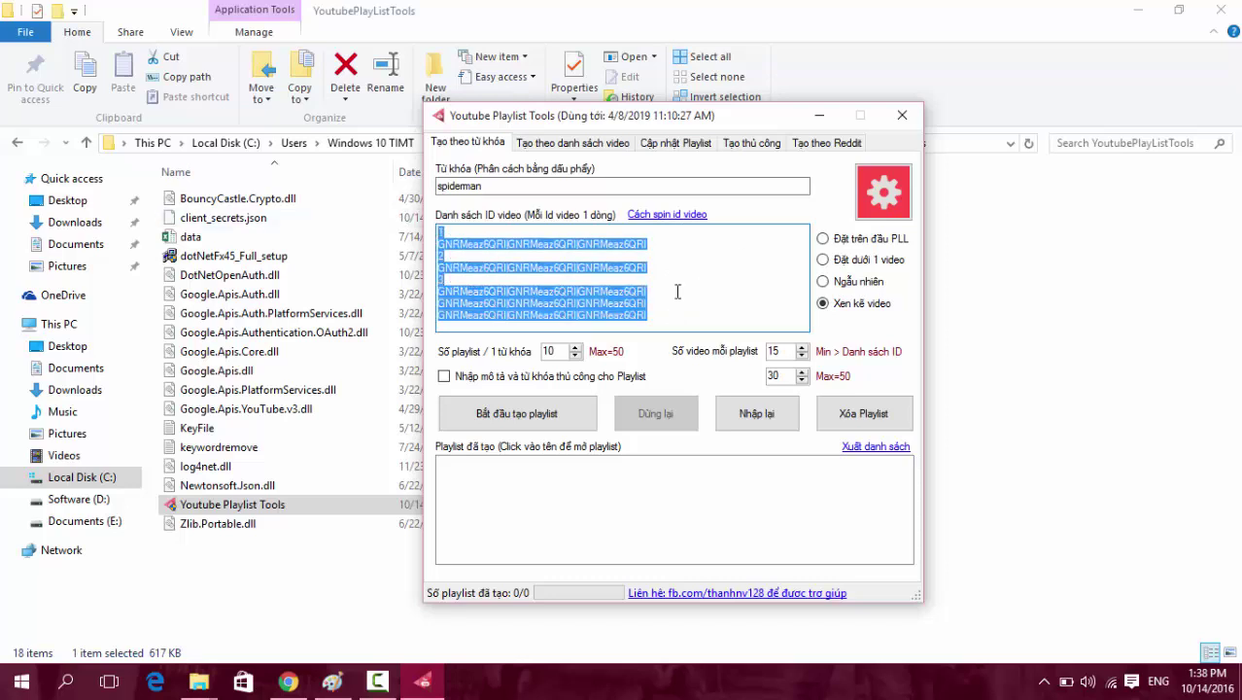
key(Delete)
drag(528, 186, 443, 204)
key(Delete)
click(581, 266)
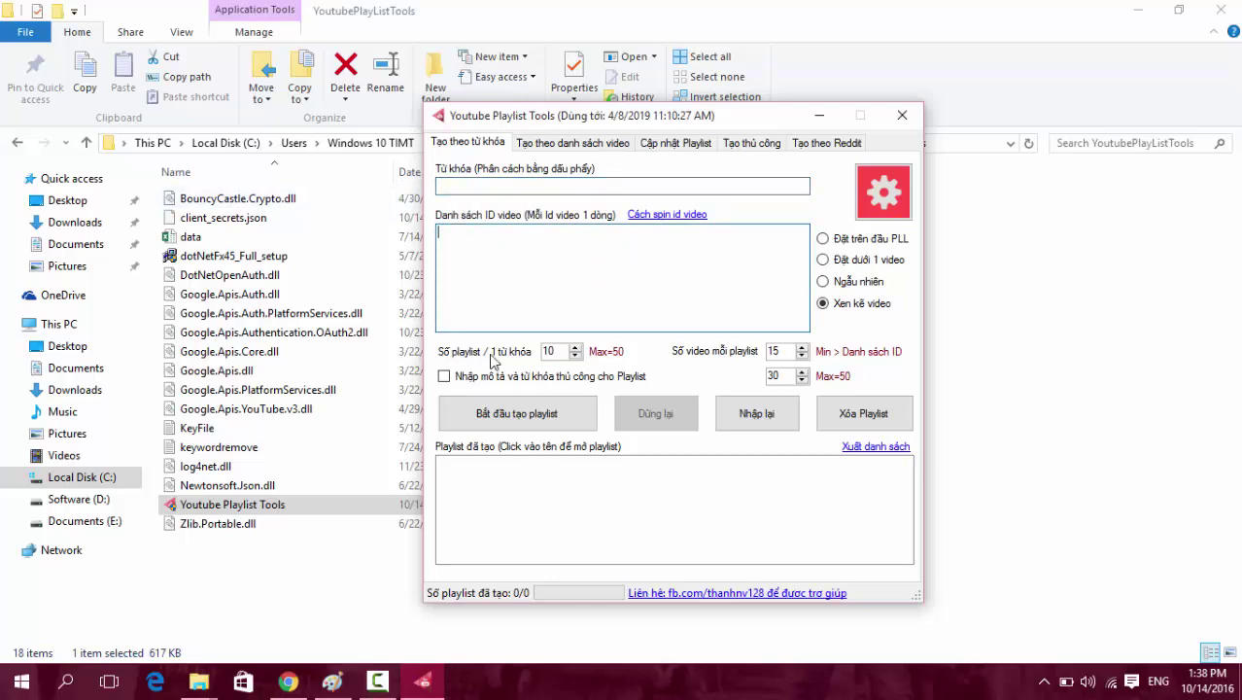
Select the keyword text 'tu khoa 1, tu khoa 2, tu khoa 3' and check the playlists-per-keyword value 10.
key(shift+Tab)
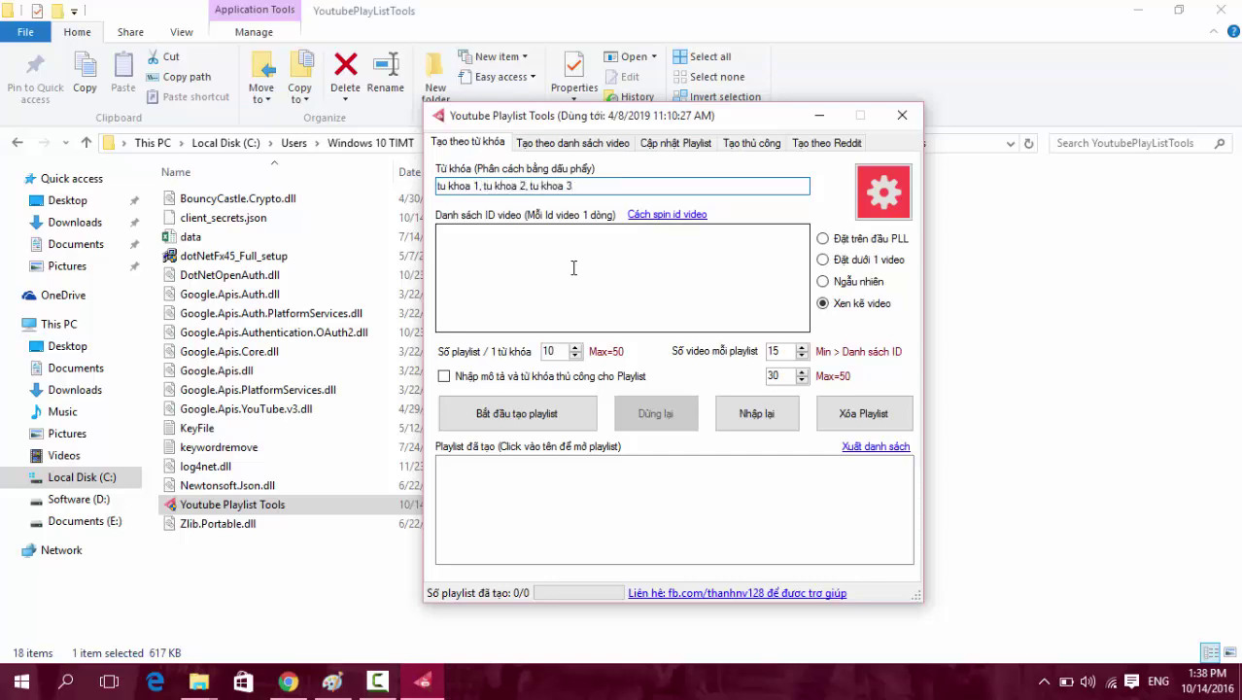
key(ctrl+a)
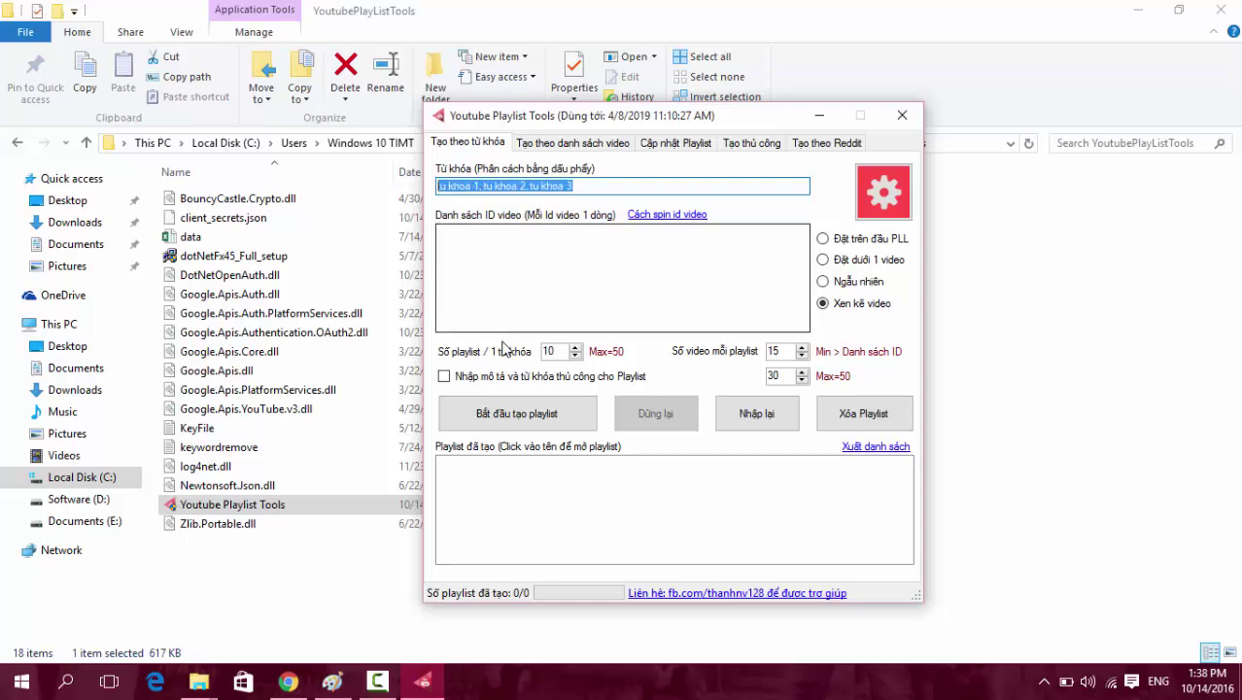
double_click(556, 351)
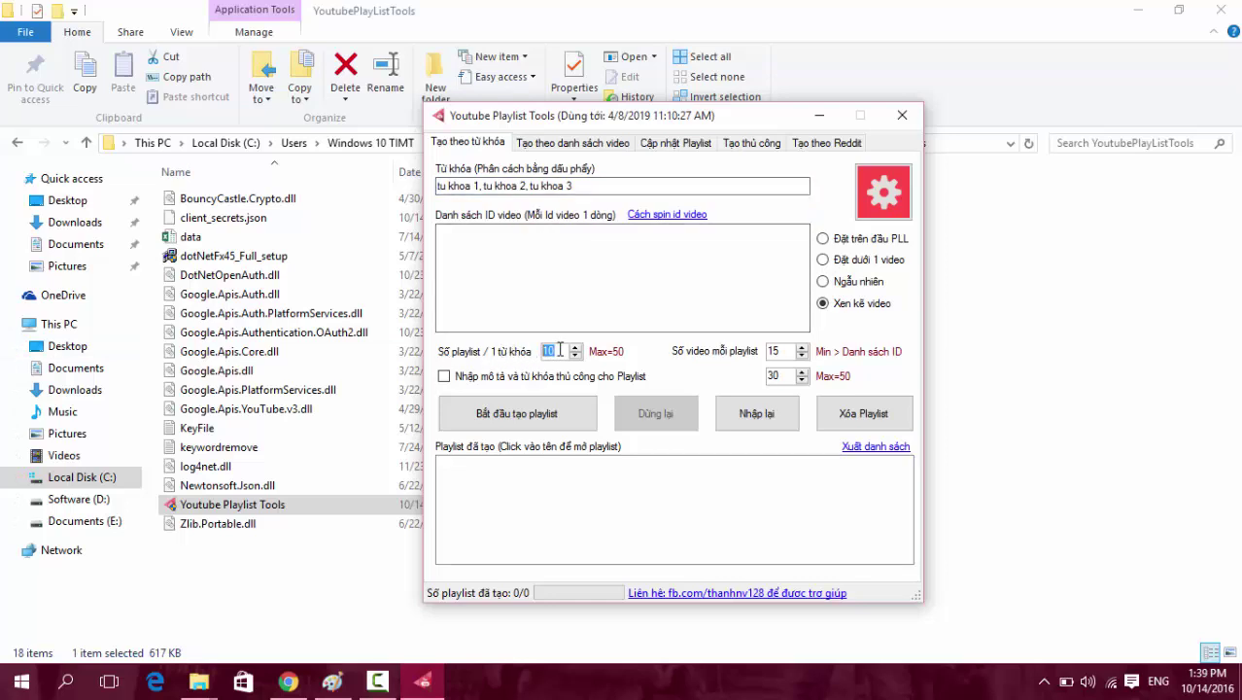
click(506, 185)
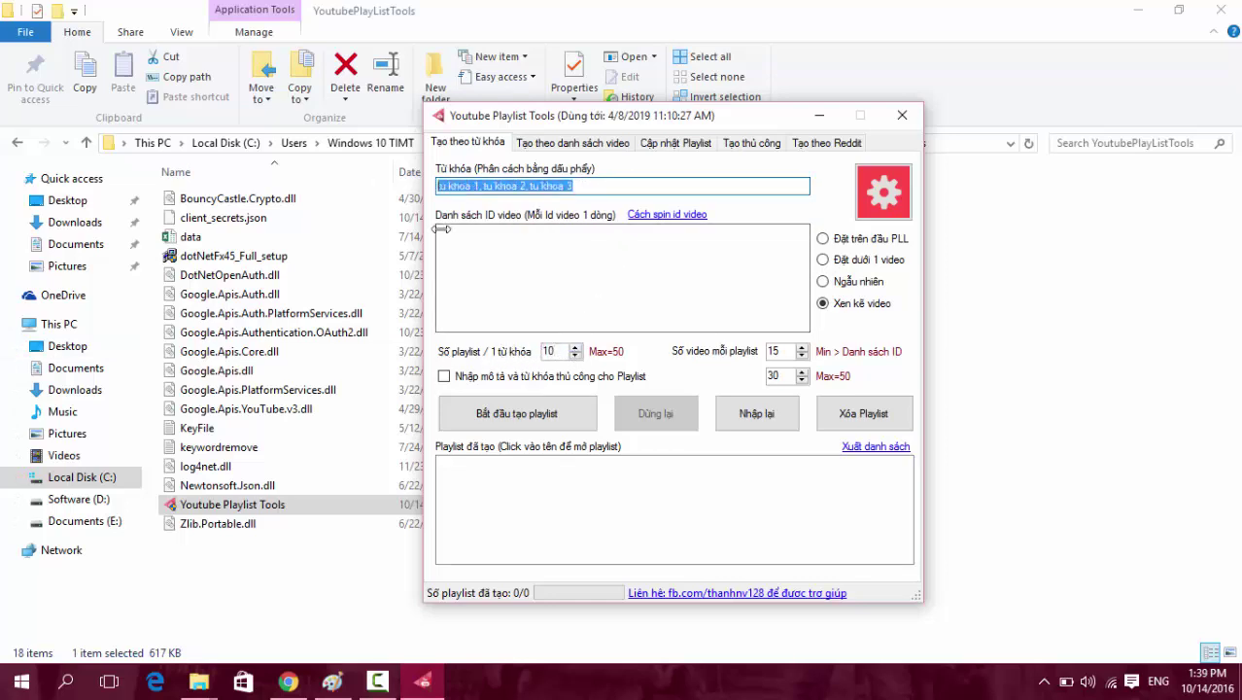
click(560, 352)
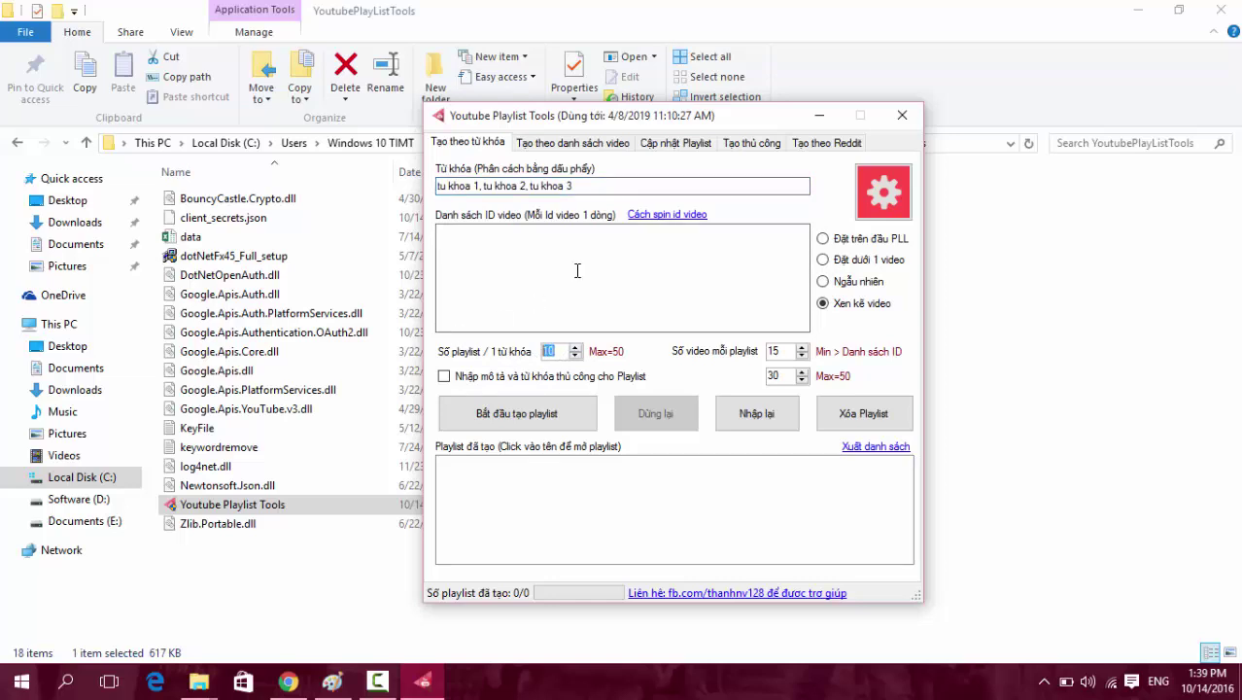
Review the 30 and 15 spin-box values, leaving the caret in the video ID list.
click(577, 269)
double_click(780, 376)
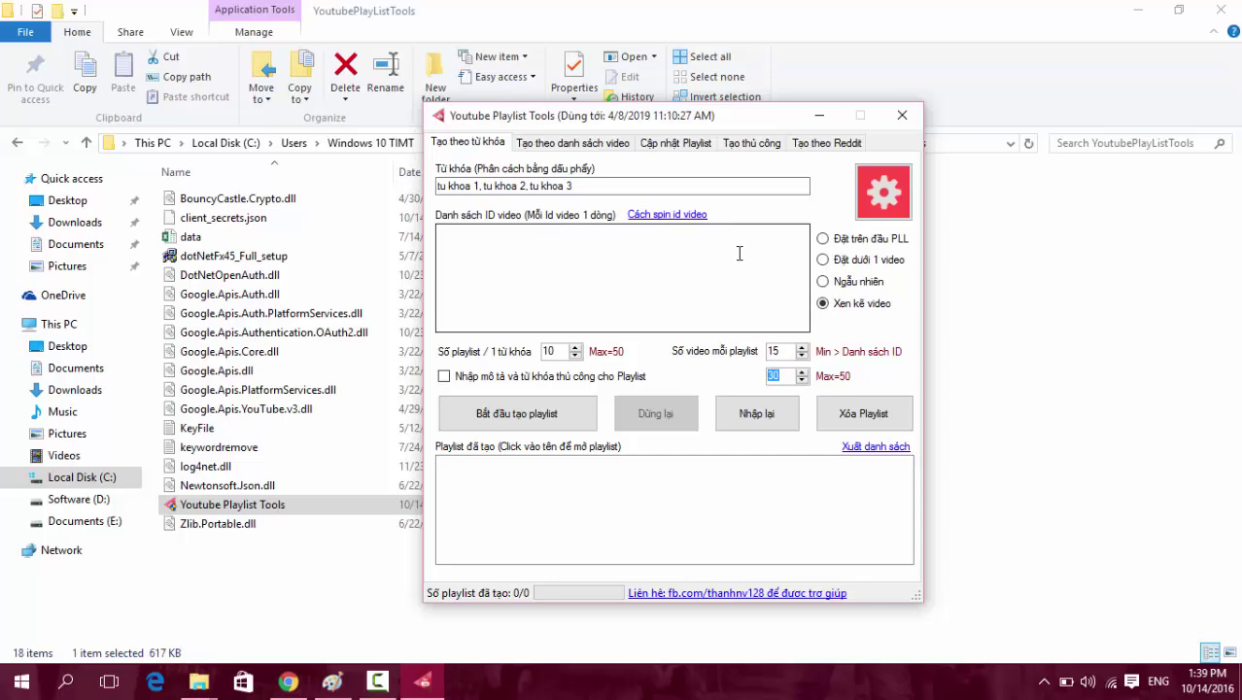
click(724, 256)
key(Tab)
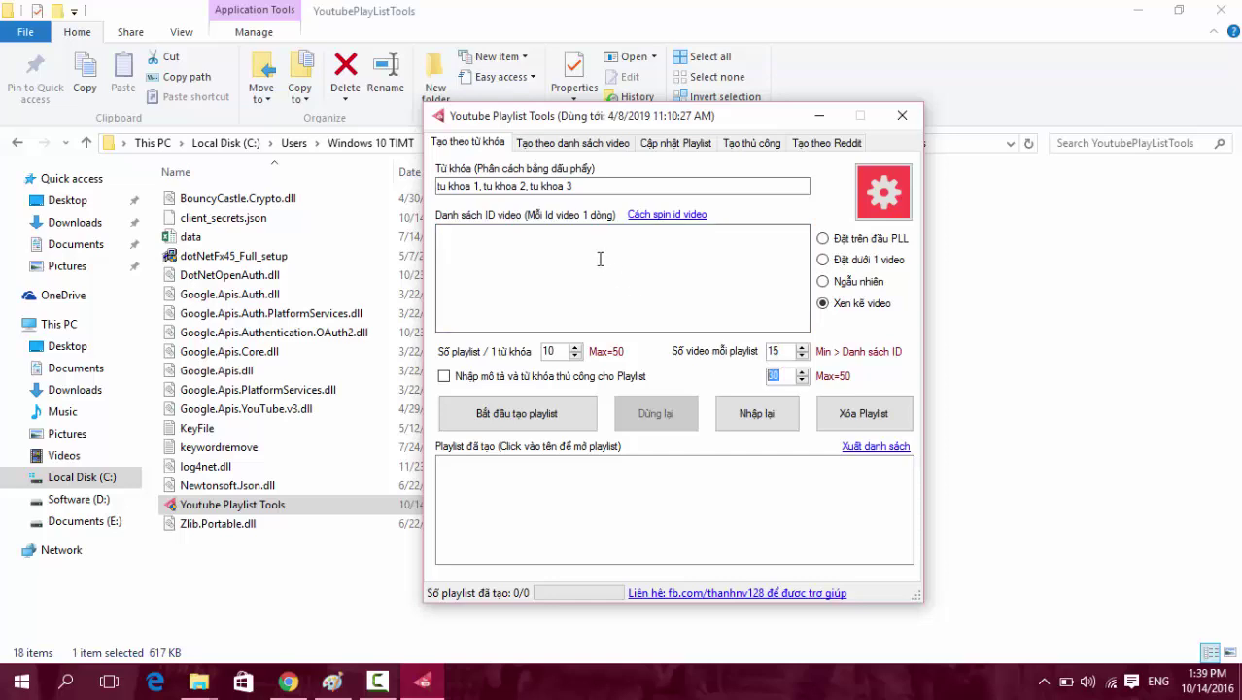
click(595, 259)
key(shift+Tab)
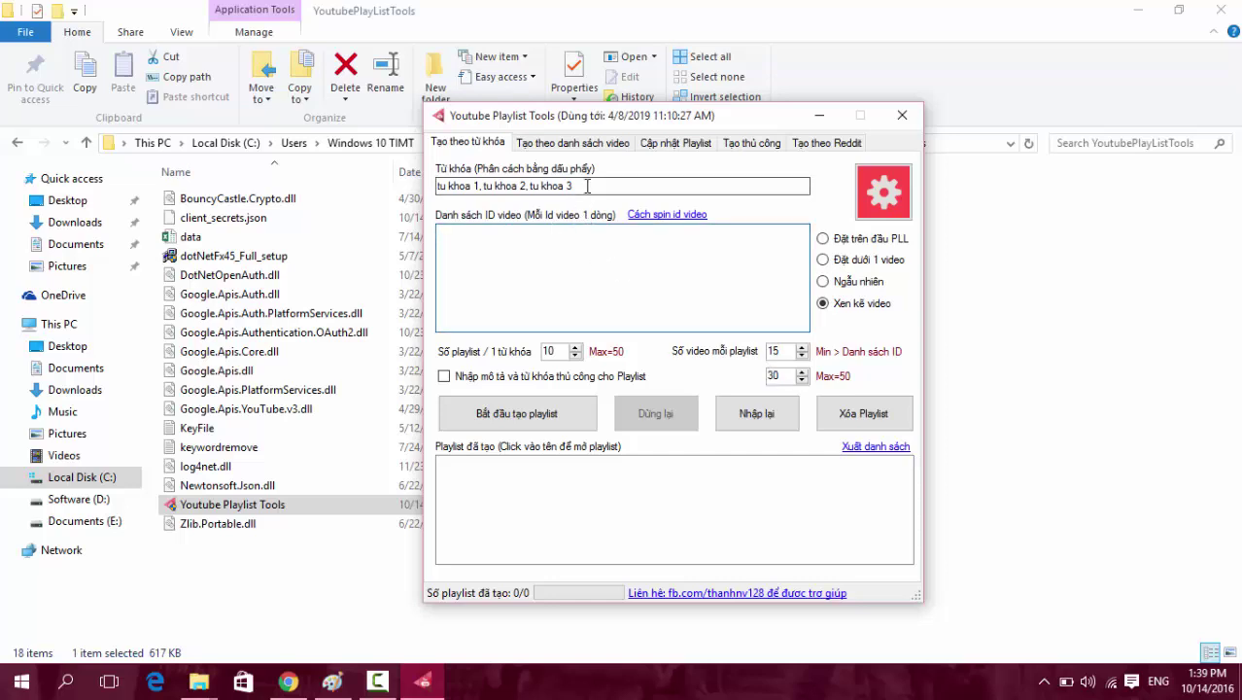
click(542, 269)
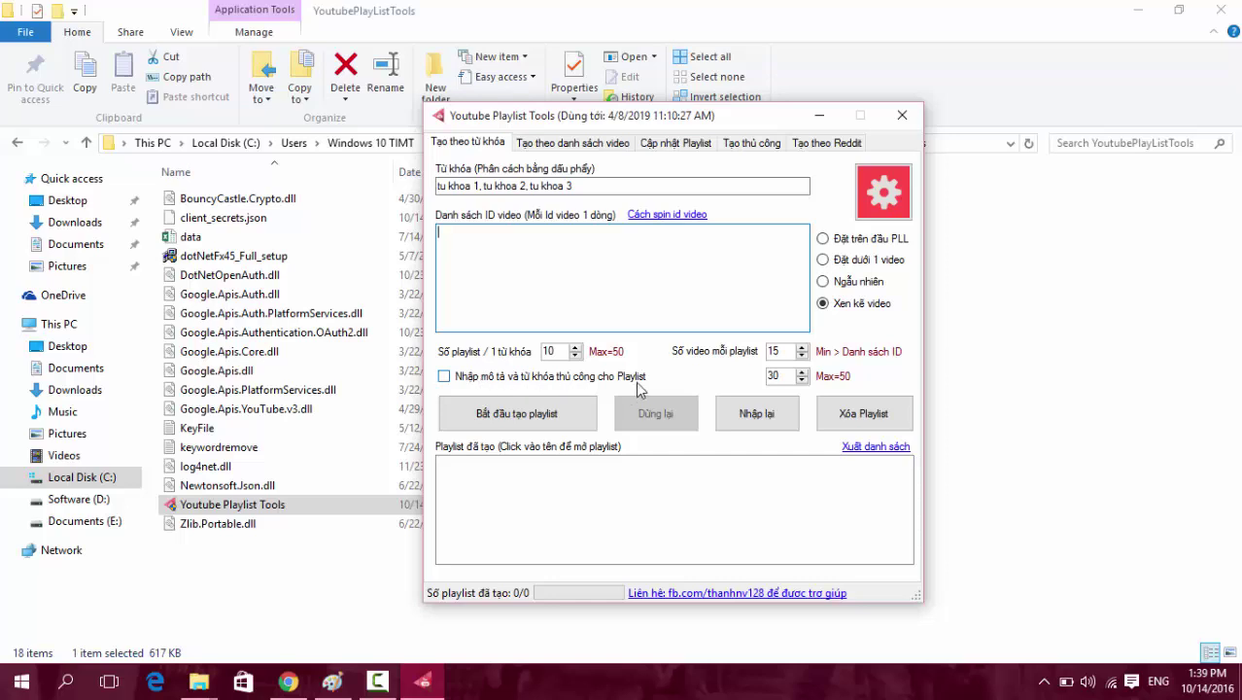
Enable manual playlist descriptions and keywords, cancel the Mô tả và từ khóa window, and return to the video ID list.
click(443, 376)
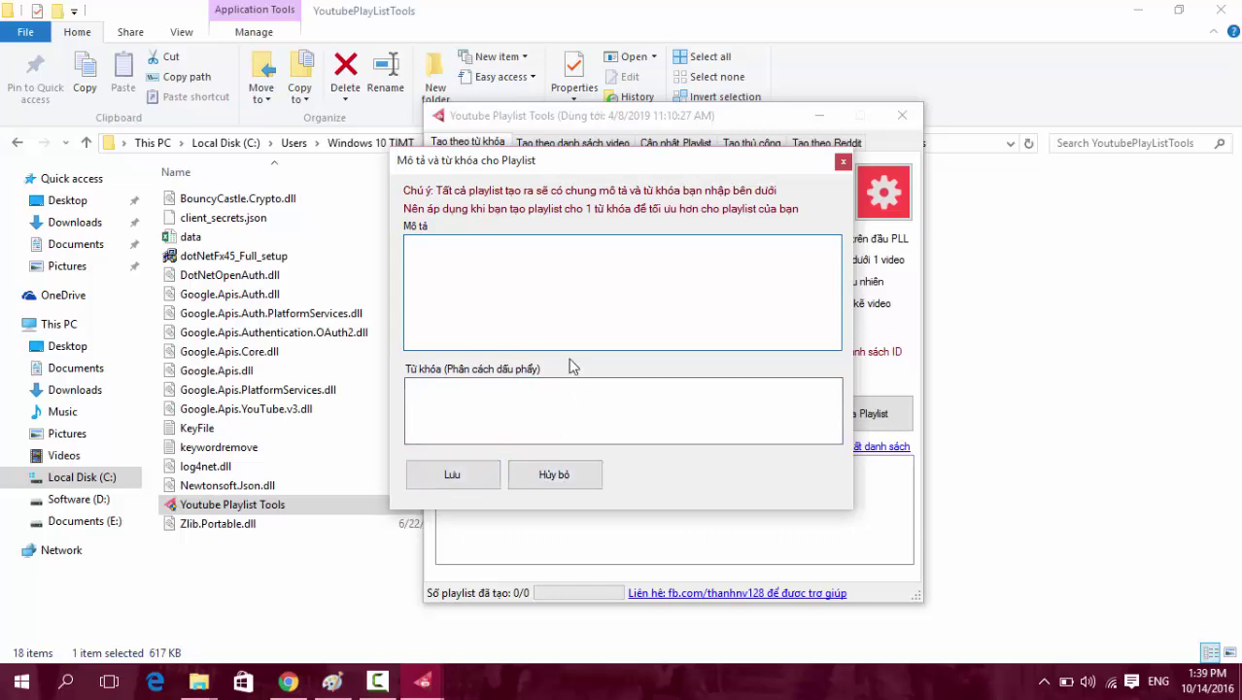
click(550, 477)
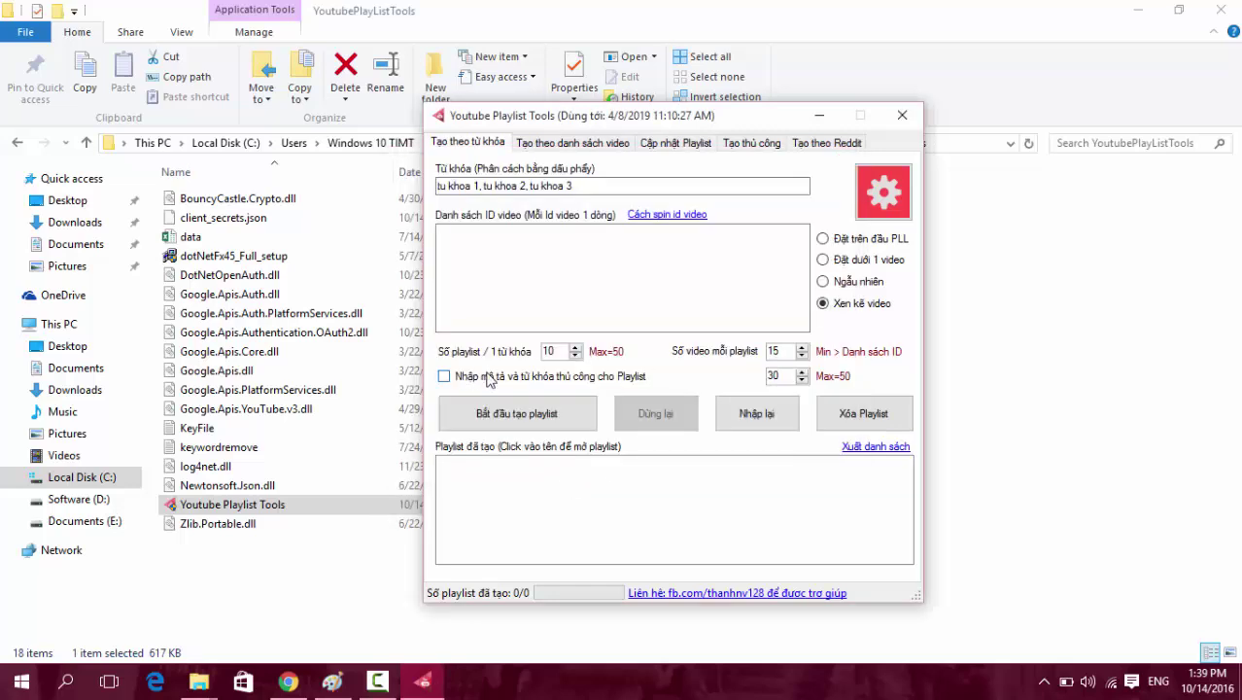
click(585, 279)
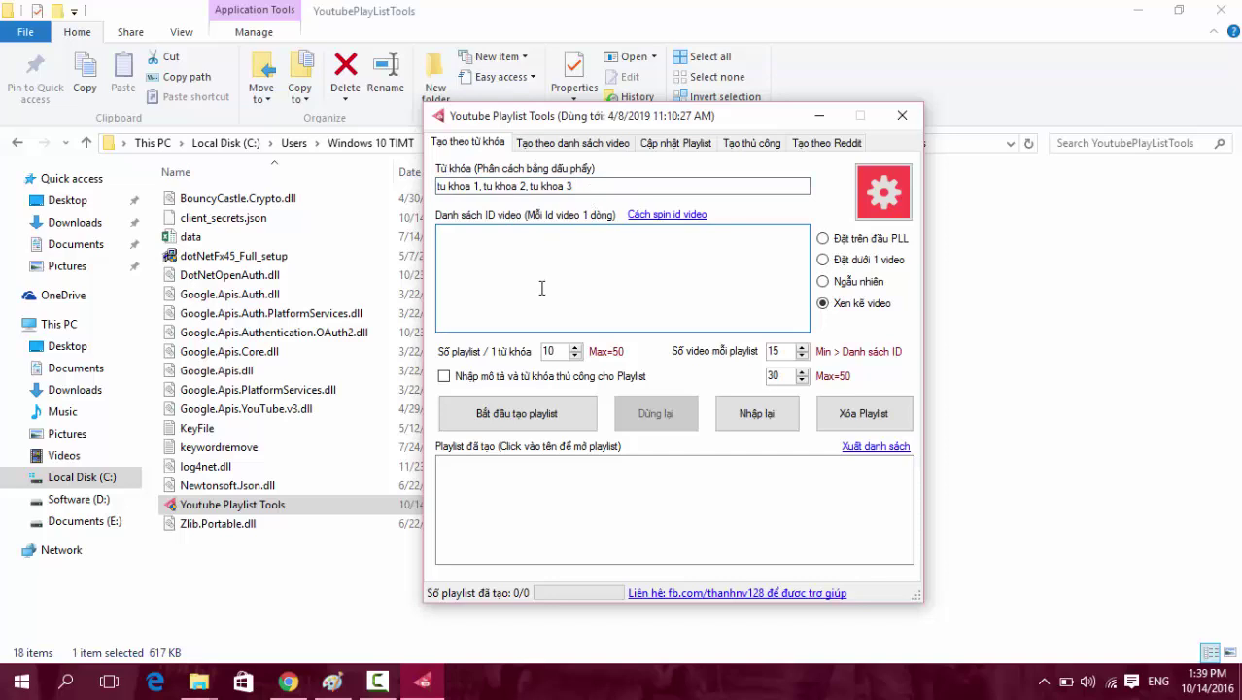
click(235, 225)
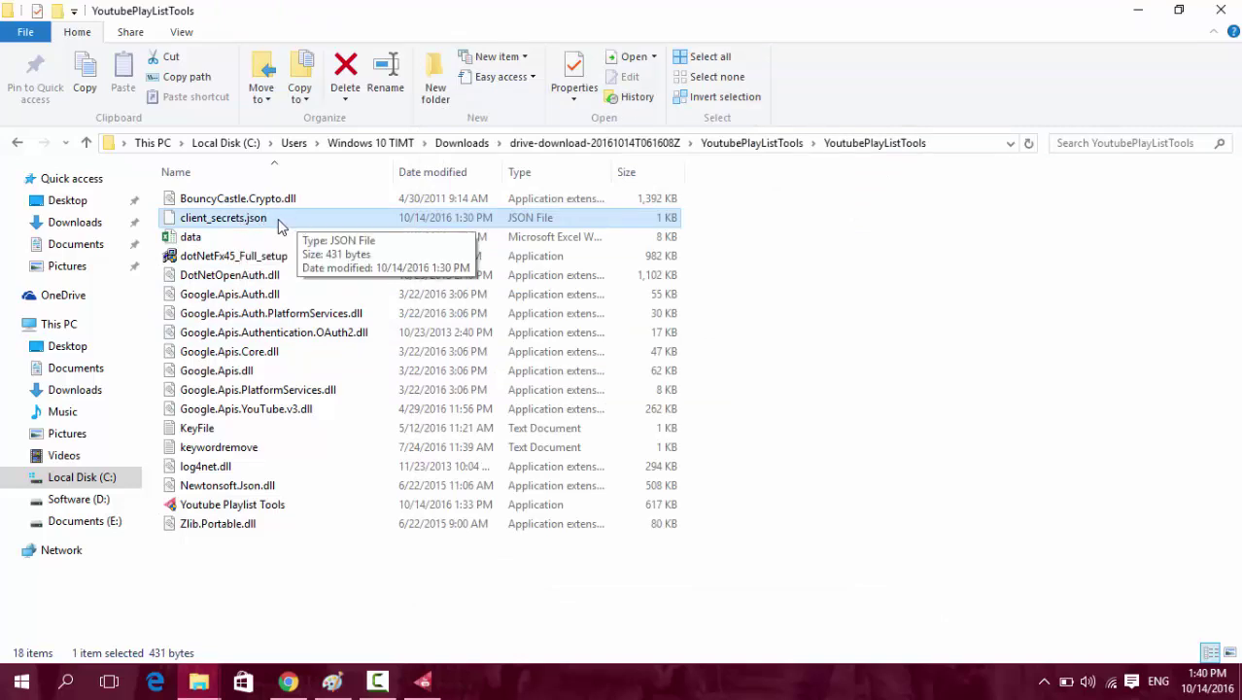
key(F2)
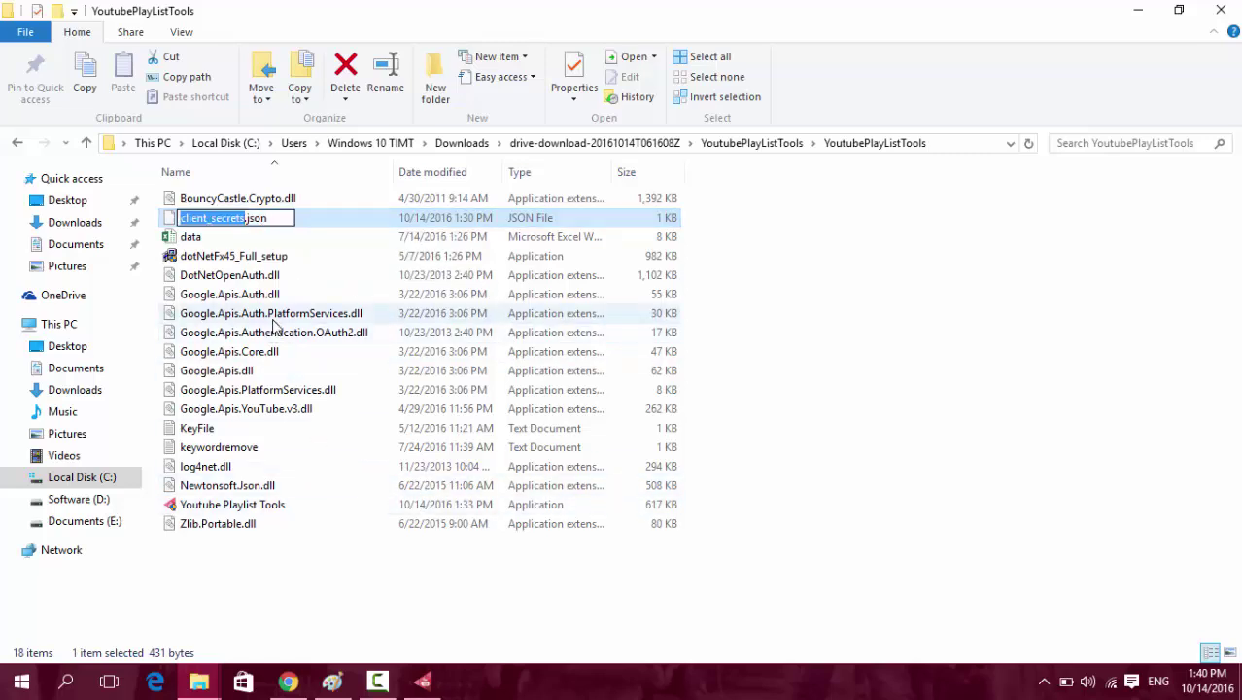
key(Return)
click(422, 680)
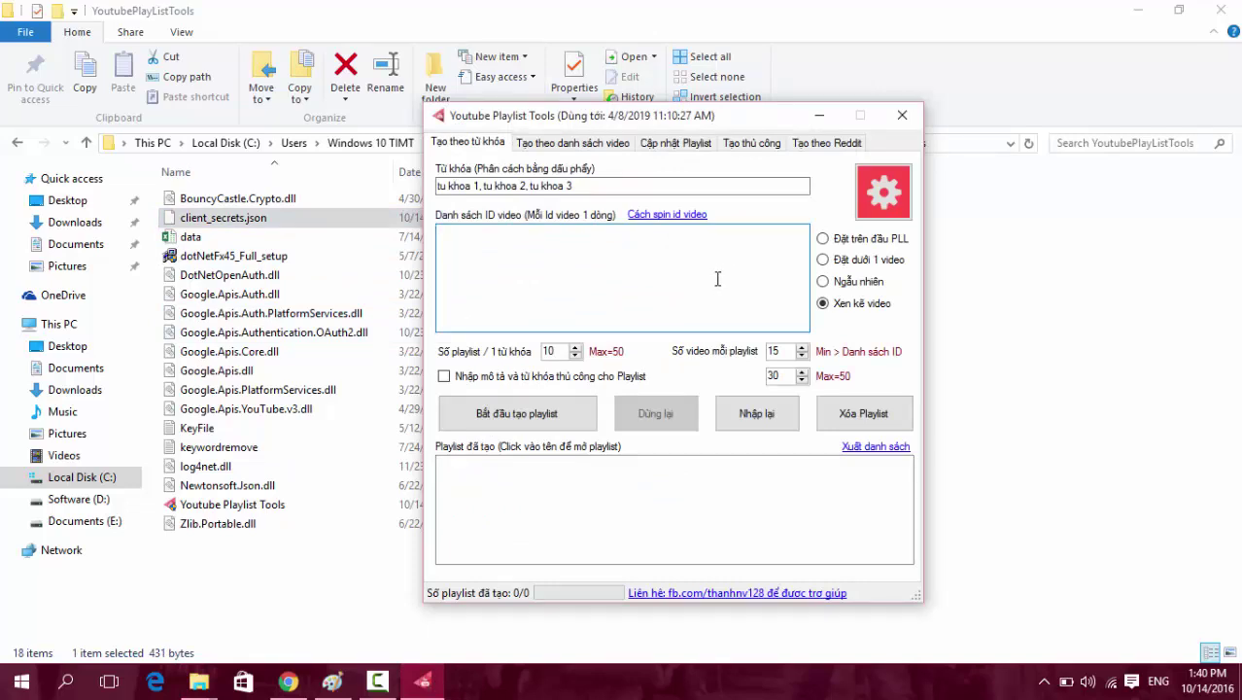
click(874, 425)
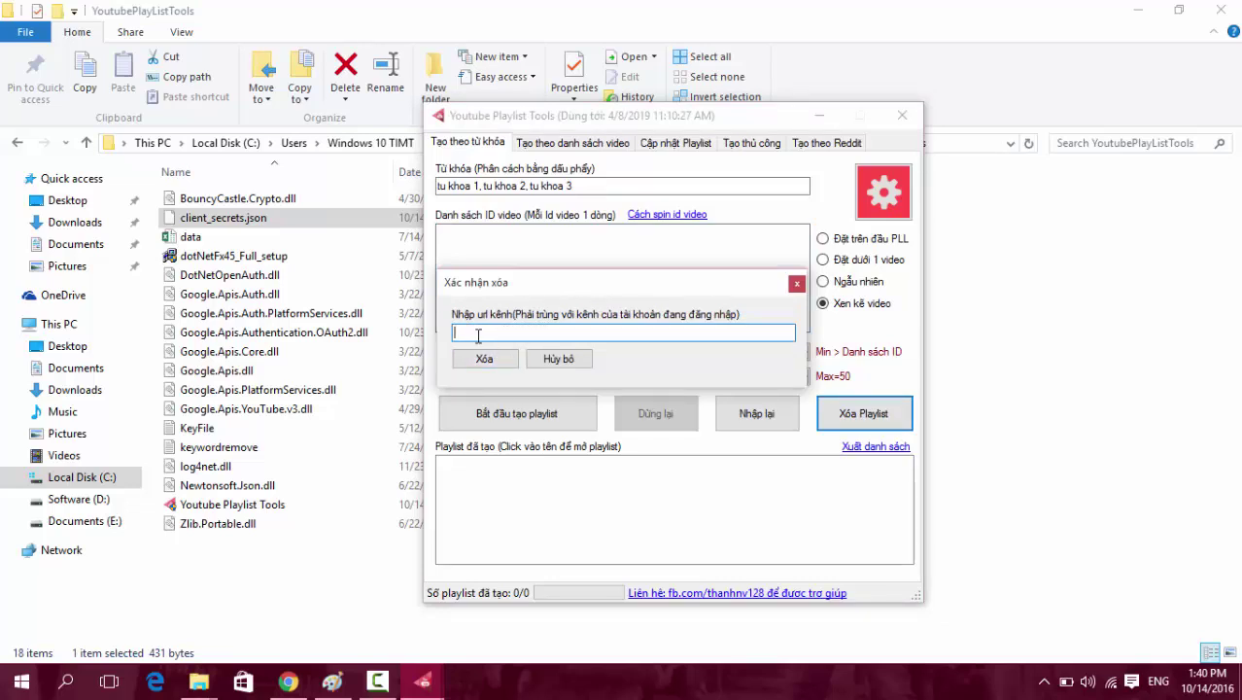
click(555, 359)
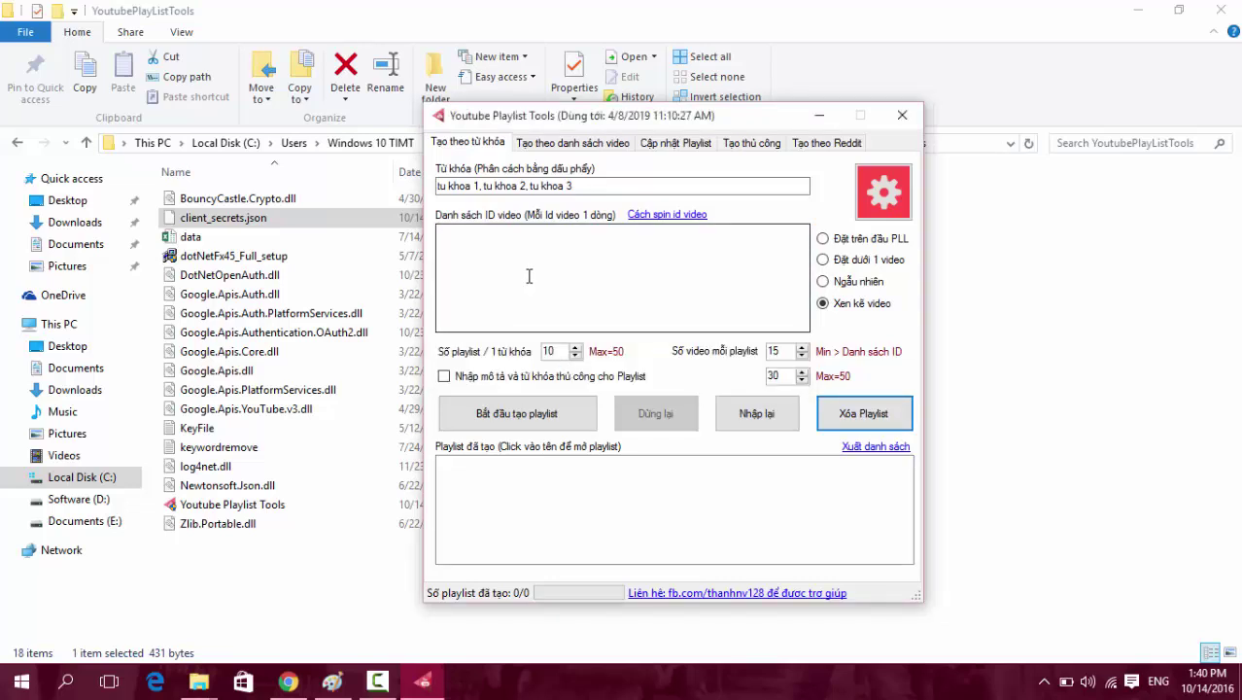
click(529, 276)
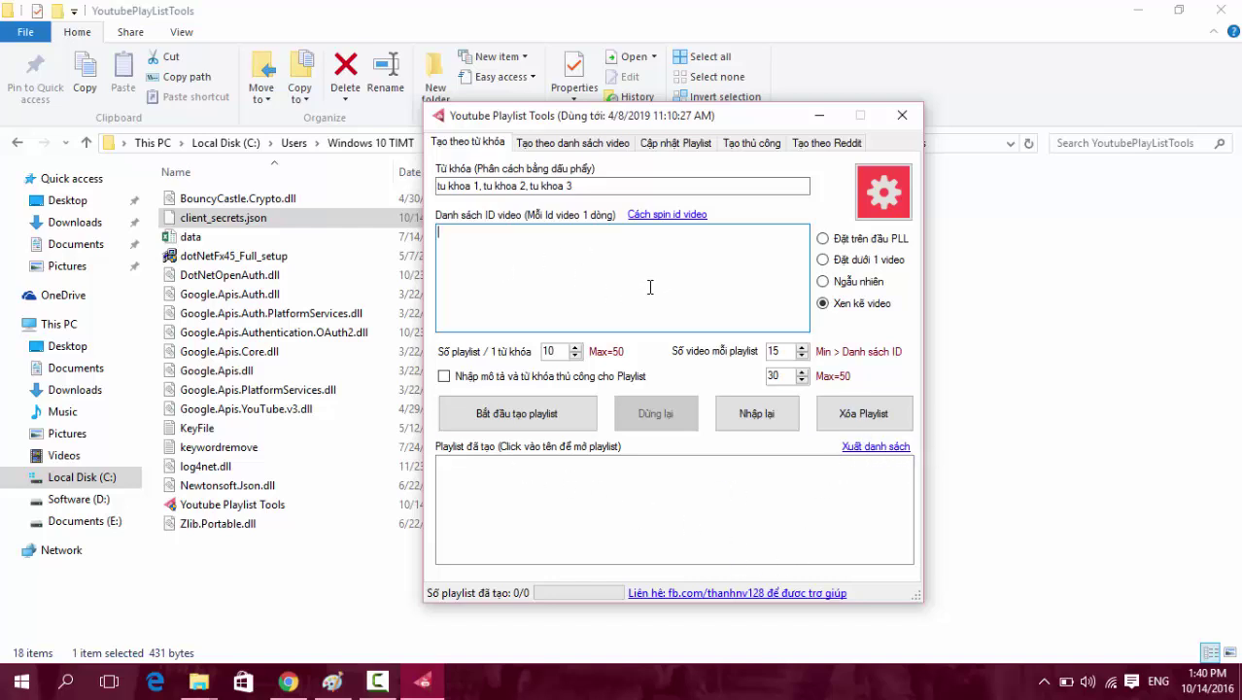
click(655, 246)
On the Tạo theo danh sách video tab, select the video ID GNRMeaz6QRI.
click(607, 145)
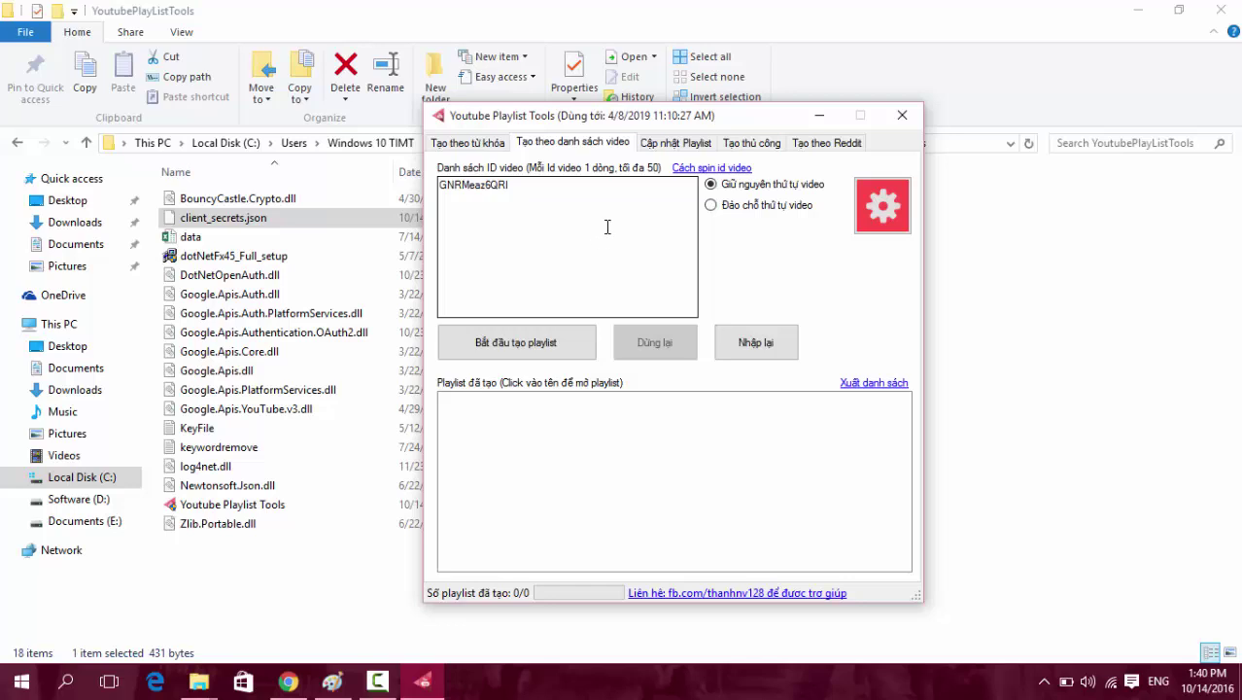
drag(602, 203, 398, 155)
click(584, 241)
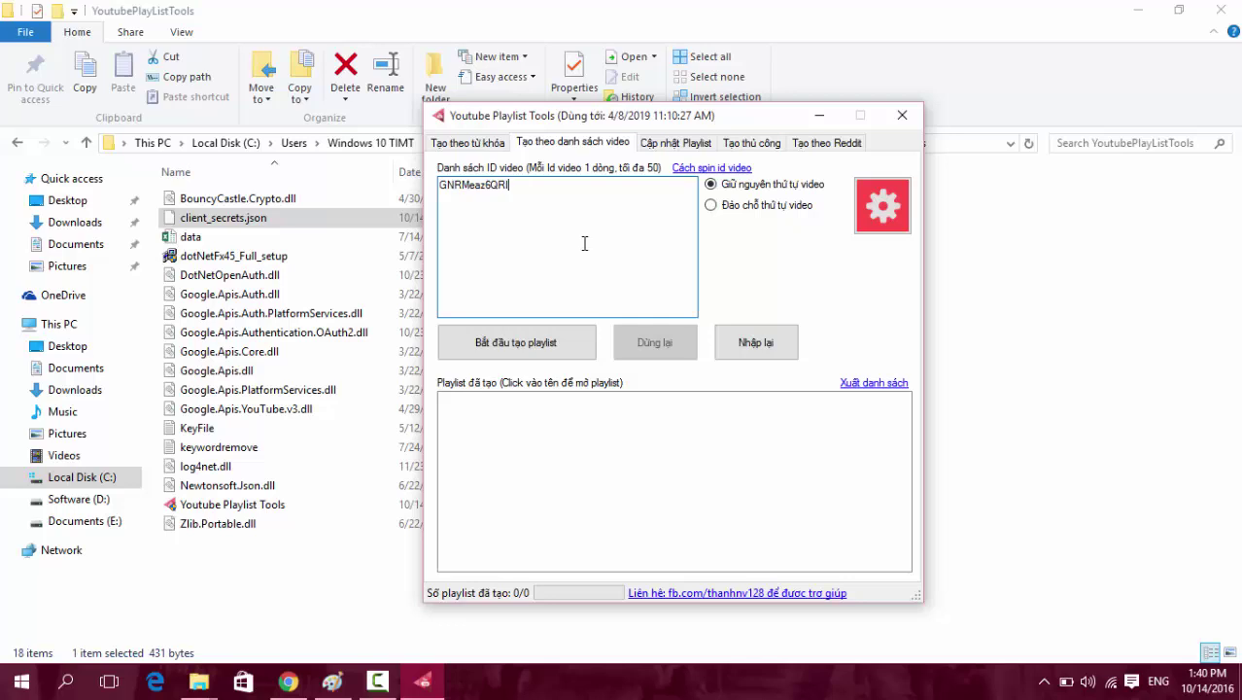
drag(537, 188, 380, 186)
click(522, 189)
drag(548, 193, 393, 192)
click(535, 191)
drag(563, 192, 393, 192)
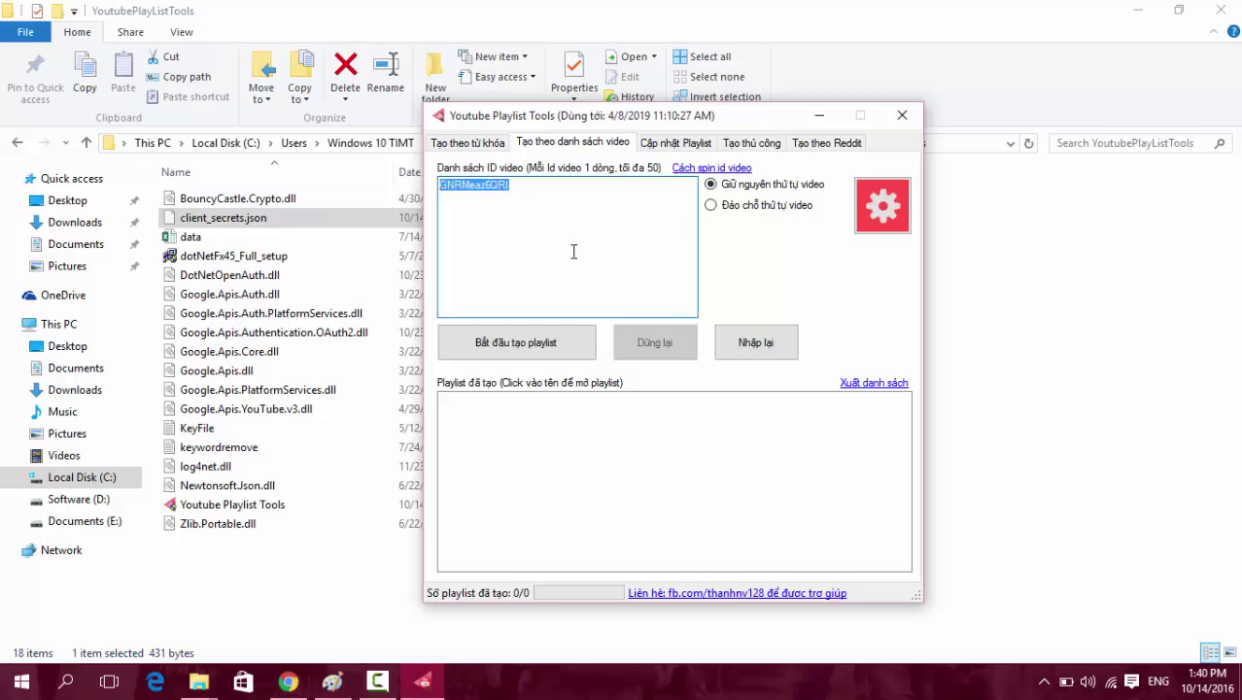
click(537, 188)
double_click(482, 193)
click(539, 216)
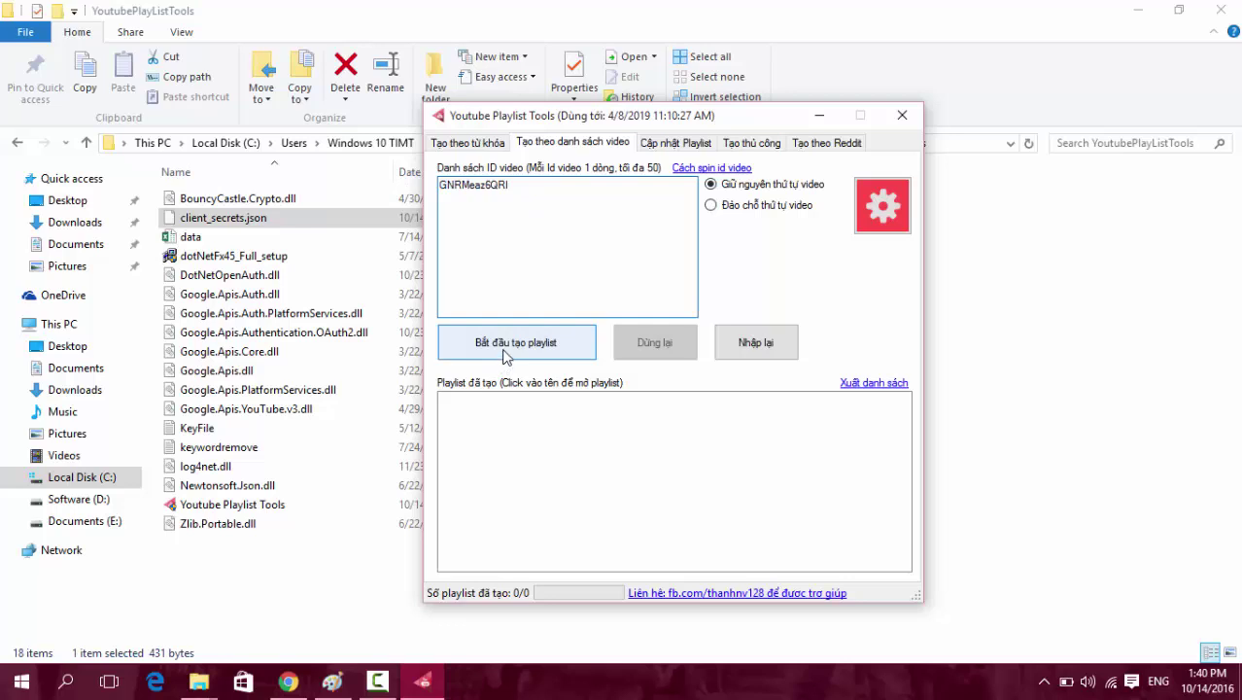
double_click(548, 186)
click(533, 198)
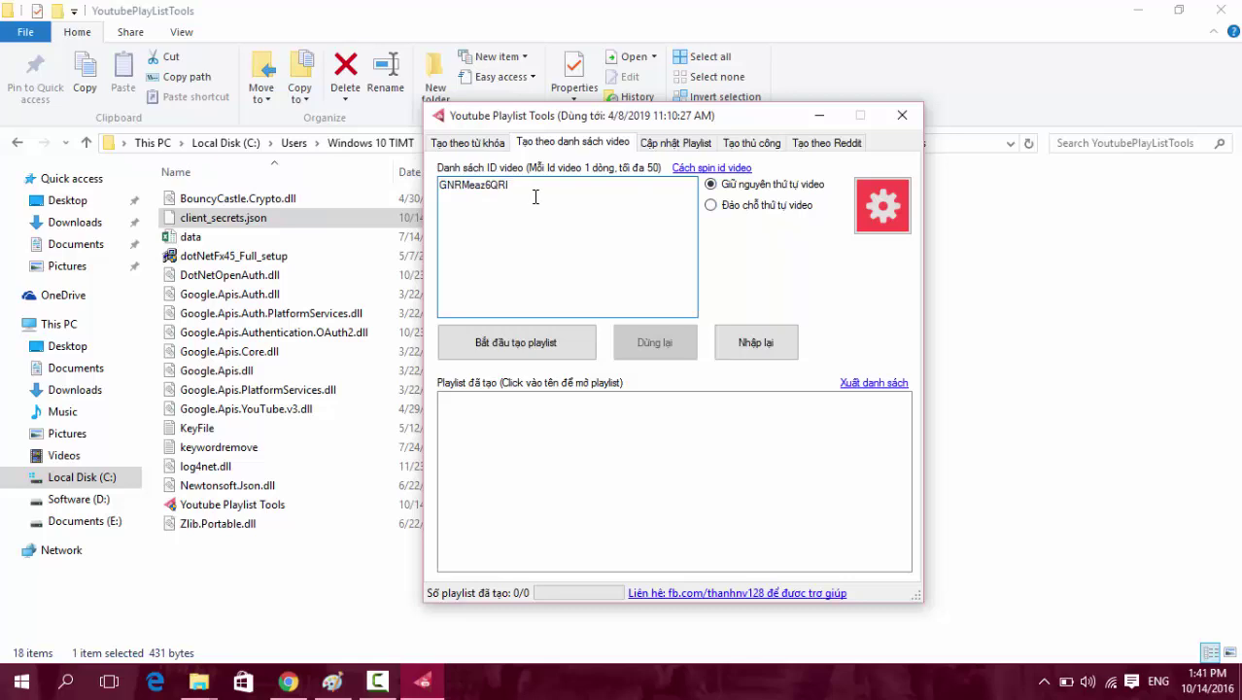
drag(548, 189, 358, 172)
click(513, 194)
drag(527, 191, 383, 177)
click(522, 204)
drag(568, 200, 352, 150)
click(560, 203)
Copy GNRMeaz6QRI and paste it onto new lines to repeat the ID down the list.
drag(540, 194, 411, 170)
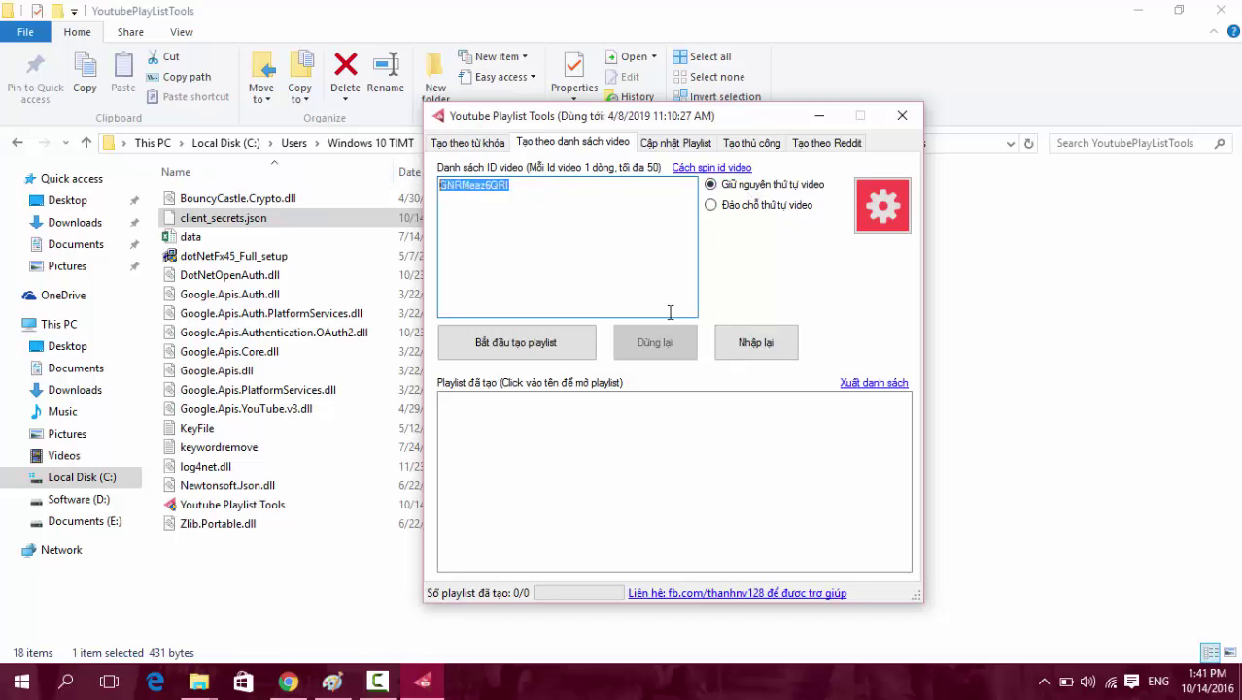
key(ctrl+c)
click(532, 188)
key(Return)
key(ctrl+v)
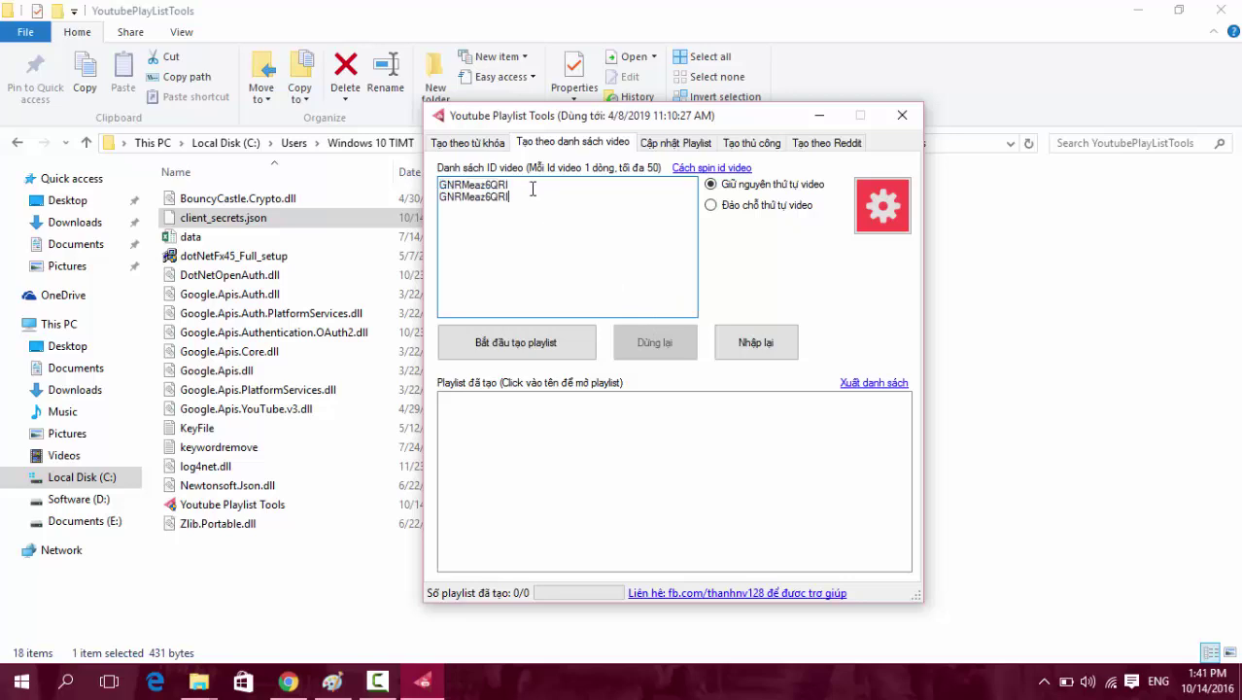
key(Return)
key(ctrl+v)
key(Return)
key(ctrl+v)
key(Return)
key(ctrl+v)
key(Return)
key(ctrl+v)
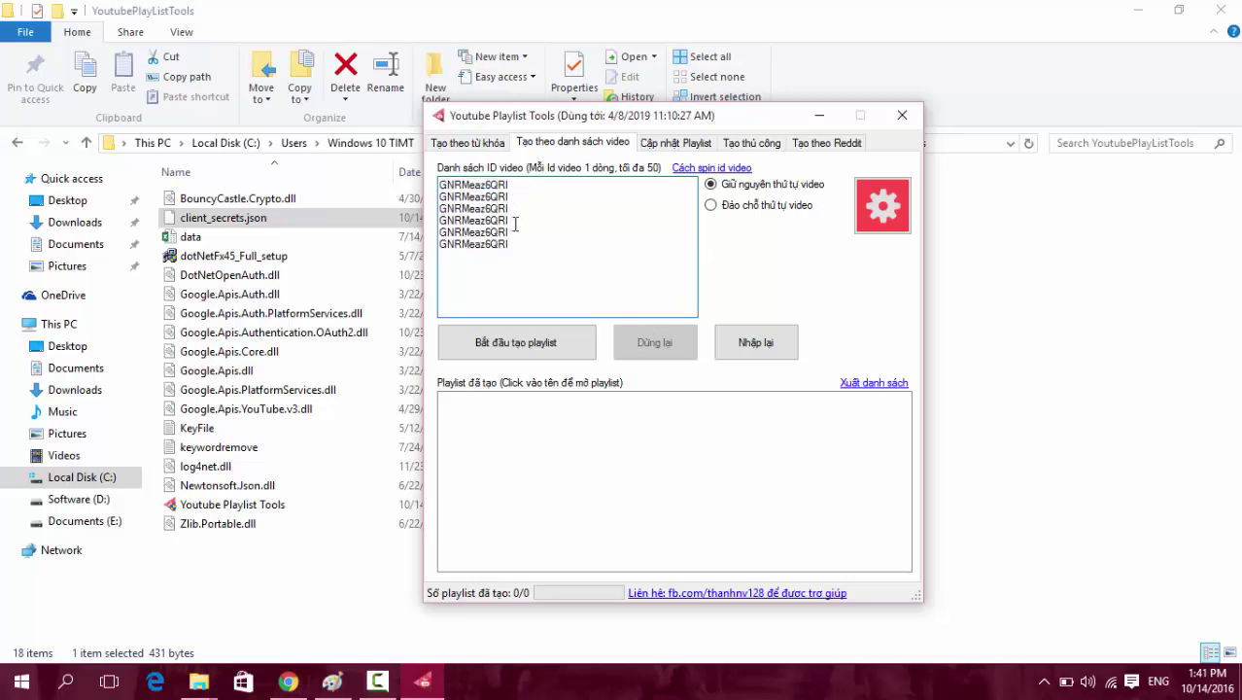
Choose Đảo chỗ thứ tự video for shuffled order, check the six ID lines, then open Cập nhật Playlist.
click(741, 206)
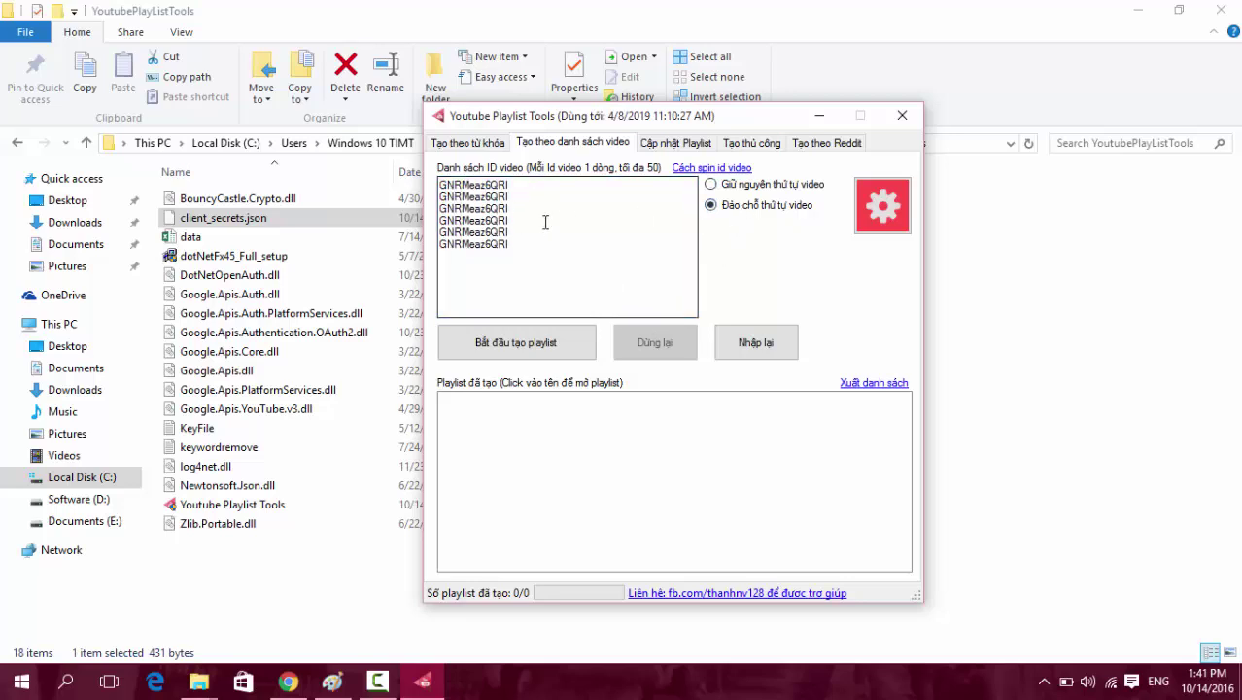
click(525, 186)
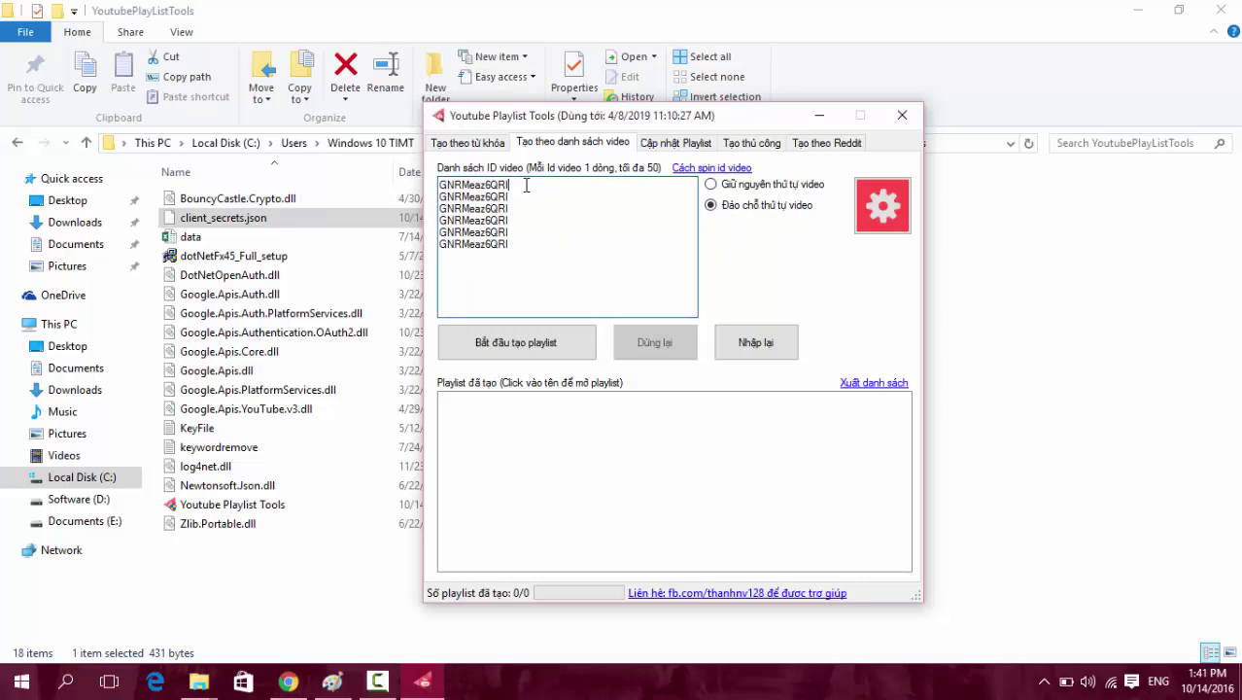
drag(525, 184, 388, 182)
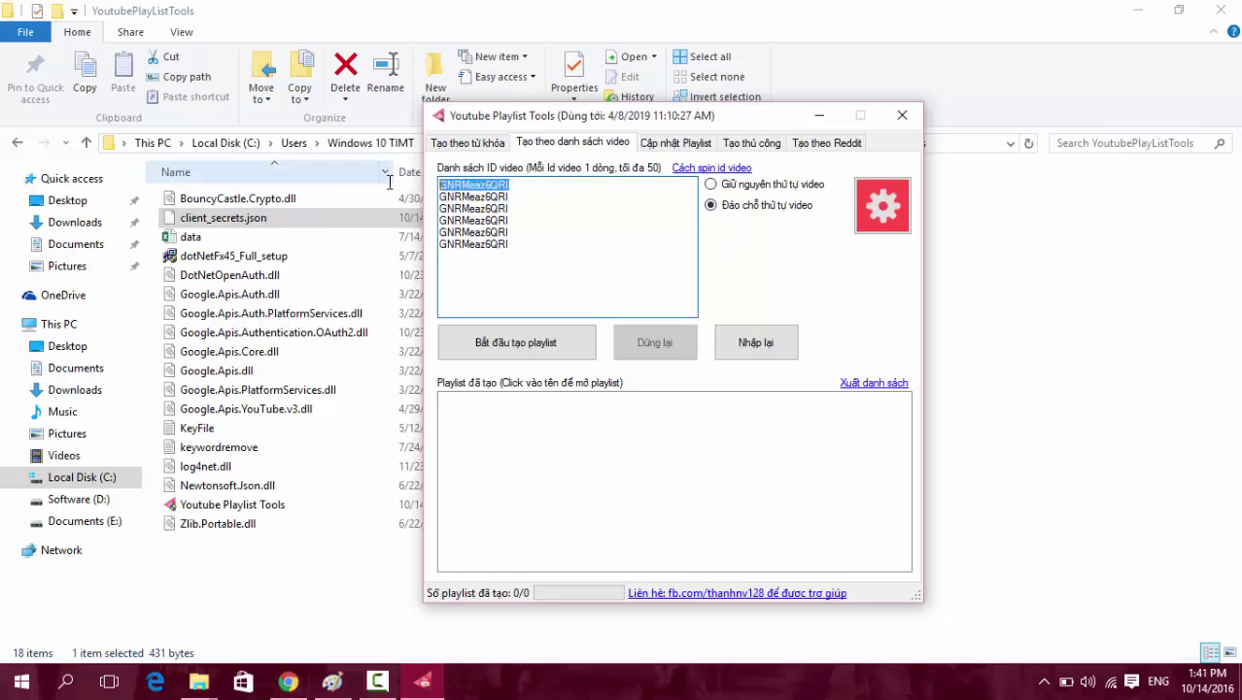
click(521, 244)
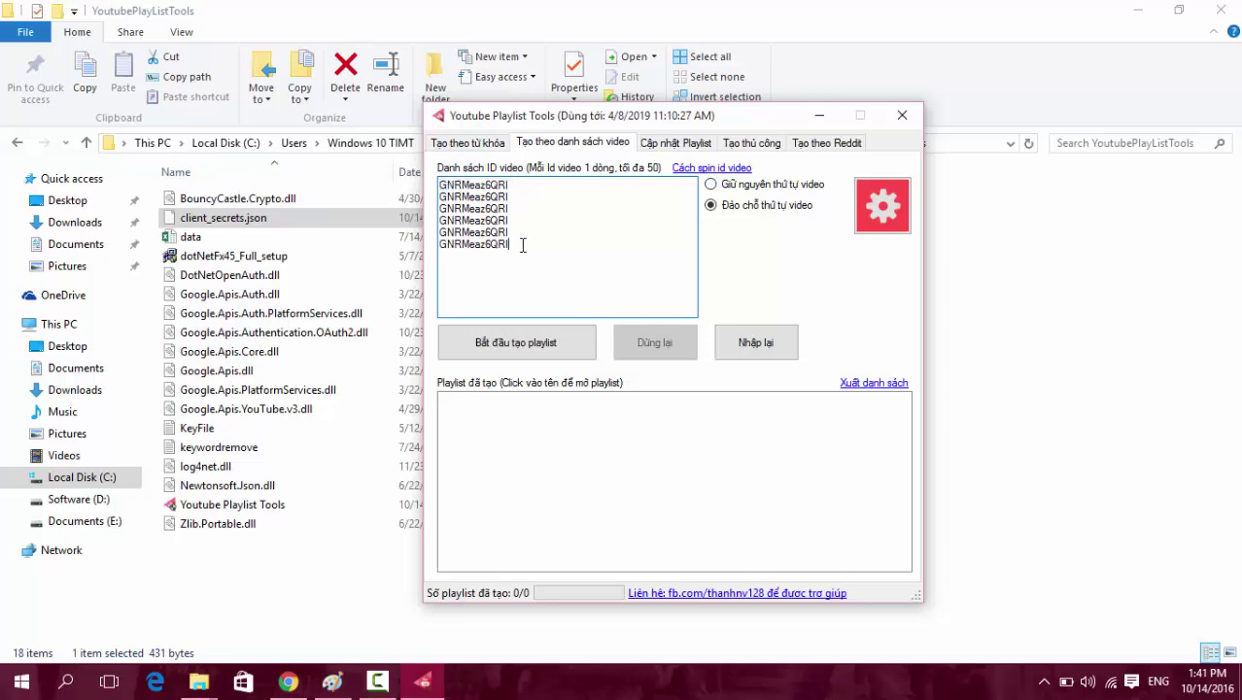
mouse_move(525, 243)
mouse_down()
mouse_move(589, 232)
mouse_move(539, 253)
mouse_up()
click(539, 253)
key(ctrl+a)
click(584, 260)
click(585, 233)
click(675, 144)
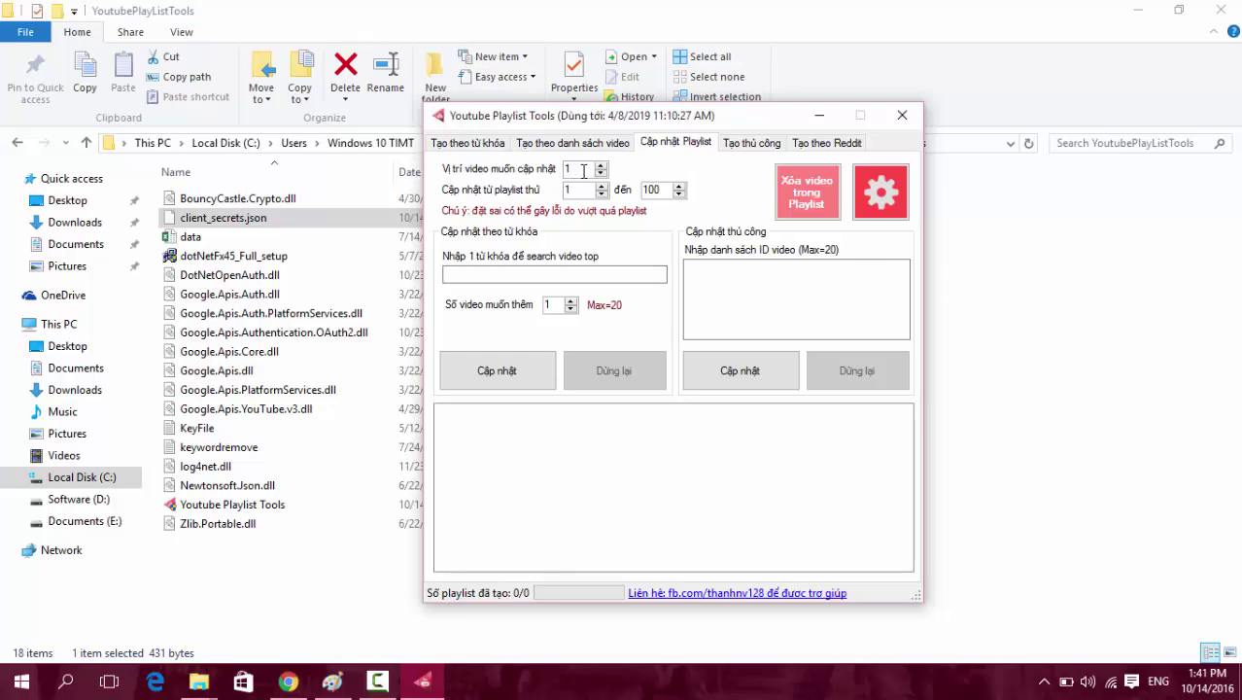
Set the playlist update range to end at playlist 1000.
drag(583, 170, 567, 170)
key(Tab)
click(669, 191)
text(0)
key(shift+Tab)
Enter spiderman as the search keyword under Cập nhật theo từ khóa.
click(498, 274)
text(g)
text(piderman)
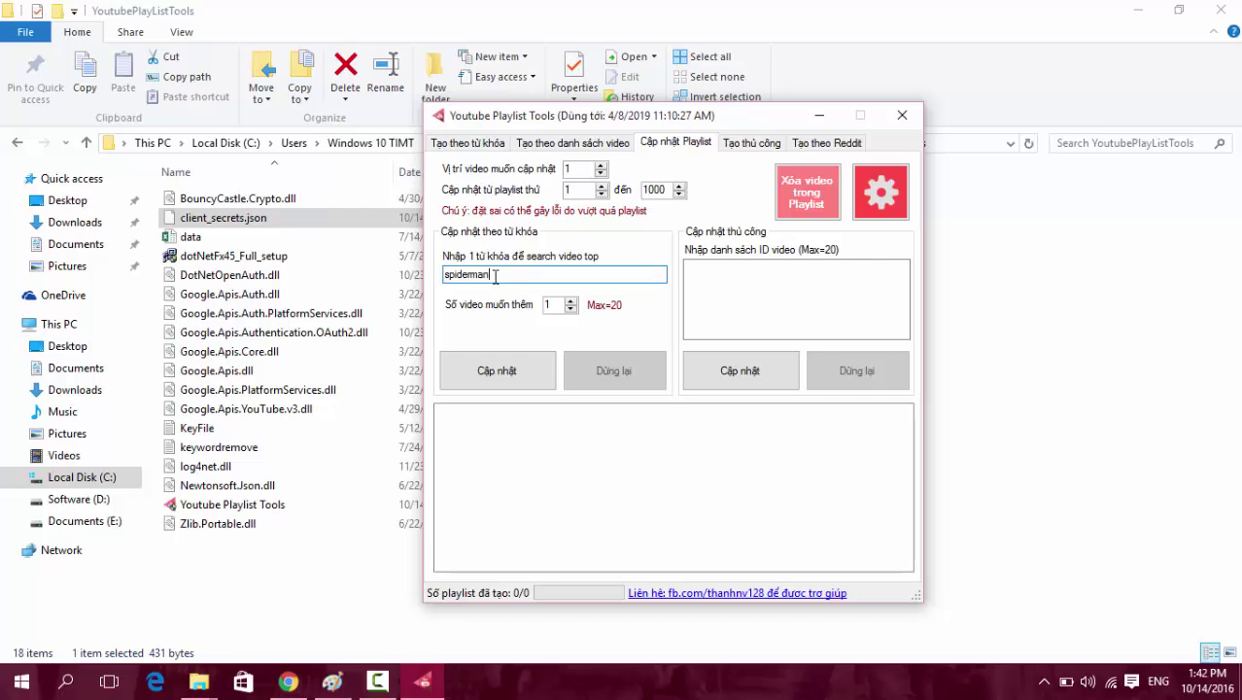
double_click(475, 276)
click(577, 169)
drag(480, 275, 444, 275)
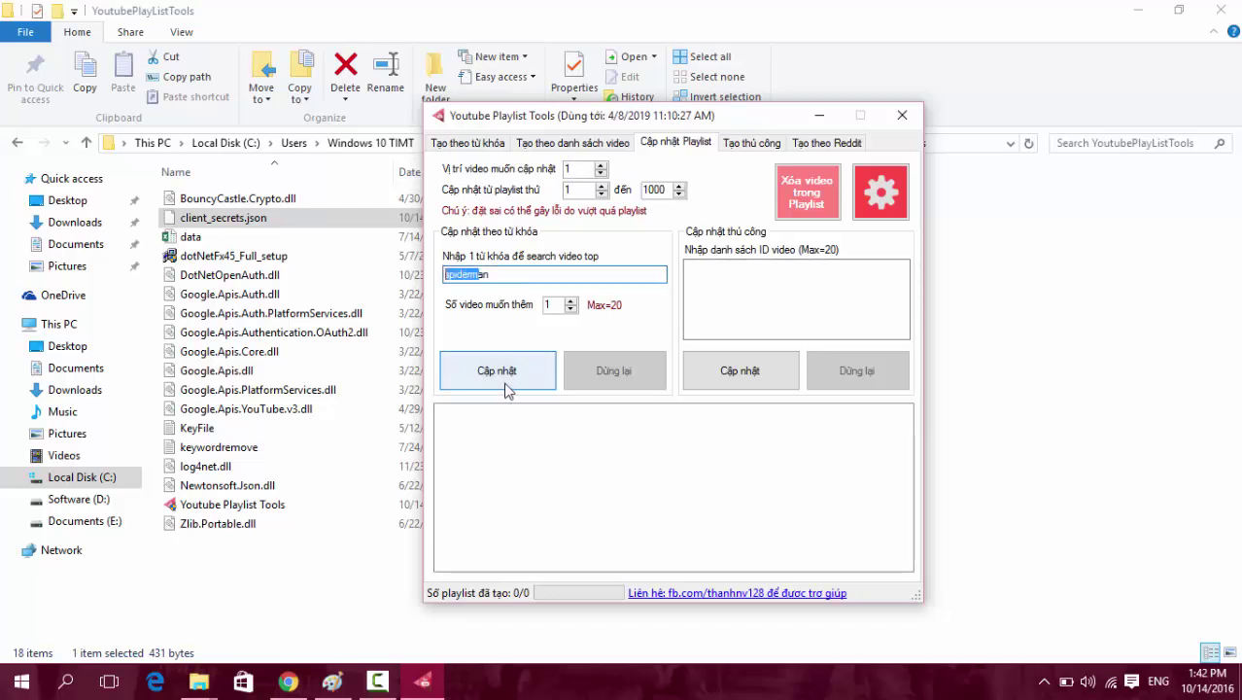
click(777, 297)
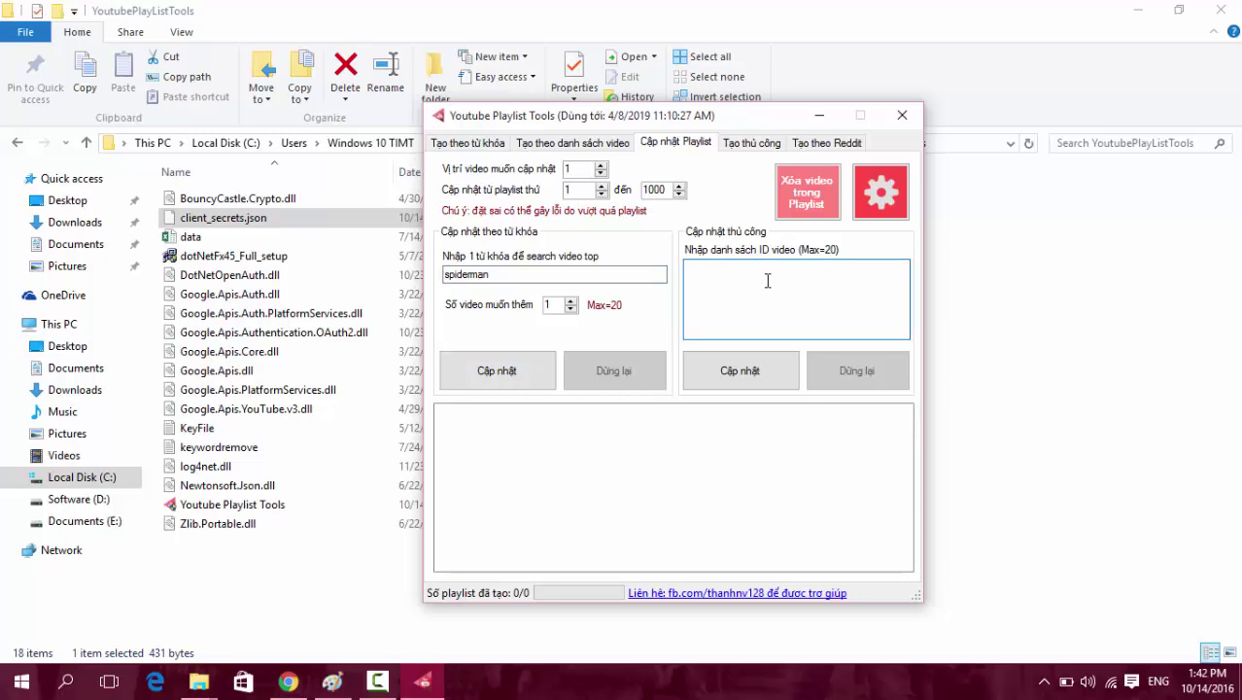
double_click(524, 280)
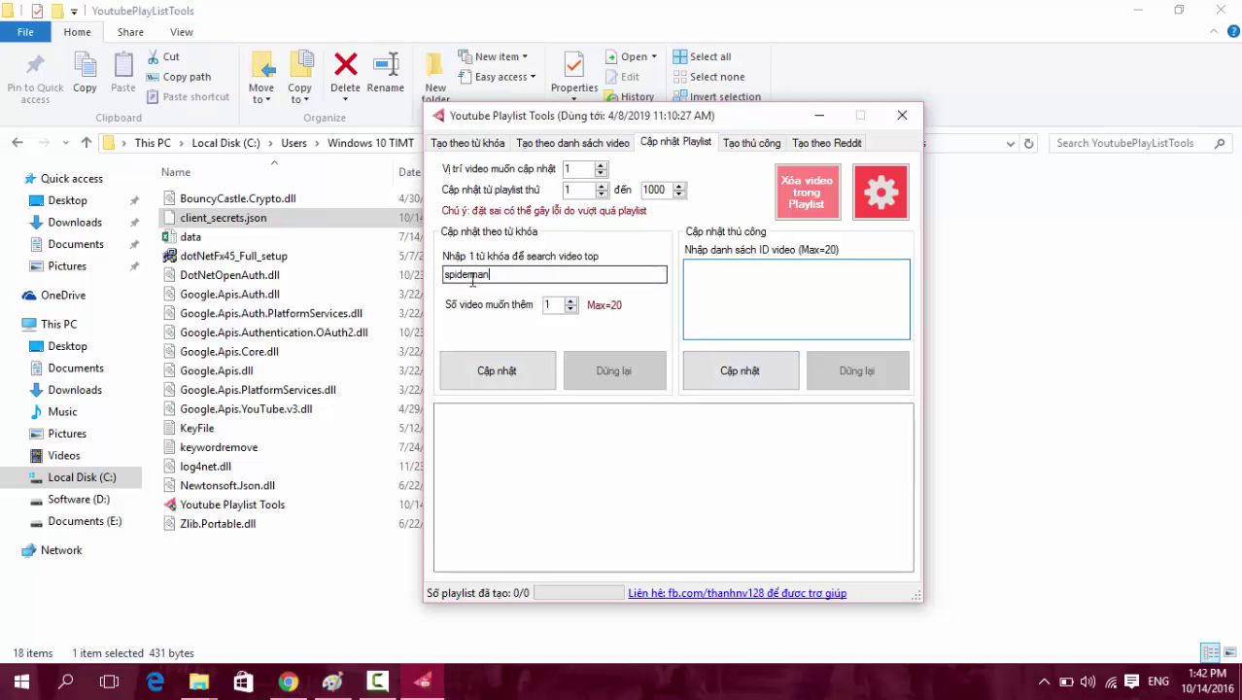
click(790, 295)
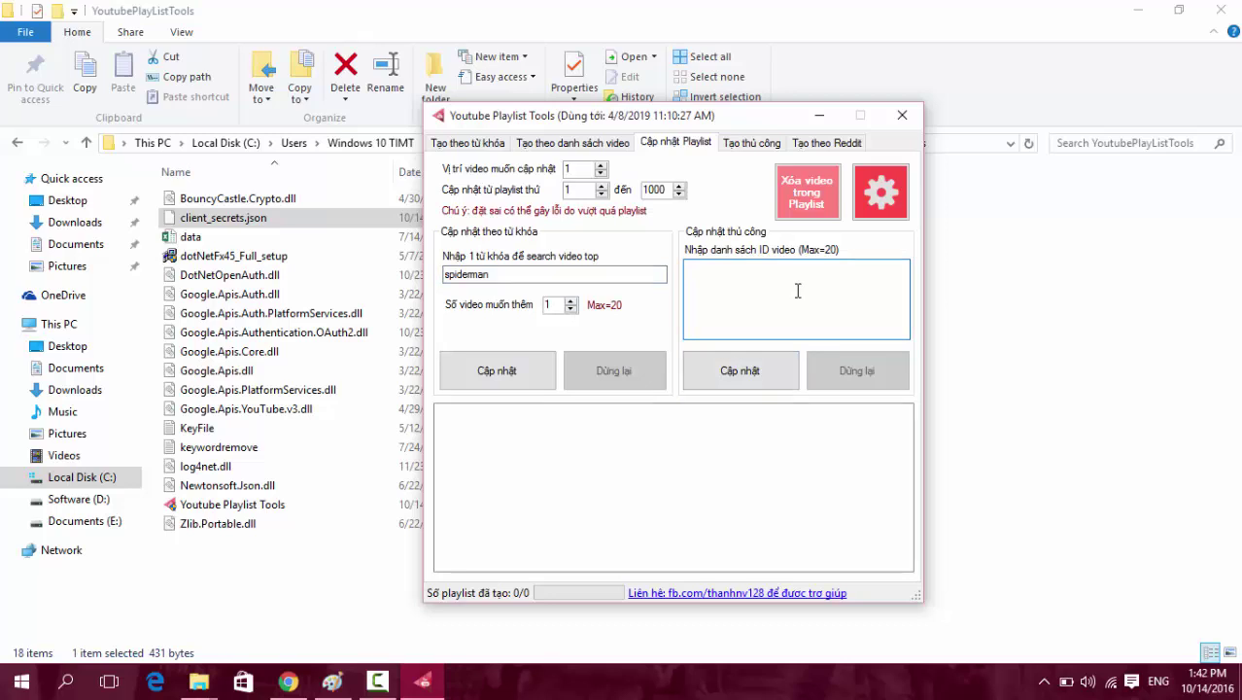
View the Xóa video trong Playlist window, close it, and switch to the Tạo thủ công tab.
click(809, 208)
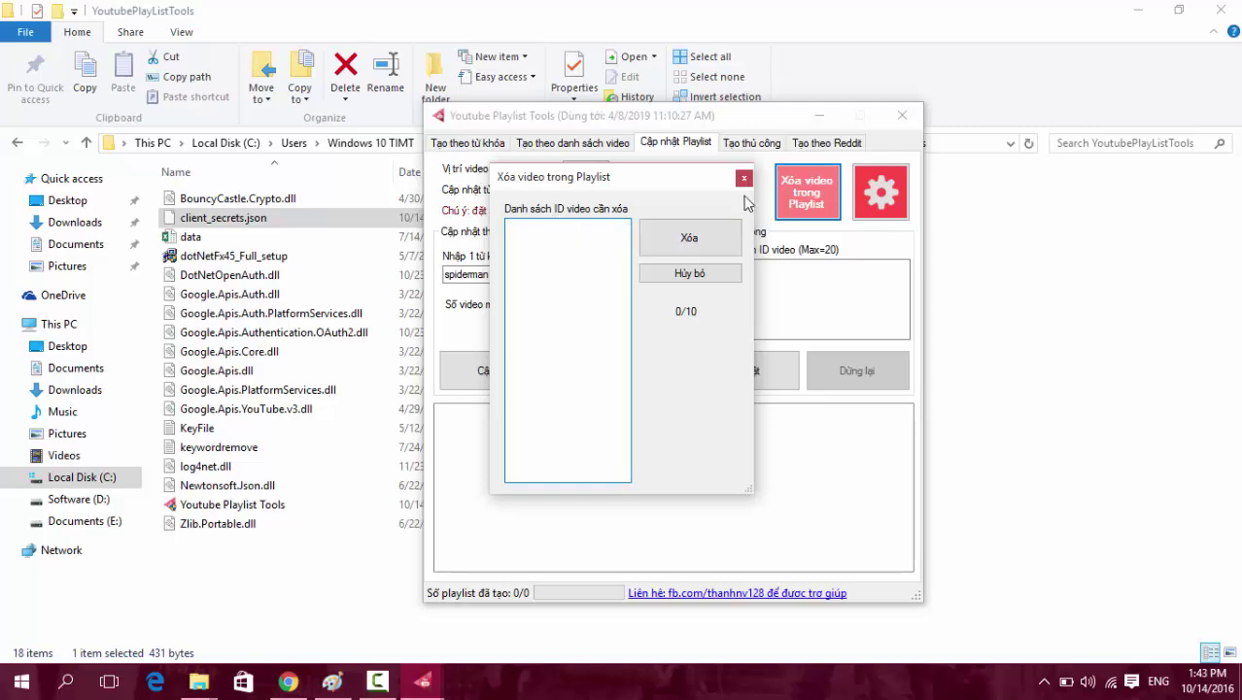
click(743, 180)
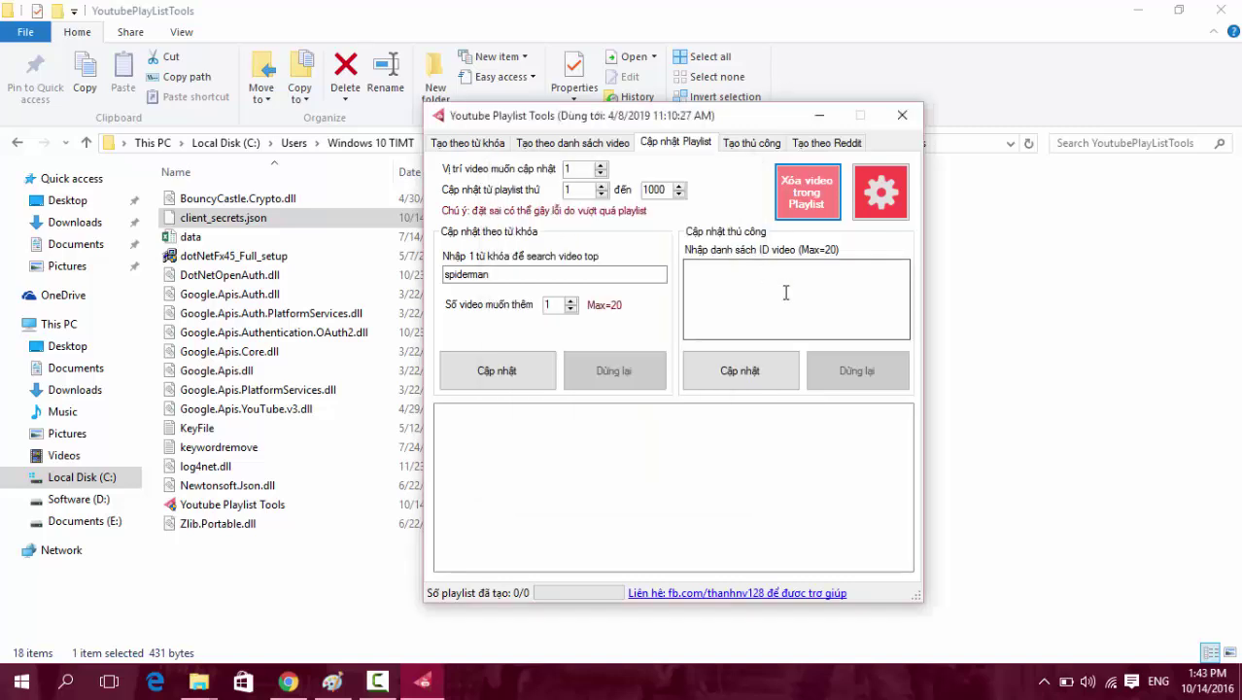
click(751, 143)
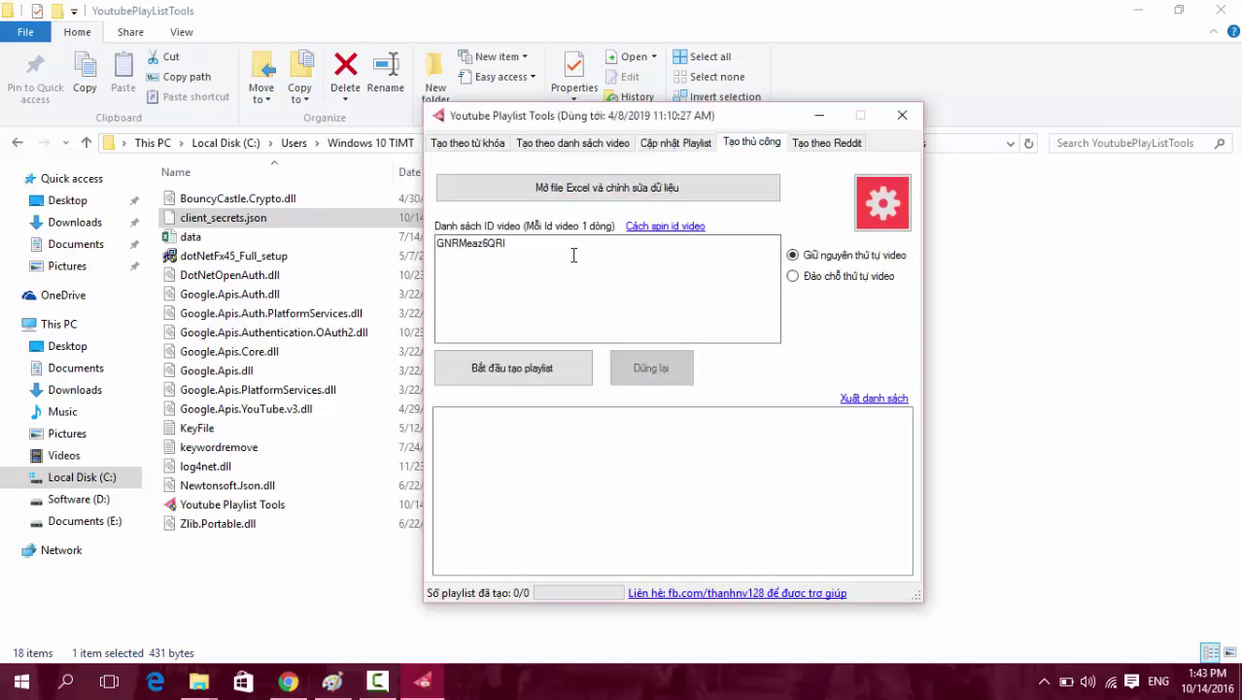
Select the listed video ID GNRMeaz6QRI, then open the playlist data file in Excel.
drag(573, 256, 413, 243)
click(546, 245)
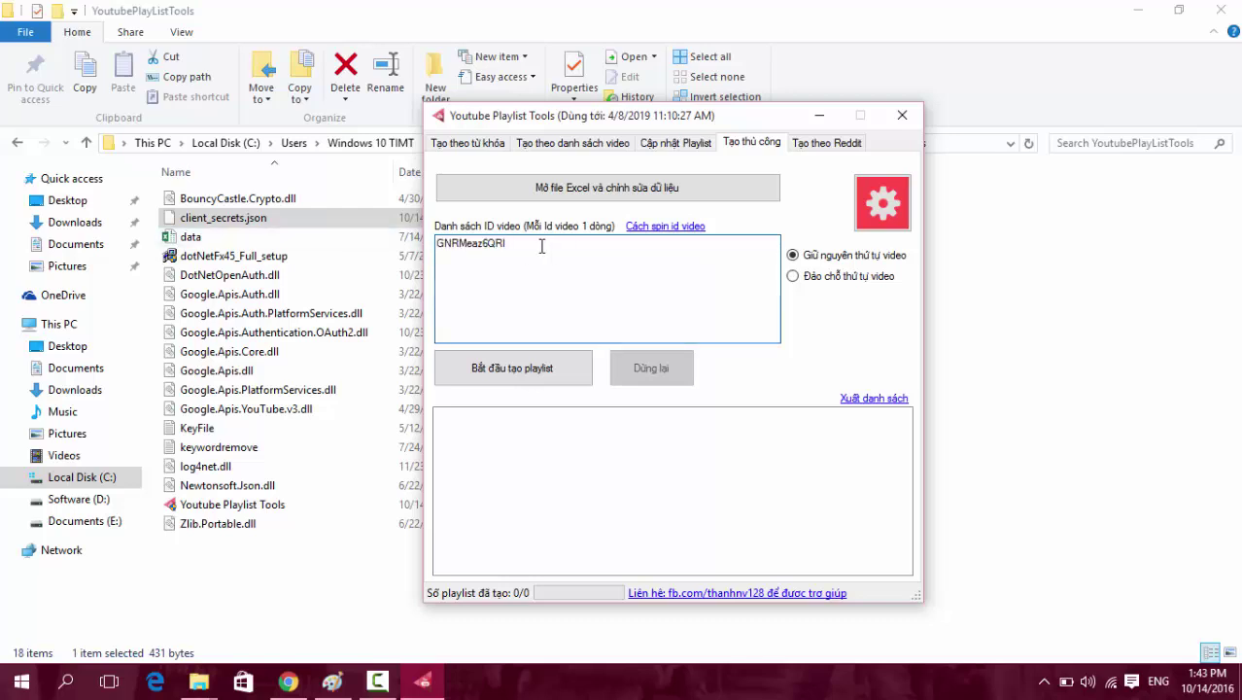
click(617, 194)
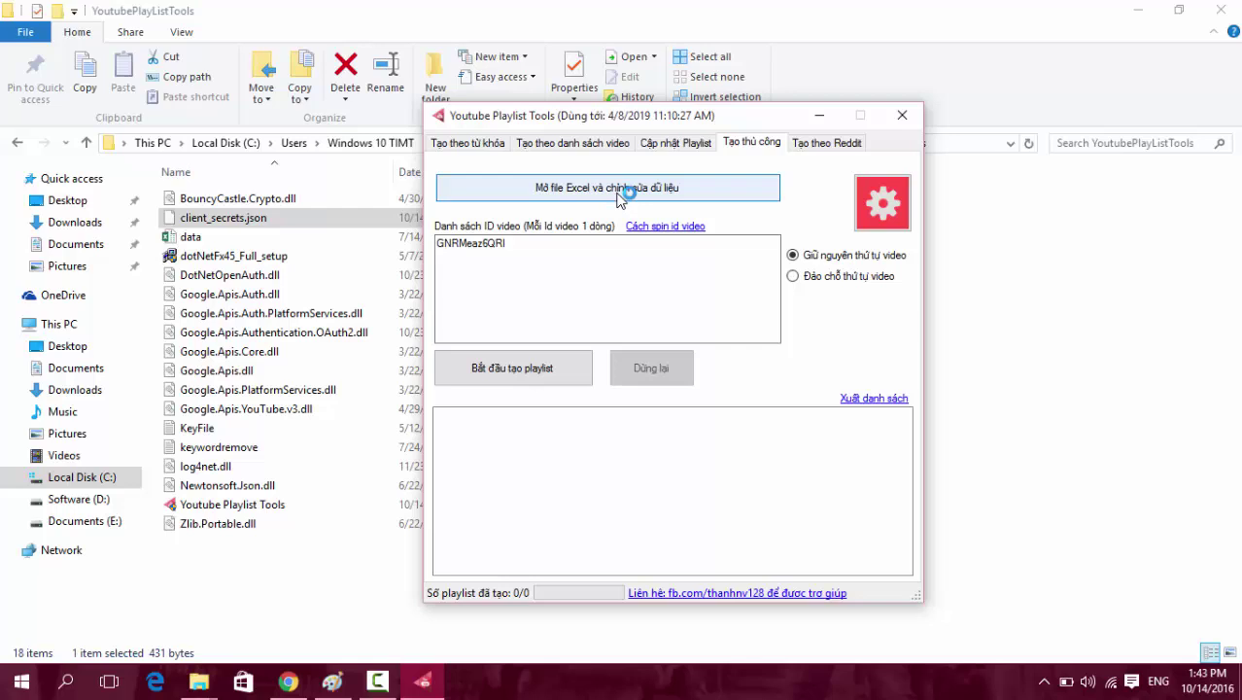
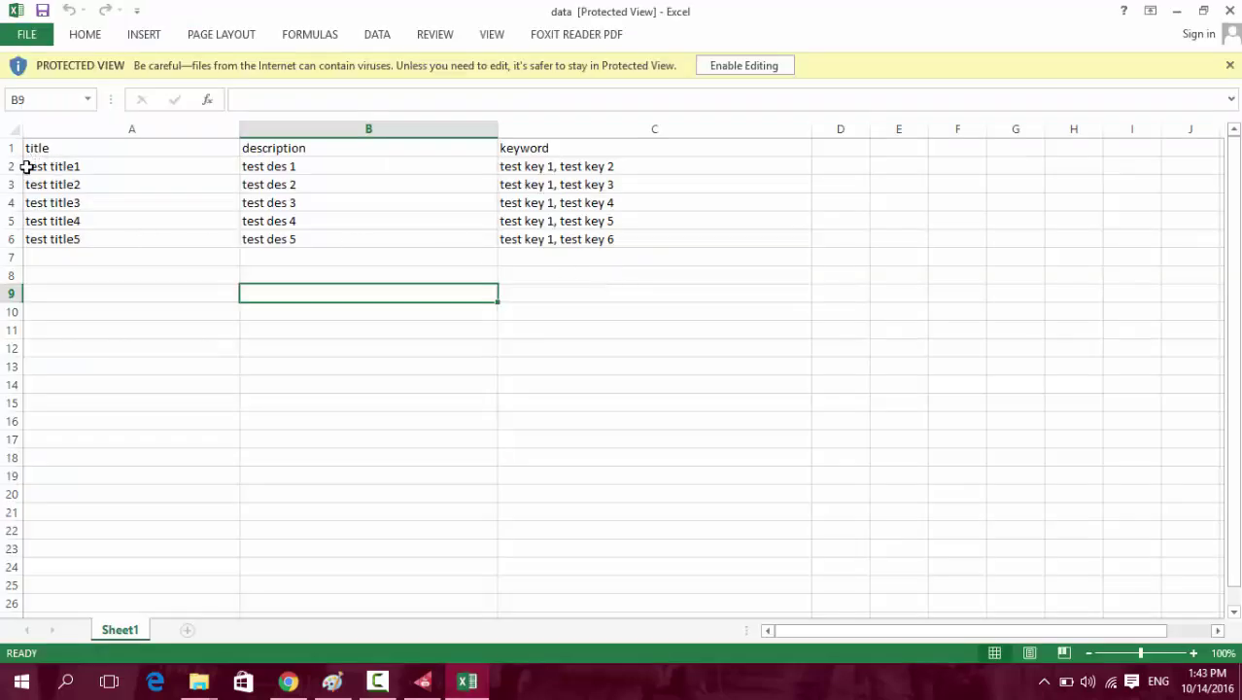
Review the titles, descriptions and keywords in rows 2 and 3 of the data sheet.
drag(36, 167, 535, 242)
click(44, 166)
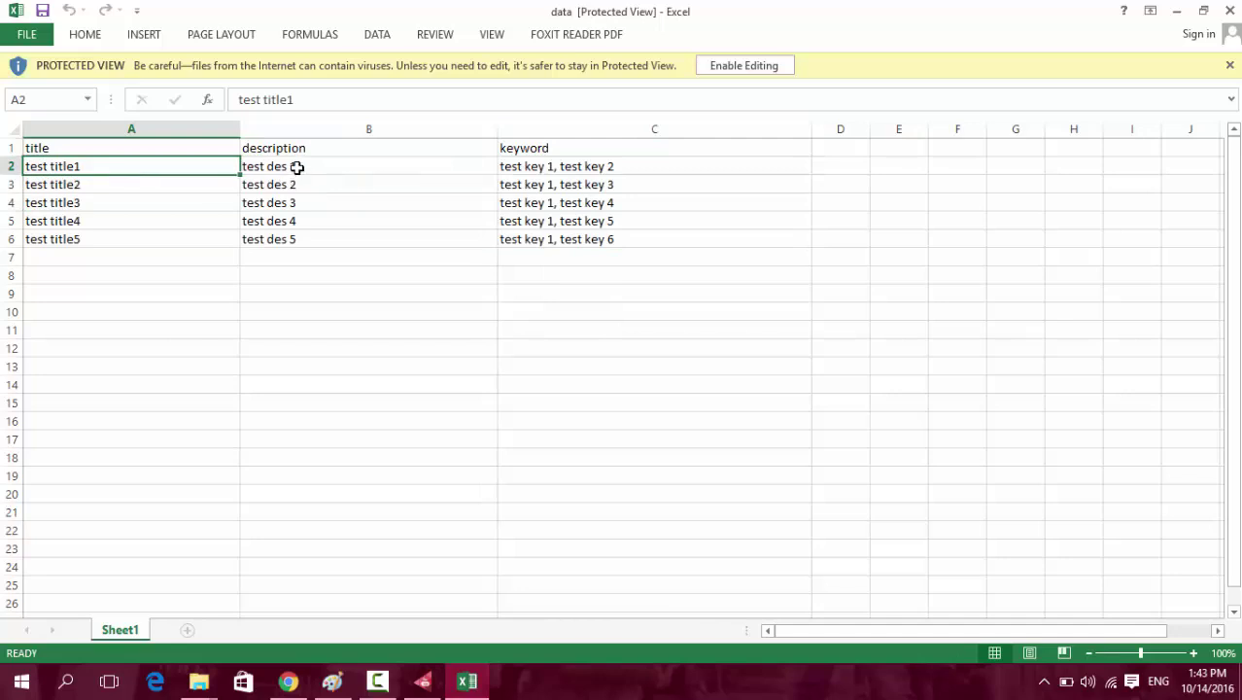
click(293, 167)
click(533, 170)
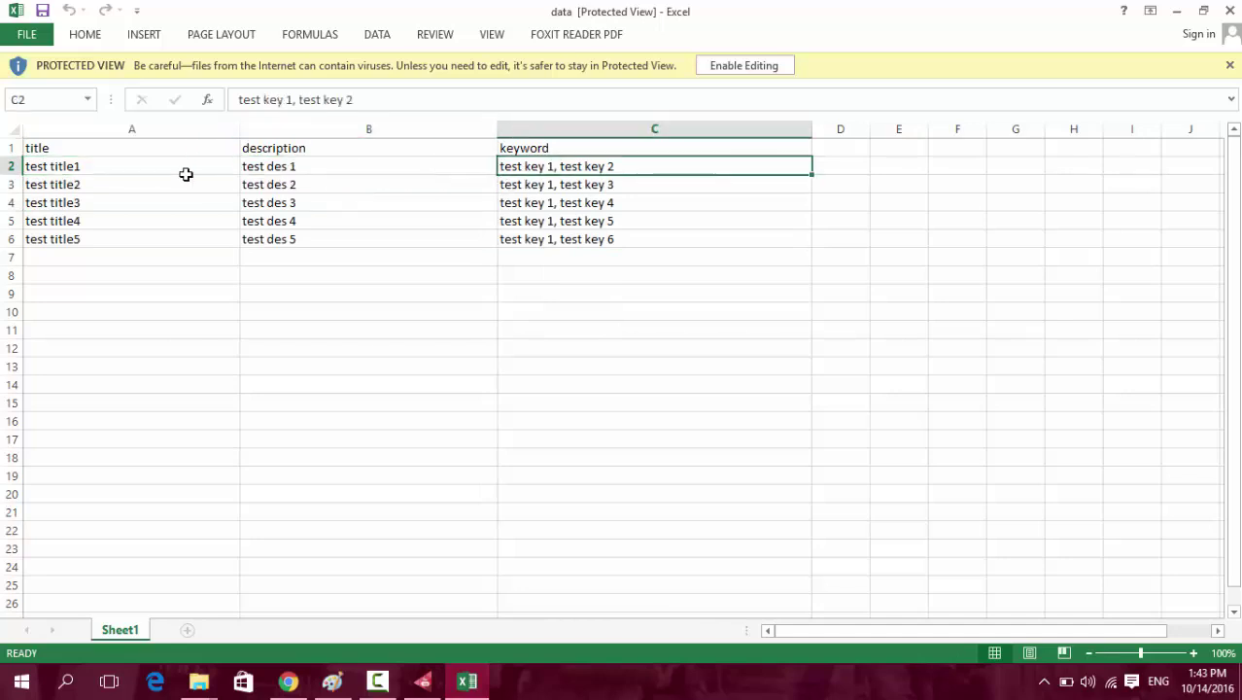
click(84, 191)
click(268, 185)
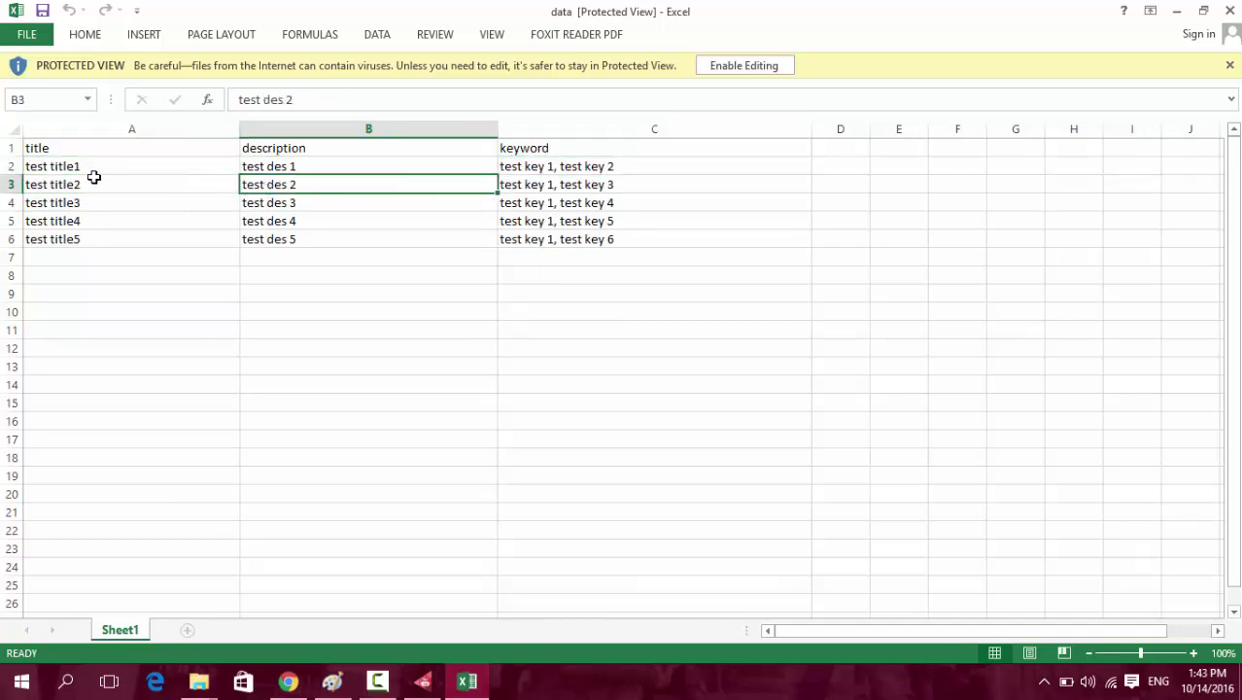
click(76, 168)
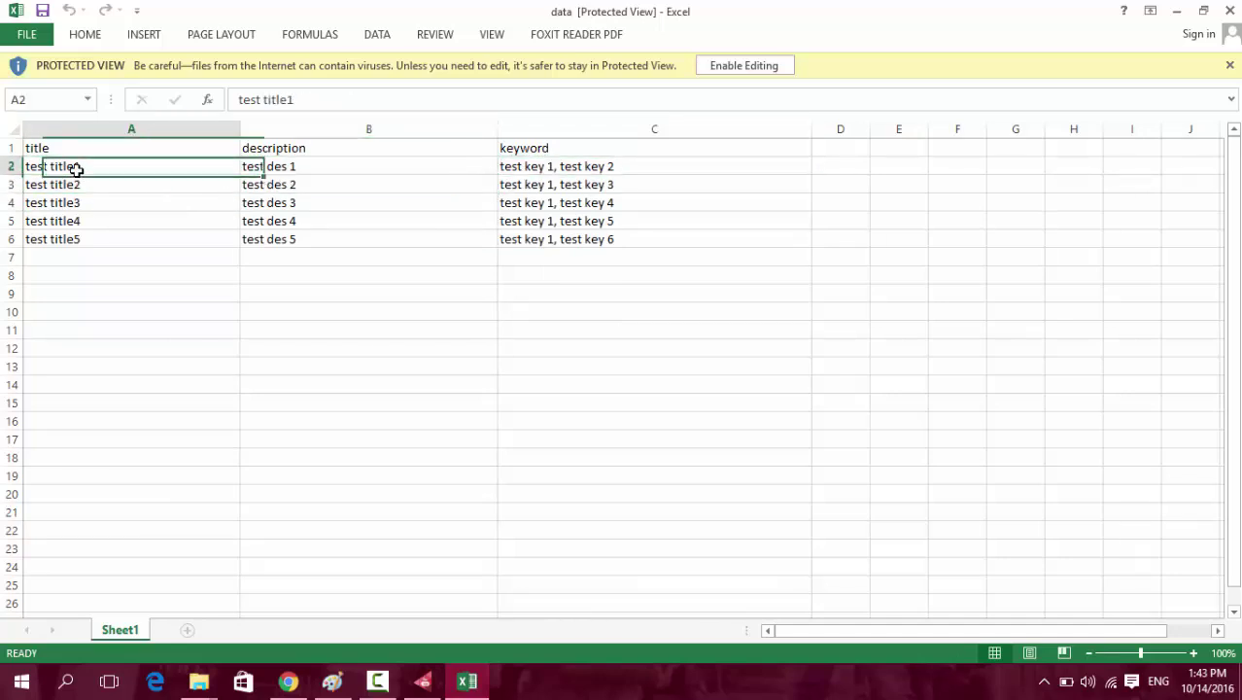
click(287, 166)
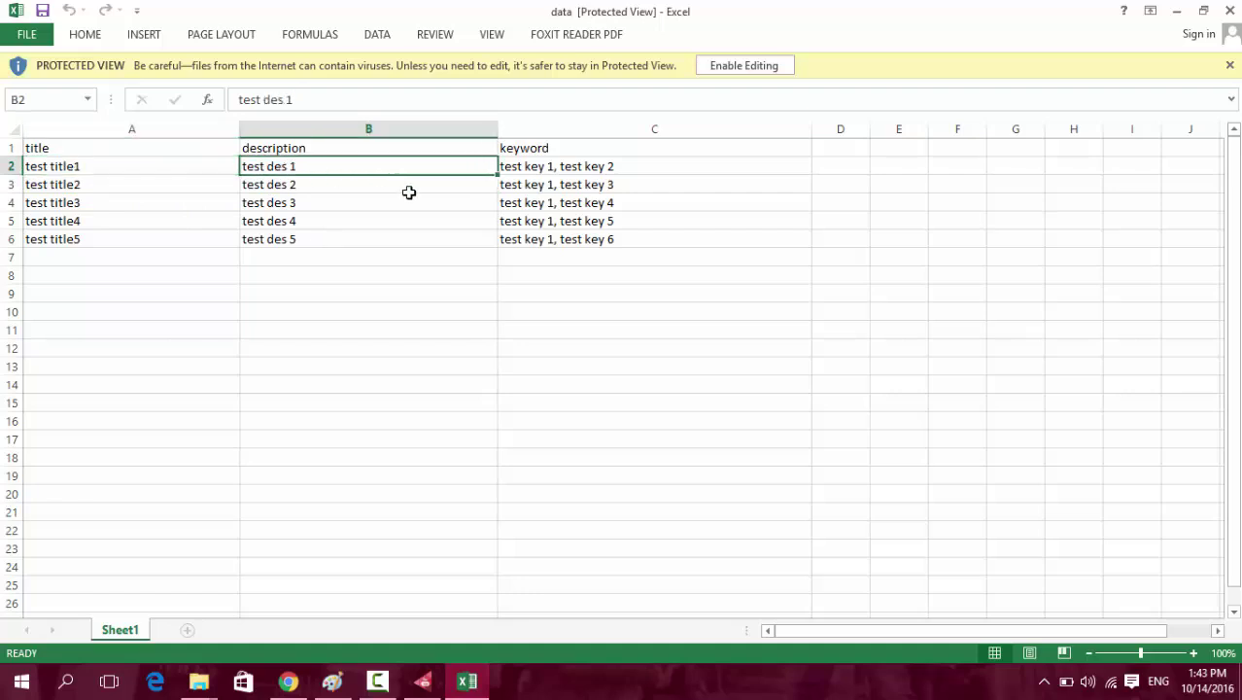
click(568, 168)
Check the title, description and keyword headers and the data range, then close Excel.
drag(50, 167, 583, 185)
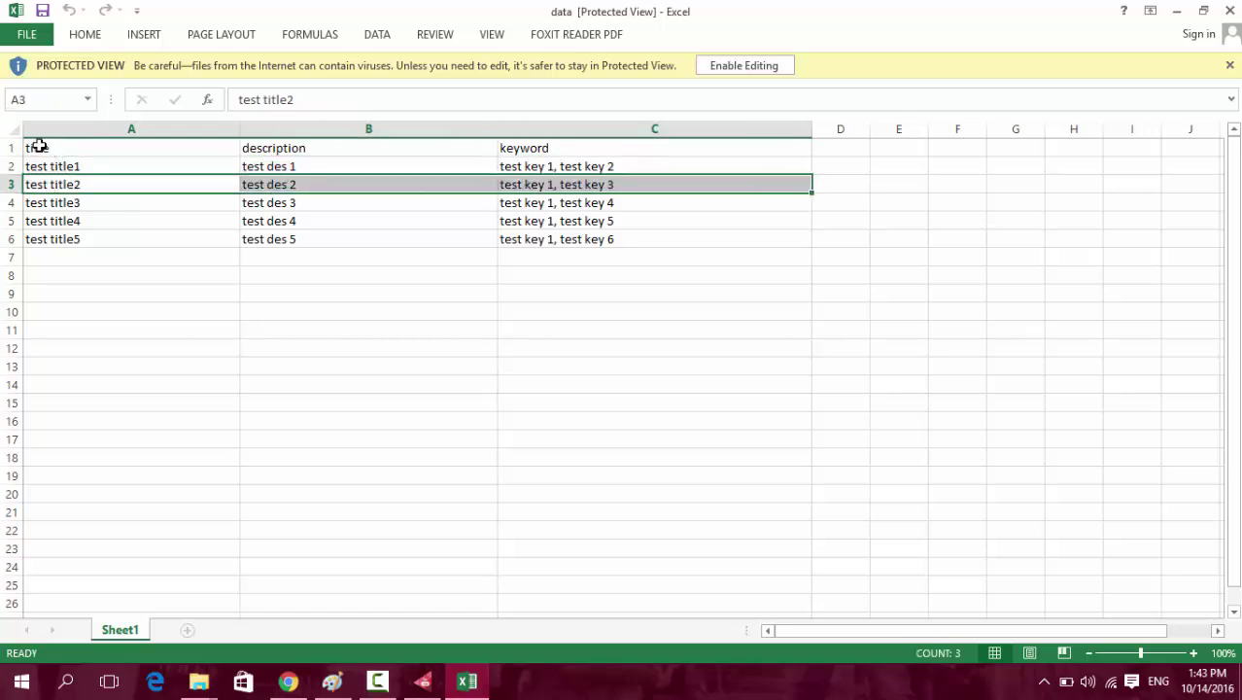
drag(39, 146, 592, 151)
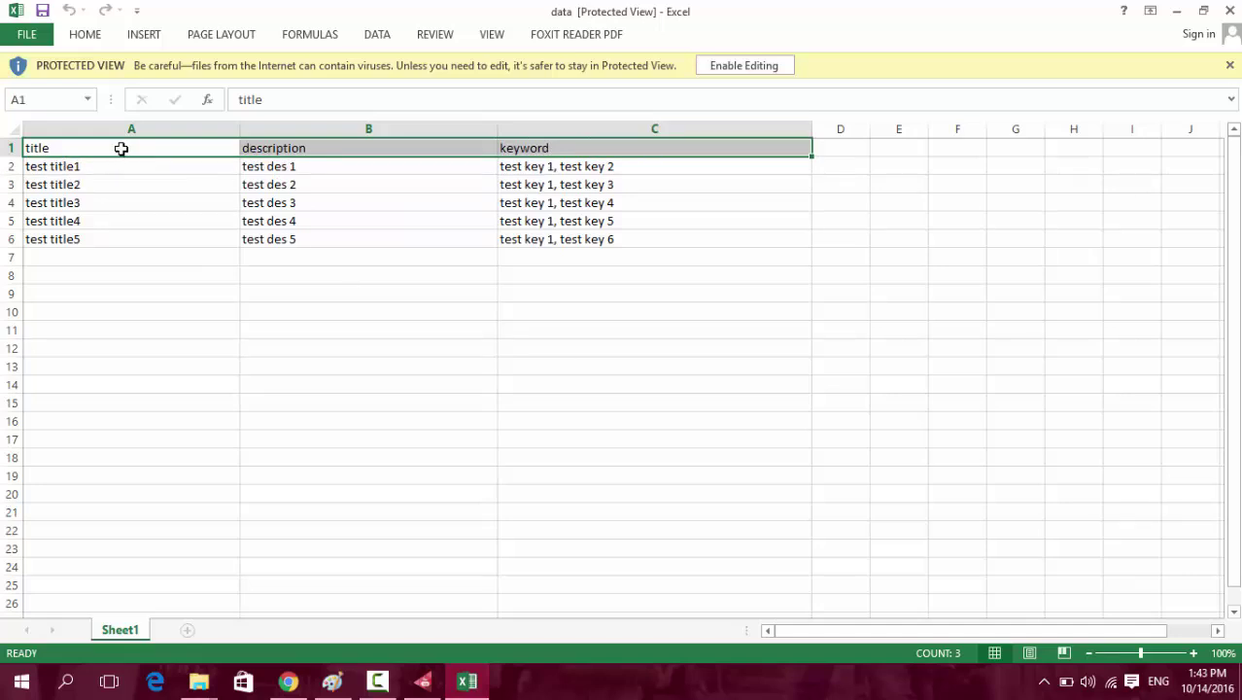
click(121, 148)
click(312, 150)
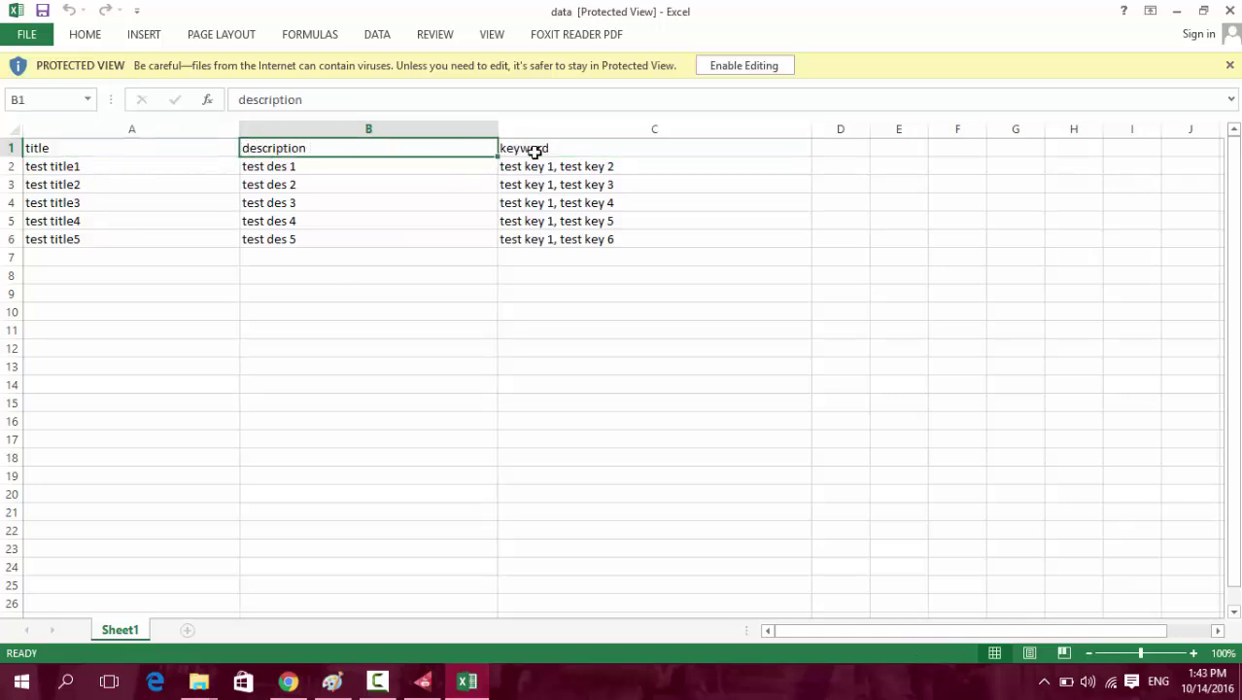
click(534, 153)
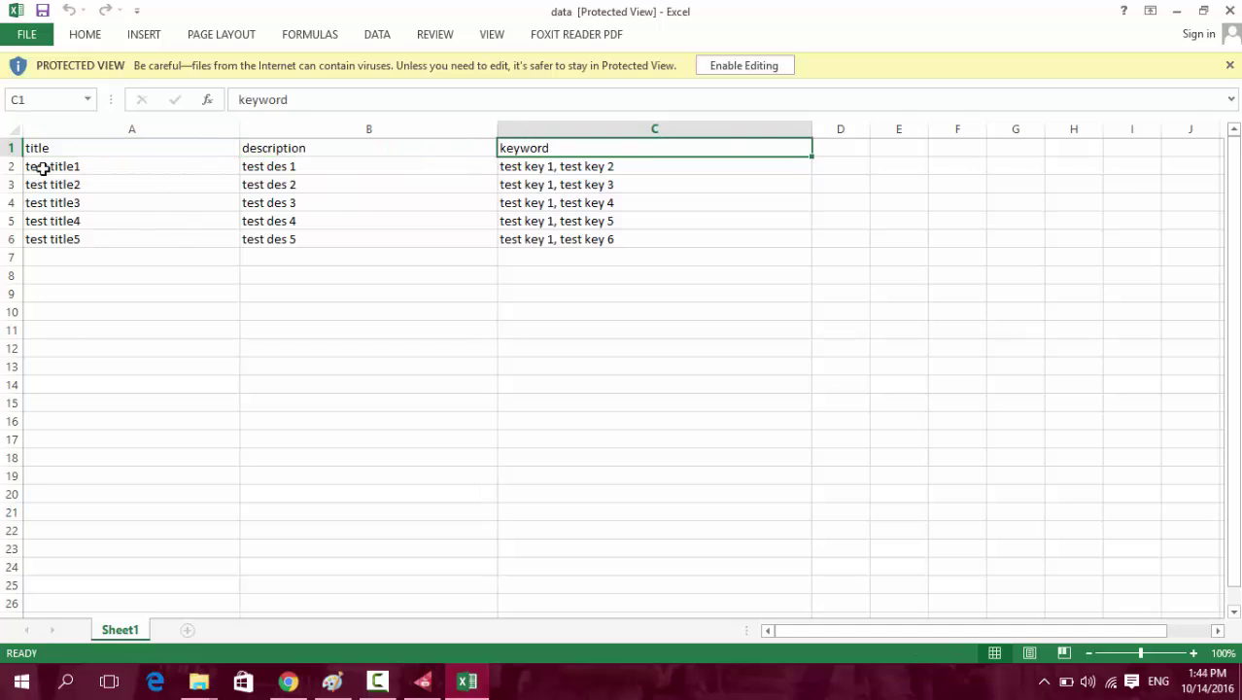
drag(43, 168, 554, 595)
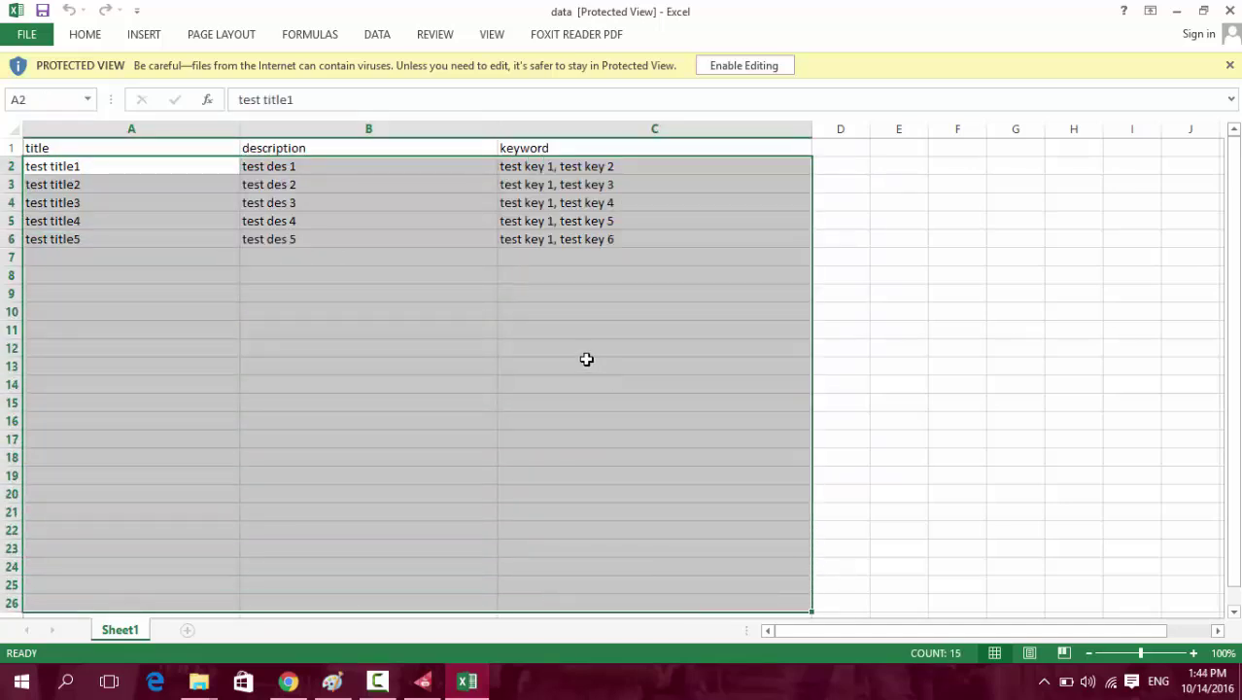
click(245, 329)
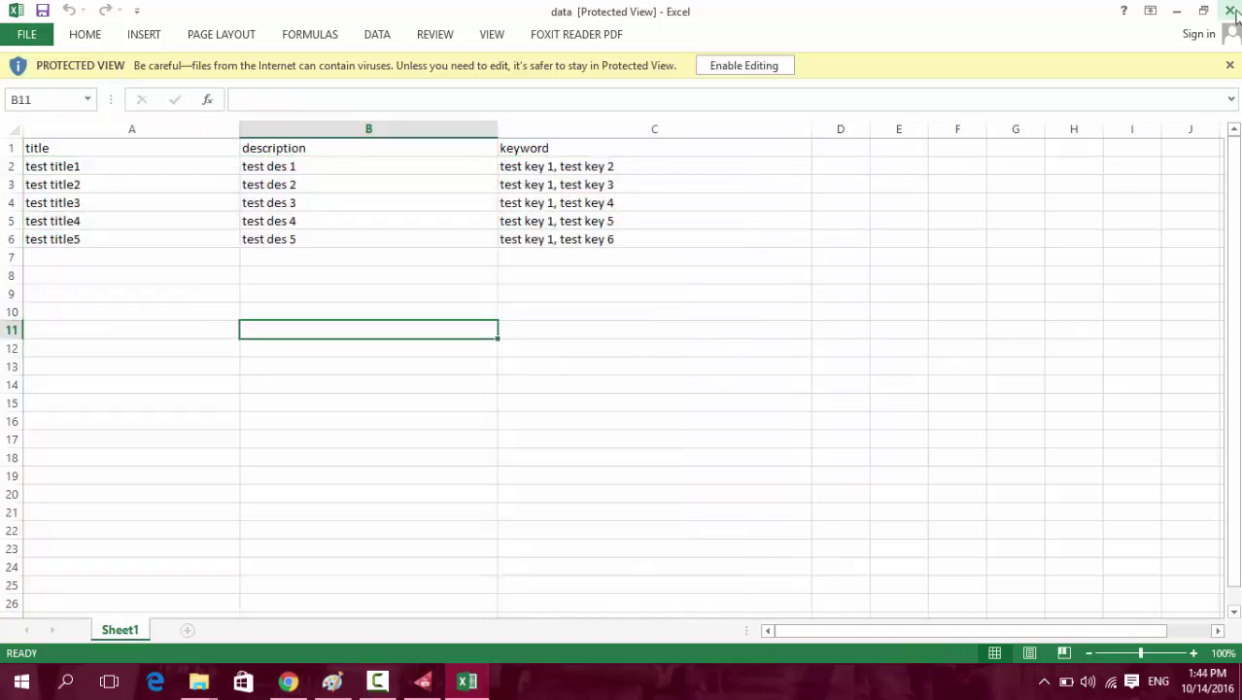
click(1229, 10)
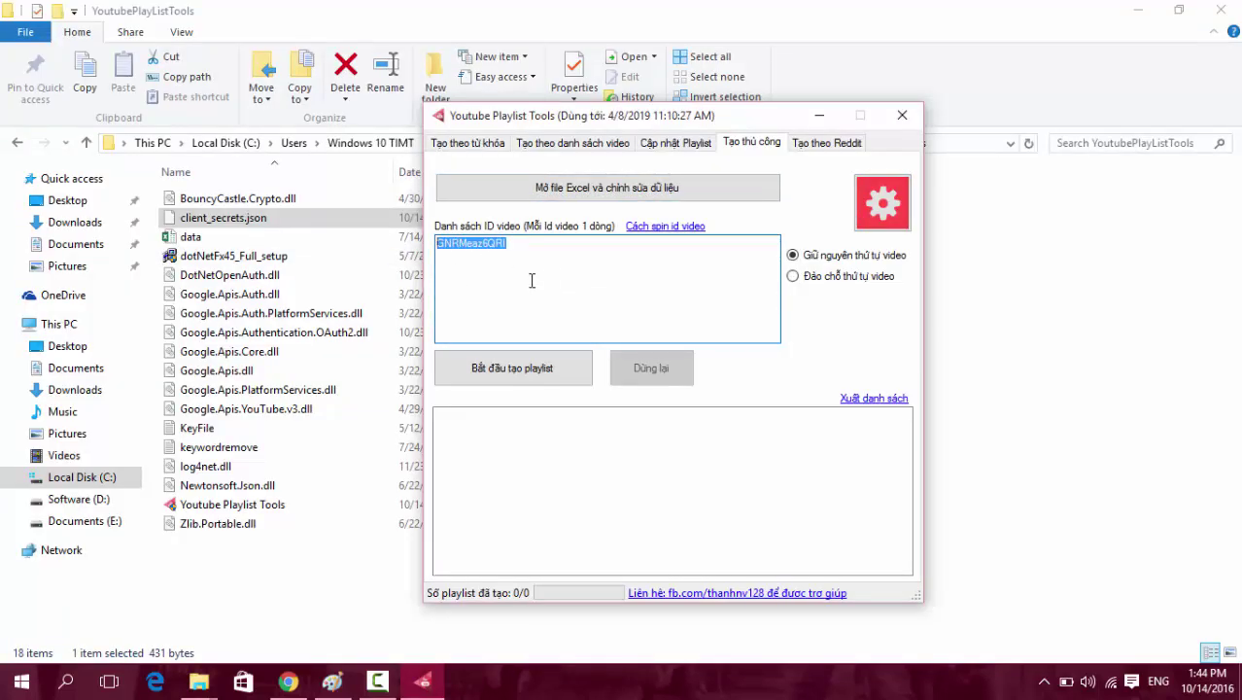
Inspect the listed video ID GNRMeaz6QRI.
click(548, 248)
double_click(548, 248)
click(566, 246)
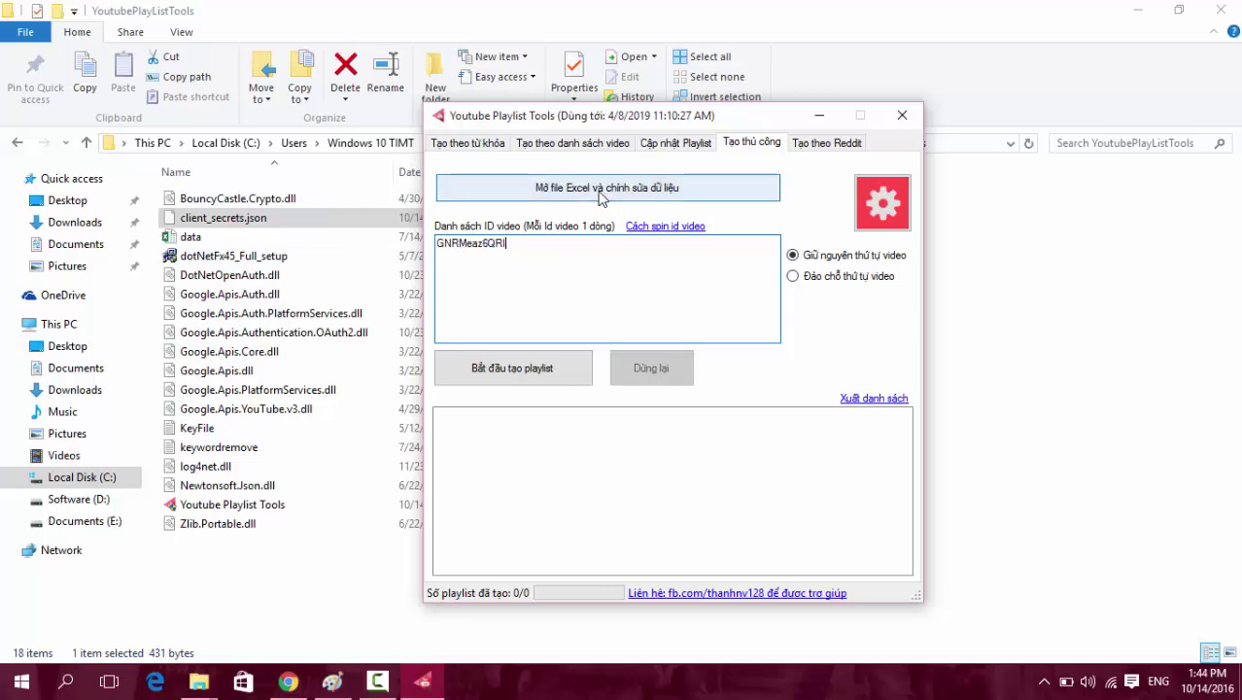
double_click(489, 252)
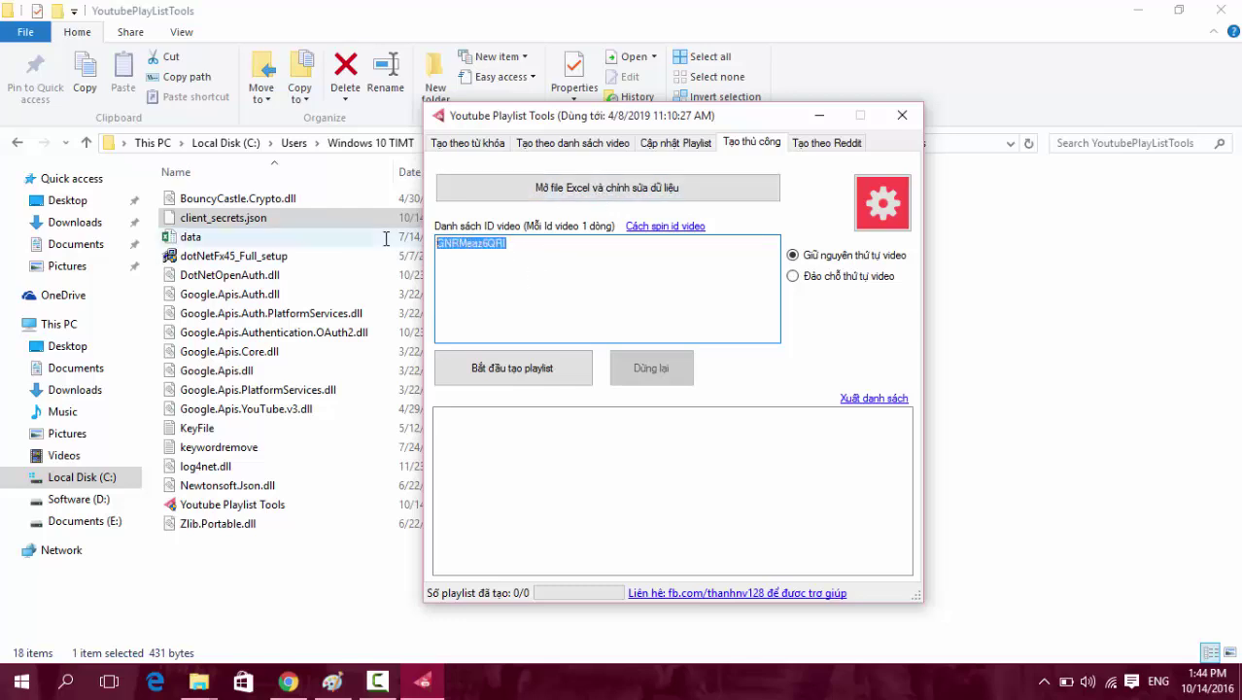
click(607, 269)
double_click(592, 269)
click(637, 266)
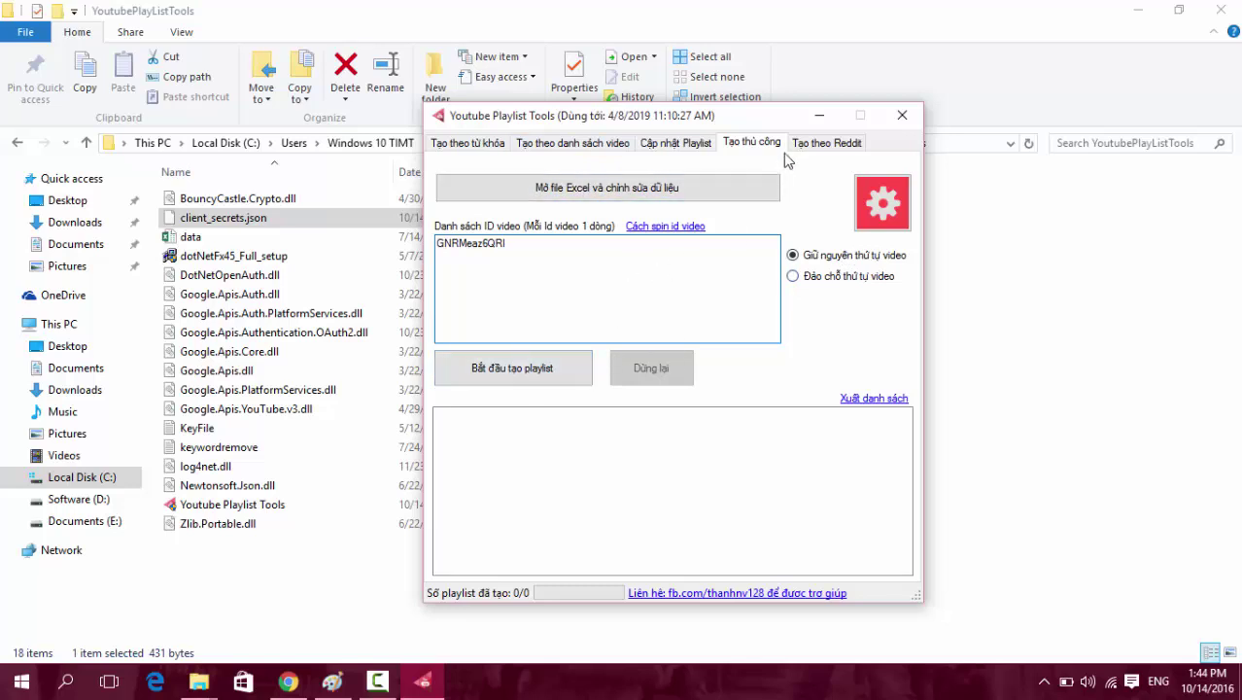
Switch to the 'Tạo theo Reddit' page, focus its empty link list, and bring up Chrome.
click(821, 146)
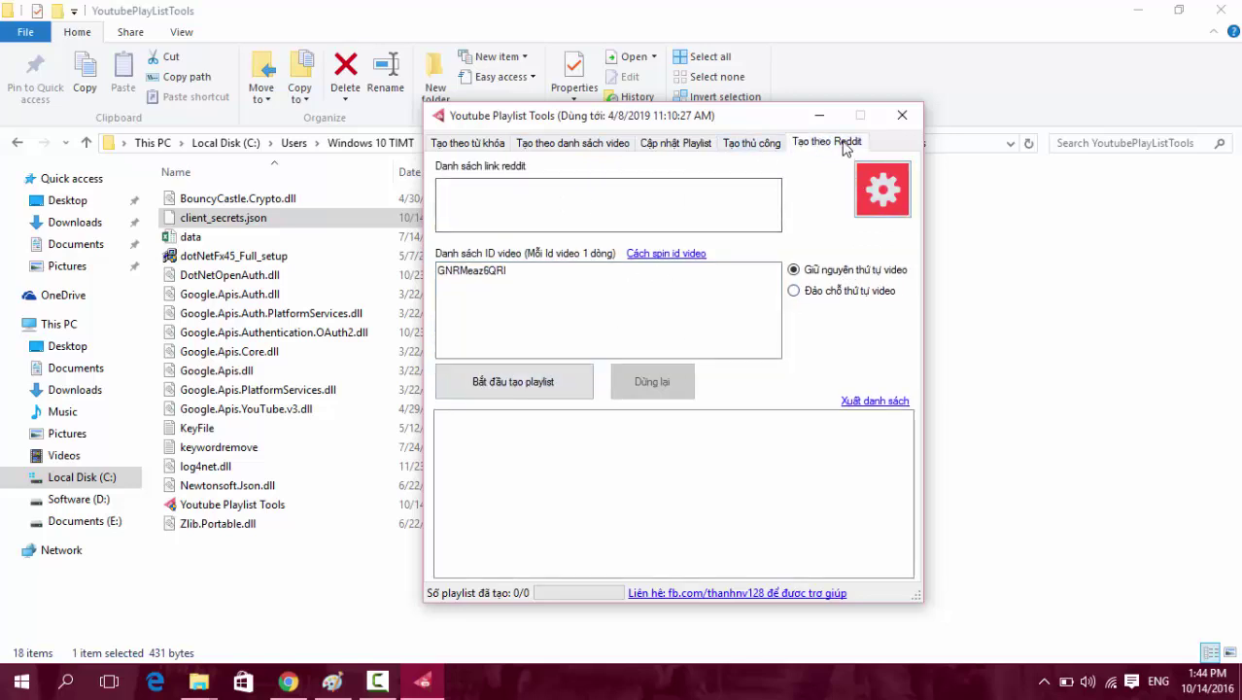
click(507, 213)
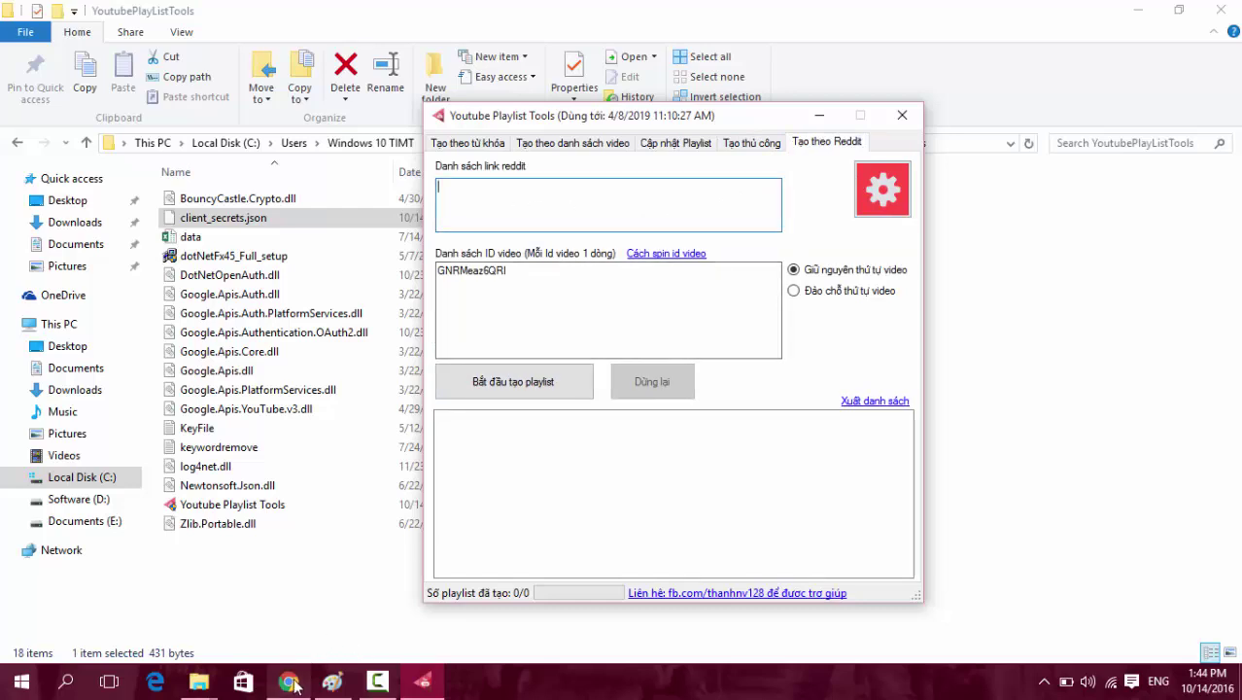
click(287, 680)
Open reddit.com in a new browser tab and look over the front page.
click(413, 15)
text(reddit.com)
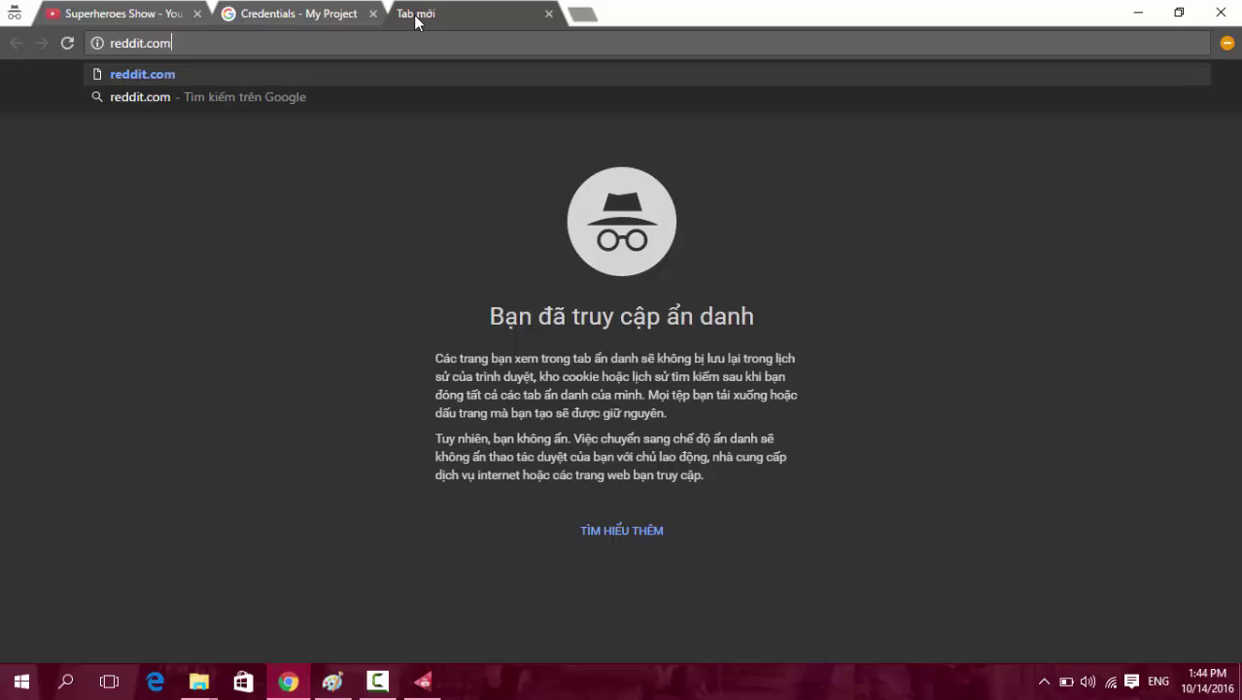
key(Return)
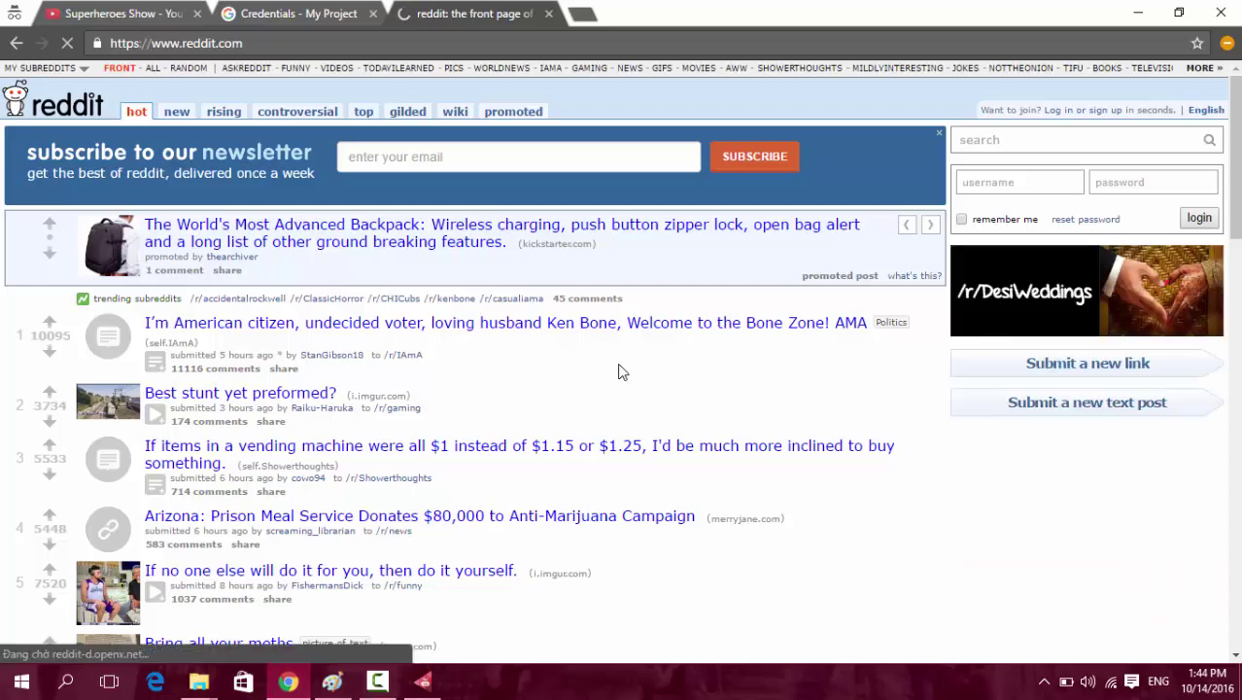
scroll(621, 383, down, 2)
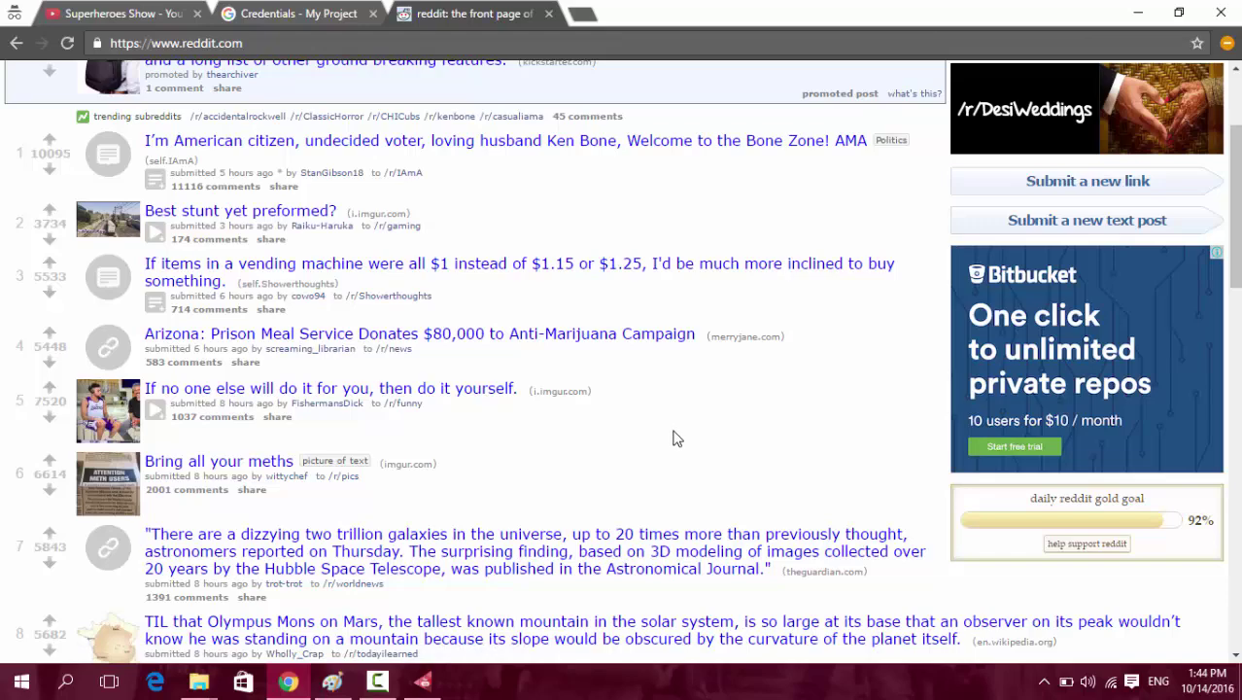
scroll(690, 435, up, 2)
scroll(687, 423, down, 4)
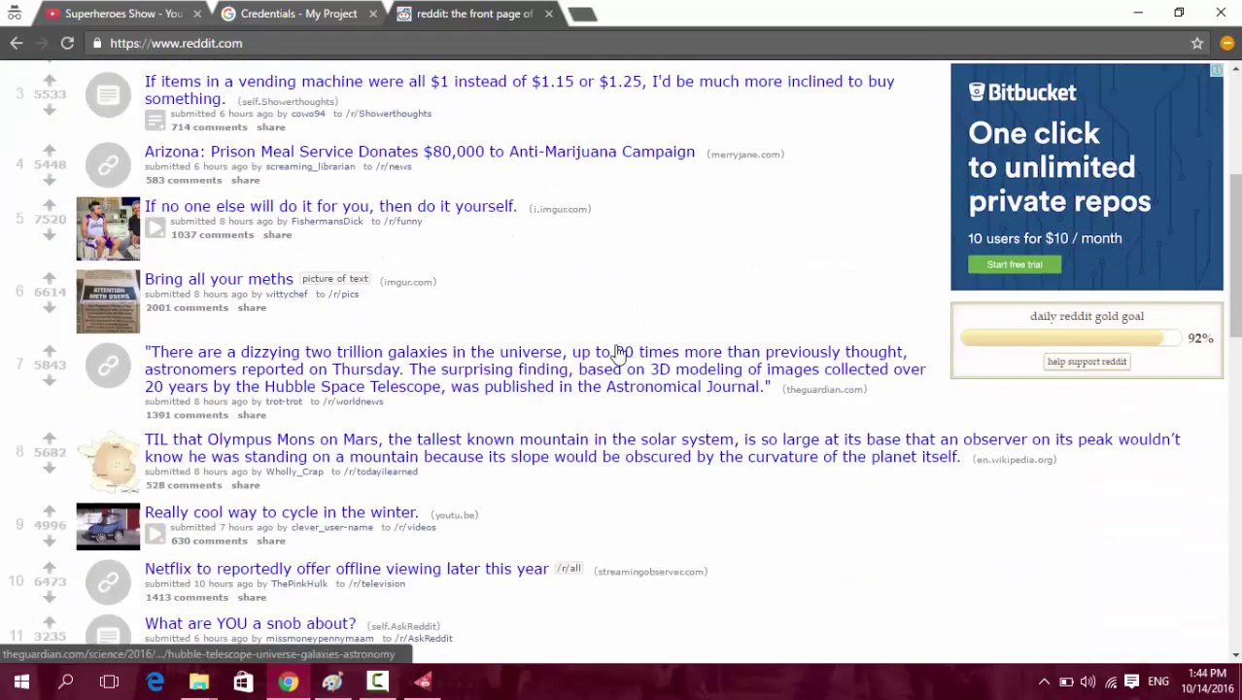
scroll(612, 318, up, 4)
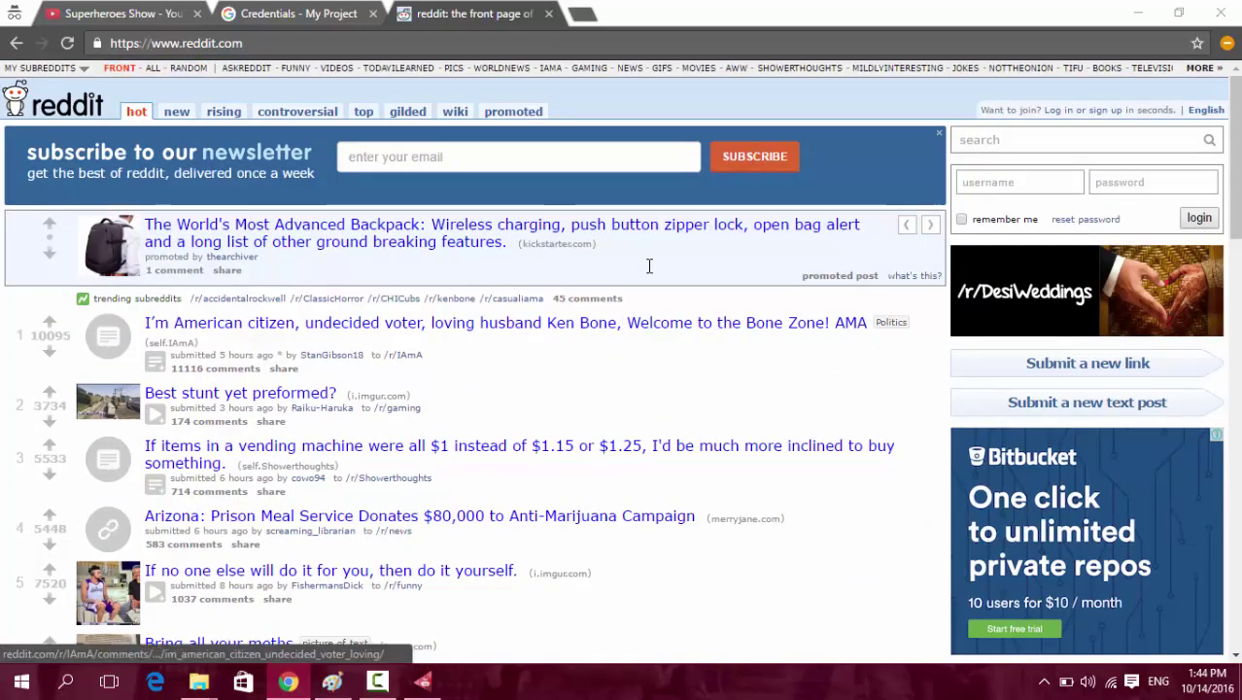
key(alt+Tab)
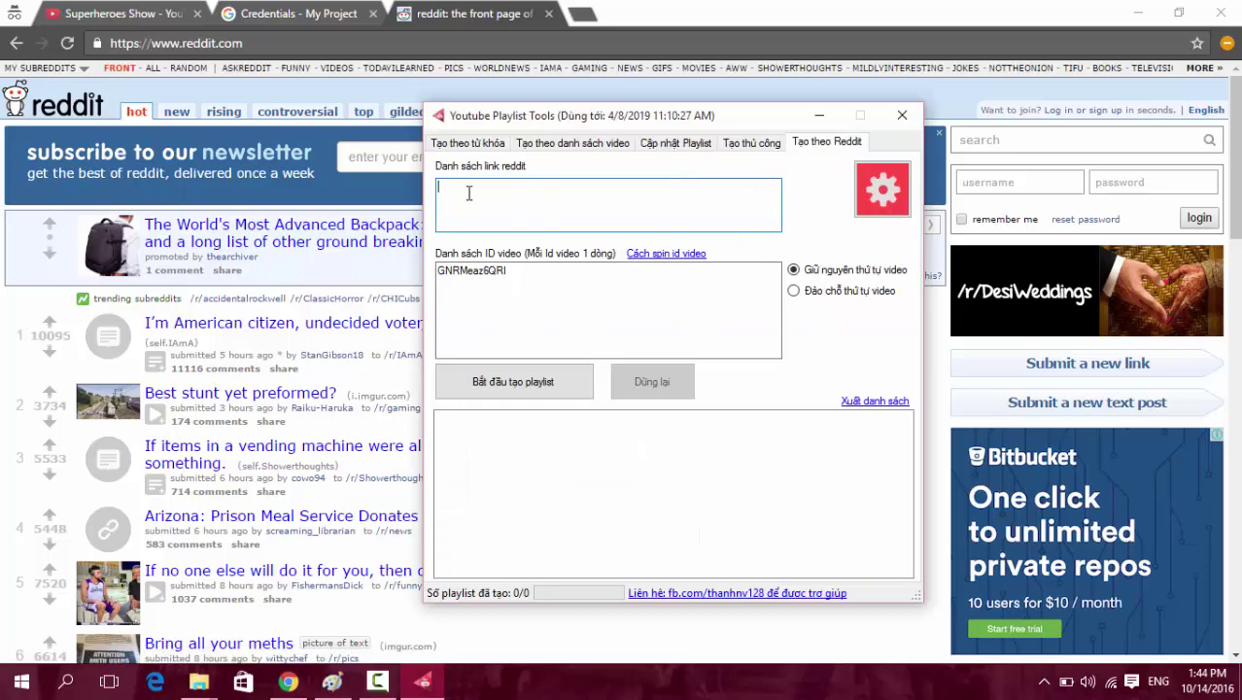
key(alt+Tab)
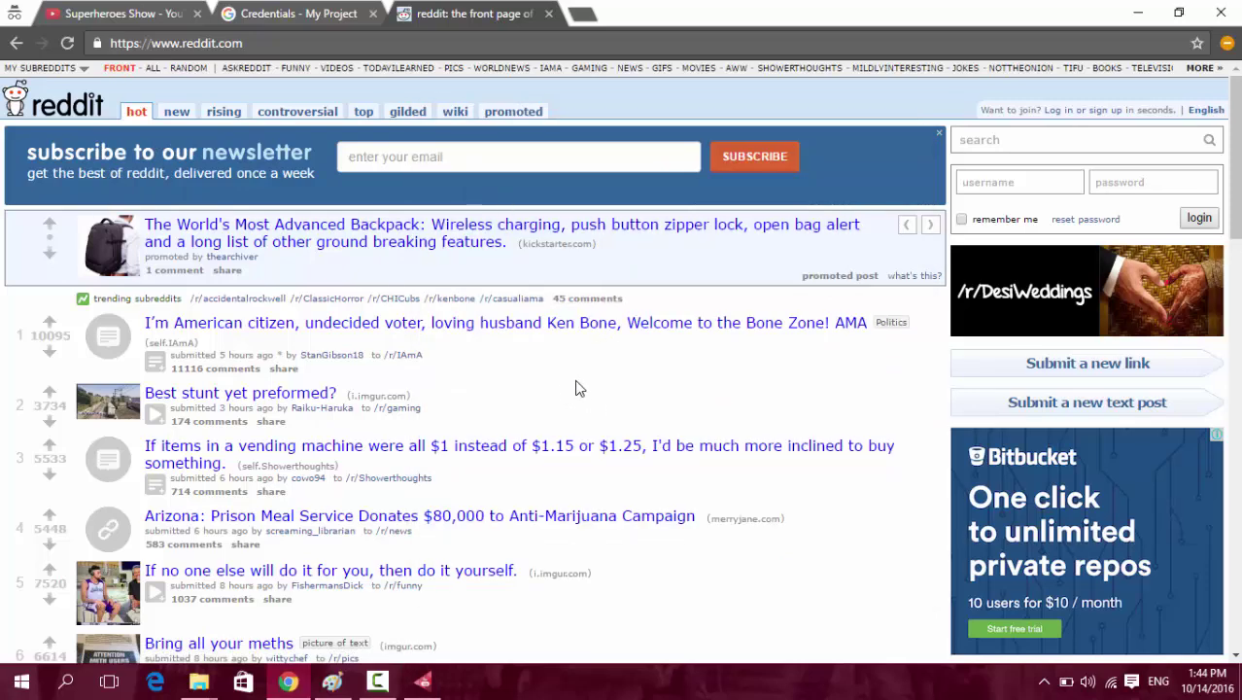
Open r/gaming and paste its page address into the playlist tool's Reddit link list.
click(402, 409)
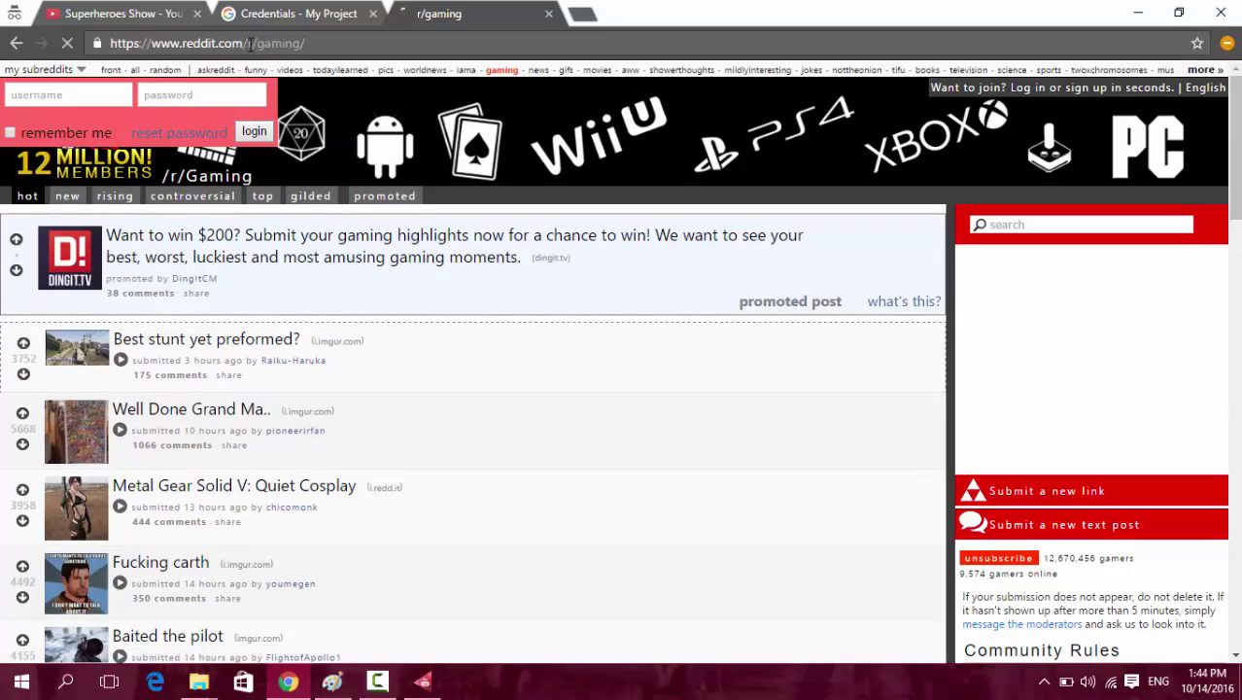
drag(247, 42, 338, 37)
scroll(347, 405, down, 4)
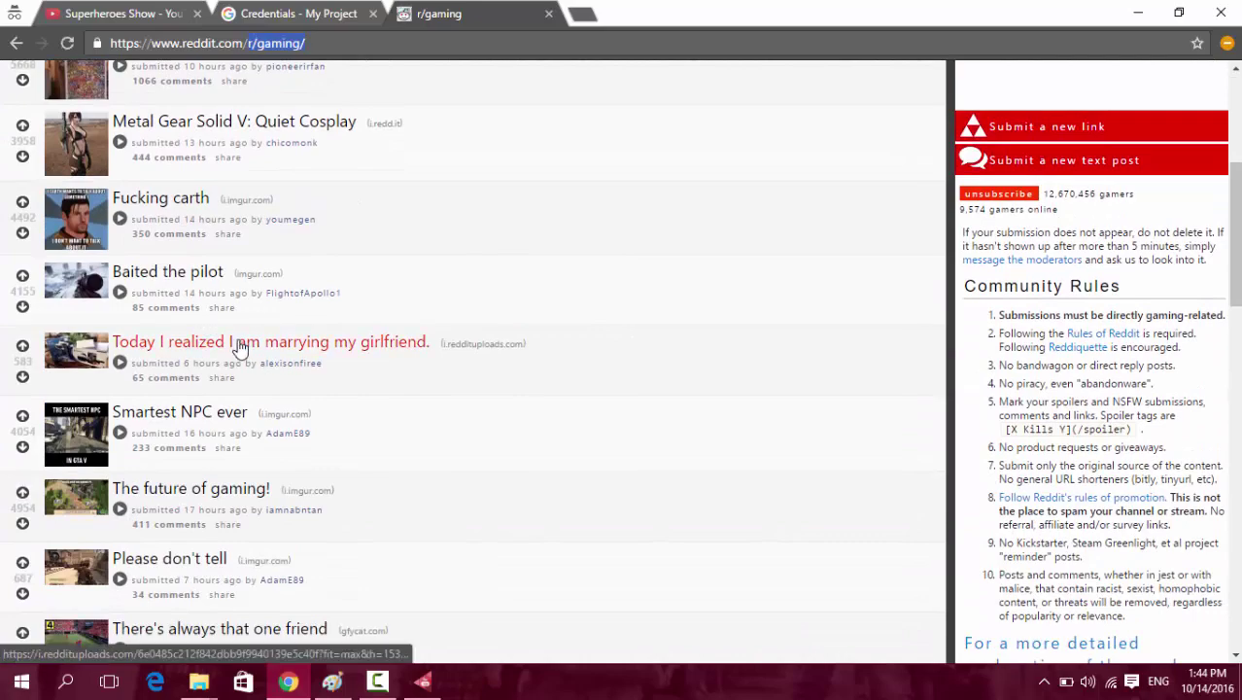
scroll(238, 350, up, 2)
scroll(223, 352, down, 4)
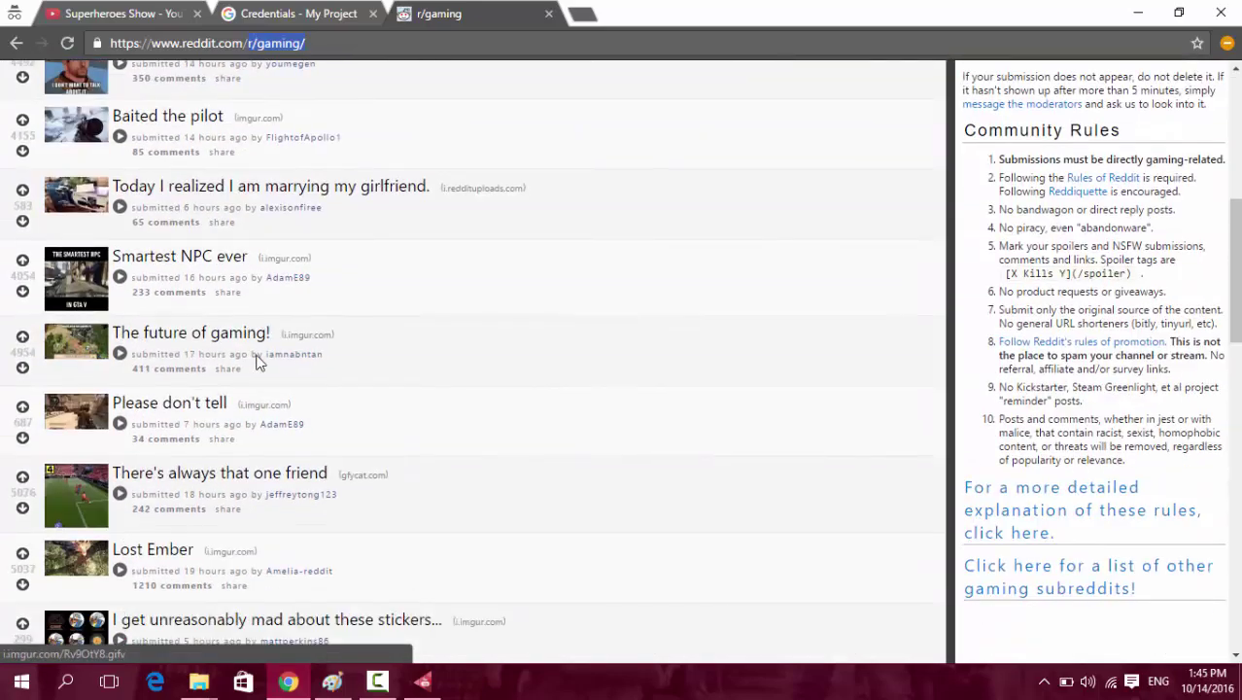
scroll(480, 436, up, 6)
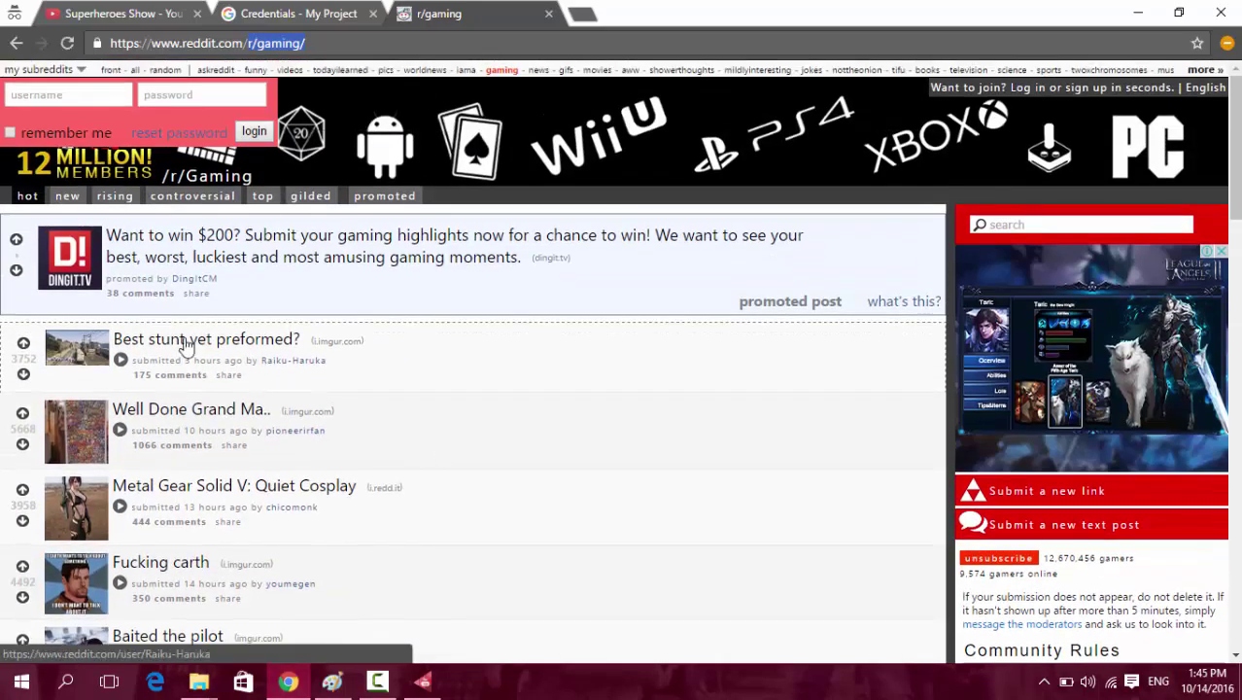
drag(113, 339, 307, 330)
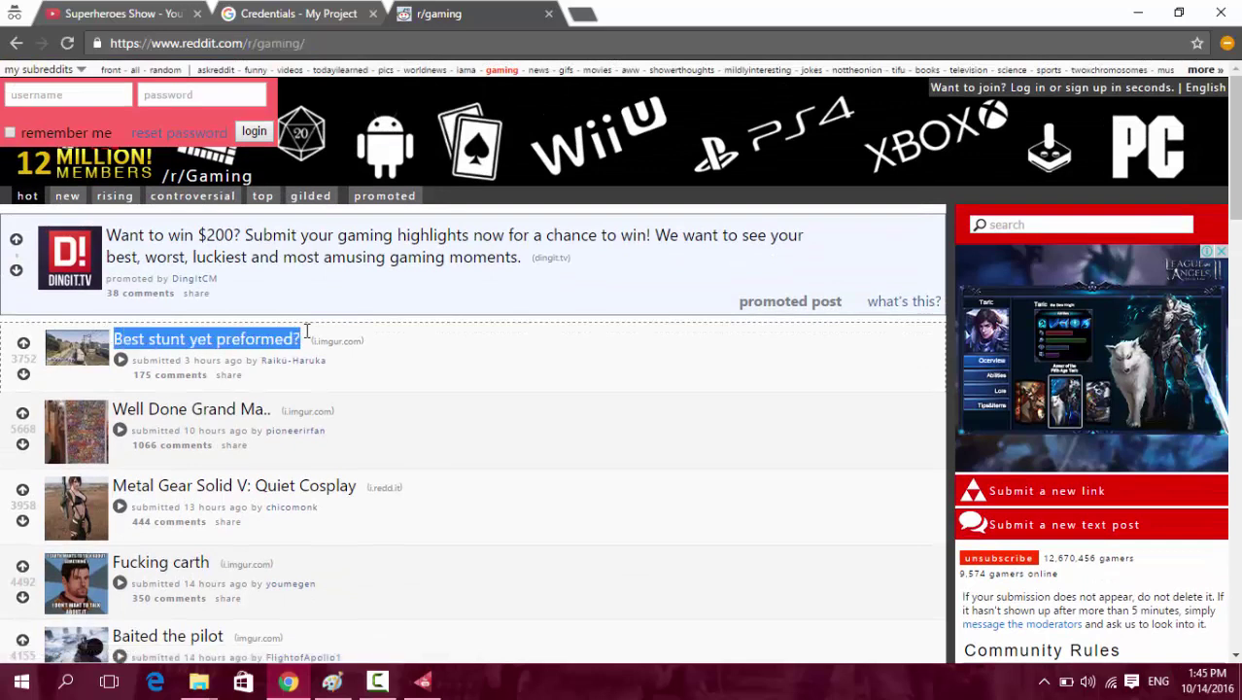
click(342, 44)
key(ctrl+c)
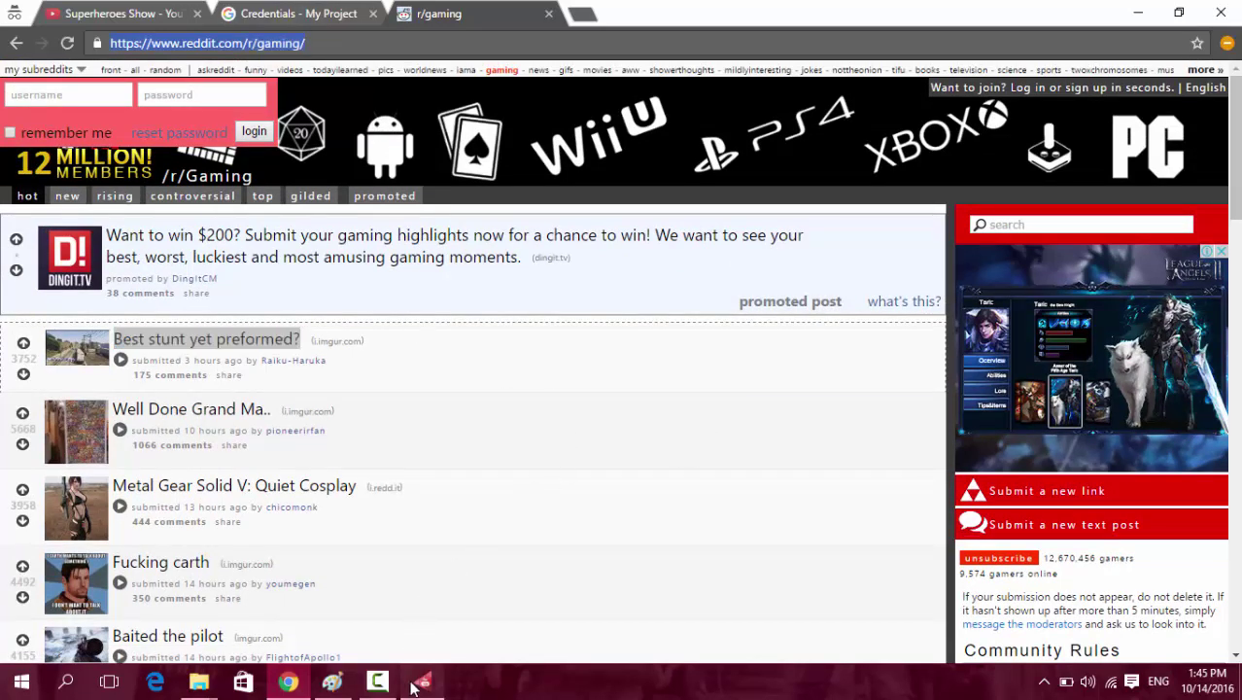
click(421, 680)
key(ctrl+v)
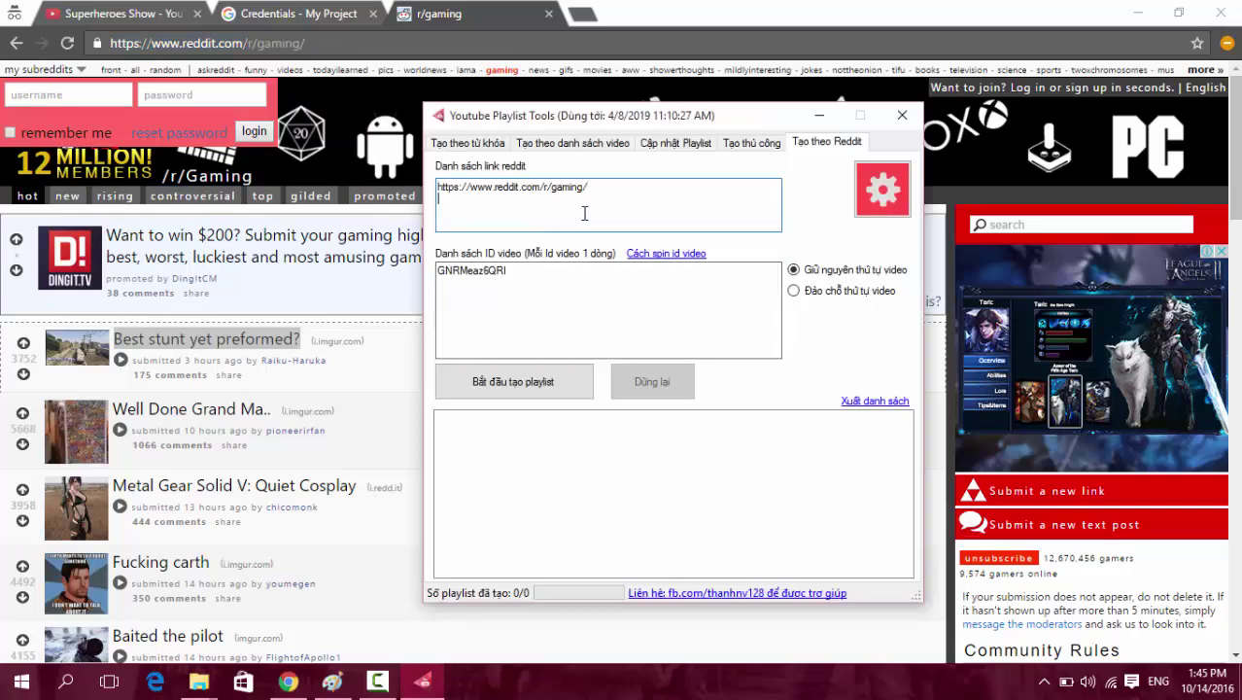
Open the r/pics subreddit from the Reddit front page and copy its address.
click(15, 42)
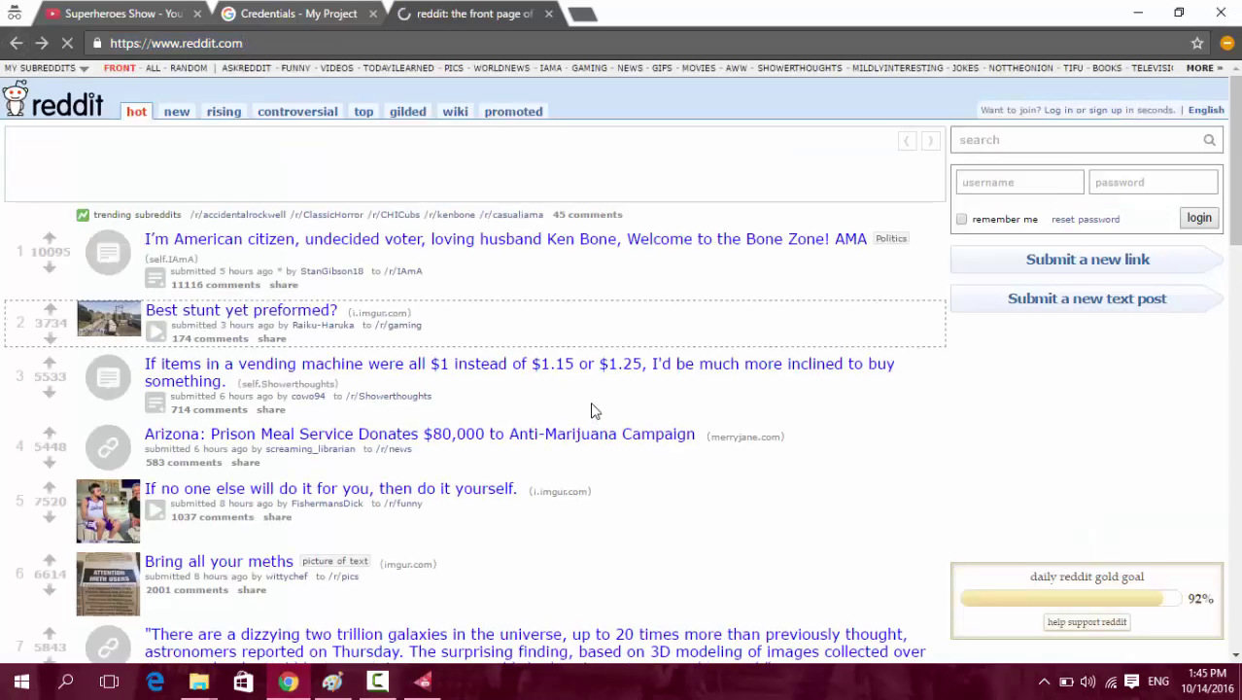
scroll(534, 432, down, 3)
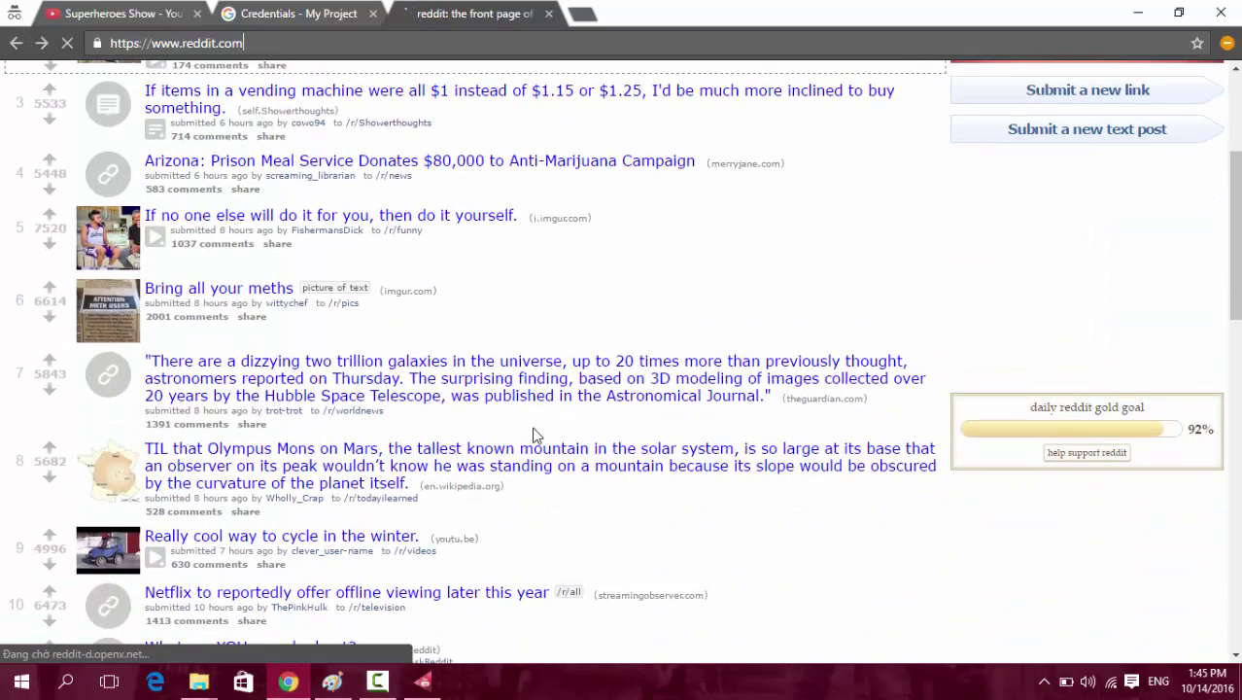
click(354, 306)
click(251, 42)
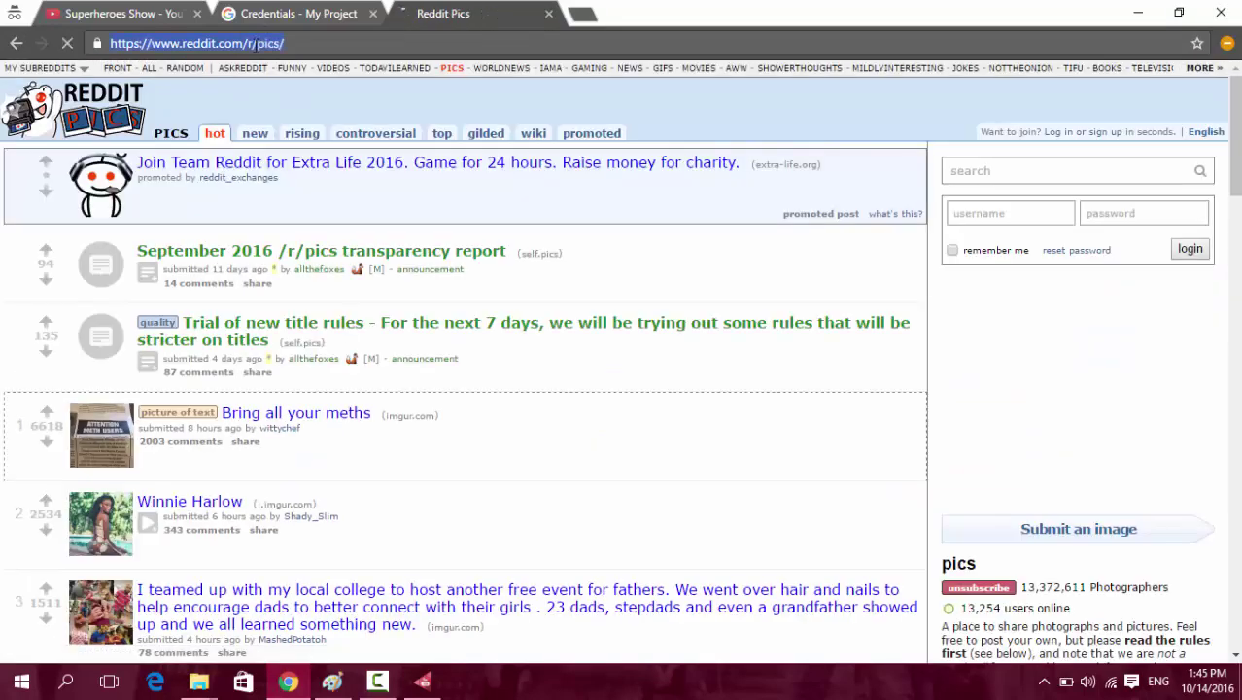
key(ctrl+c)
Paste the r/pics address as the second Reddit link, followed by a new empty line.
click(421, 680)
click(590, 192)
key(ctrl+v)
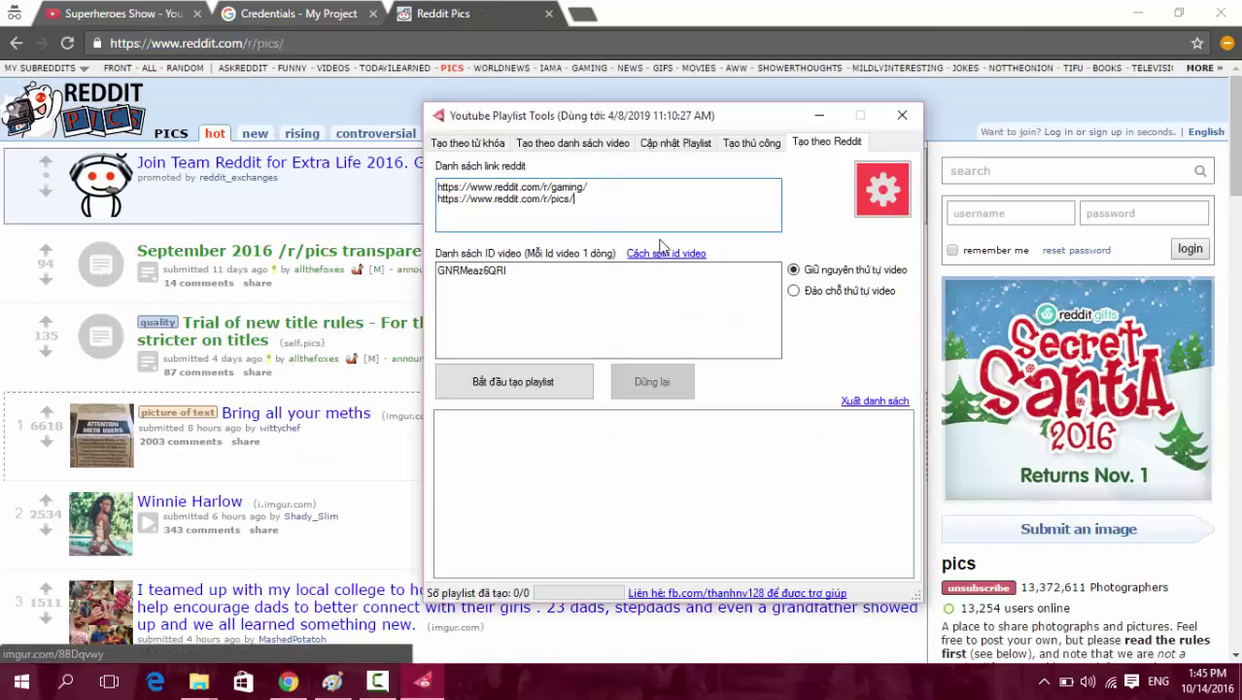
key(Return)
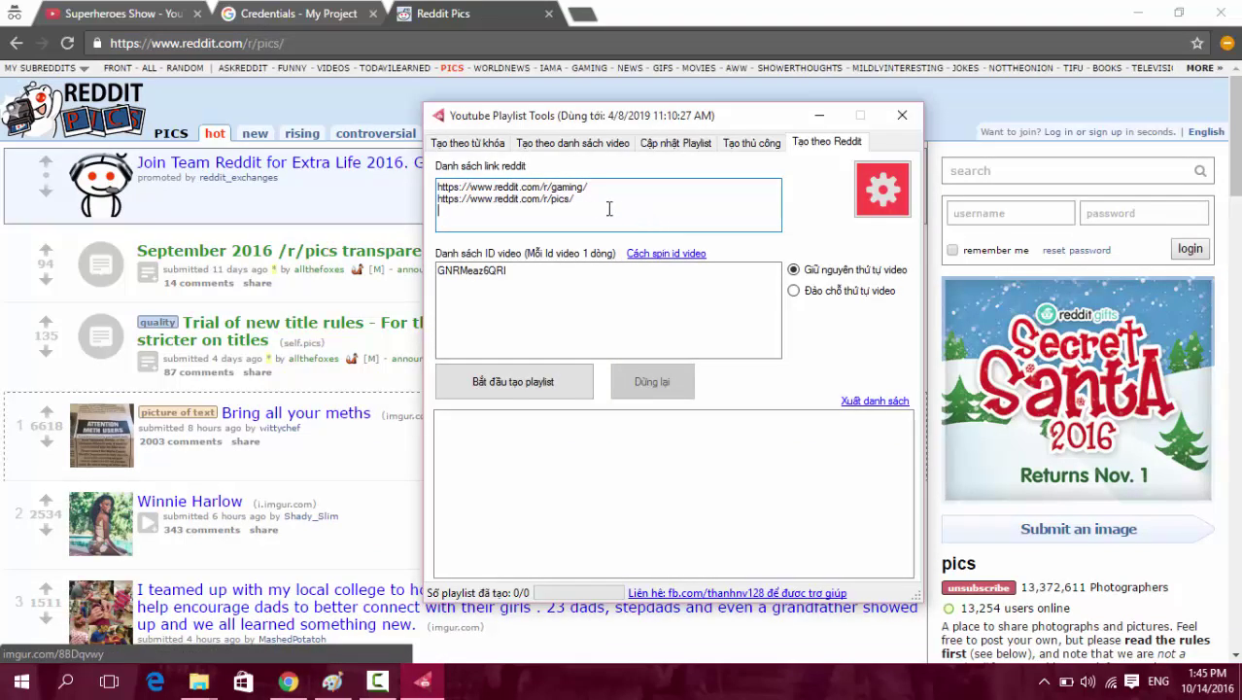
Check the r/gaming and r/pics link lines, then return to Reddit.
drag(618, 187, 359, 181)
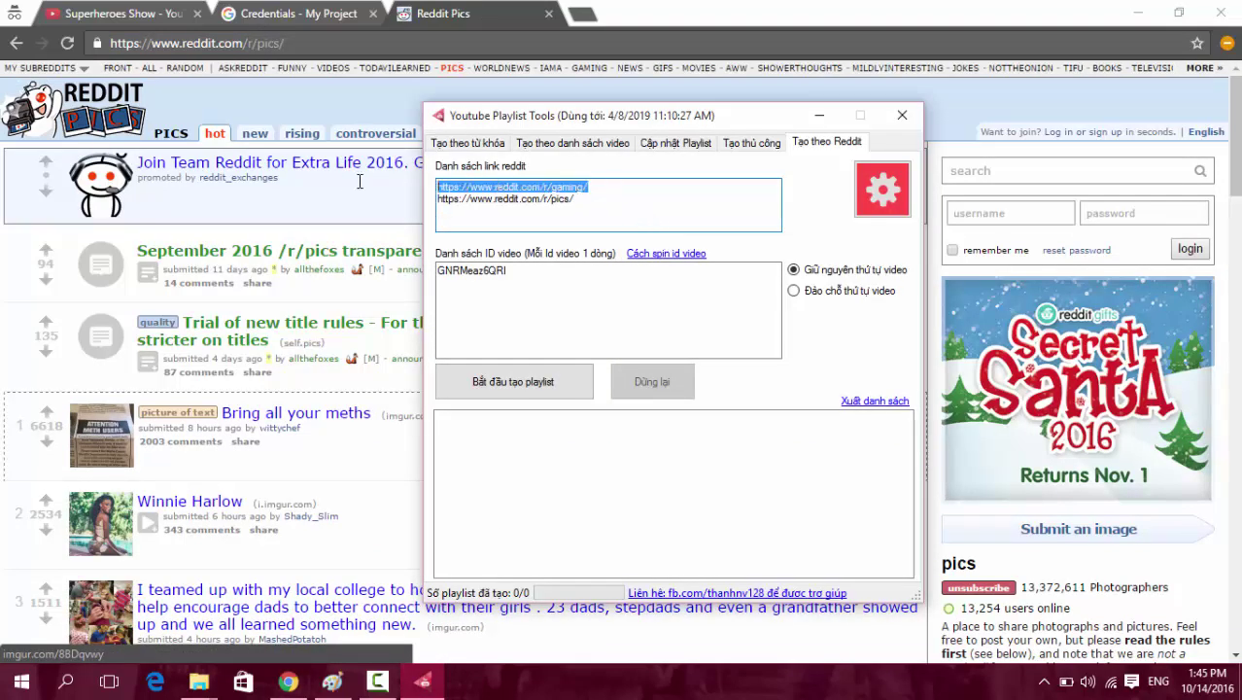
drag(595, 196, 382, 201)
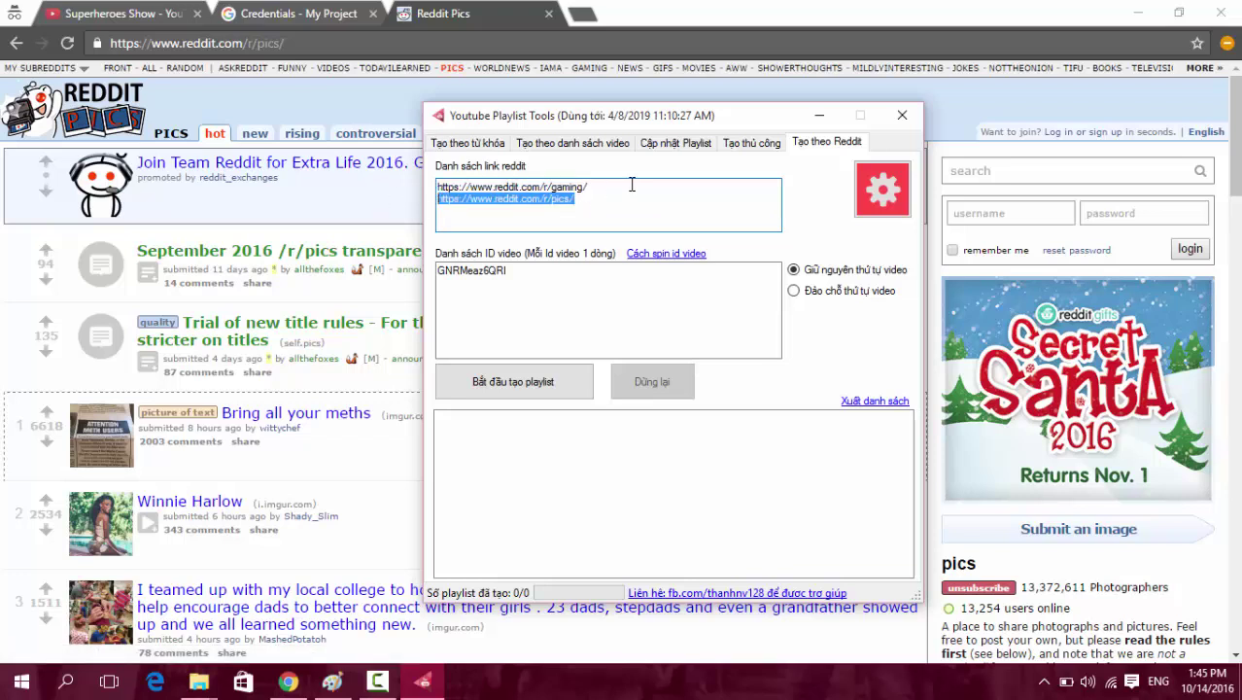
drag(631, 185, 345, 183)
click(534, 210)
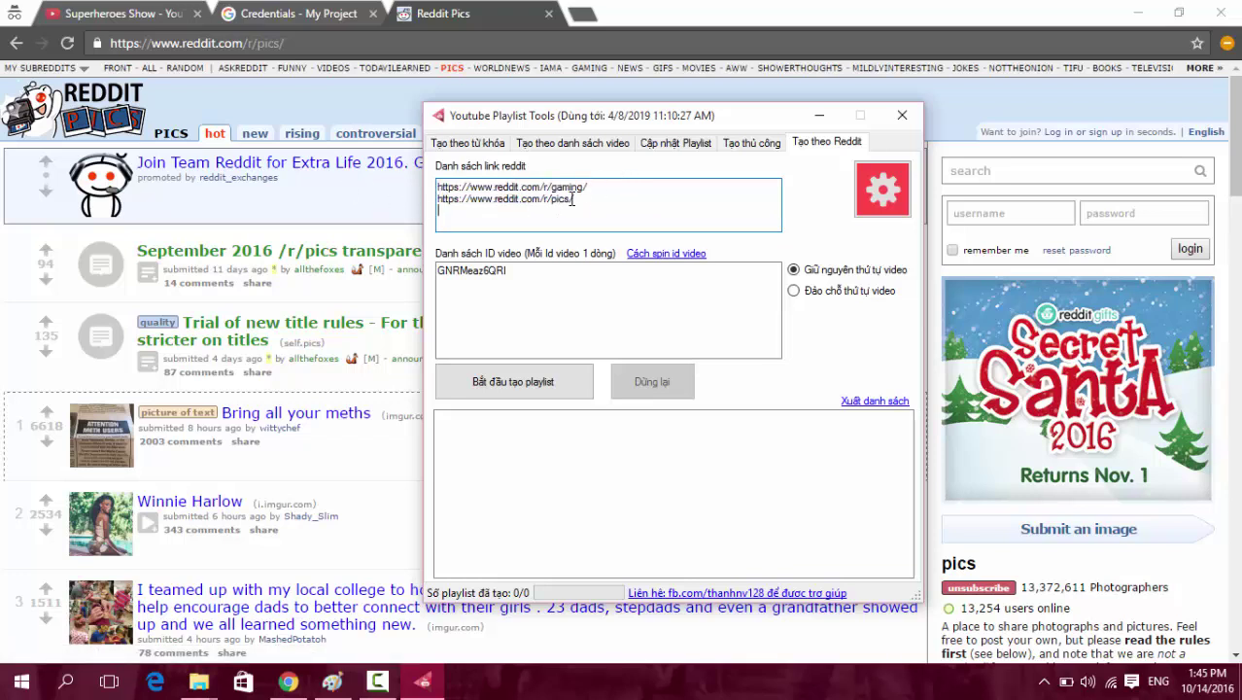
drag(626, 192, 396, 192)
click(591, 206)
drag(622, 184, 430, 181)
click(546, 231)
click(464, 21)
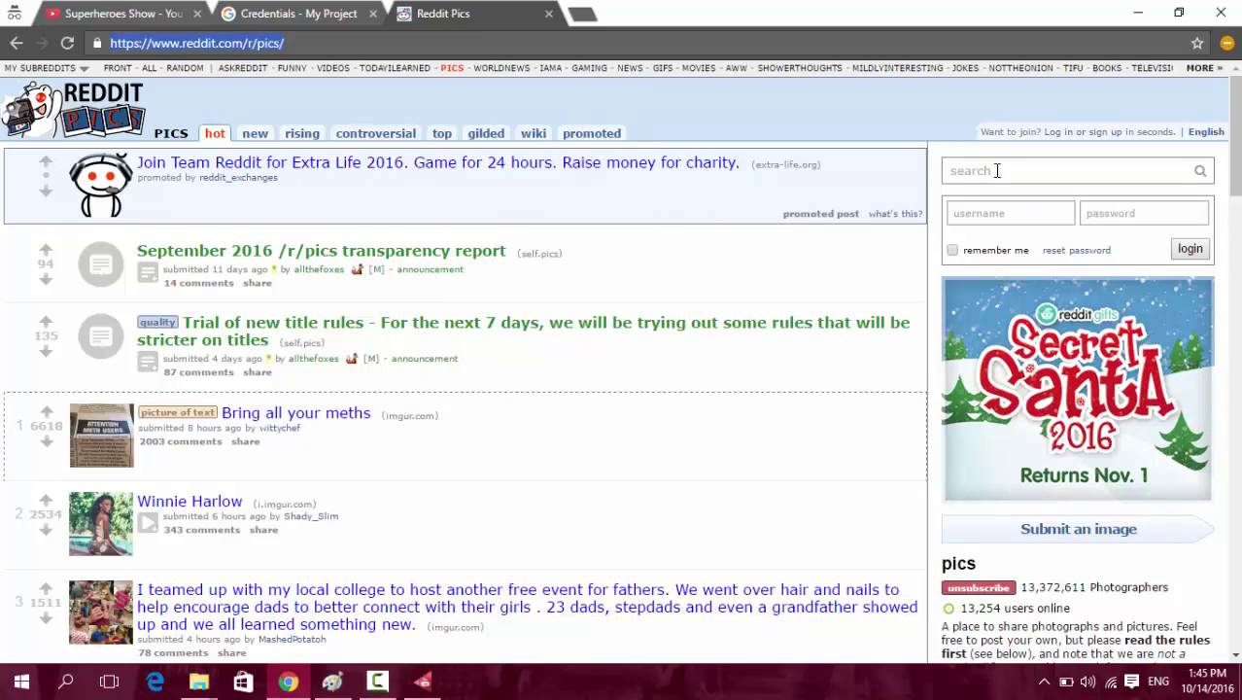
Search Reddit for 'ca', open the r/cartoons result, and select its page address.
click(996, 170)
click(15, 43)
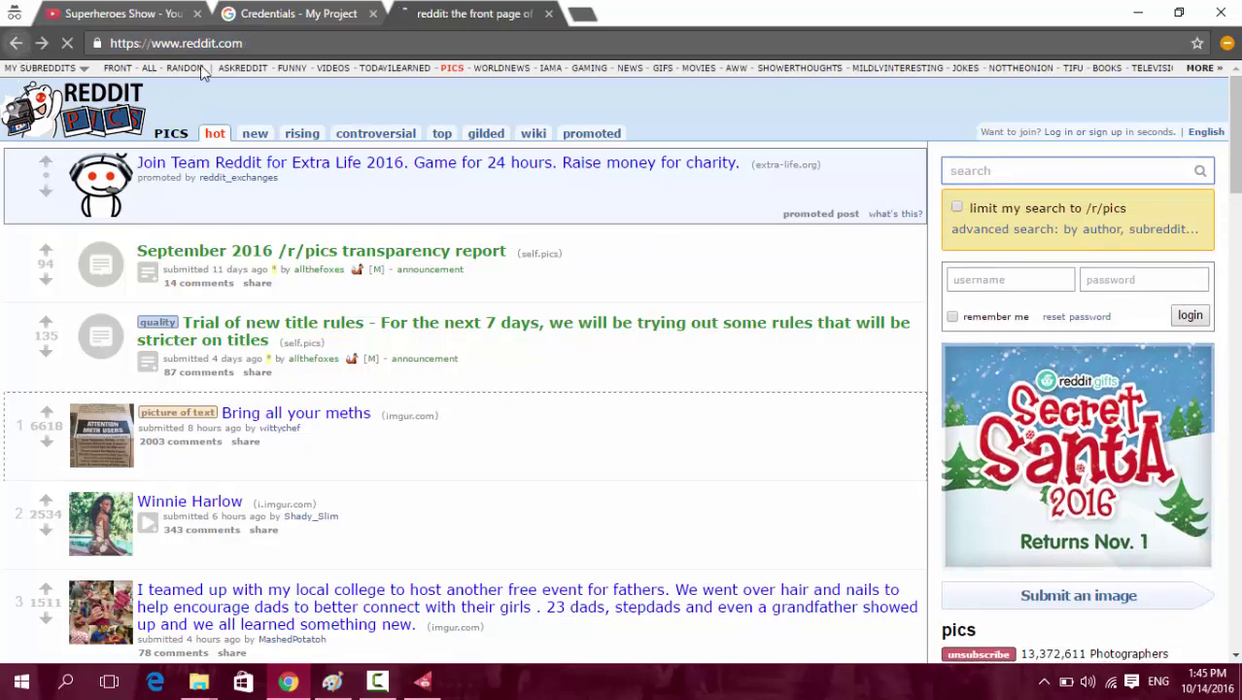
scroll(790, 318, up, 3)
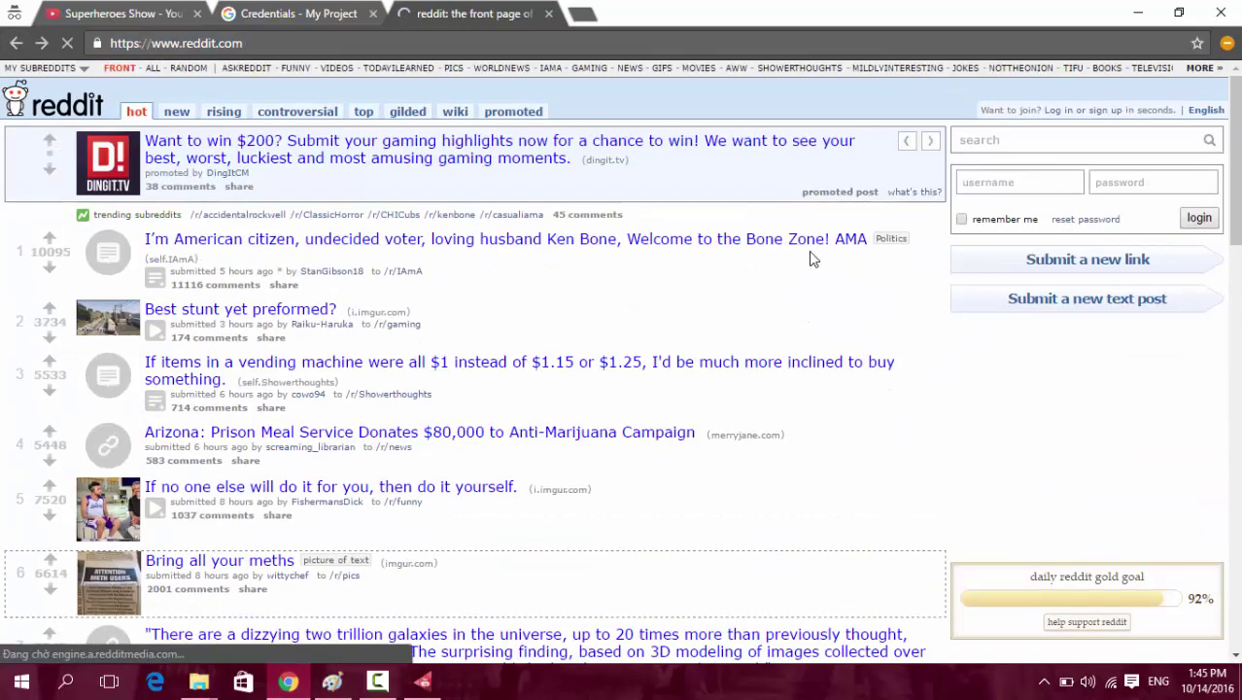
click(1010, 136)
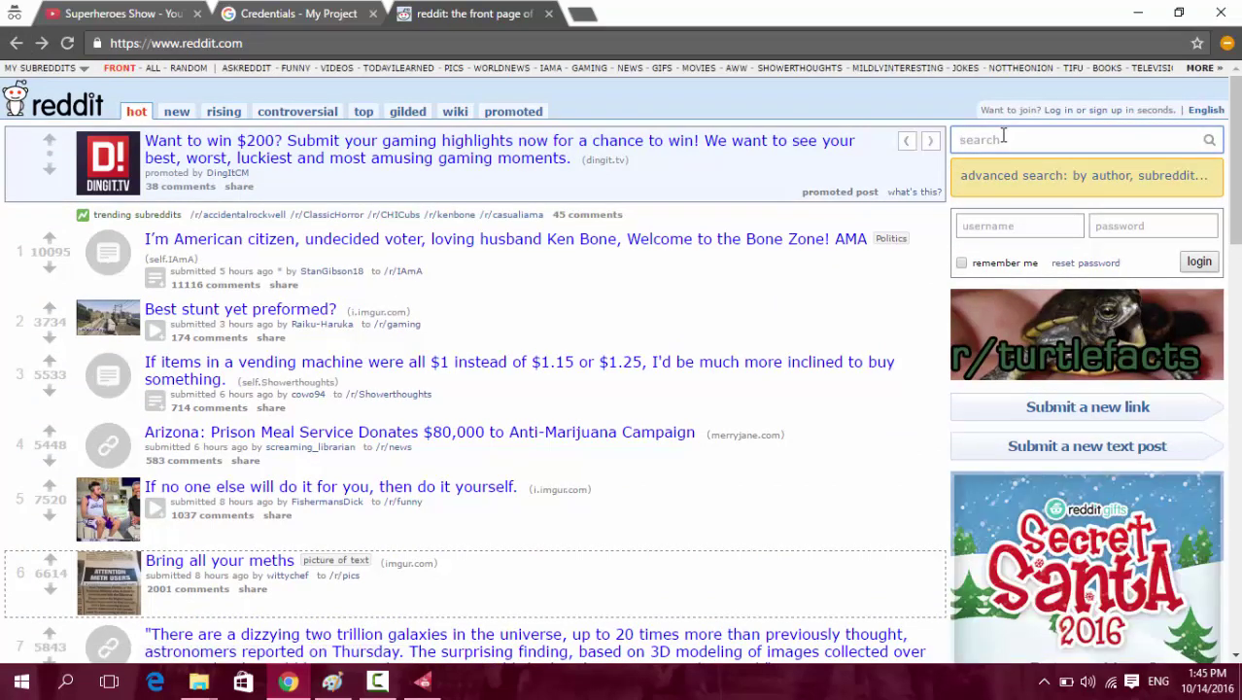
text(cartoon)
key(Return)
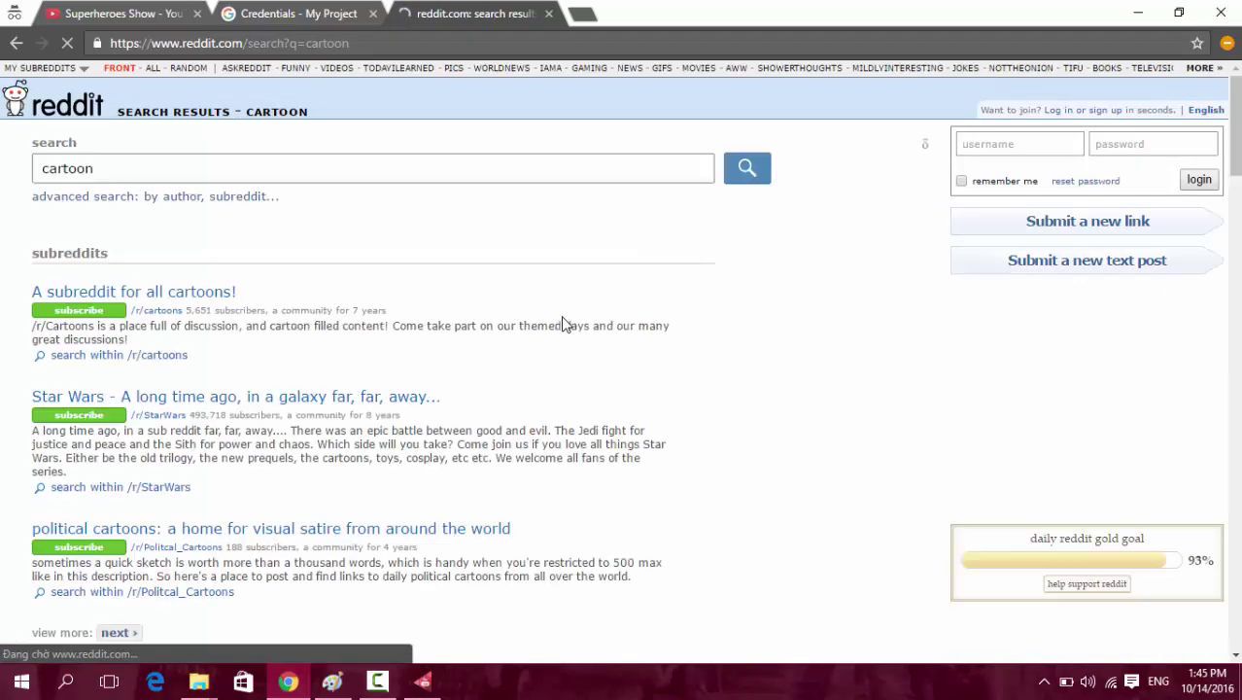
click(156, 312)
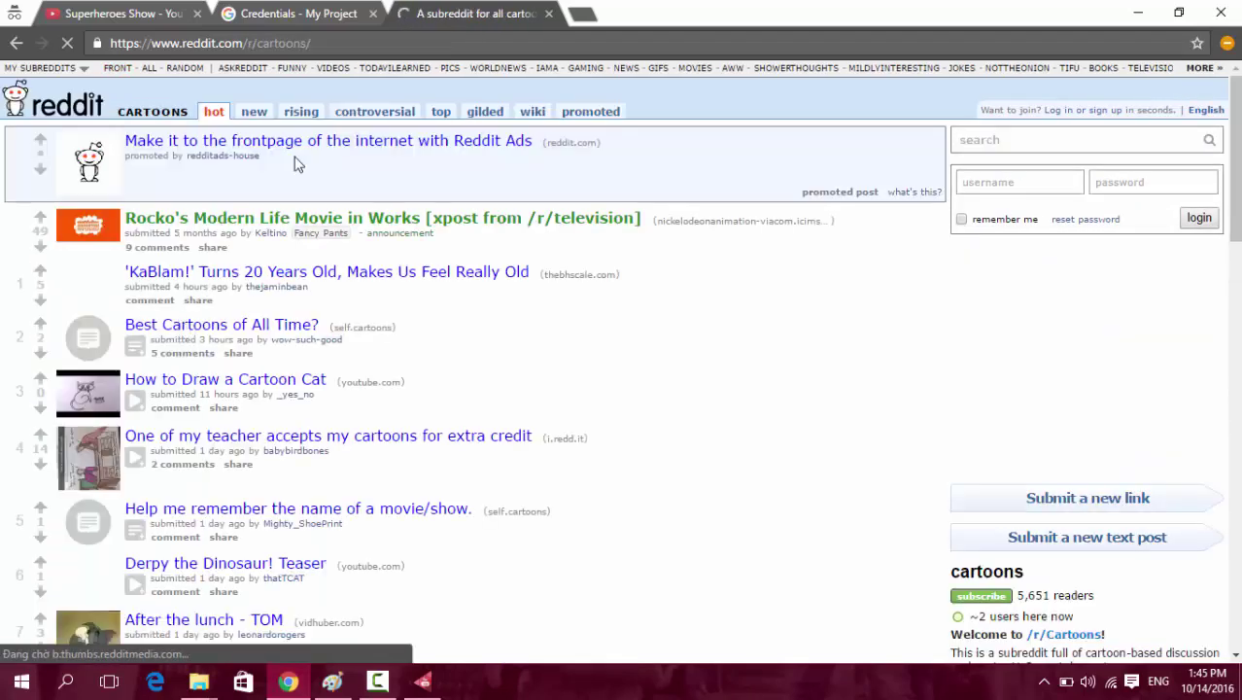
click(391, 40)
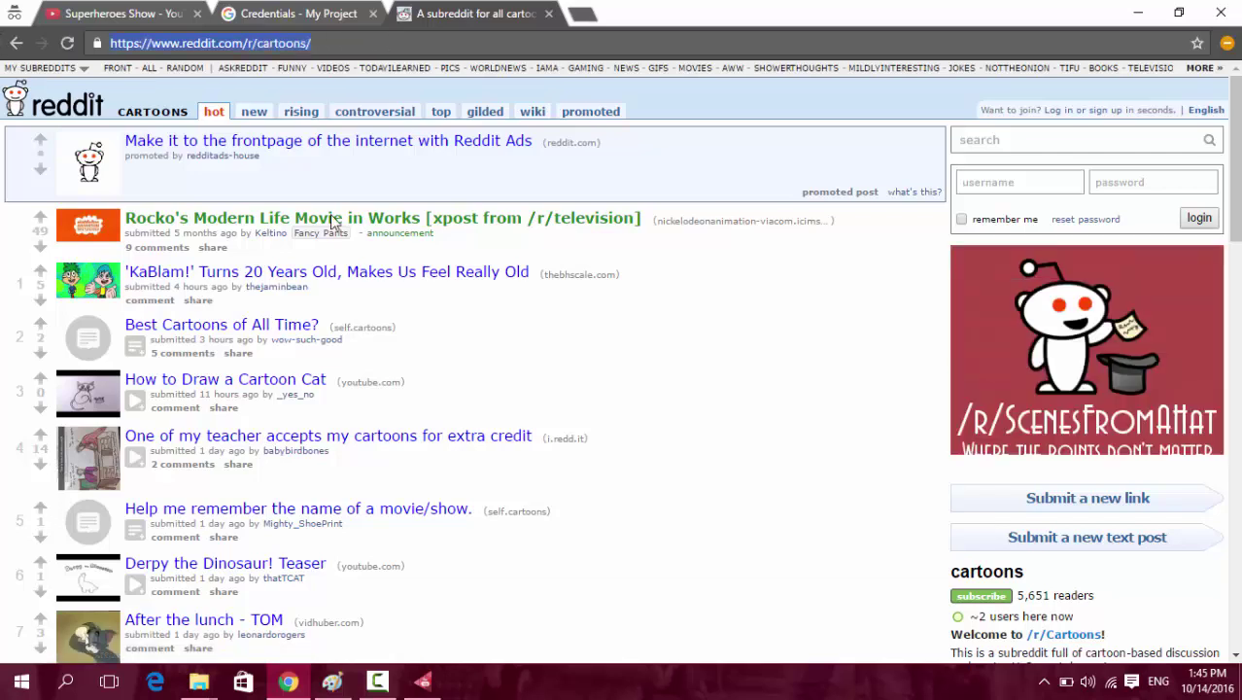
click(422, 680)
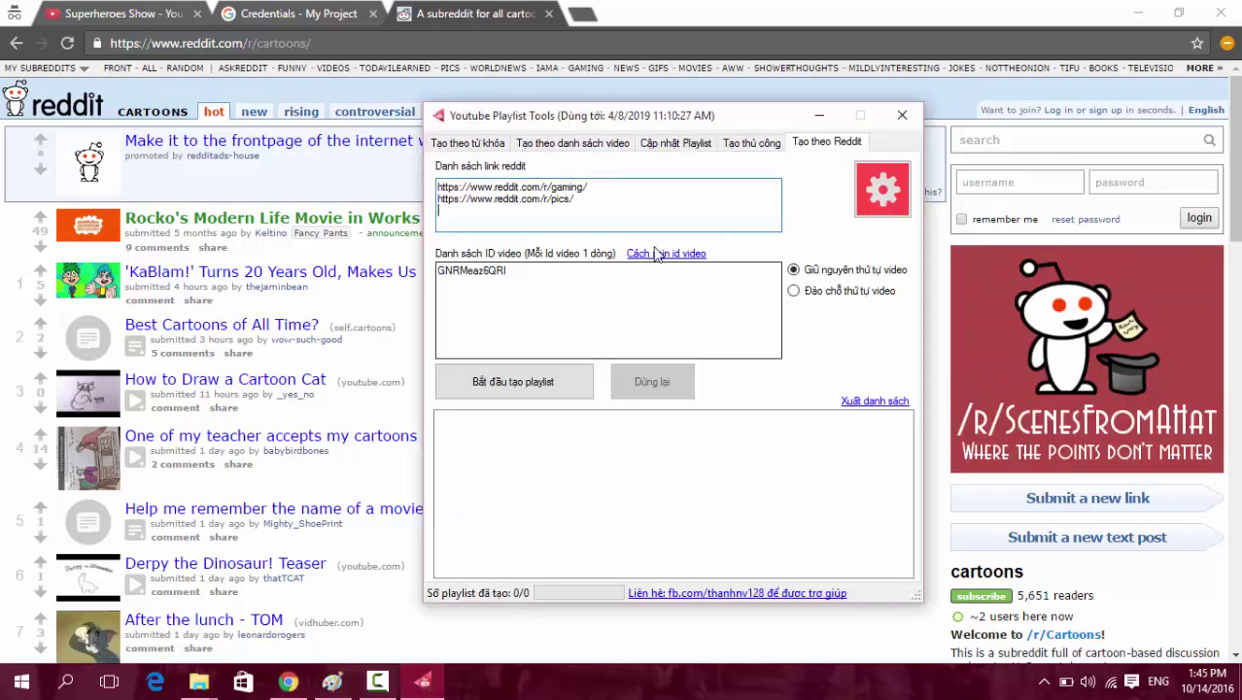
Paste r/cartoons as the third Reddit link, check all three links, and open the gear settings.
click(654, 210)
key(ctrl+v)
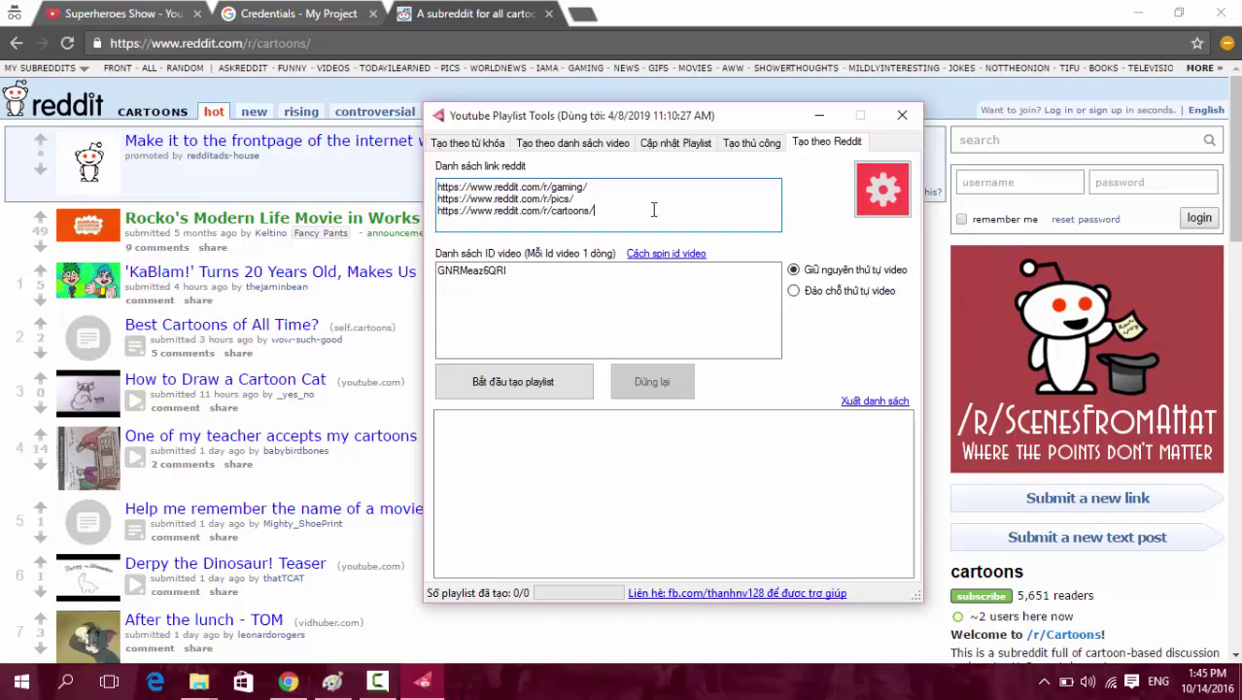
drag(559, 269, 411, 262)
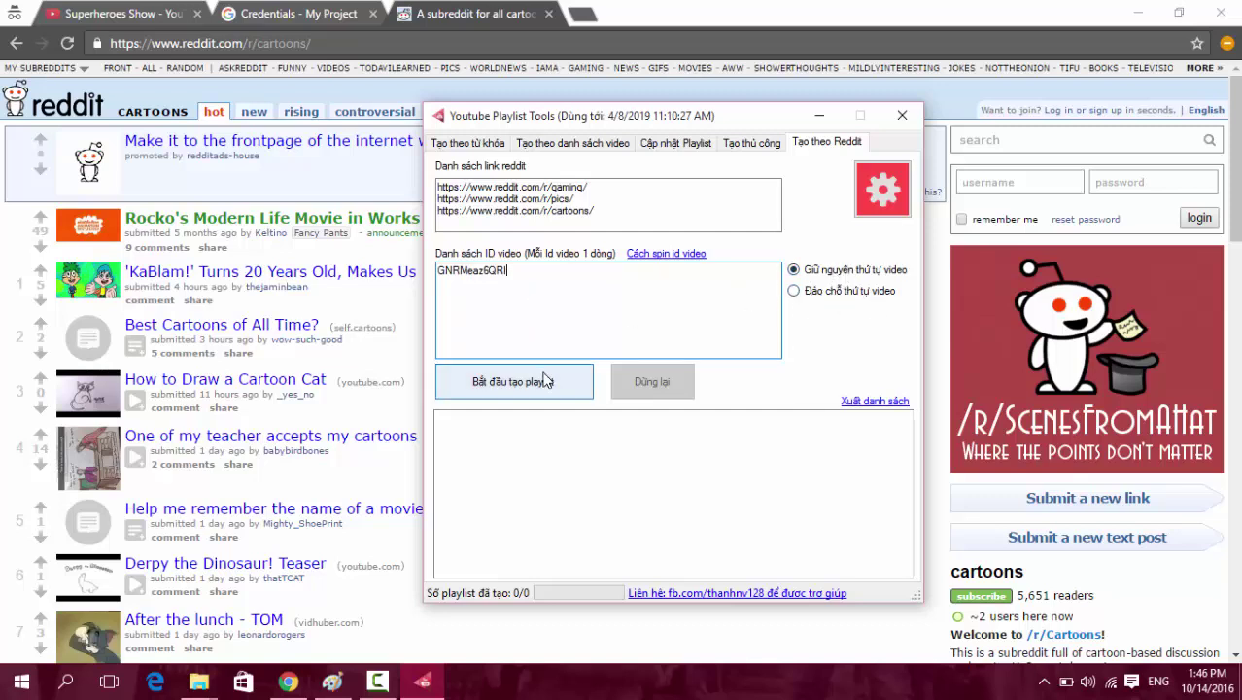
drag(626, 205, 409, 188)
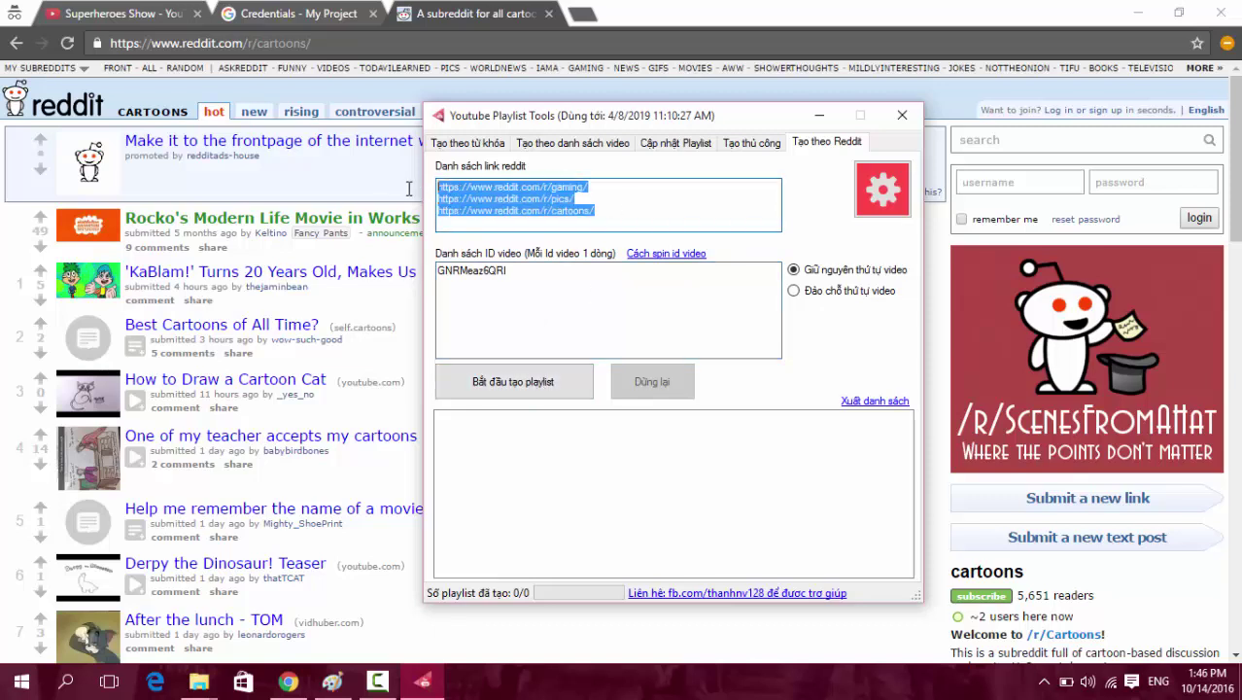
click(609, 187)
drag(648, 221, 427, 177)
click(657, 202)
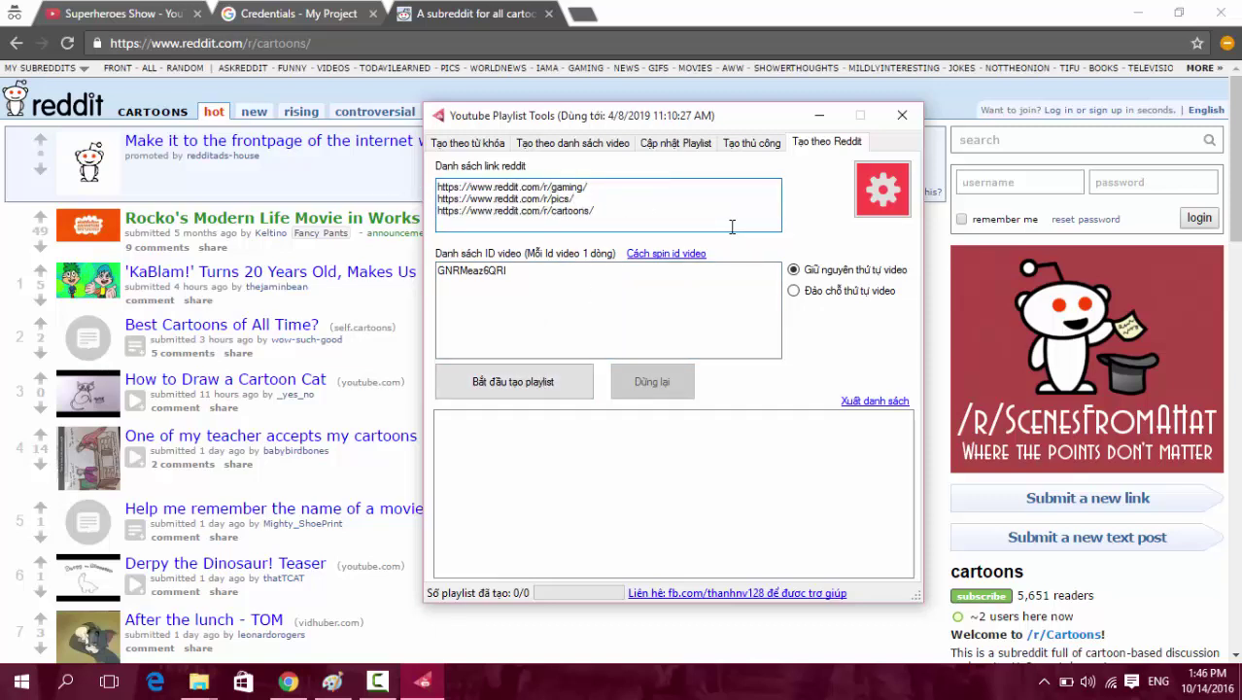
click(882, 188)
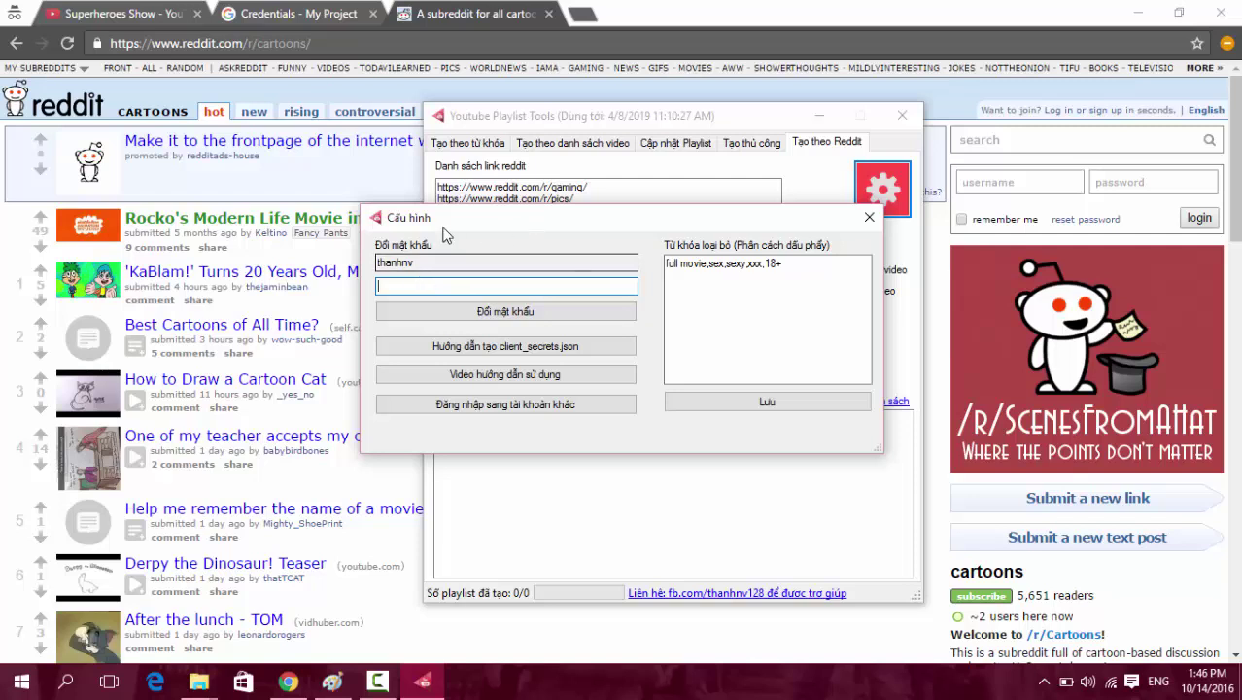
Move the settings dialog higher and inspect the excluded keywords 'full movie,sex,sexy,xxx,18+'.
drag(469, 223, 506, 232)
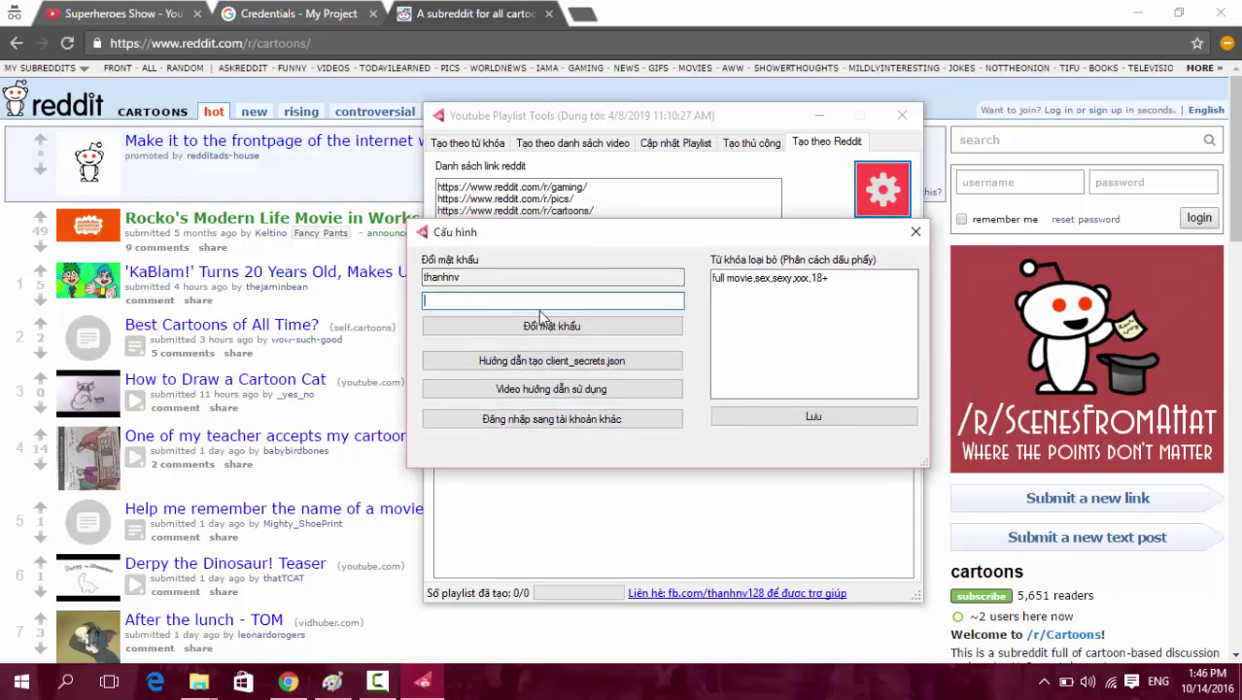
drag(591, 236, 575, 170)
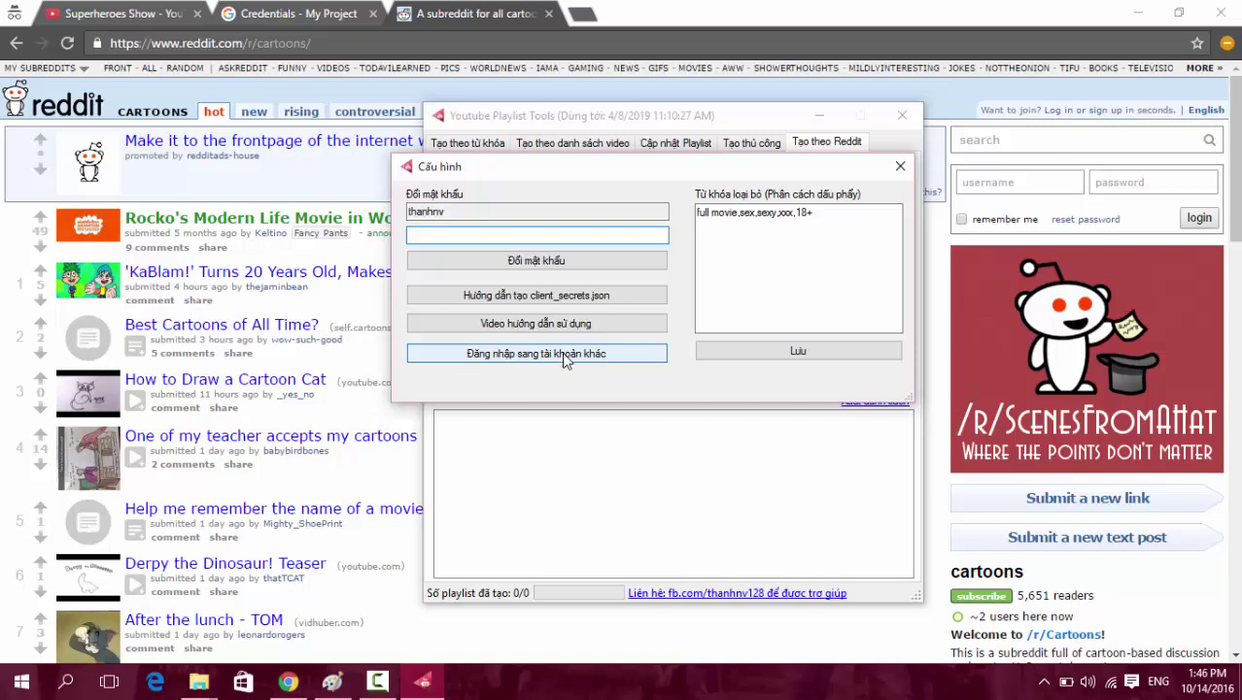
drag(864, 214, 686, 209)
click(842, 218)
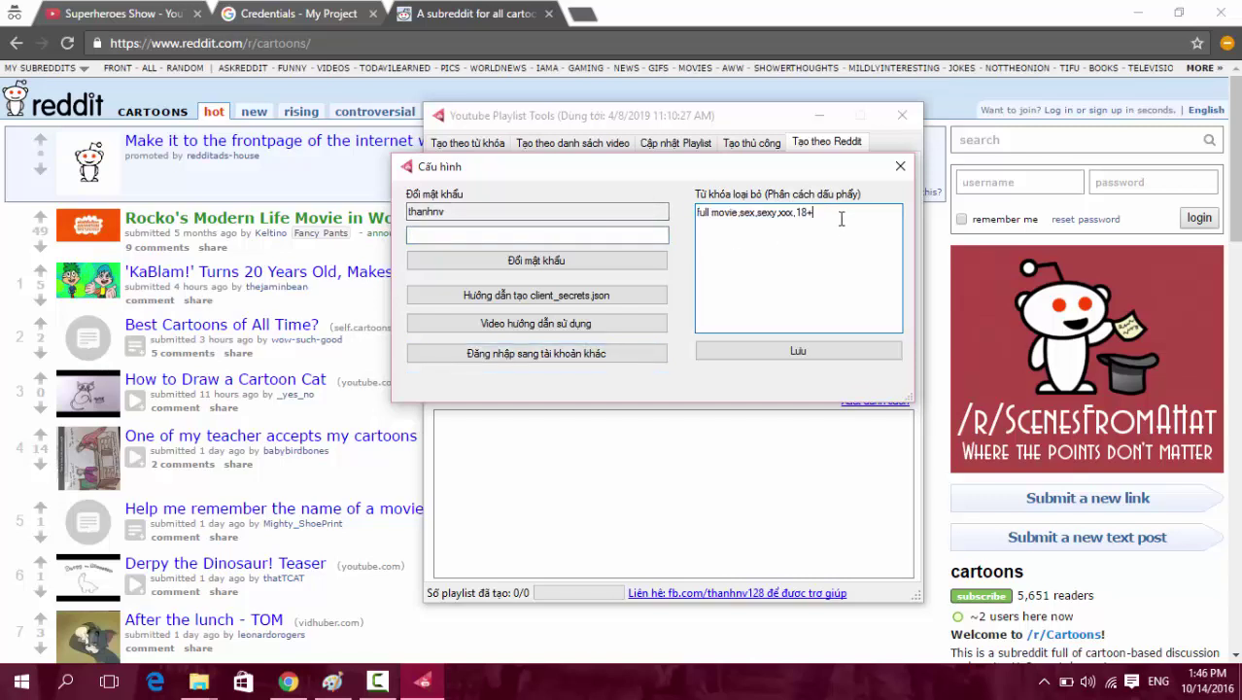
drag(841, 219, 646, 210)
click(746, 216)
drag(739, 218, 644, 212)
Review the full excluded-keyword line, then choose 'Đăng nhập sang tài khoản khác'.
drag(825, 213, 622, 204)
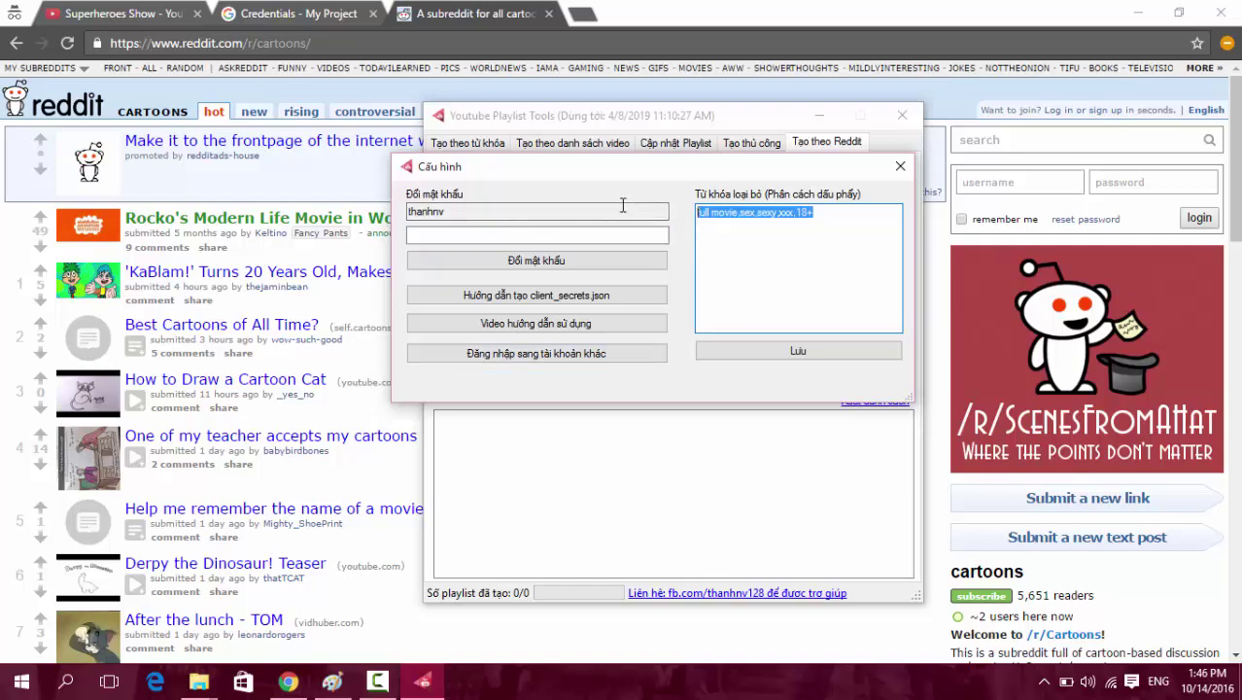
click(814, 221)
drag(814, 221, 610, 208)
click(817, 209)
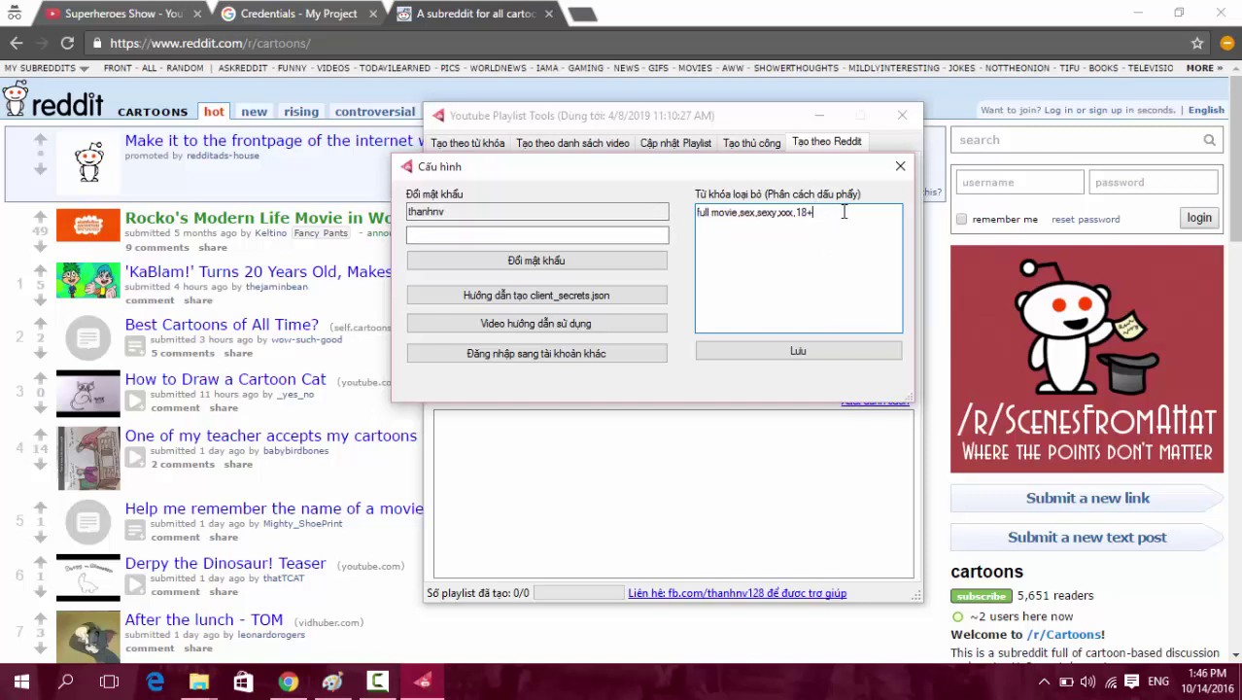
drag(841, 210, 509, 176)
click(809, 244)
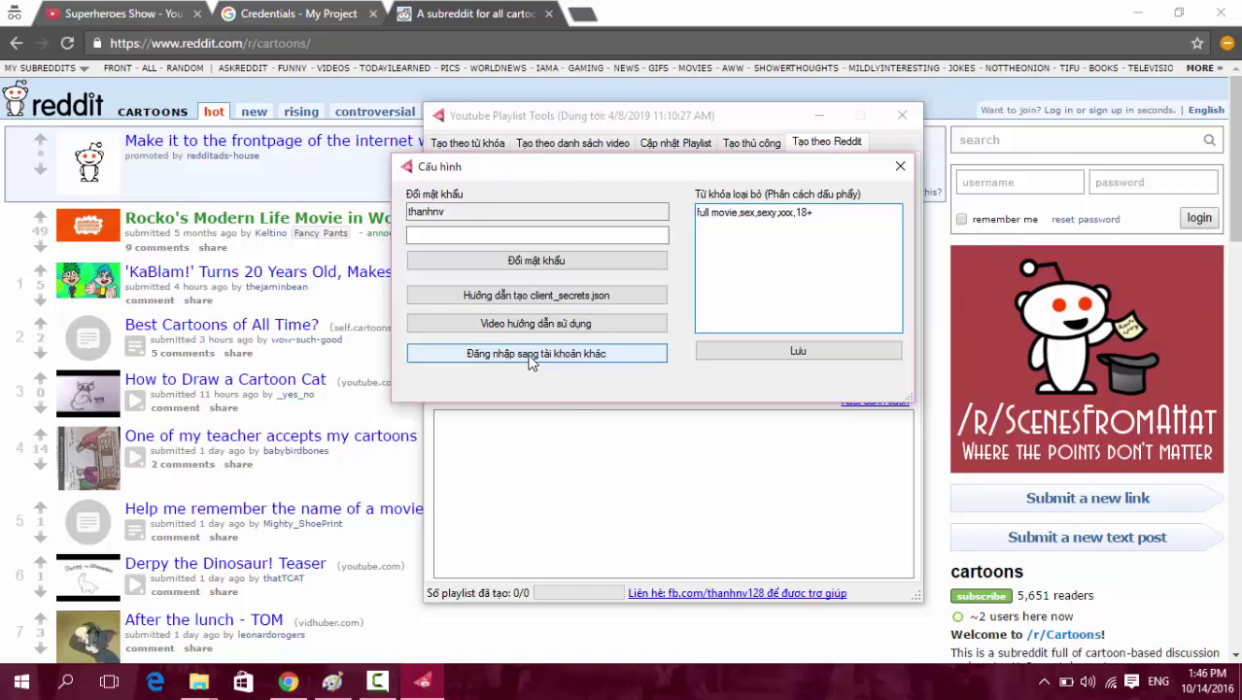
click(531, 357)
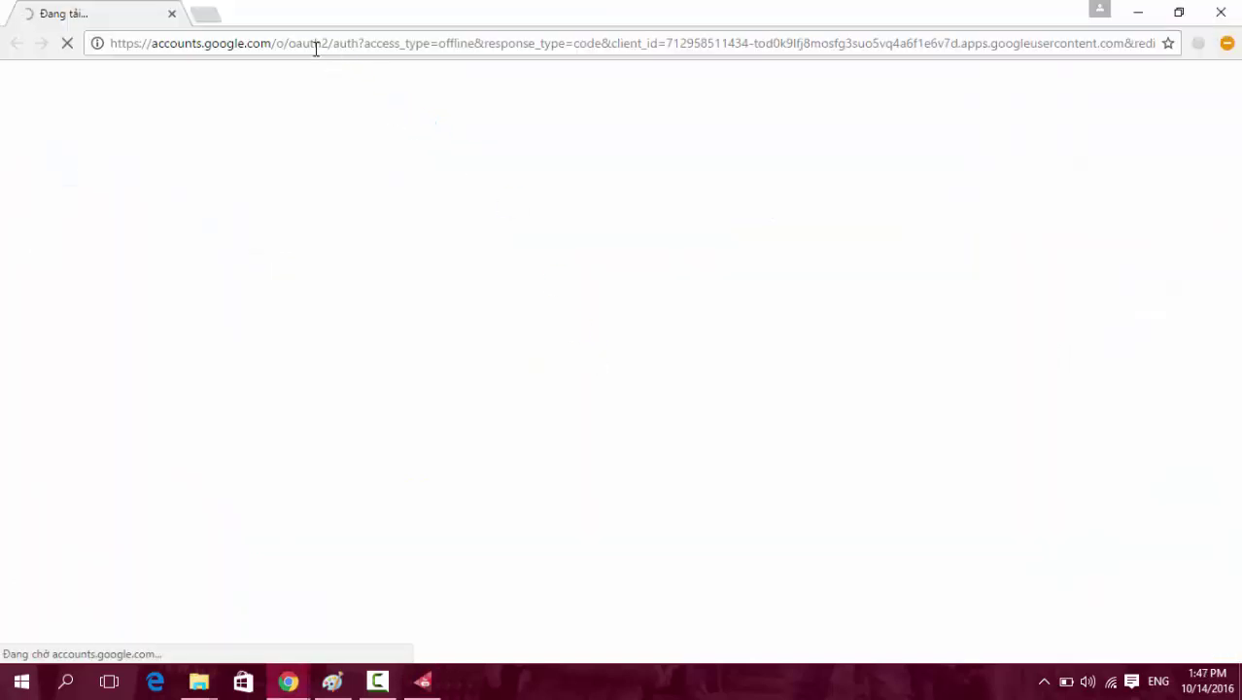
Close the stray sign-in window and sign in to Google with the account password.
click(315, 45)
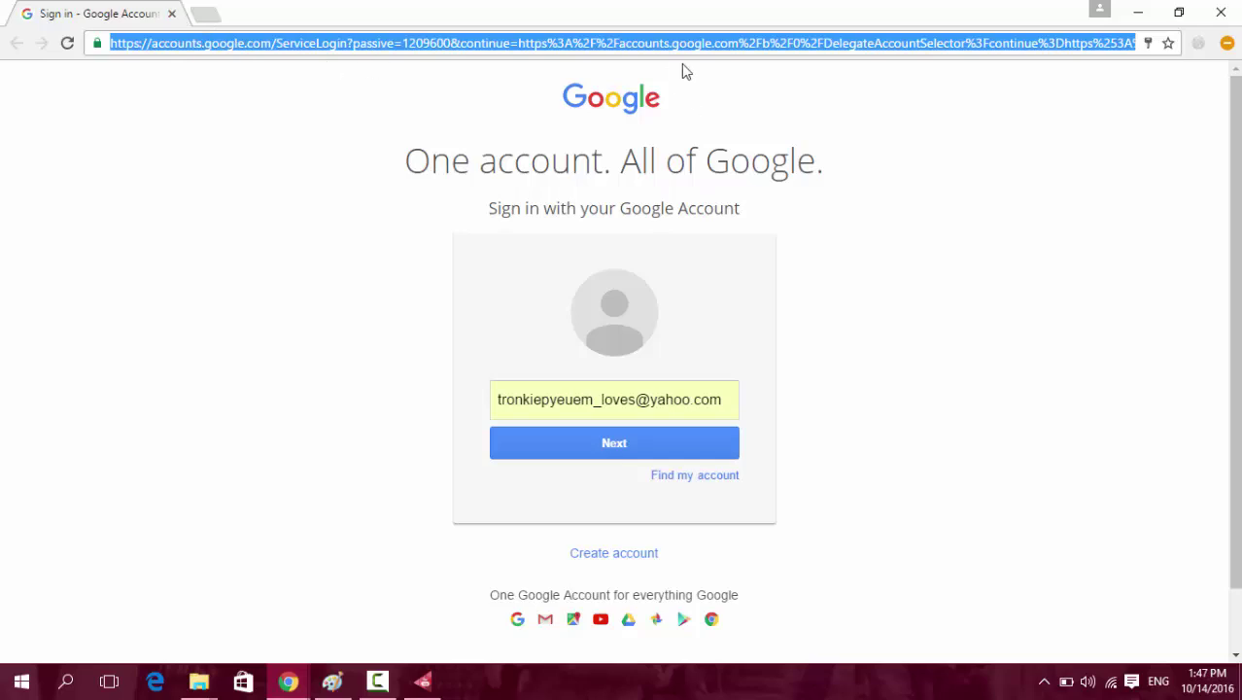
click(172, 13)
click(577, 16)
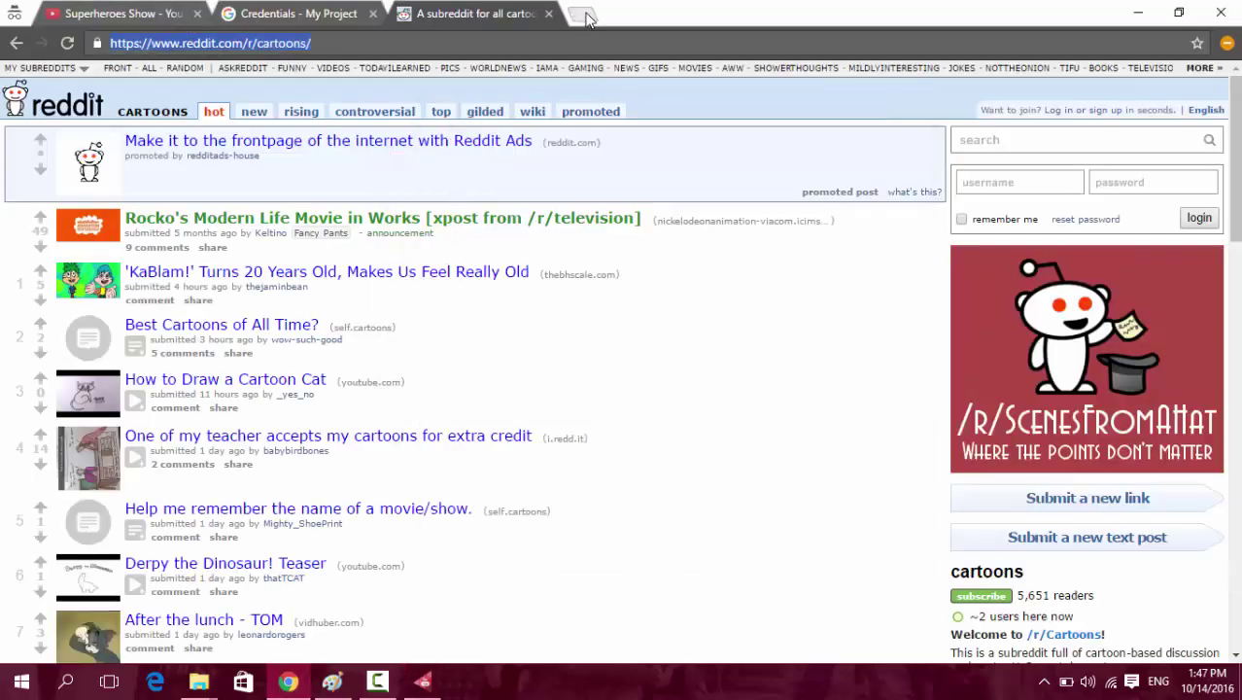
click(583, 13)
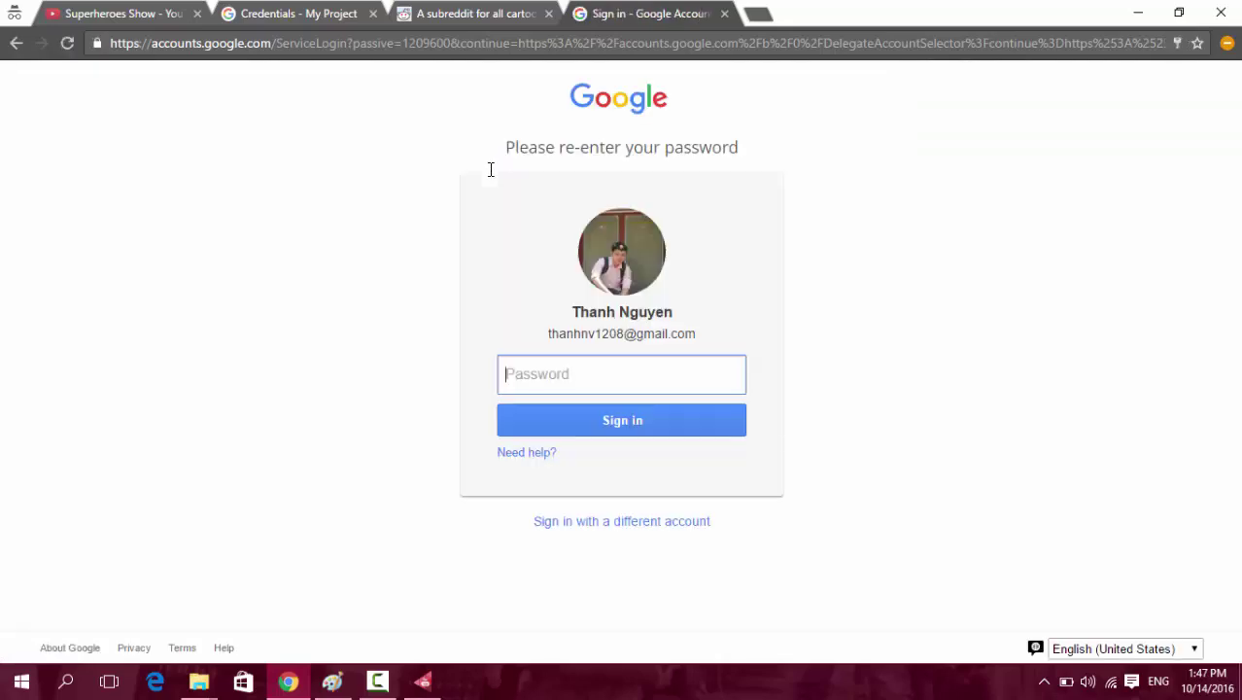
text(*************)
key(Return)
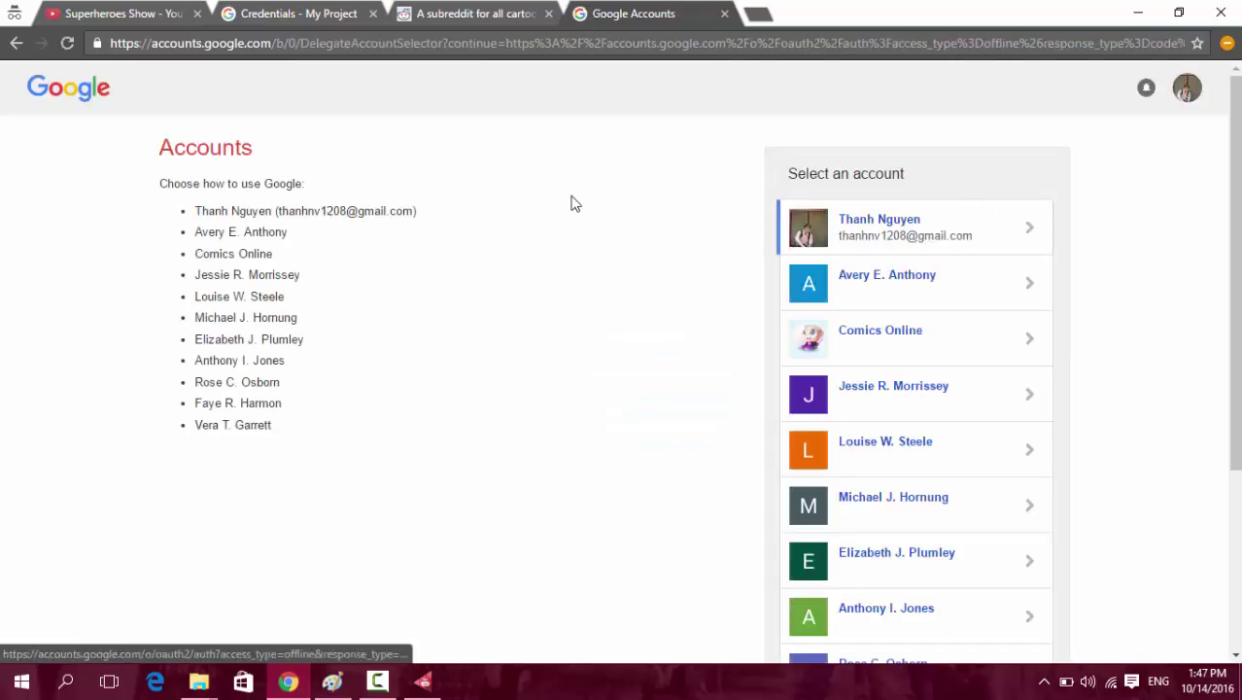
Reload the accounts page, pick the second account, and allow Tools Youtube access.
scroll(313, 269, down, 3)
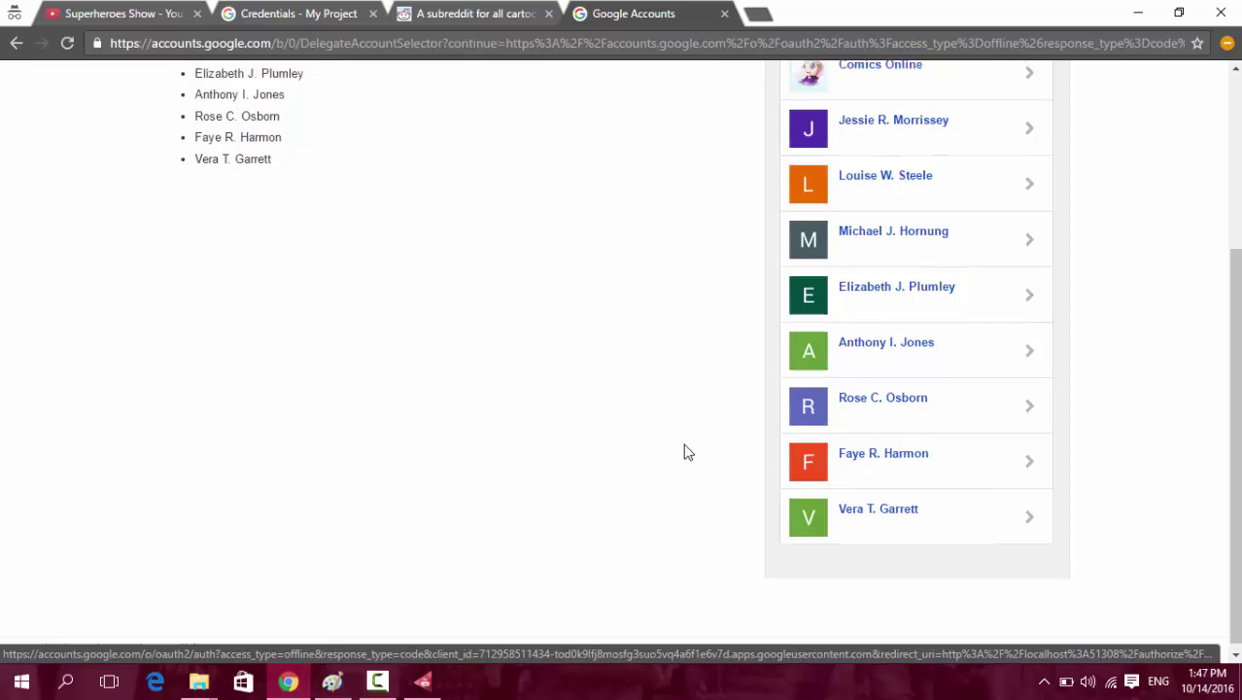
key(F5)
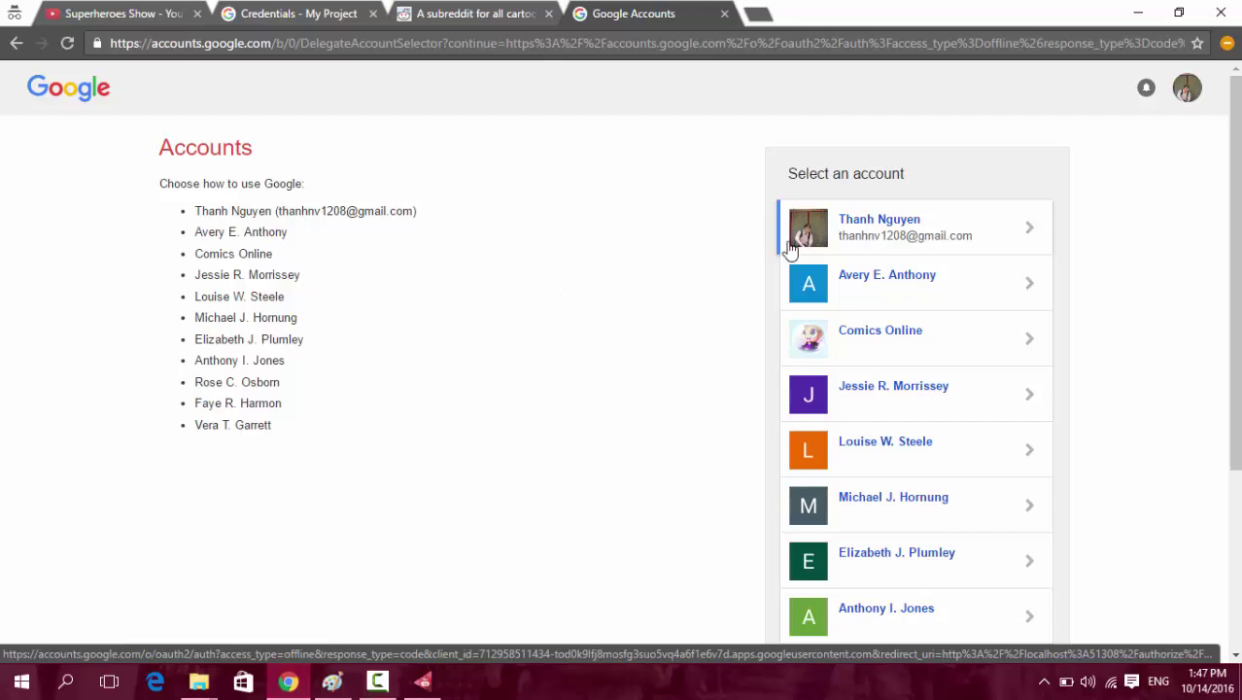
scroll(796, 389, down, 3)
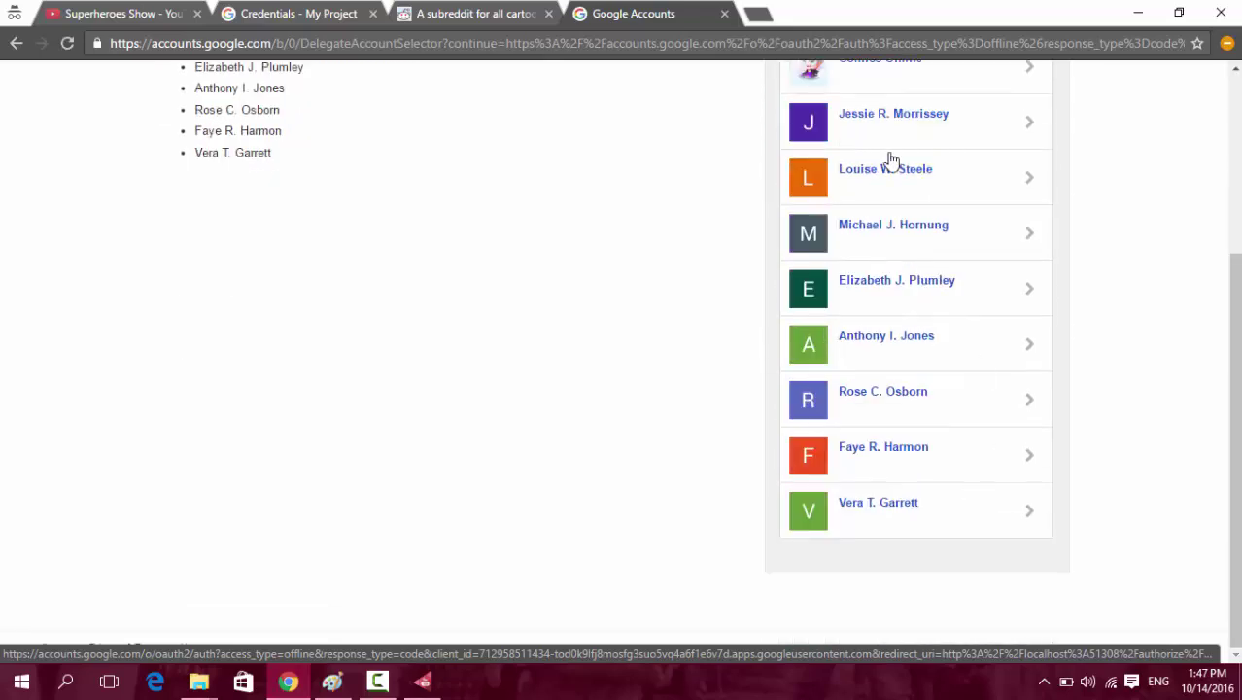
scroll(952, 408, up, 3)
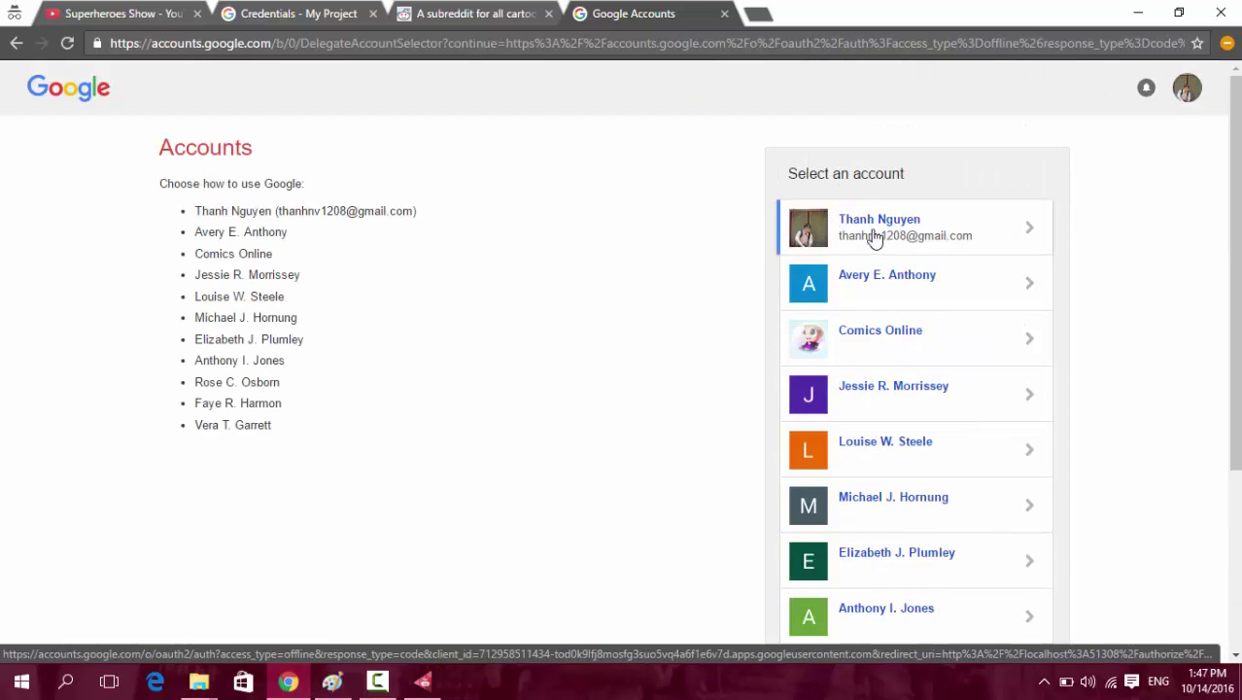
scroll(690, 239, down, 3)
scroll(719, 258, up, 2)
scroll(724, 261, down, 1)
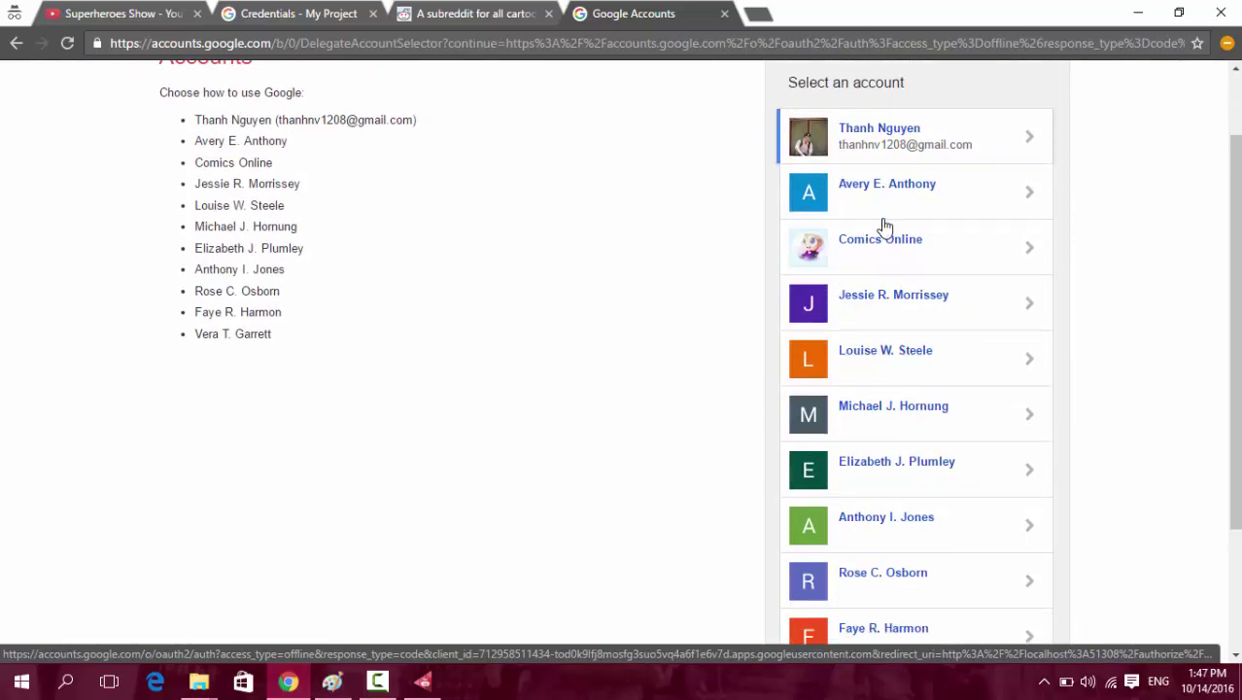
click(898, 199)
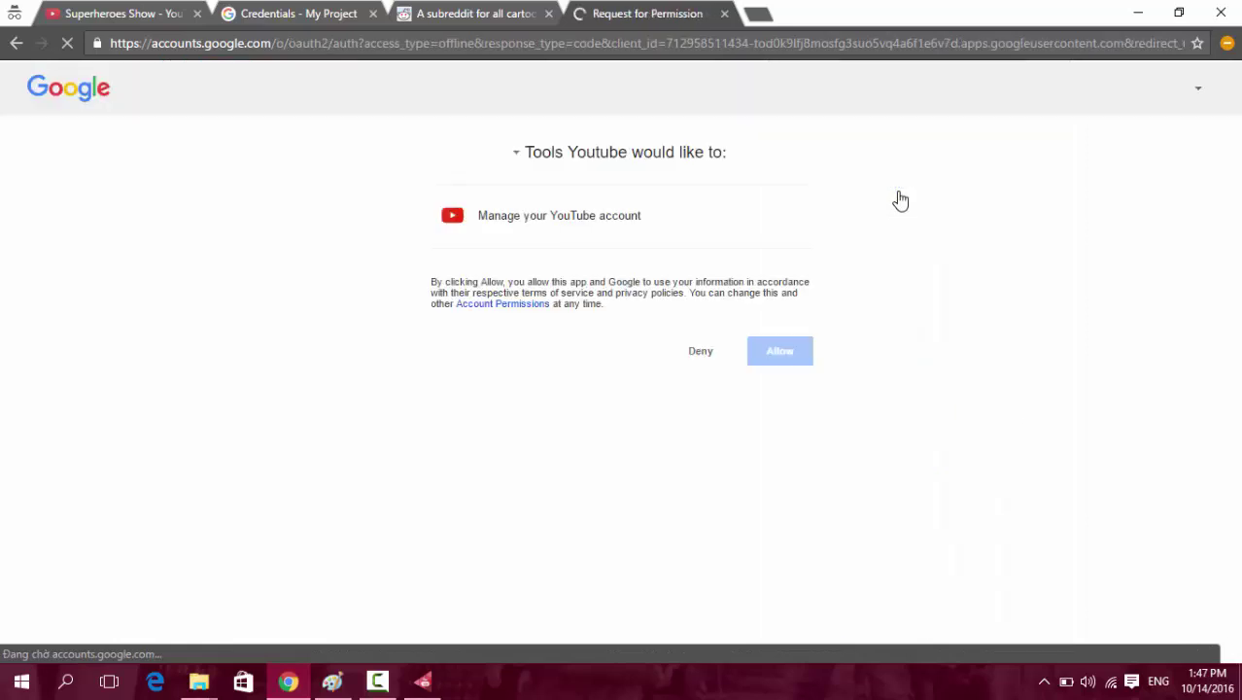
click(789, 360)
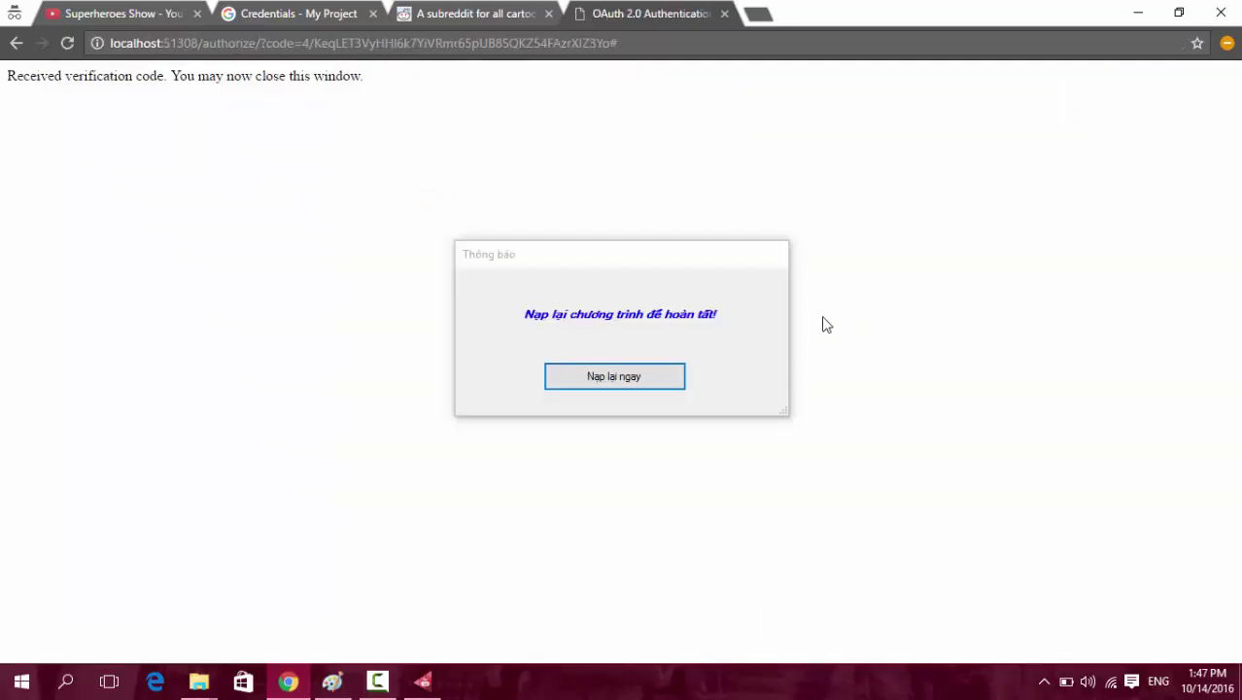
Reload the program to finish setup and read the confirmation message.
click(614, 376)
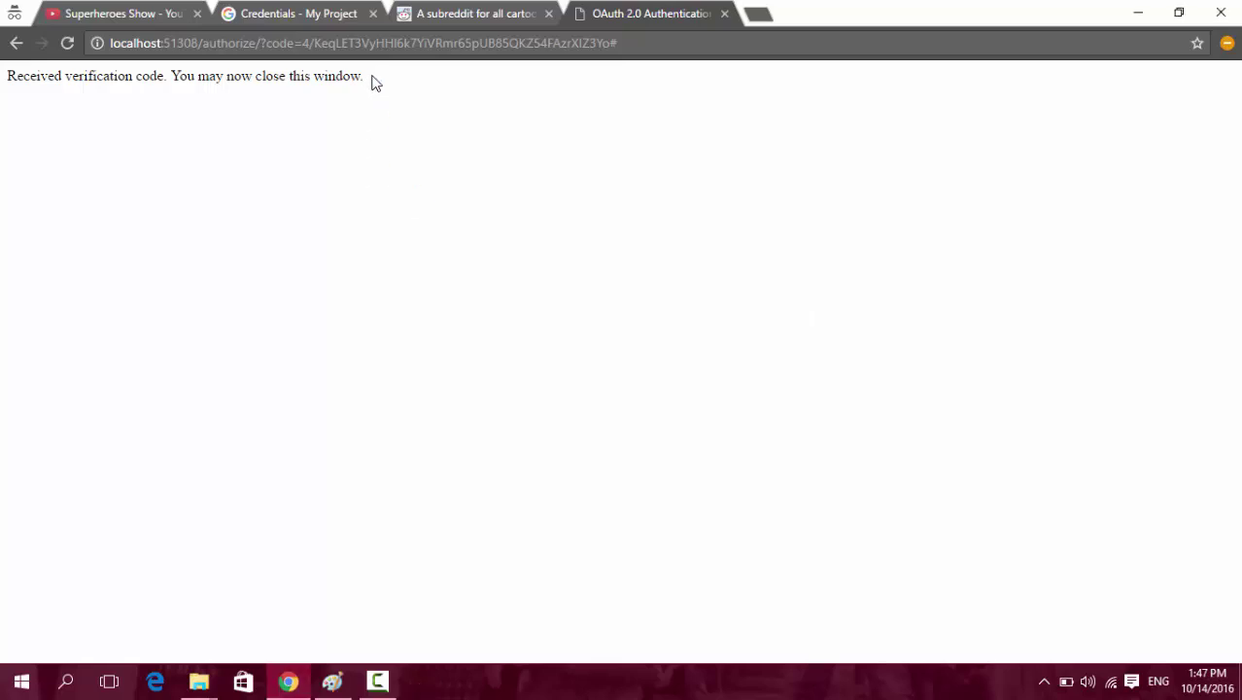
drag(371, 80, 3, 80)
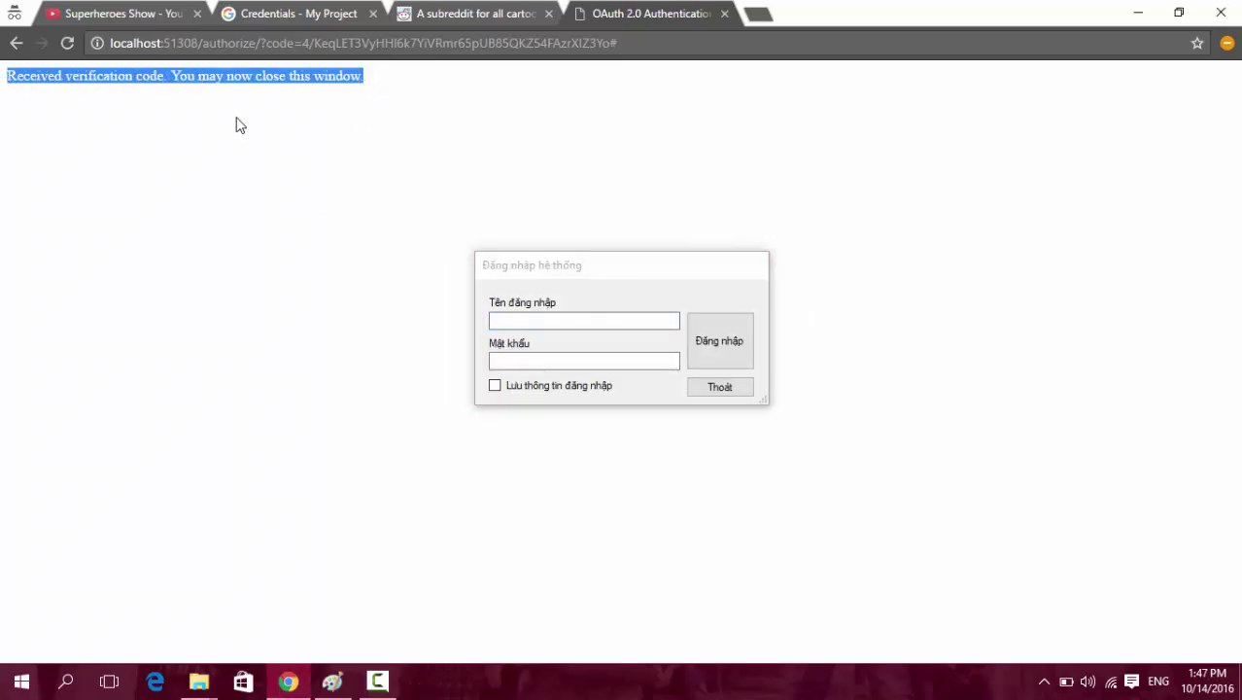
drag(416, 84, 2, 83)
click(389, 87)
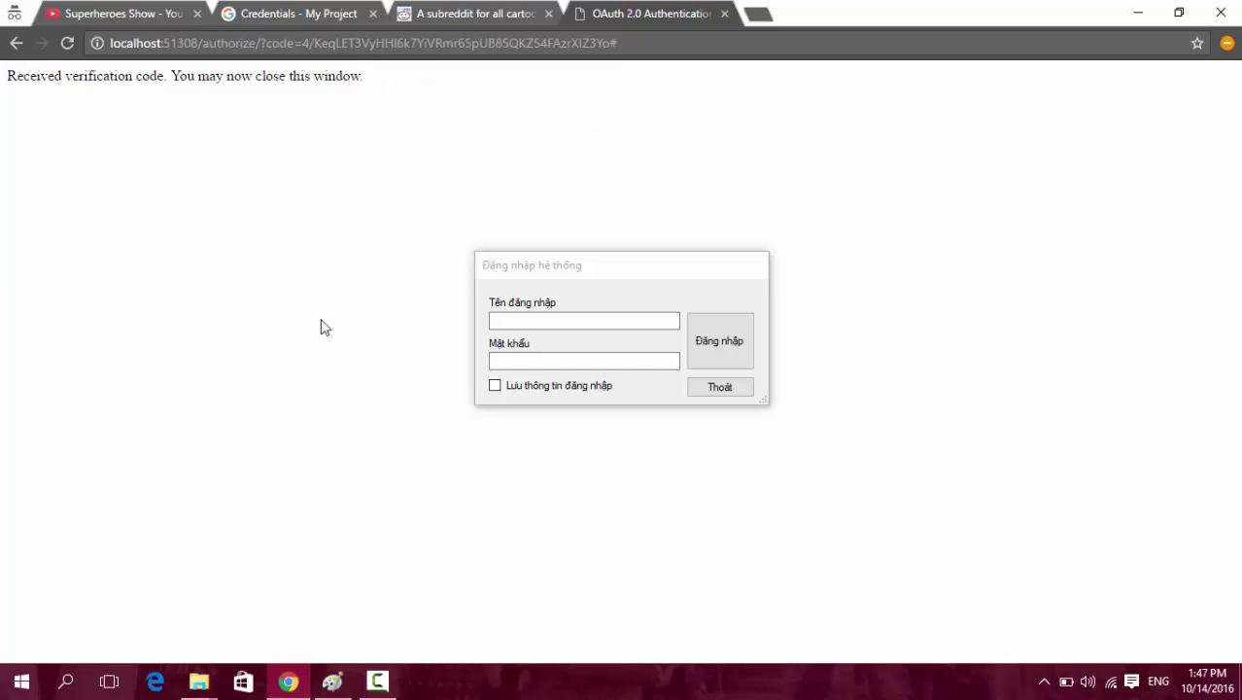
Check the new token response file in the YoutubePlayListTools folder.
click(216, 686)
click(166, 621)
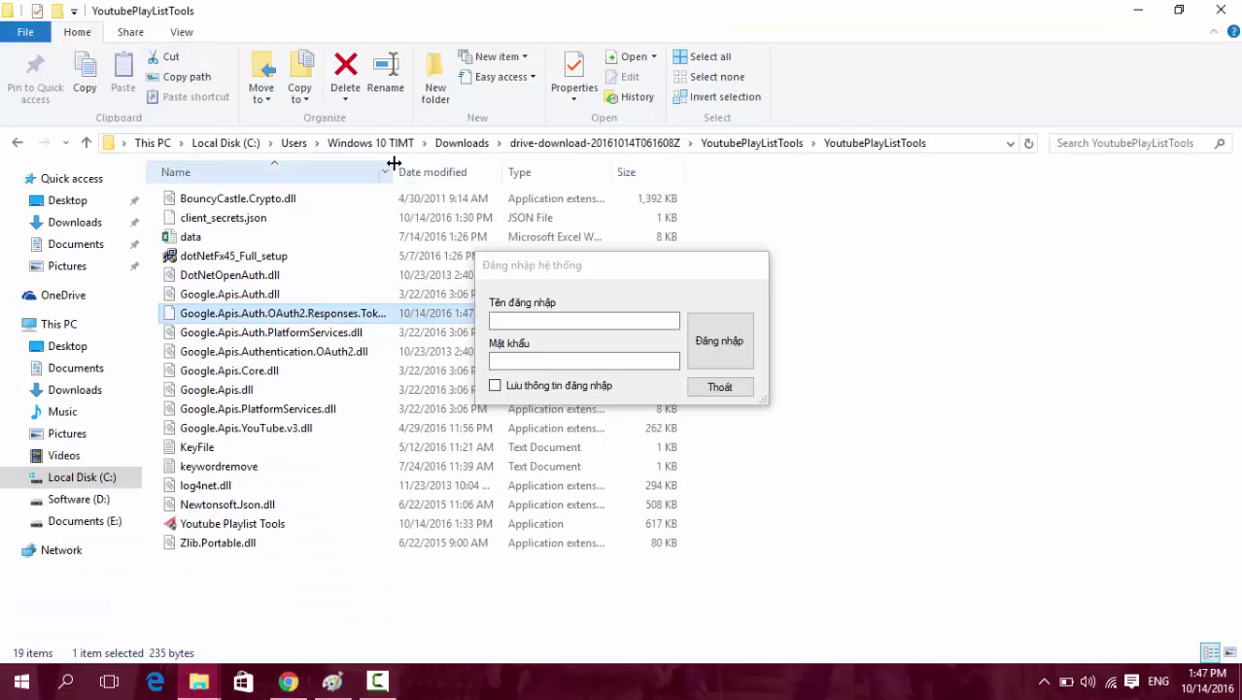
drag(392, 172, 466, 171)
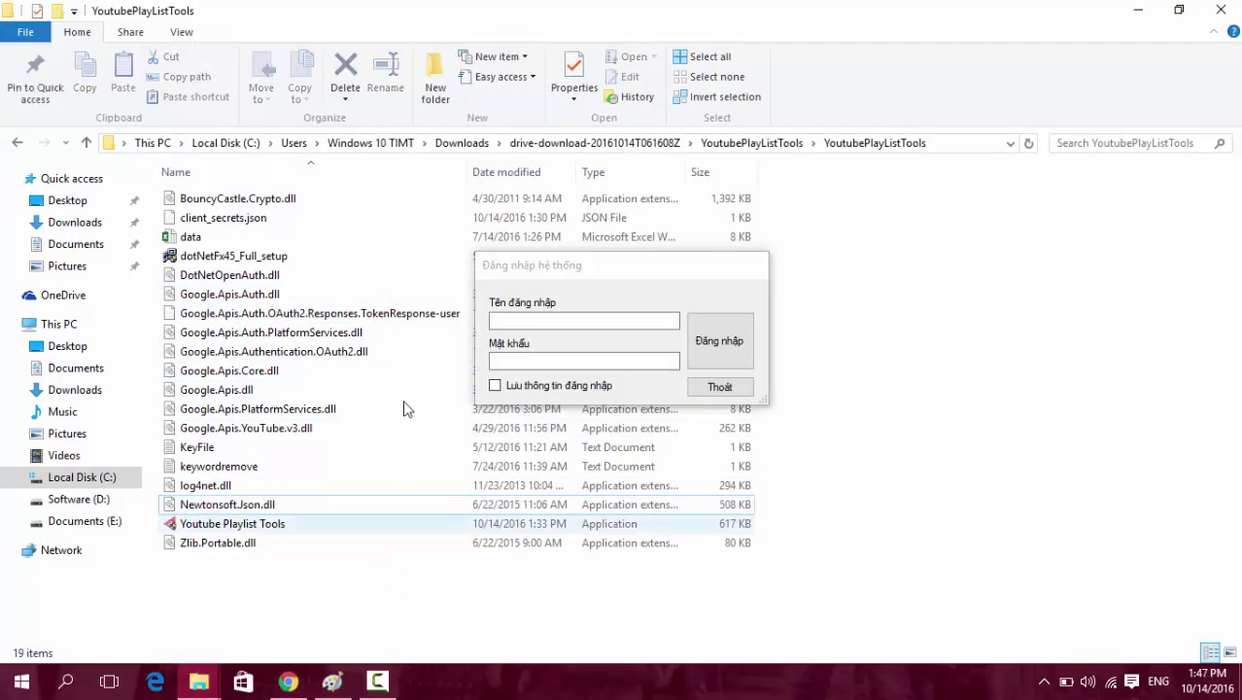
drag(548, 264, 880, 285)
click(350, 320)
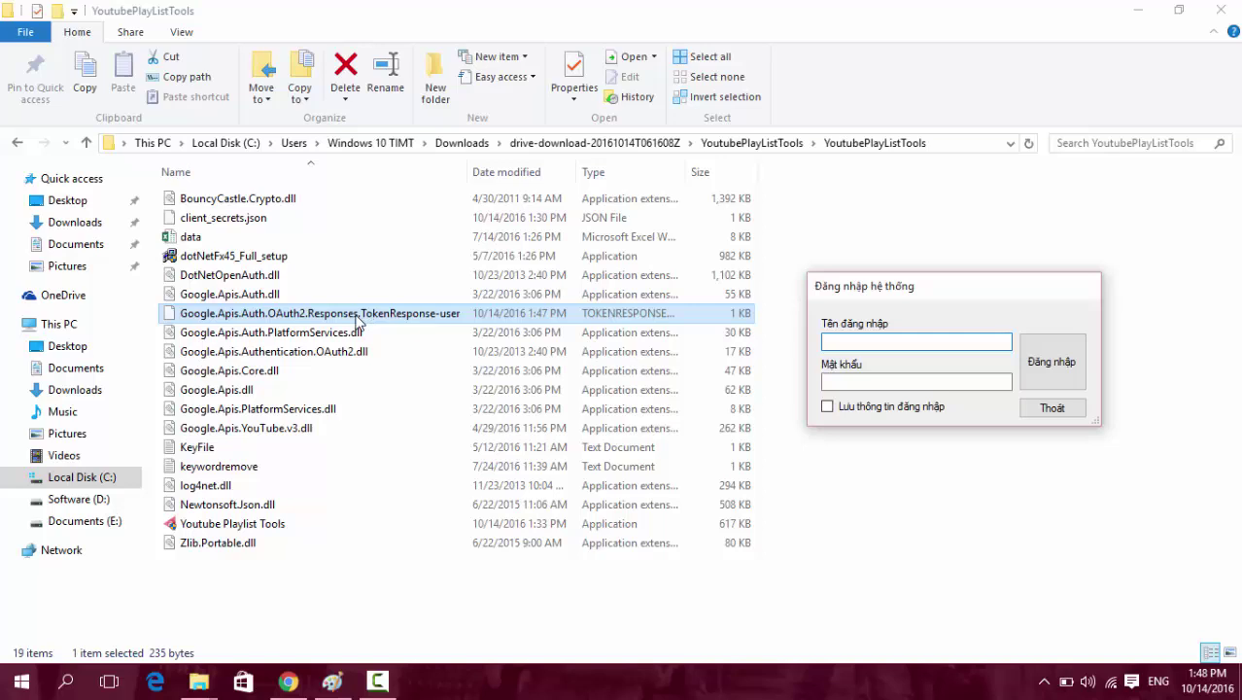
click(424, 319)
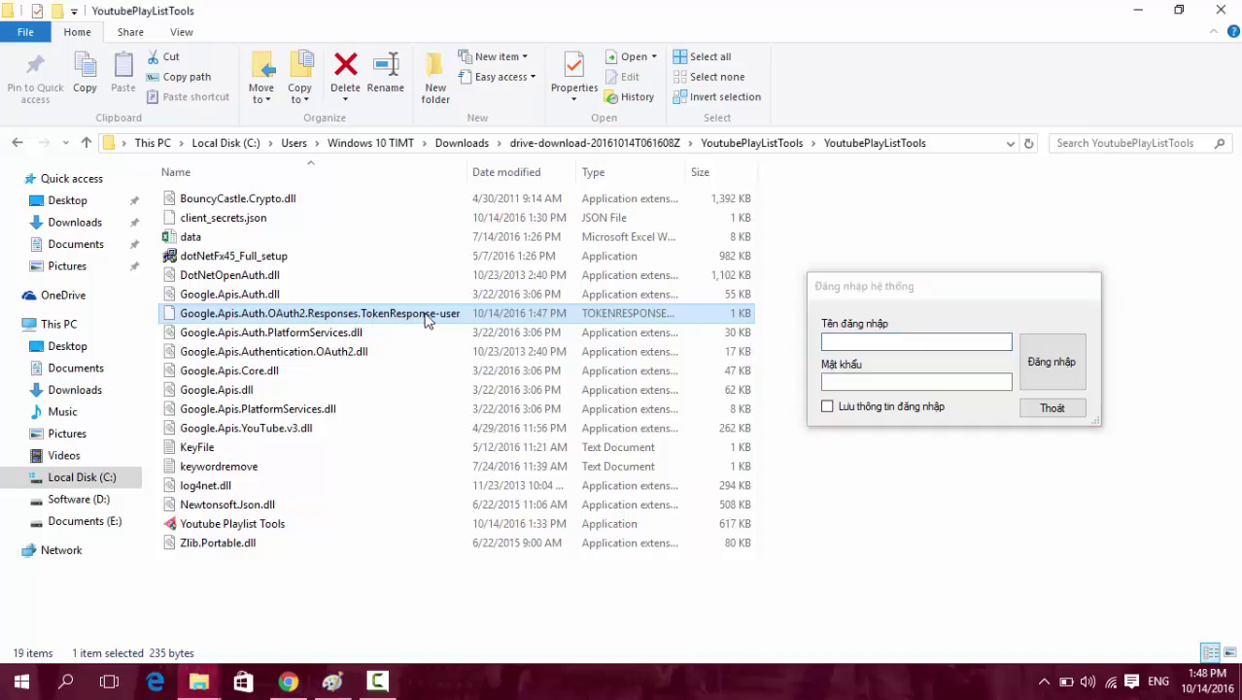
click(324, 336)
click(364, 319)
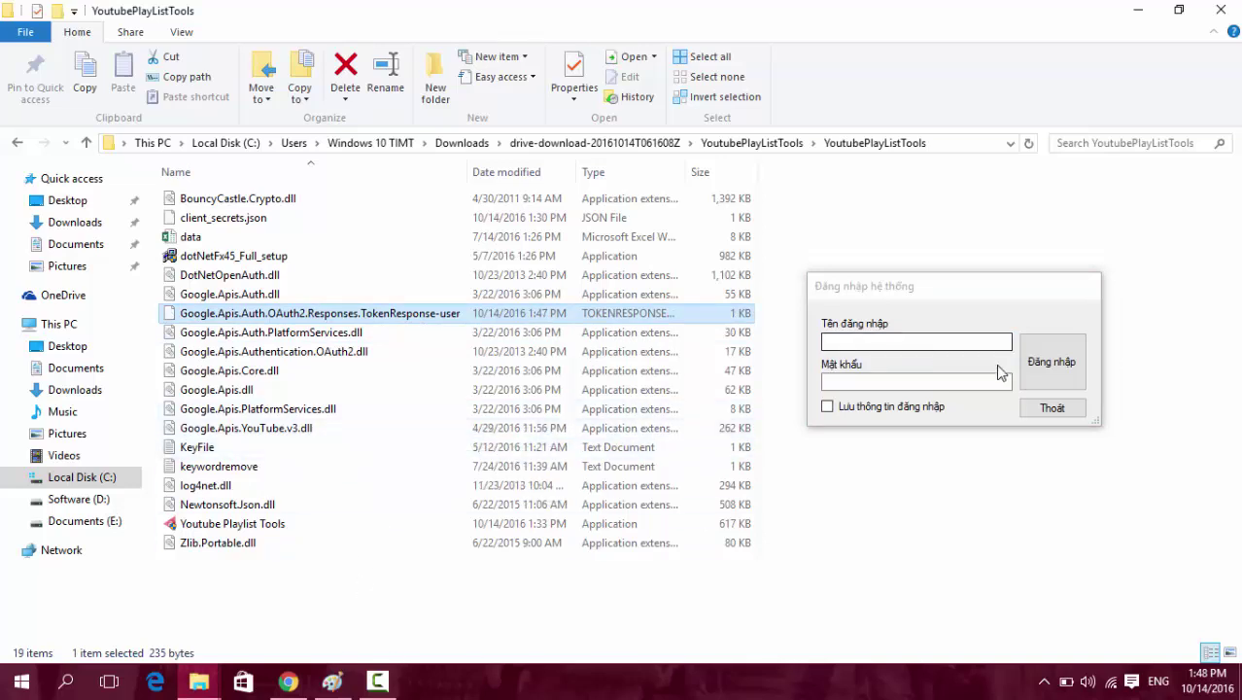
Log in to Youtube Playlist Tools with the username and password.
click(899, 341)
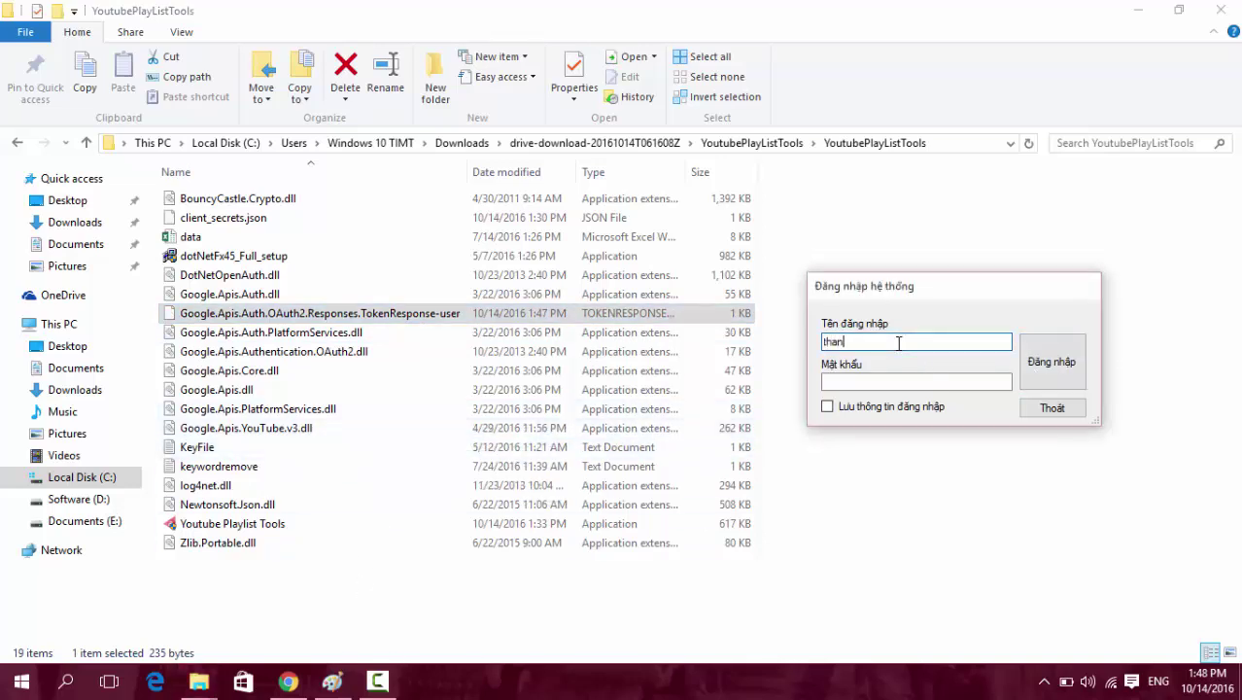
text(thanhnv)
click(965, 383)
text(a)
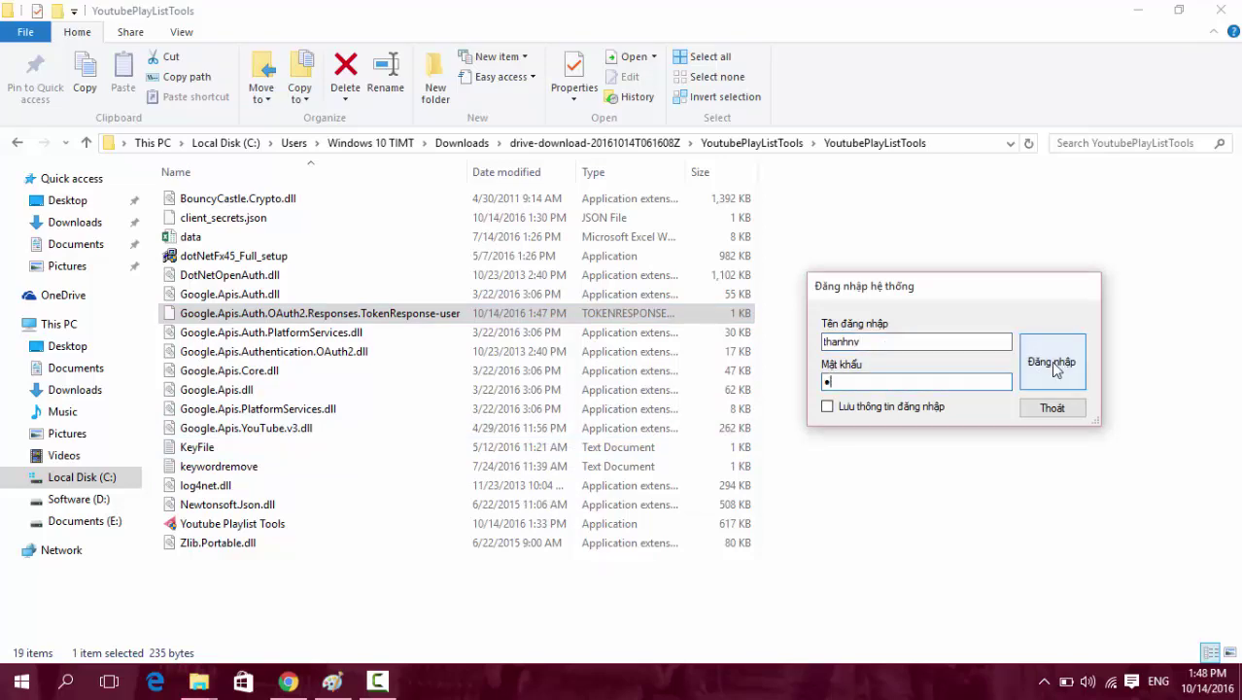
click(1054, 360)
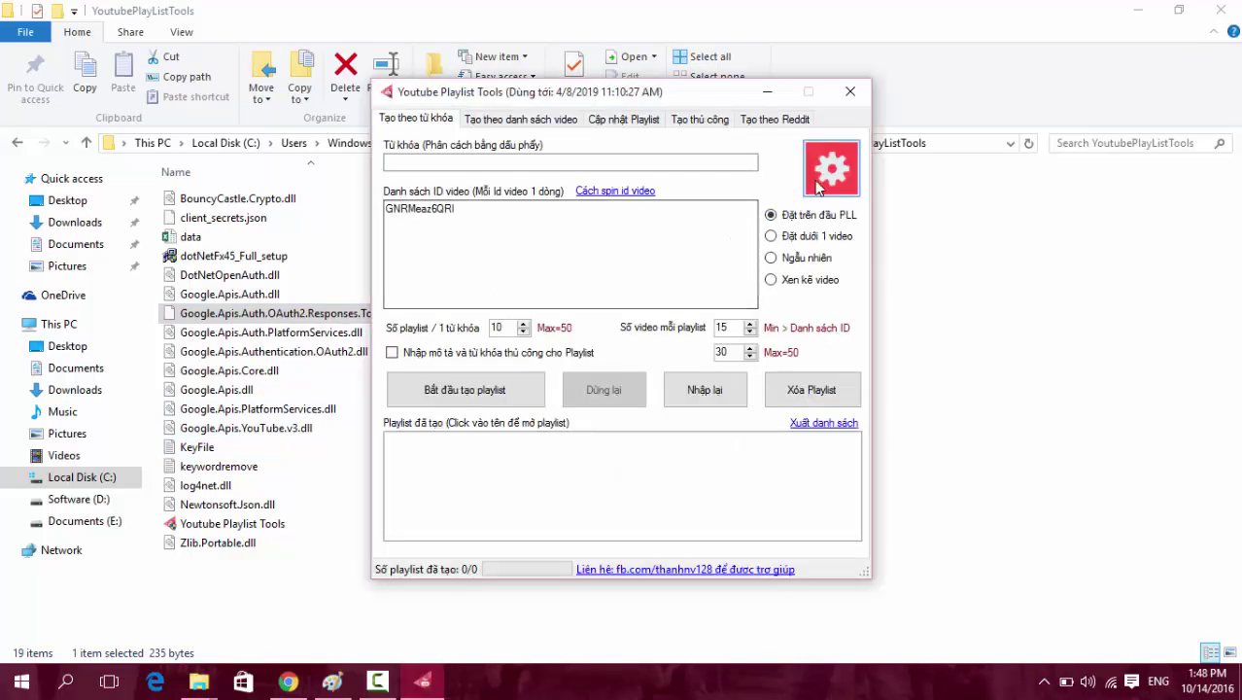
Open the program's settings, check client_secrets.json in the program folder, and close settings.
click(831, 168)
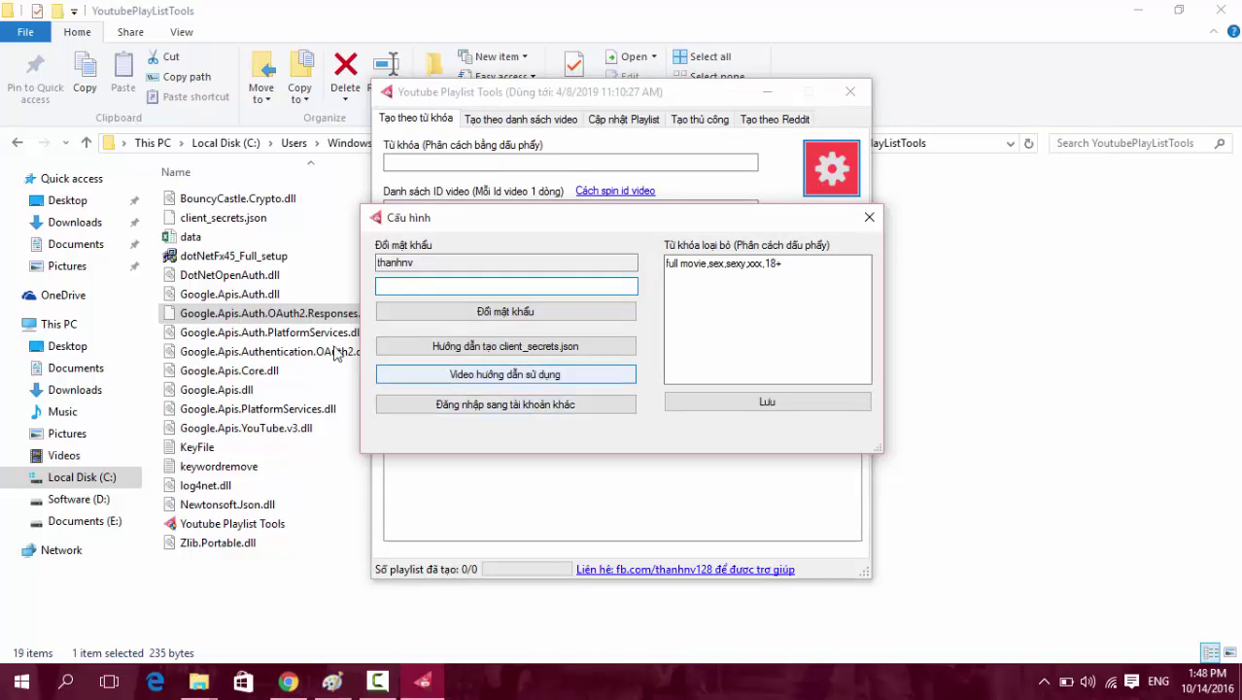
click(213, 317)
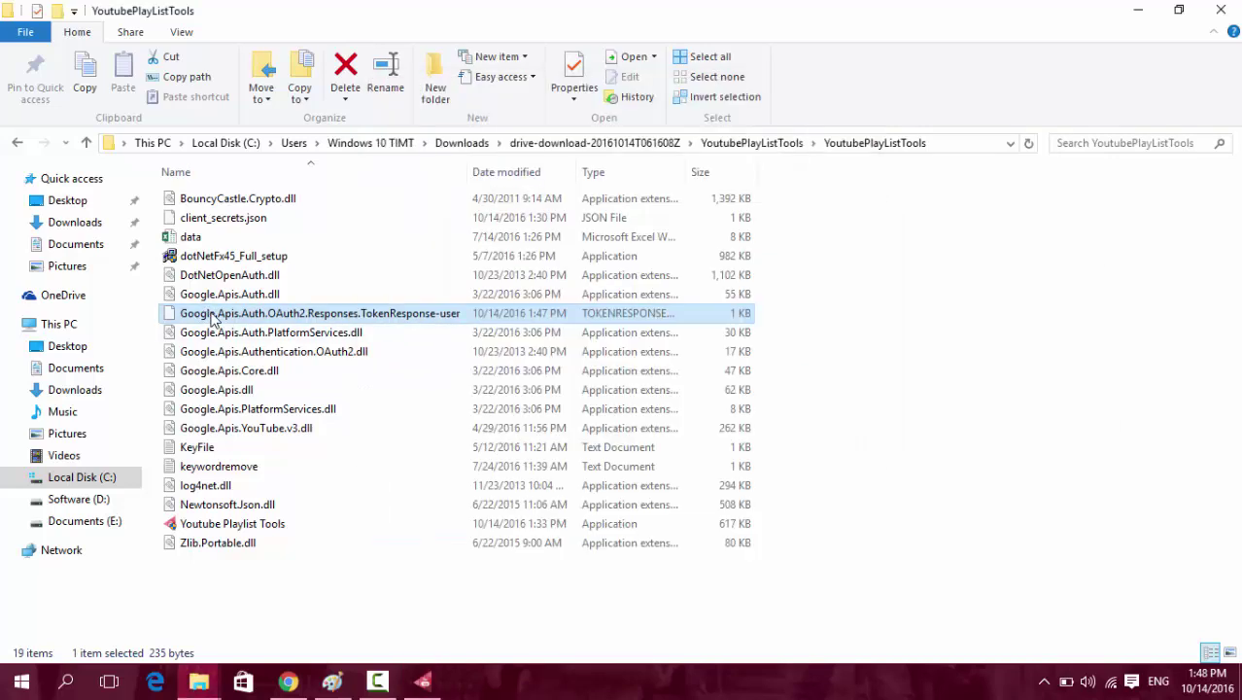
click(231, 223)
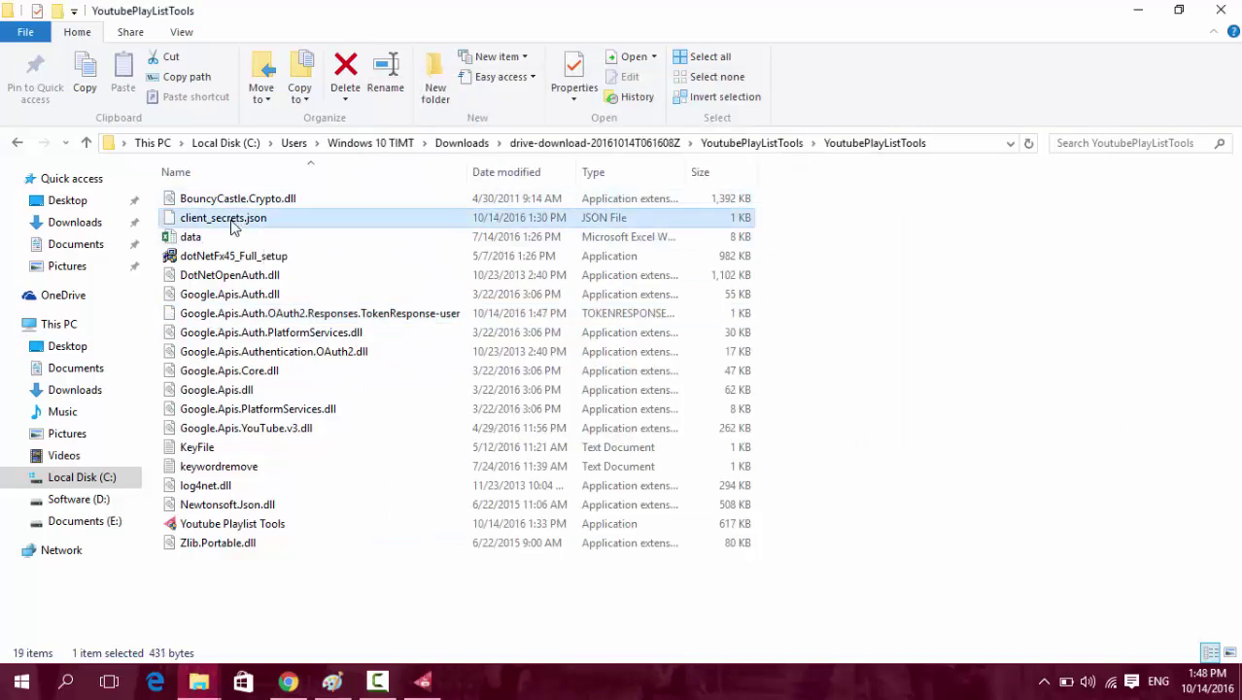
click(420, 684)
click(869, 217)
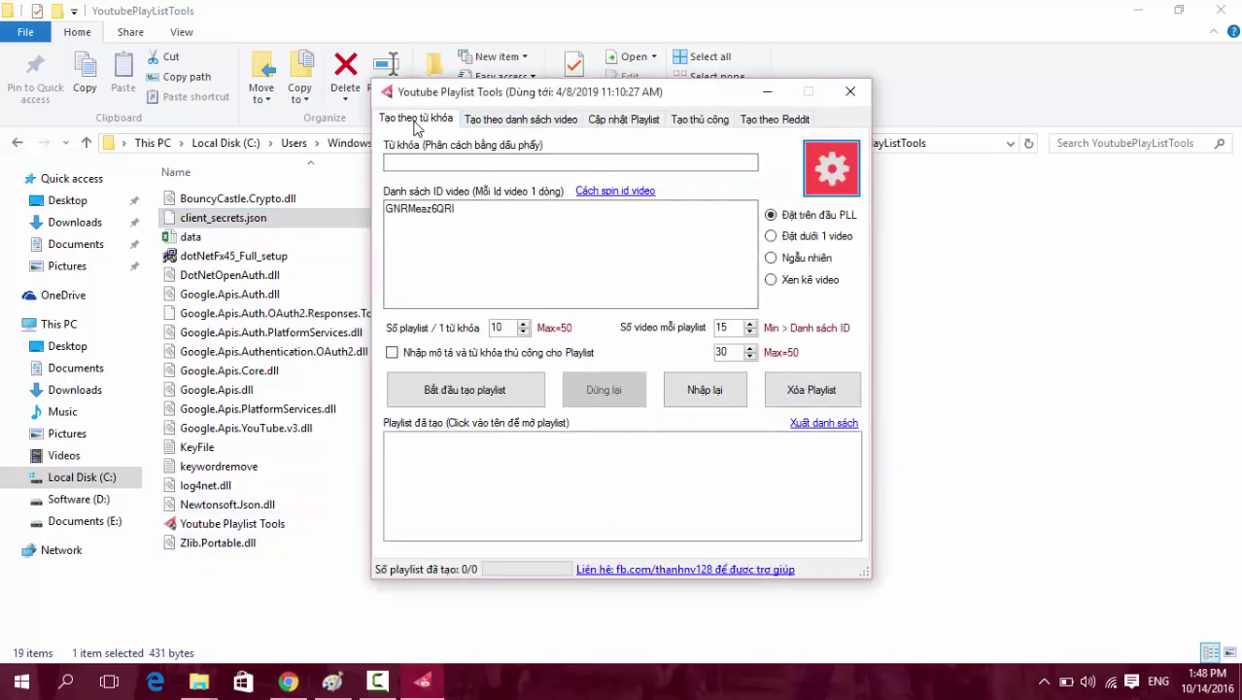
Select the video ID GNRMeaz6QRI, then open a new blank tab in Chrome.
drag(454, 208, 385, 208)
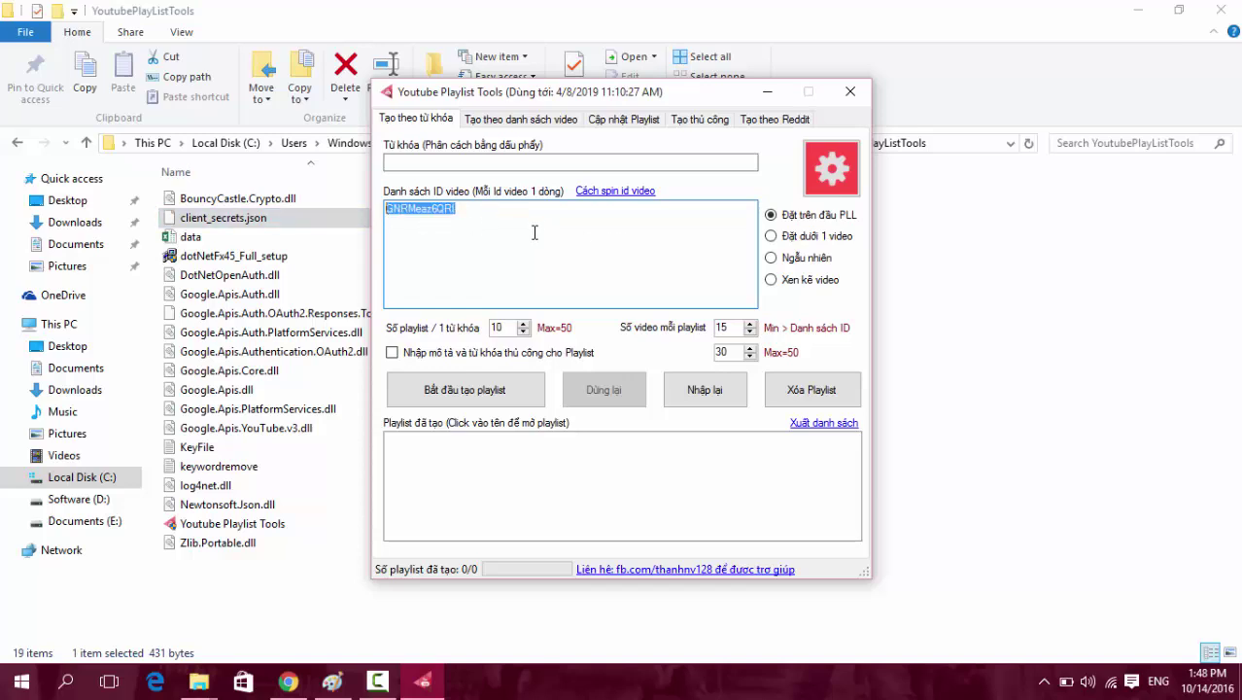
click(422, 164)
double_click(472, 212)
click(482, 213)
double_click(482, 214)
click(480, 216)
double_click(498, 211)
click(476, 224)
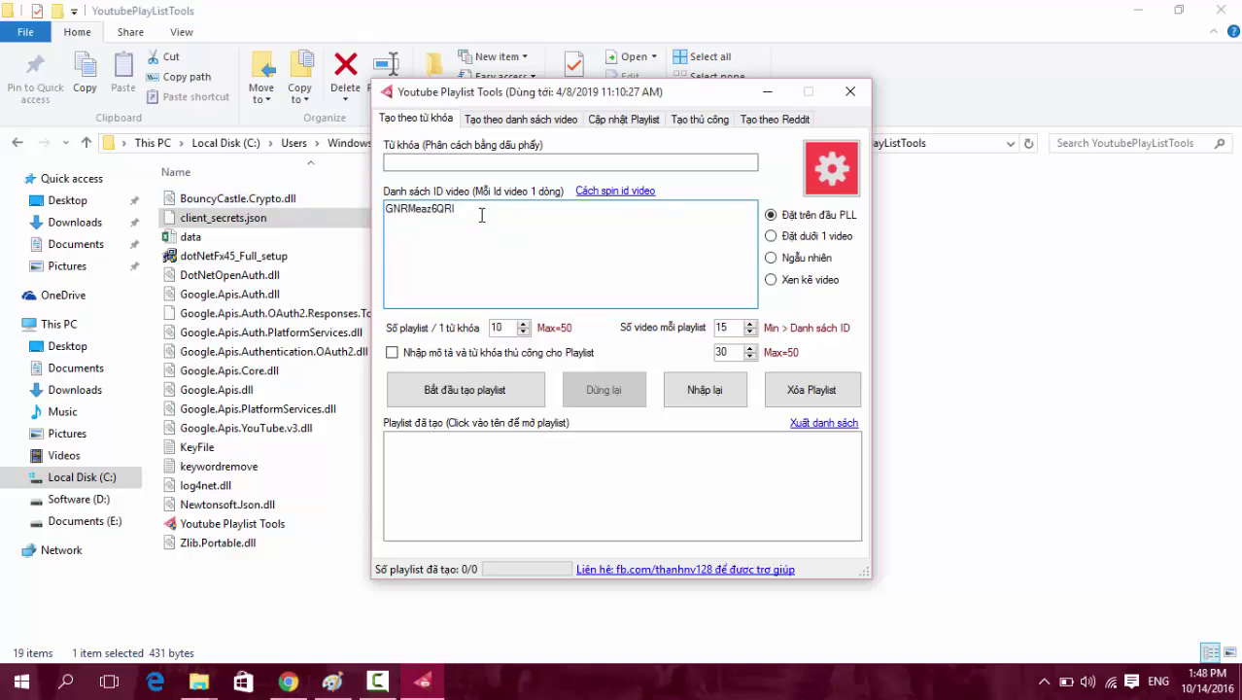
drag(480, 216, 352, 219)
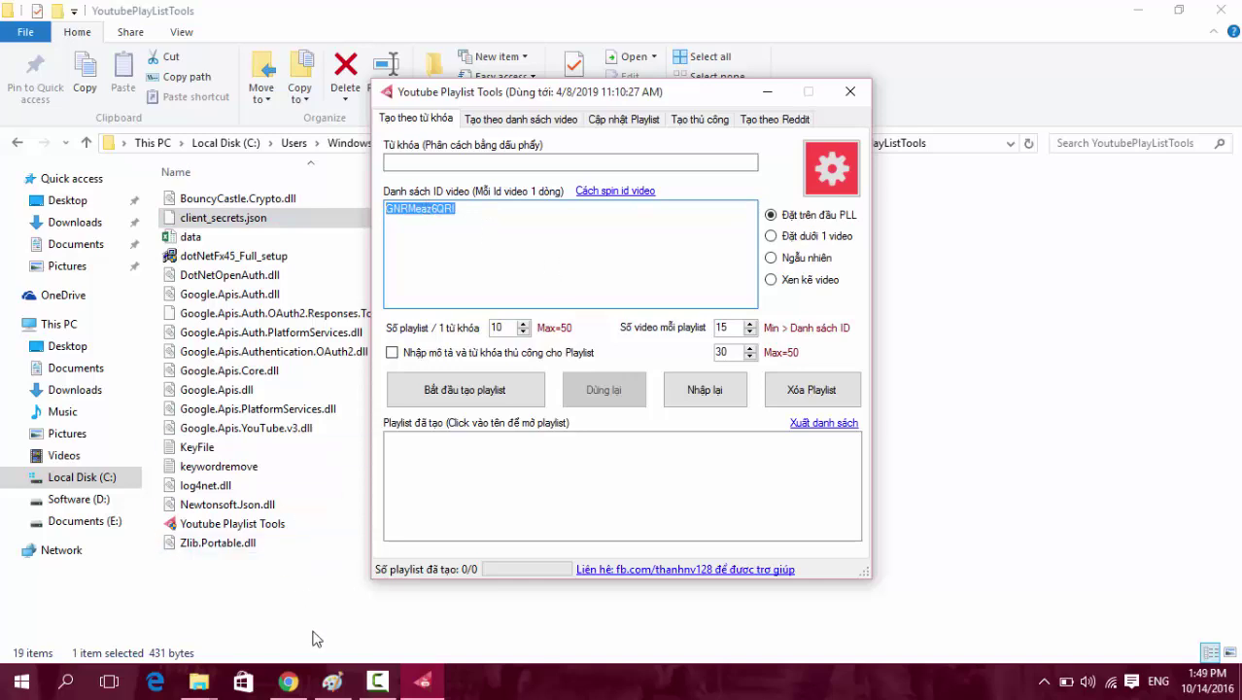
click(287, 680)
click(756, 11)
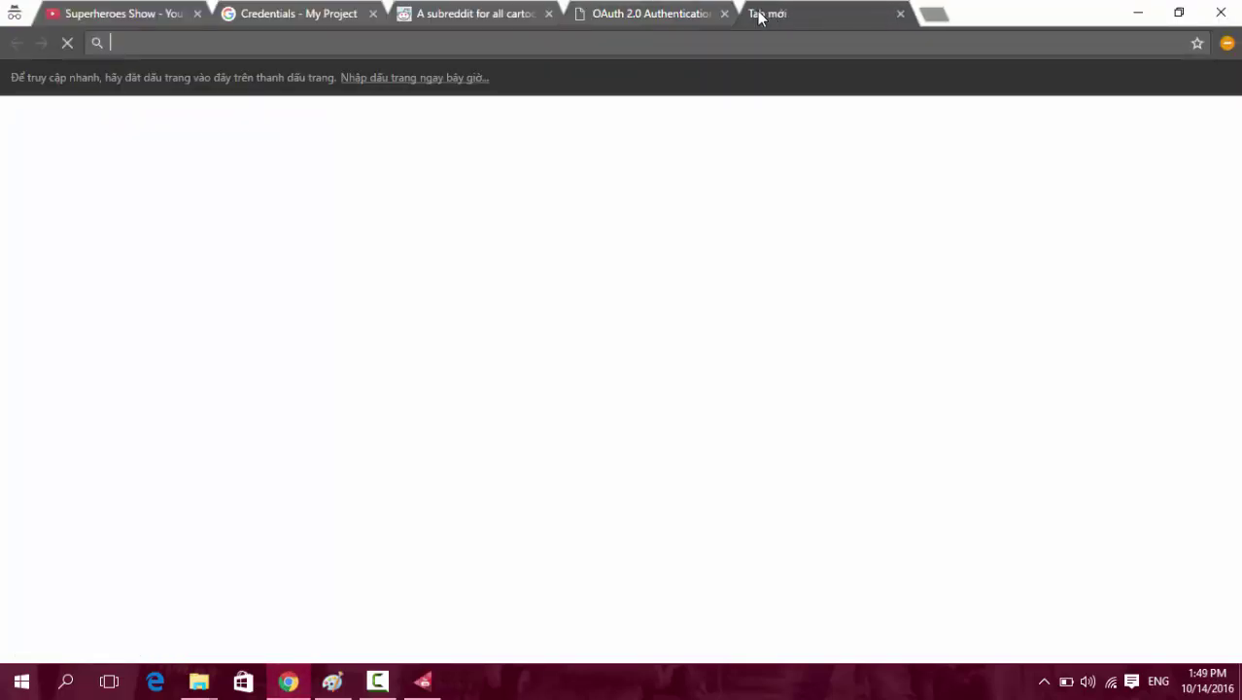
Load makemoneytool.com and select its address in the omnibox.
text(makemon)
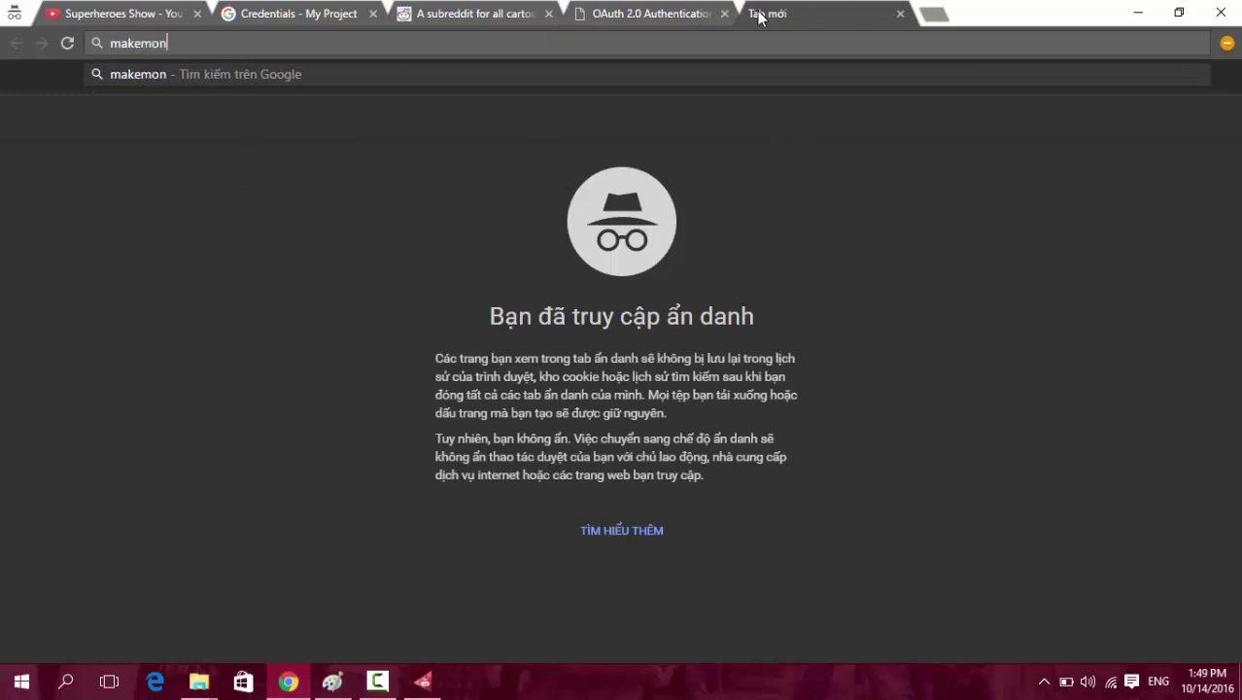
text(eytool)
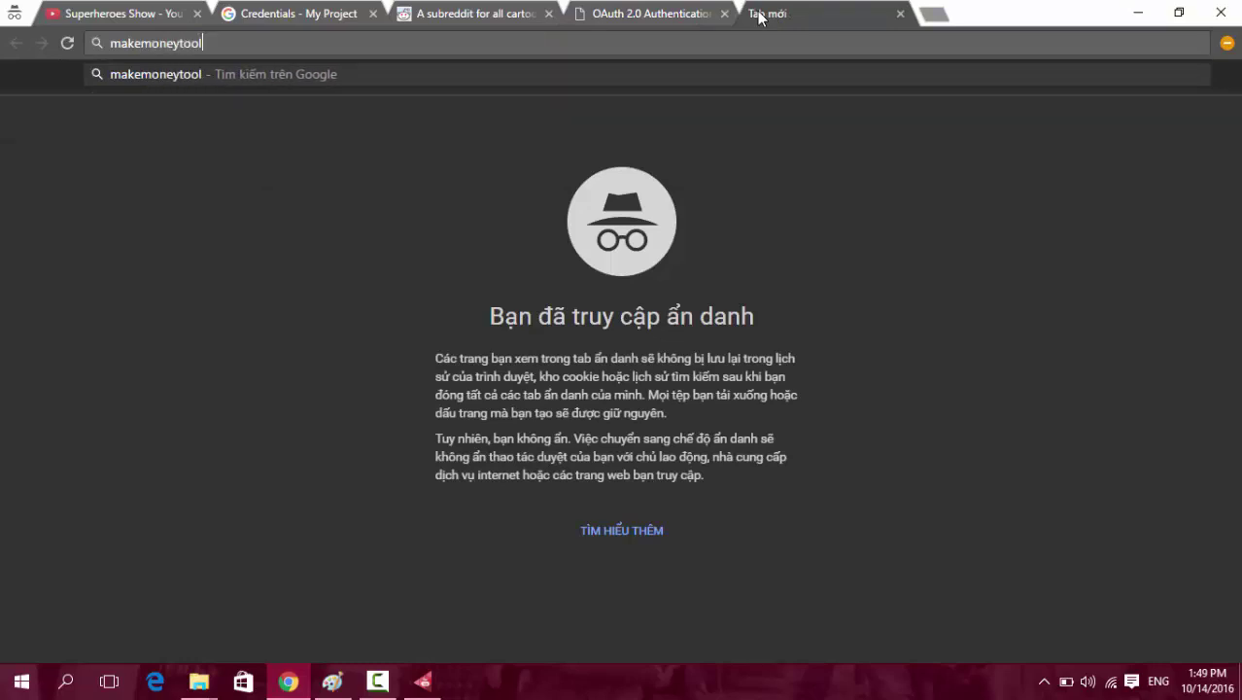
text(.com)
key(Return)
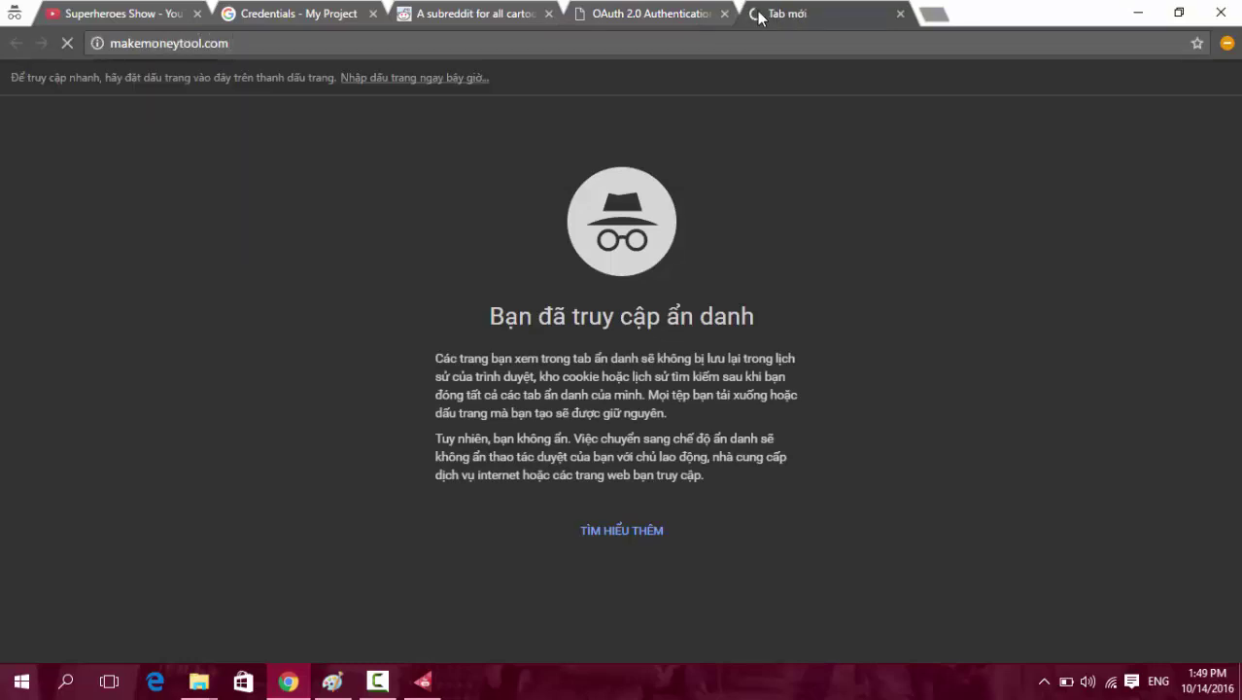
click(248, 42)
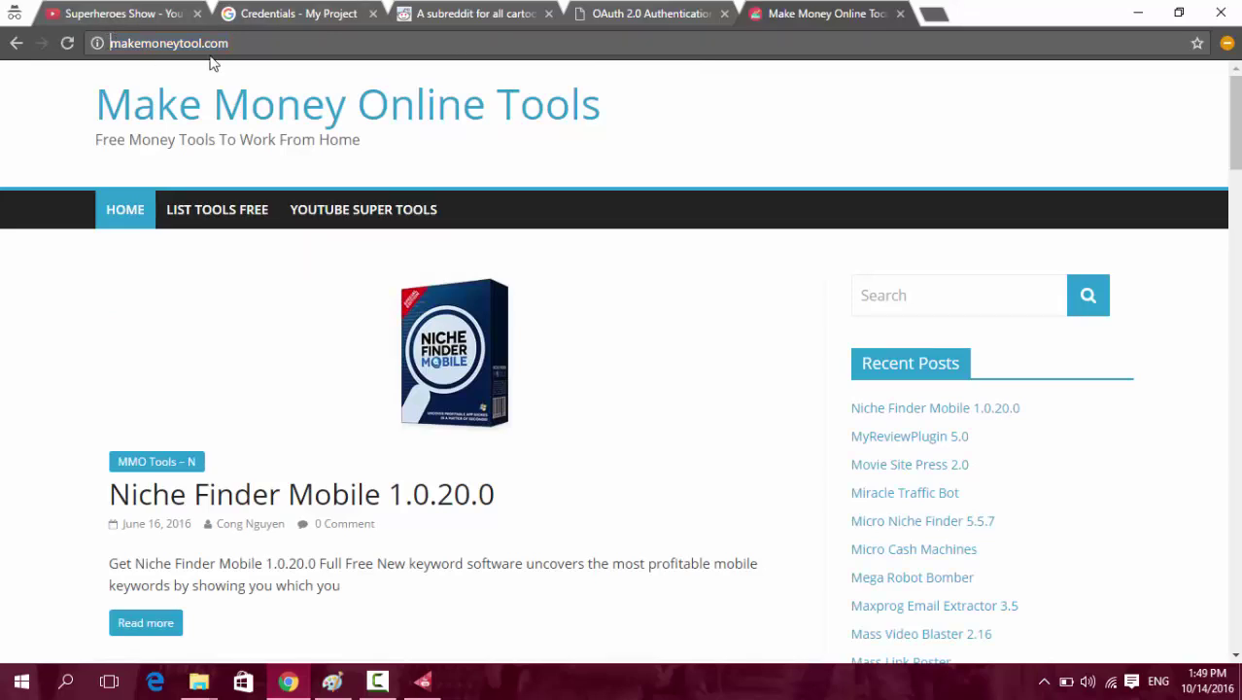
click(241, 43)
Search Google for 'cách tạo email google apps' from the address bar.
key(Home)
text(thanh@)
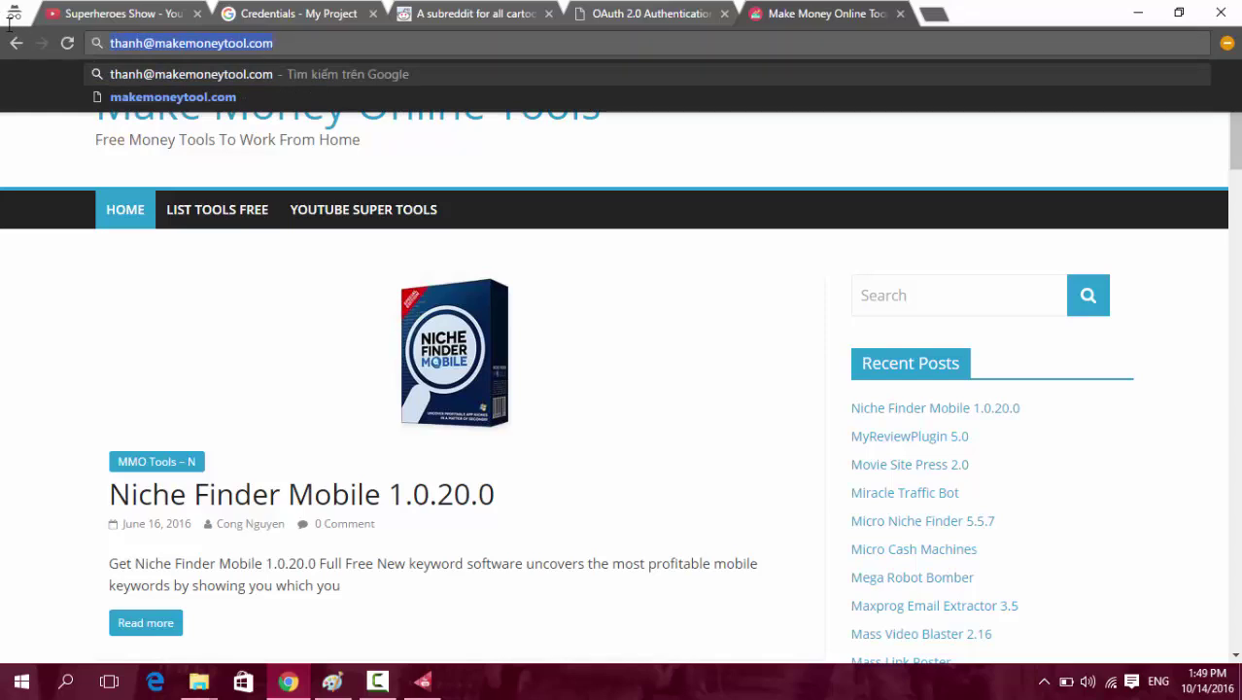
click(133, 43)
key(ctrl+a)
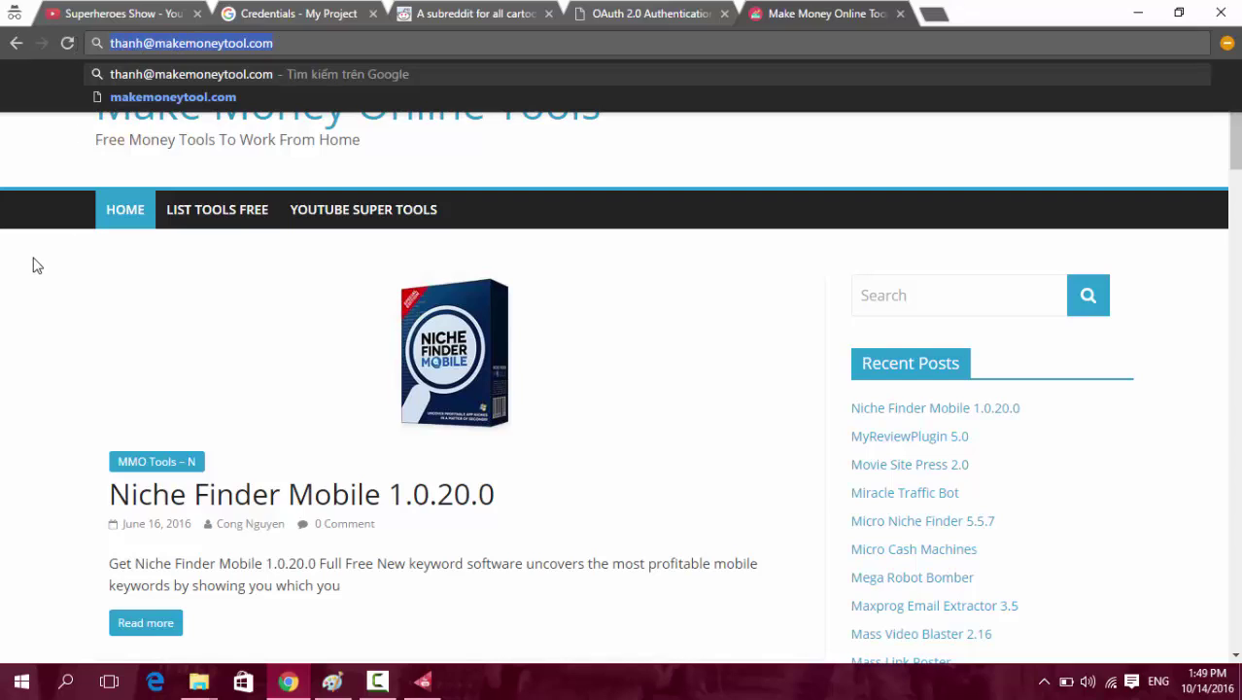
text(cách)
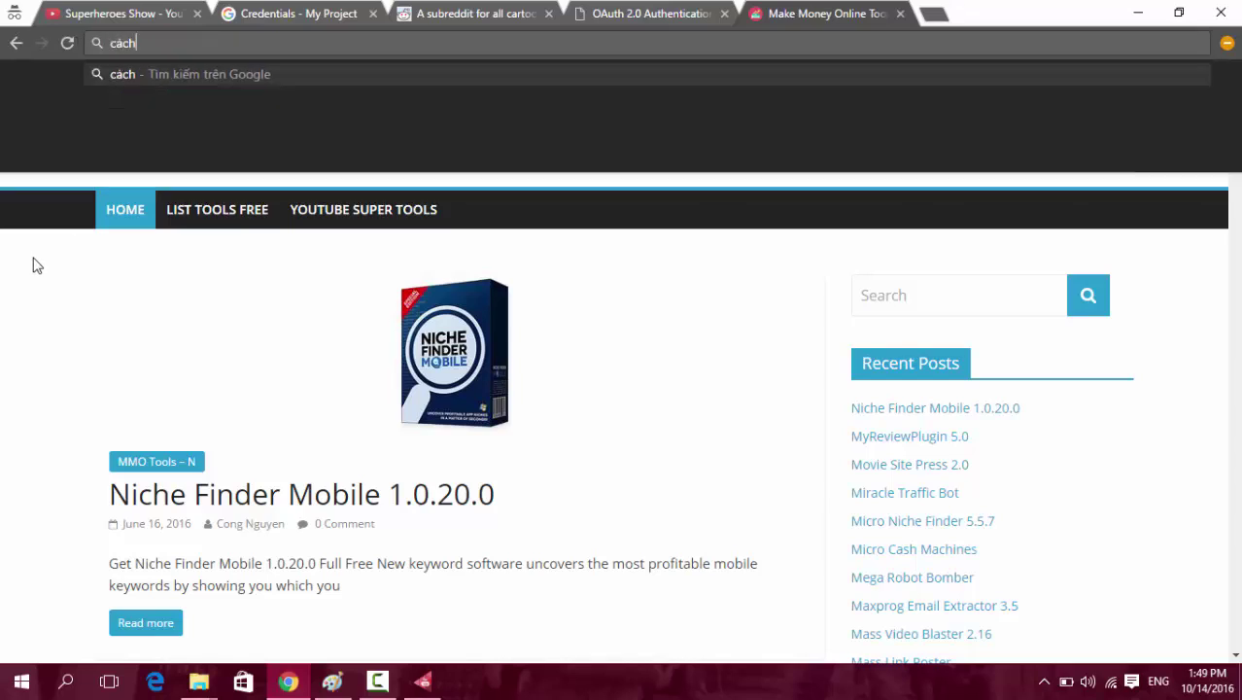
text( tạo email google apps)
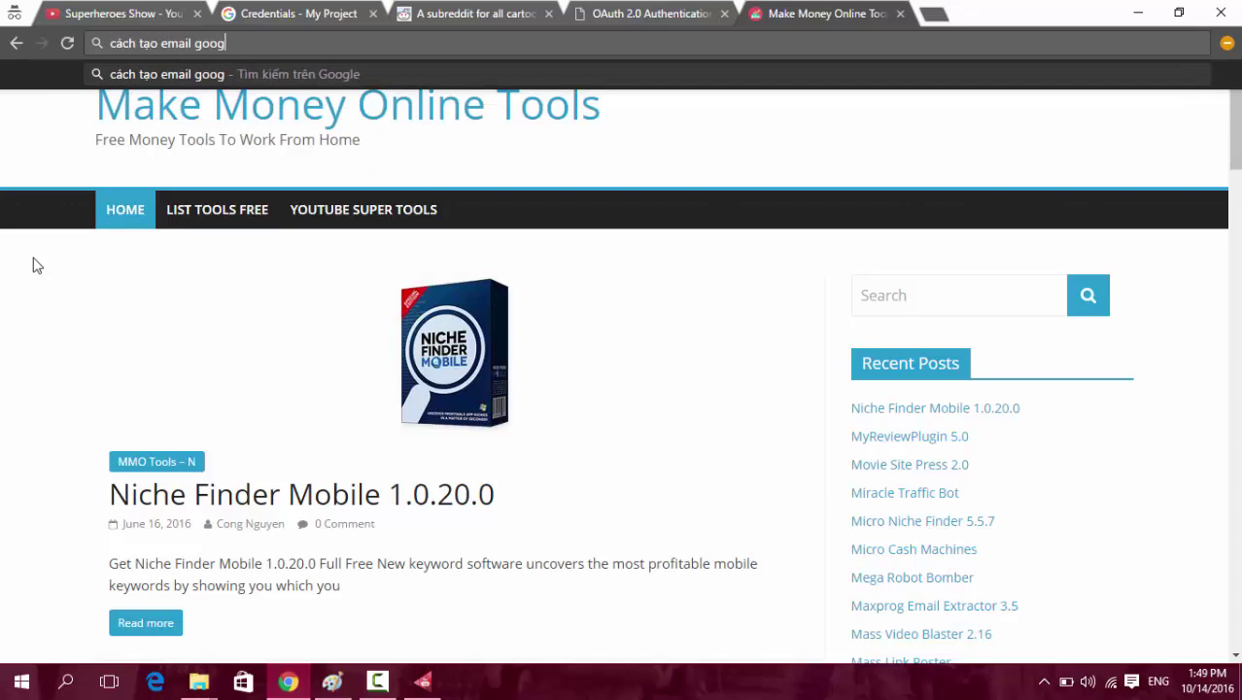
key(Return)
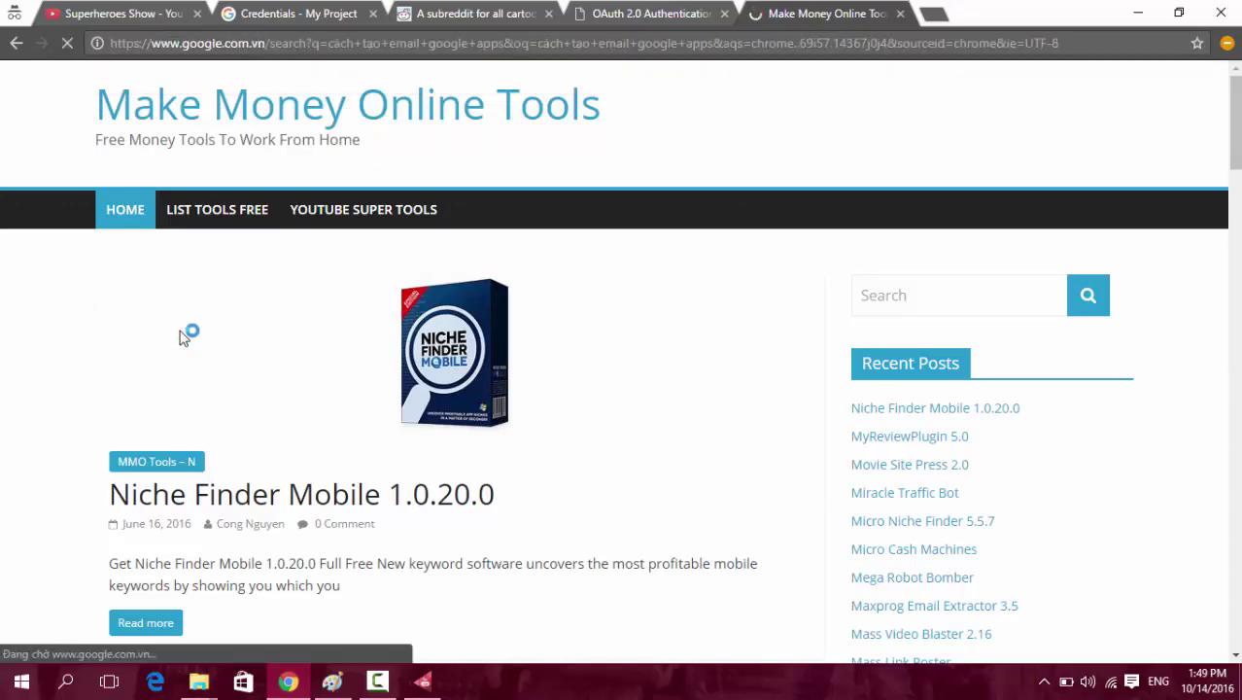
Scroll through the 'cách tạo email google apps' results and reload the page.
scroll(121, 292, down, 2)
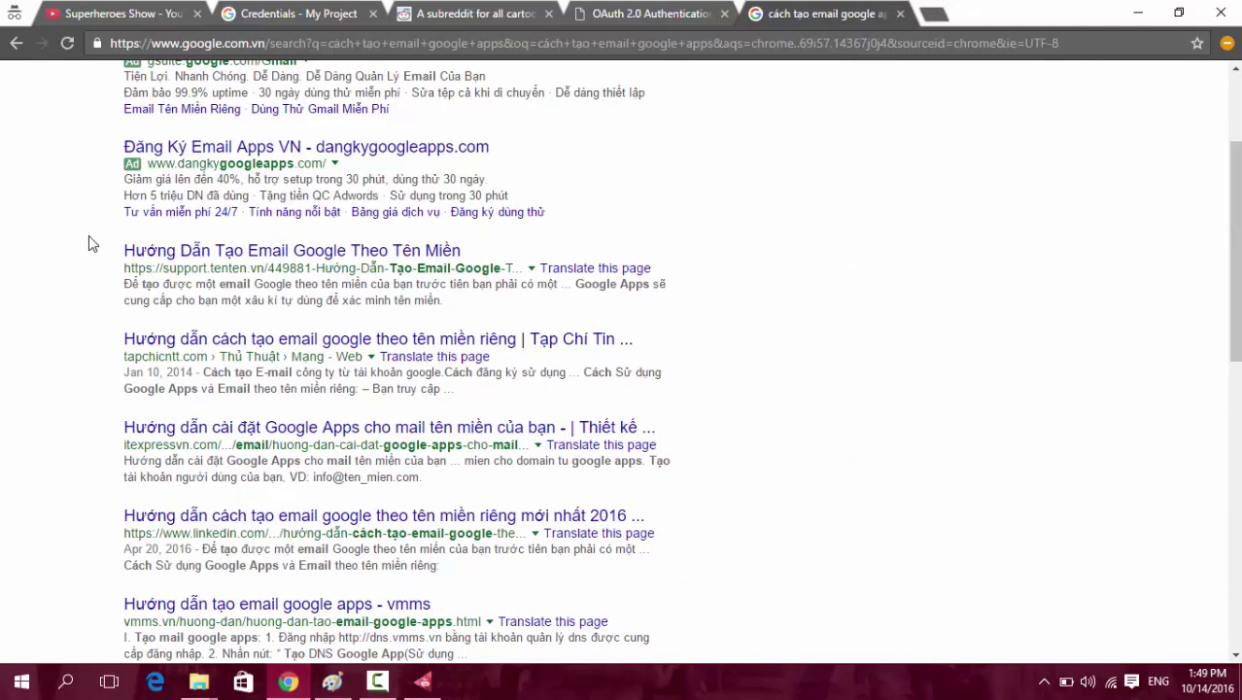
drag(89, 241, 477, 250)
click(2, 309)
key(F5)
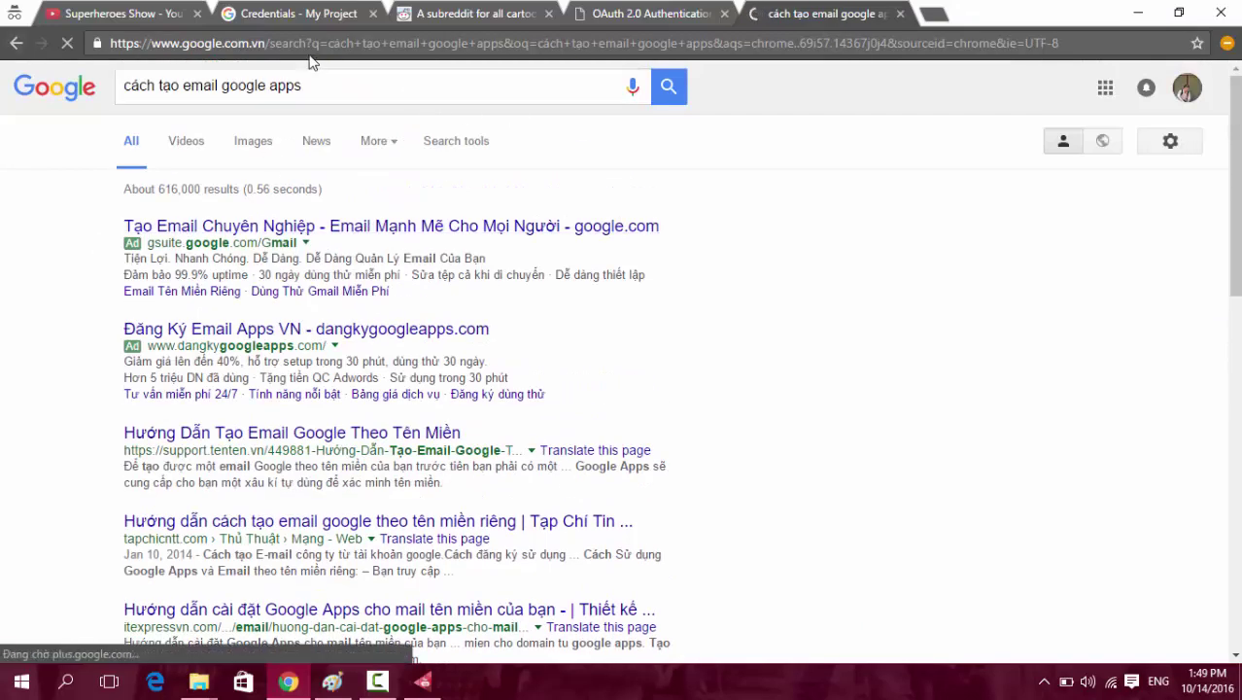
Select the search query, then close the Google search and OAuth 2.0 tabs.
click(333, 86)
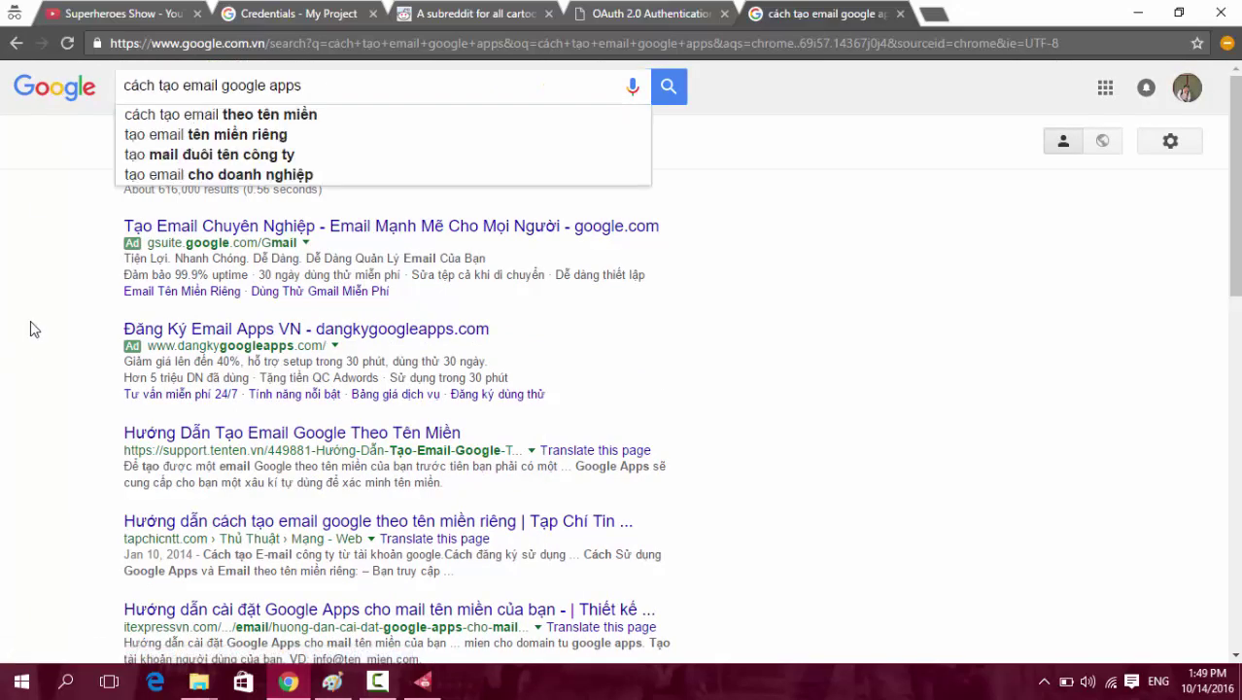
drag(307, 86, 107, 87)
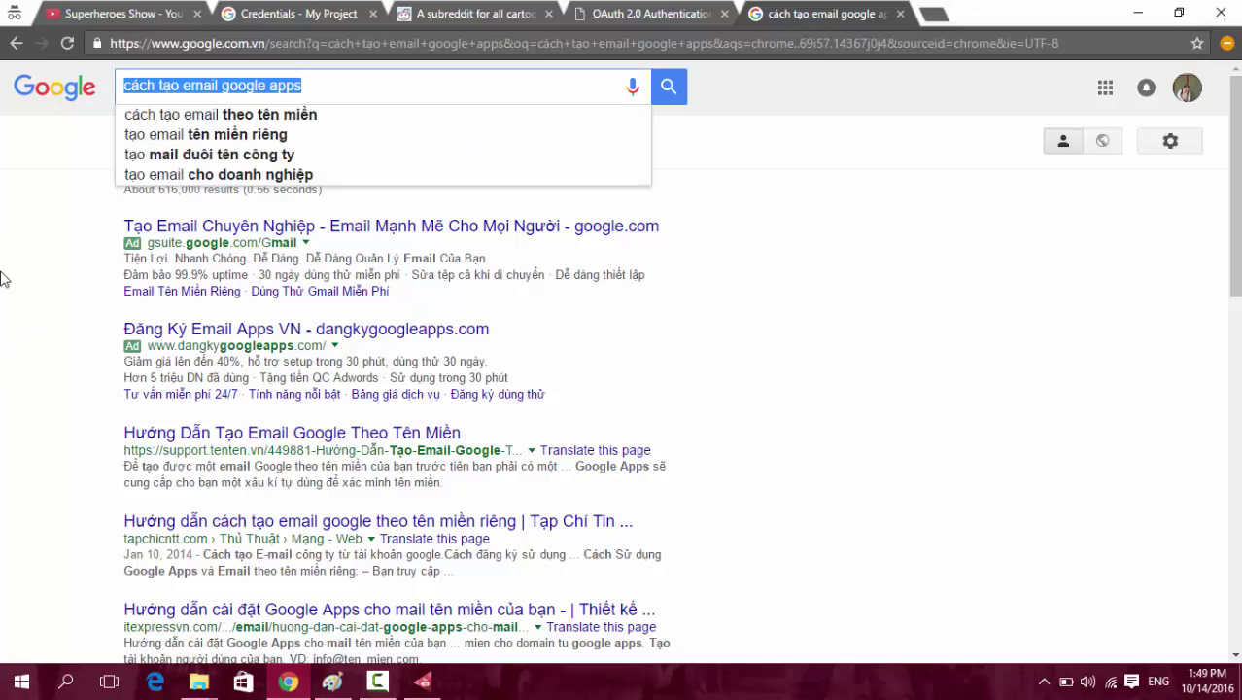
click(2, 279)
click(388, 83)
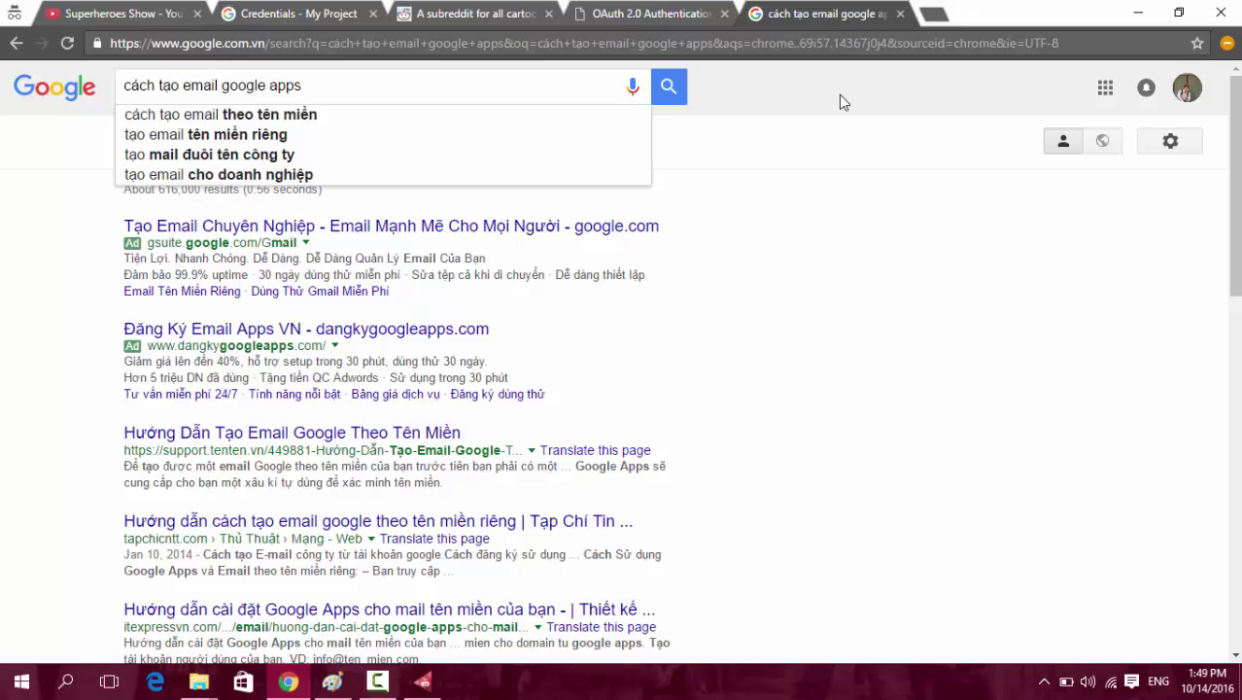
drag(303, 86, 48, 93)
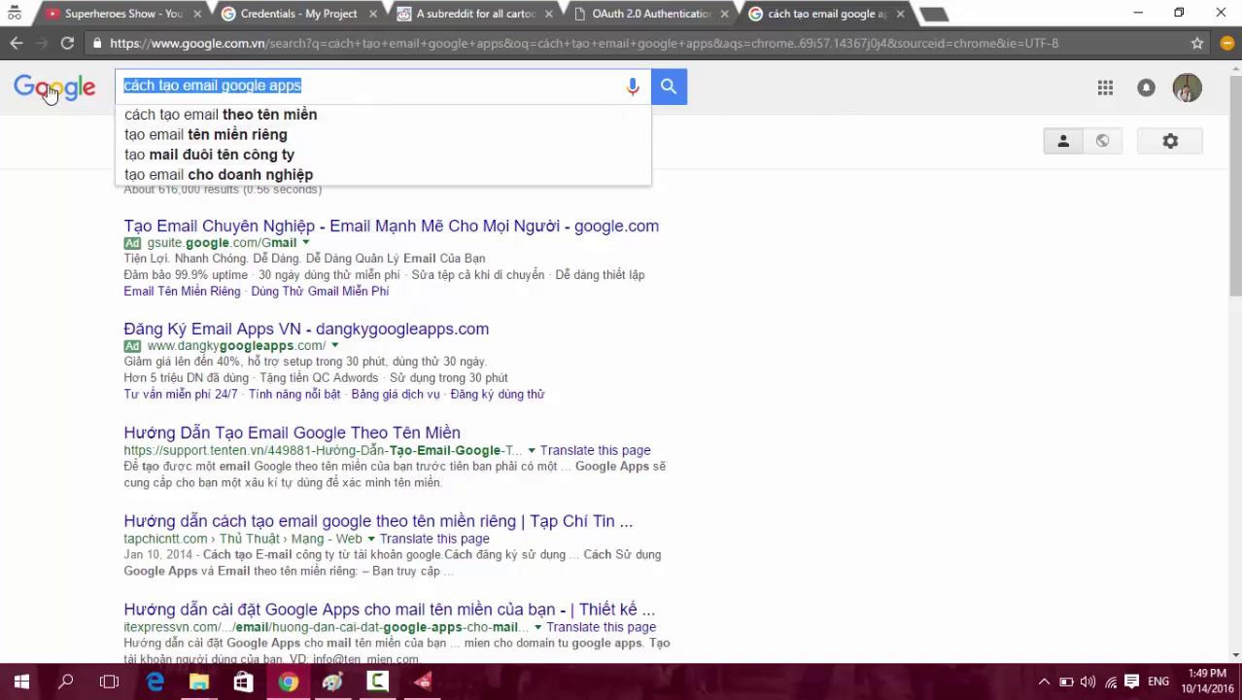
middle_click(837, 13)
middle_click(665, 12)
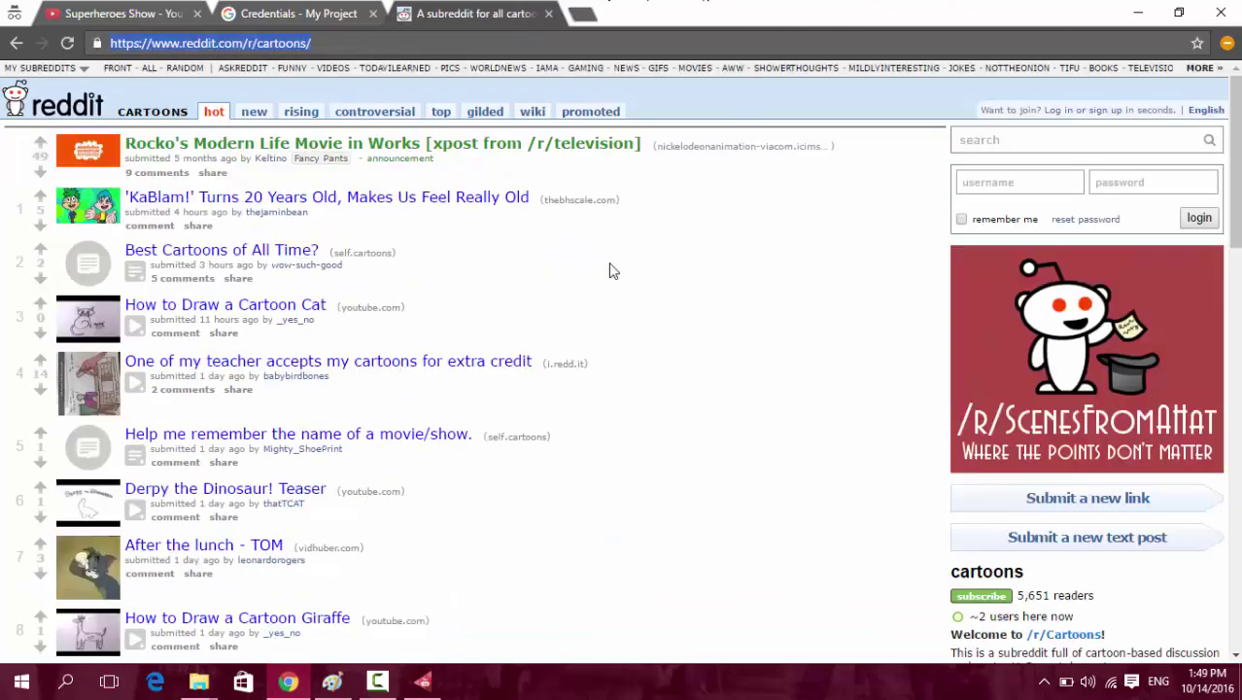
Close Youtube Playlist Tools and bring up the YoutubePlayListTools folder in File Explorer.
click(432, 688)
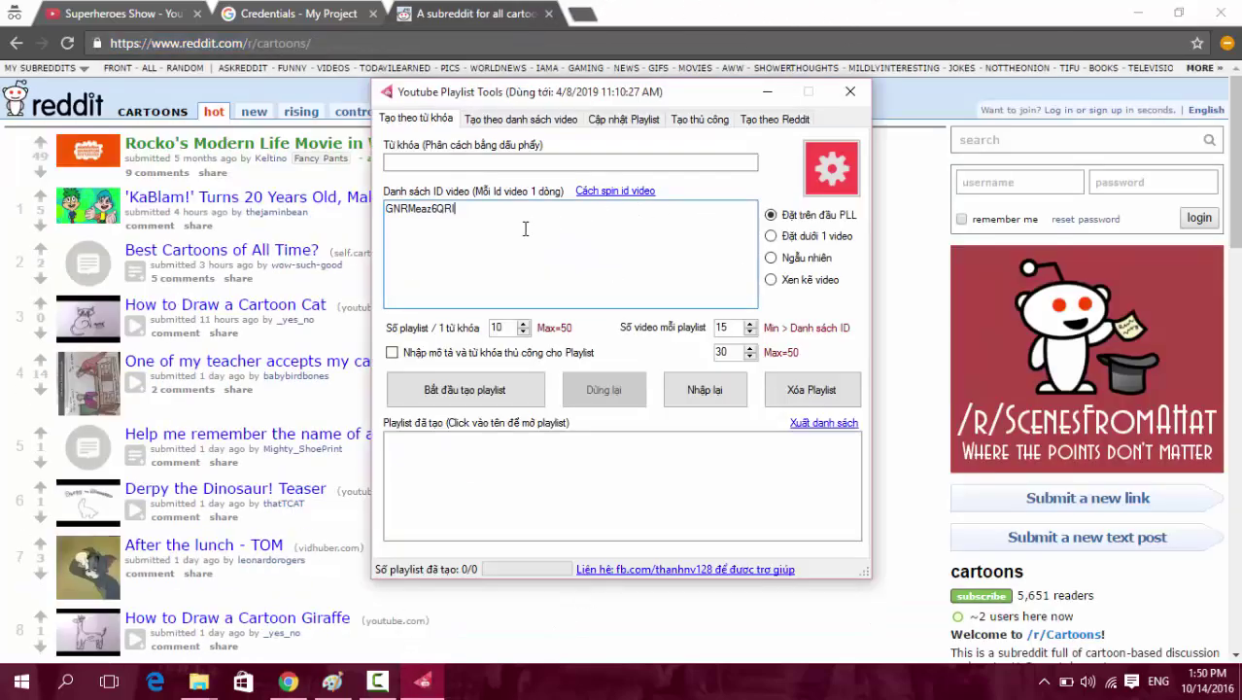
click(484, 215)
click(851, 91)
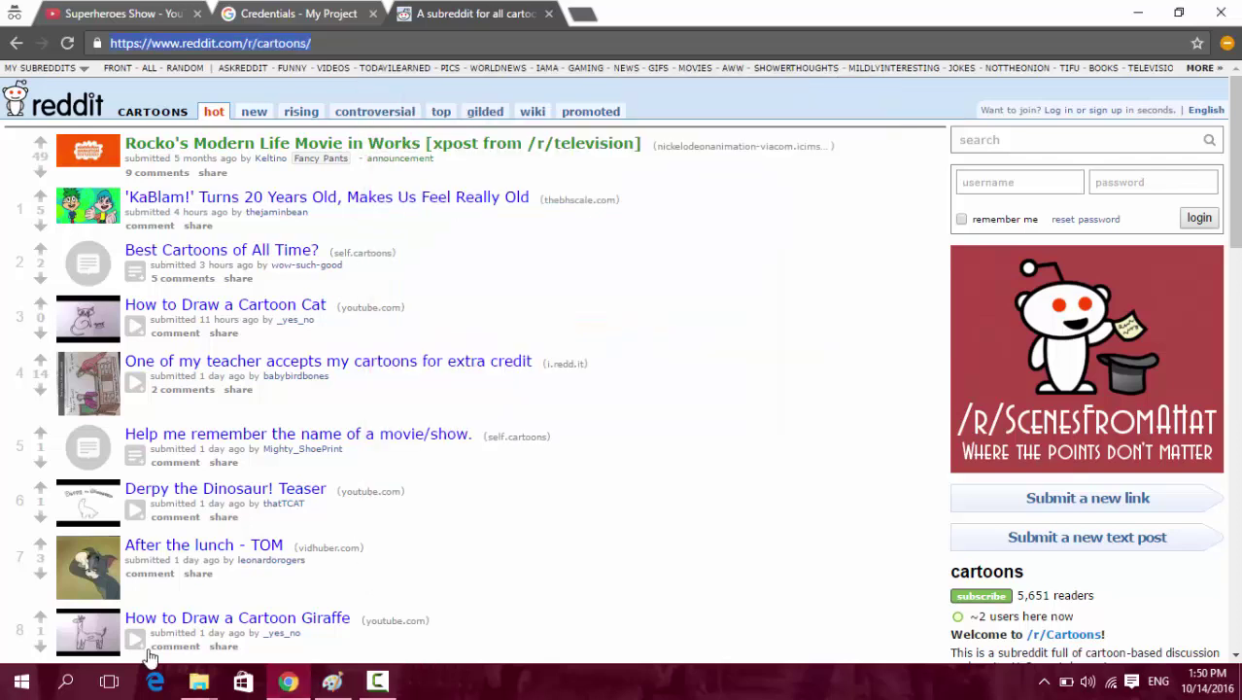
mouse_move(198, 682)
click(181, 604)
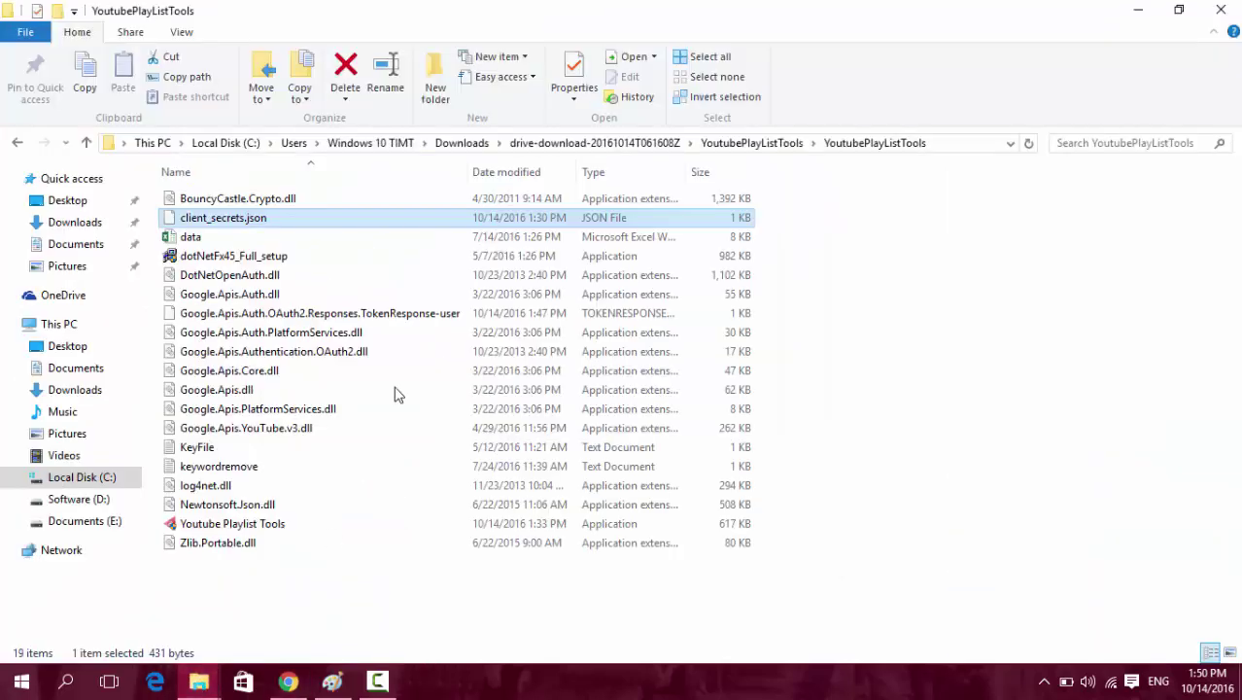
Navigate from YoutubePlayListTools into the inner Youtube Super Download folder.
click(738, 144)
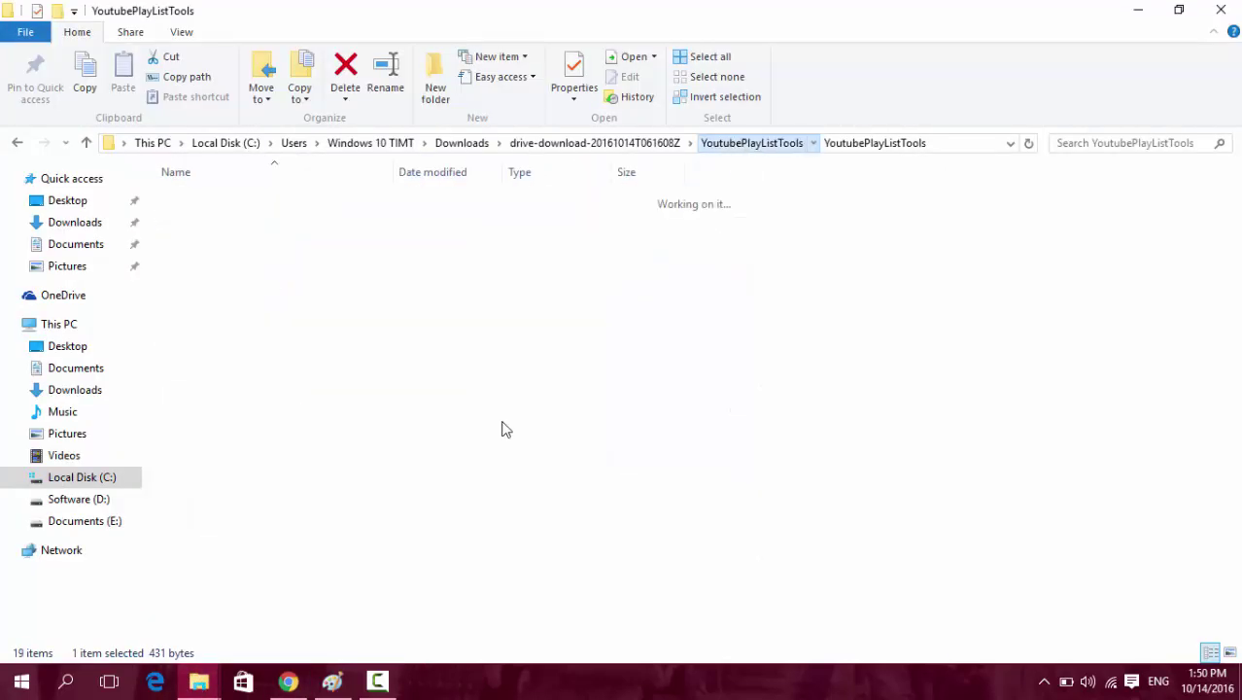
click(679, 143)
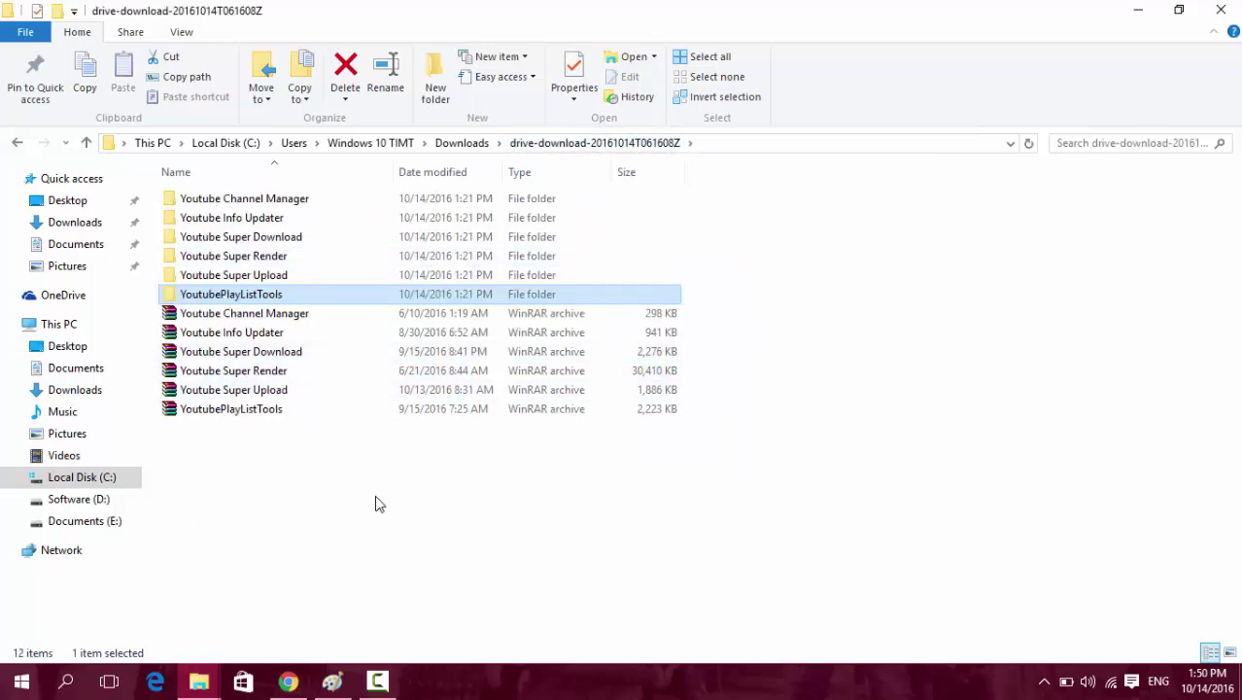
mouse_move(387, 688)
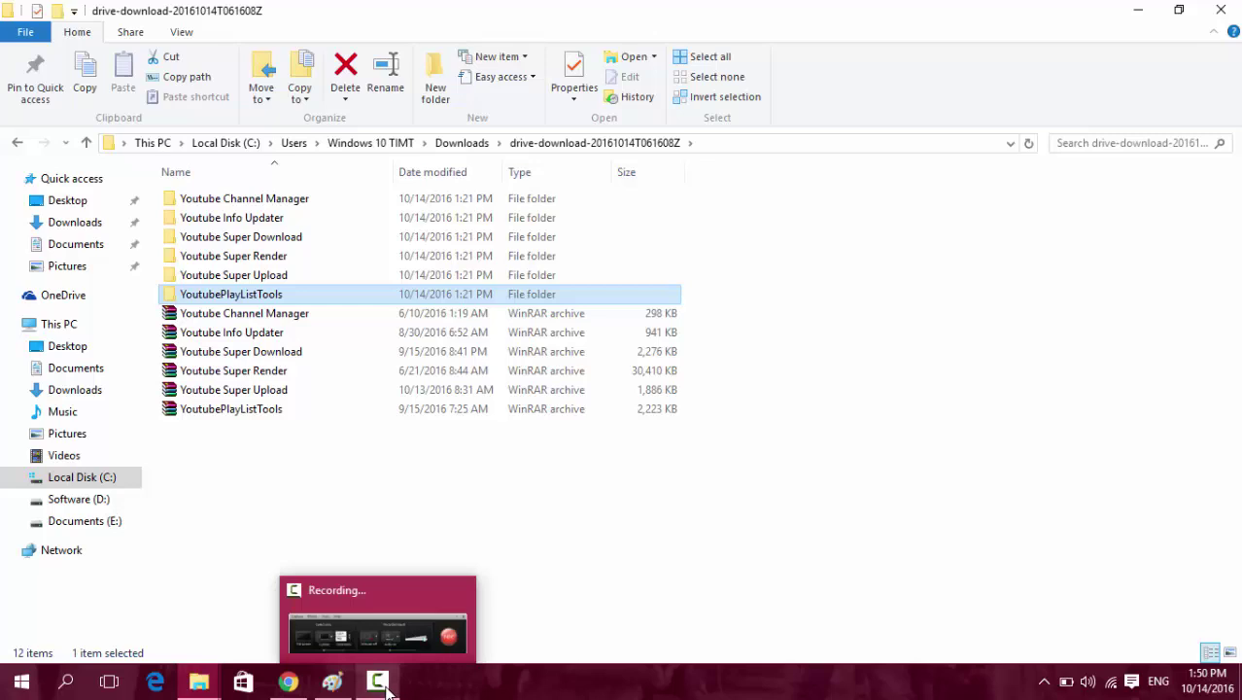
double_click(264, 239)
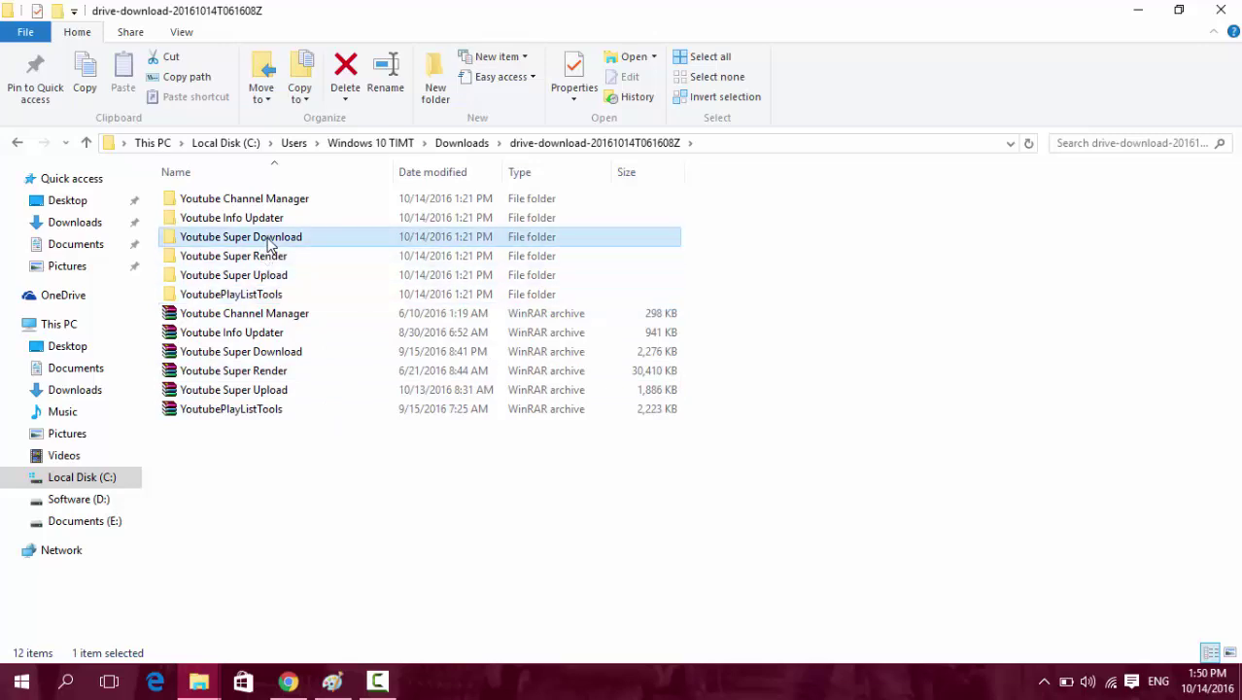
double_click(279, 201)
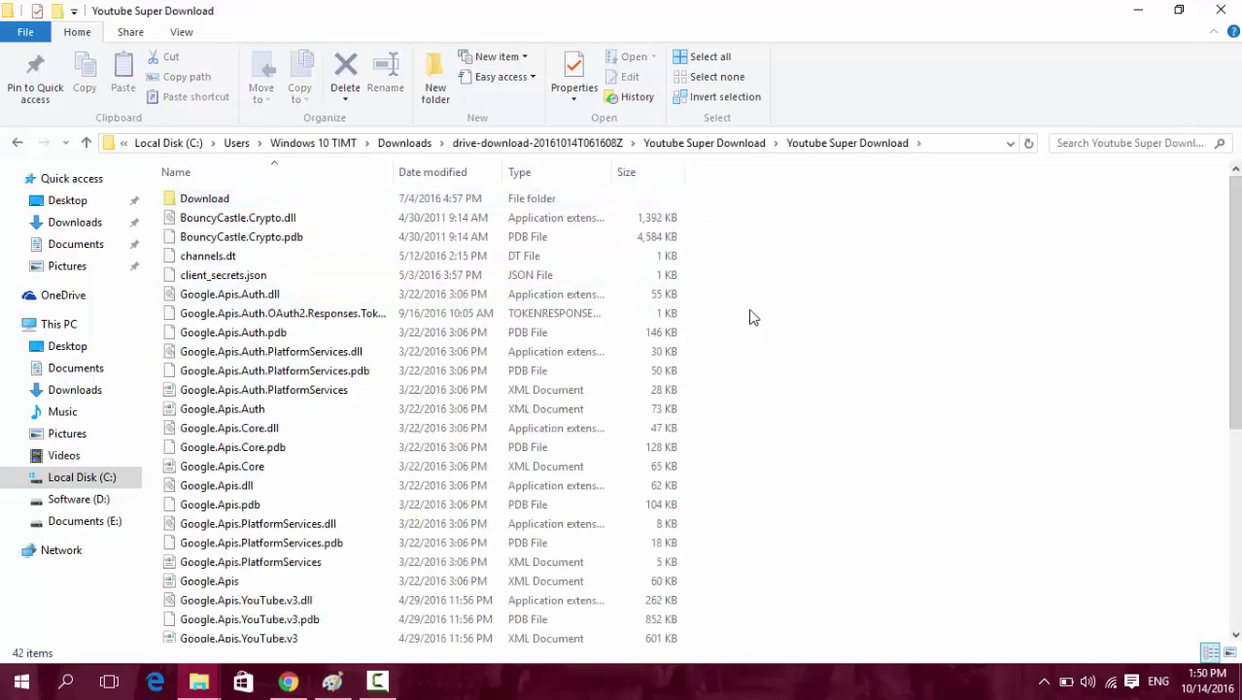
Permanently delete the old client_secrets.json and the saved OAuth2 token file.
click(243, 277)
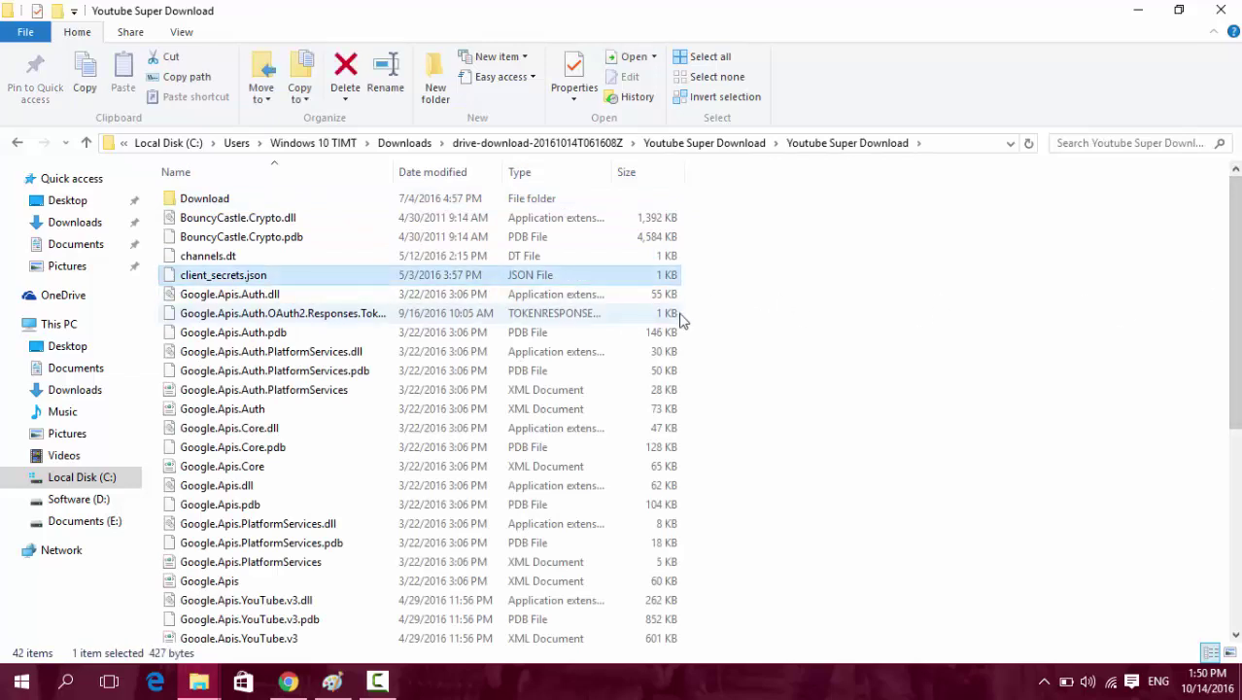
click(374, 316)
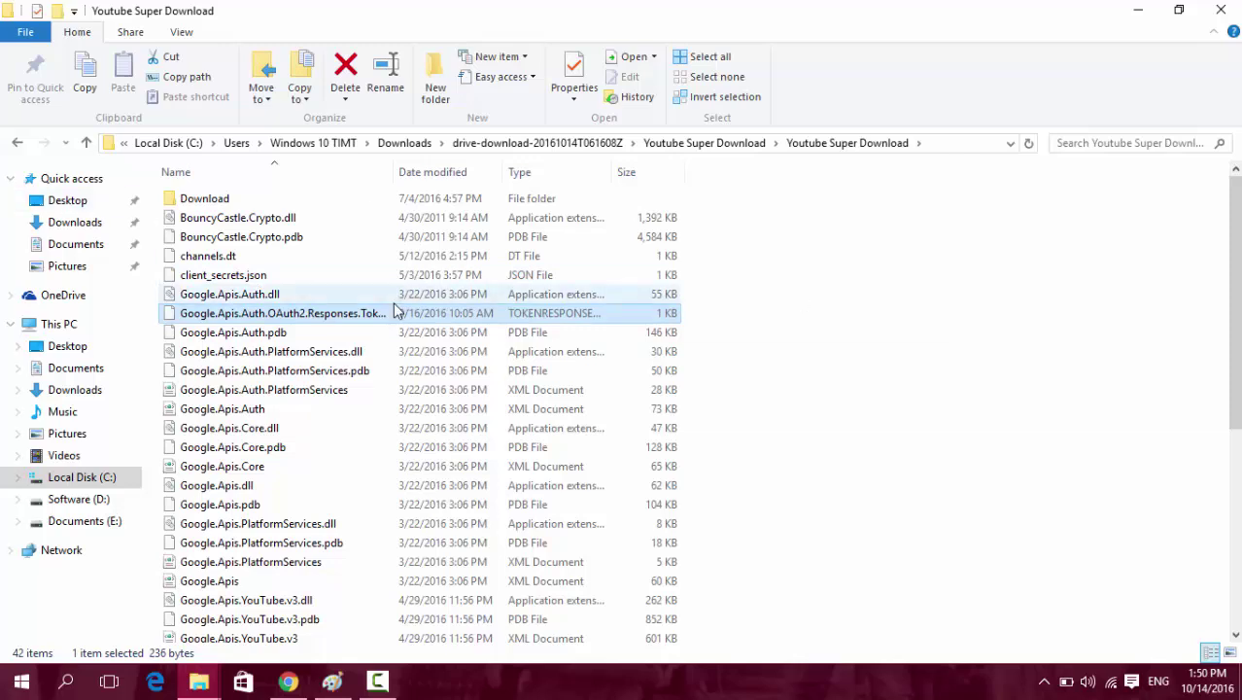
scroll(398, 309, down, 5)
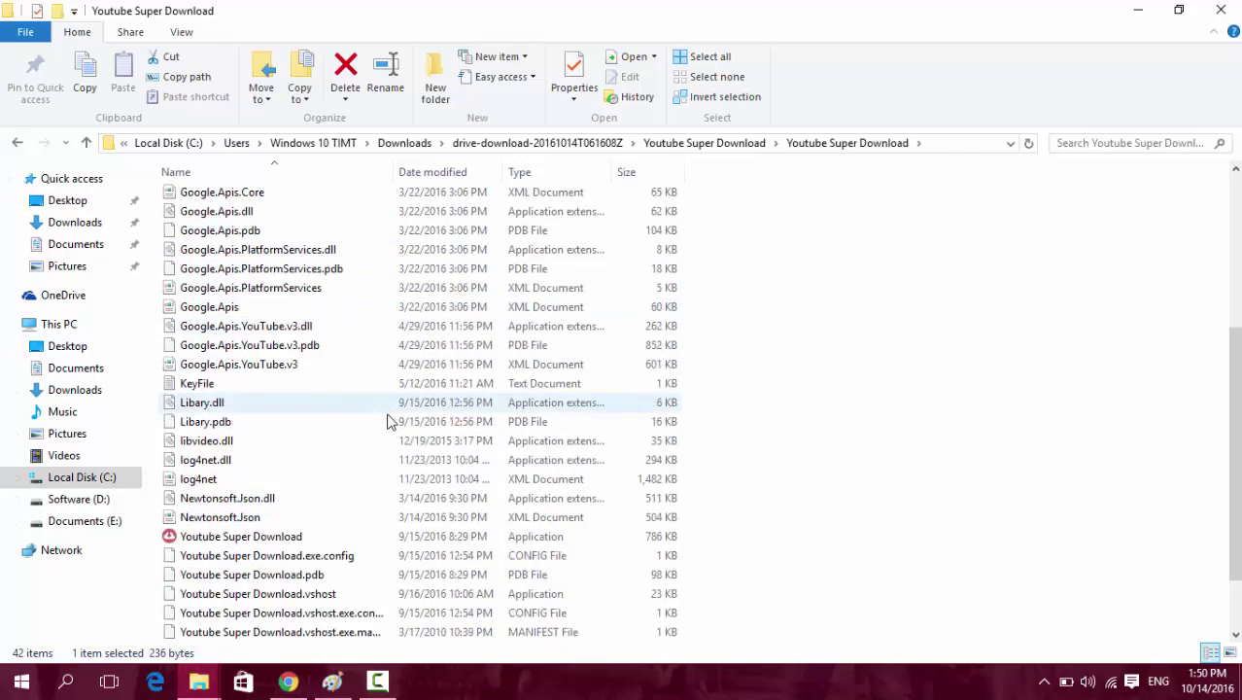
scroll(777, 443, up, 4)
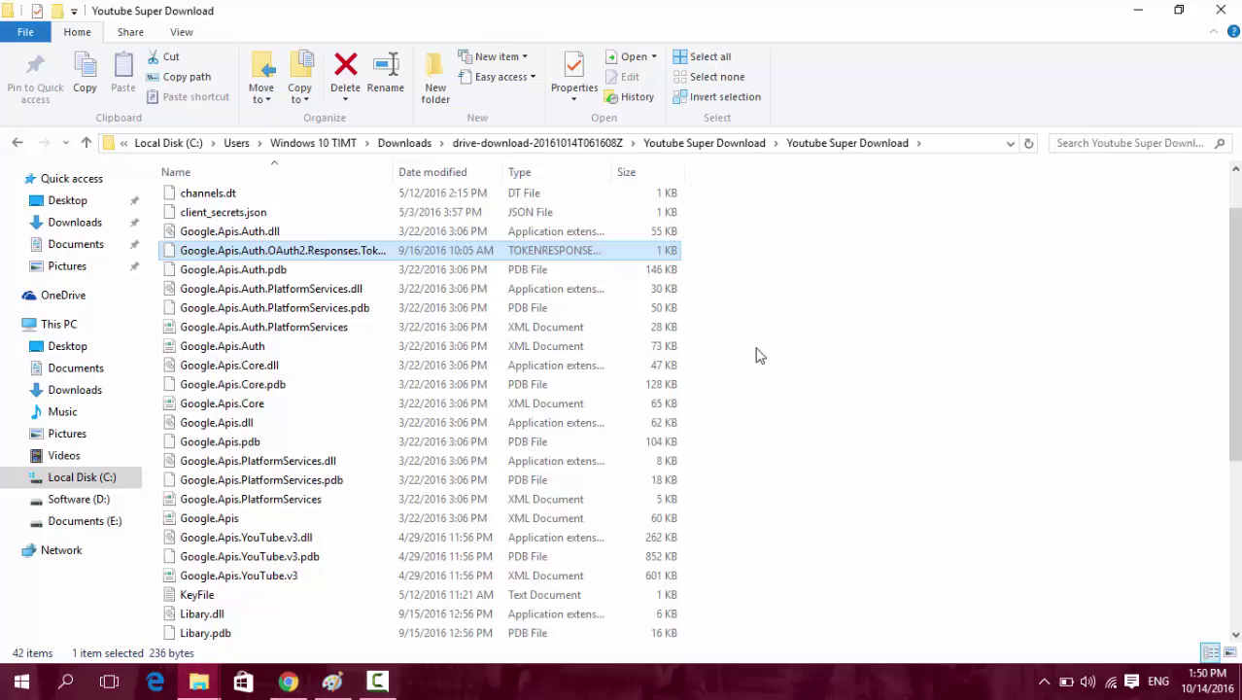
scroll(399, 278, up, 1)
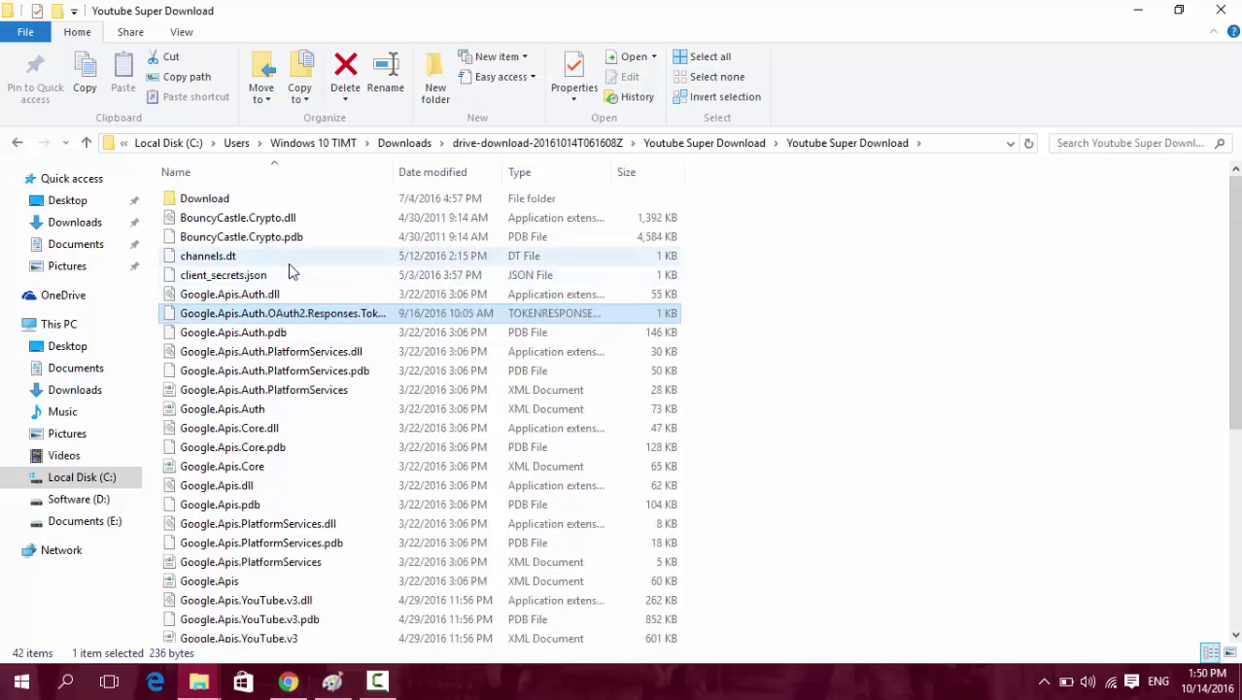
click(256, 277)
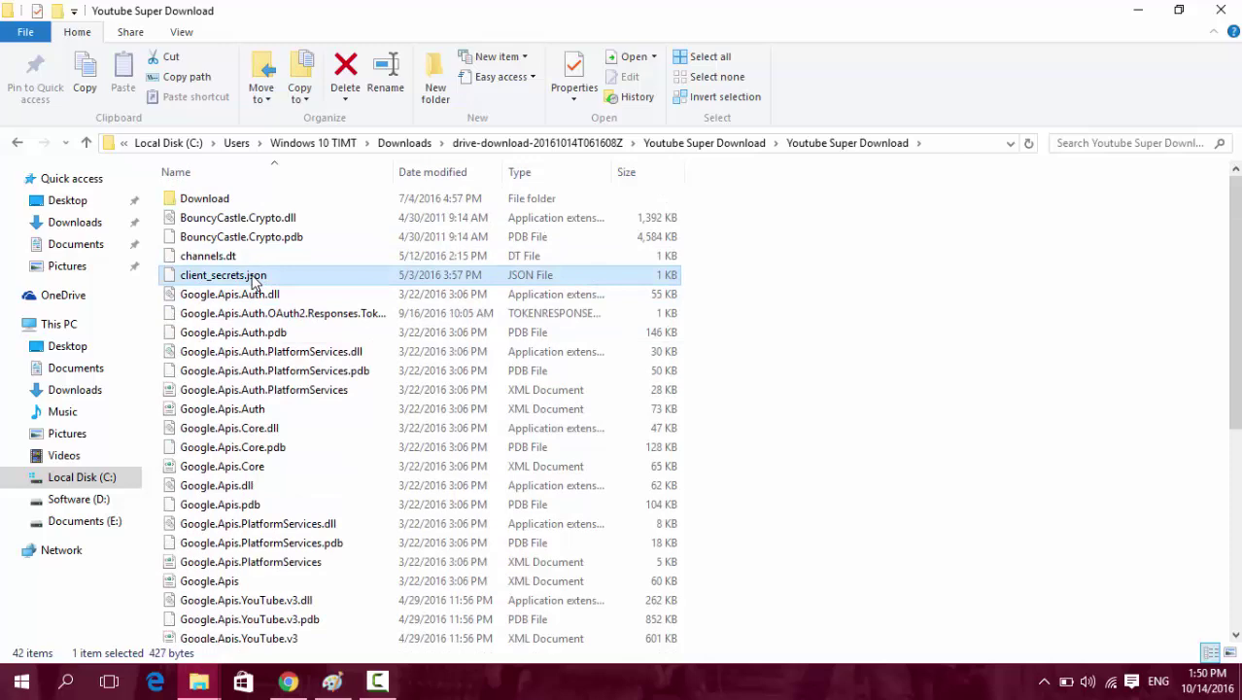
ctrl+click(251, 316)
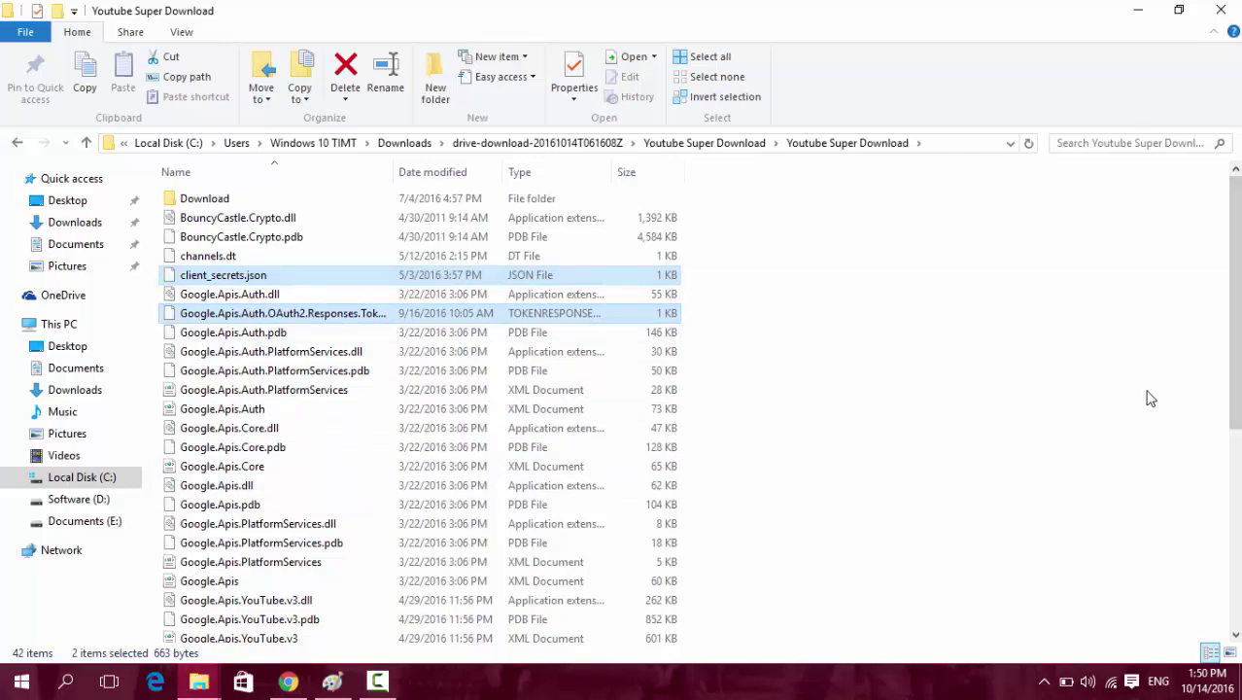
click(1029, 374)
click(250, 275)
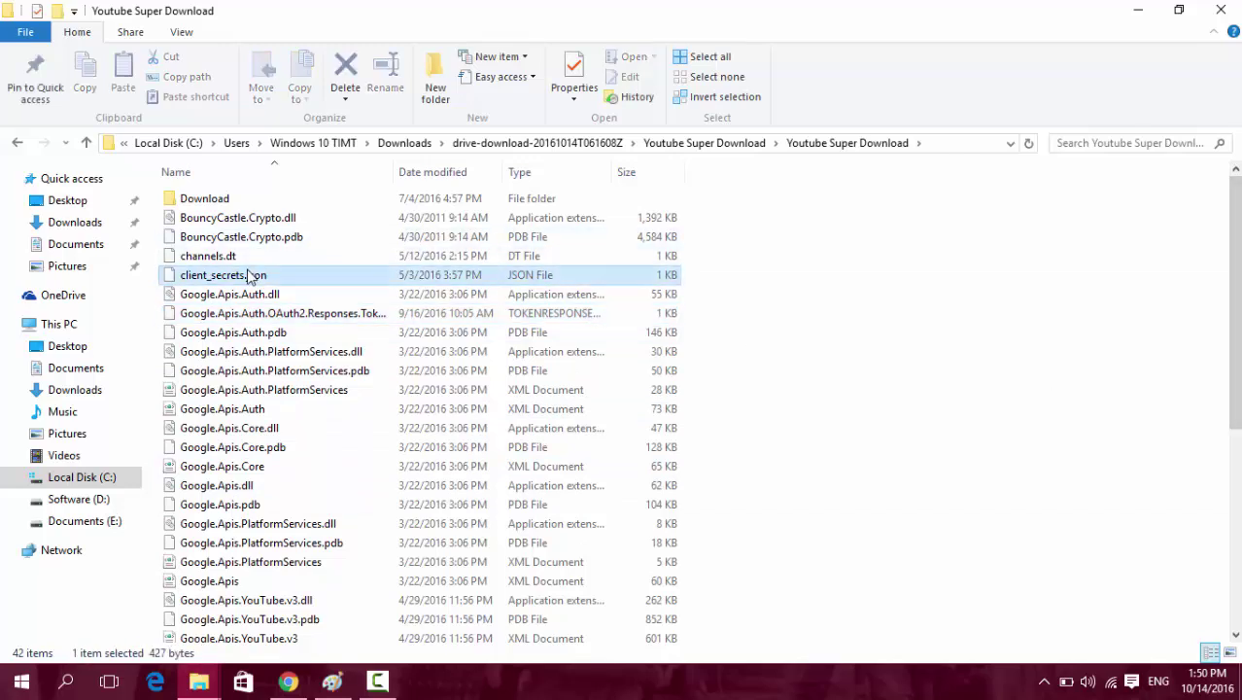
ctrl+click(263, 314)
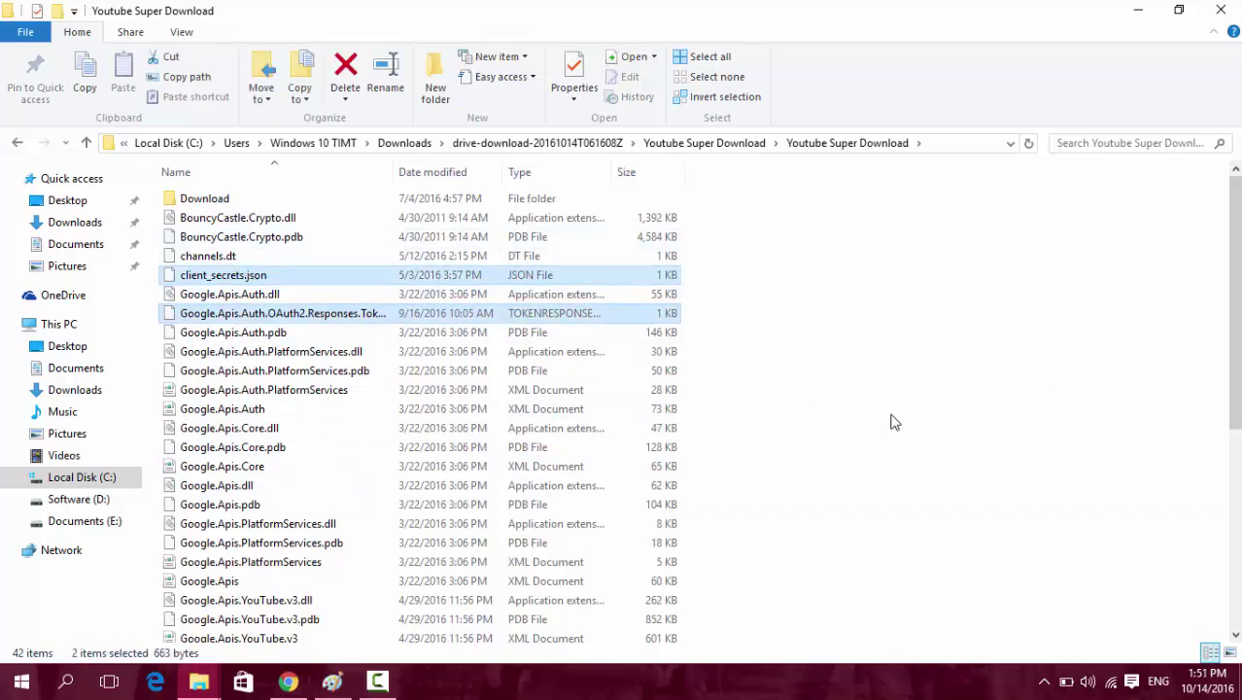
key(shift+Delete)
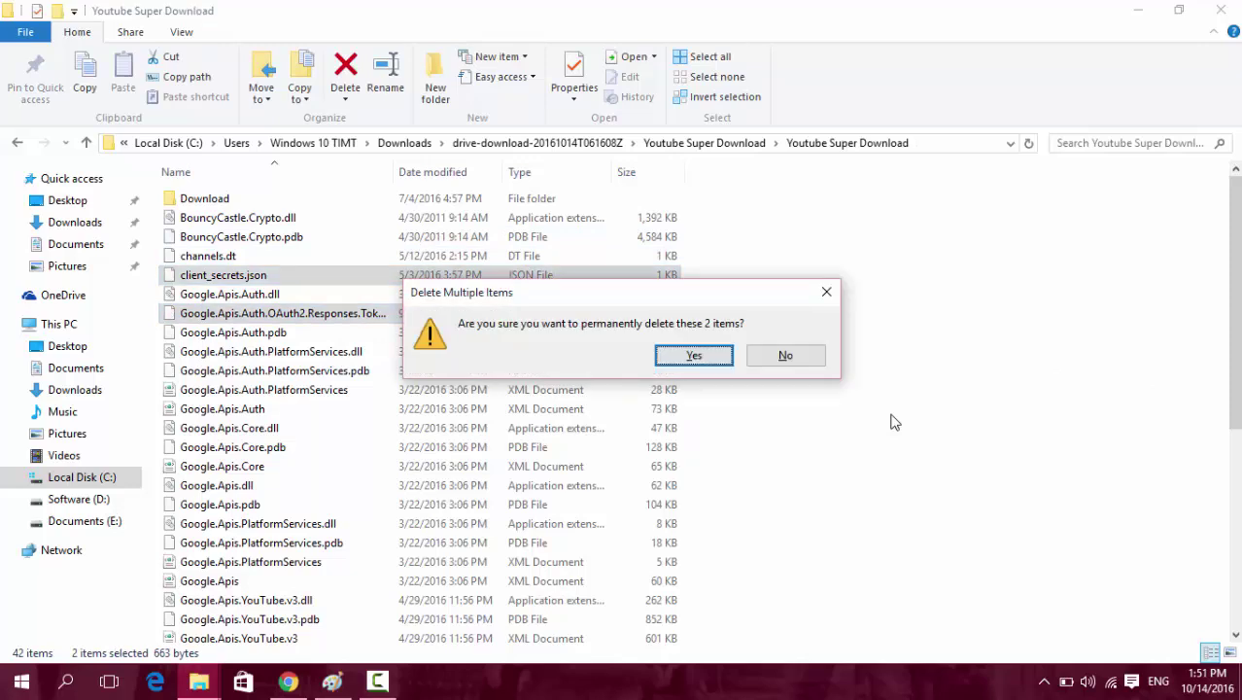
key(Return)
Copy the new client_secrets.json from Downloads into this folder and launch Youtube Super Download.
mouse_move(198, 681)
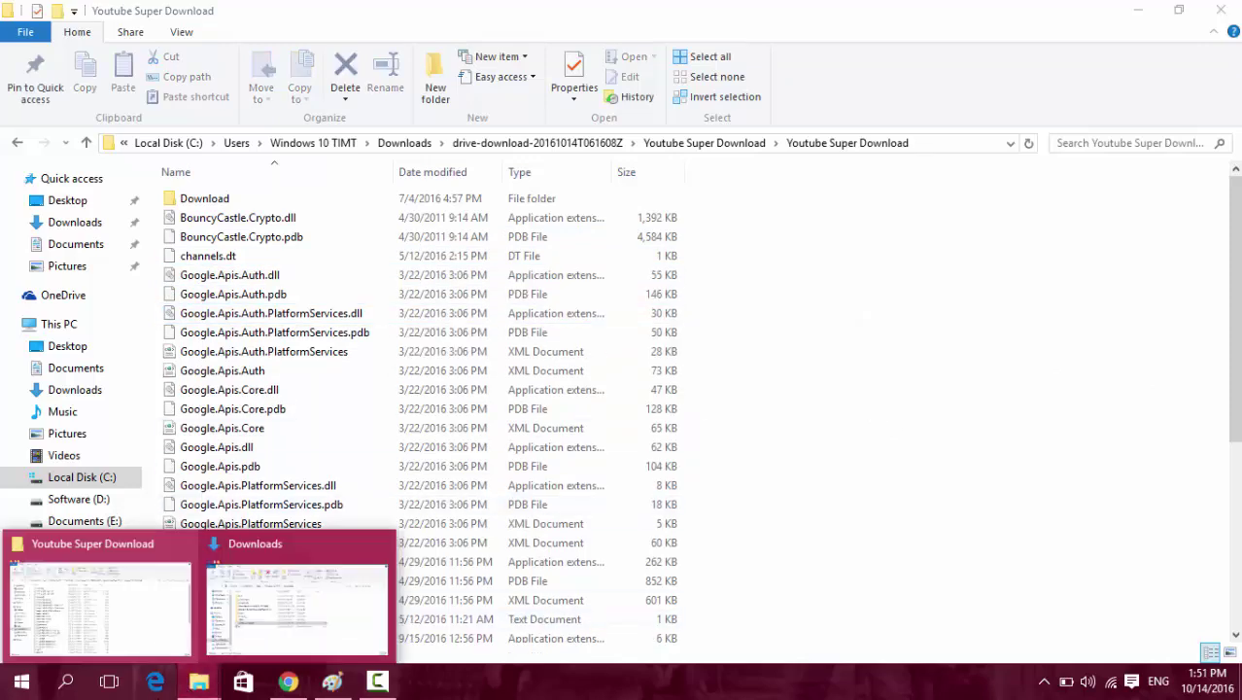
click(244, 605)
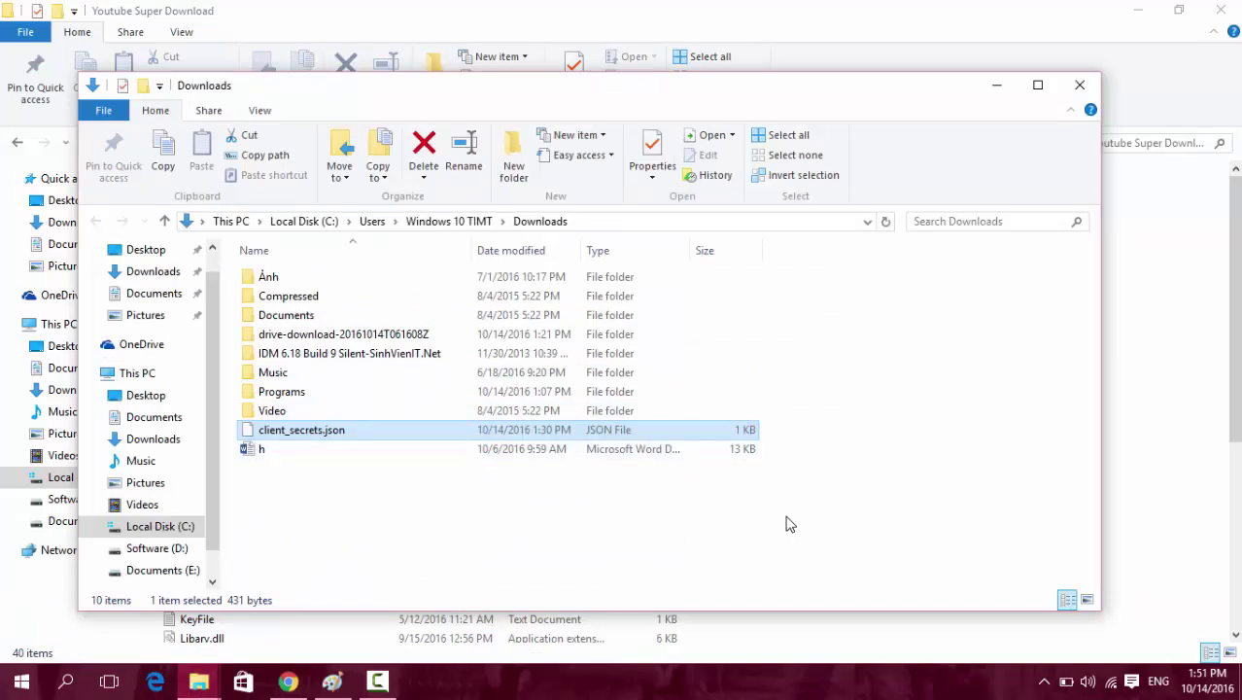
key(ctrl+c)
click(1164, 317)
key(ctrl+v)
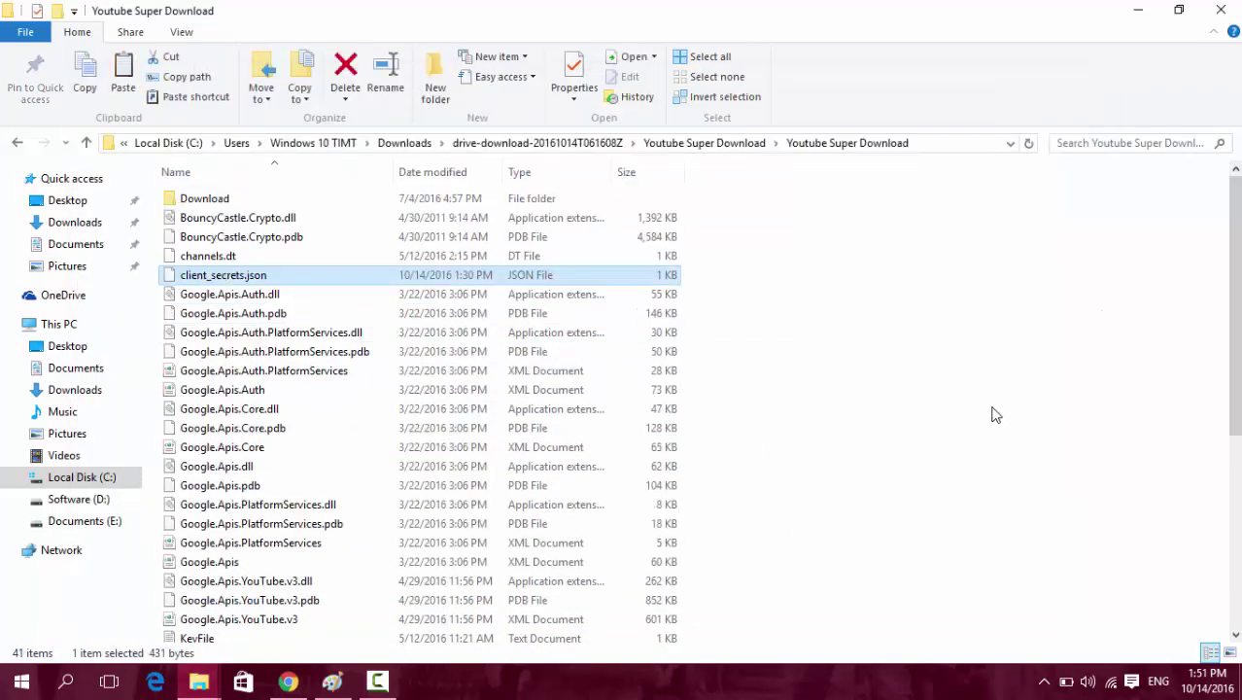
scroll(302, 363, down, 6)
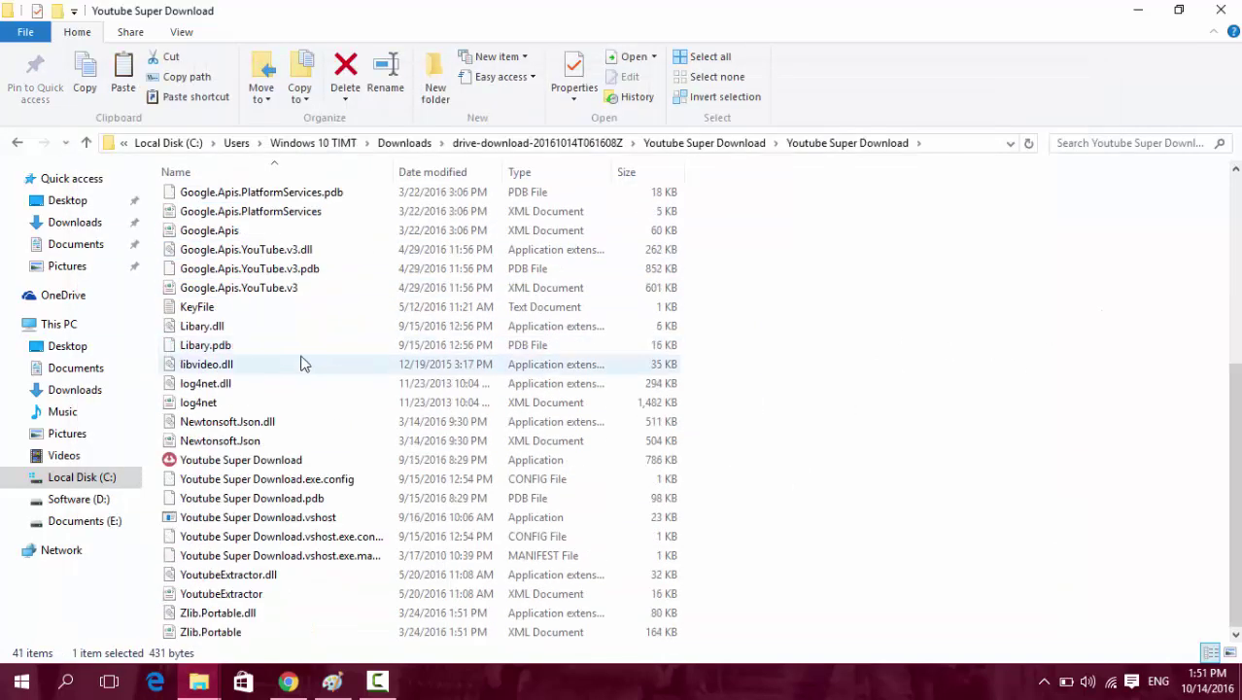
click(260, 463)
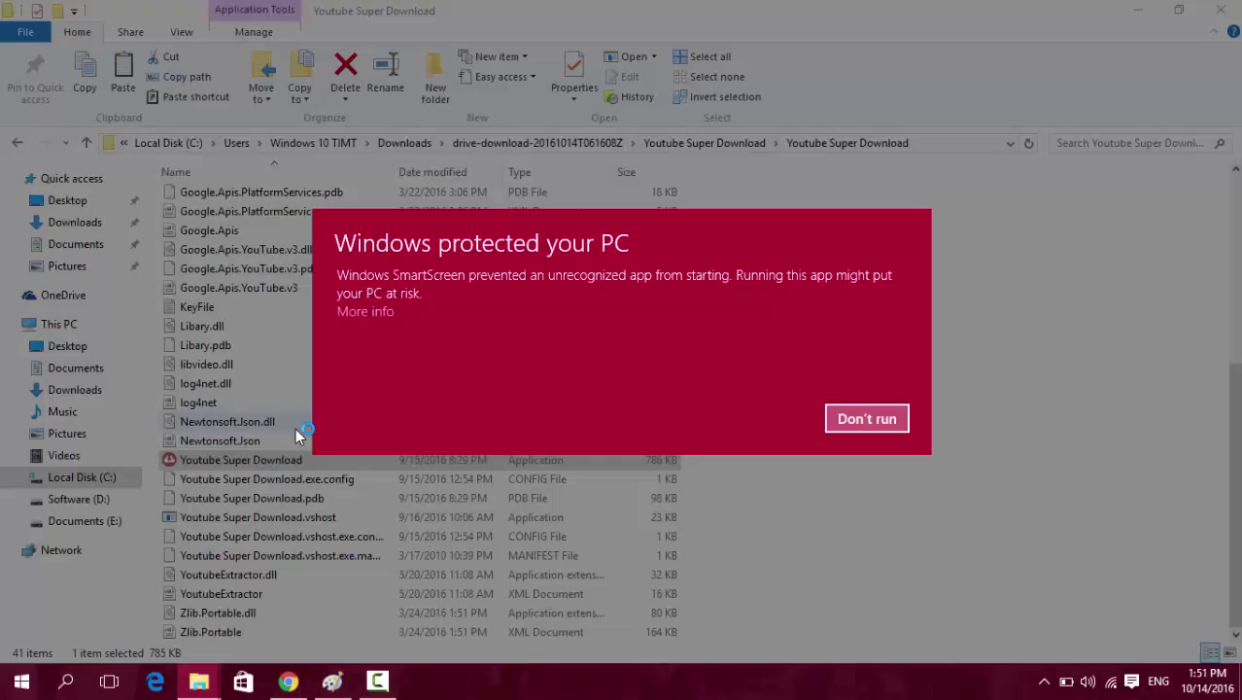
Choose More info, then Run anyway on the SmartScreen warning for Youtube Super Download.
click(378, 311)
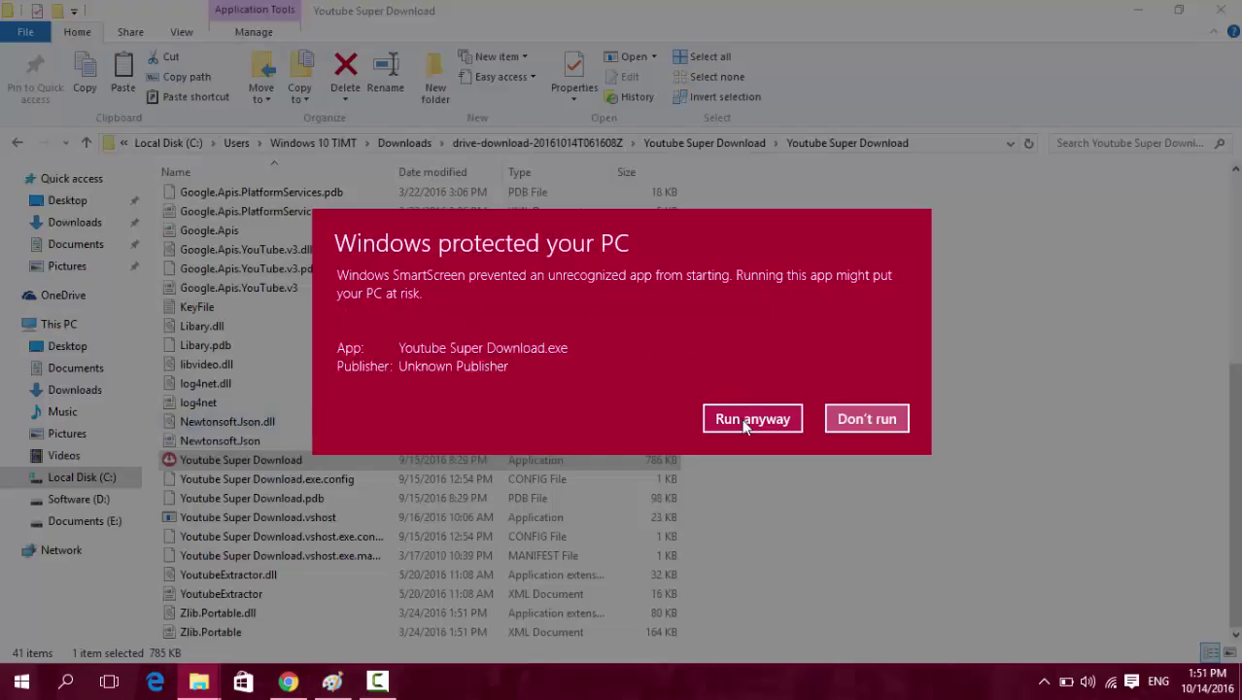
click(744, 419)
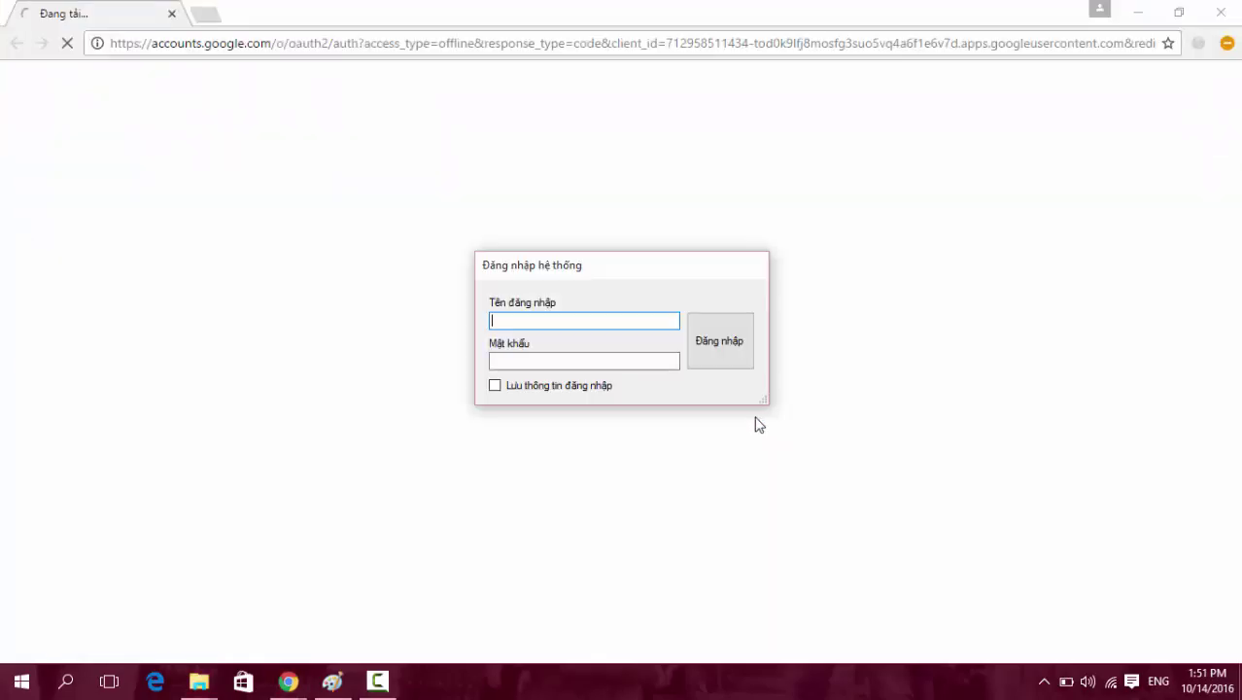
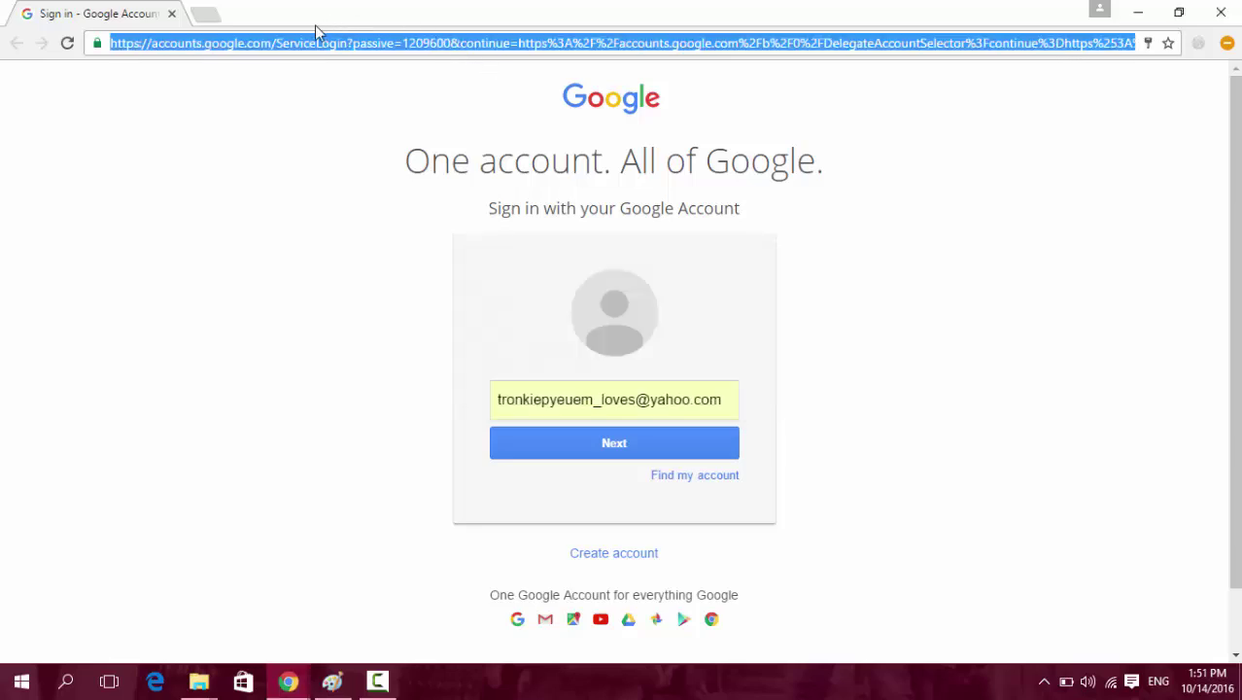
Load the Google sign-in address in a new private browser tab.
click(173, 15)
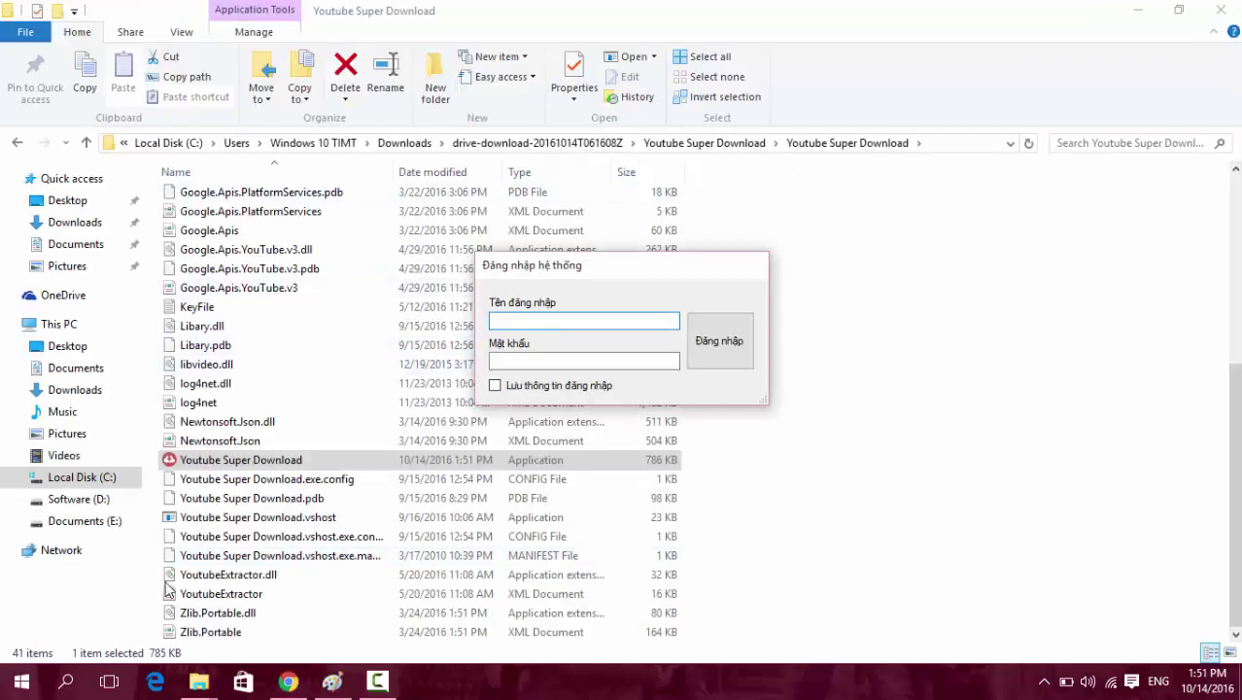
click(287, 680)
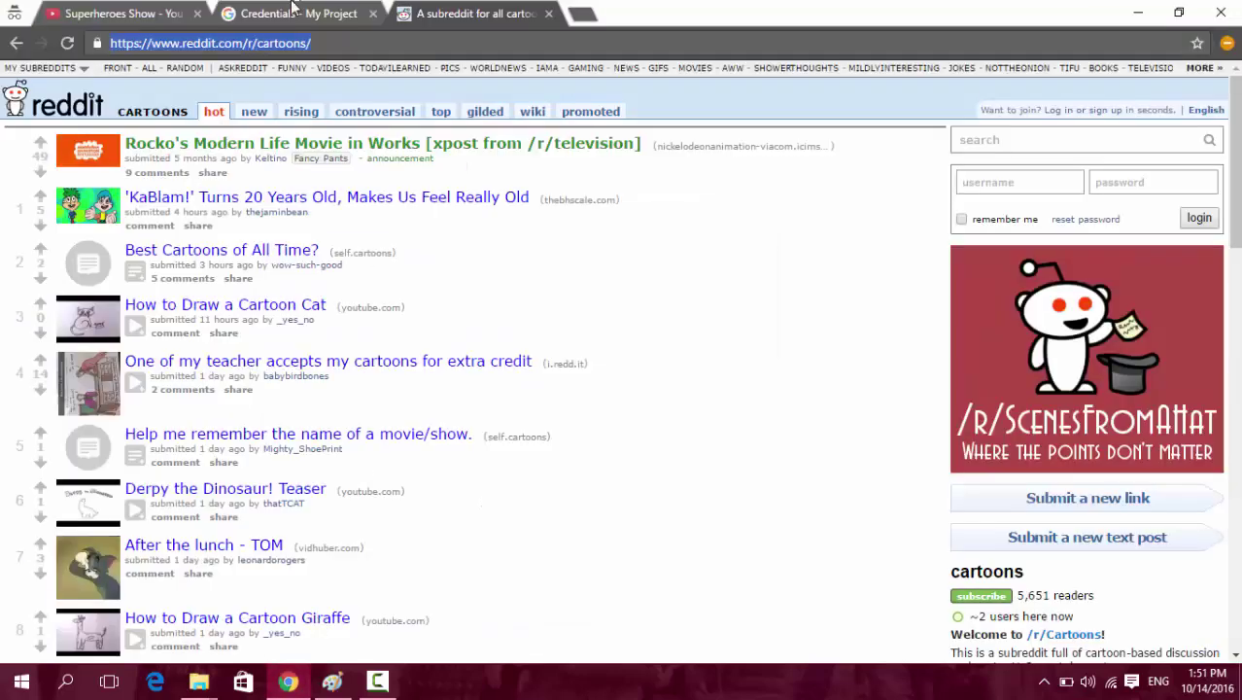
click(575, 23)
key(ctrl+v)
key(Return)
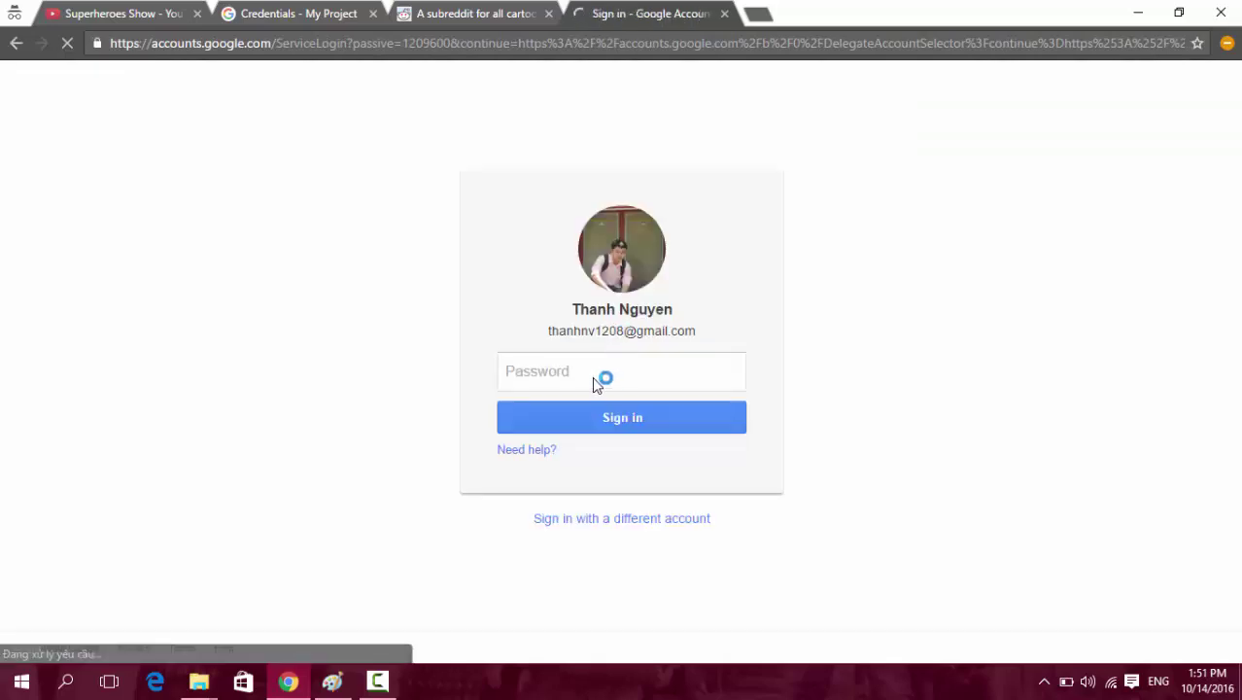
Sign in to Google with the account password, correcting it once.
click(593, 377)
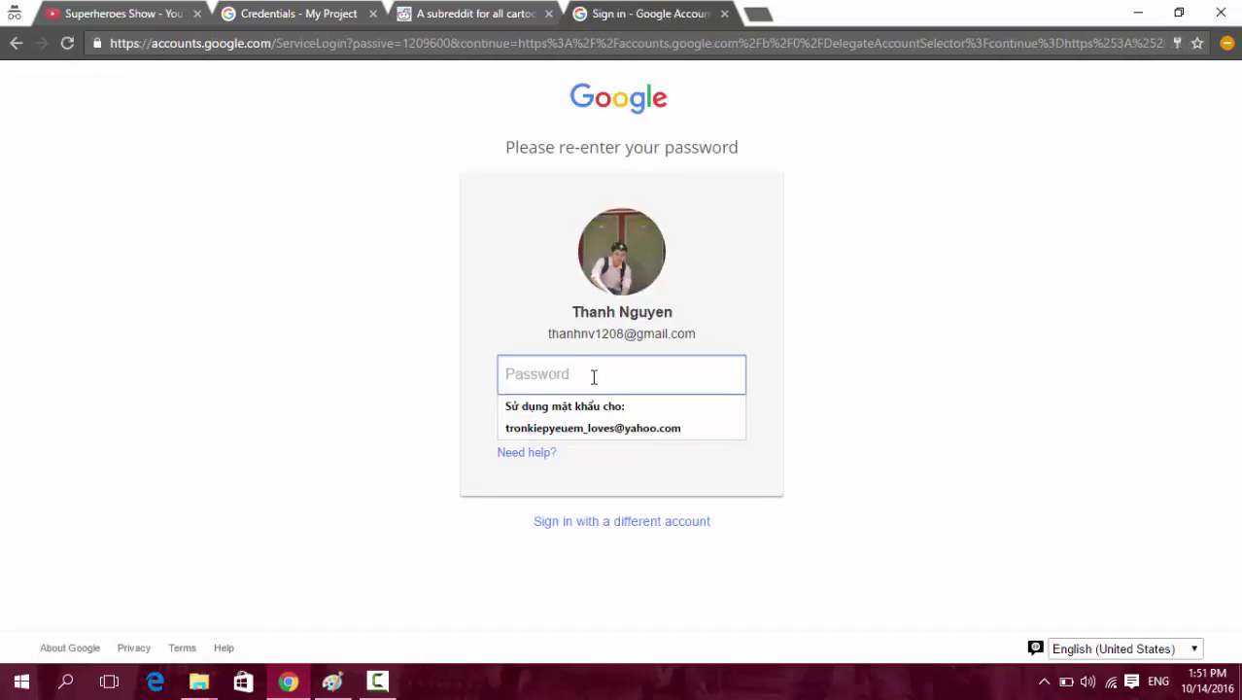
text(•••••••••••)
key(Return)
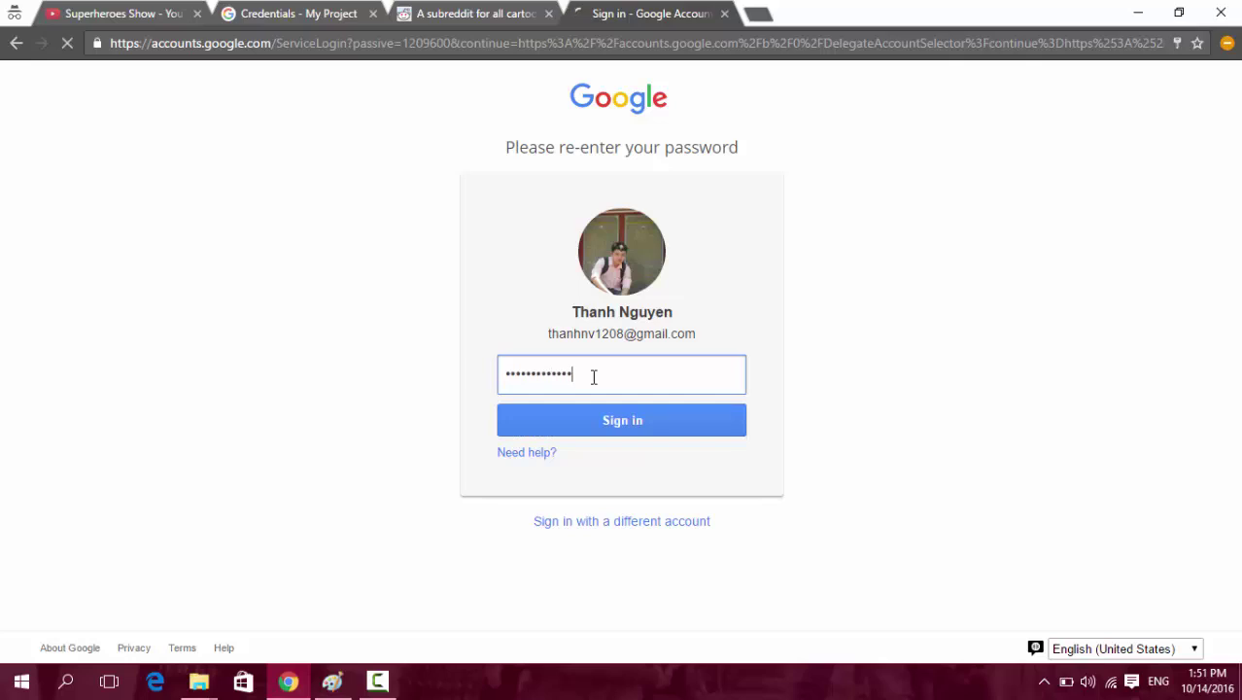
text(•)
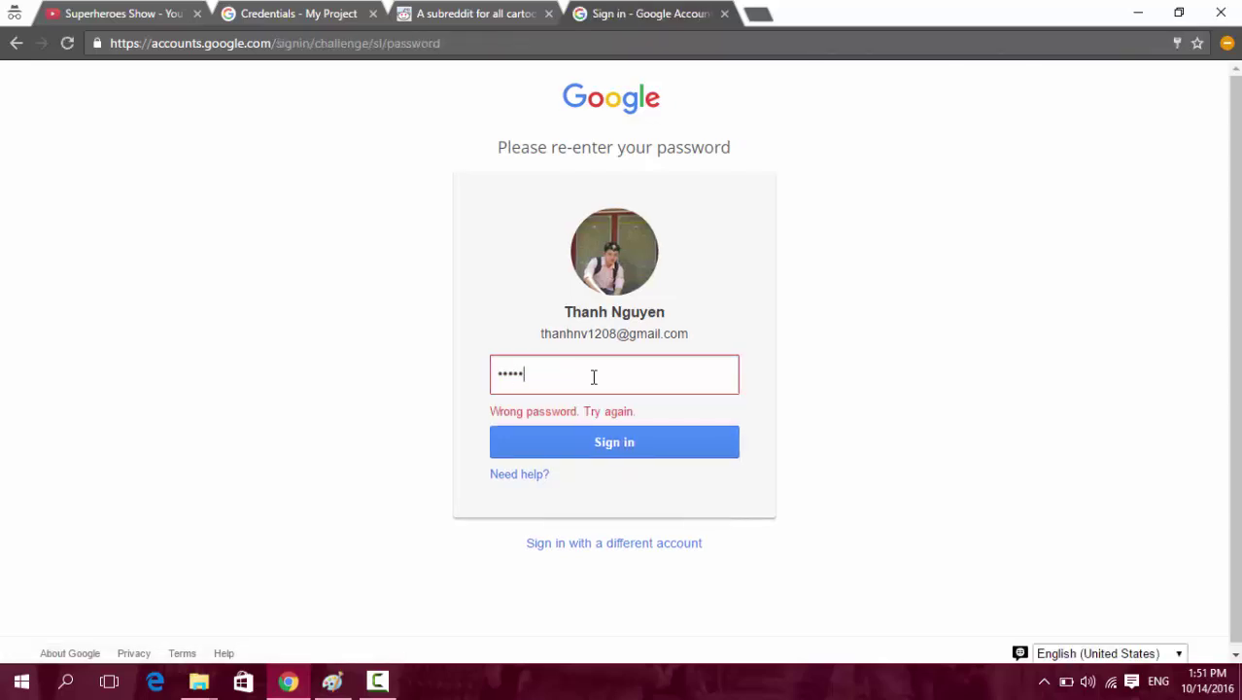
key(Return)
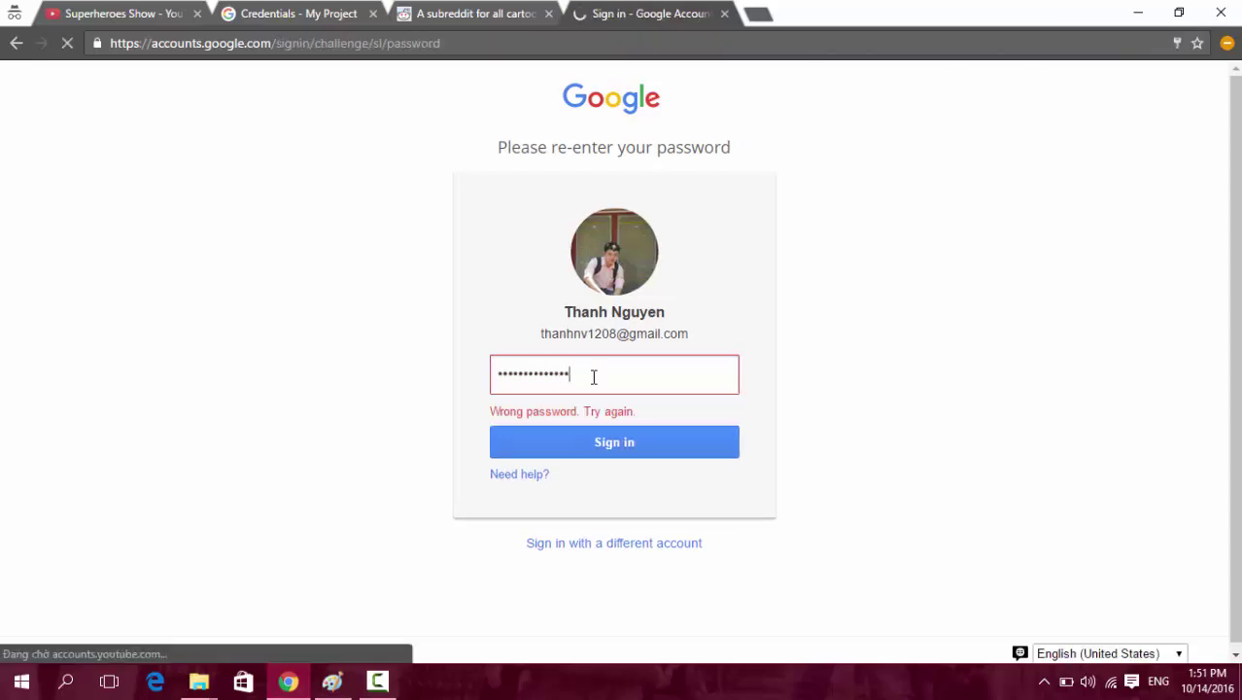
Choose the channel account, allow Tools Youtube to manage it, and close the tab.
click(876, 289)
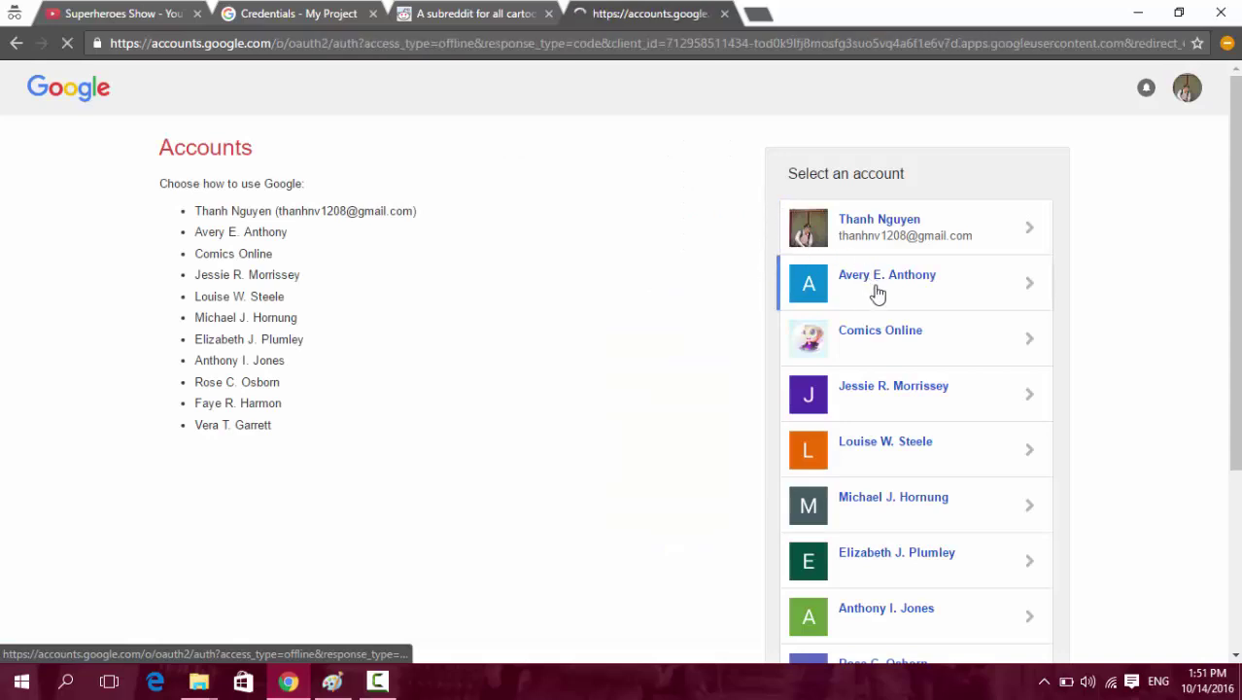
click(790, 351)
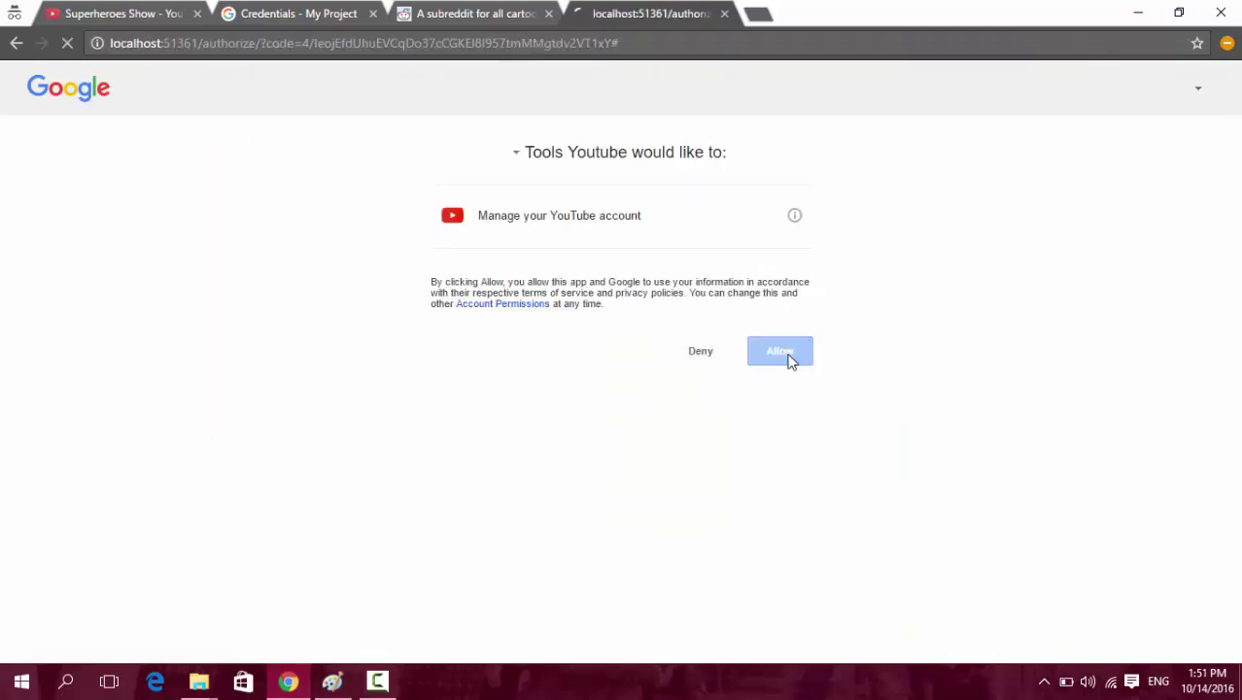
middle_click(655, 8)
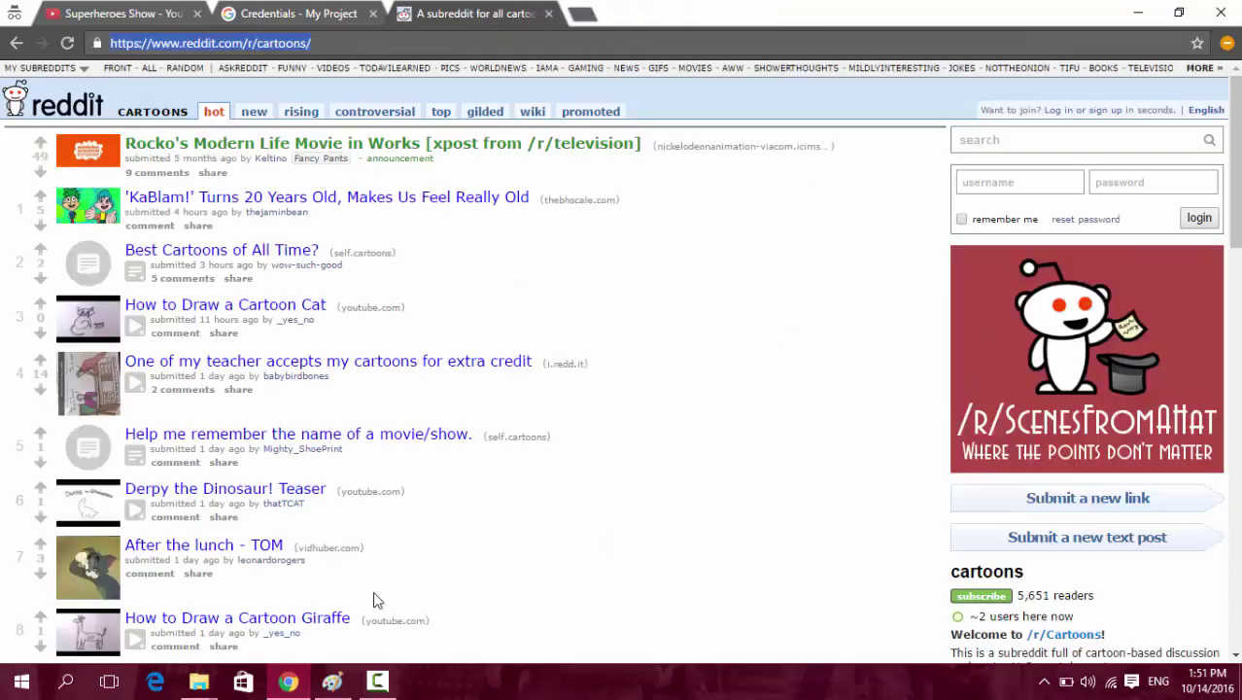
Bring up the Youtube Super Download folder and select the new OAuth2 token file and client_secrets.json.
mouse_move(202, 686)
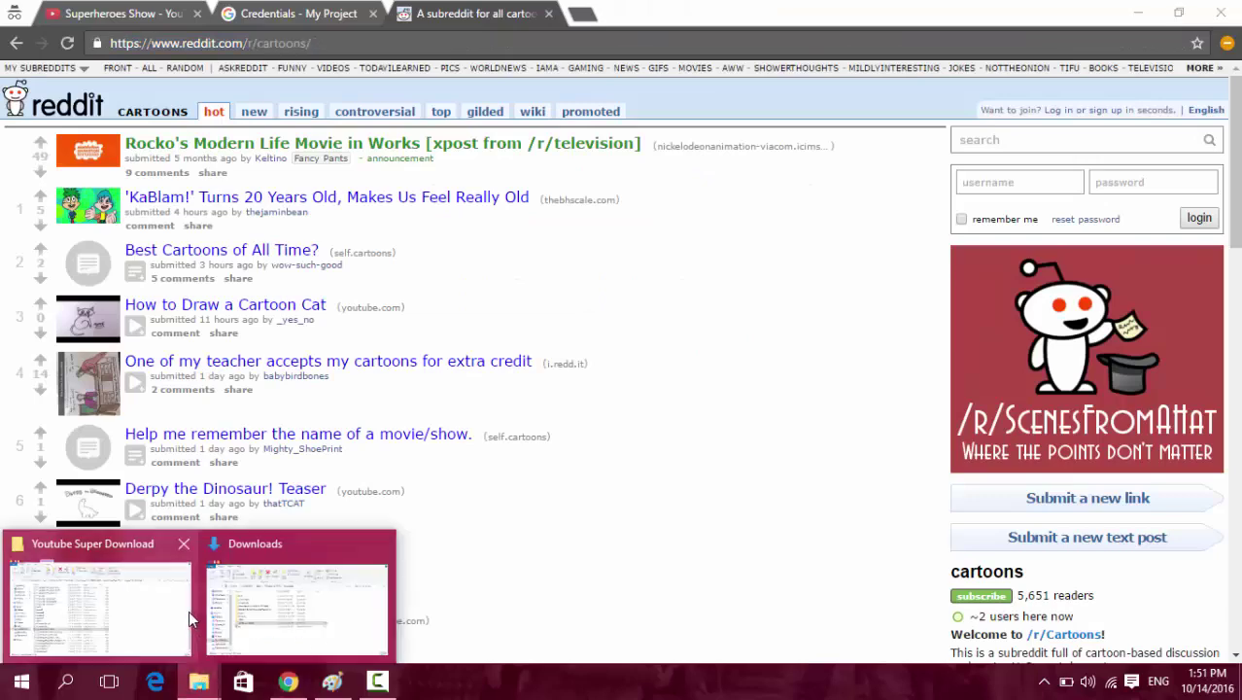
click(189, 610)
scroll(360, 396, up, 6)
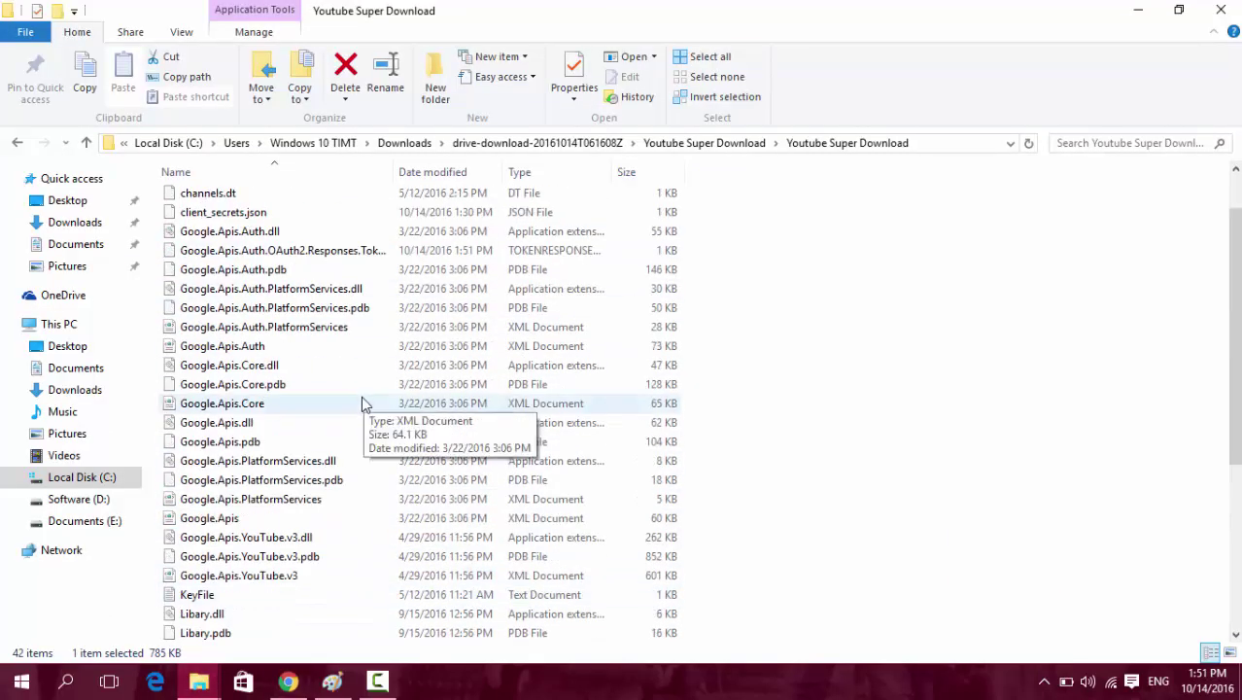
click(288, 315)
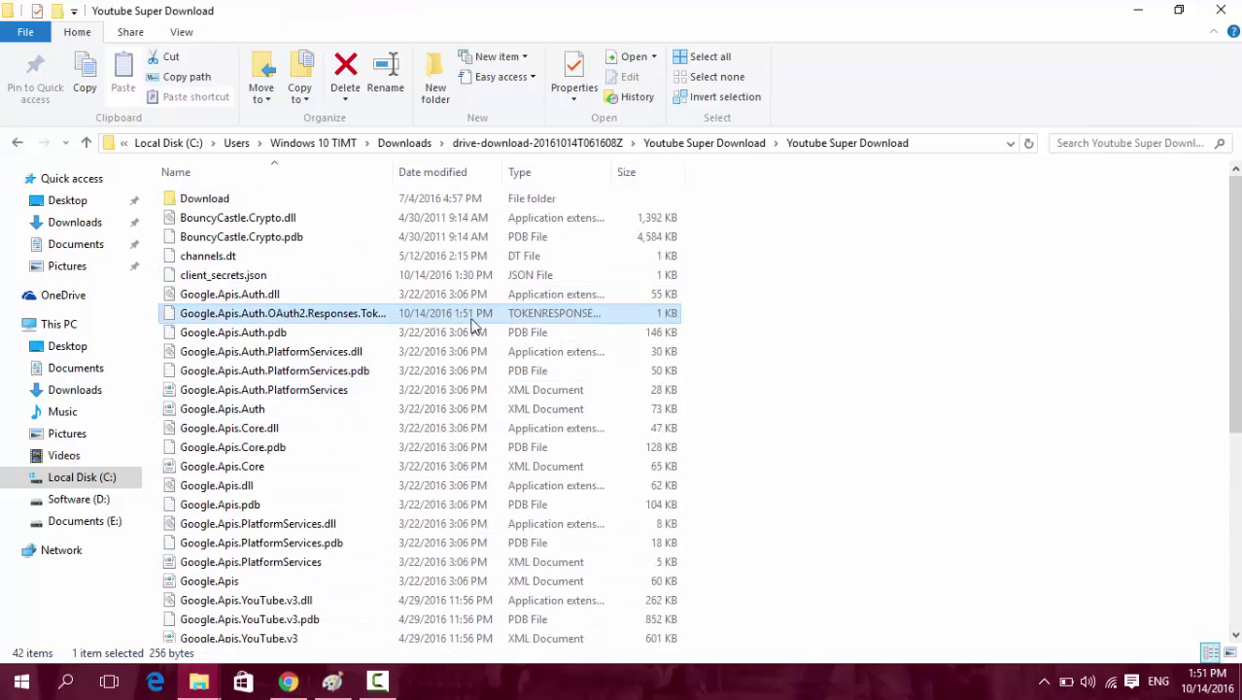
click(231, 275)
click(247, 312)
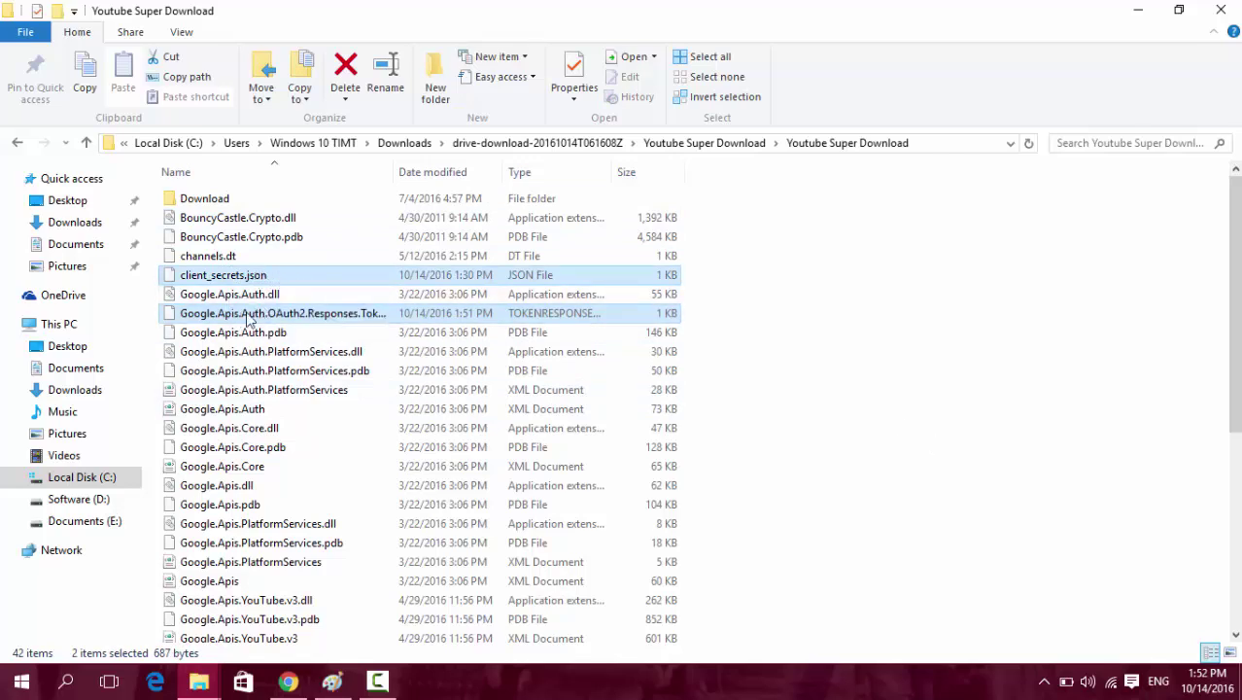
Compare the token file with client_secrets.json, then clear the selection and scroll to the list end.
click(472, 312)
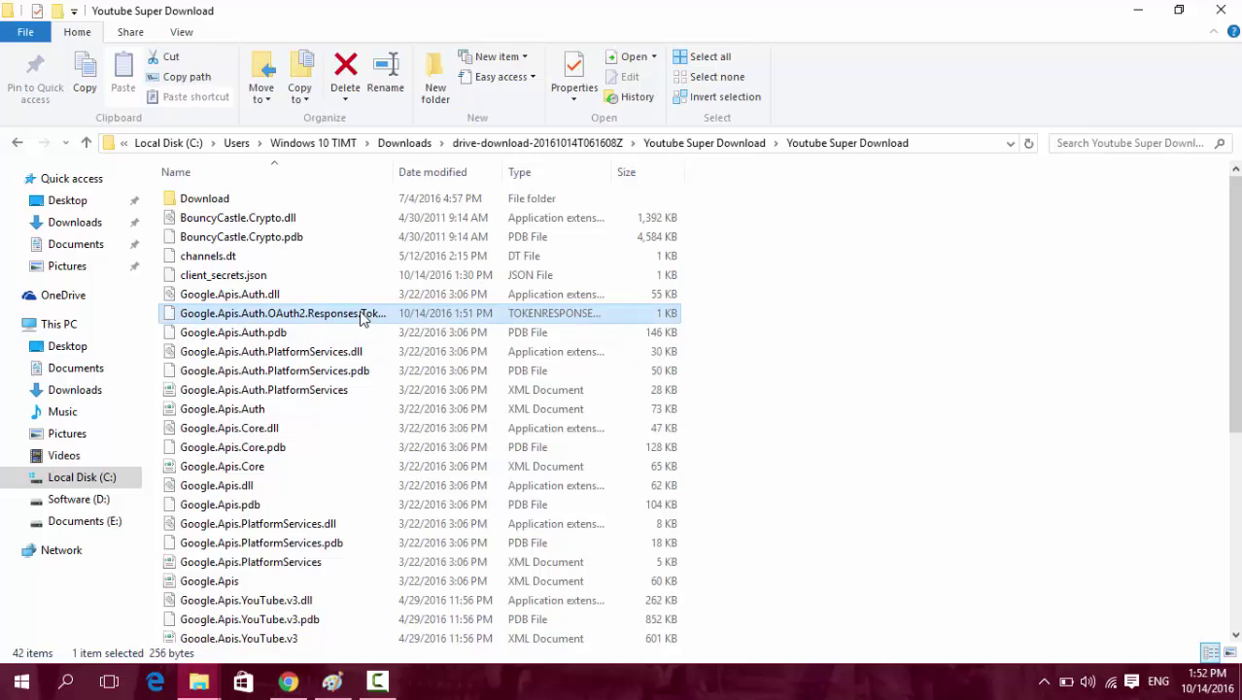
ctrl+click(260, 279)
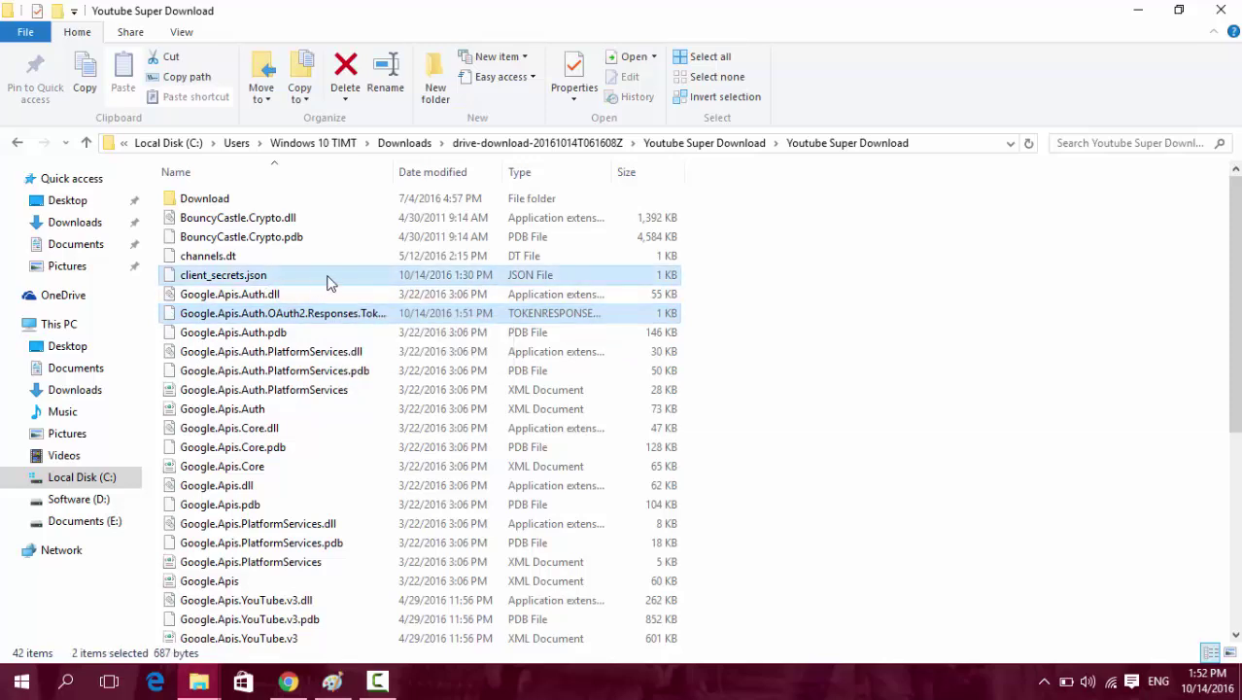
click(818, 442)
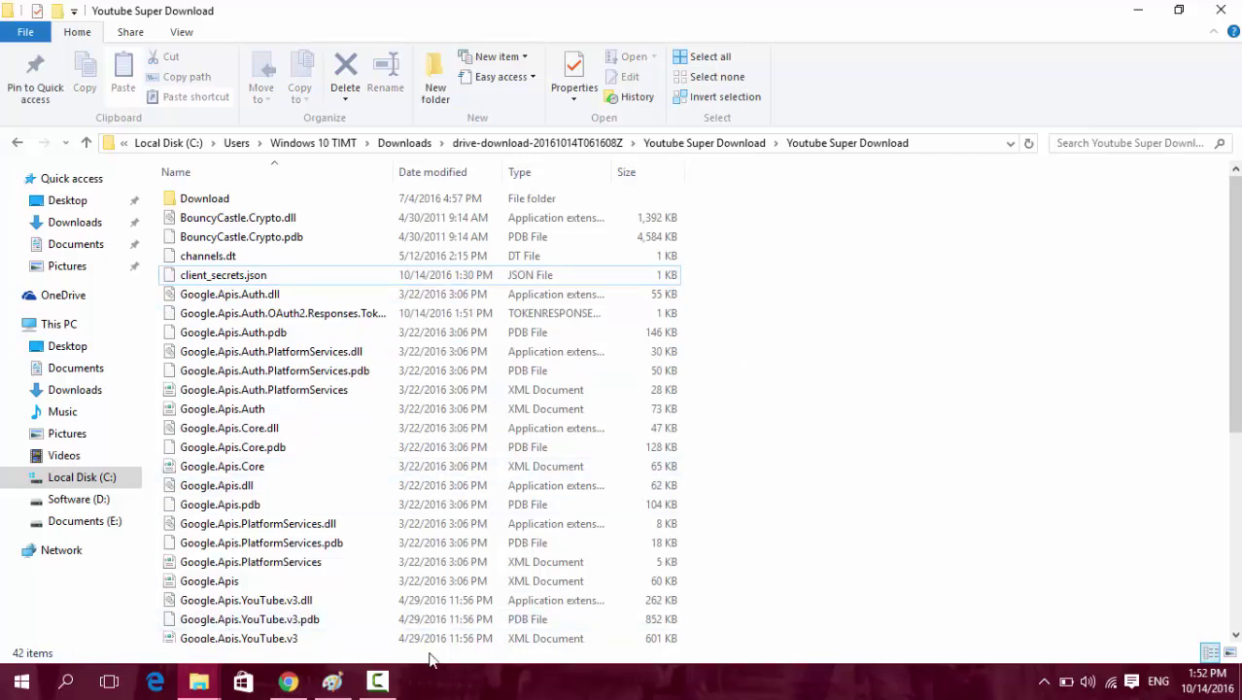
click(197, 684)
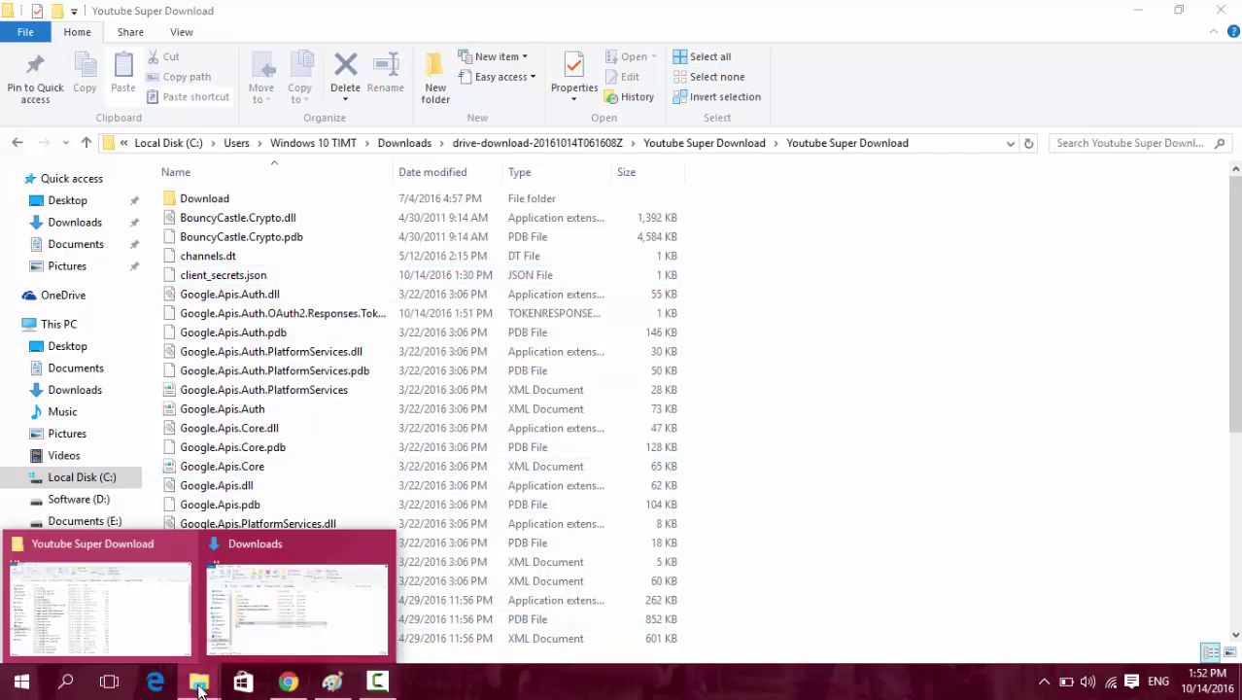
click(754, 435)
scroll(457, 435, down, 6)
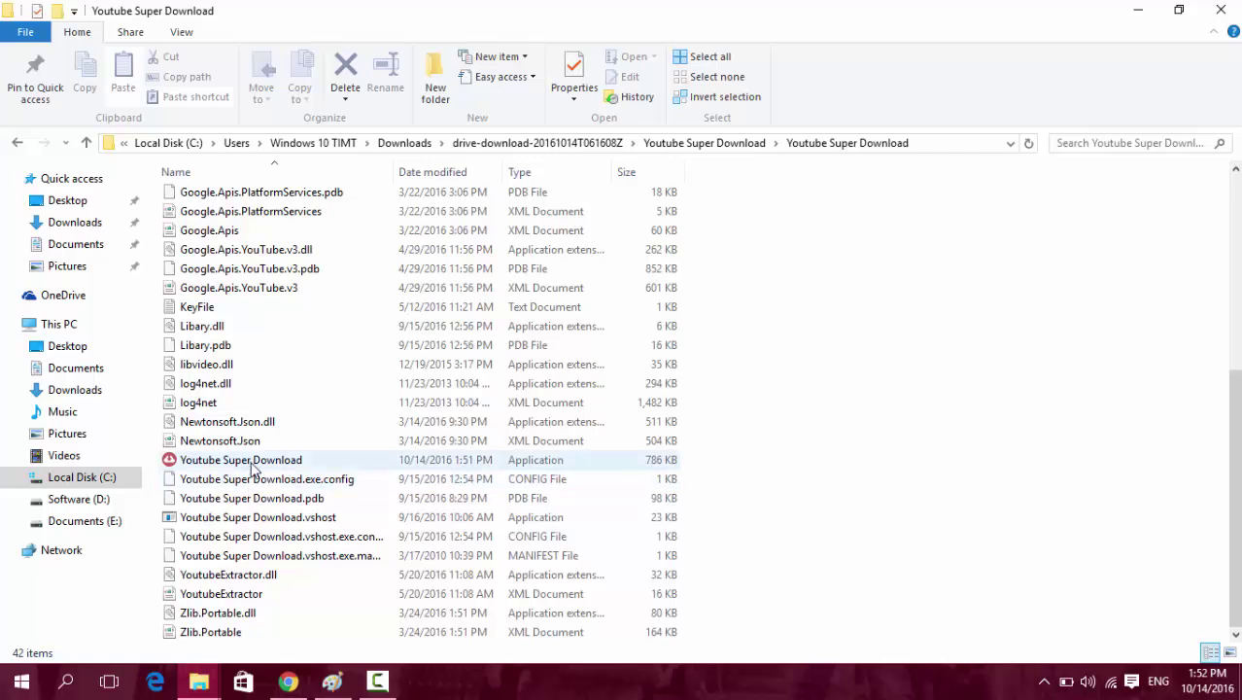
Launch Youtube Super Download.exe and get past the already-running and .NET exception messages.
double_click(252, 466)
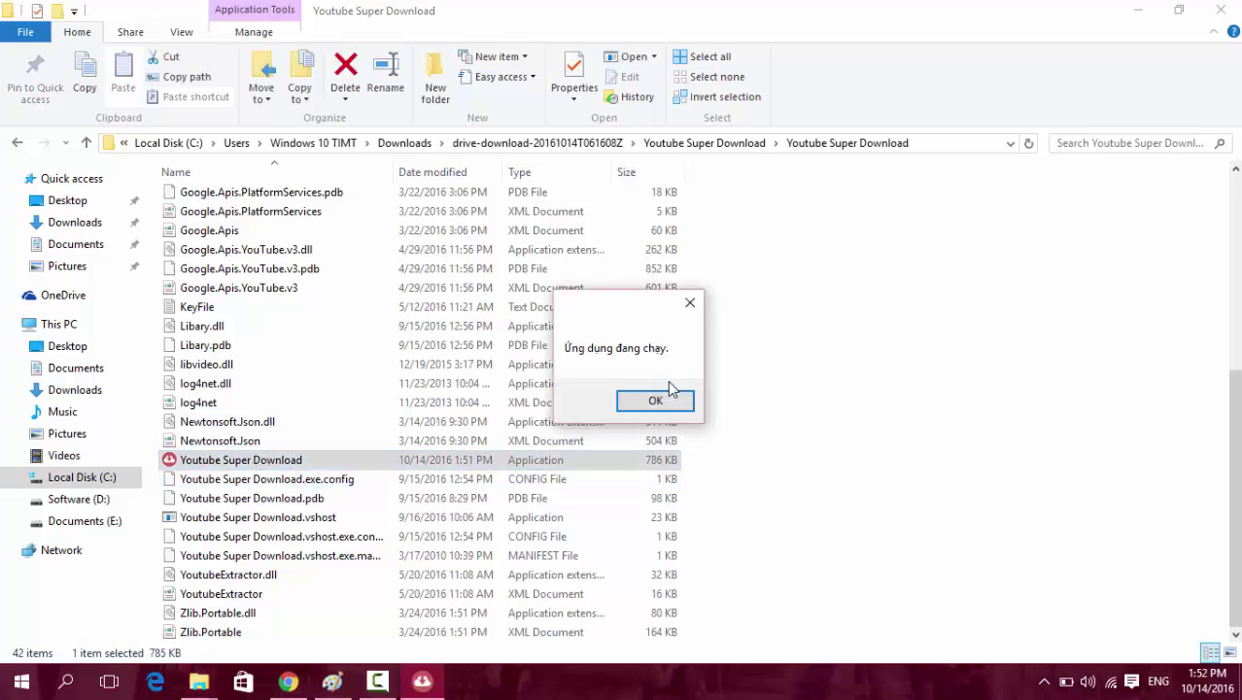
click(655, 400)
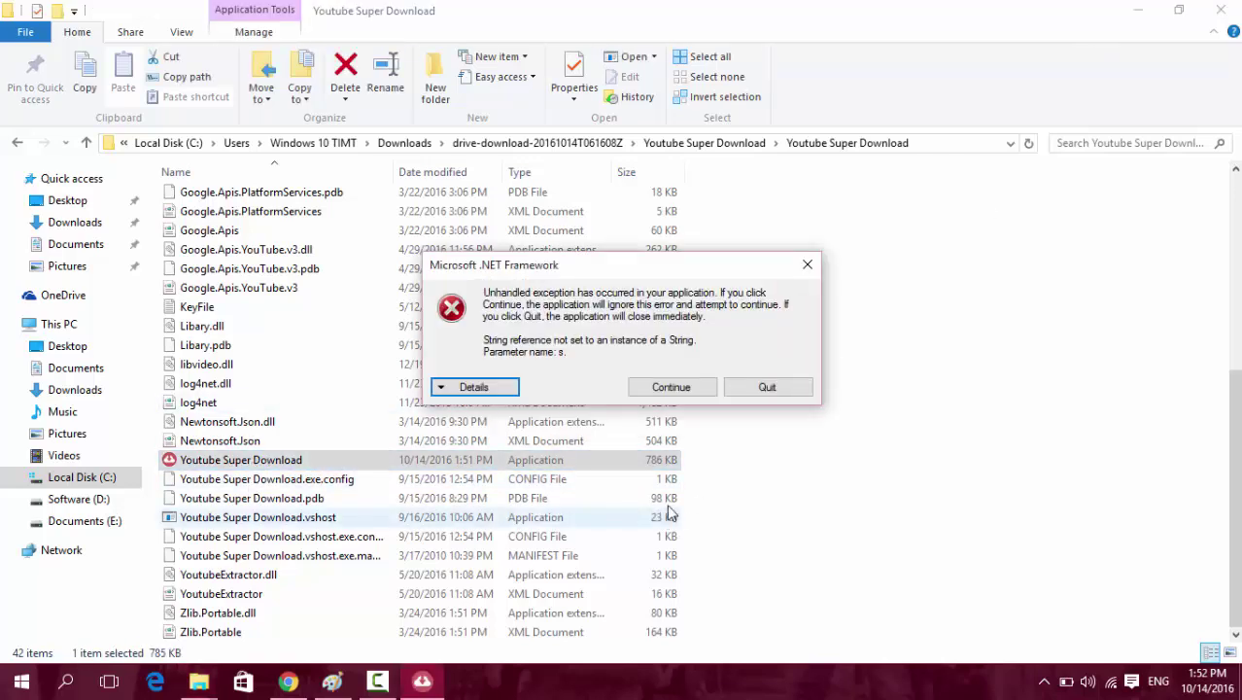
key(alt+Tab)
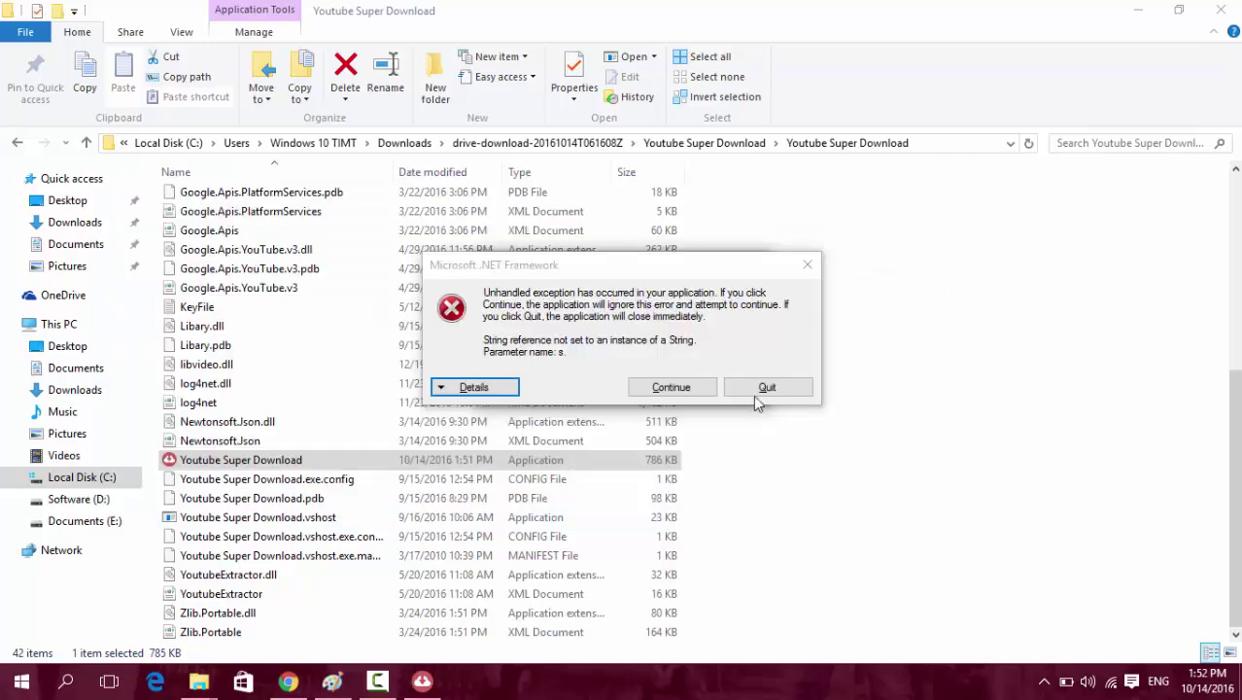
click(764, 388)
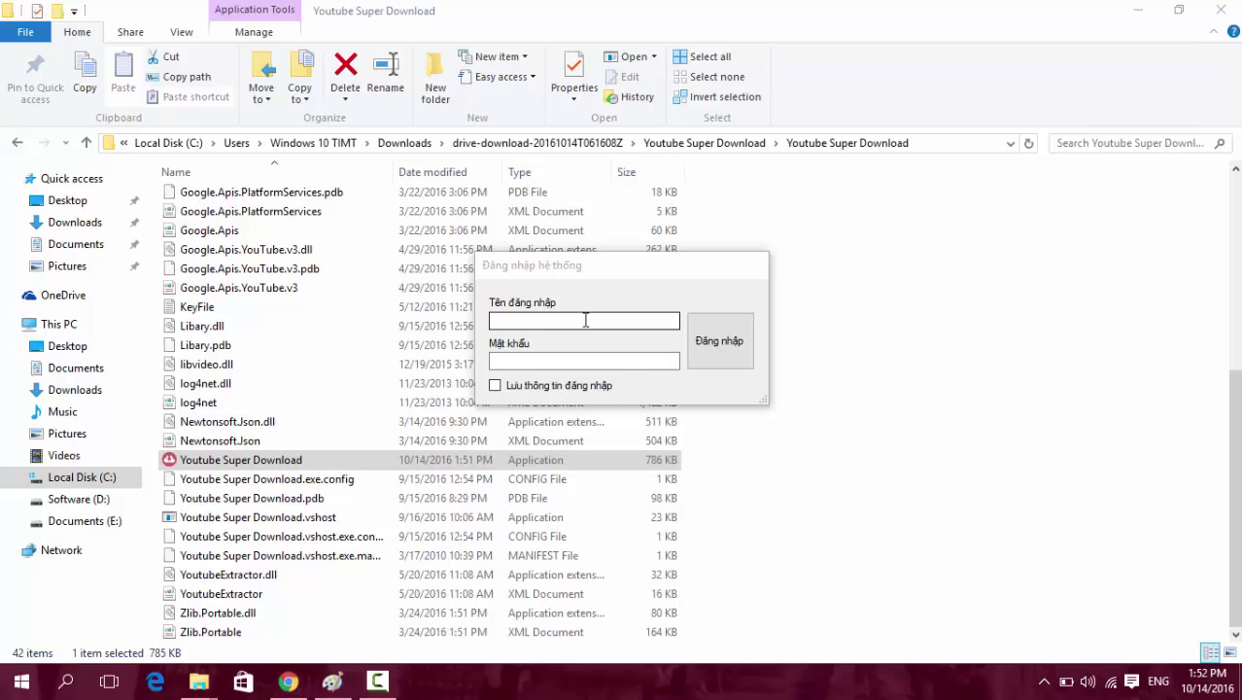
Log in with the username and password and focus the video link field.
click(583, 320)
text(thanhnv)
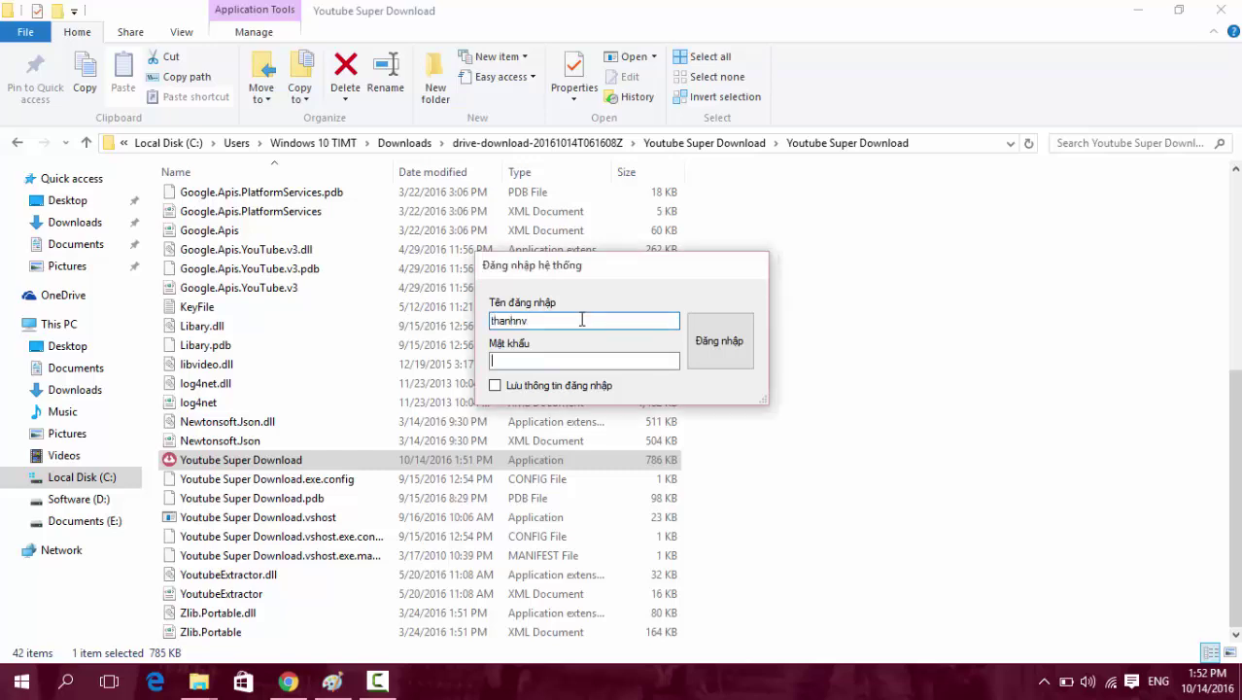
text(1)
click(705, 348)
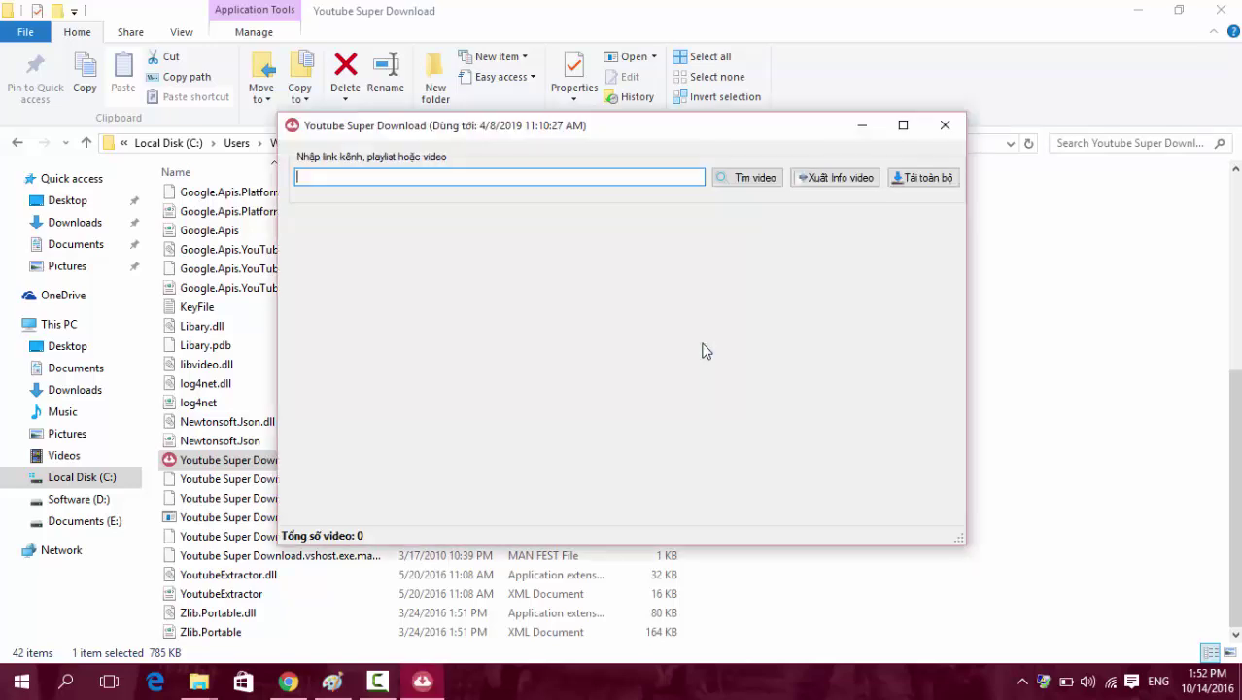
click(391, 176)
click(198, 683)
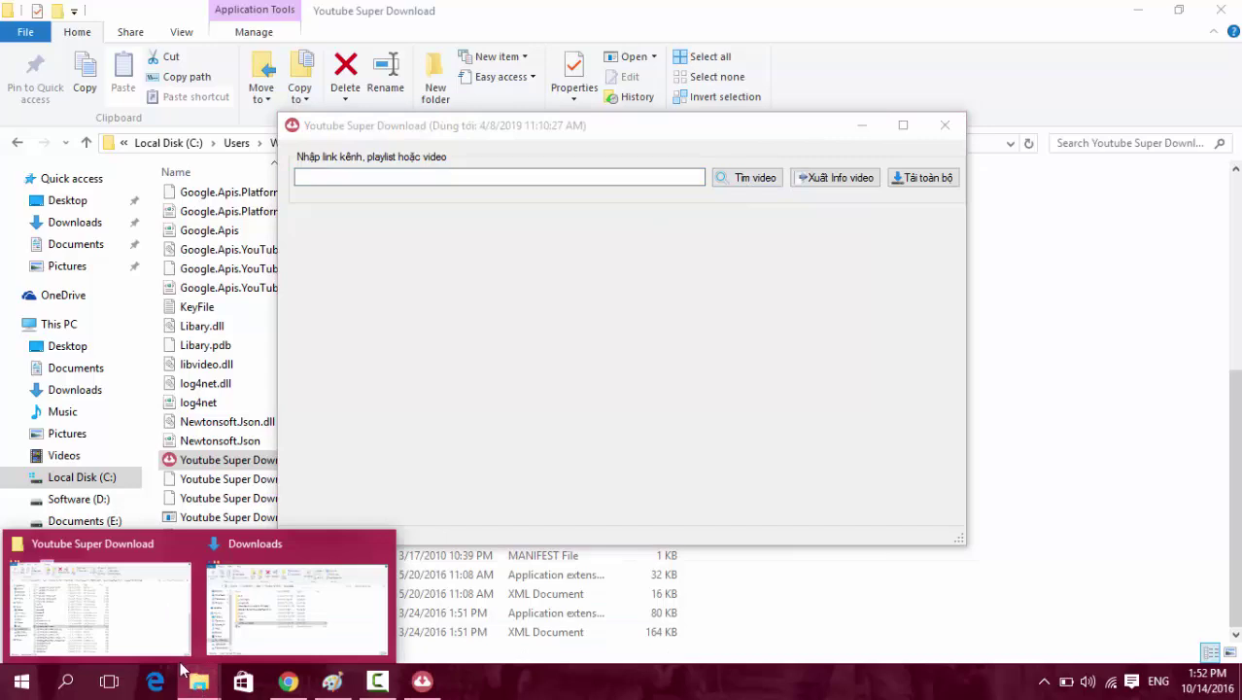
Start the Fun Superhero & Spiderman playlist from the Superheroes Show channel and pause its first video.
click(287, 680)
key(ctrl+1)
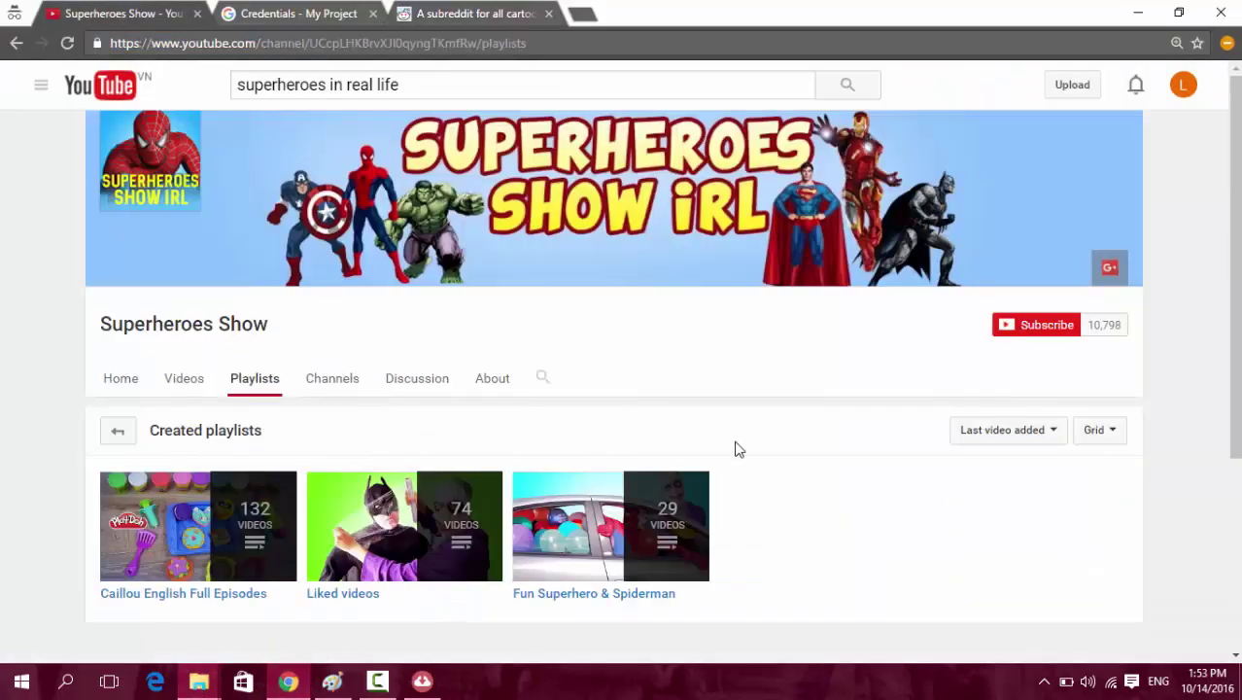
right_click(638, 590)
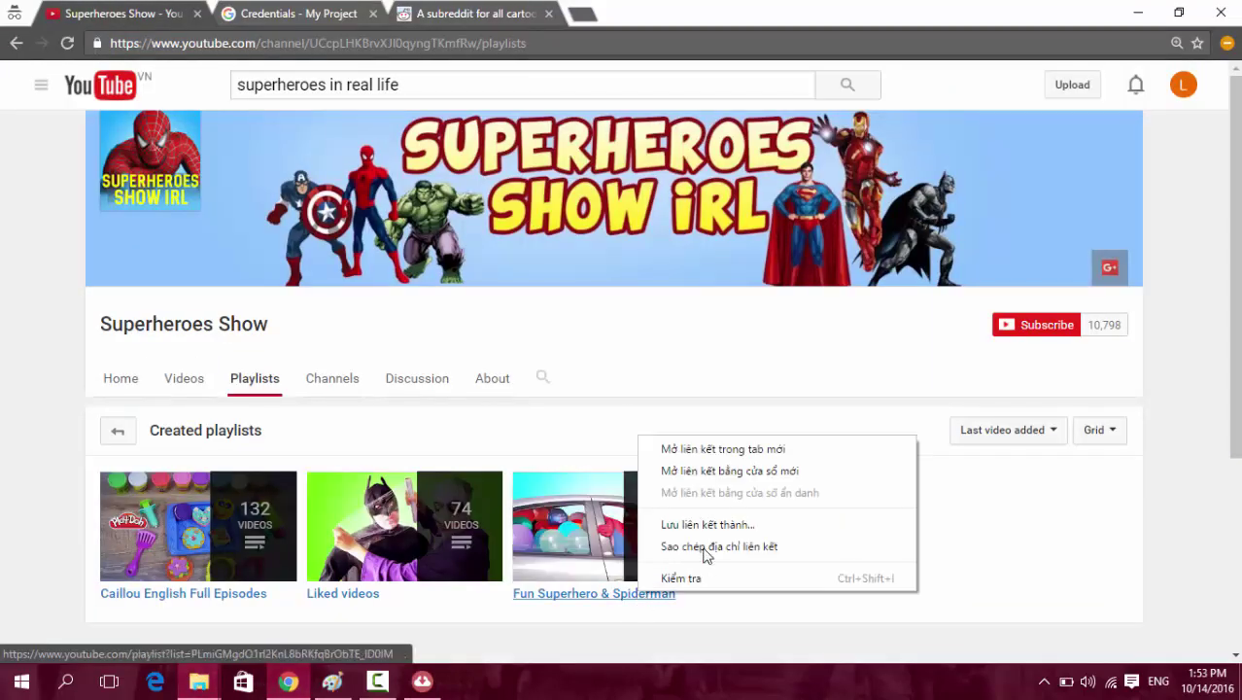
click(707, 548)
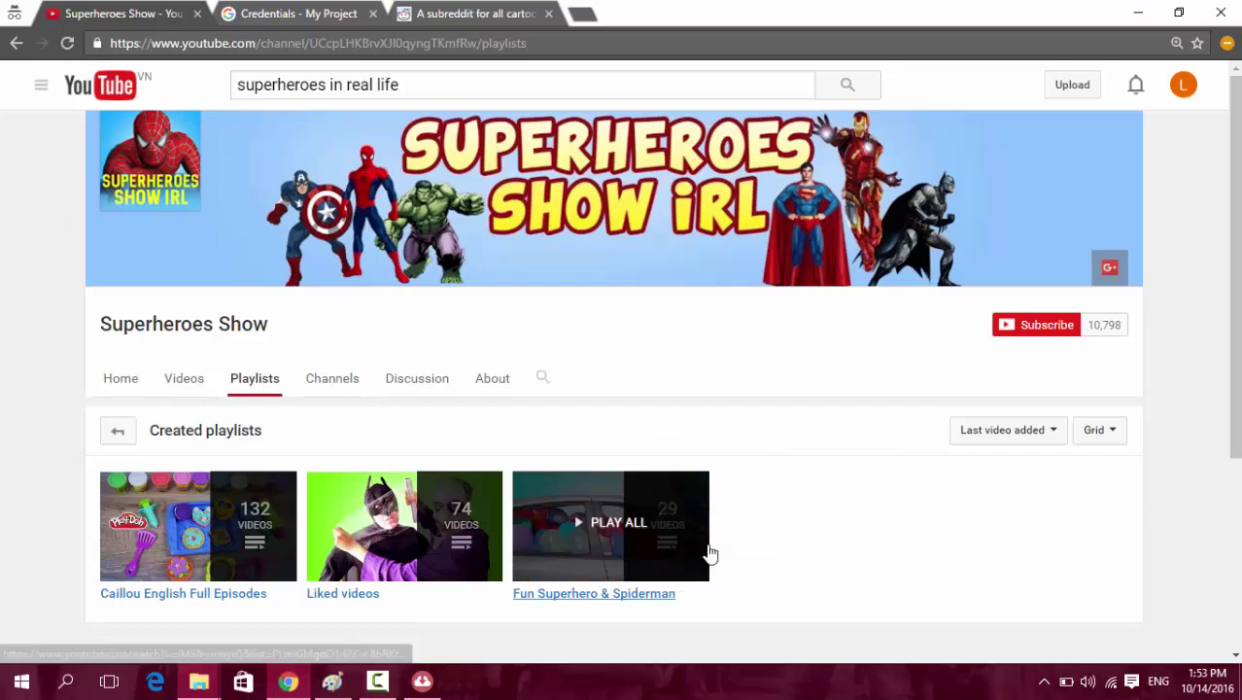
click(642, 553)
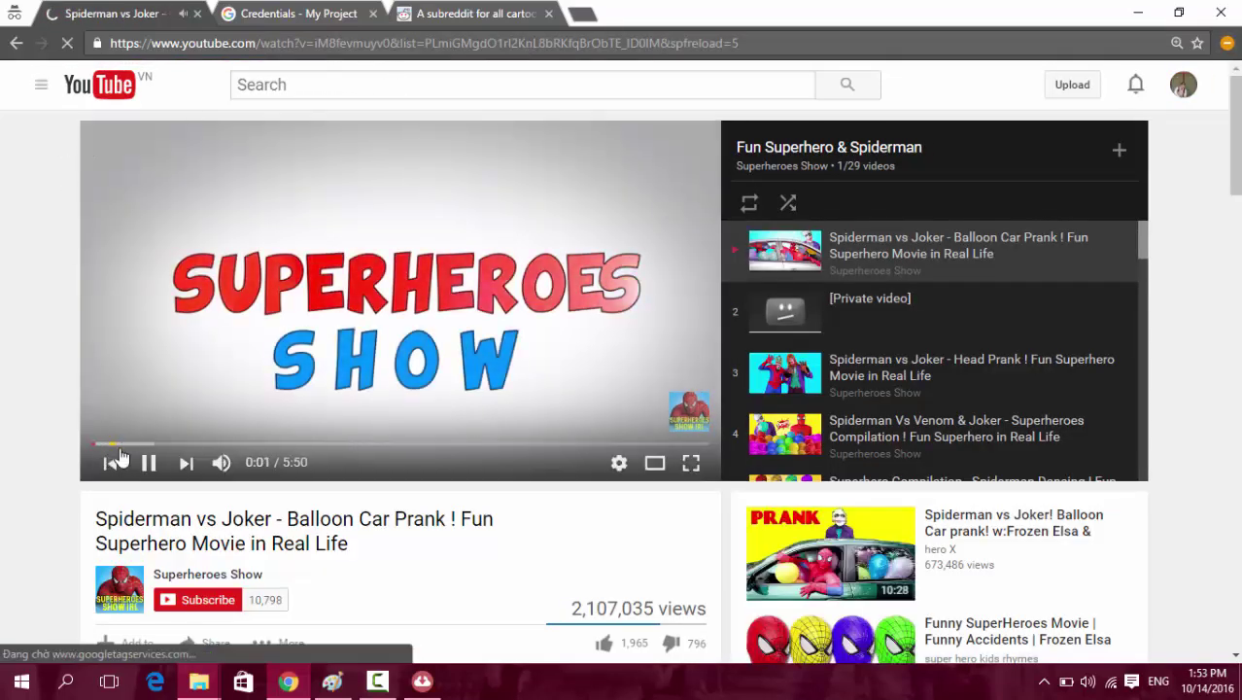
click(148, 461)
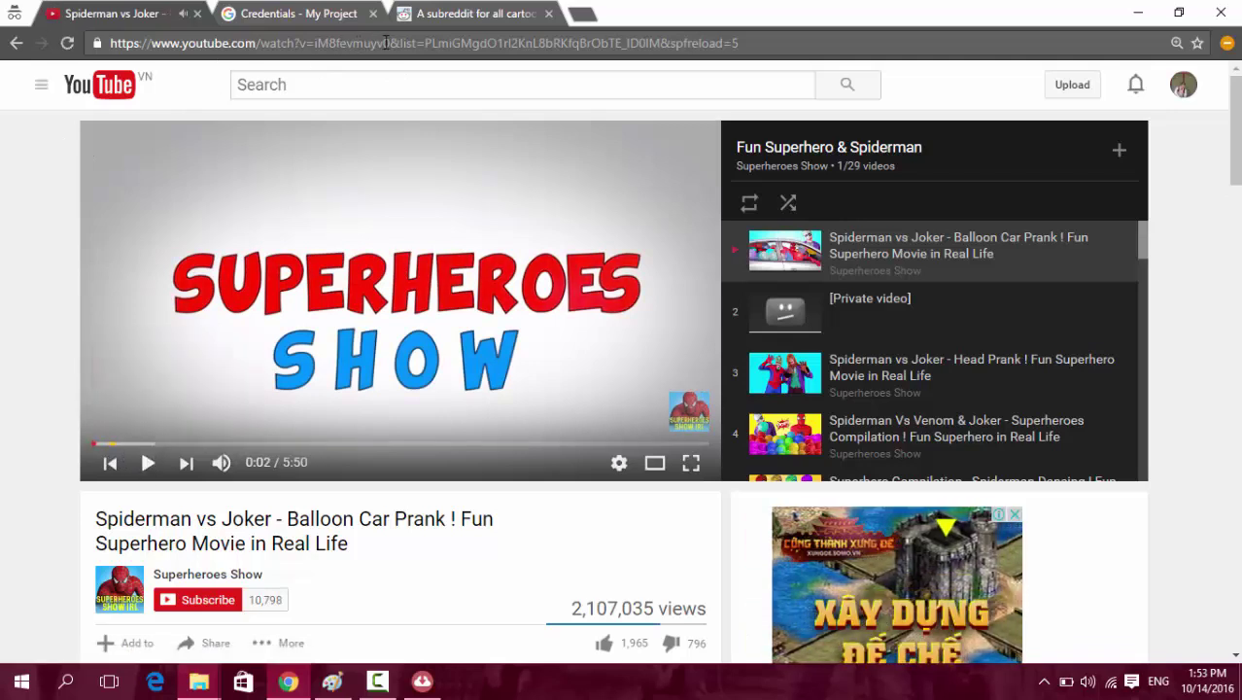
Paste the playing video's address into Youtube Super Download's link field.
drag(389, 43, 110, 43)
key(ctrl+c)
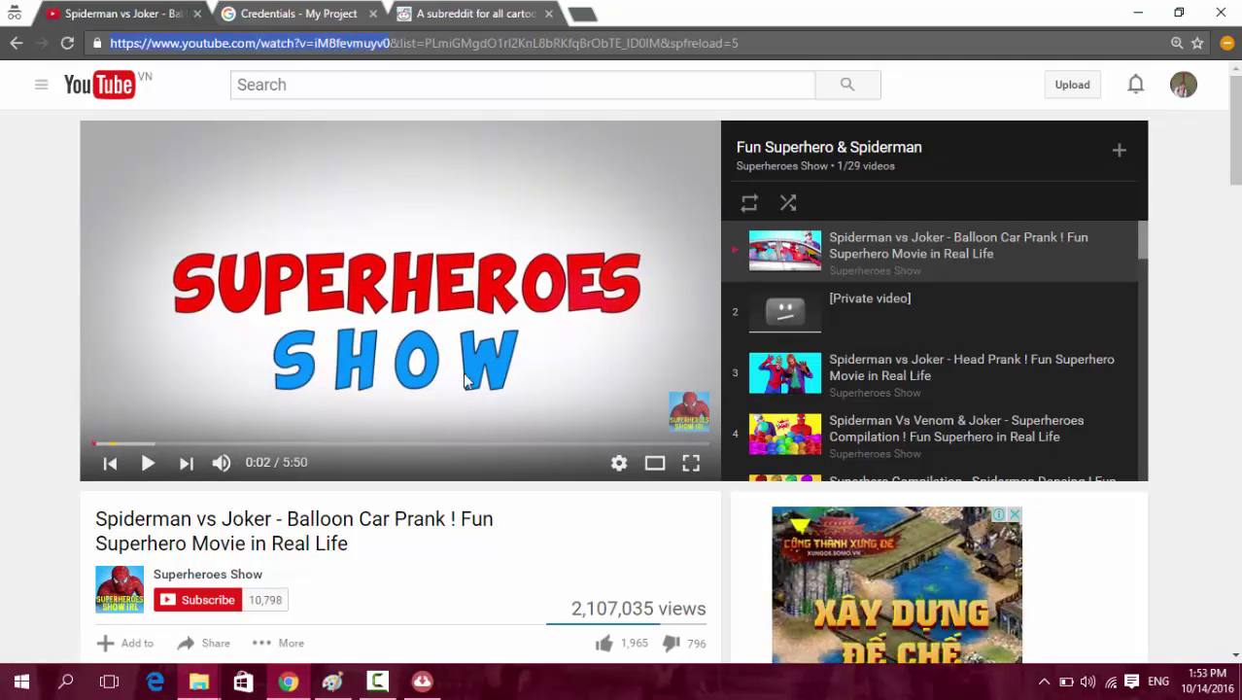
click(422, 680)
key(ctrl+v)
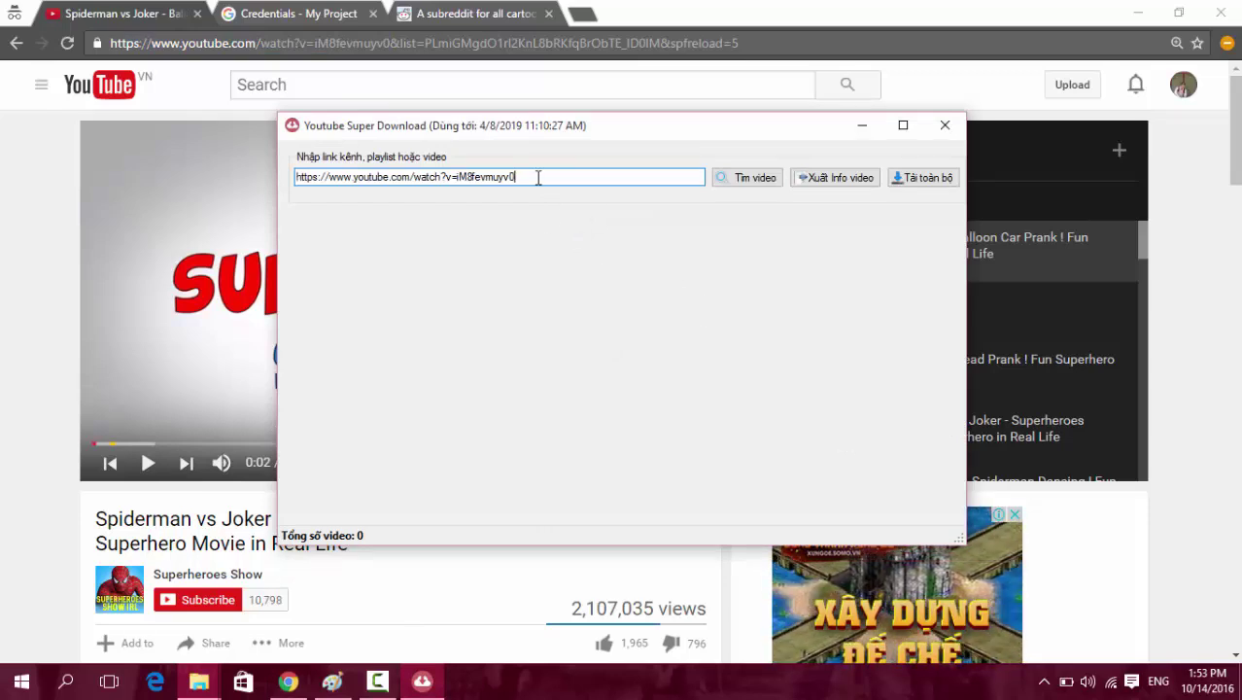
Look up the Spiderman vs Joker - Balloon Car Prank video from the link, then return to the playlists page.
drag(537, 177, 295, 176)
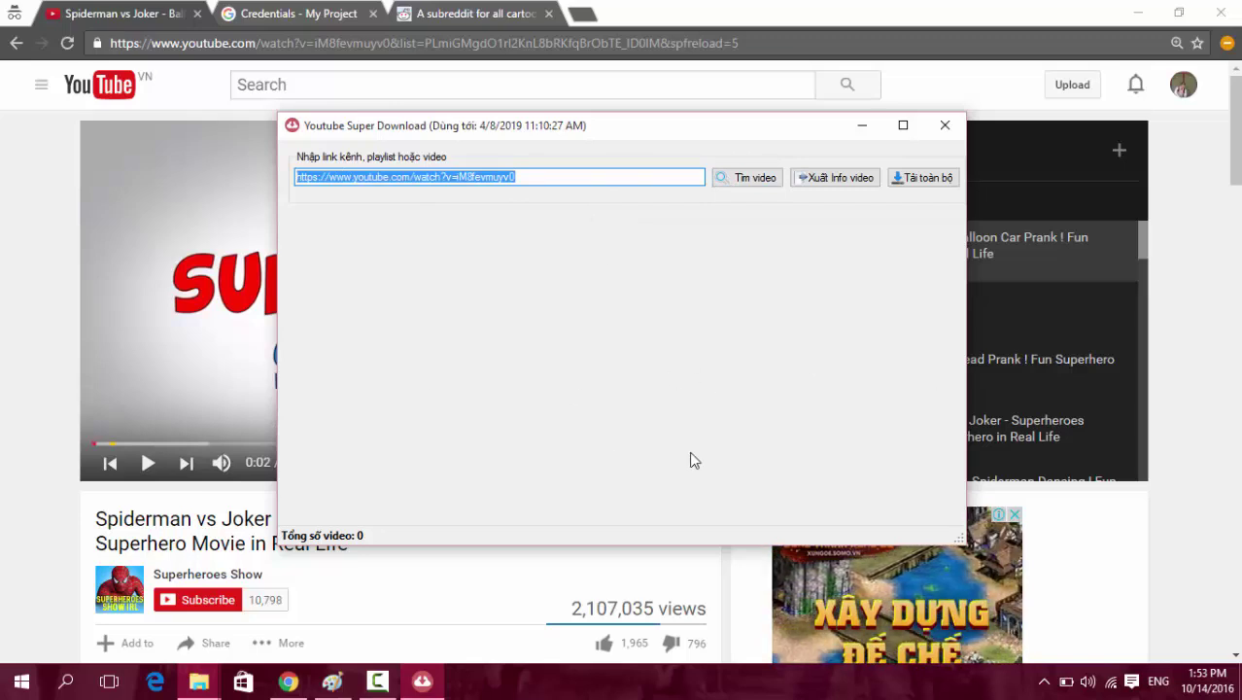
click(743, 177)
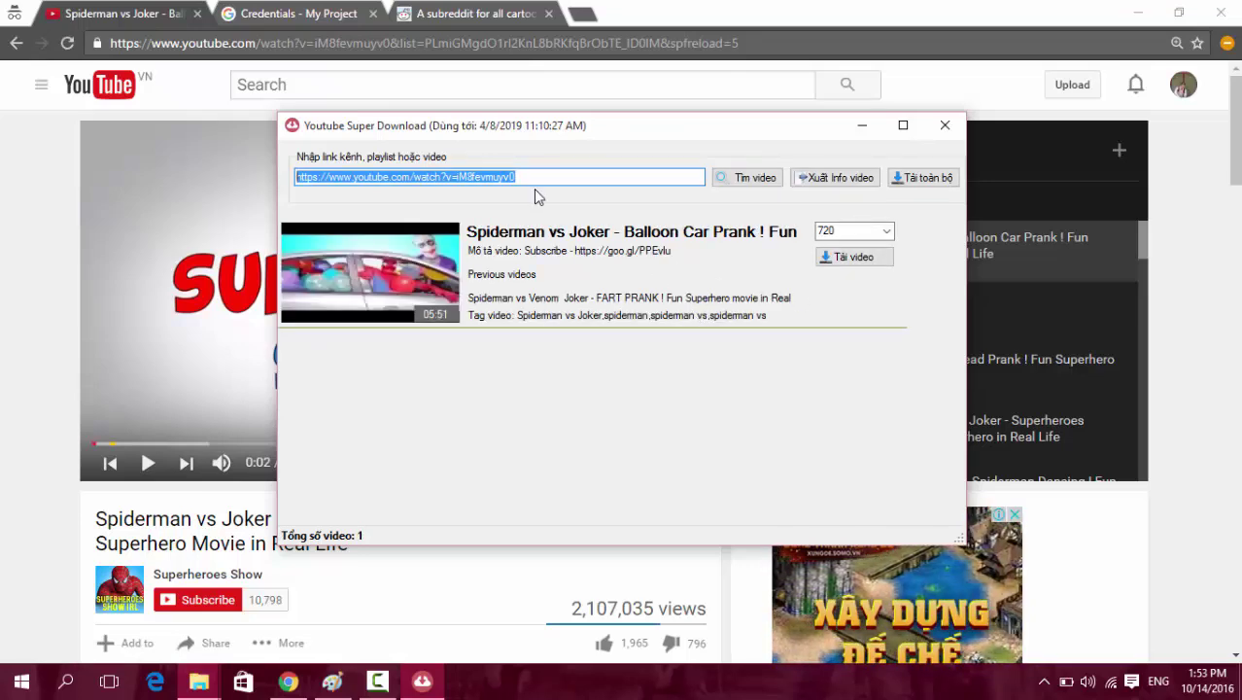
drag(535, 176, 294, 173)
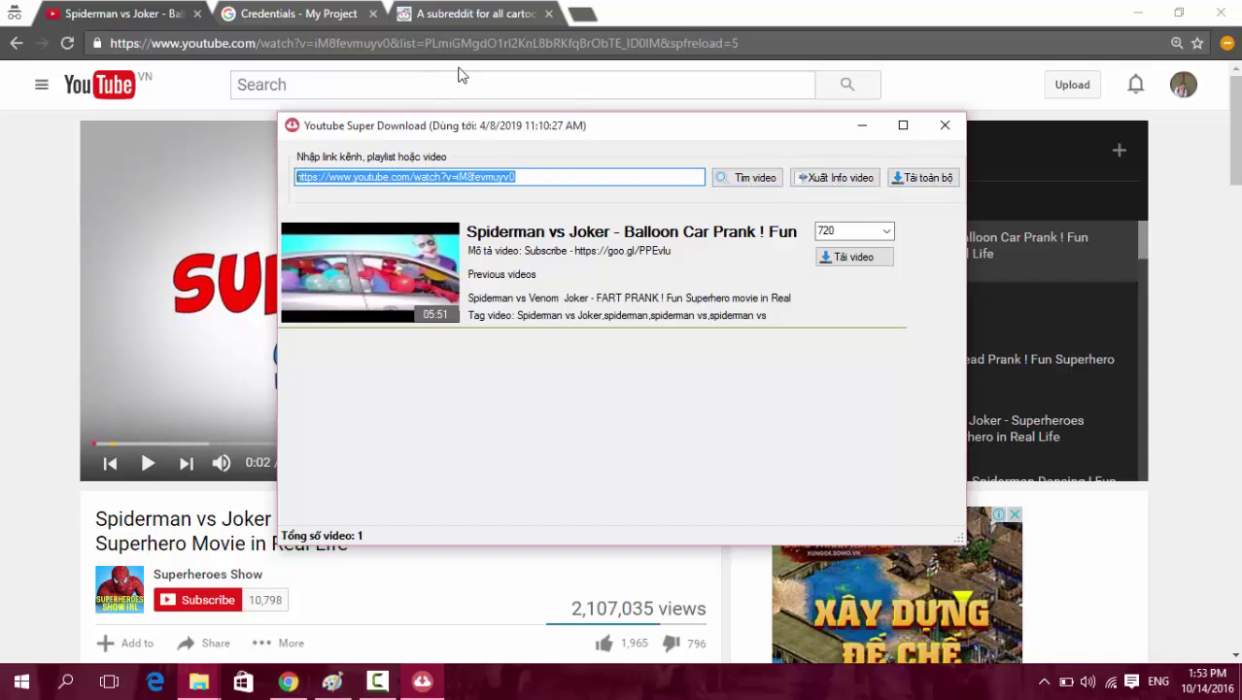
click(17, 45)
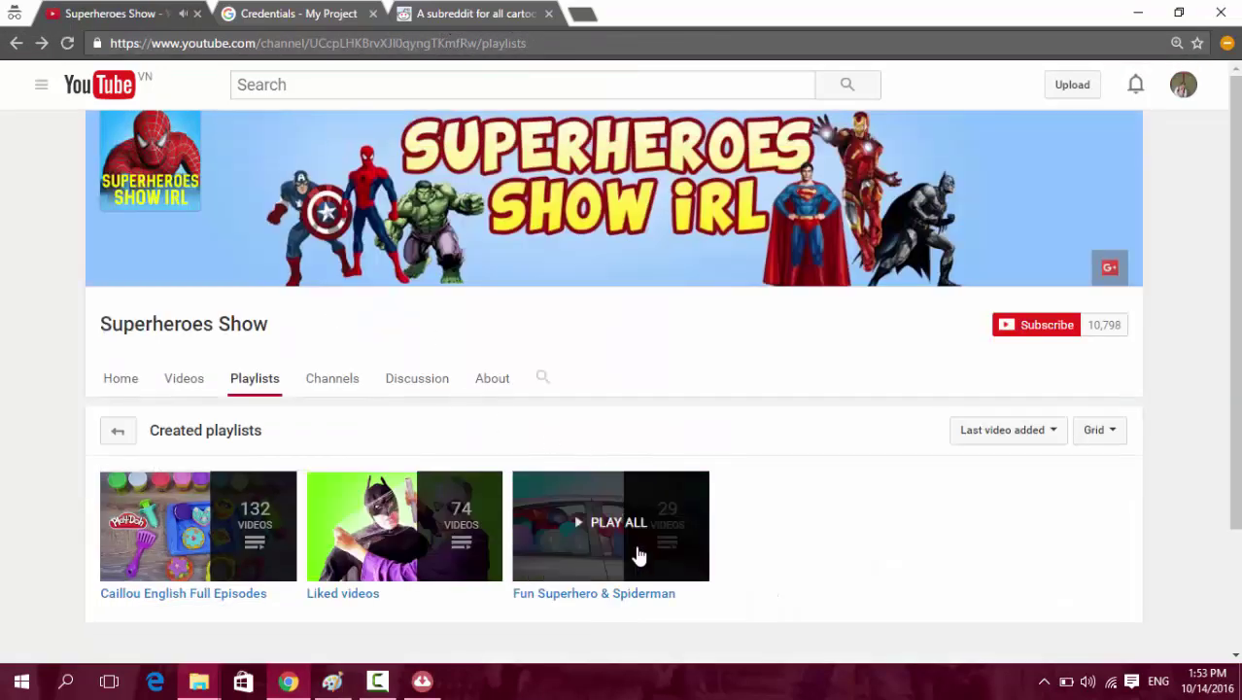
Export the Fun Superhero & Spiderman playlist's video IDs and titles to the Desktop.
right_click(635, 596)
click(680, 554)
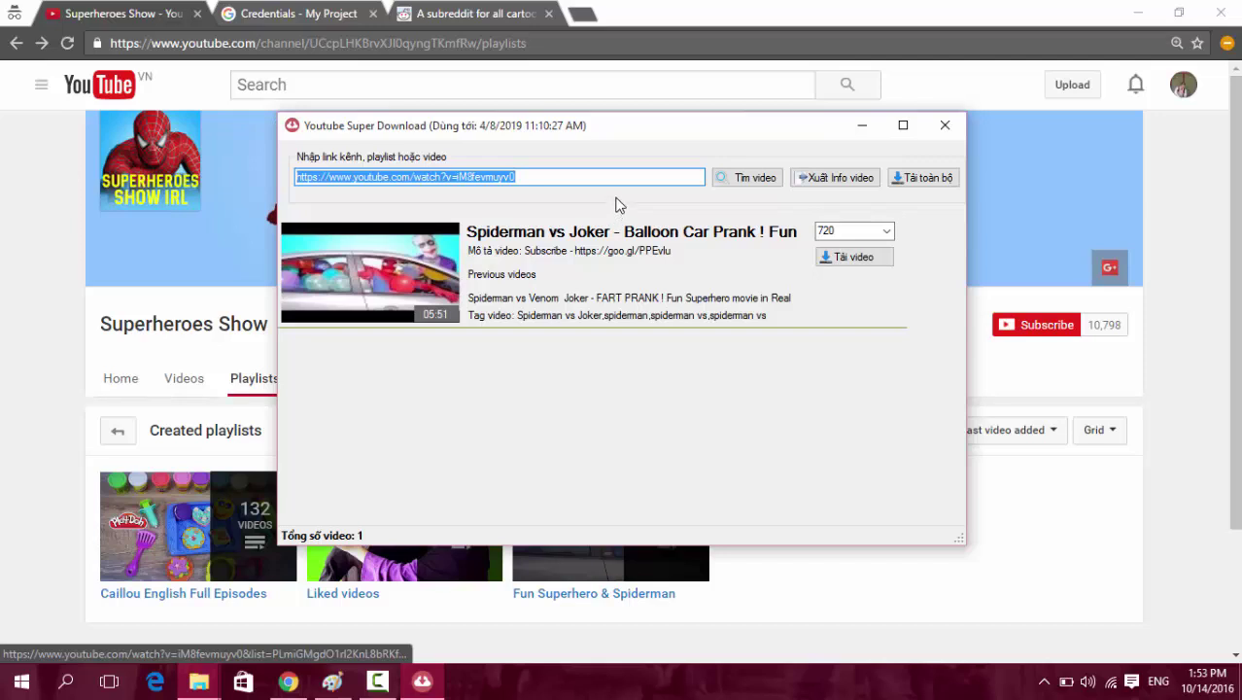
key(ctrl+v)
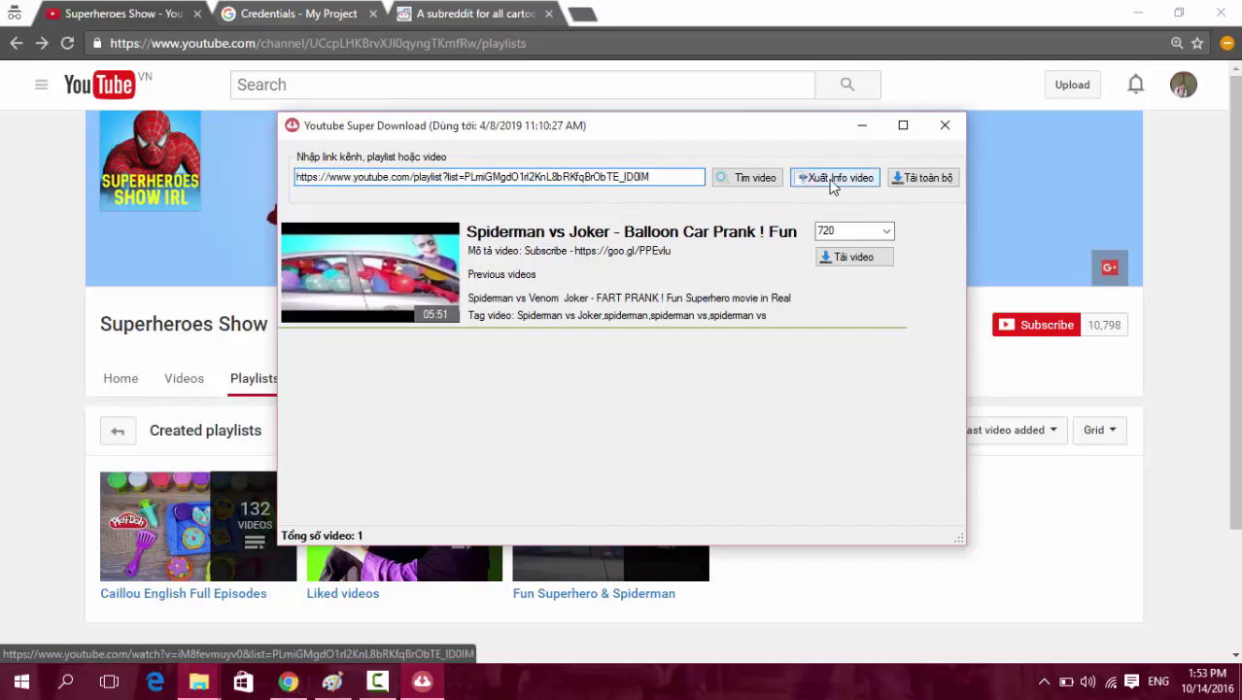
click(833, 180)
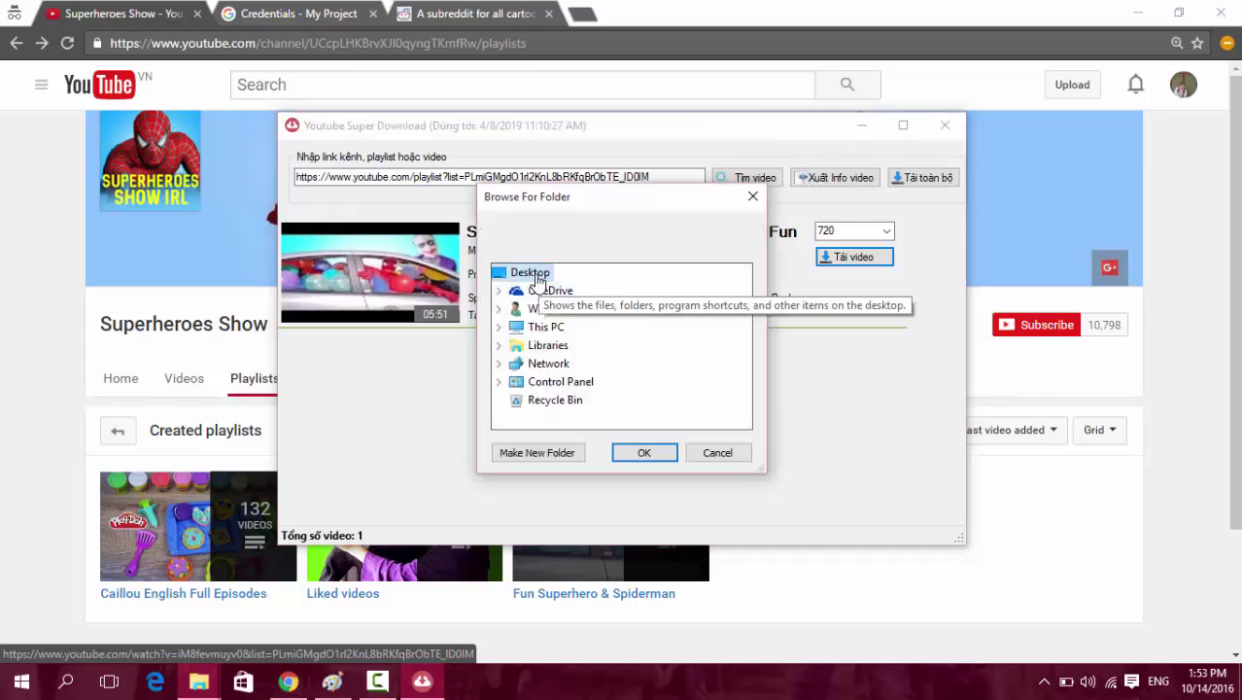
click(643, 452)
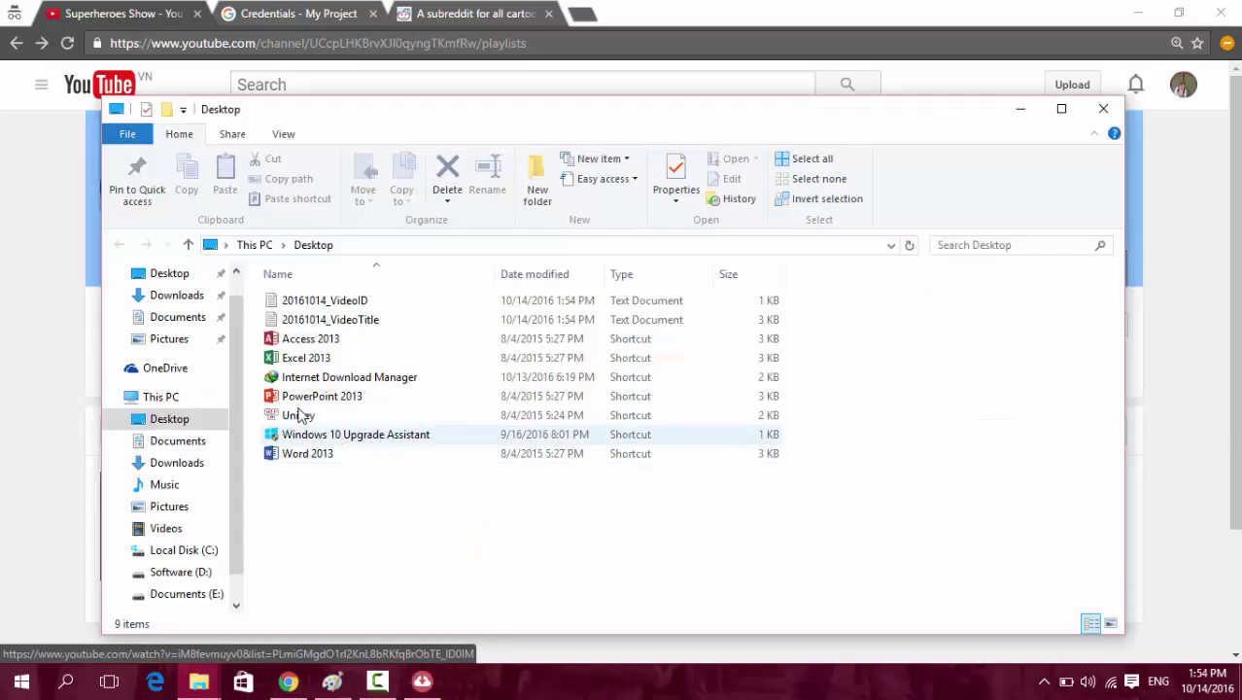
Review the video IDs in 20161014_VideoID and the titles in 20161014_VideoTitle in Notepad.
double_click(363, 305)
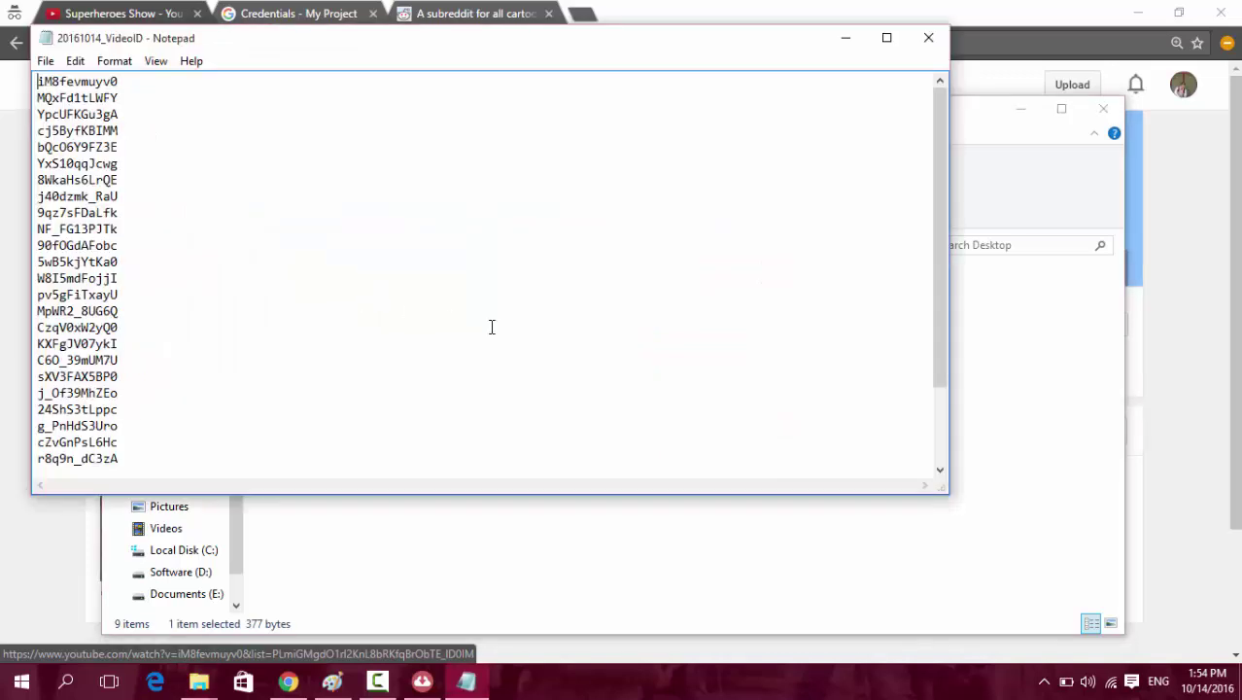
drag(37, 86, 214, 515)
click(928, 37)
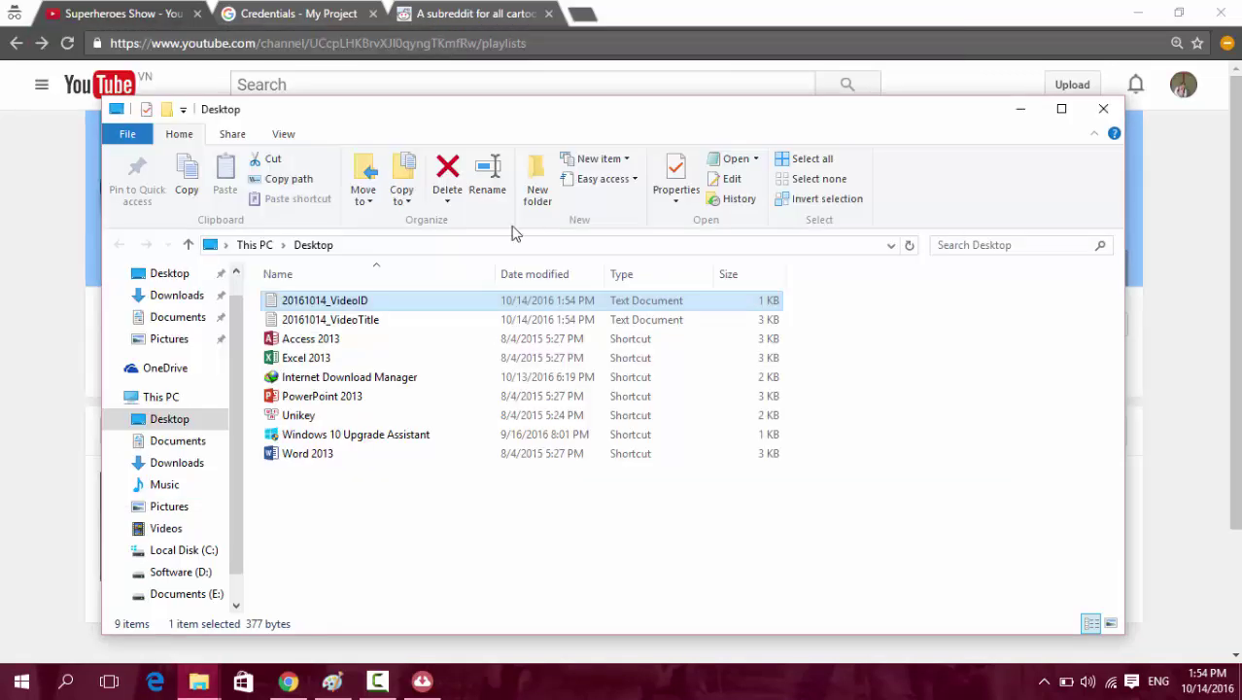
click(323, 325)
double_click(323, 325)
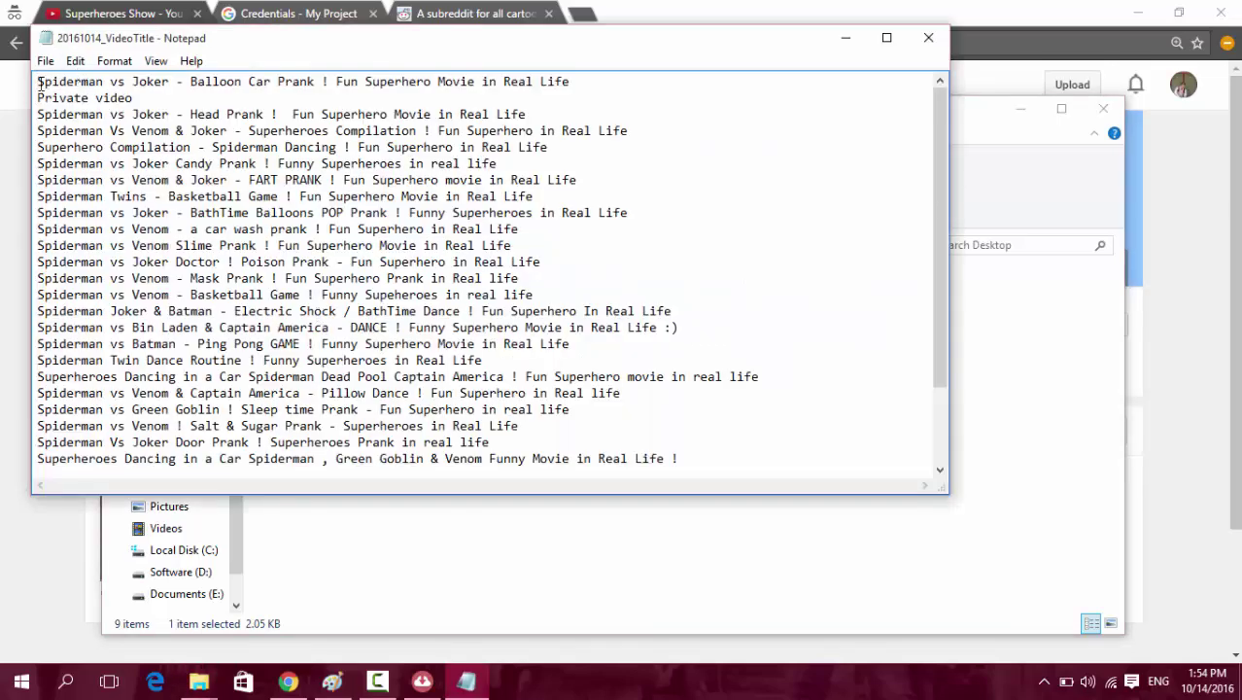
drag(39, 82, 714, 478)
click(750, 315)
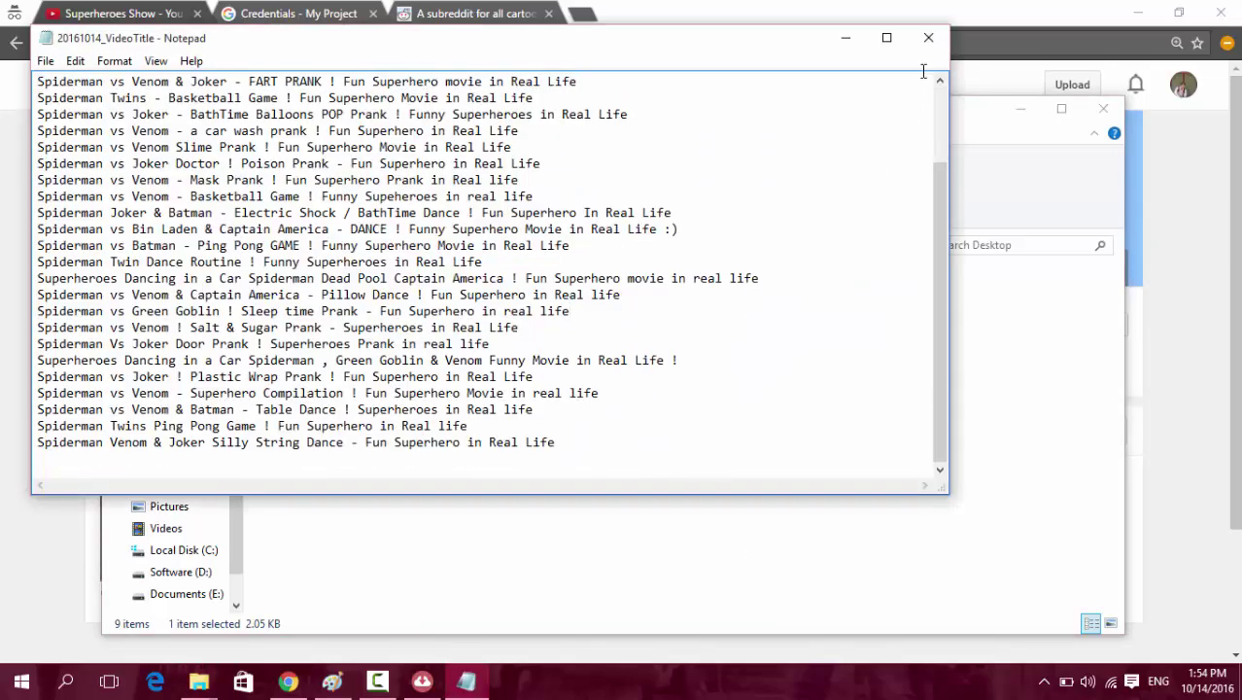
click(928, 37)
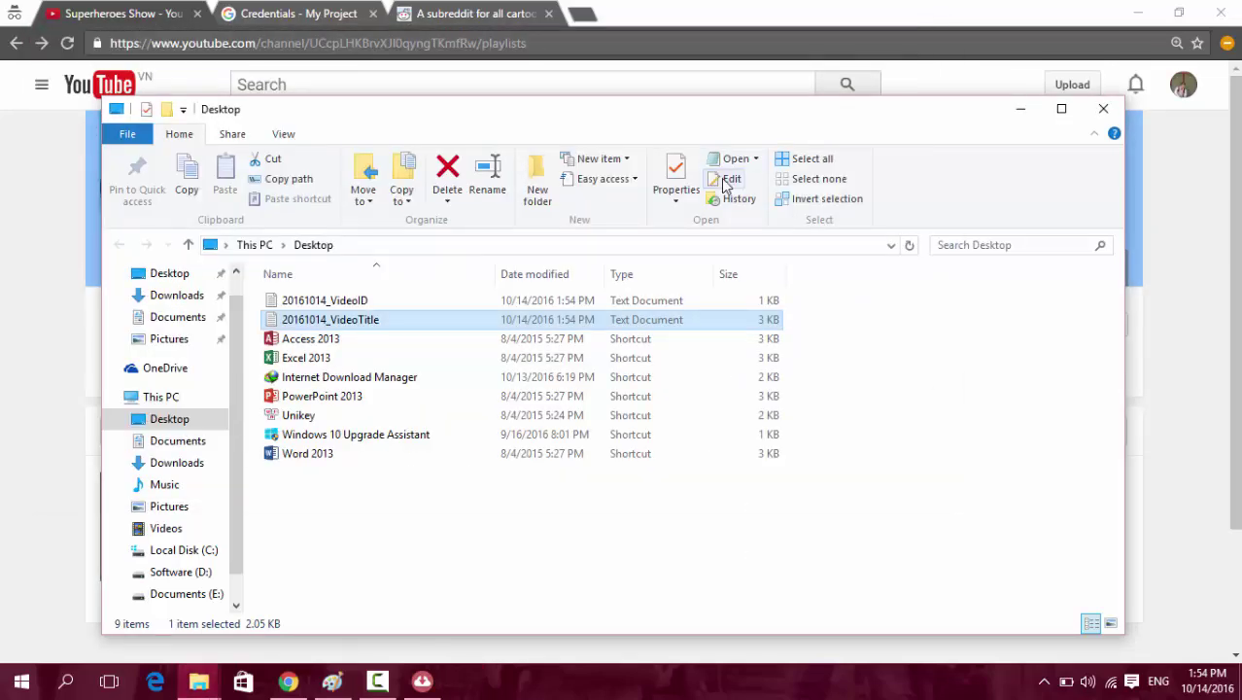
Permanently delete both 20161014 text files and close the Desktop folder window.
ctrl+click(339, 305)
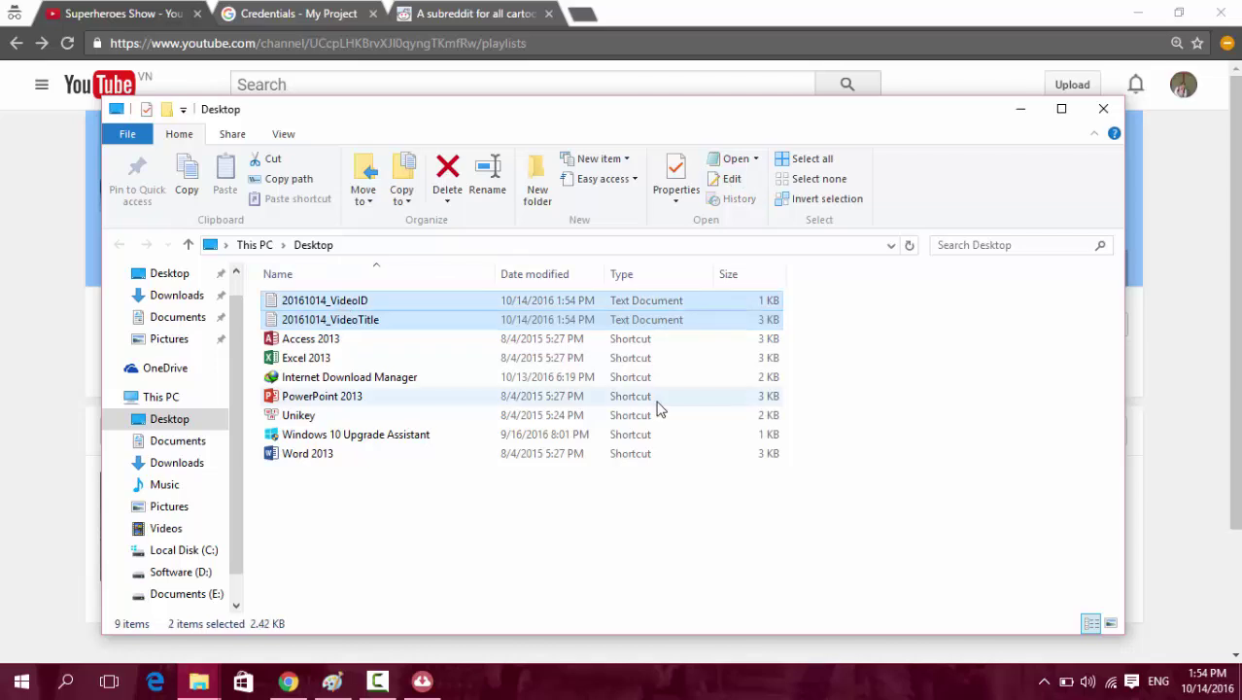
key(shift+Delete)
key(Return)
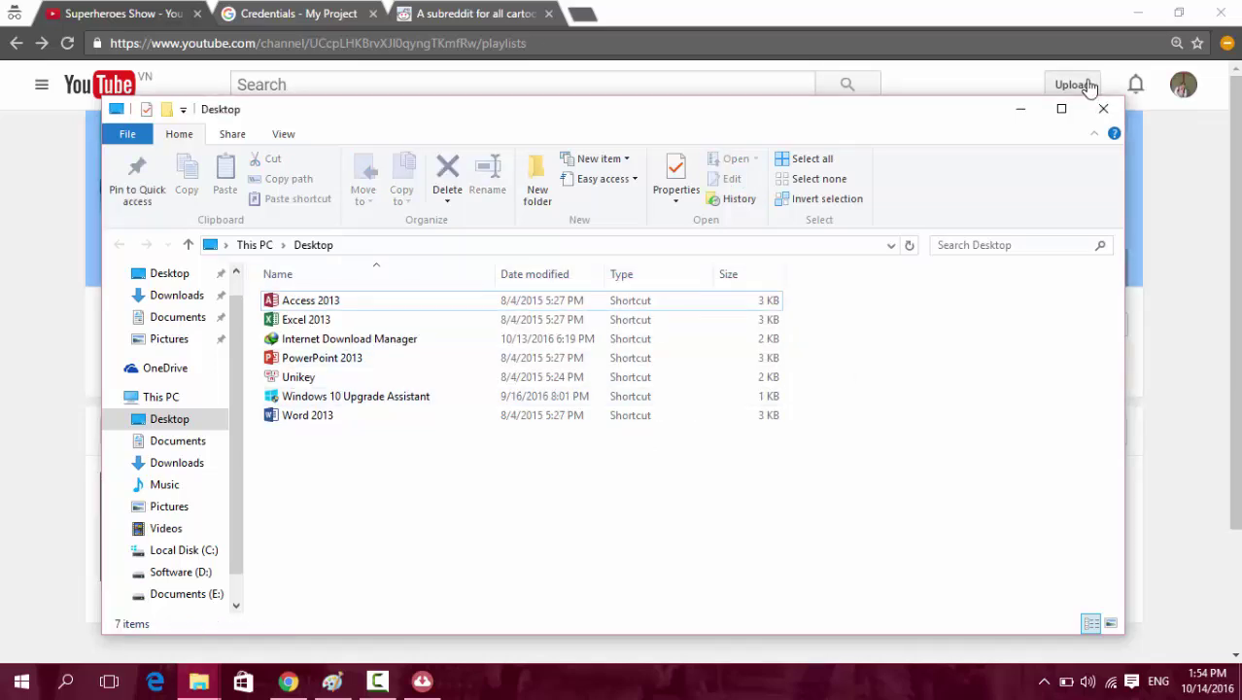
click(1103, 109)
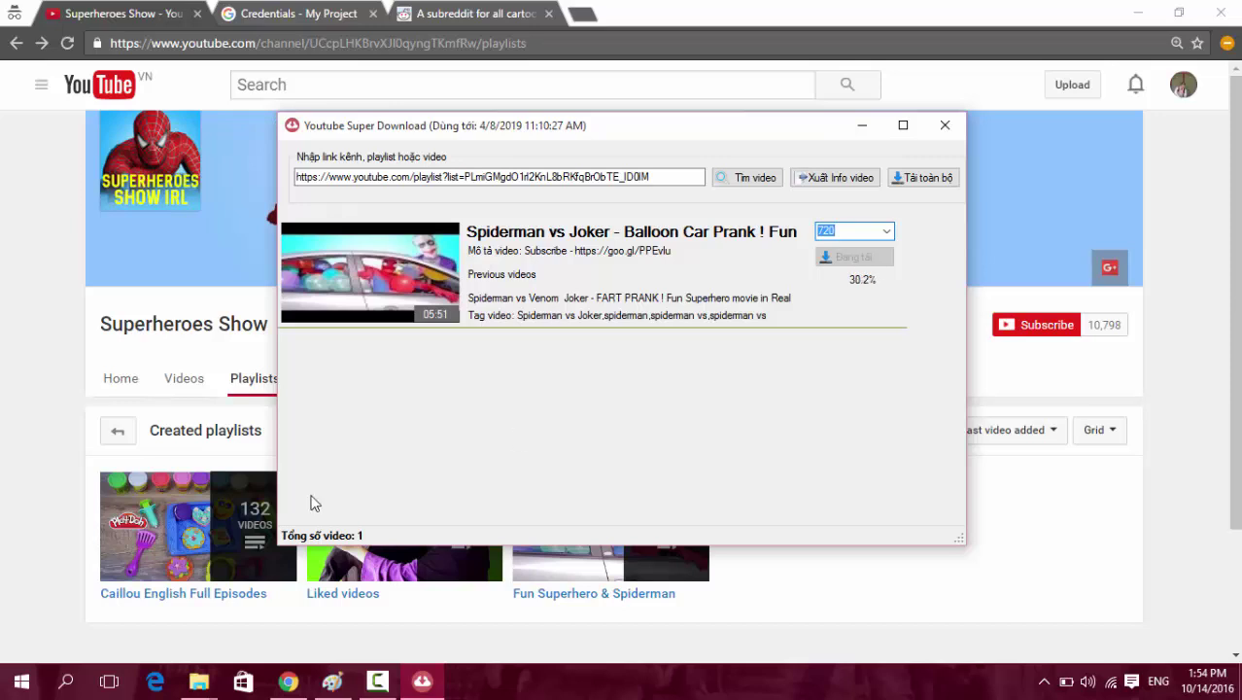
Show the Download folder with a widened Name column and select the Balloon Car Prank thumbnail JPG.
click(199, 680)
click(123, 609)
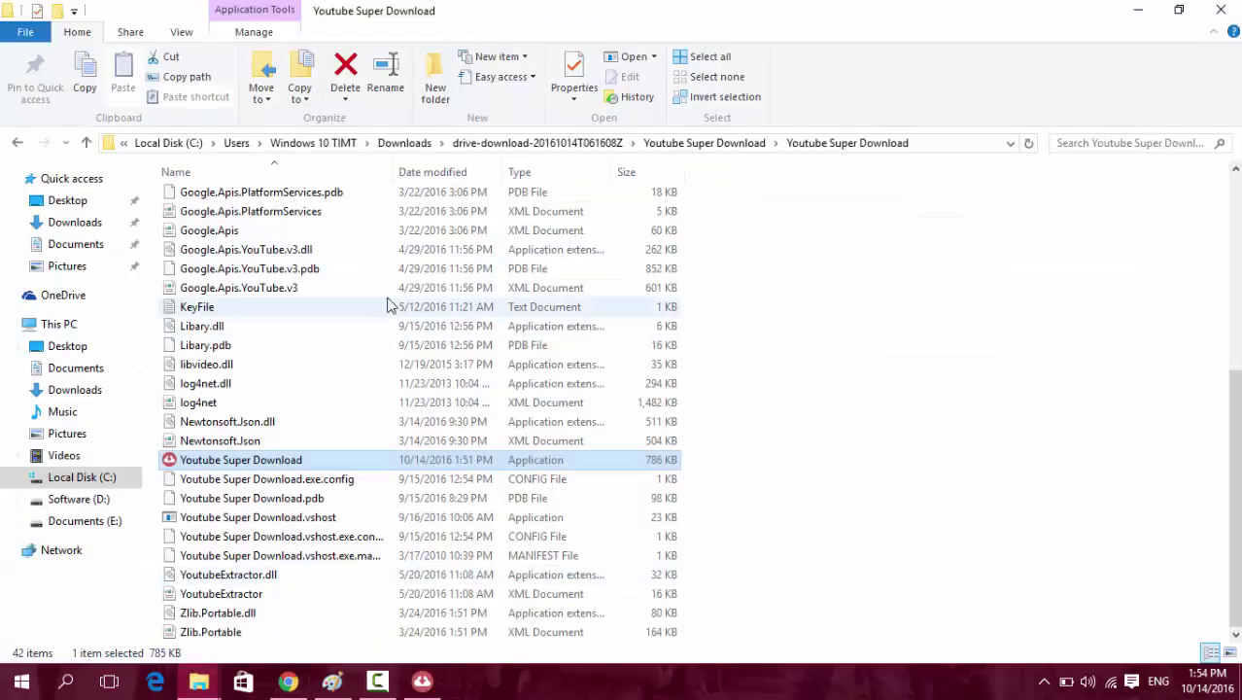
scroll(359, 277, up, 6)
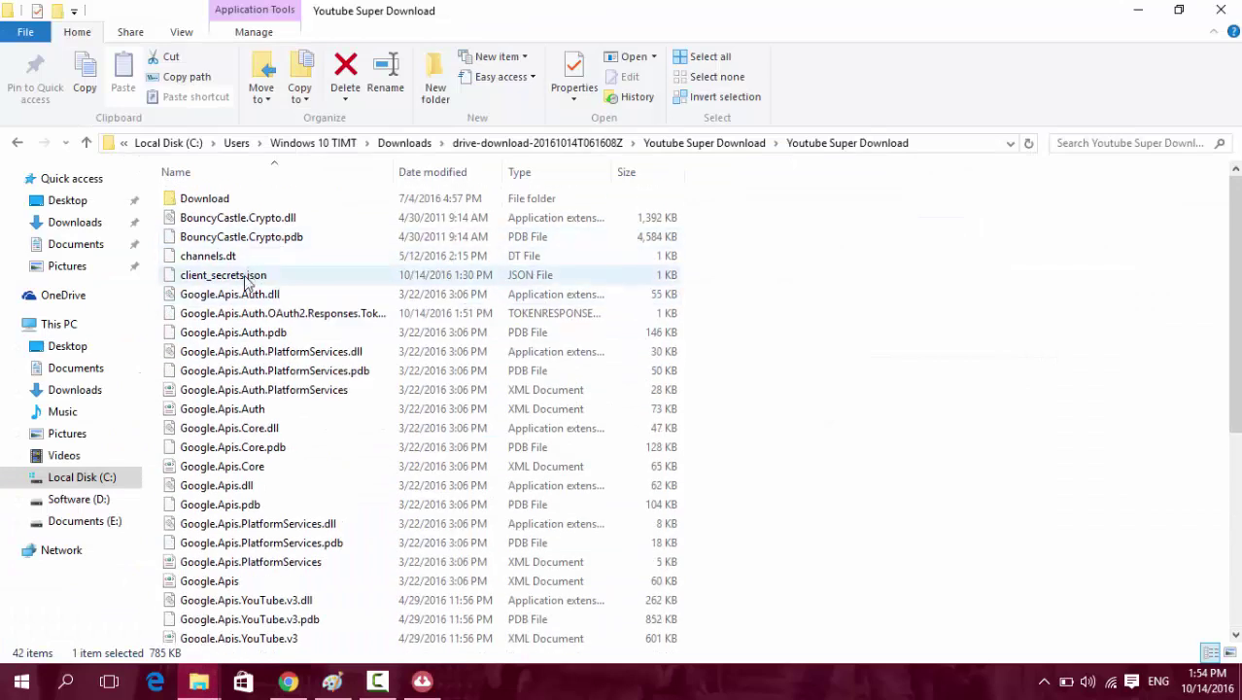
click(1138, 10)
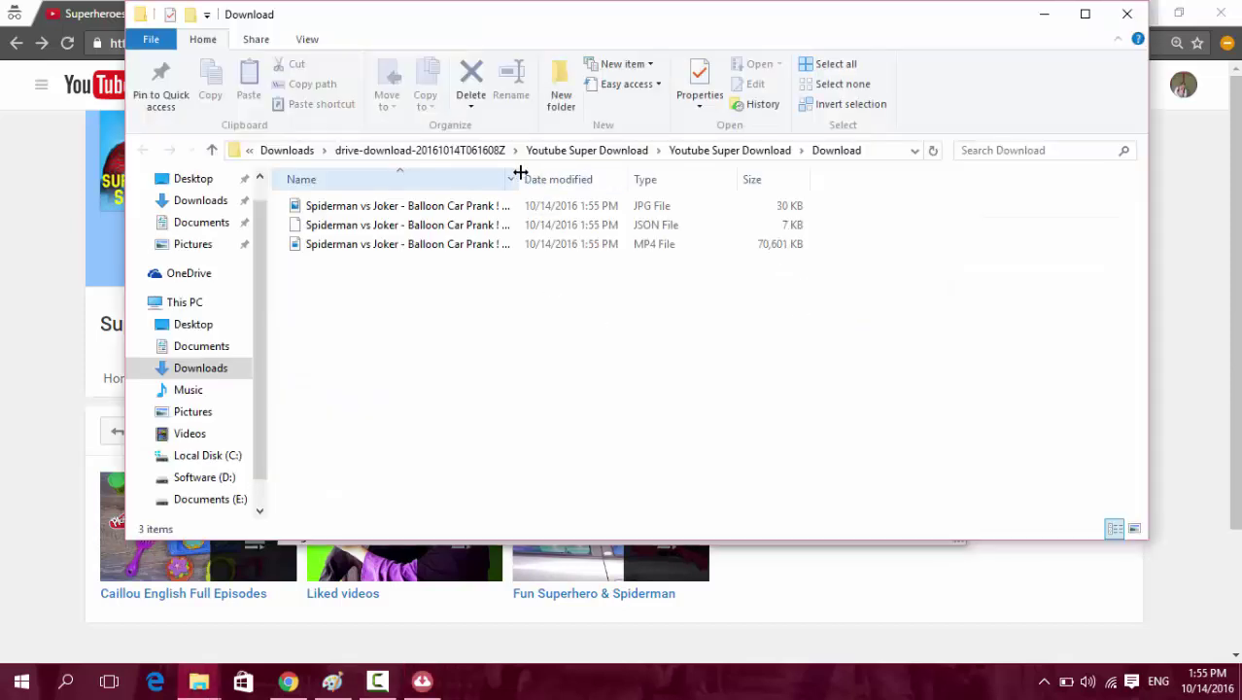
double_click(521, 172)
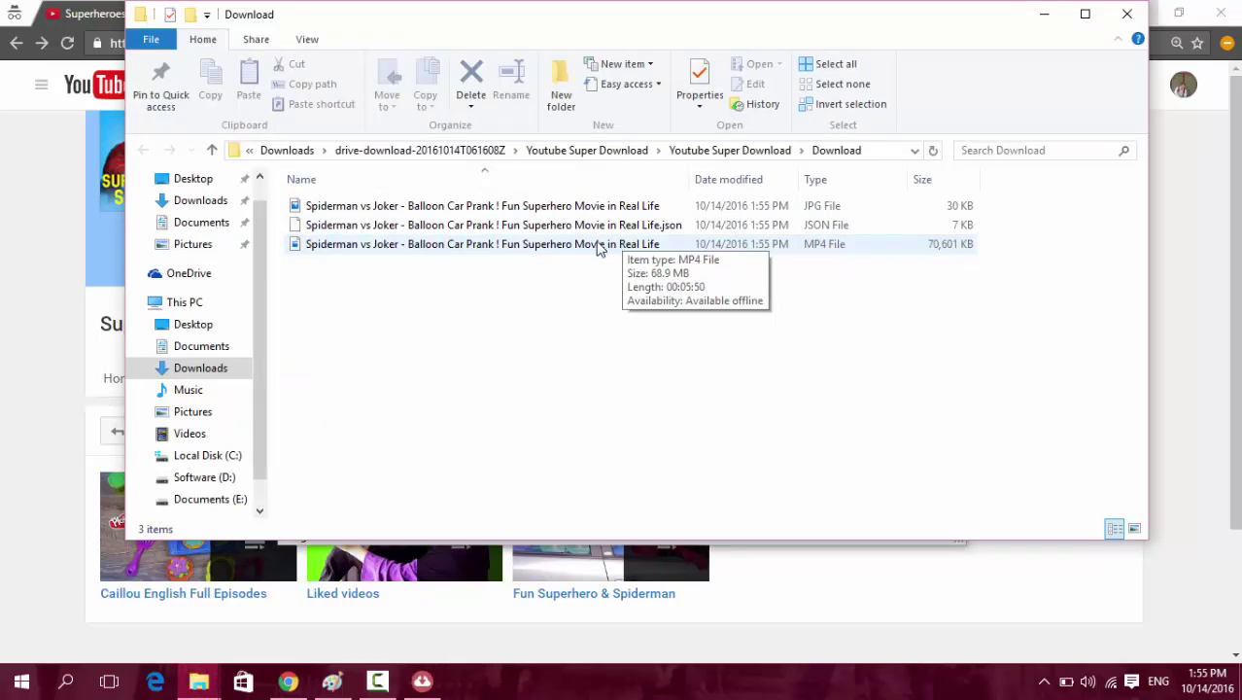
click(550, 207)
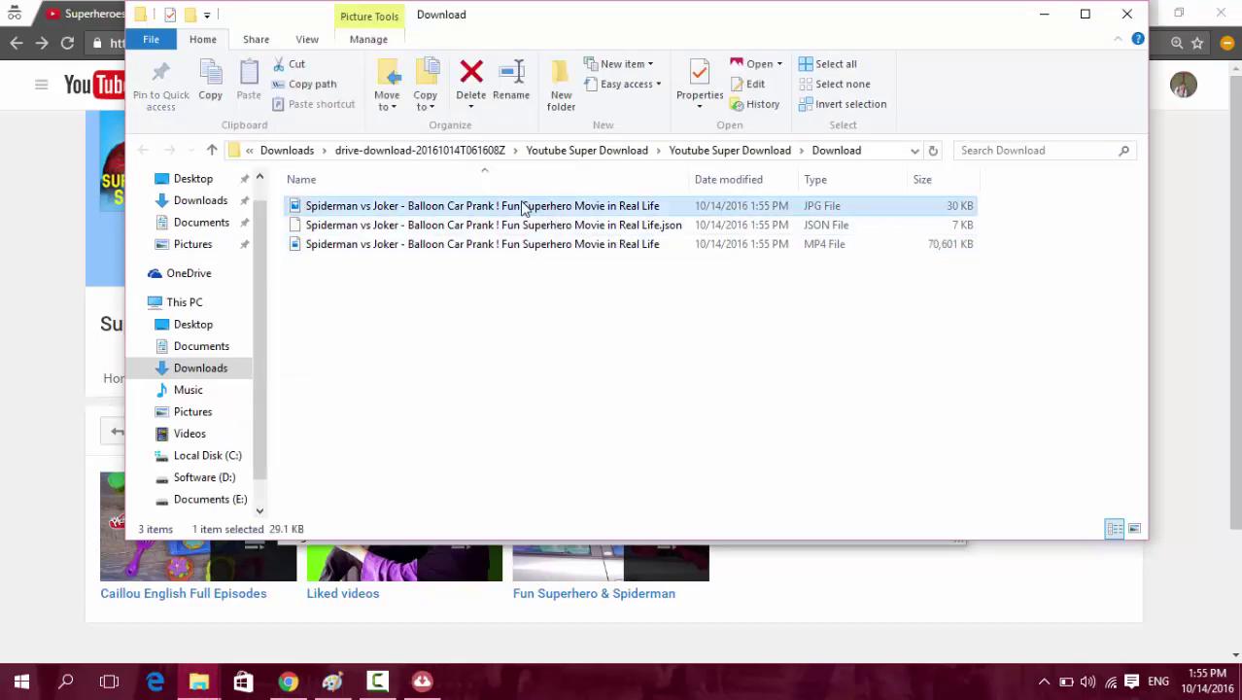
View the Balloon Car Prank thumbnail JPG in Photos, closing the viewer each time.
double_click(522, 206)
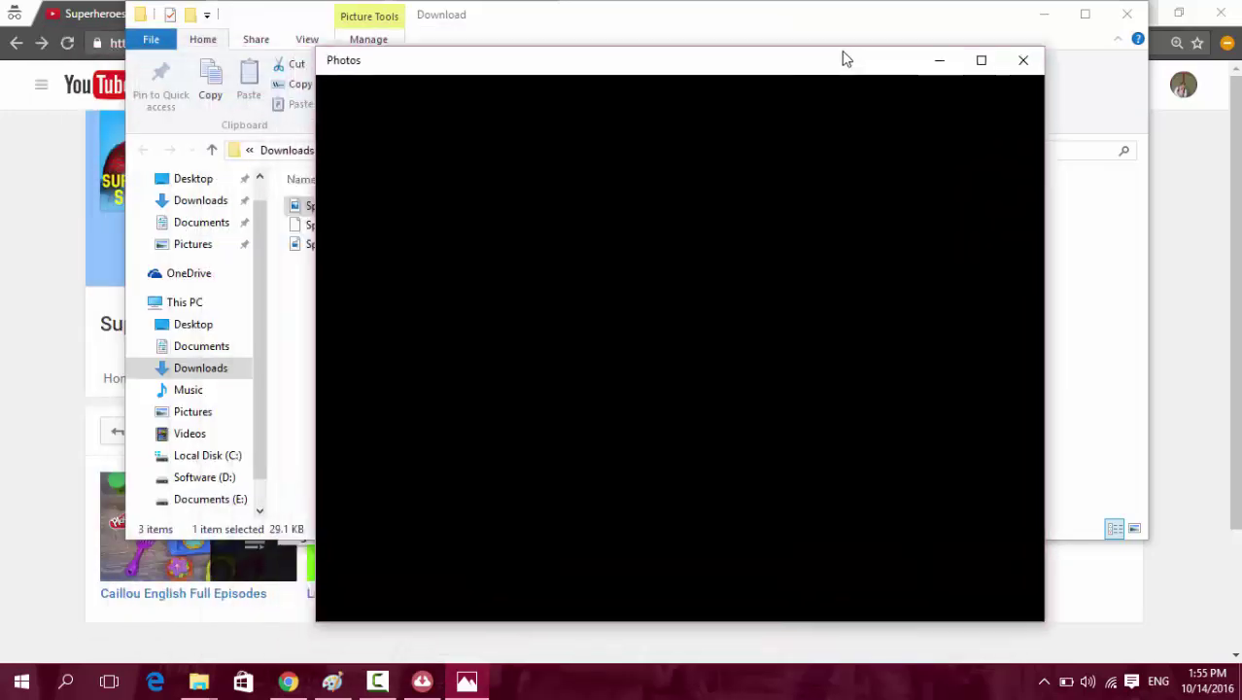
drag(845, 59, 546, 64)
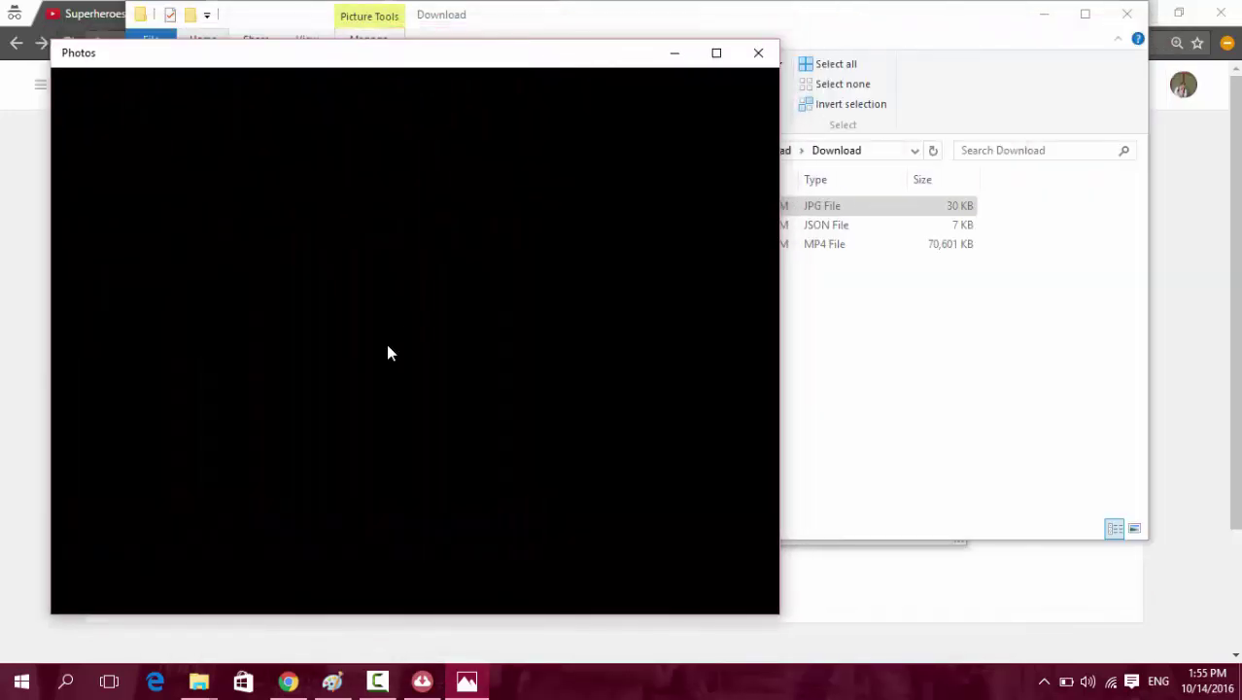
click(759, 54)
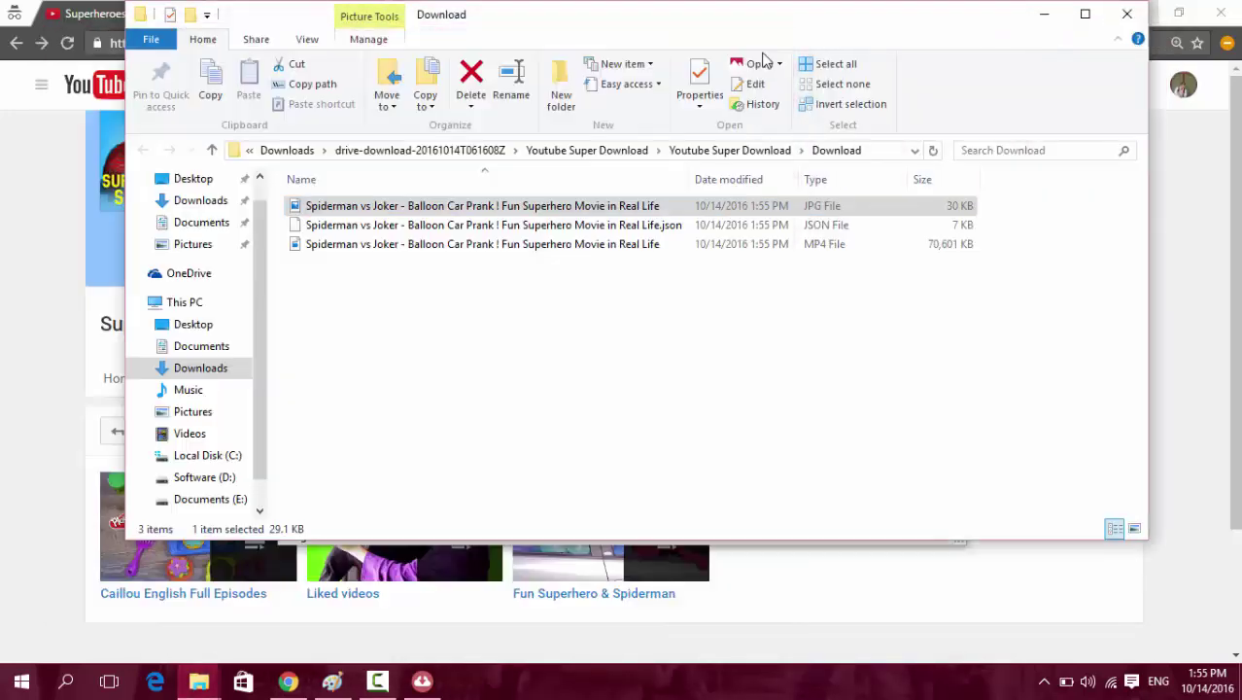
double_click(482, 207)
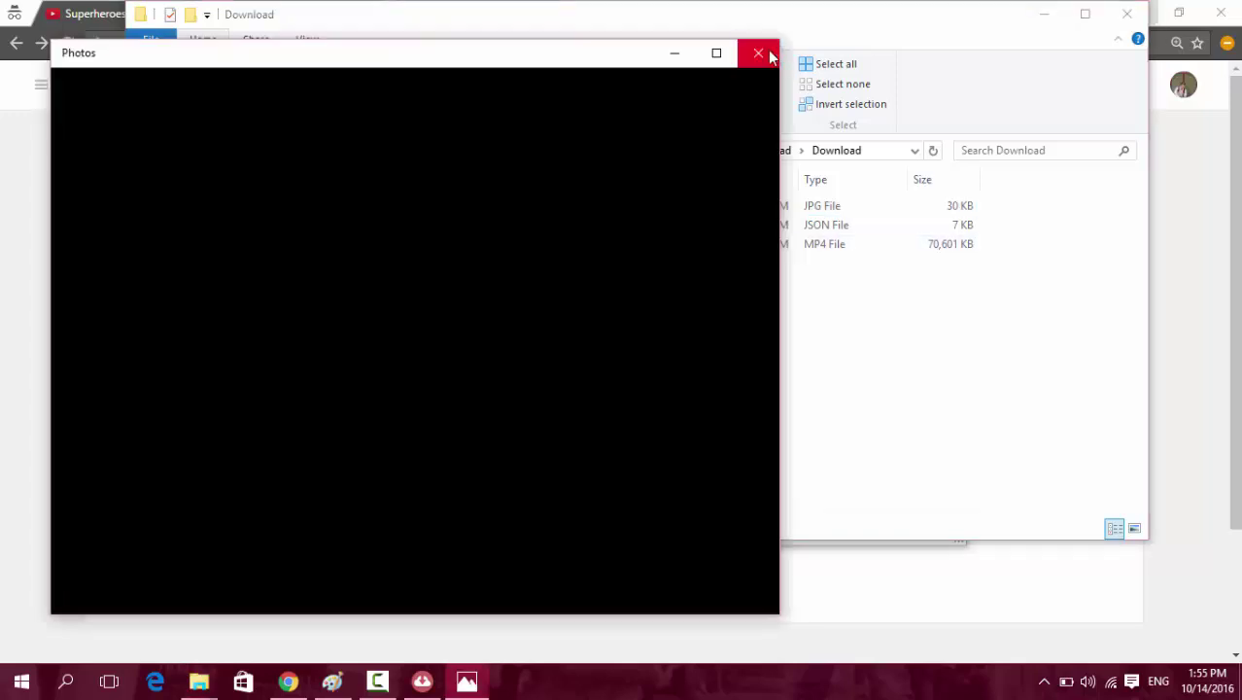
drag(591, 56, 588, 76)
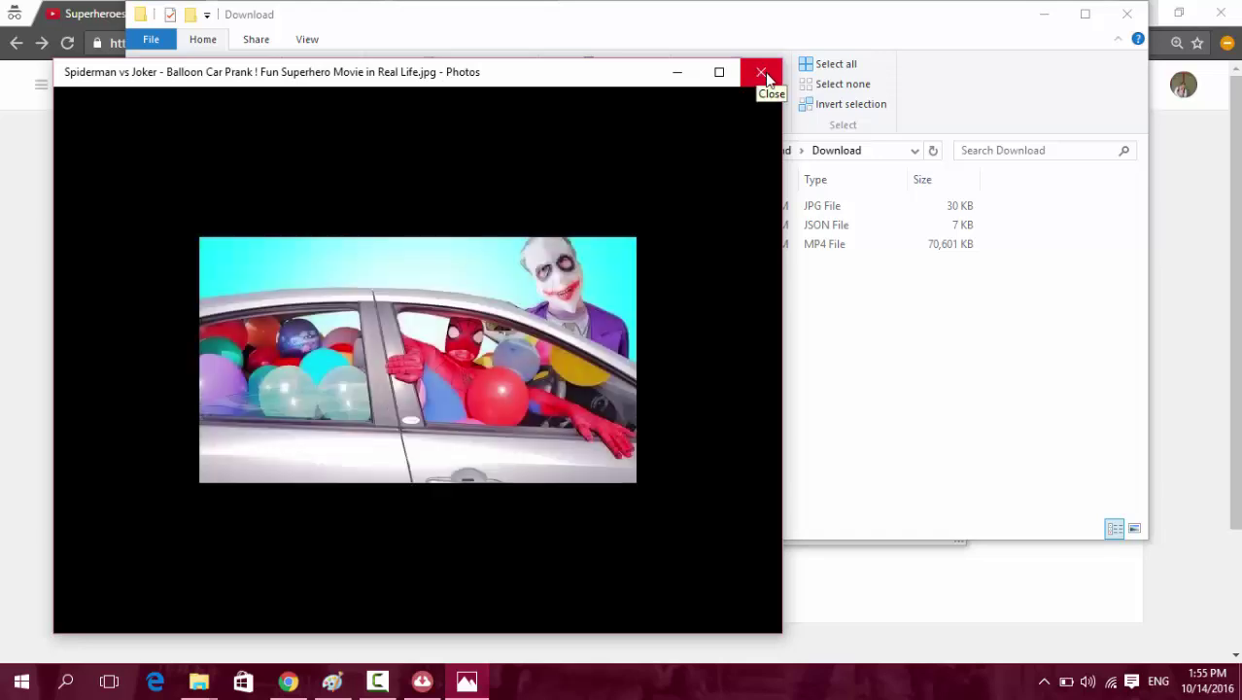
click(759, 78)
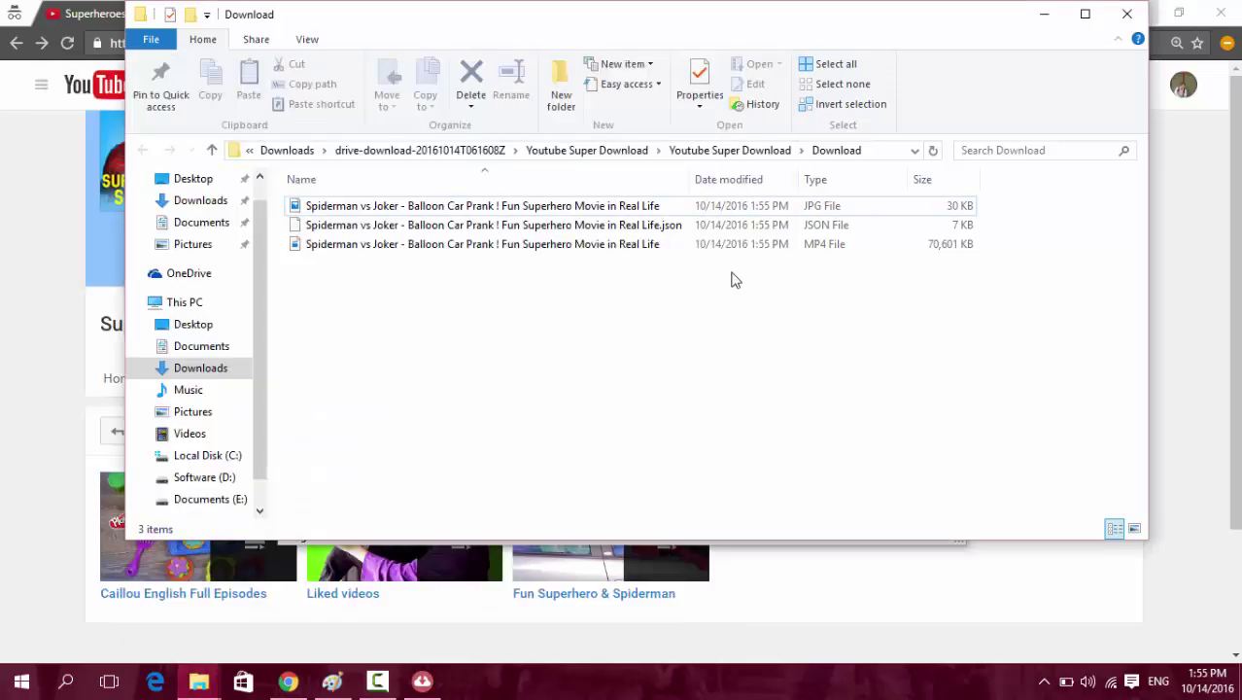
Check the downloaded JSON, MP4 and JPG files, then bring Youtube Super Download back to the front.
click(489, 227)
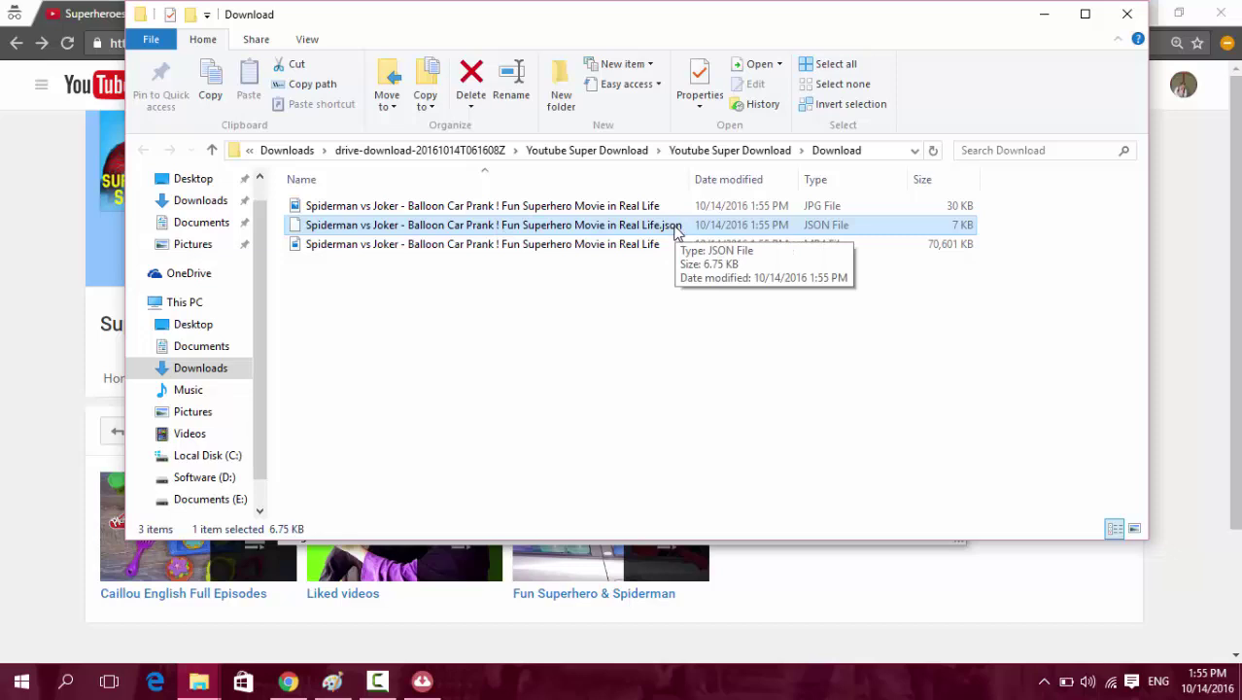
click(651, 246)
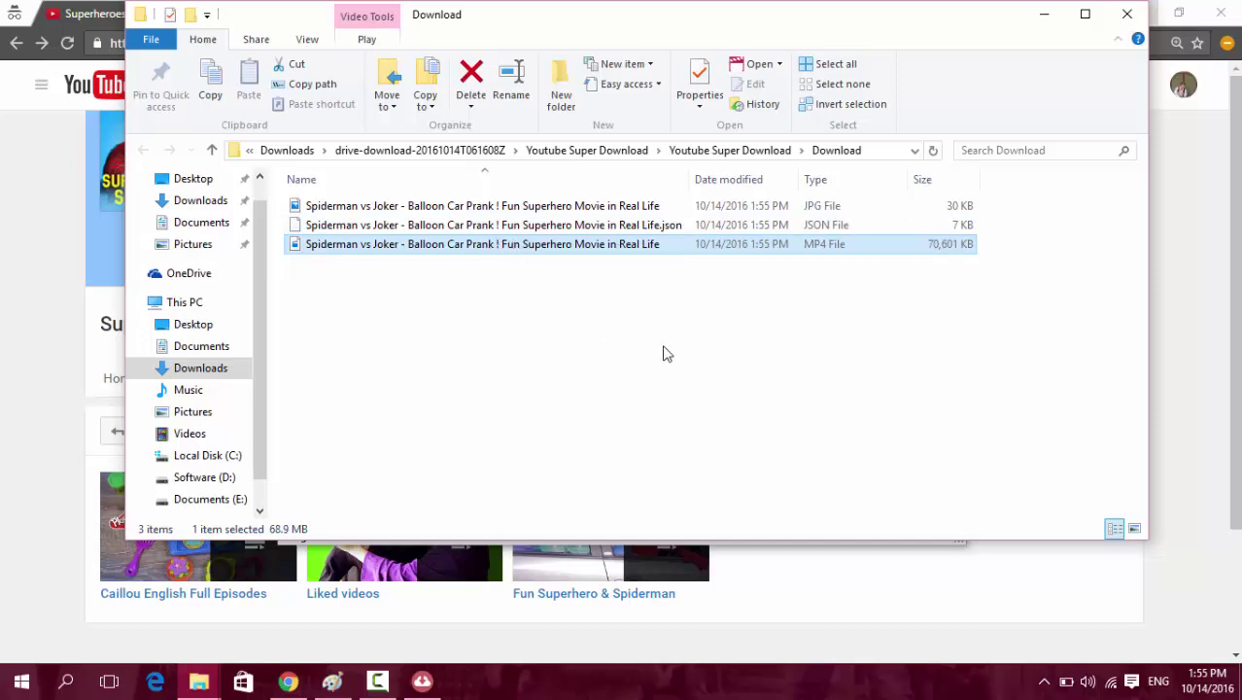
drag(649, 320, 518, 202)
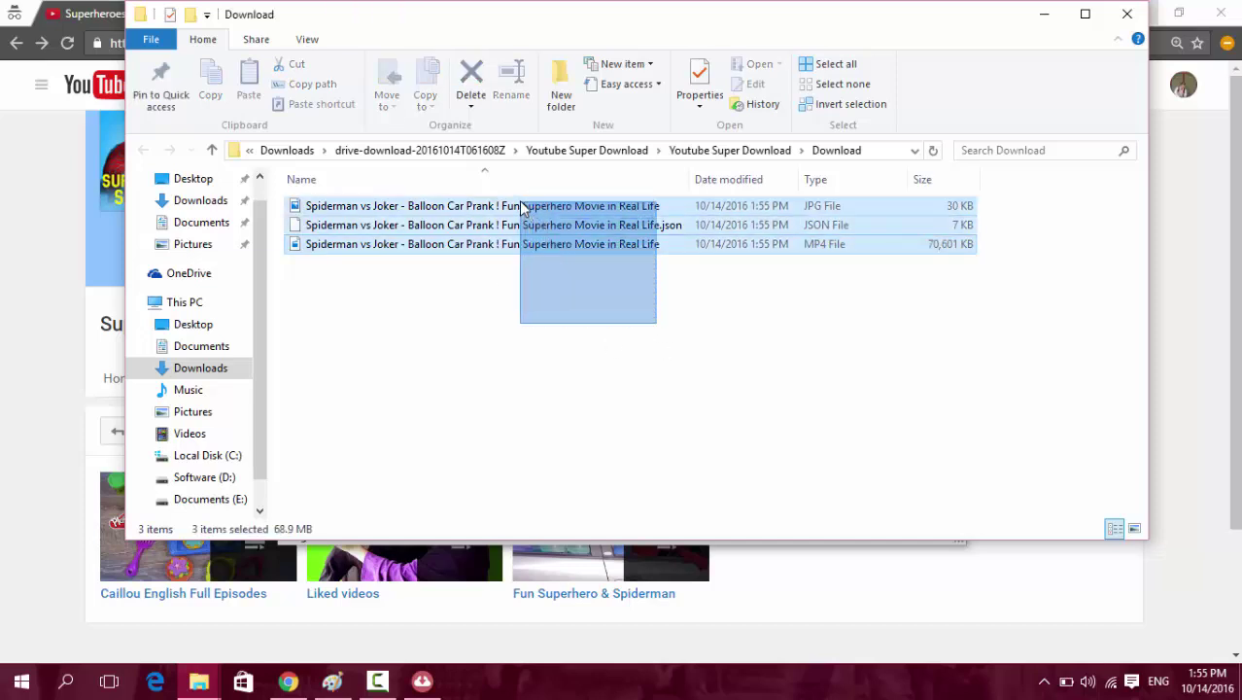
drag(704, 380, 526, 202)
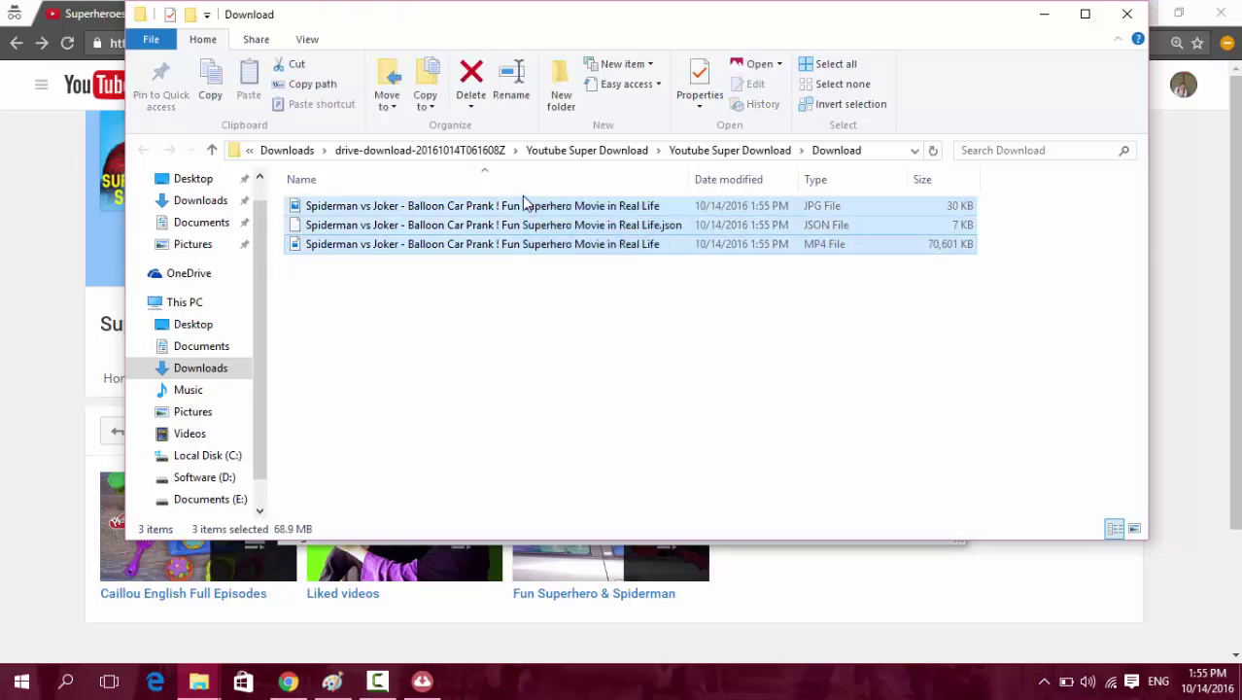
click(627, 229)
click(634, 205)
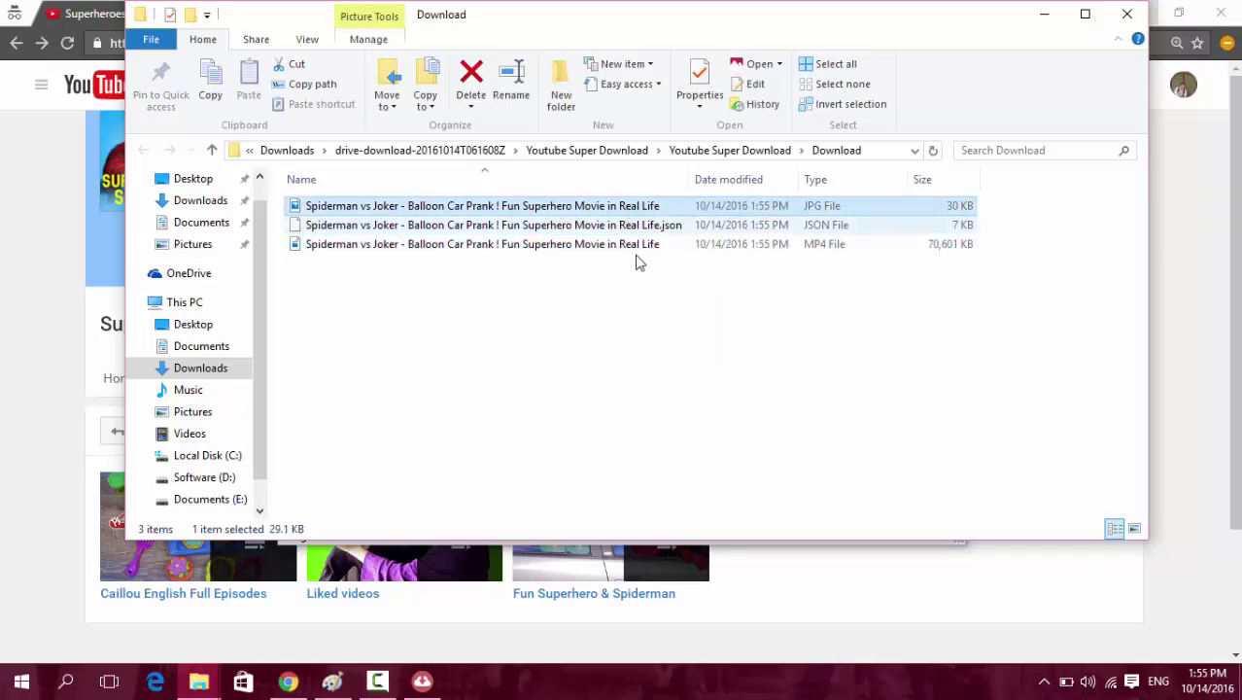
click(2, 277)
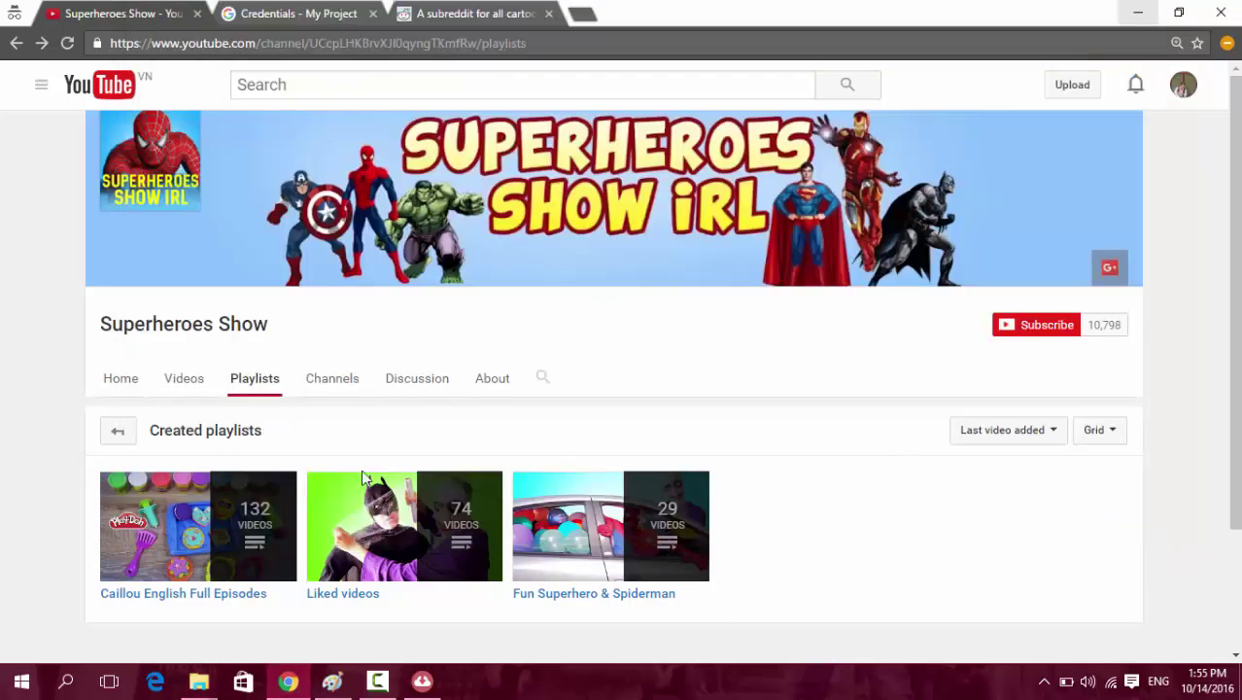
click(420, 679)
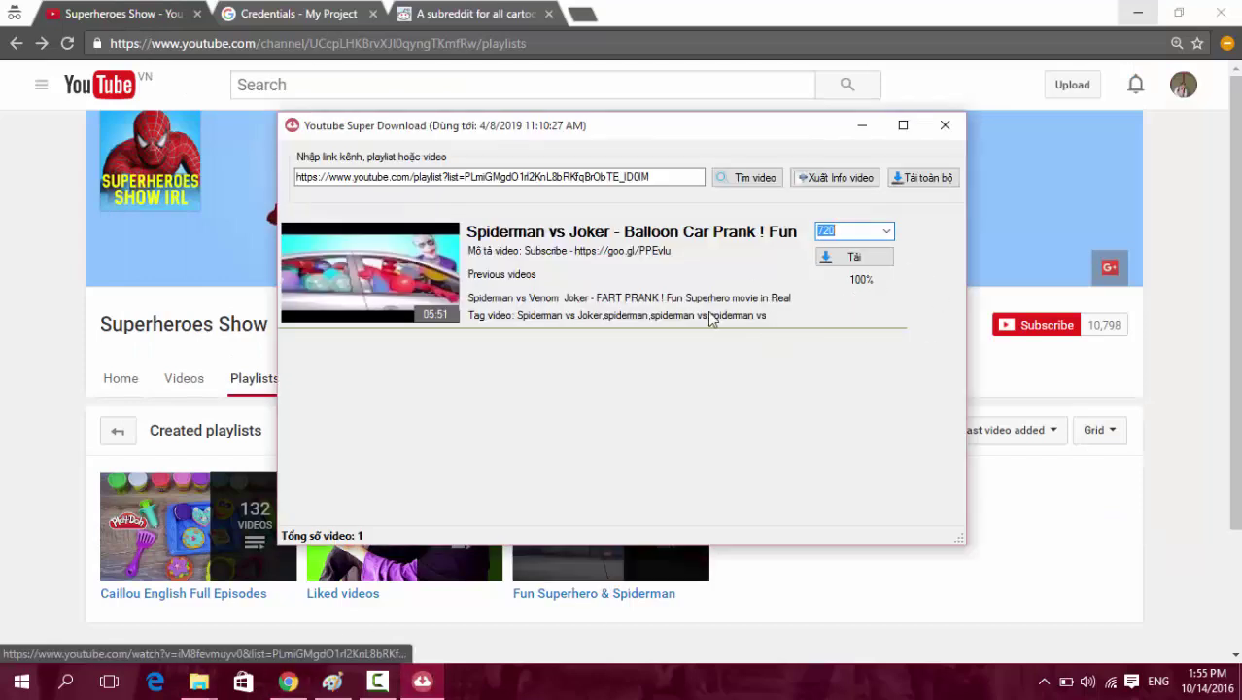
Close Youtube Super Download, browse into the inner Youtube Super Render folder, and select the application.
click(944, 134)
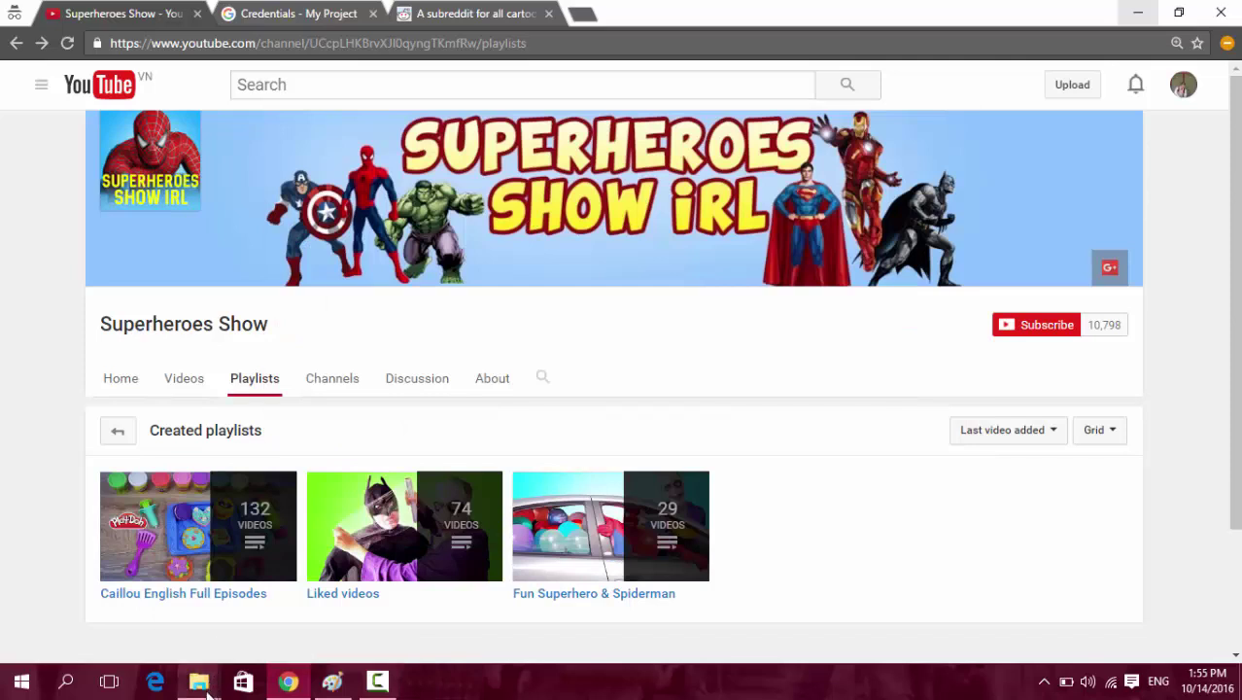
mouse_move(204, 682)
click(122, 610)
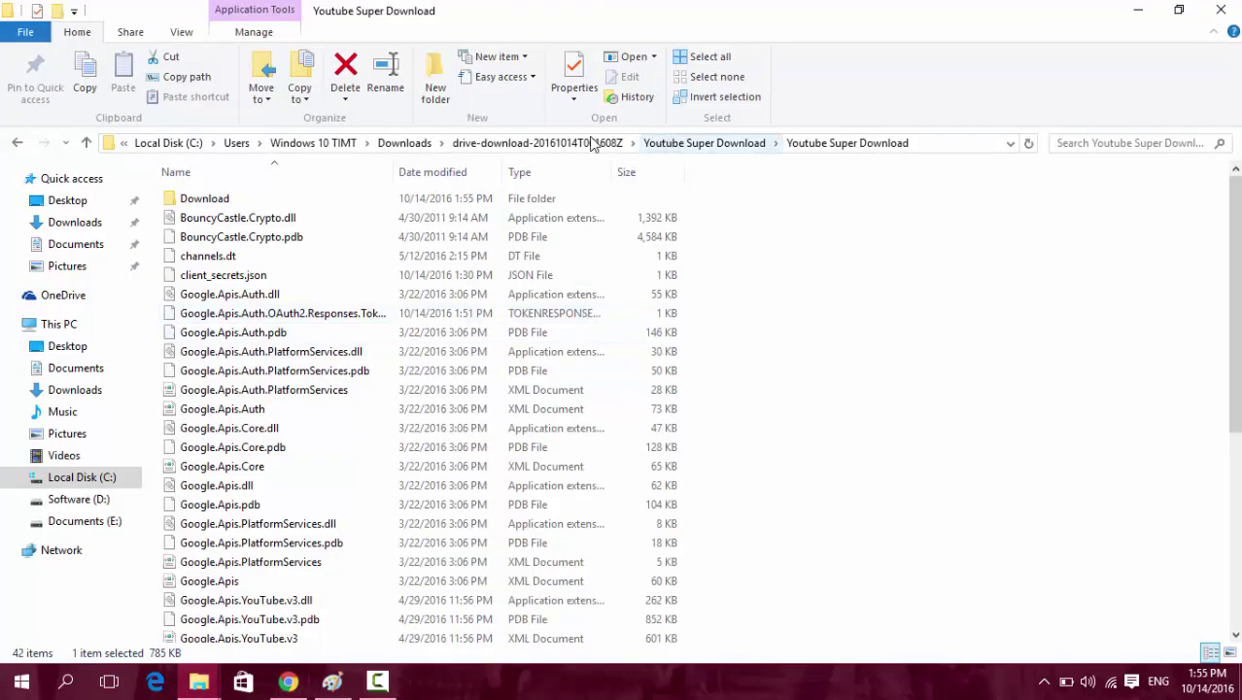
click(588, 143)
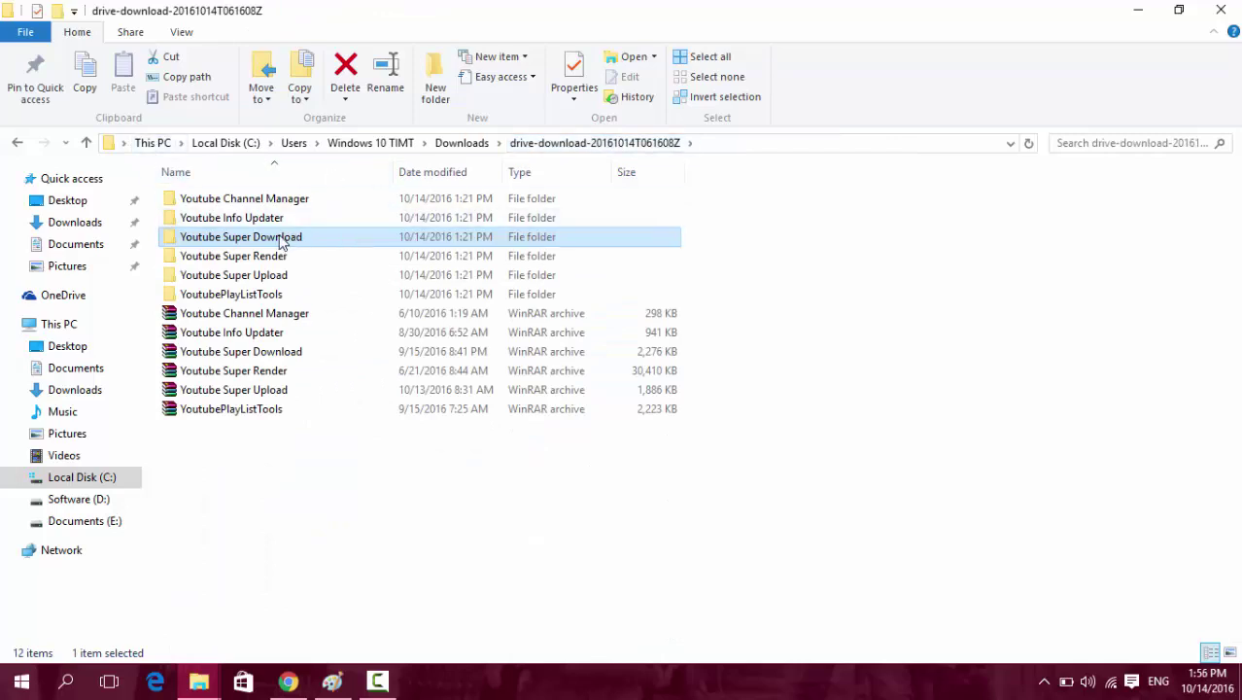
click(263, 258)
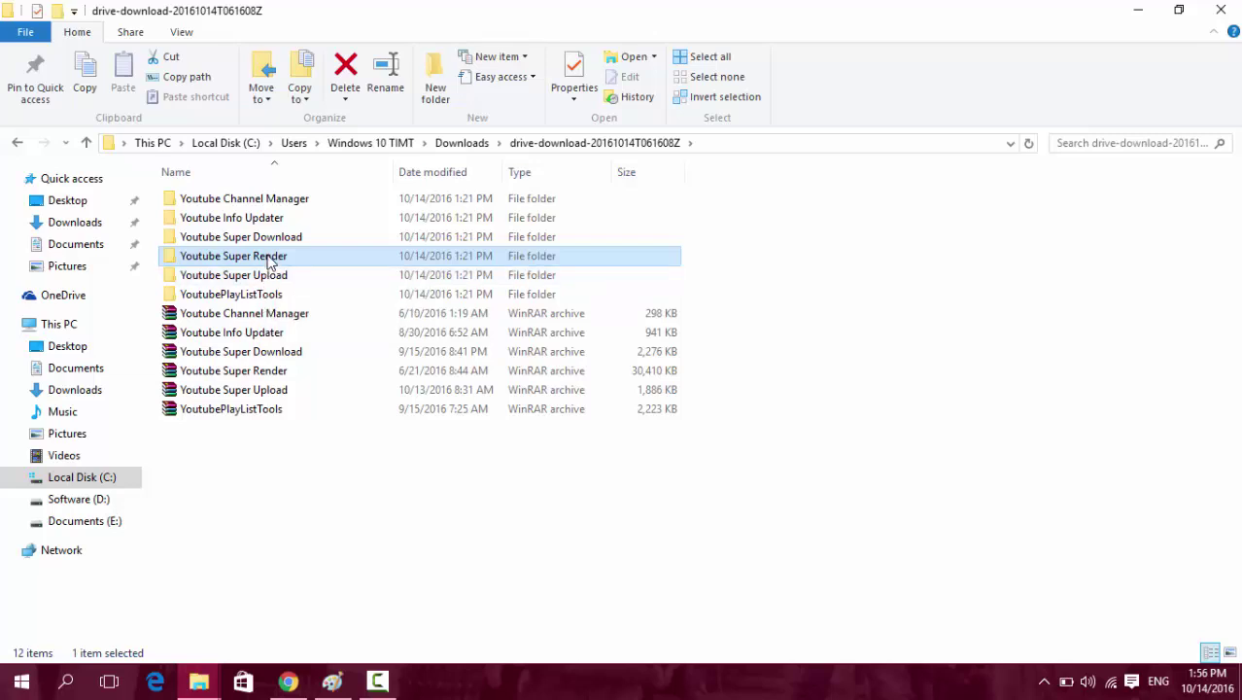
double_click(269, 257)
double_click(238, 200)
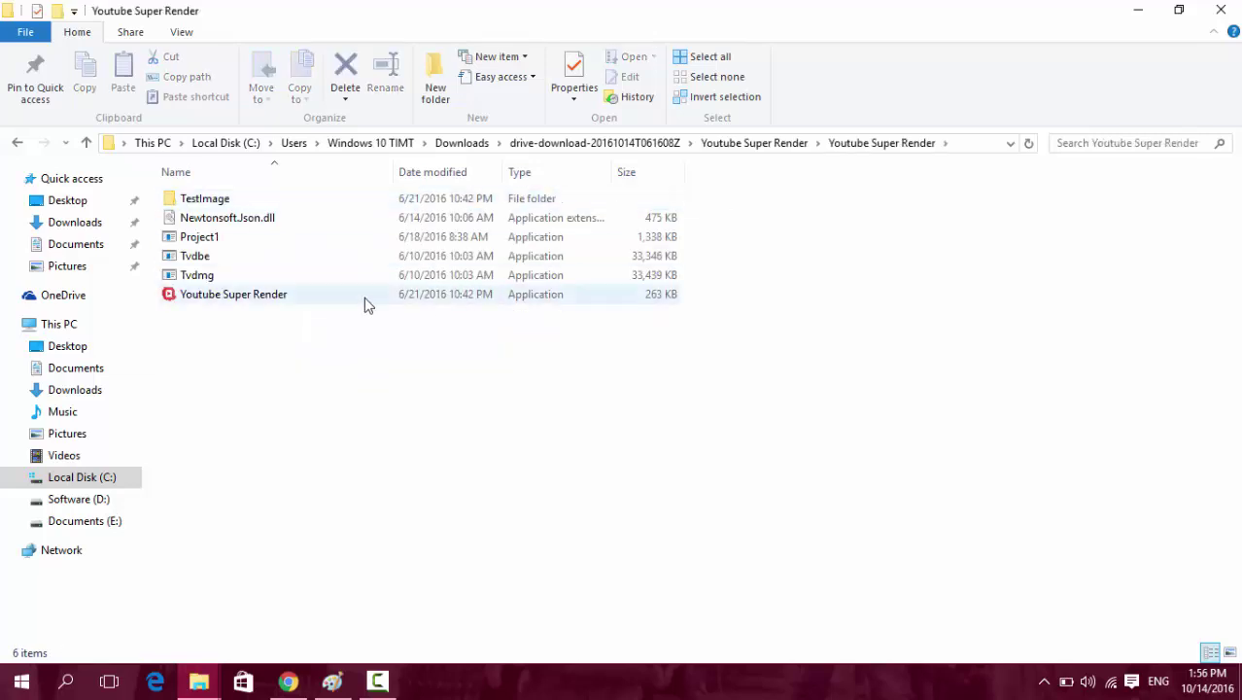
click(231, 295)
Run Youtube Super Render.exe past the security warning and log in with the account password.
double_click(219, 304)
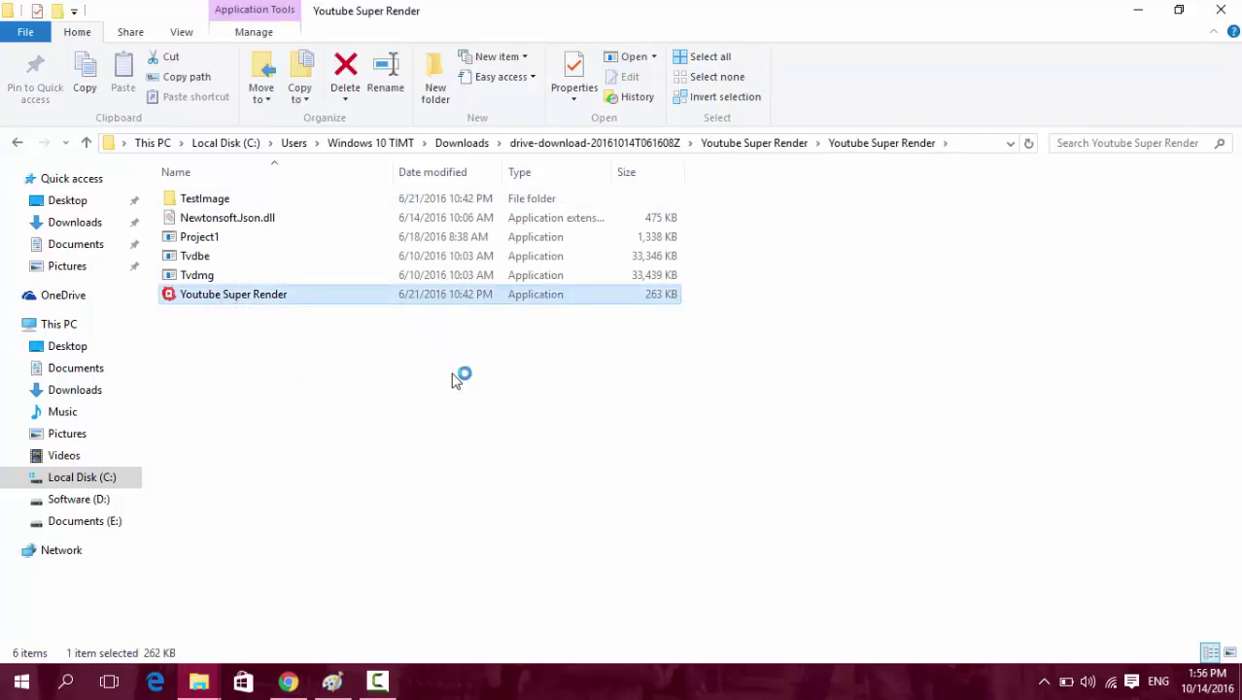
click(374, 309)
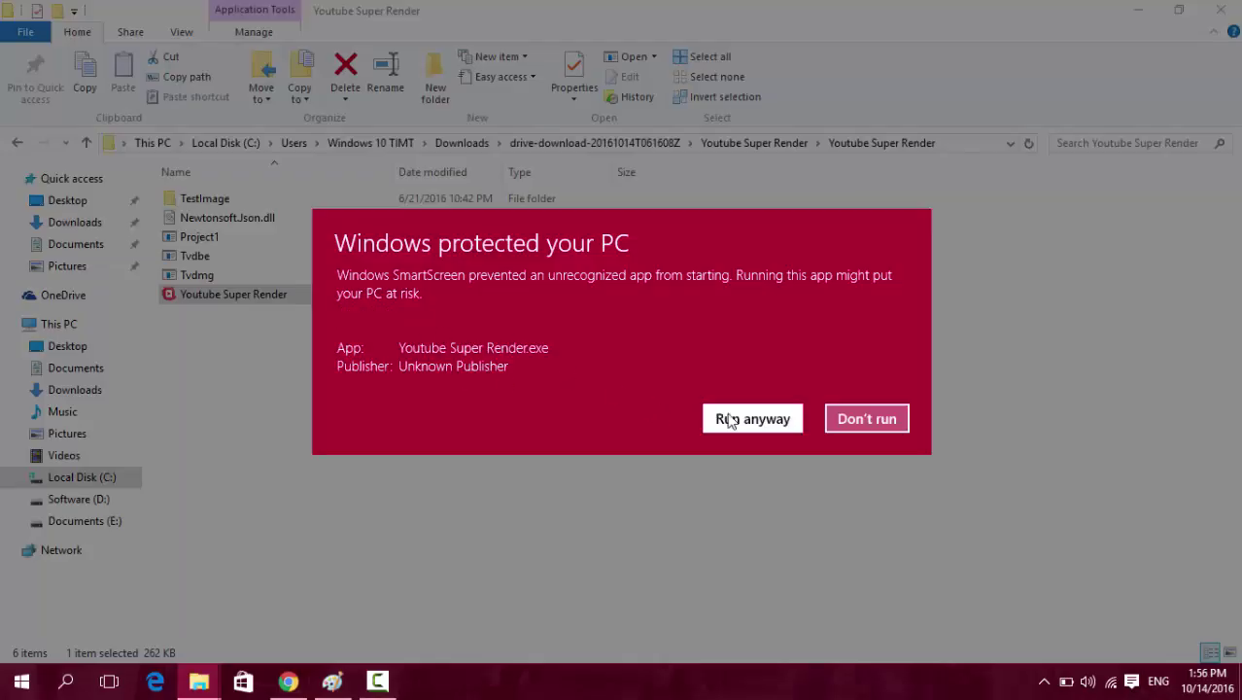
click(738, 419)
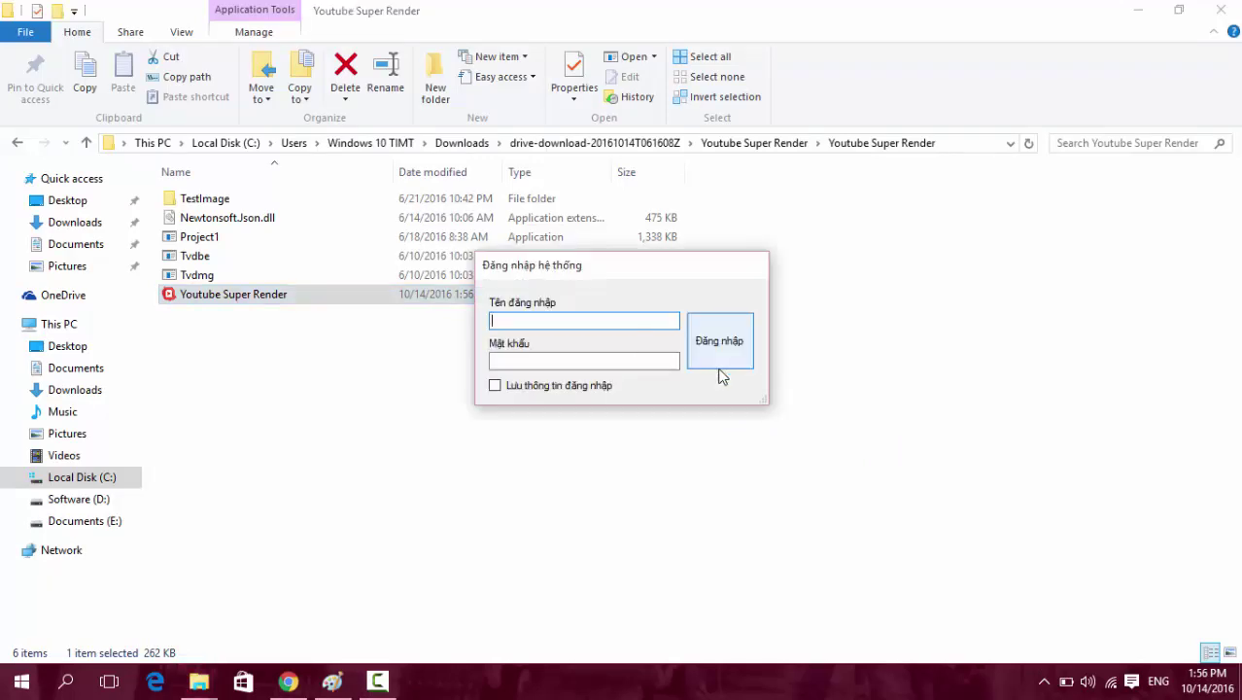
click(607, 360)
text(1)
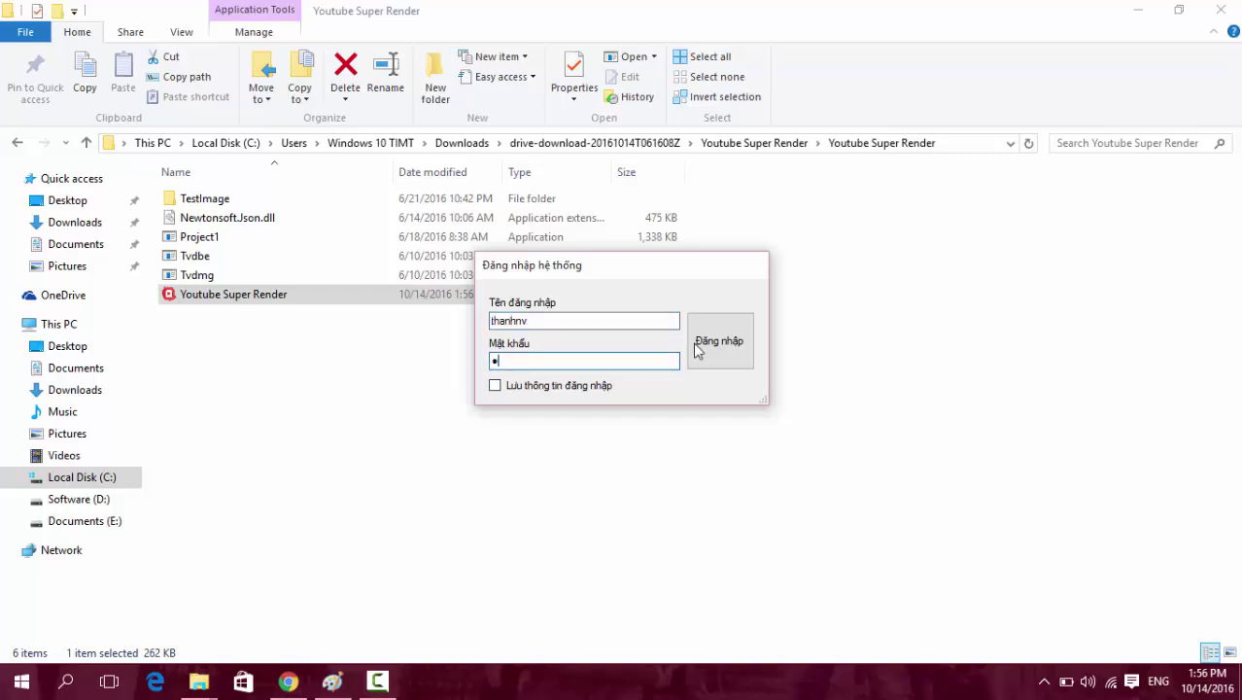
key(Return)
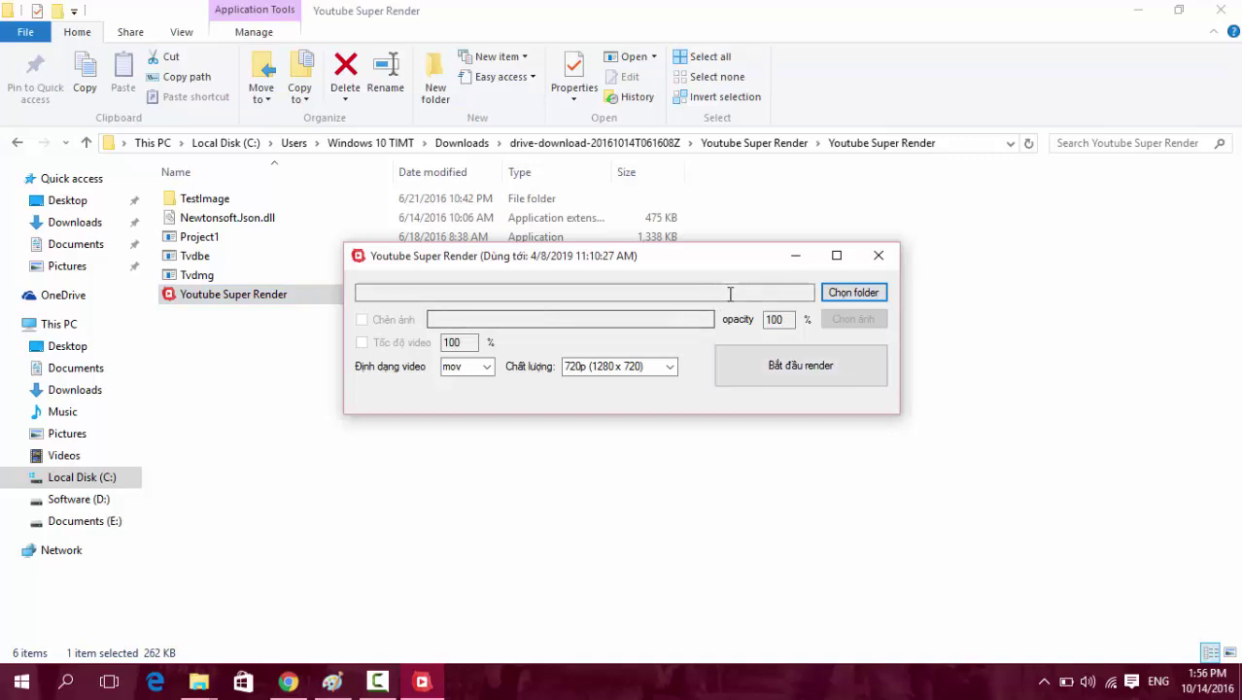
Try Downloads as the video source folder and dismiss the no-videos-found message.
click(854, 293)
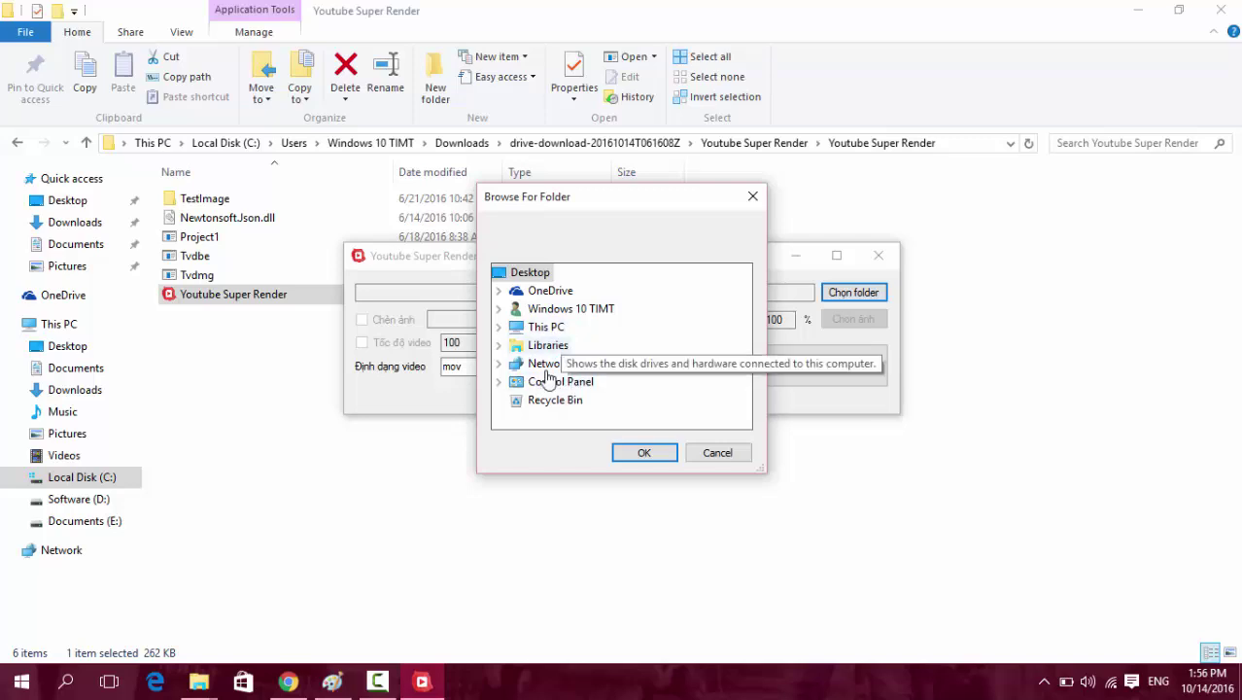
click(498, 327)
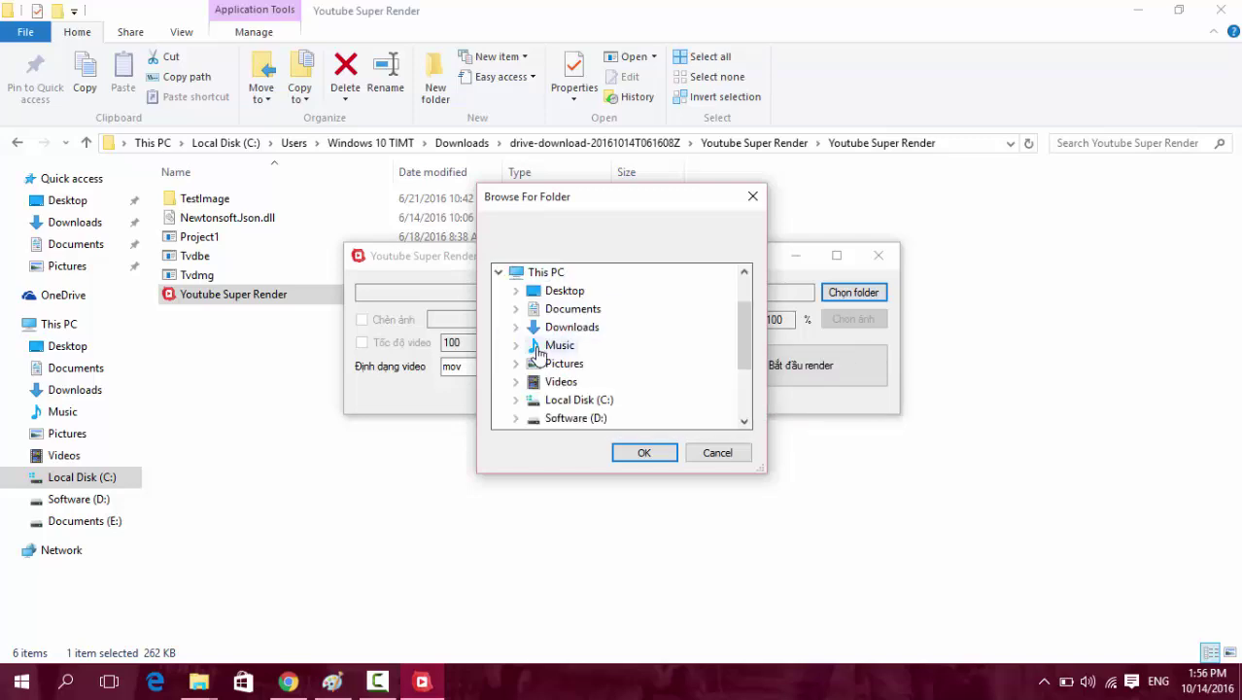
click(581, 326)
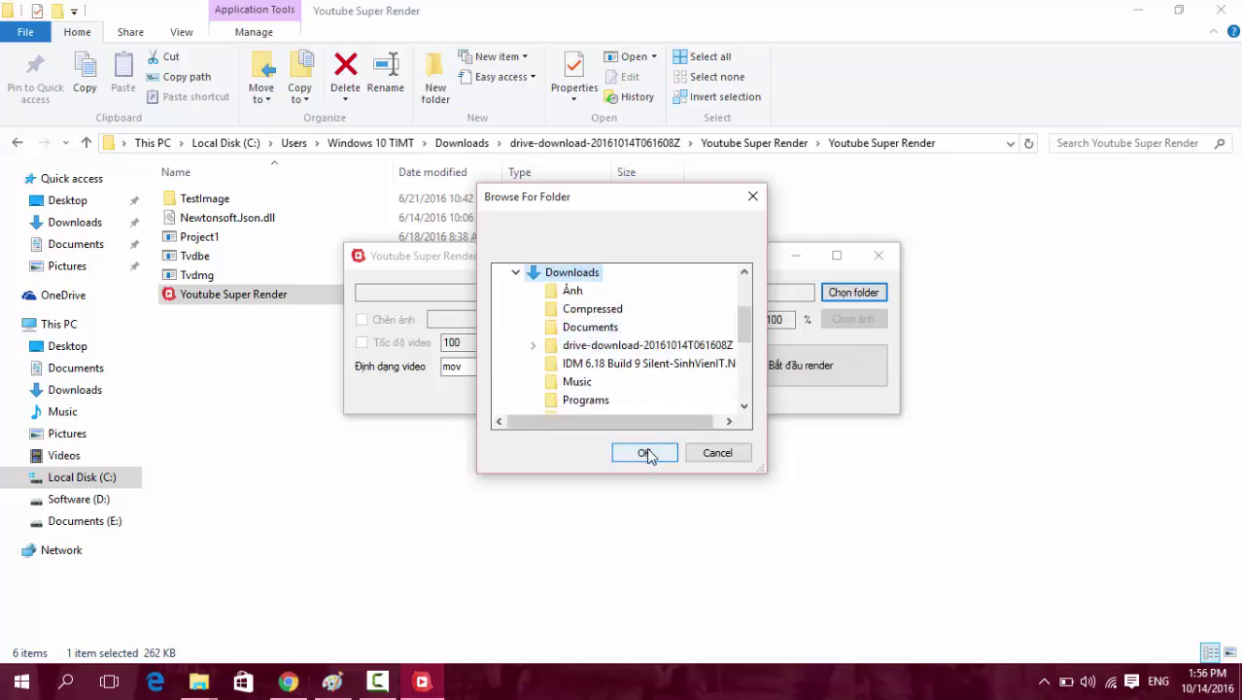
click(647, 454)
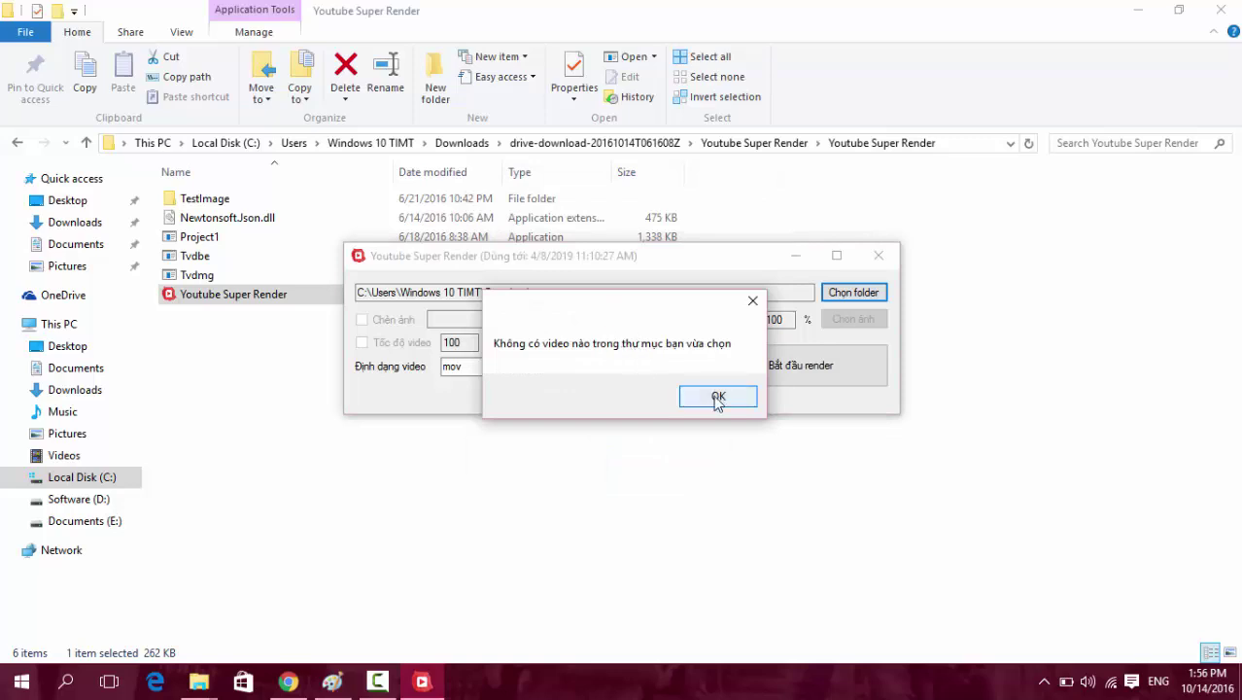
click(718, 395)
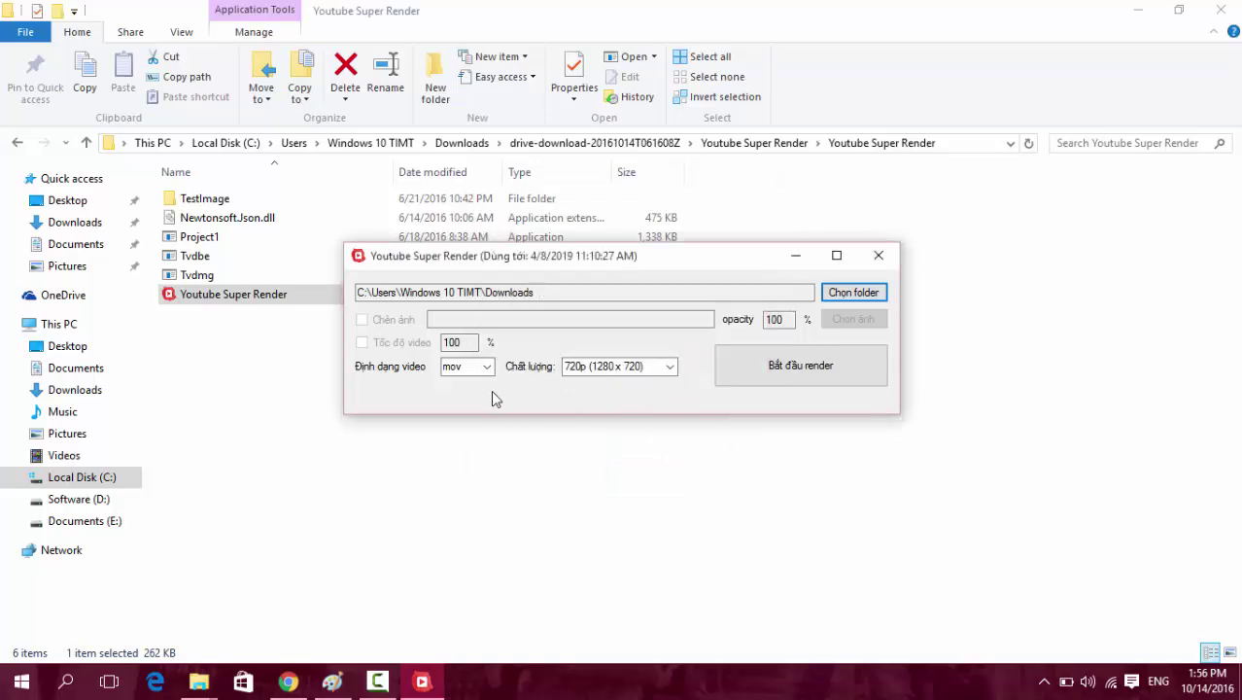
click(596, 289)
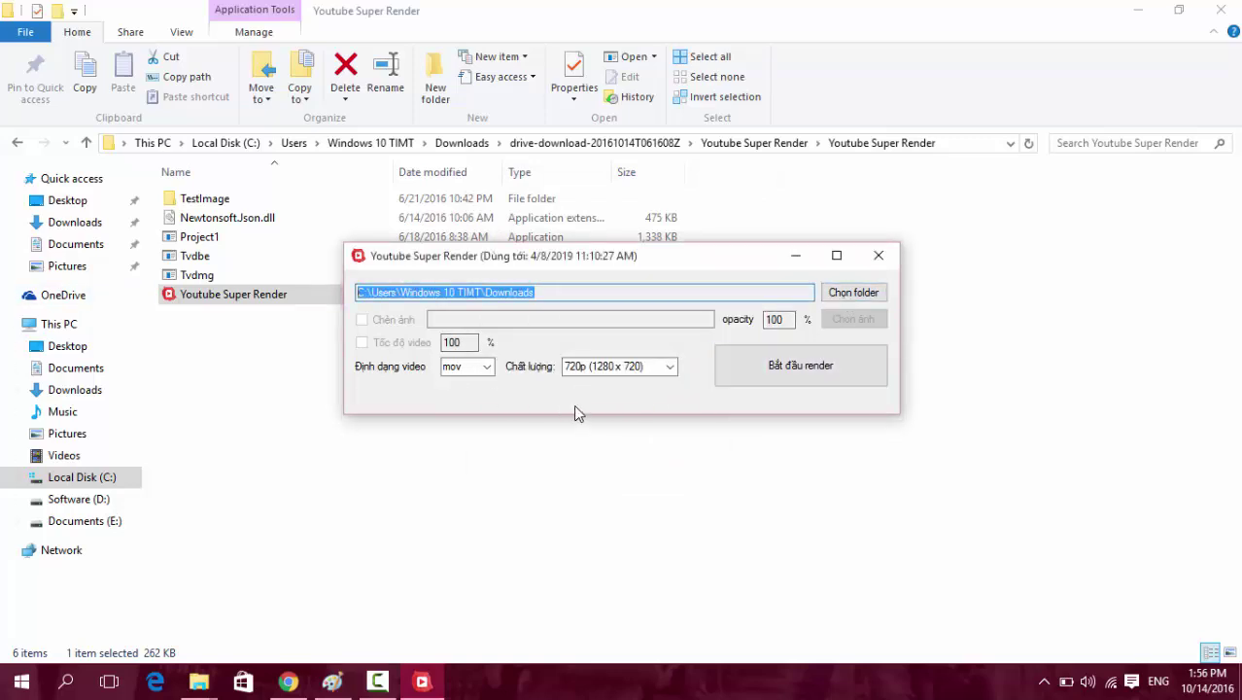
Set the source folder to drive-download\Youtube Super Download\Download, which reports 2 videos.
click(853, 291)
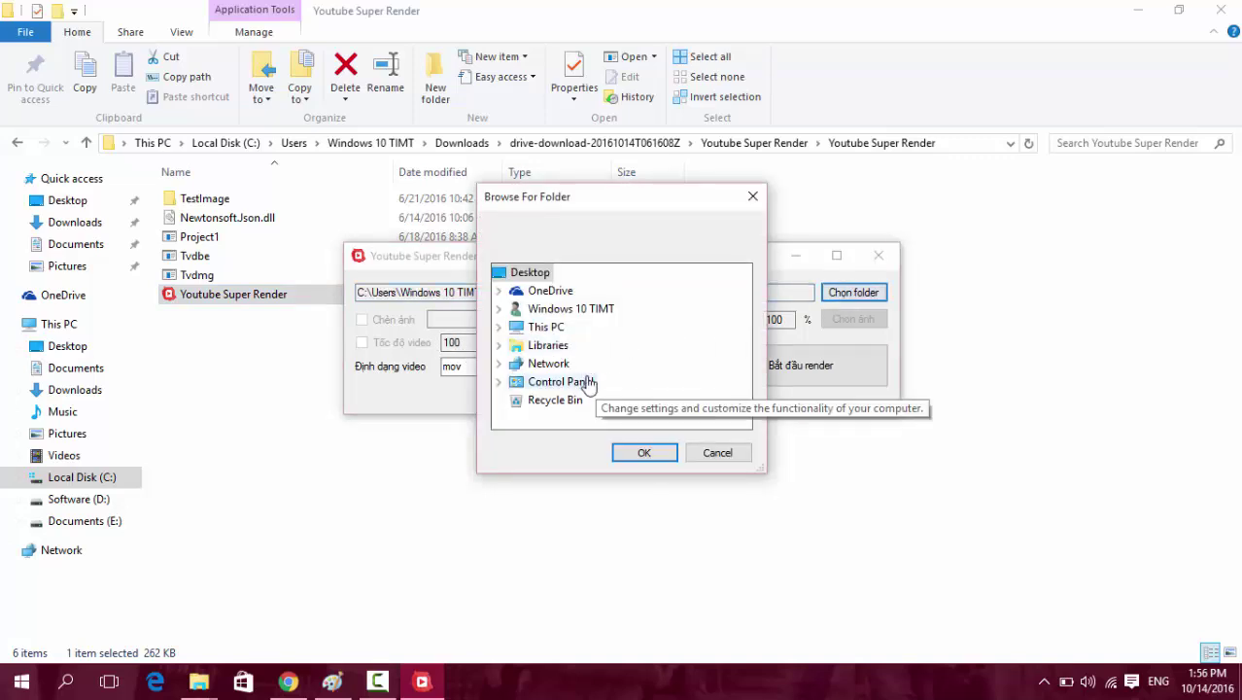
click(499, 328)
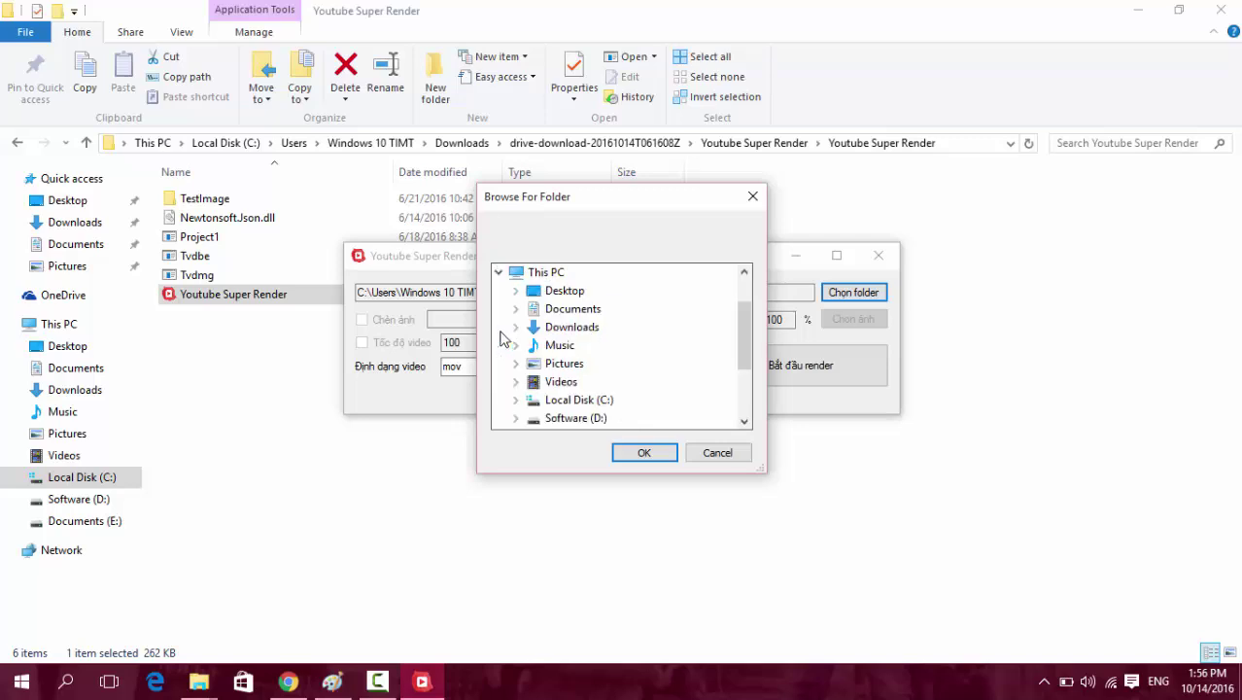
click(516, 327)
click(533, 345)
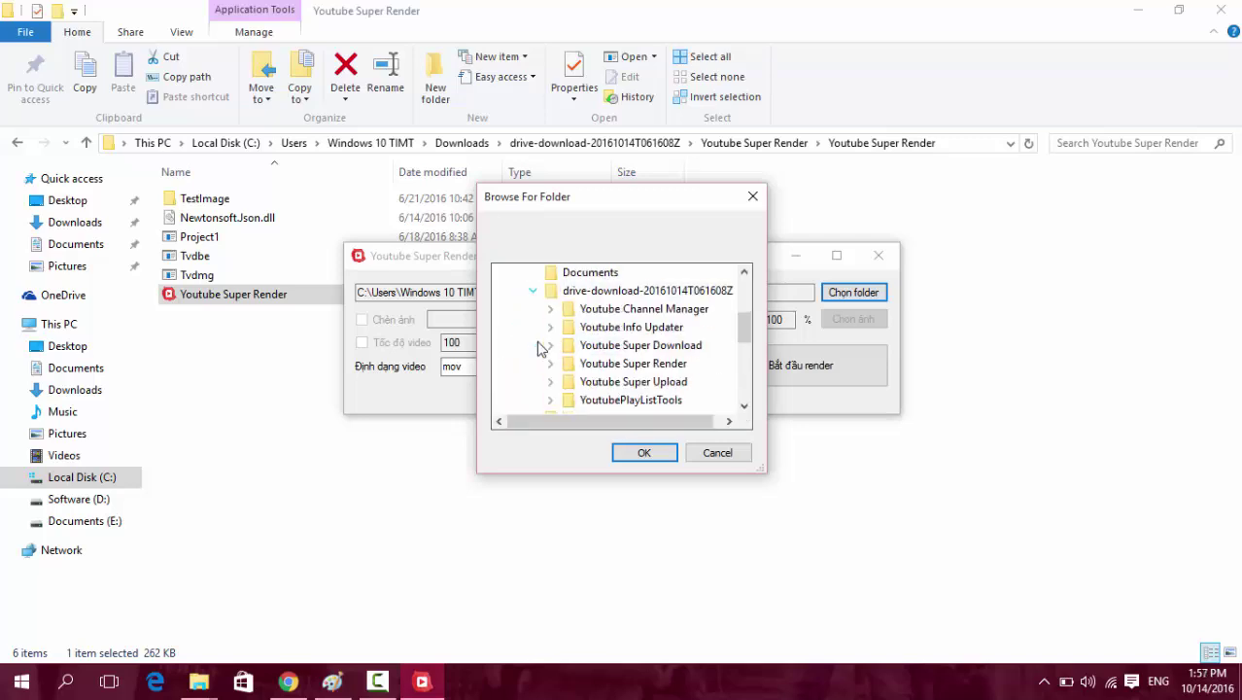
click(550, 345)
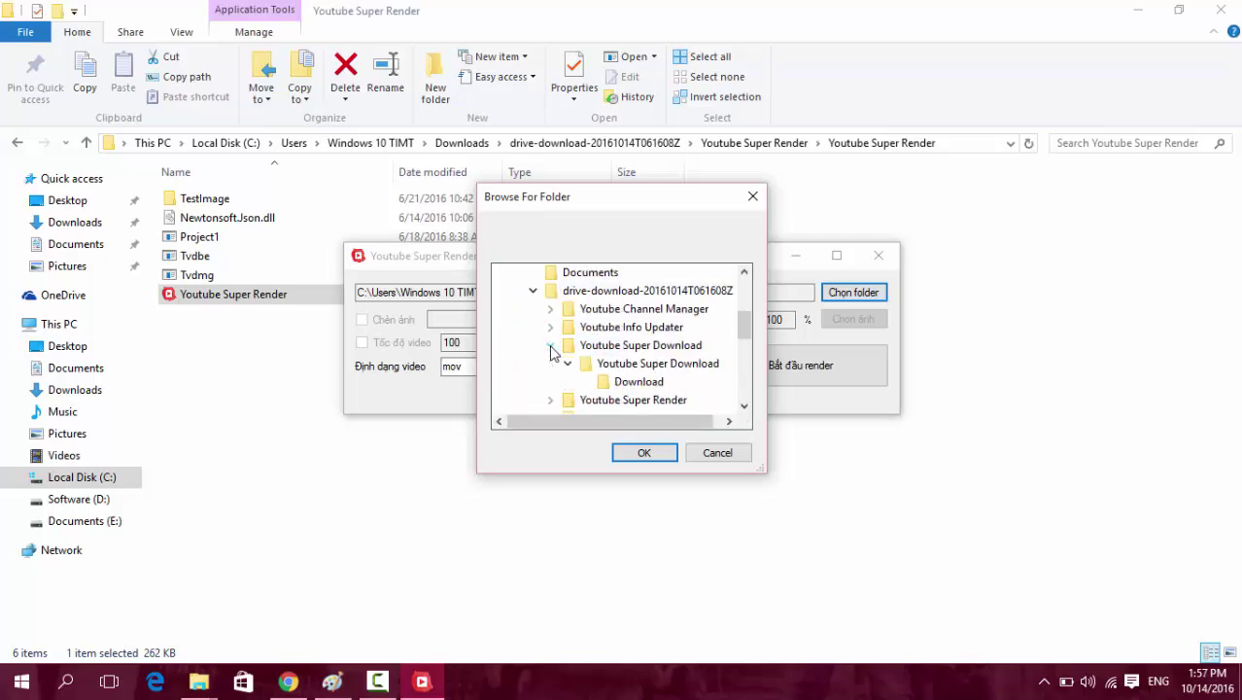
click(633, 381)
click(645, 453)
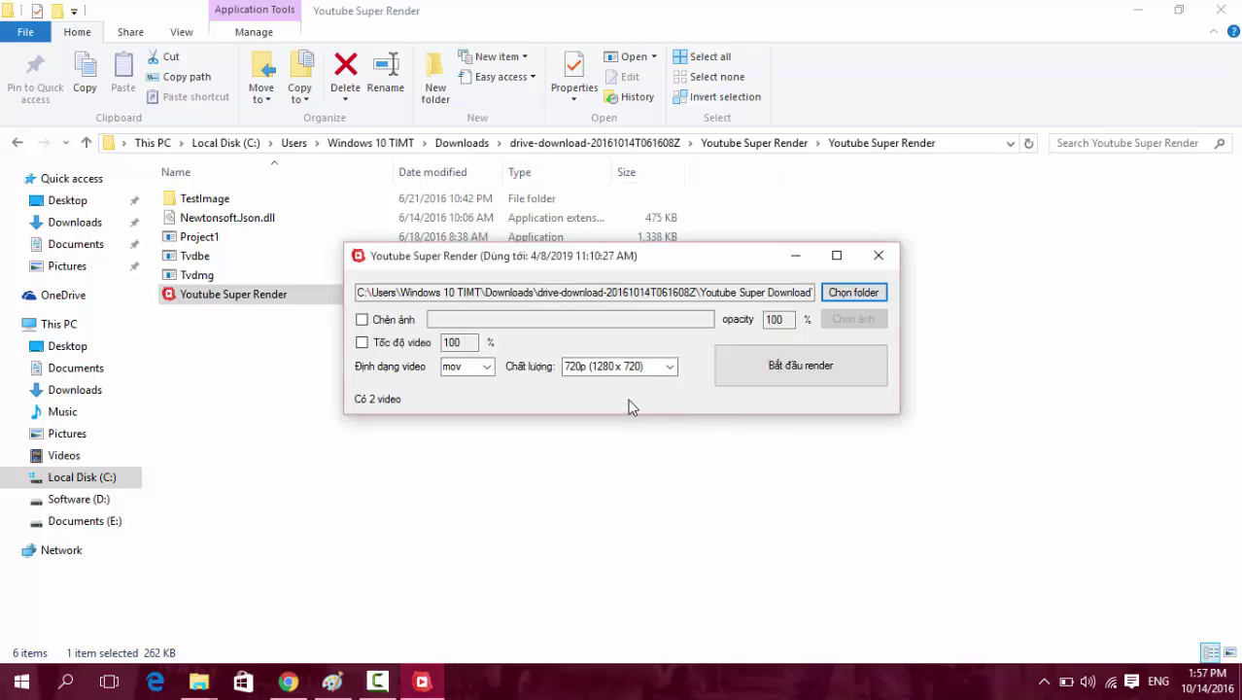
drag(671, 291, 816, 293)
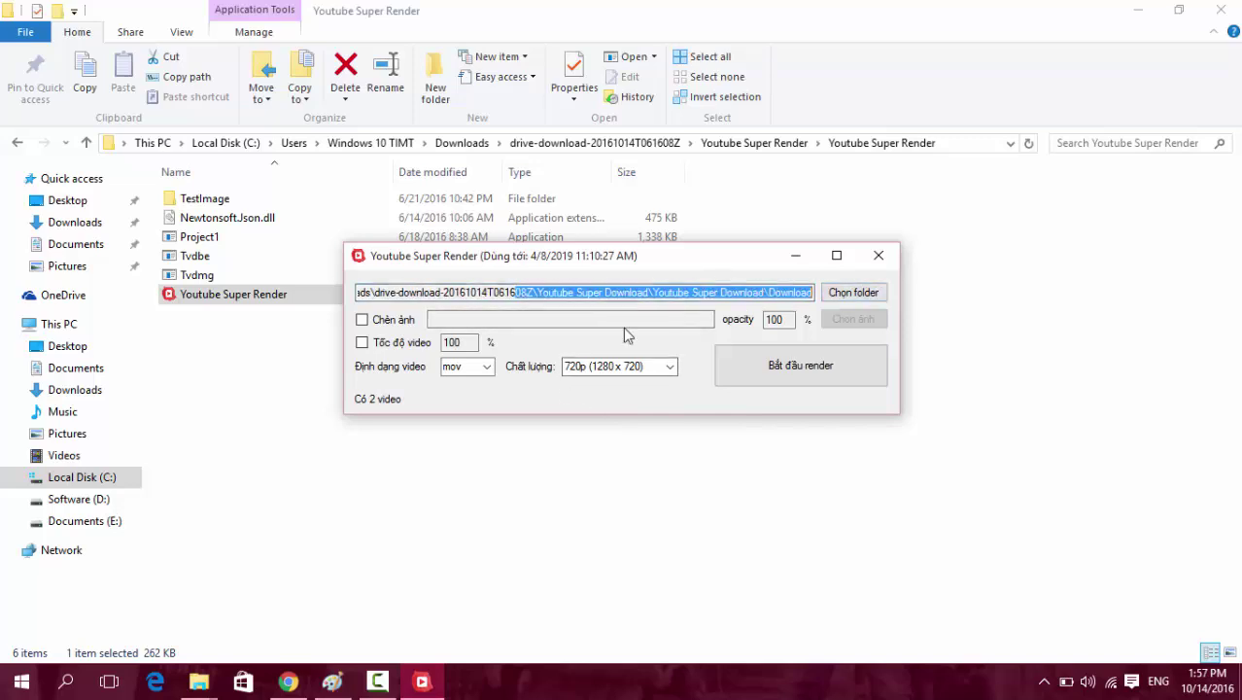
Turn on the Chèn ảnh image overlay option.
click(361, 321)
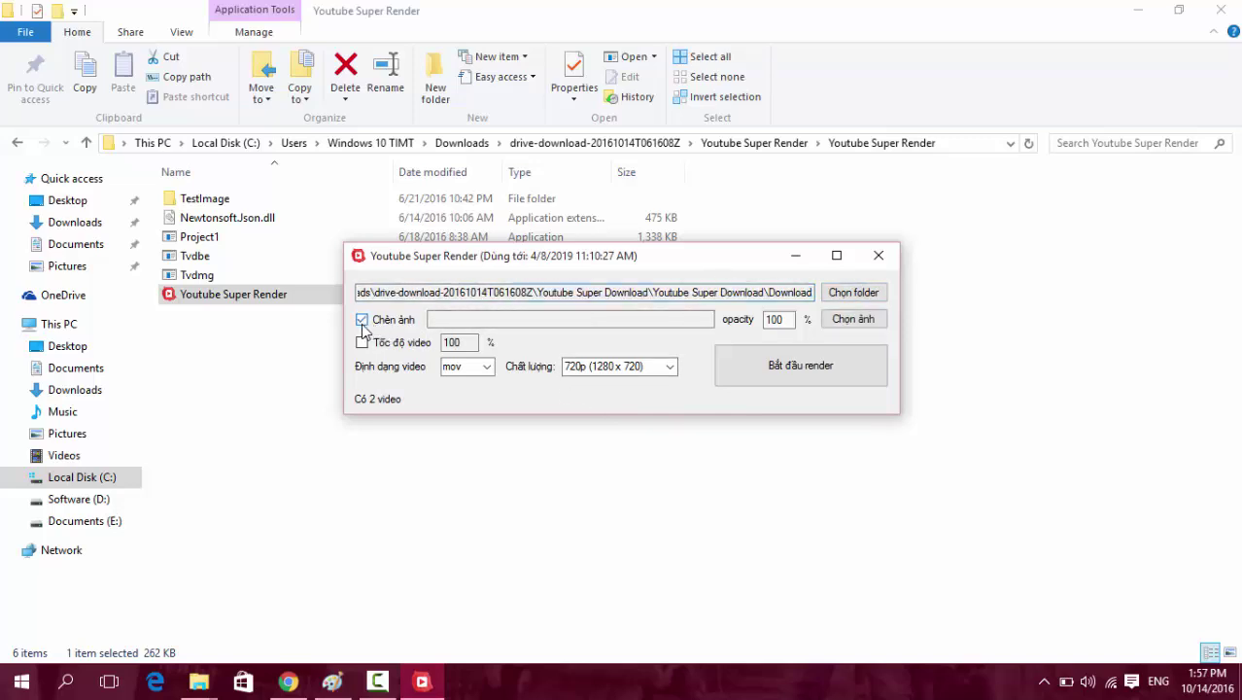
click(362, 320)
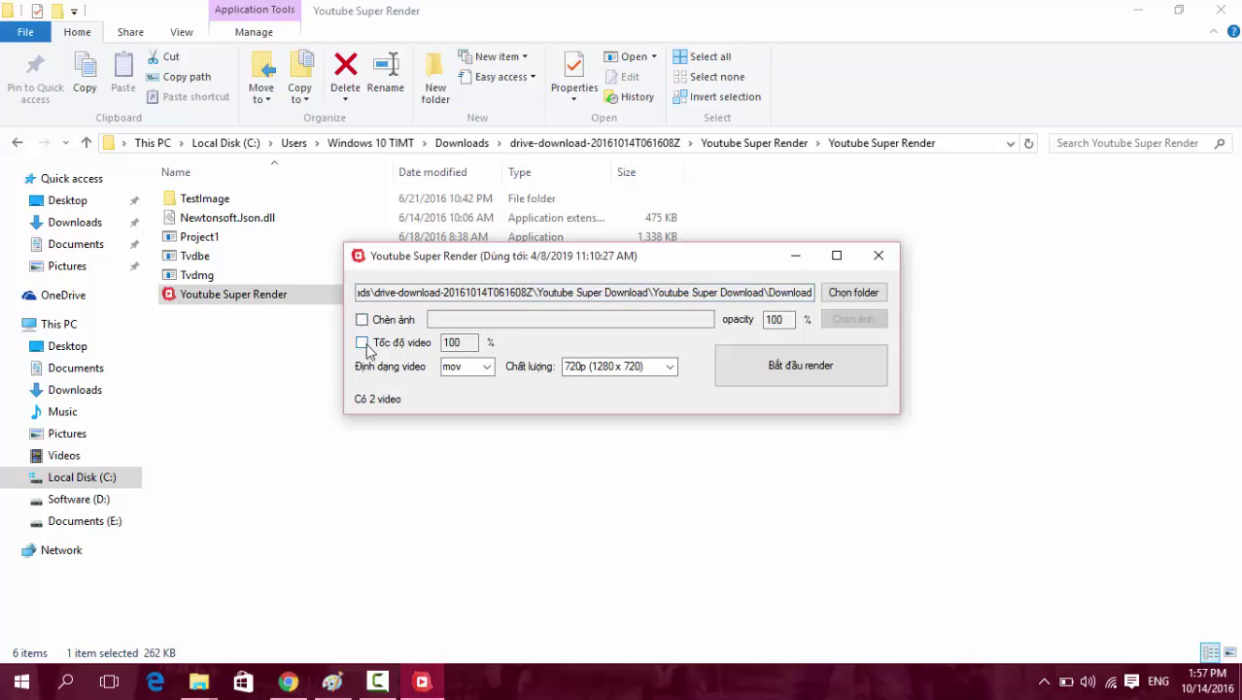
click(362, 320)
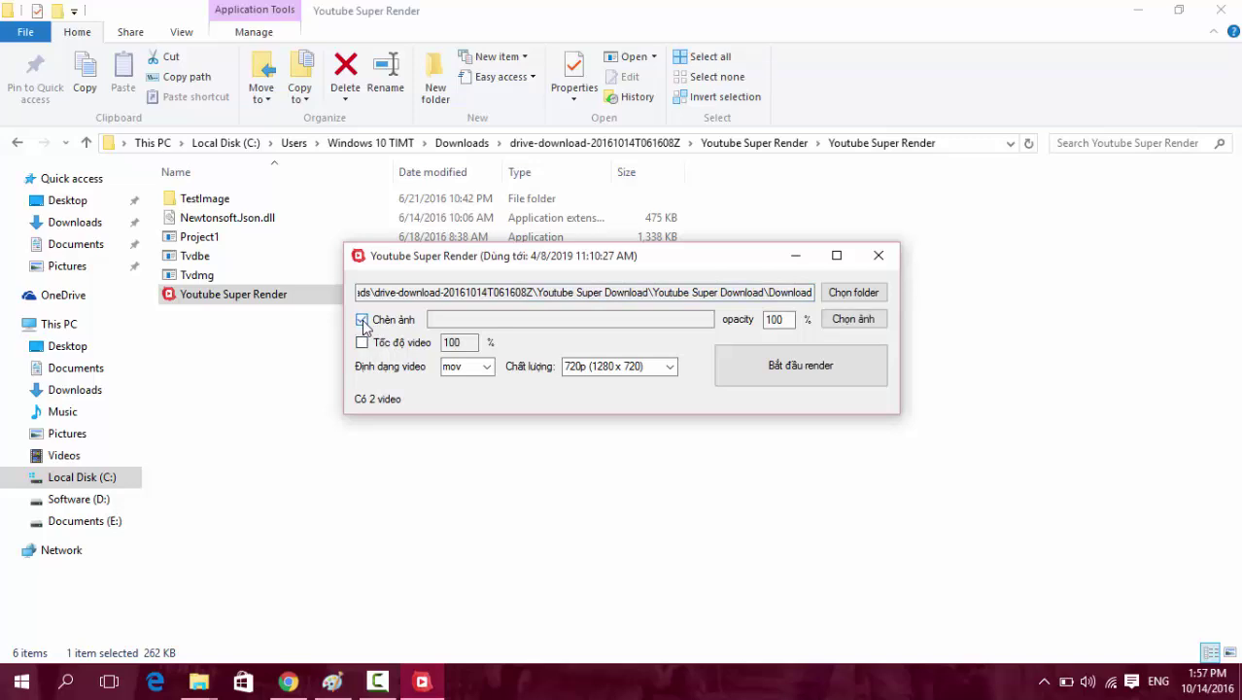
Open TestImage, browse the overlay picture thumbnails from img1 onward, then go back.
double_click(232, 201)
click(208, 221)
click(311, 229)
click(386, 235)
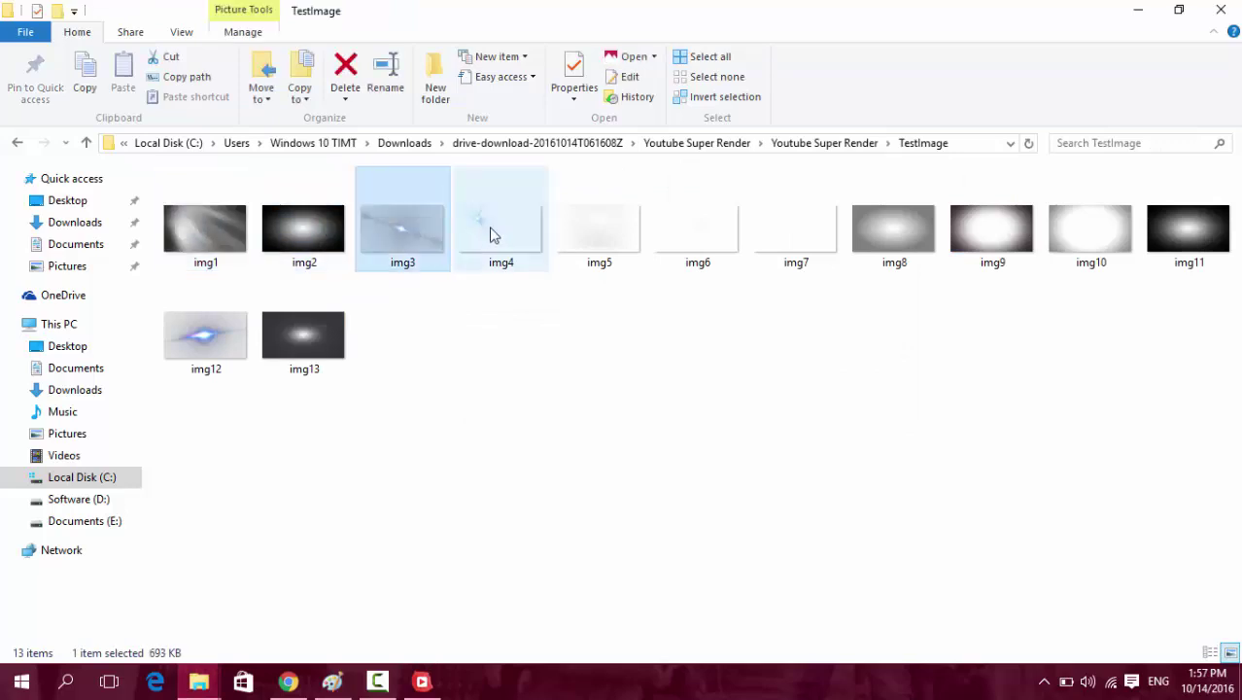
click(493, 233)
click(598, 236)
click(698, 248)
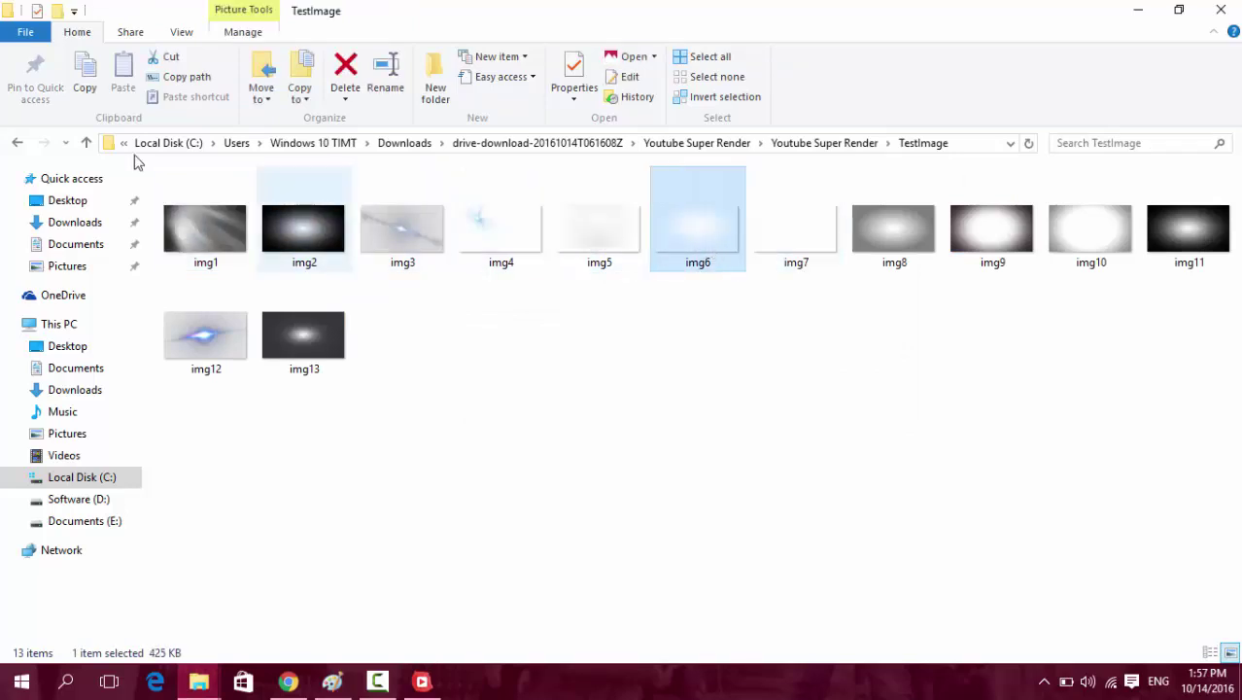
click(16, 143)
Check the opacity value 100 in the render tool, then reopen TestImage and select img2.
click(421, 681)
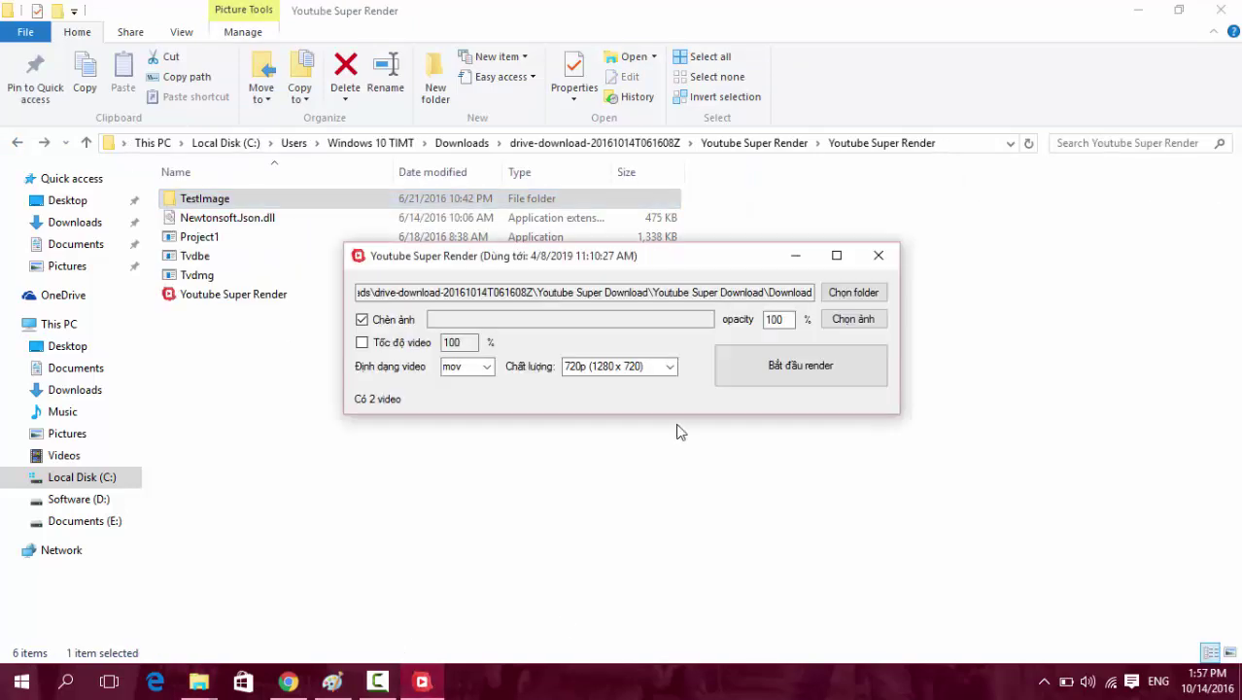
double_click(774, 319)
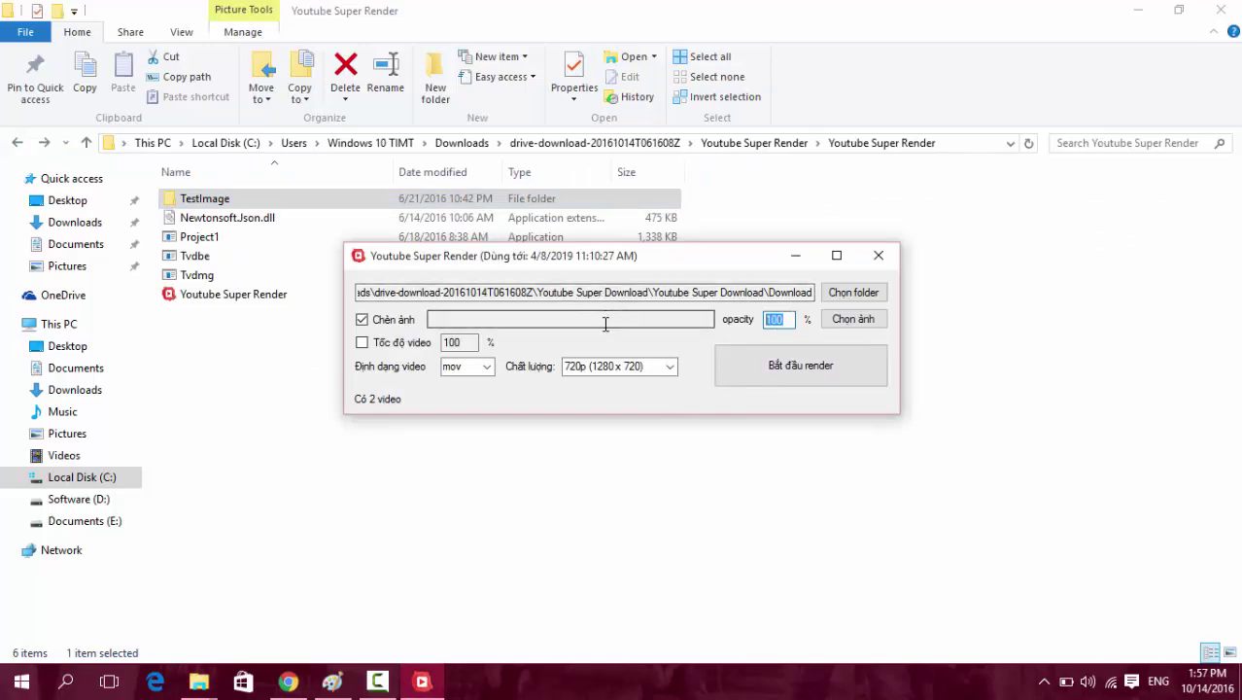
double_click(204, 198)
click(311, 199)
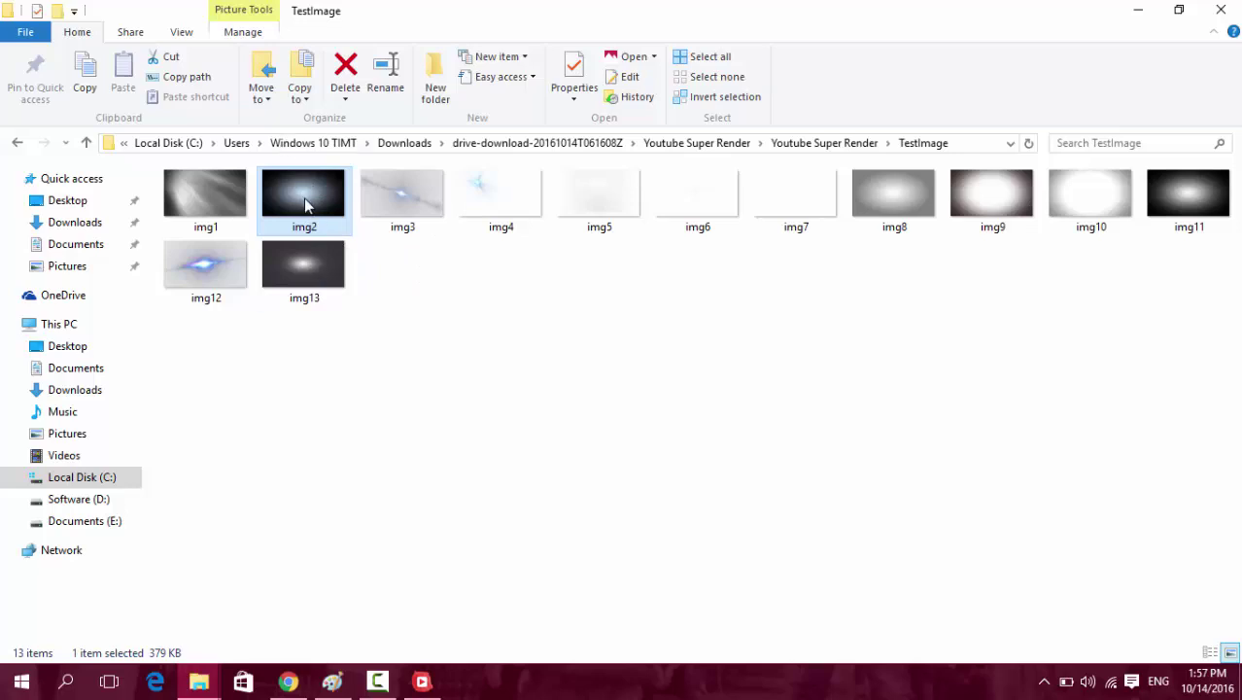
Enable video speed at 115% and switch the Chèn ảnh image overlay off.
click(436, 693)
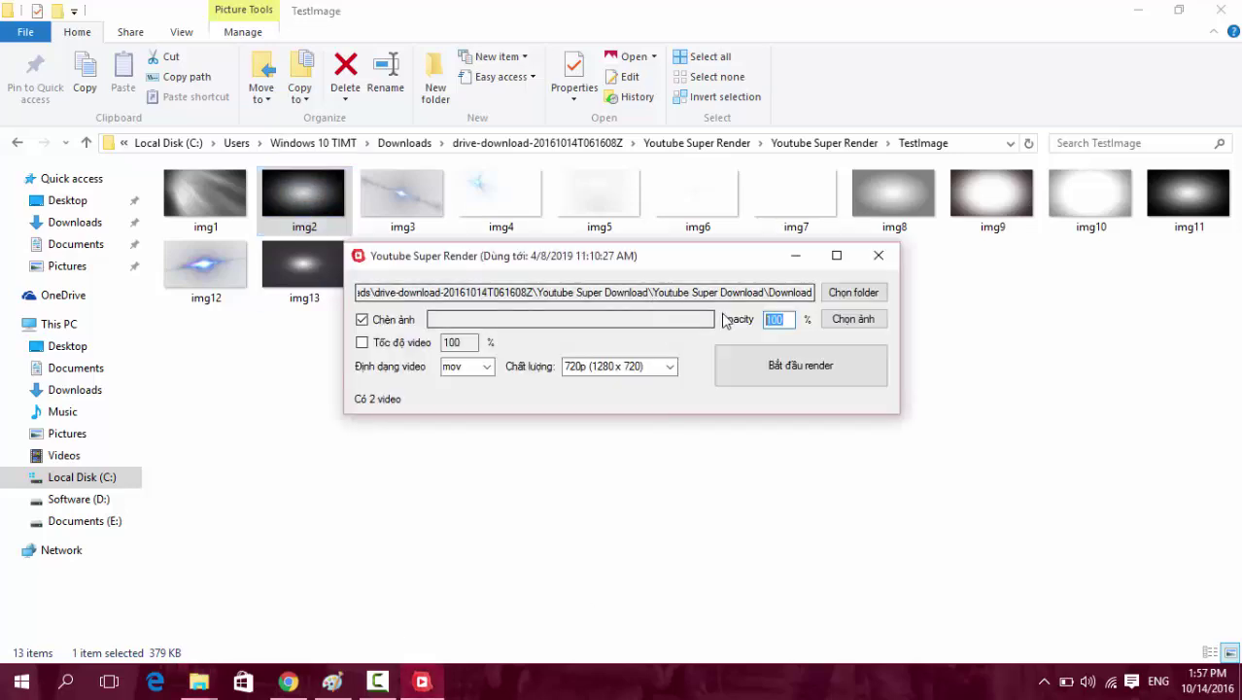
click(361, 342)
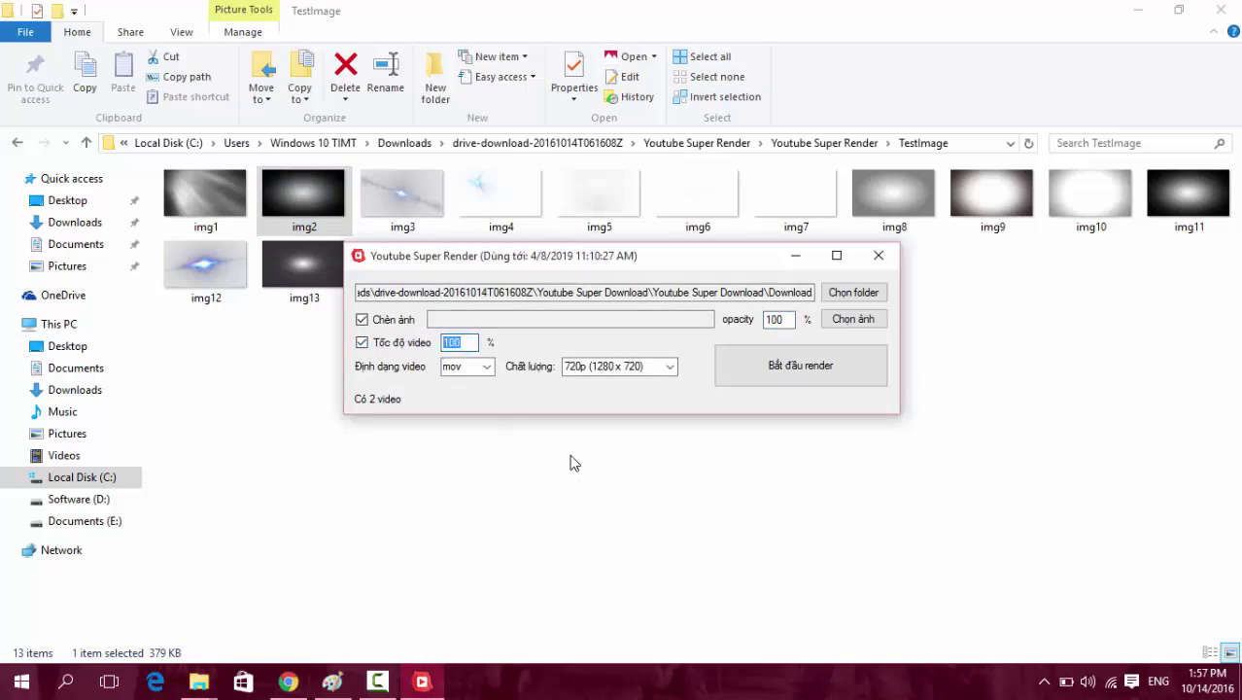
text(115)
click(362, 319)
click(470, 342)
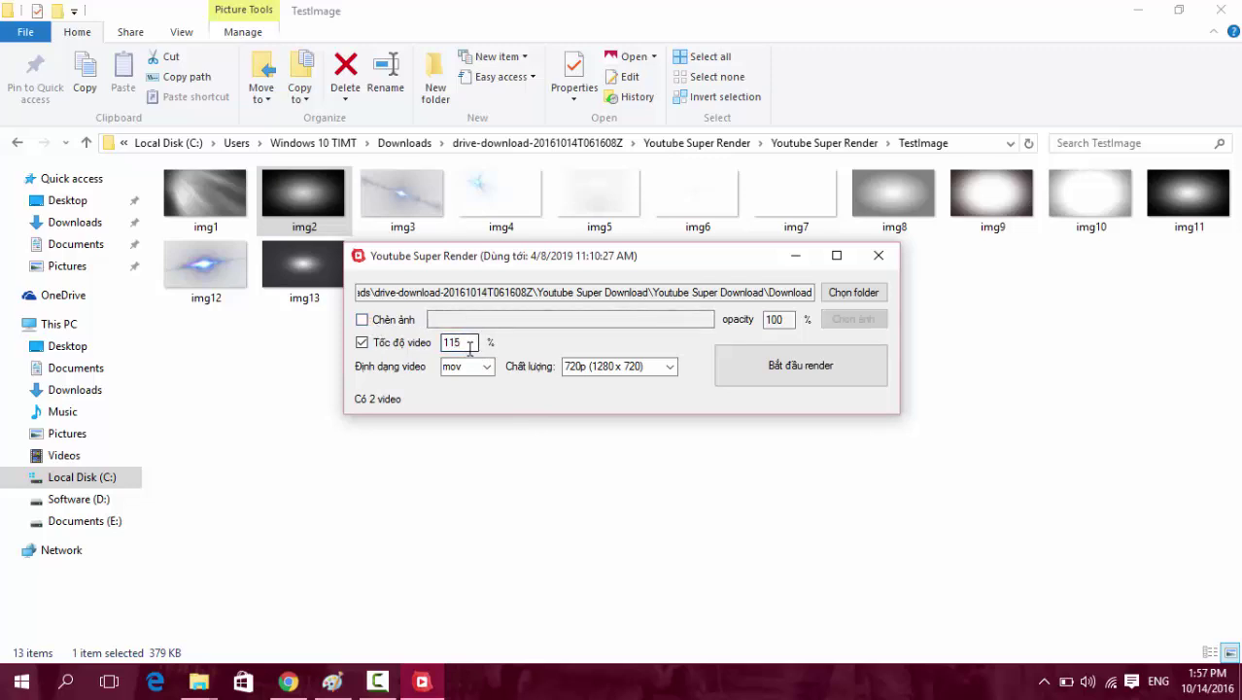
double_click(469, 342)
Keep mov format with 720p (1280 x 720) quality, then close Youtube Super Render.
click(485, 367)
click(487, 365)
click(485, 366)
click(485, 367)
click(486, 367)
key(Tab)
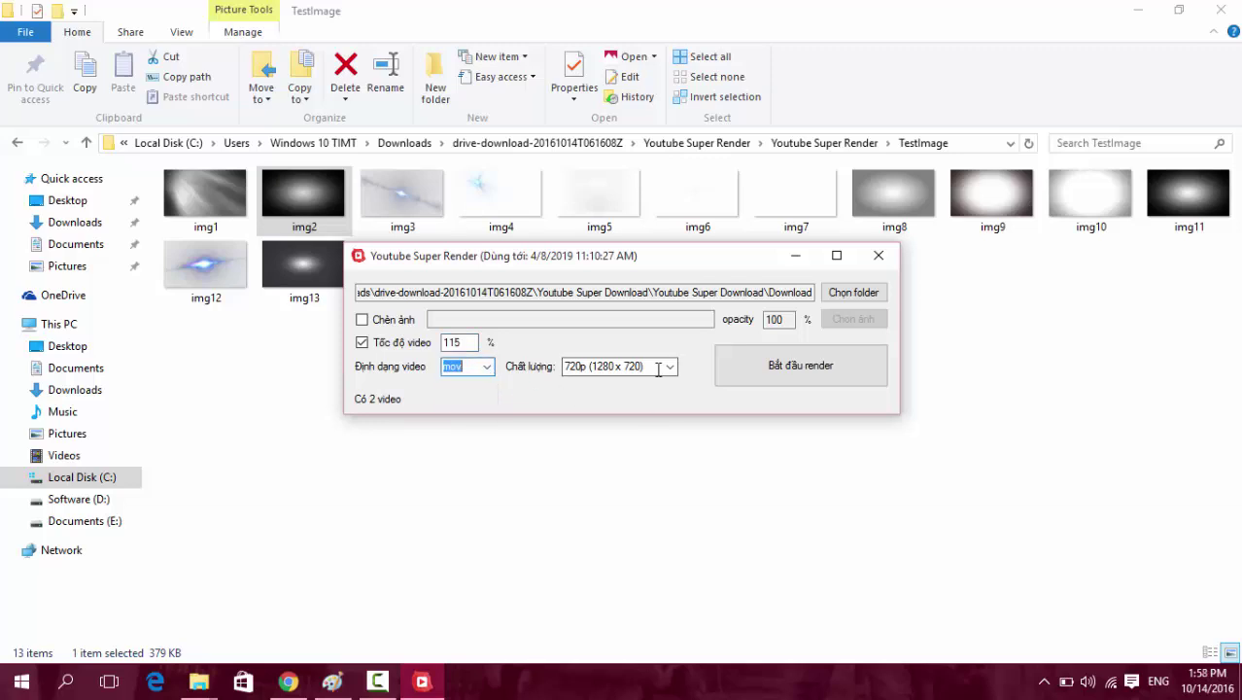
click(669, 367)
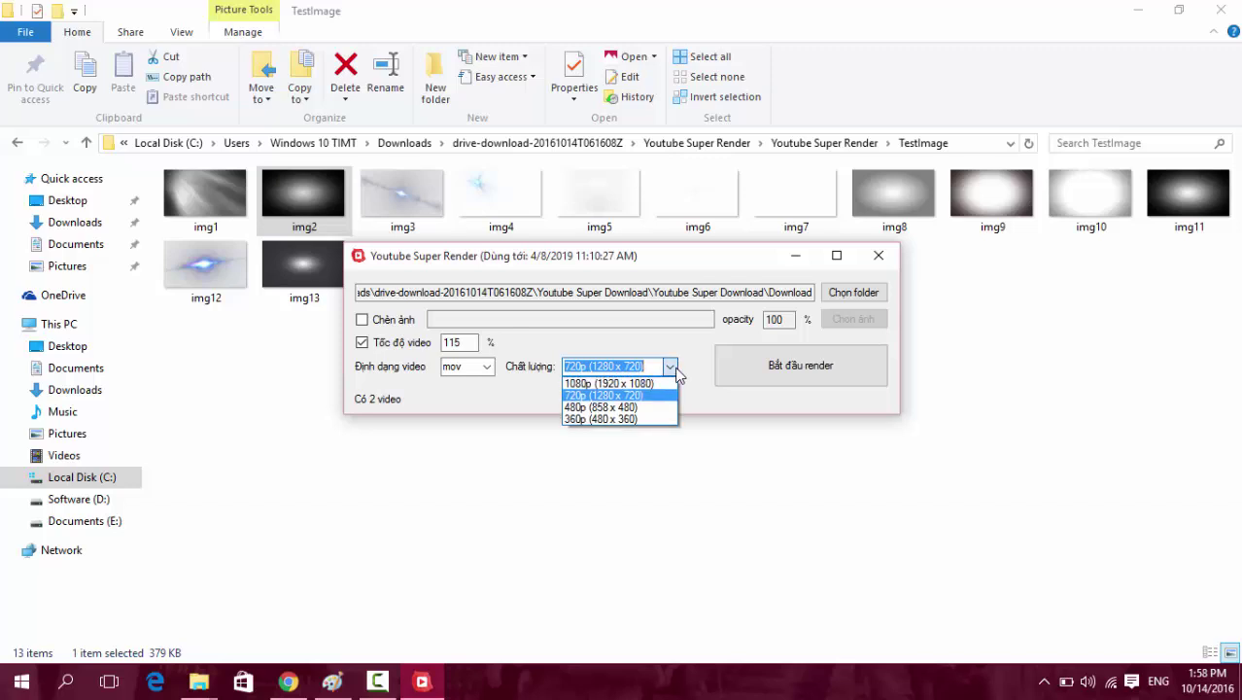
click(612, 396)
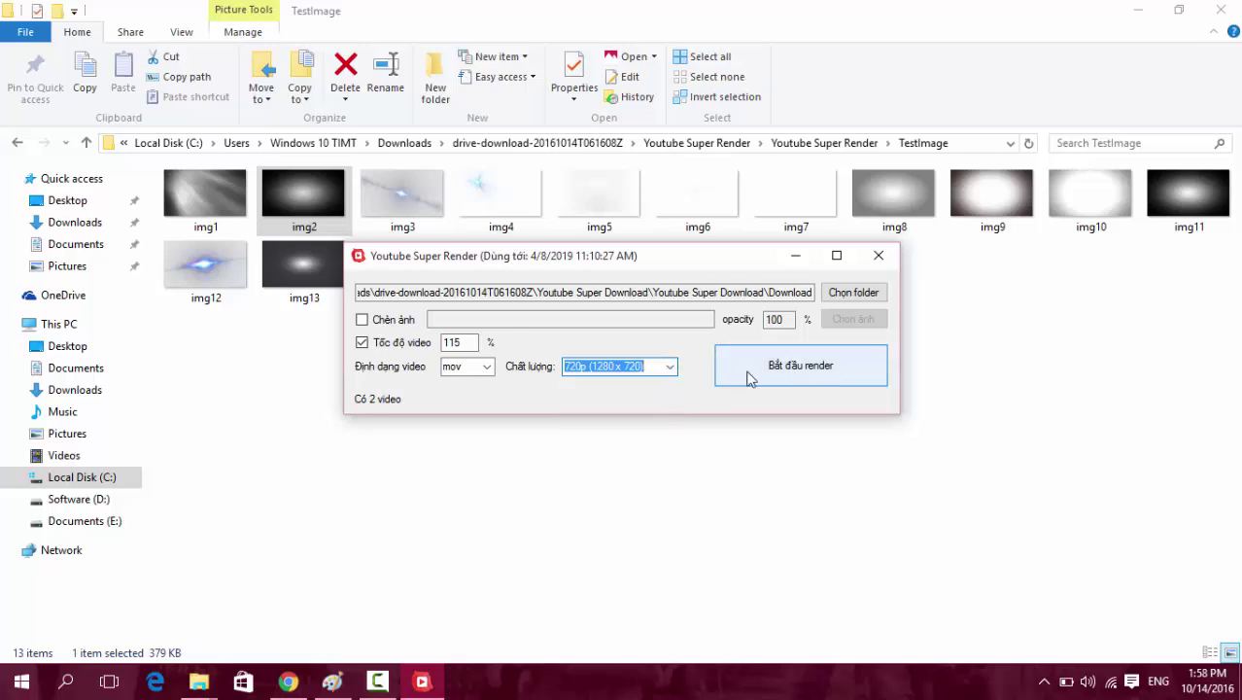
click(878, 258)
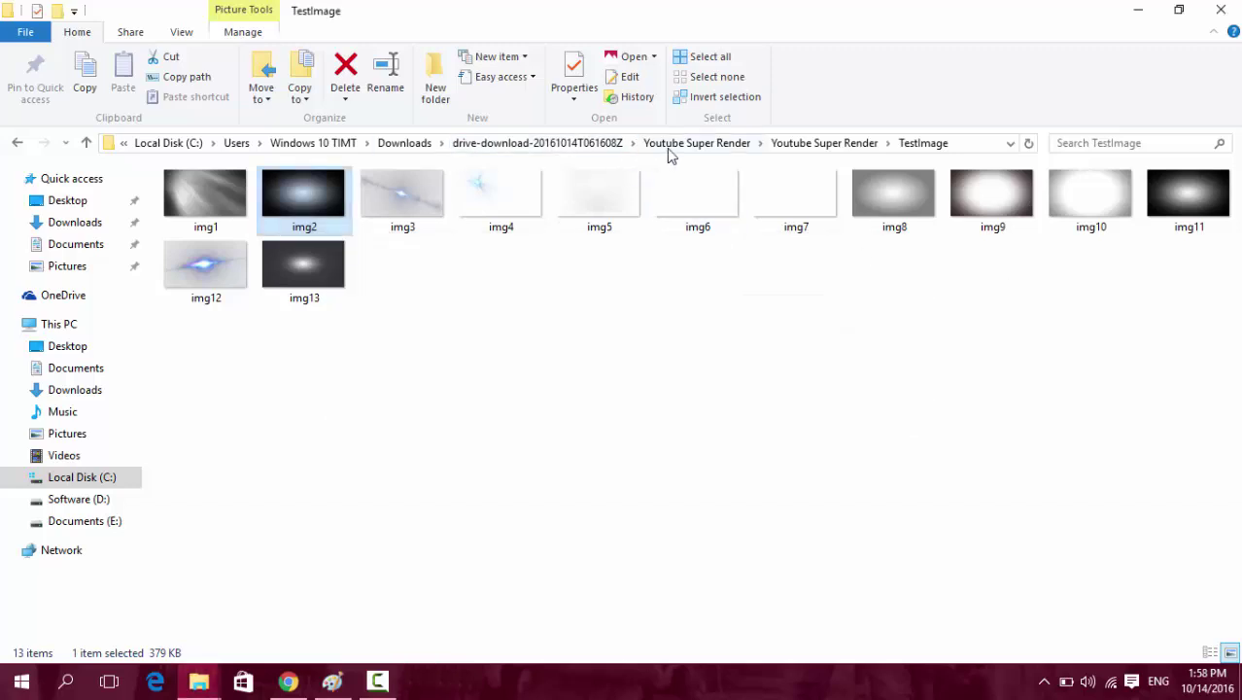
Browse from drive-download into the inner Youtube Super Upload folder and select client_secrets.json.
click(571, 143)
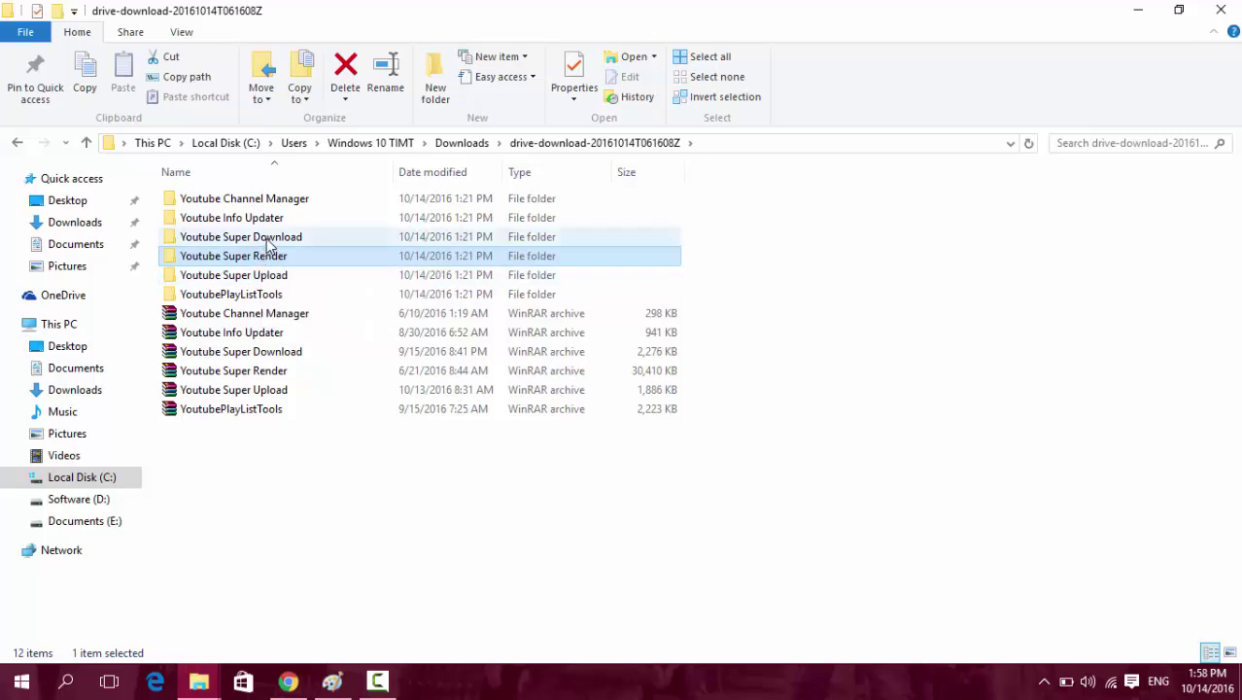
click(271, 243)
click(270, 278)
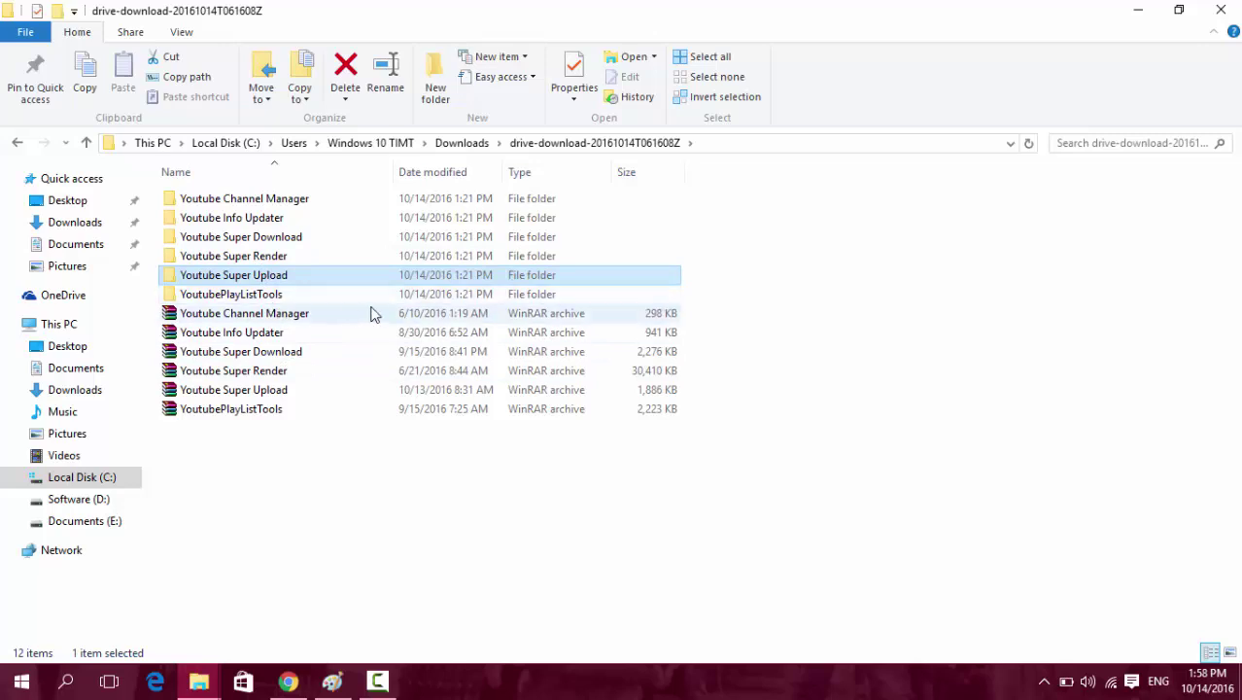
double_click(267, 278)
double_click(244, 201)
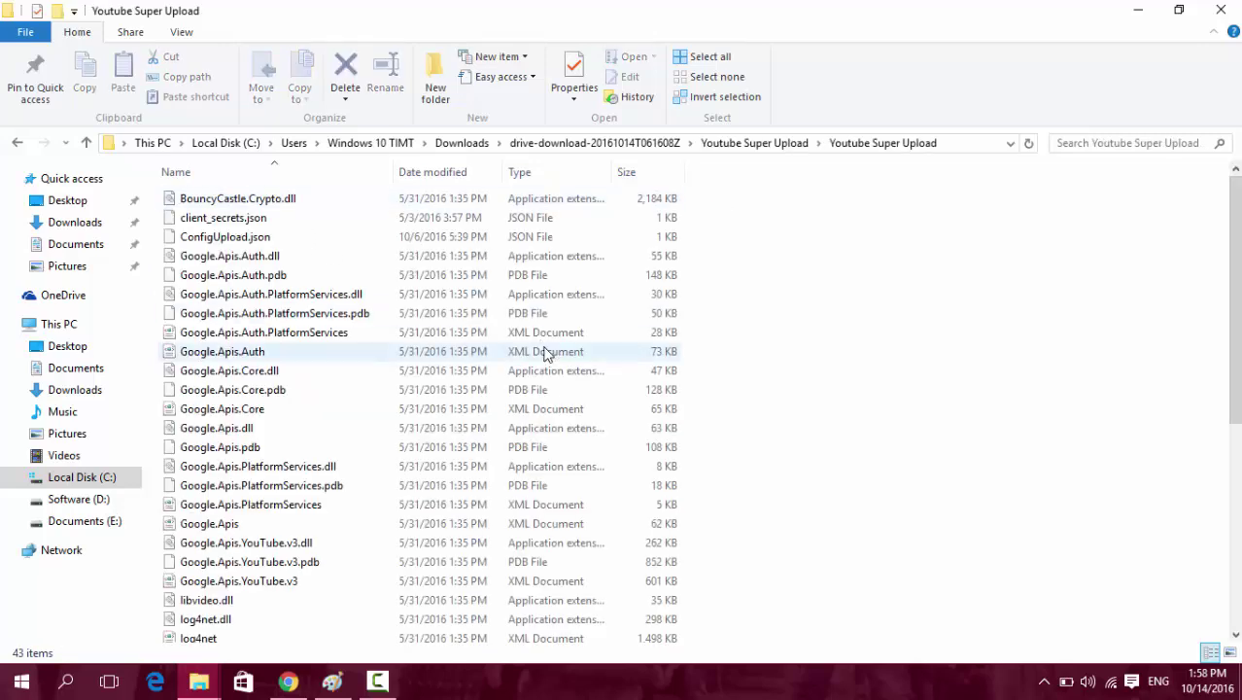
scroll(391, 316, down, 6)
scroll(395, 329, up, 6)
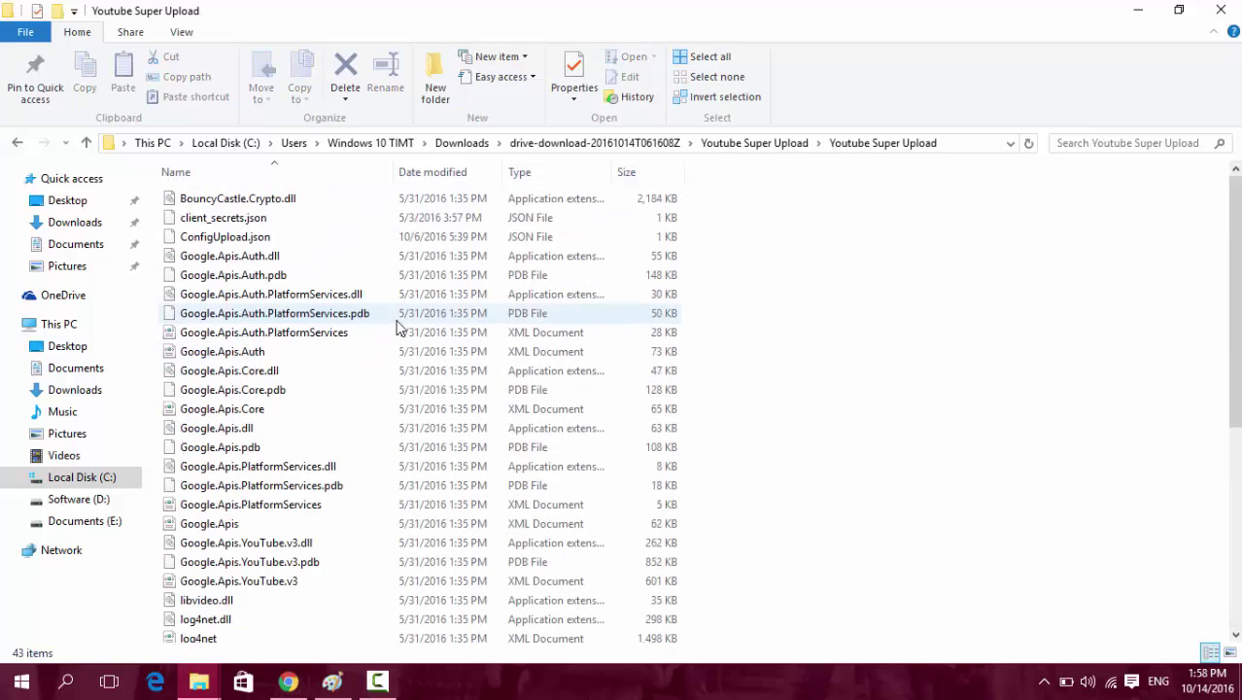
click(255, 219)
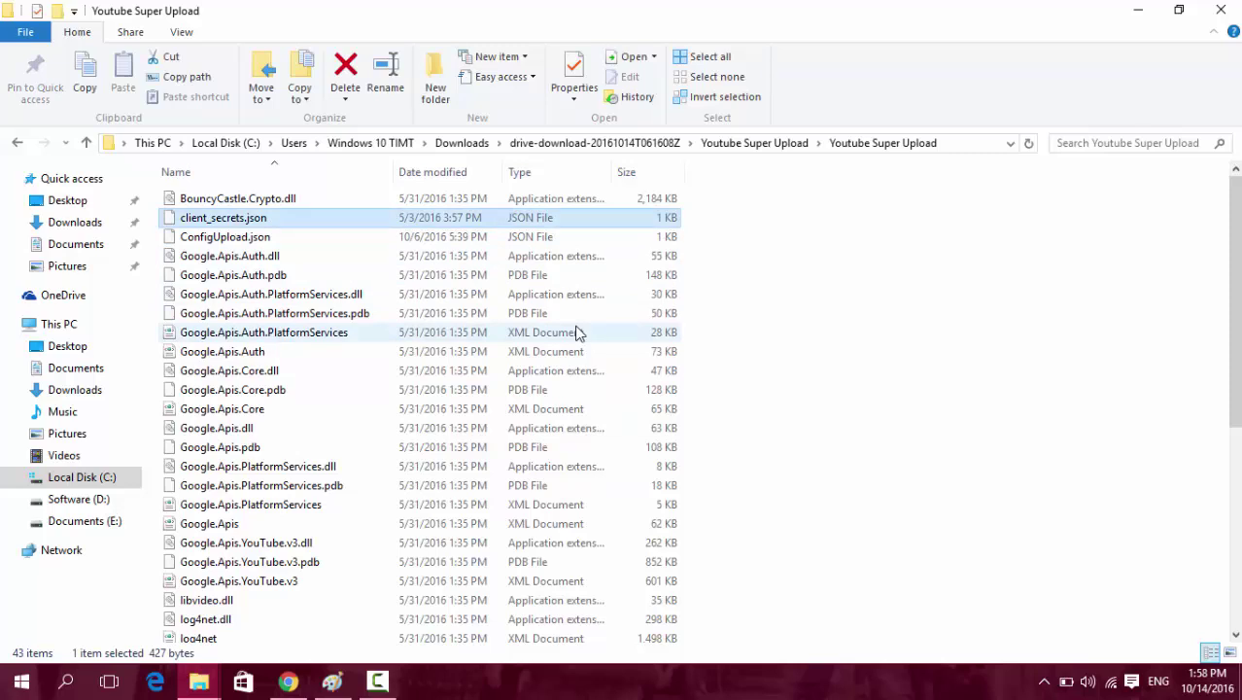
Permanently delete the old client_secrets.json and switch to the Downloads folder window.
key(shift+Delete)
key(Return)
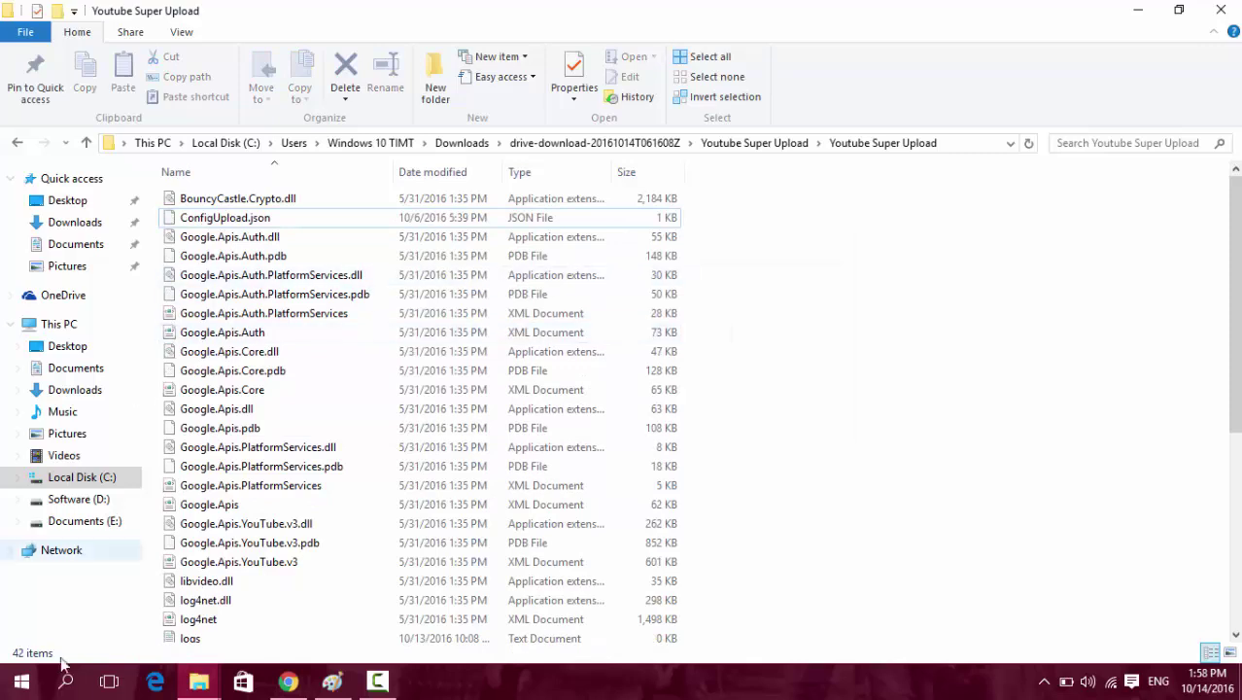
click(199, 681)
click(111, 618)
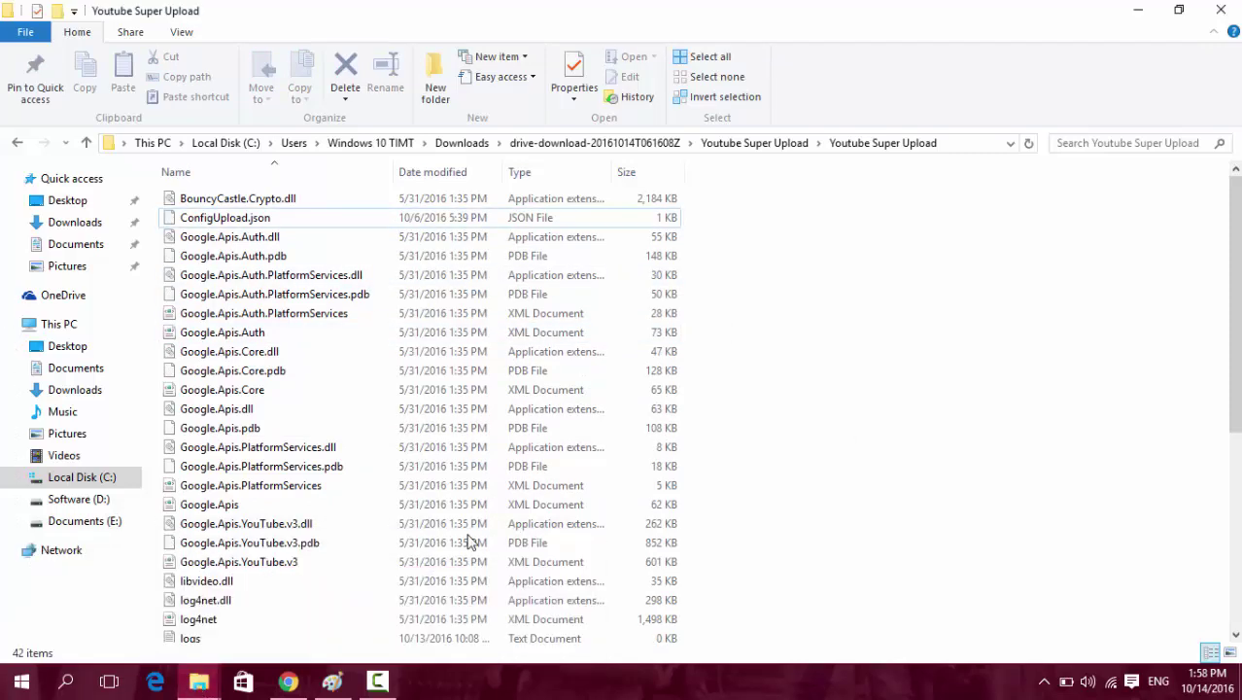
click(198, 681)
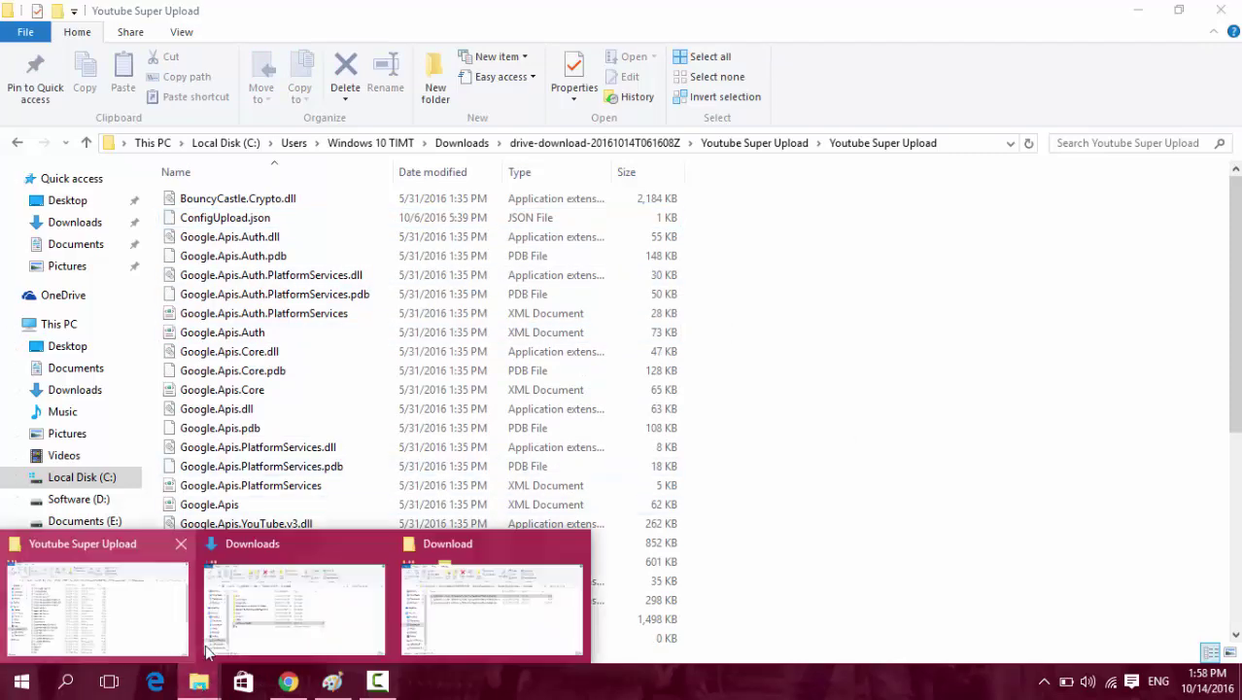
mouse_move(296, 632)
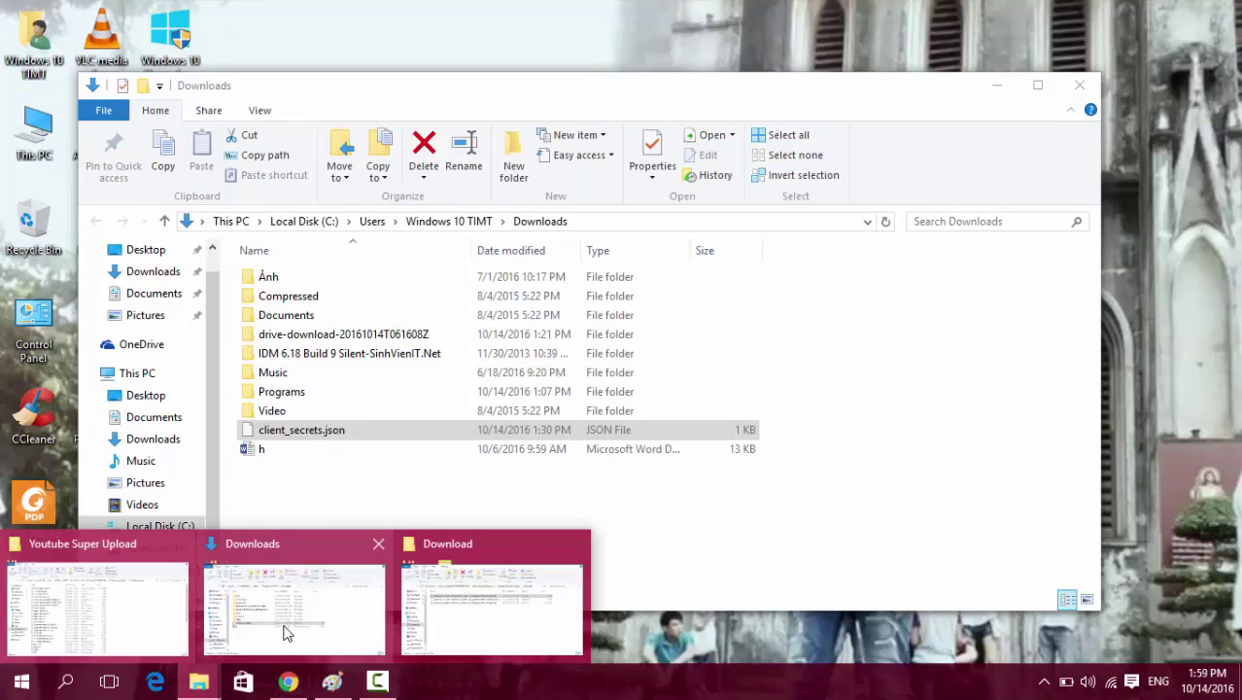
click(286, 632)
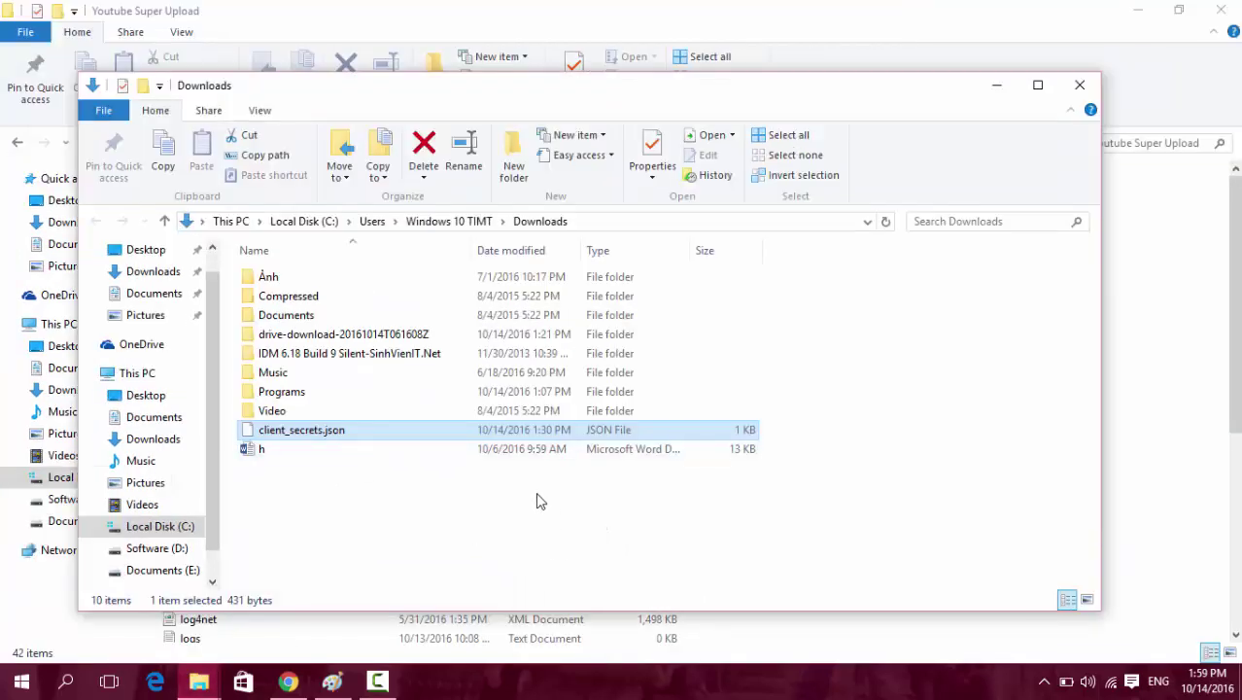
Copy client_secrets.json from Downloads and paste it into the Youtube Super Upload folder.
key(ctrl+c)
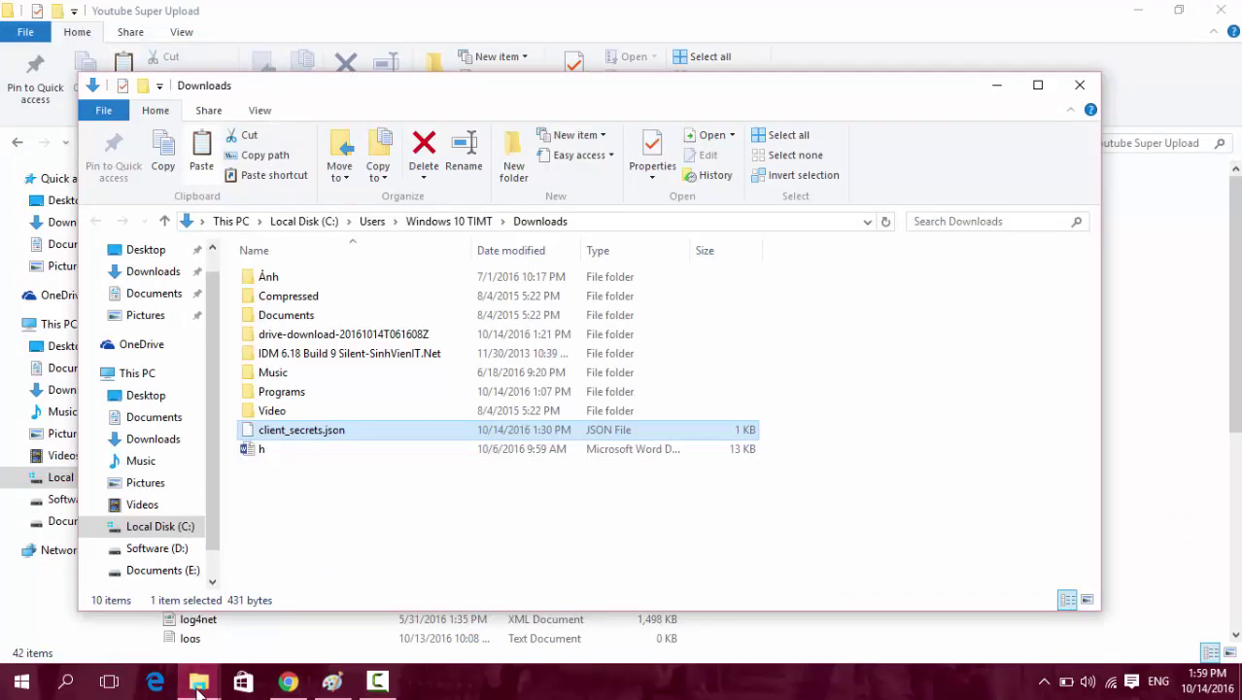
mouse_move(198, 680)
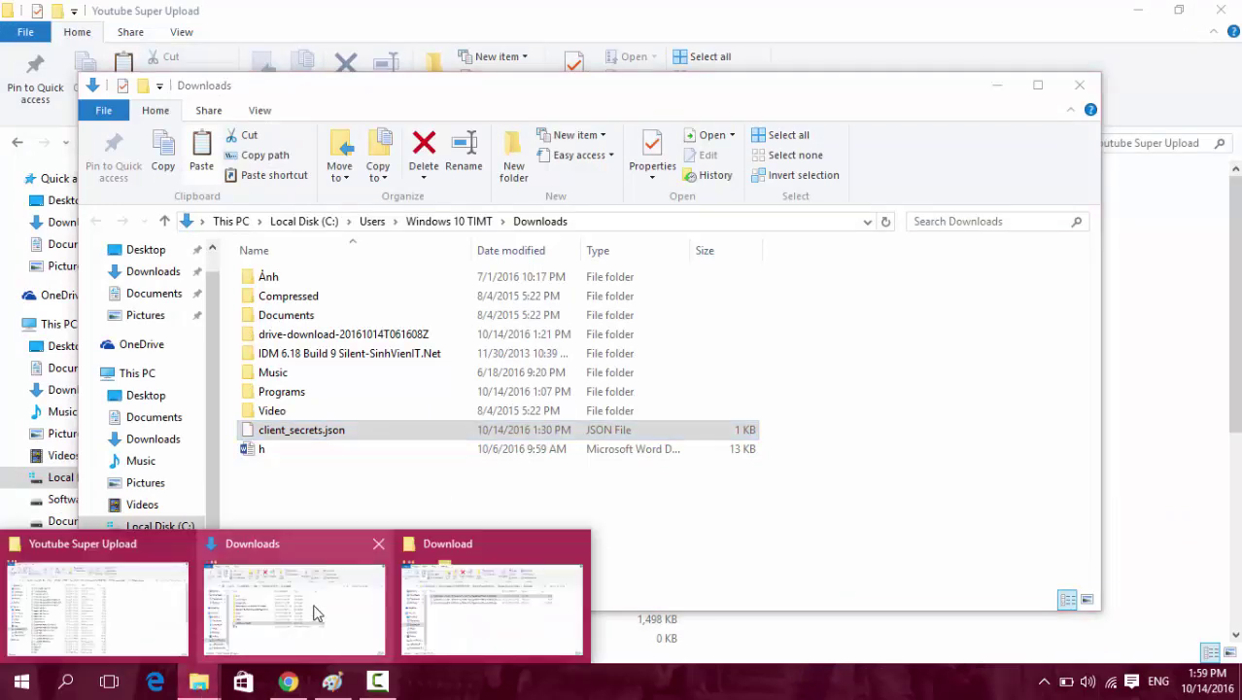
click(101, 619)
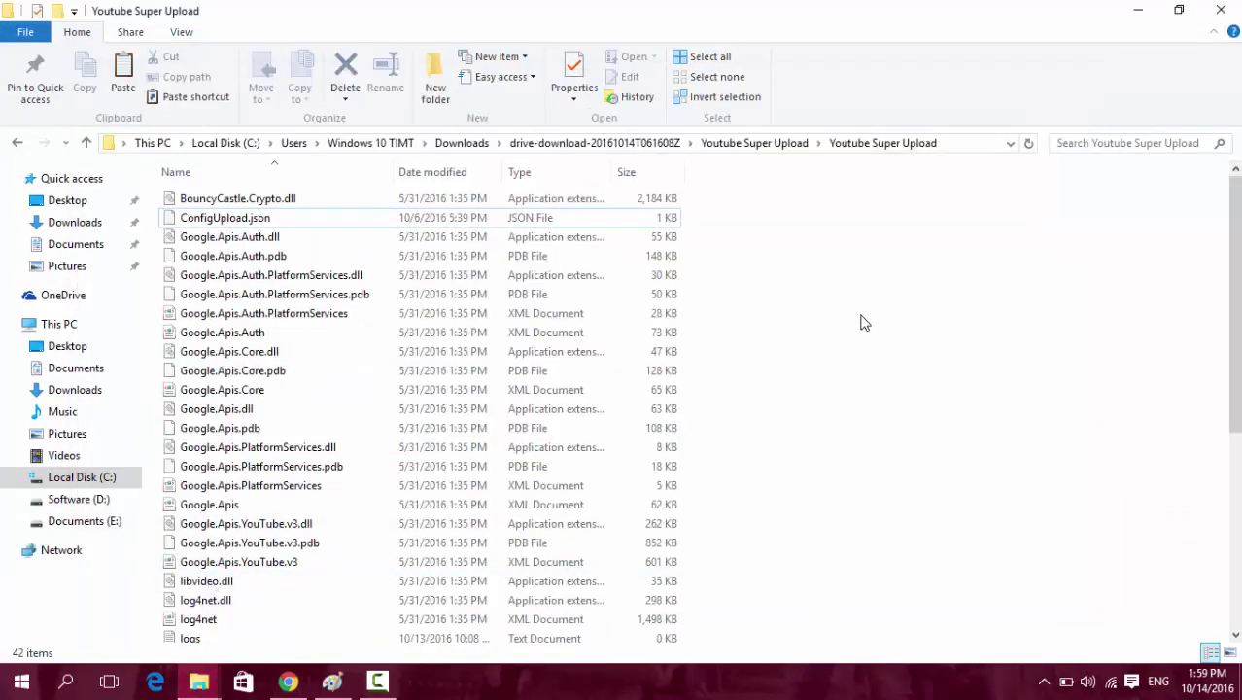
key(ctrl+v)
scroll(583, 253, up, 1)
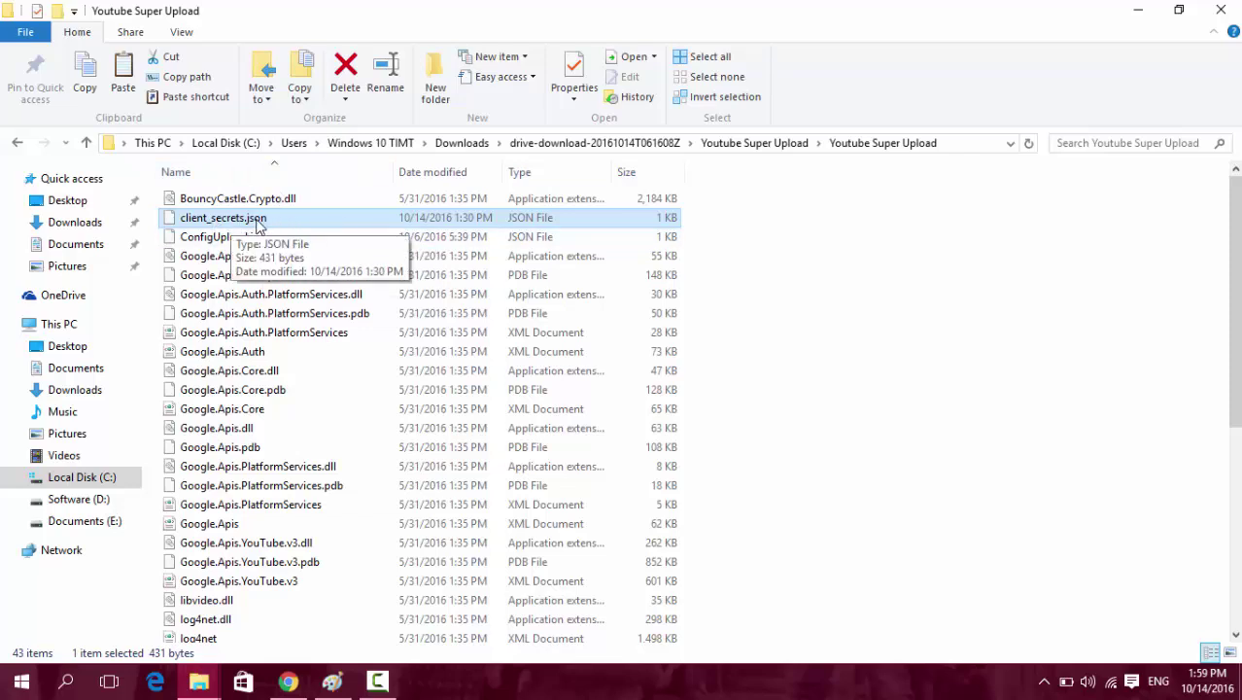
scroll(350, 311, down, 5)
scroll(348, 309, down, 2)
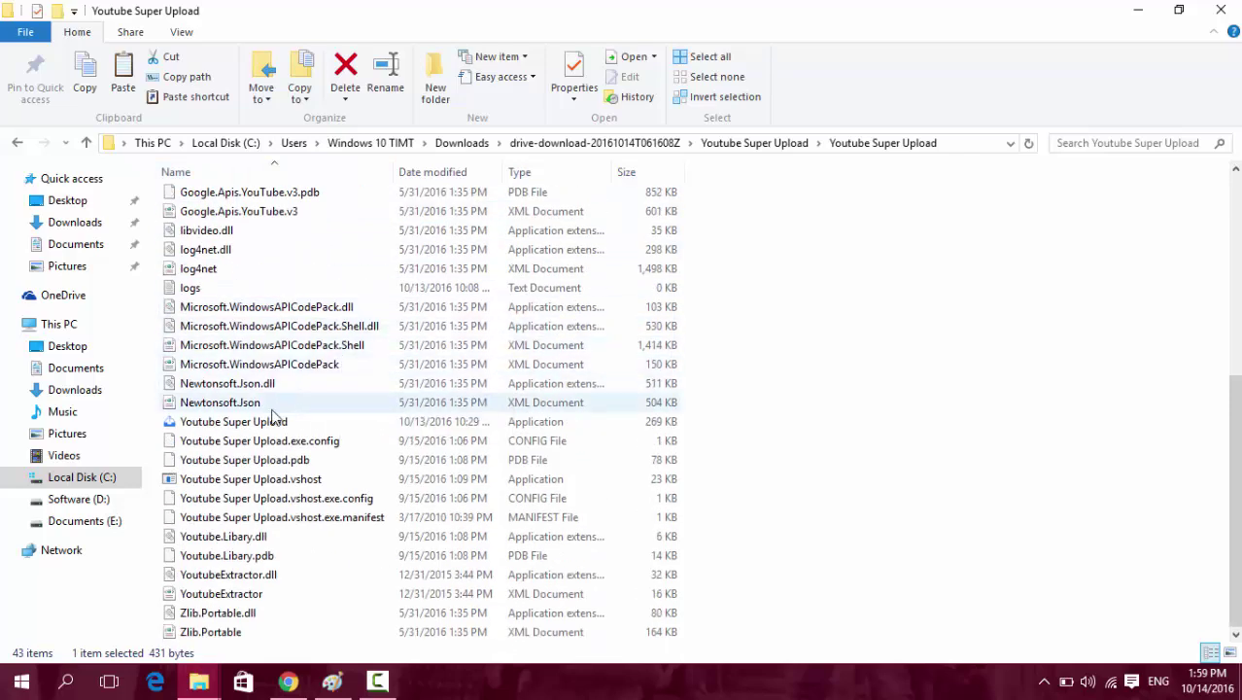
Run Youtube Super Upload.exe past the warning, log in, and grab the sign-in address before closing its tab.
double_click(230, 426)
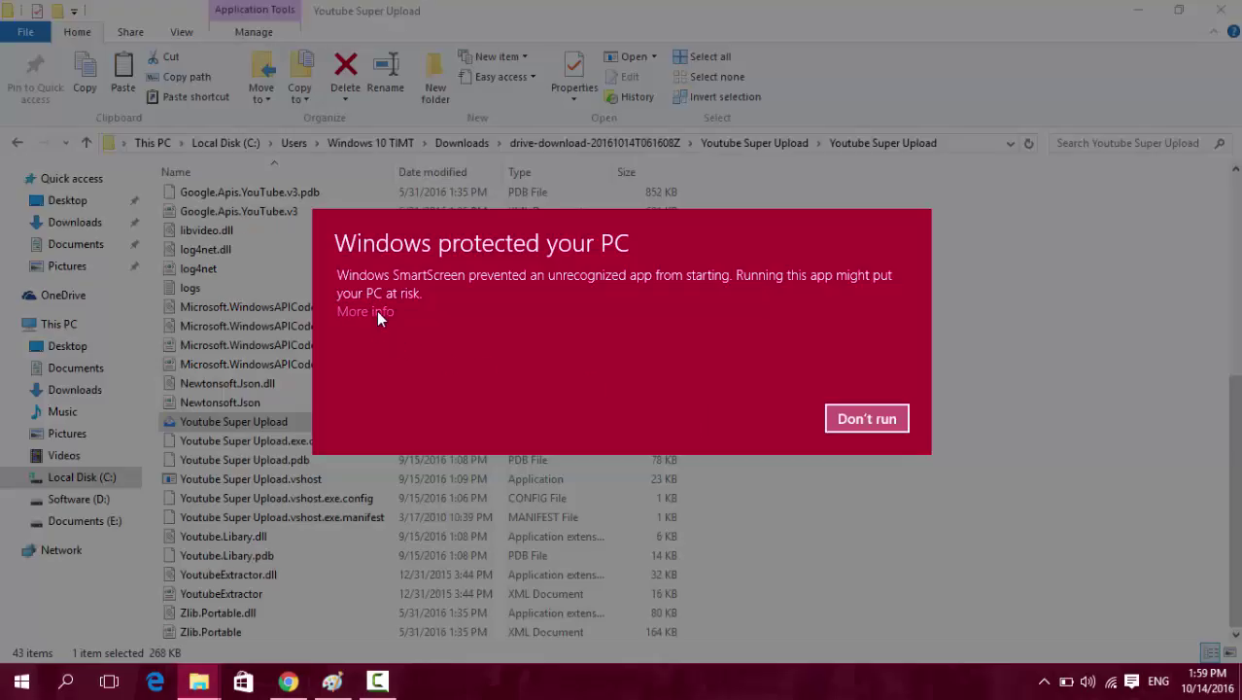
click(376, 311)
click(753, 494)
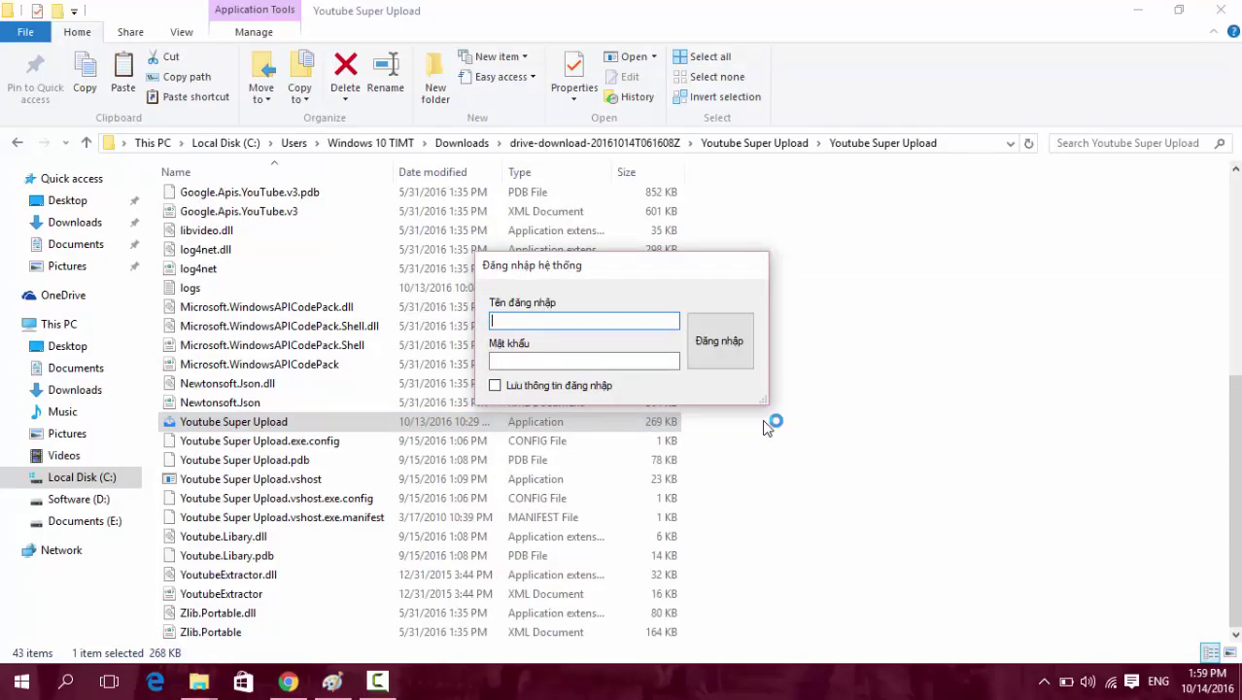
key(Tab)
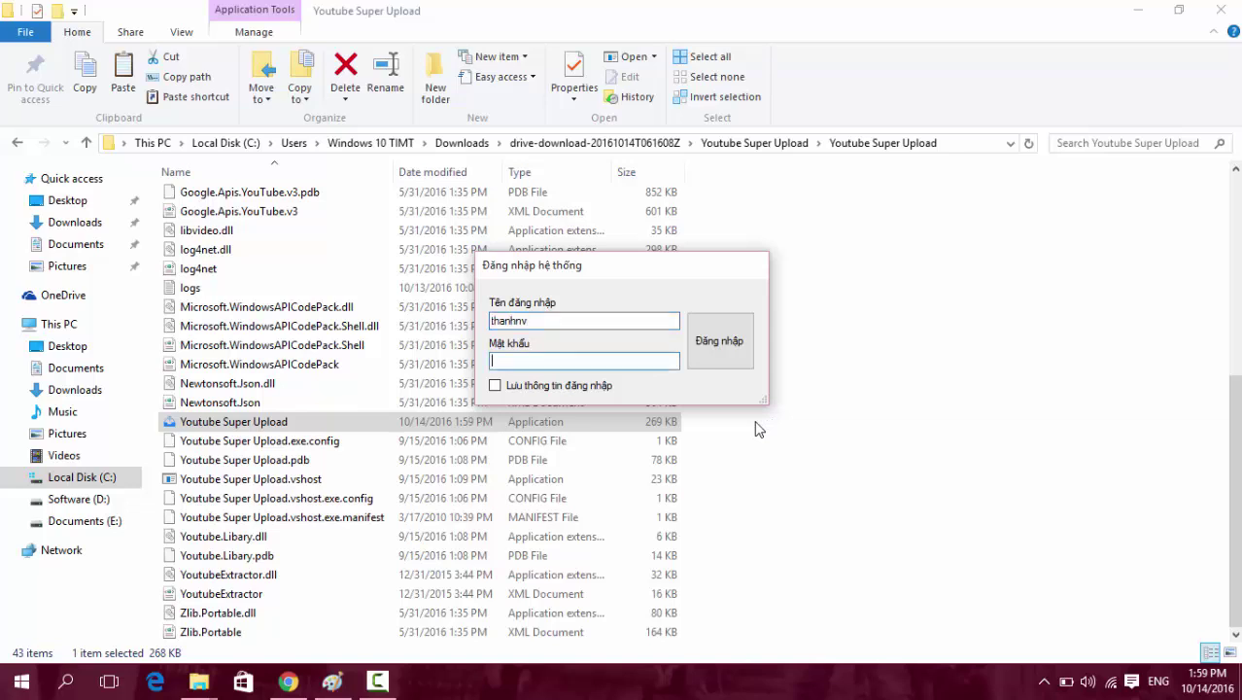
click(720, 359)
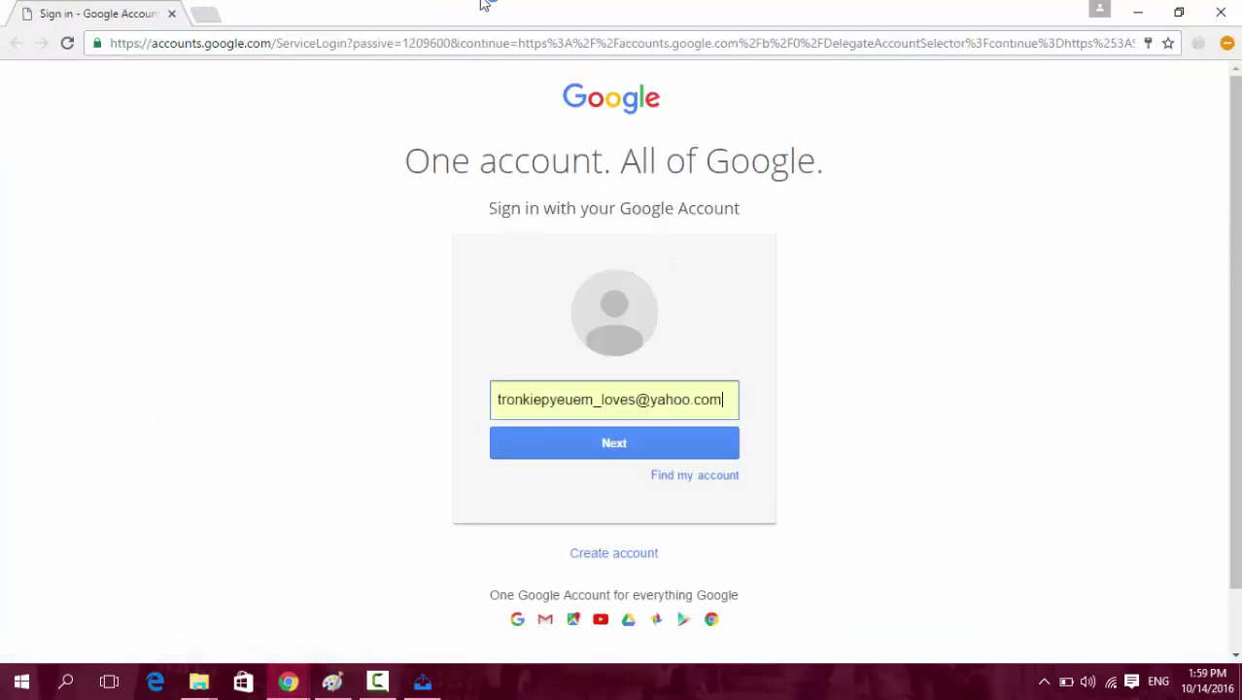
click(482, 44)
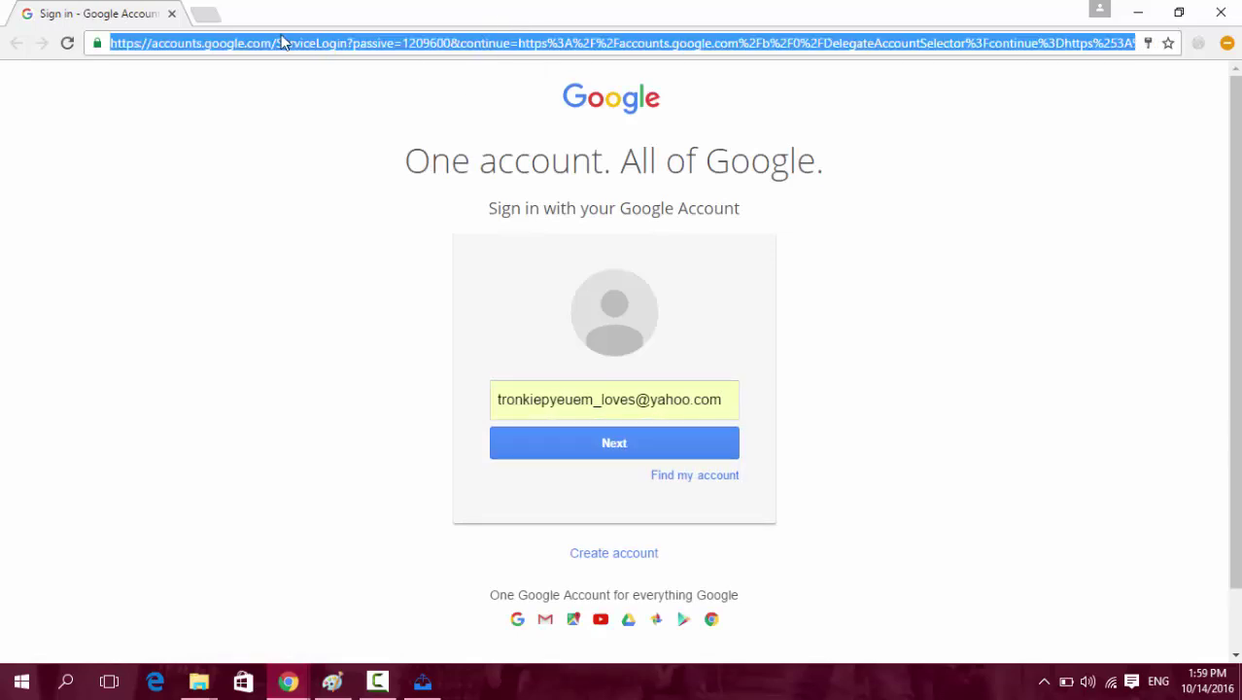
click(172, 14)
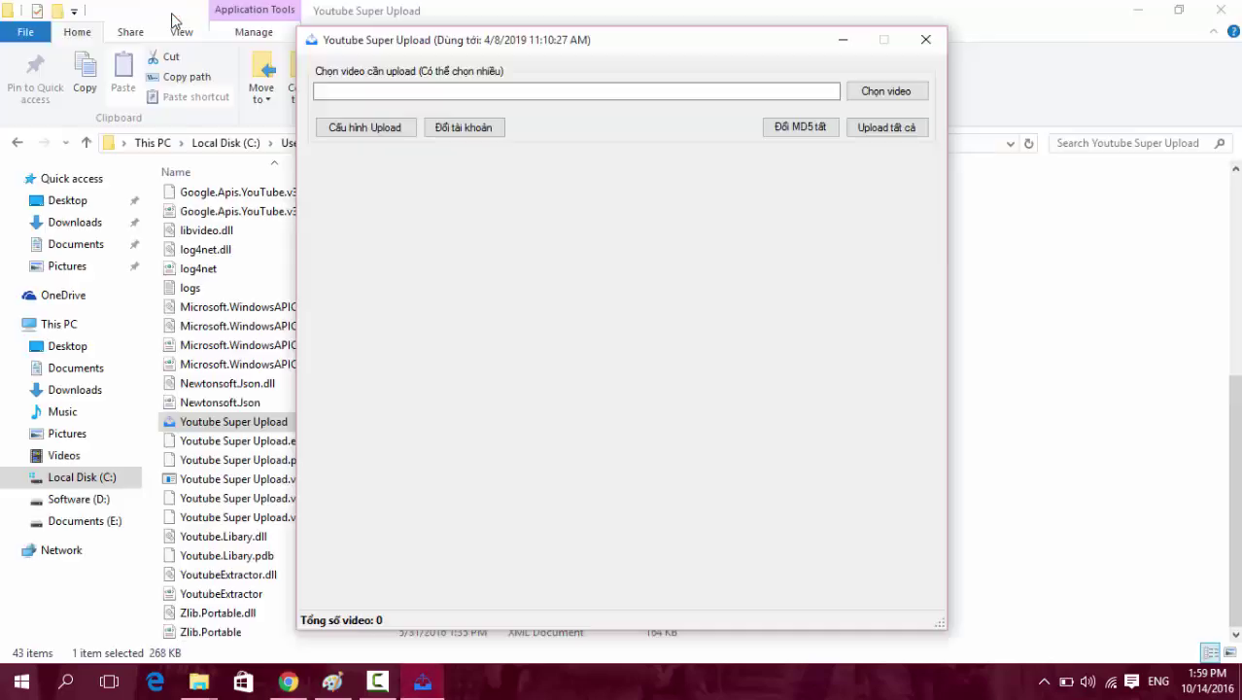
Load the copied sign-in address in a new incognito tab and enter the account password.
click(309, 682)
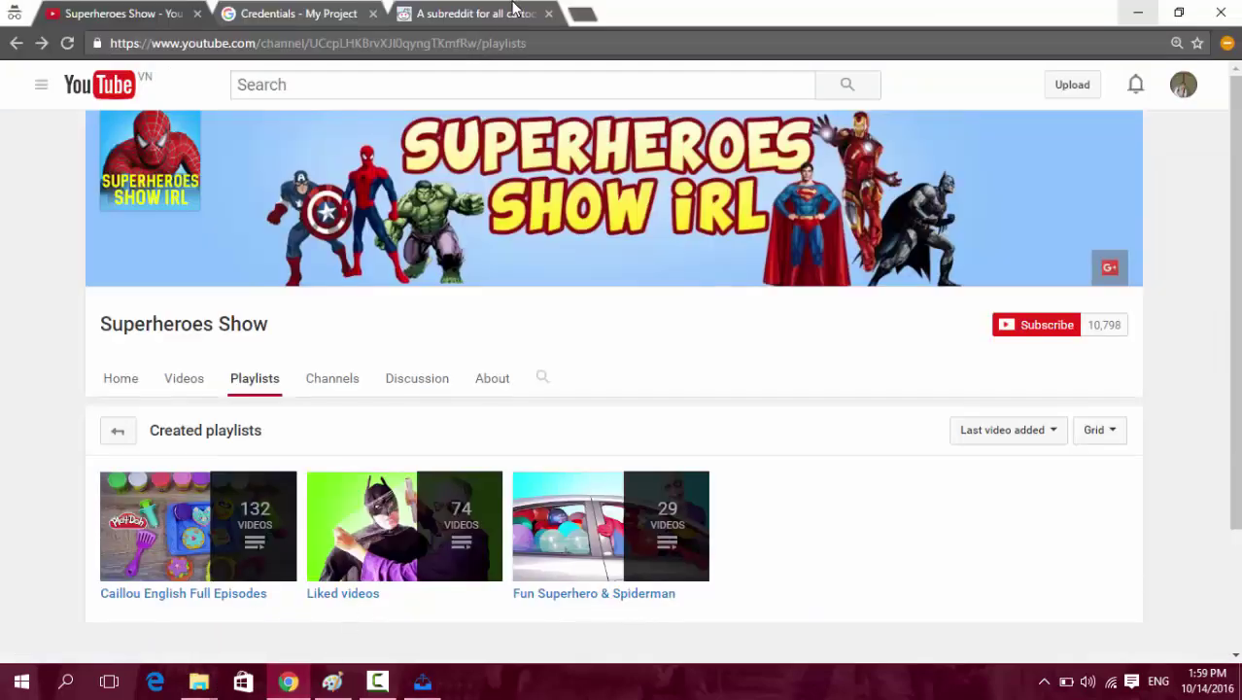
click(581, 14)
key(ctrl+v)
key(Return)
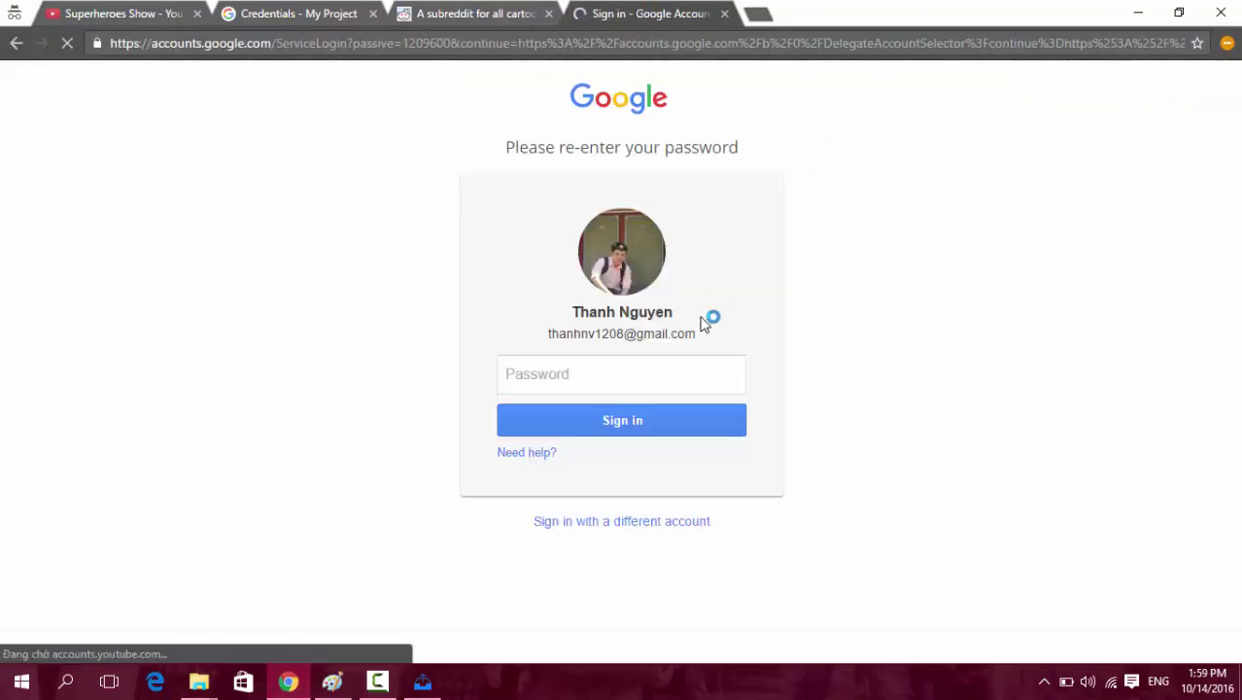
click(657, 375)
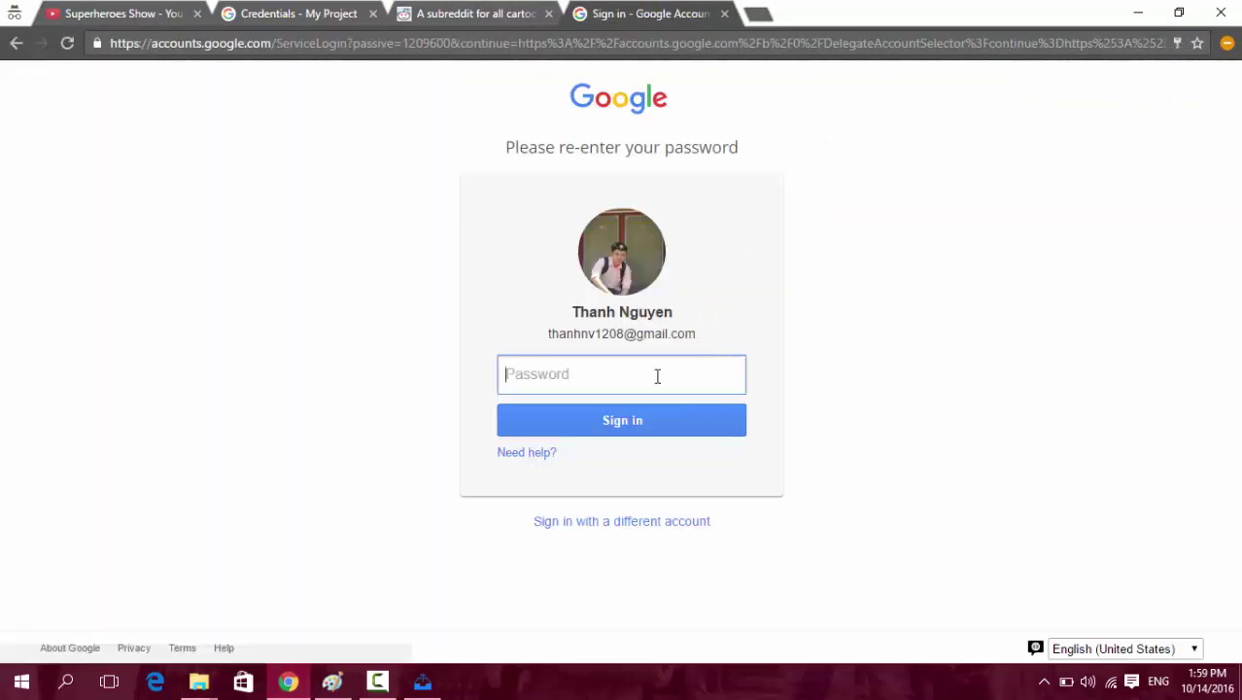
text(•)
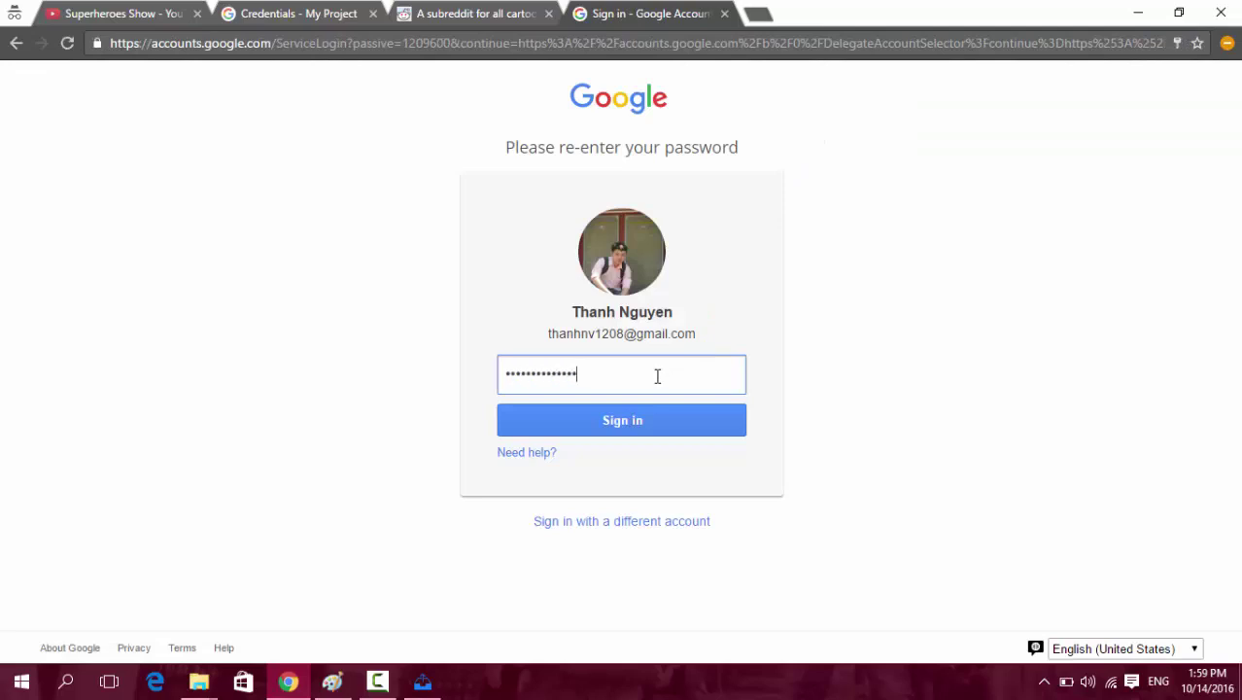
key(Return)
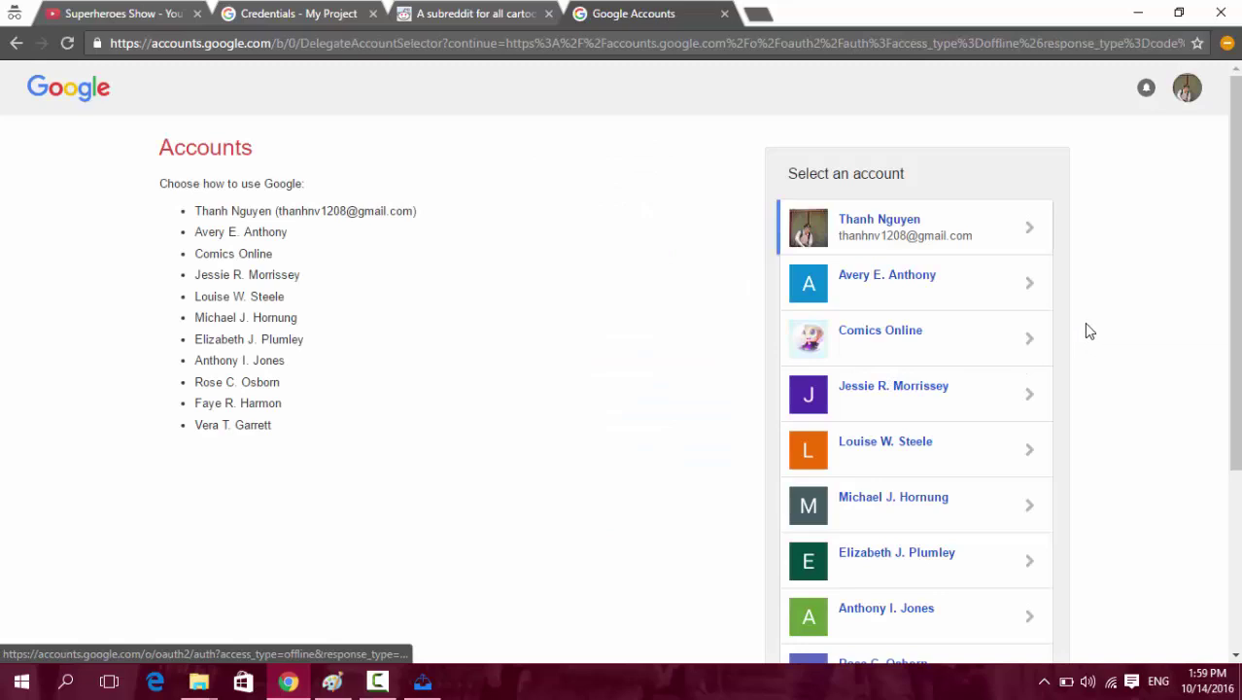
Choose the channel account, allow Tools Youtube to manage YouTube videos, and close the verification tab.
click(916, 292)
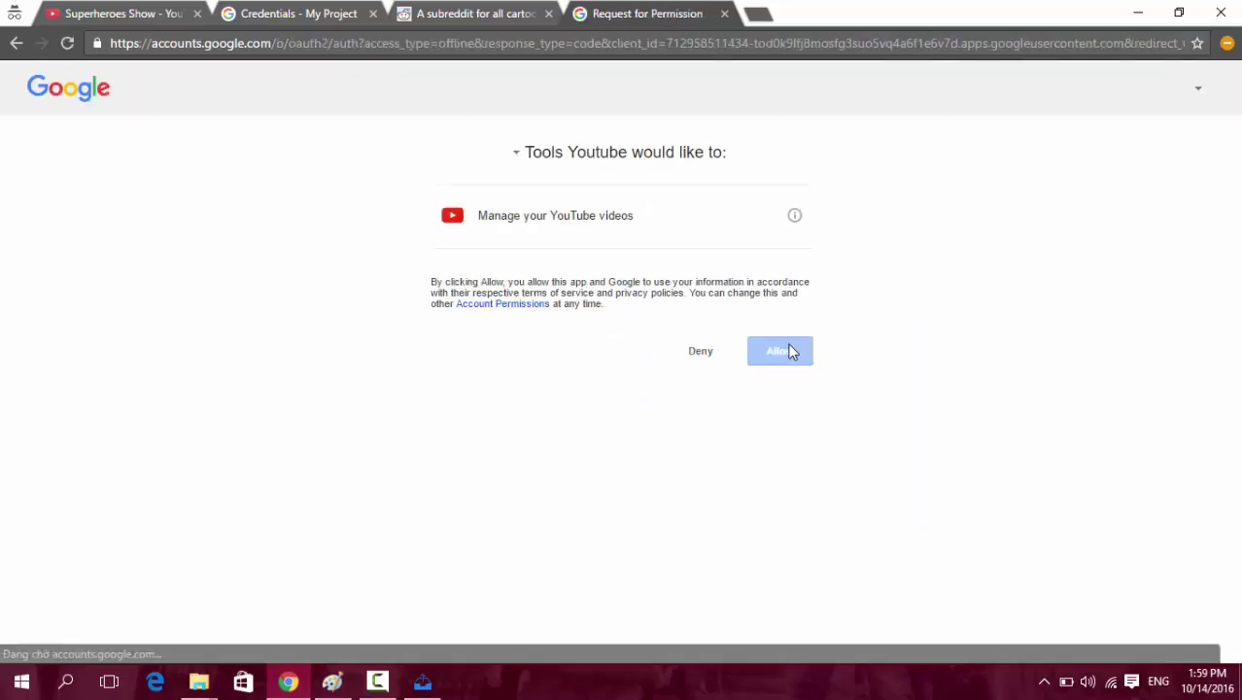
click(793, 355)
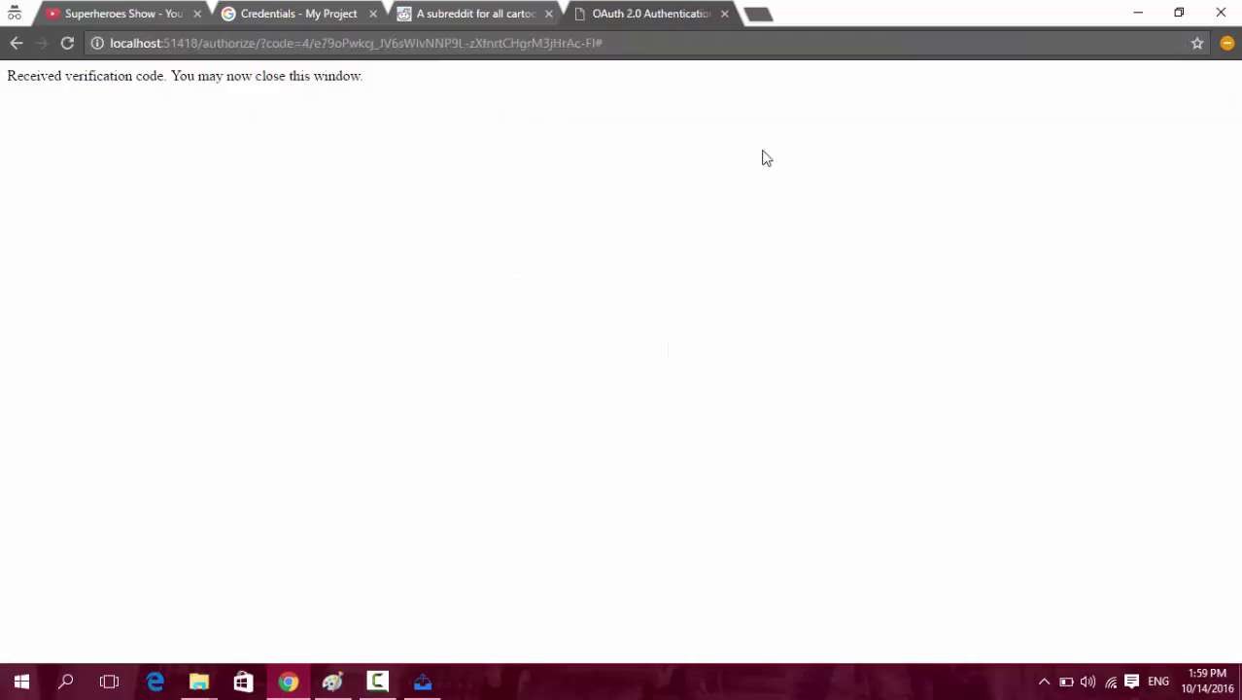
click(724, 13)
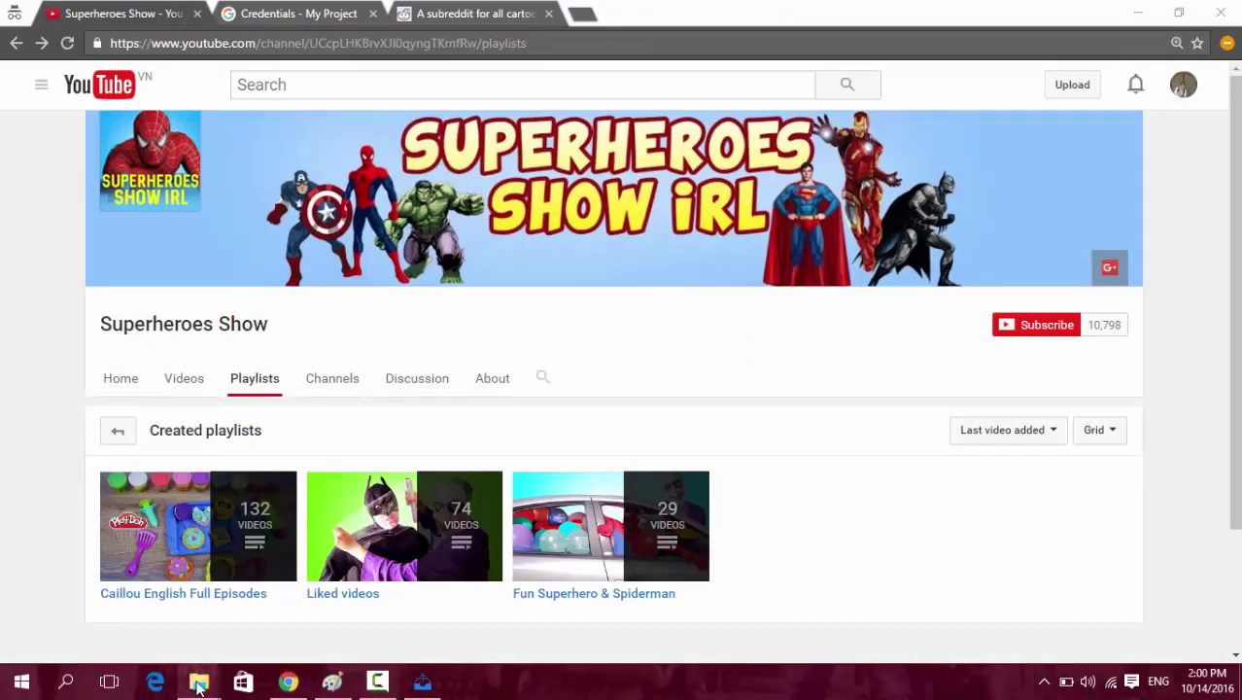
Widen the Name column to show the new TokenResponse-user file beside client_secrets.json, then return to the uploader.
mouse_move(198, 682)
click(111, 583)
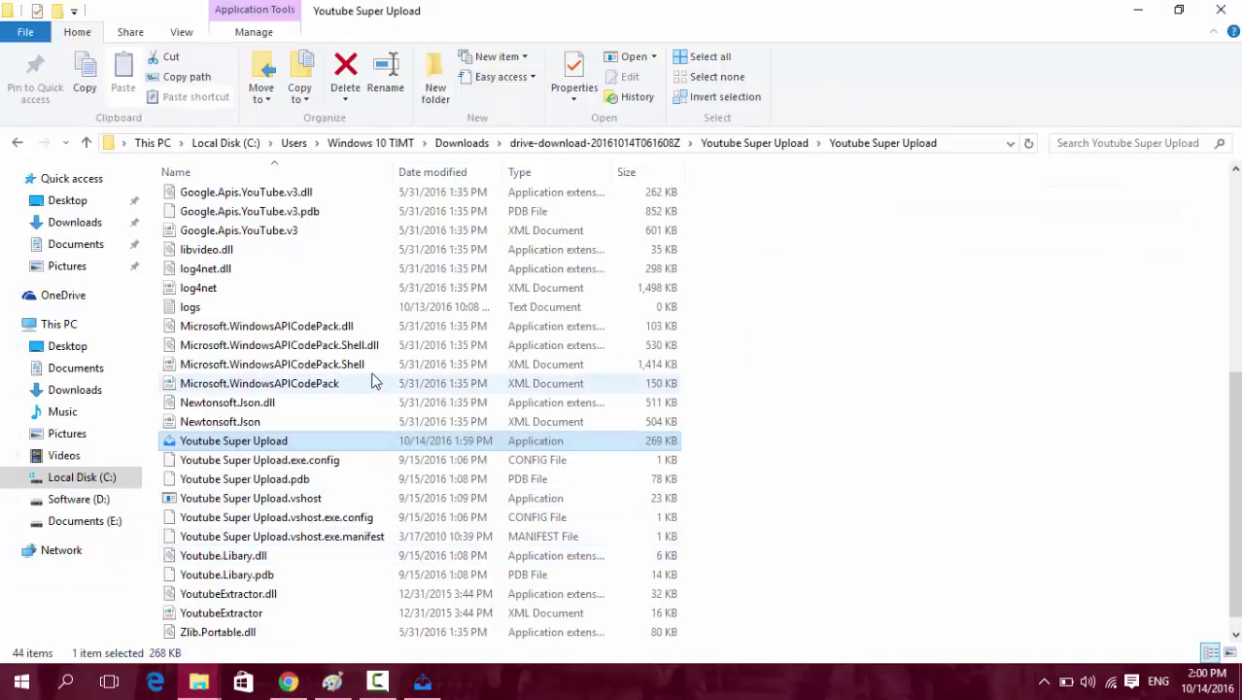
scroll(352, 422, up, 5)
scroll(352, 422, up, 1)
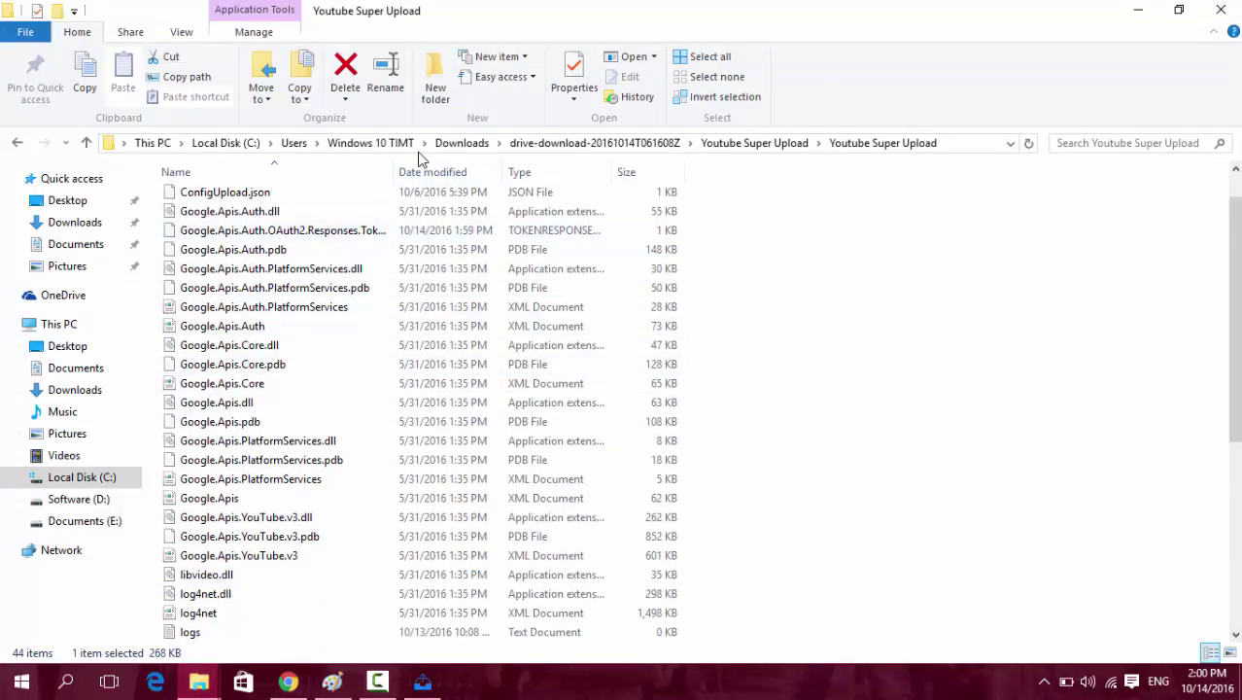
double_click(392, 170)
click(480, 231)
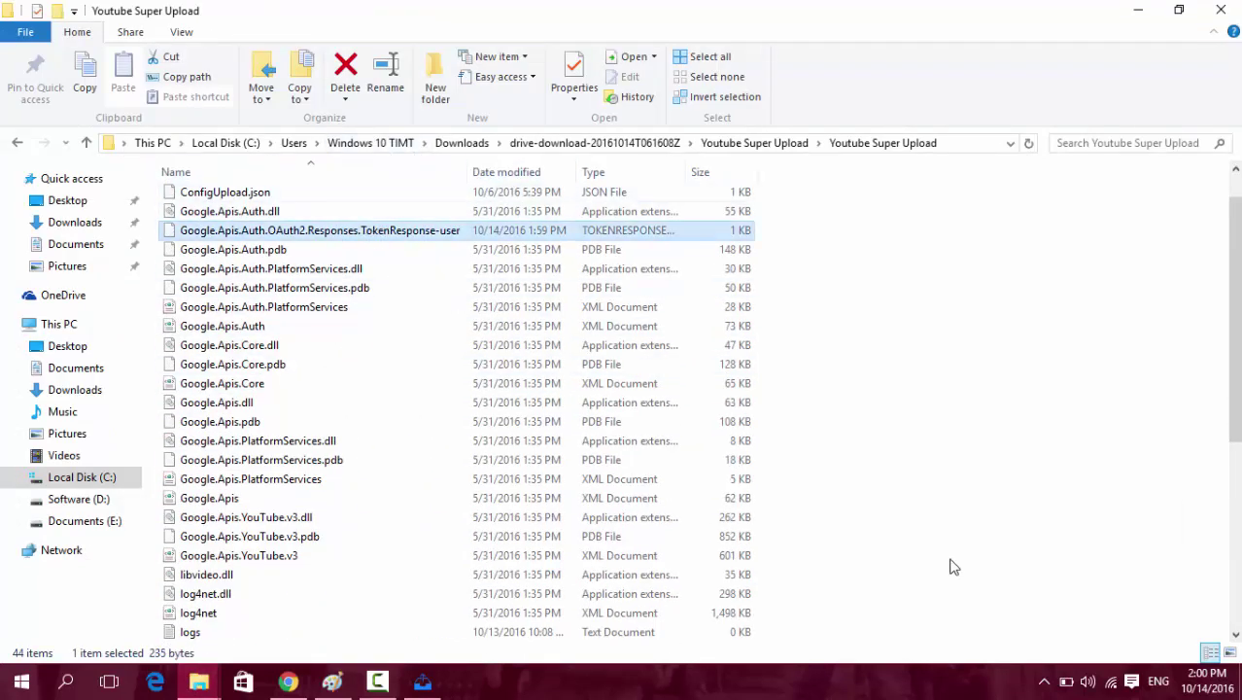
scroll(951, 567, up, 1)
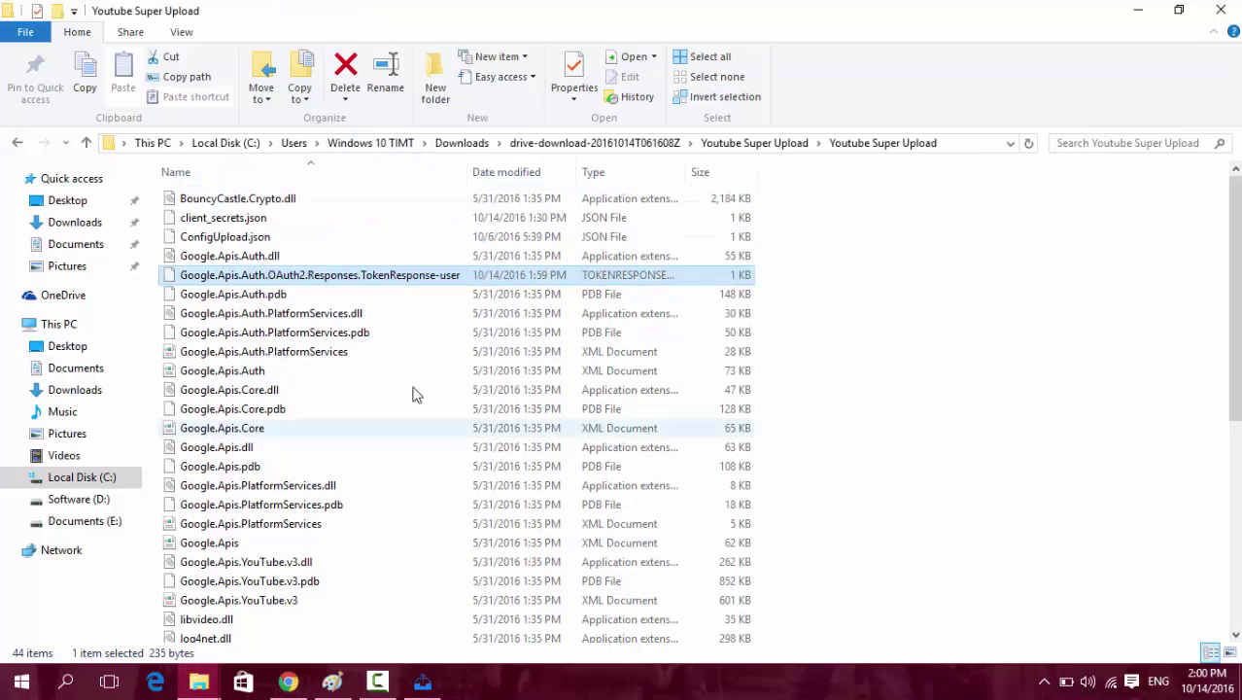
ctrl+click(226, 218)
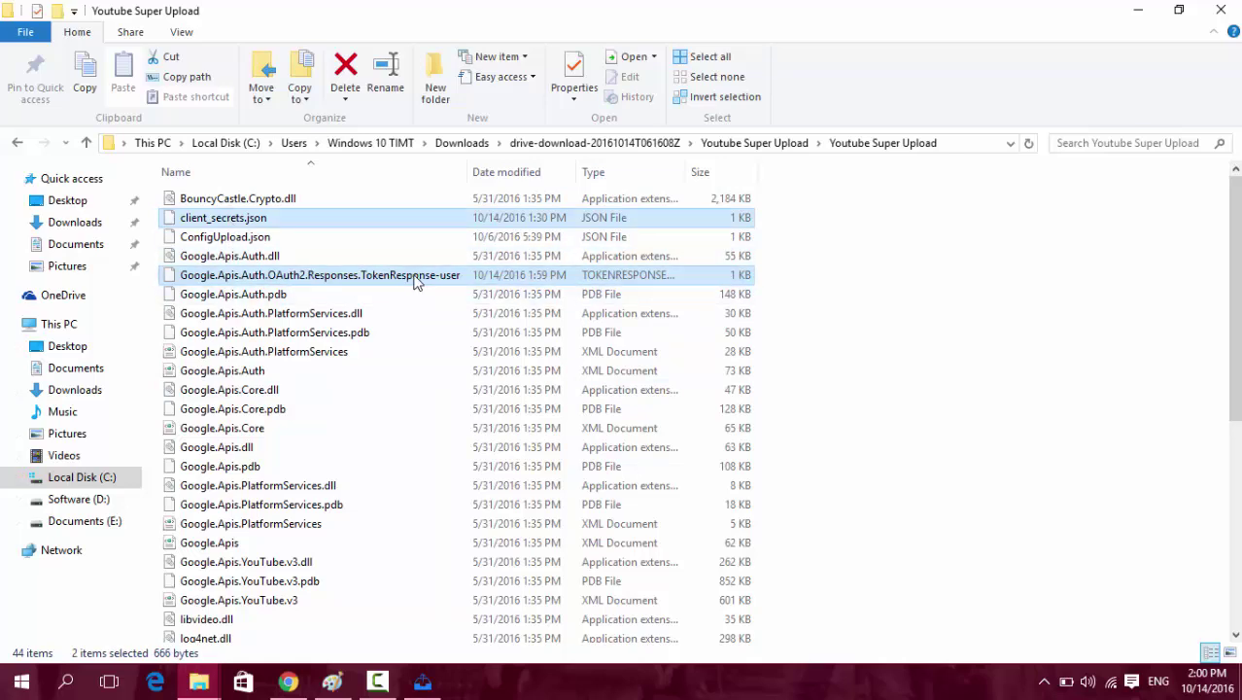
click(311, 295)
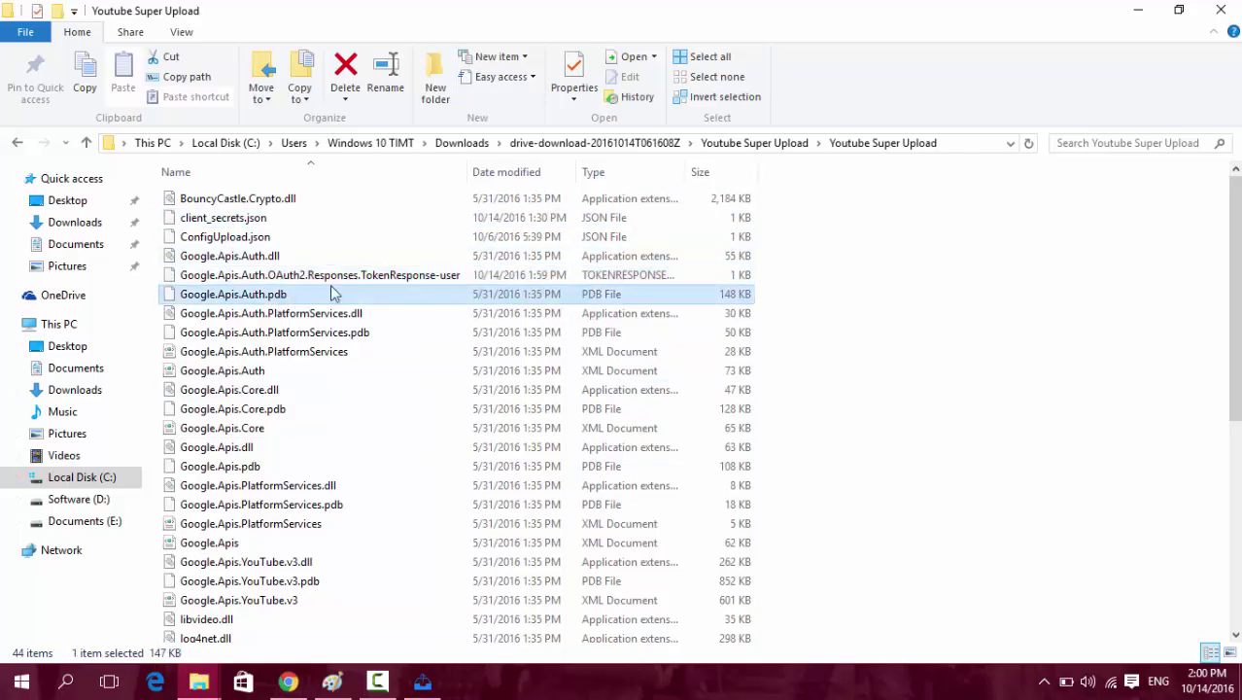
click(427, 684)
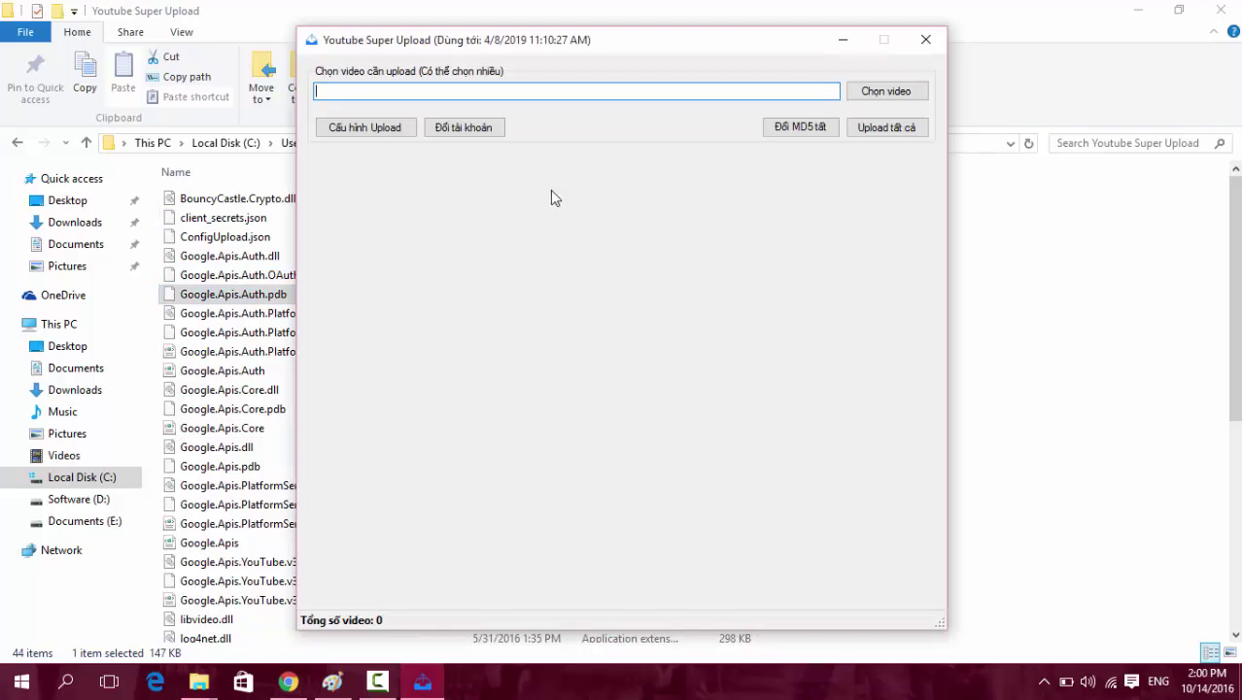
Base the upload configuration on the downloader's JSON file and save the settings.
click(361, 129)
click(345, 189)
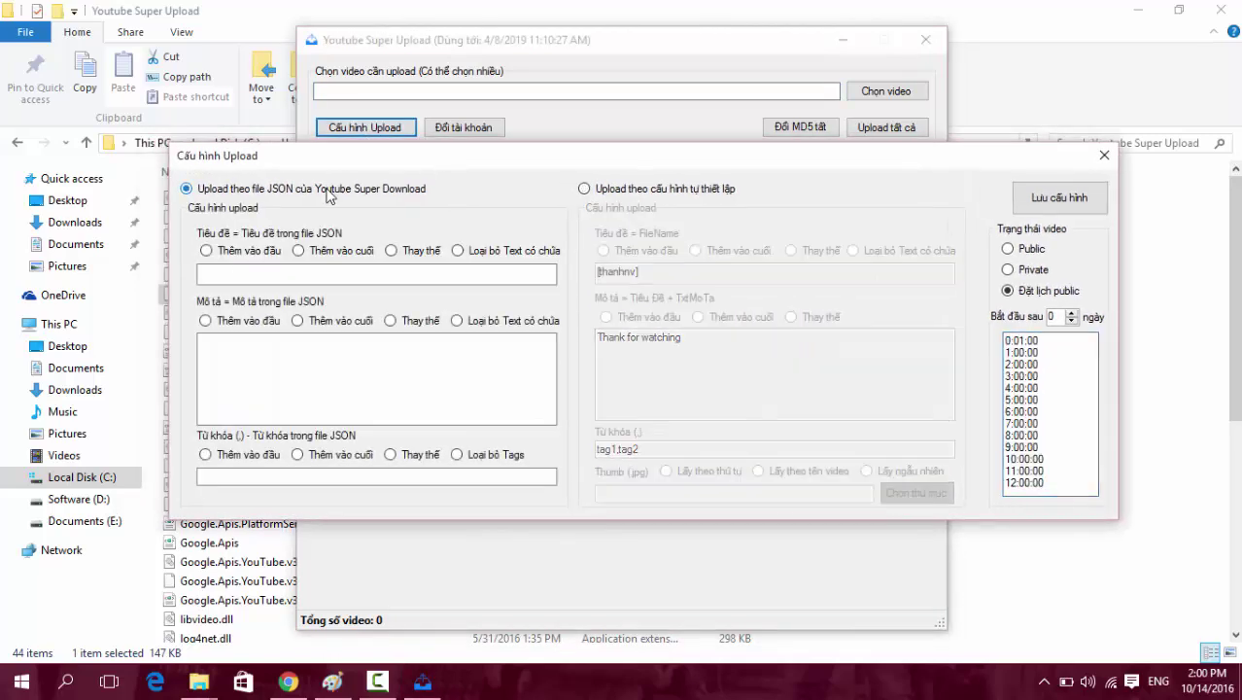
click(619, 191)
click(278, 190)
click(1026, 203)
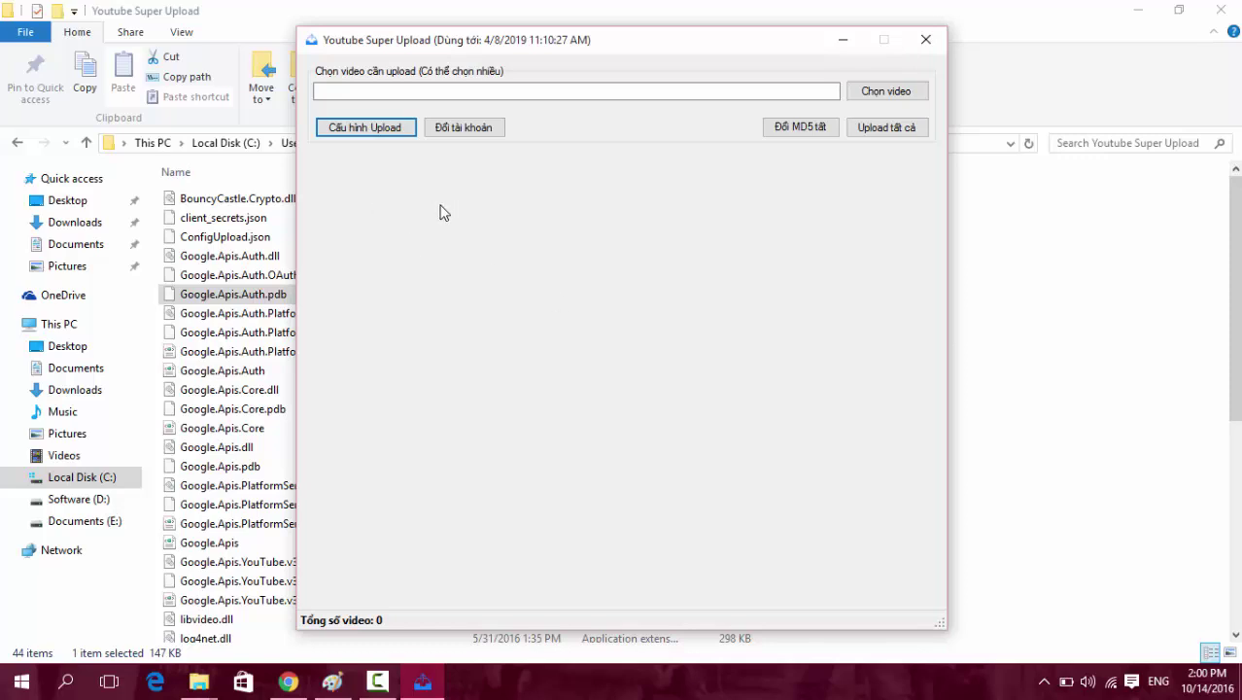
Set Tiêu đề to Thêm vào đầu with '[Super Kids]' as the title prefix.
click(373, 134)
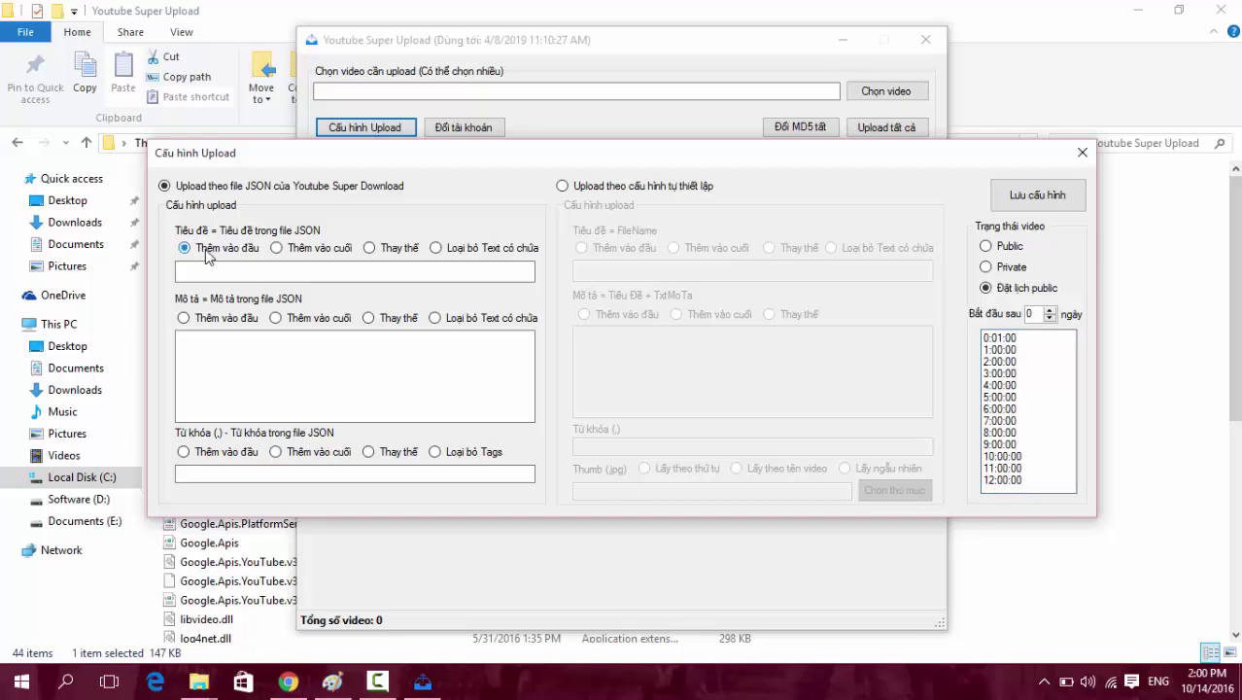
click(218, 253)
click(221, 270)
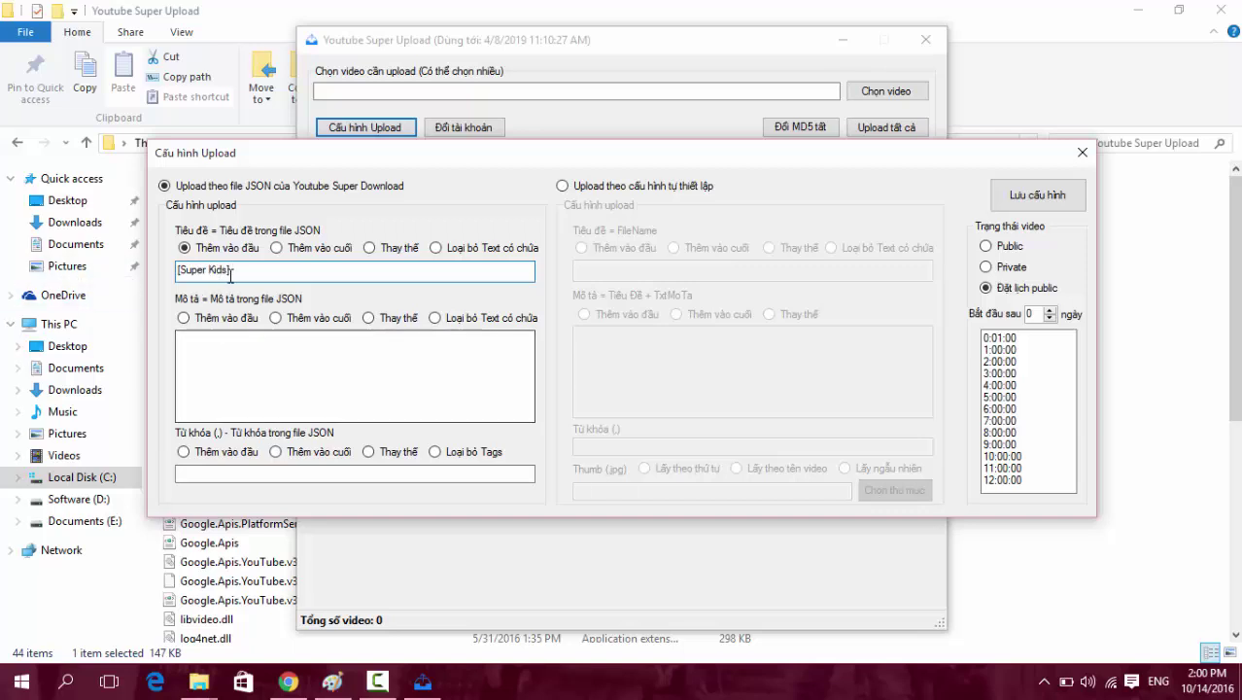
drag(268, 271, 114, 273)
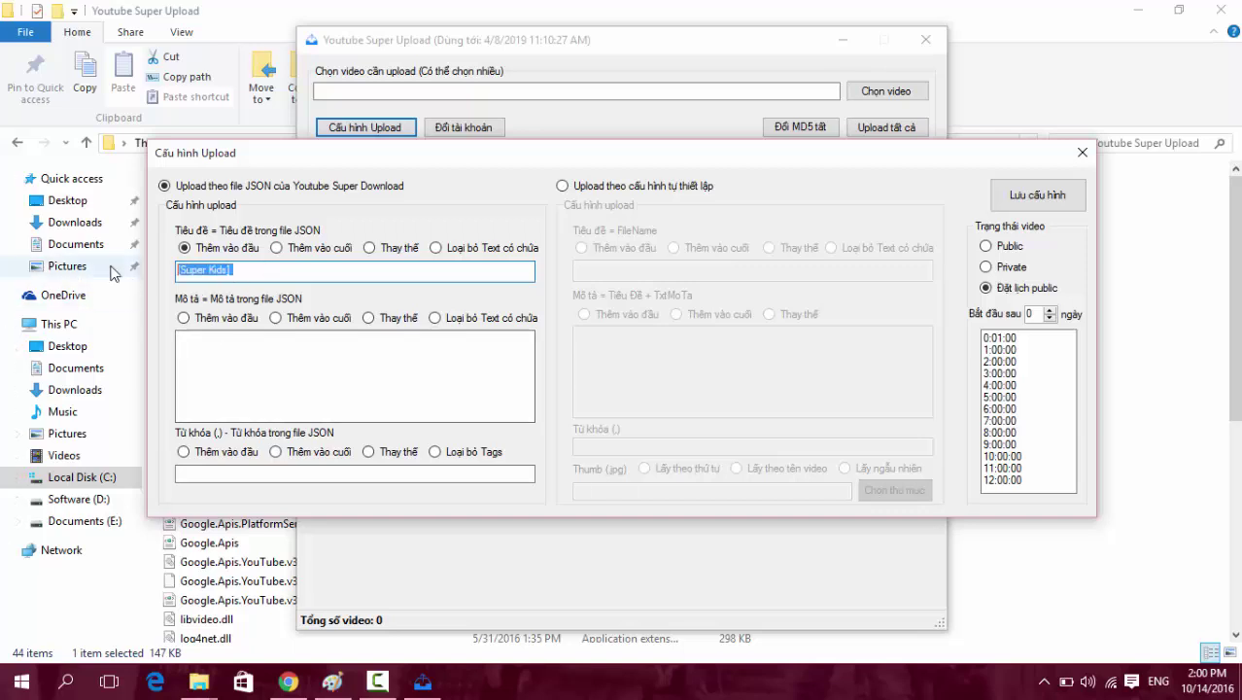
click(265, 273)
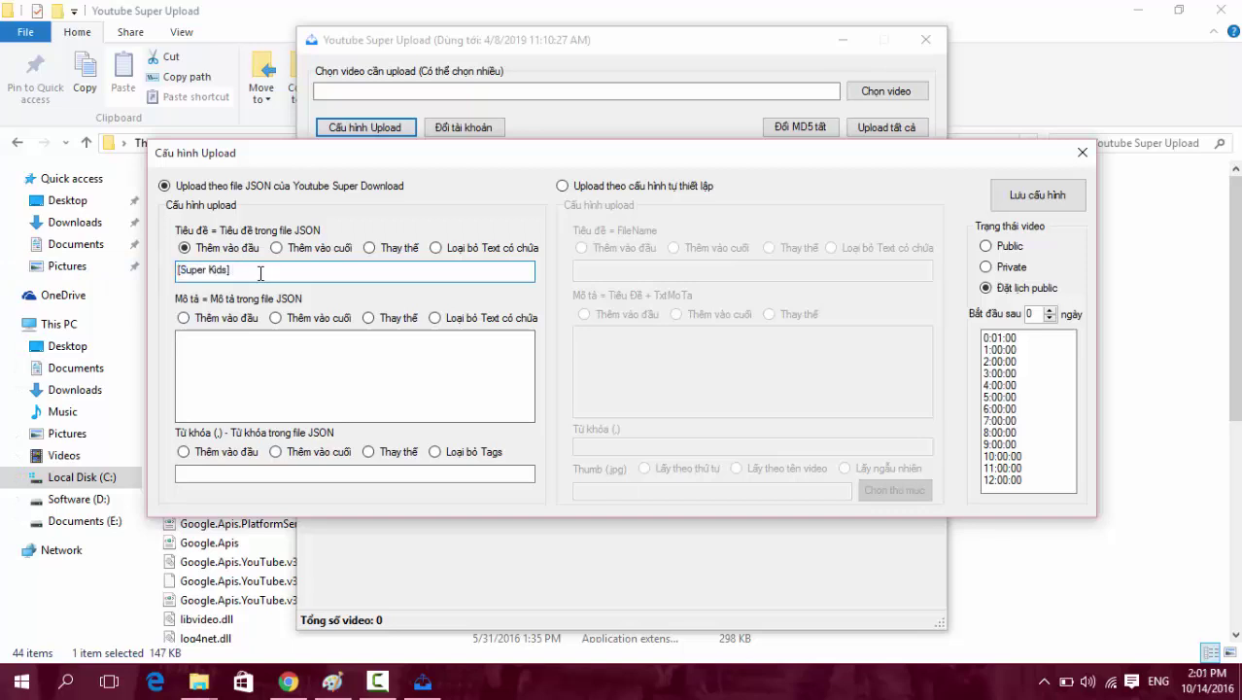
click(264, 38)
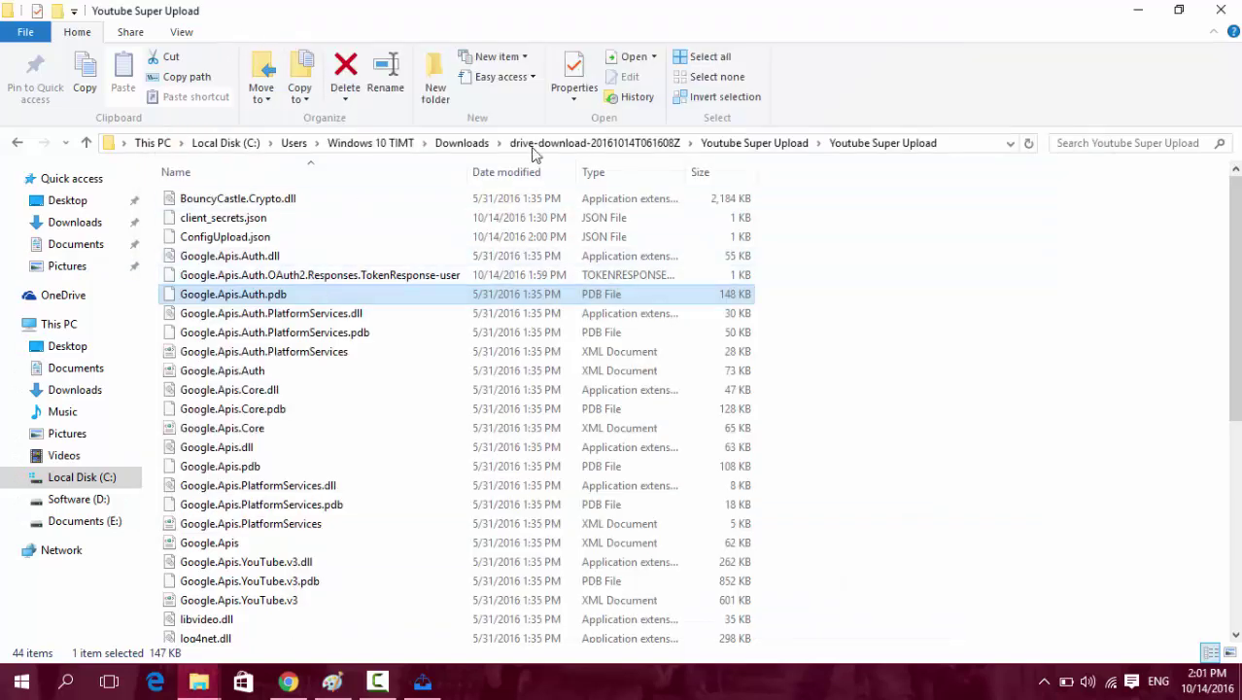
Browse from drive-download into Youtube Super Download > Download and widen the Name column.
click(717, 142)
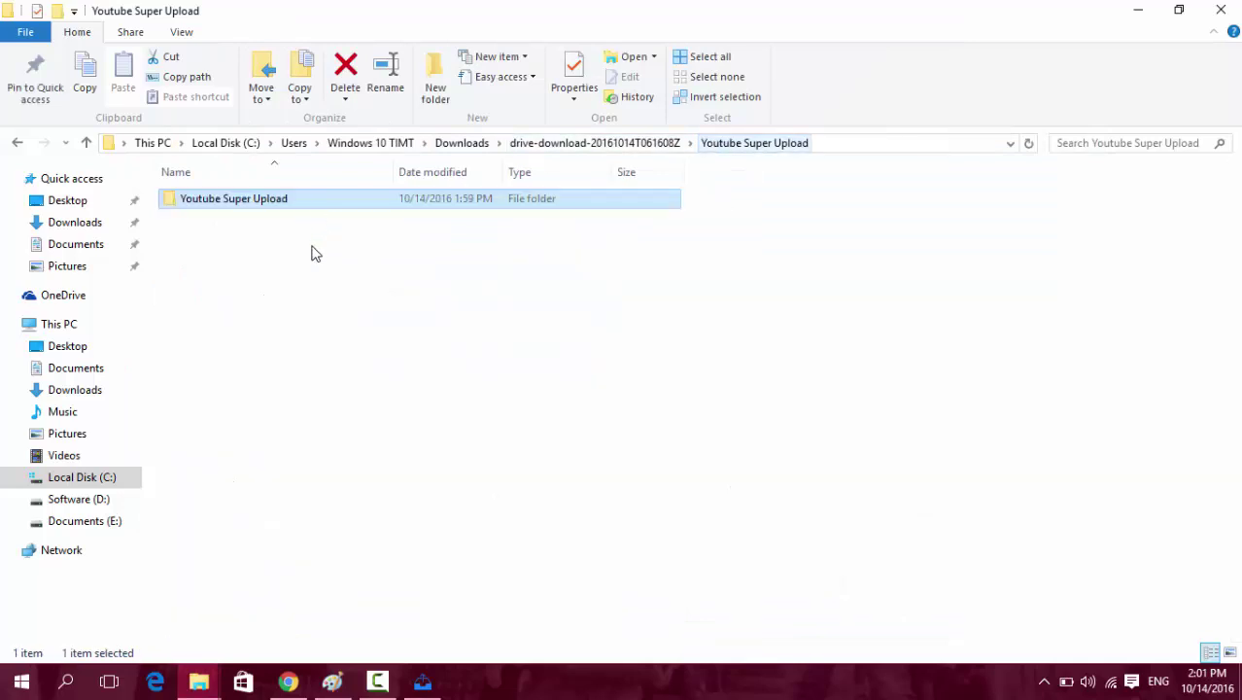
click(637, 146)
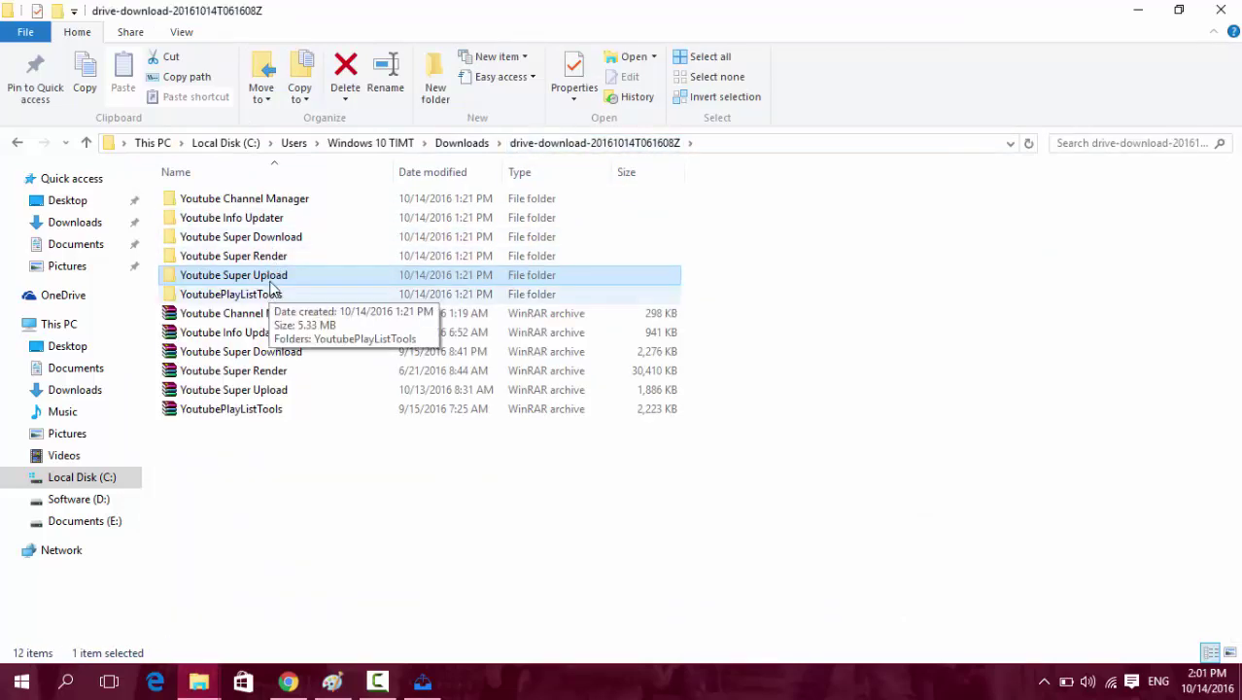
double_click(257, 237)
double_click(215, 200)
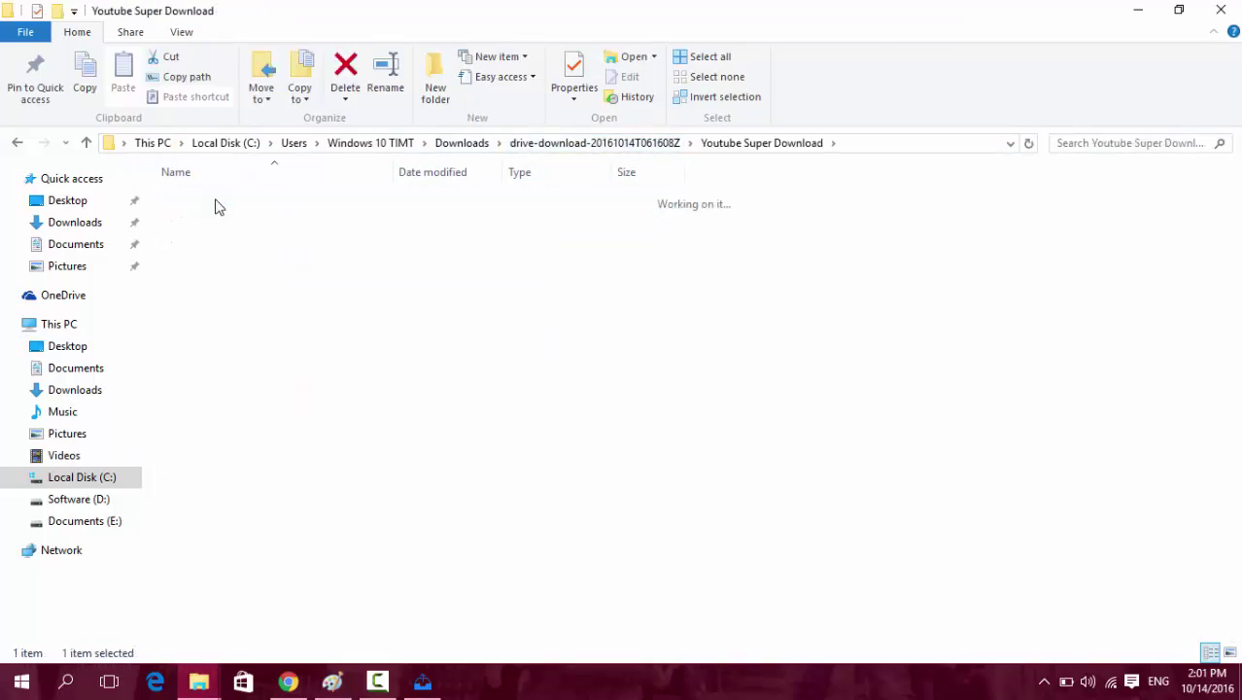
double_click(208, 199)
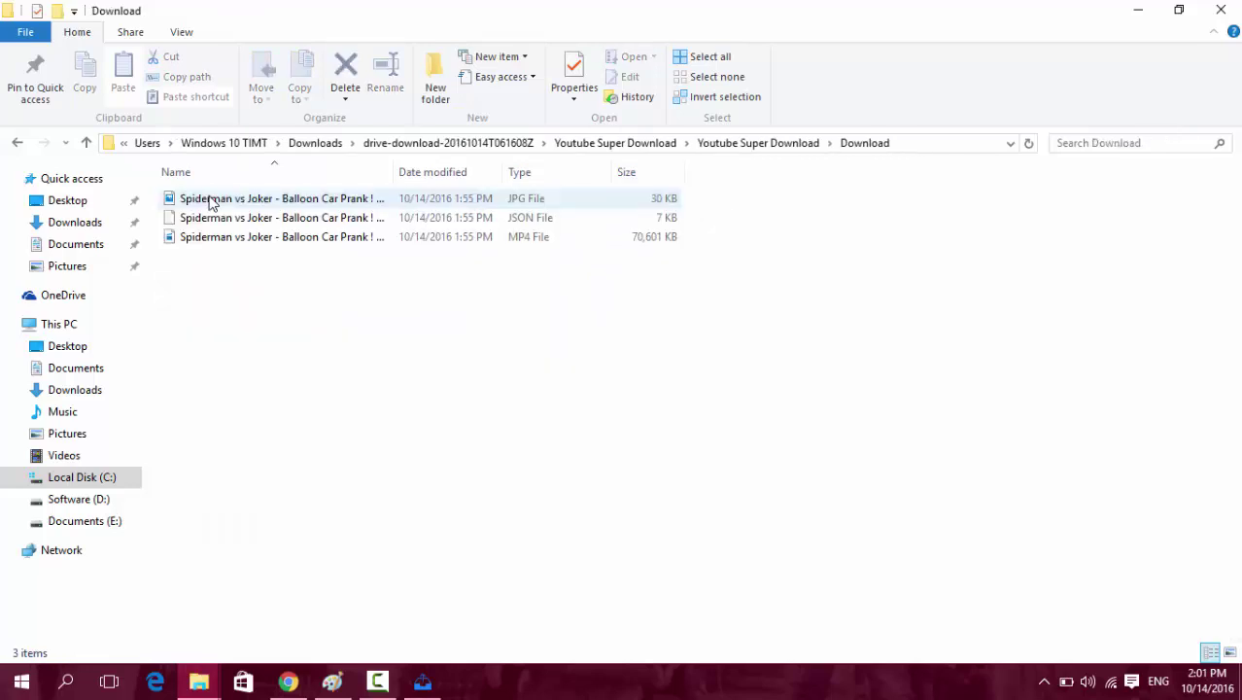
double_click(393, 172)
click(397, 219)
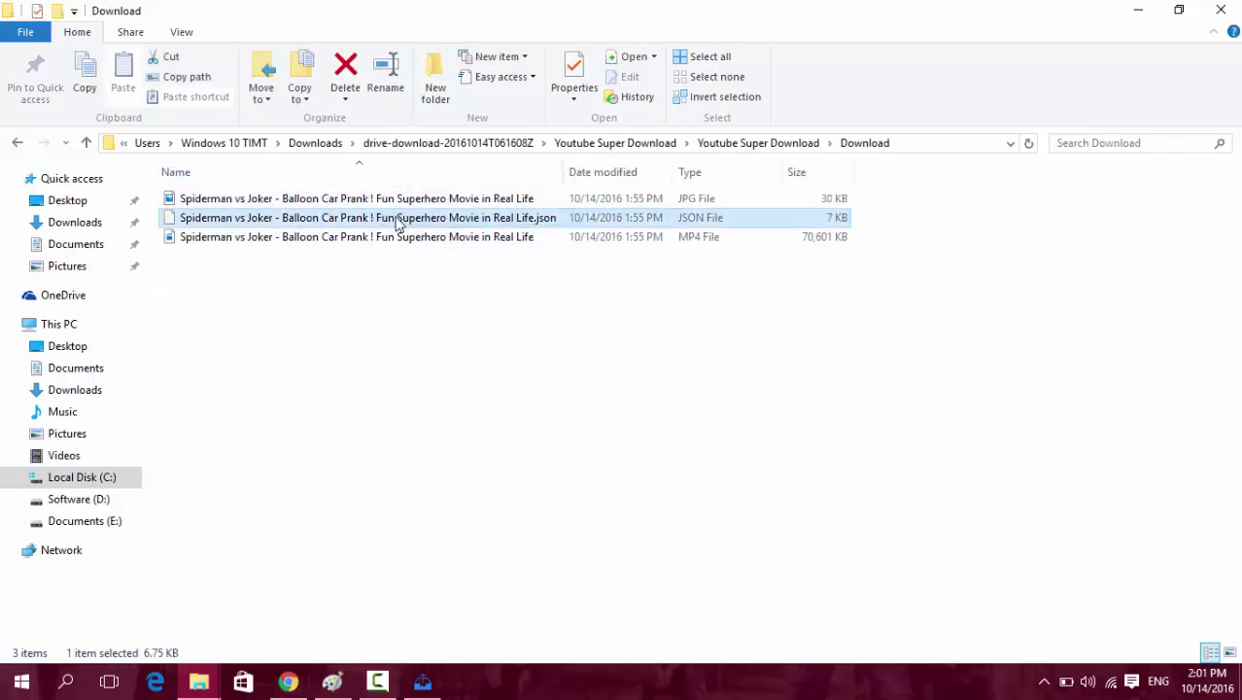
click(402, 321)
click(416, 684)
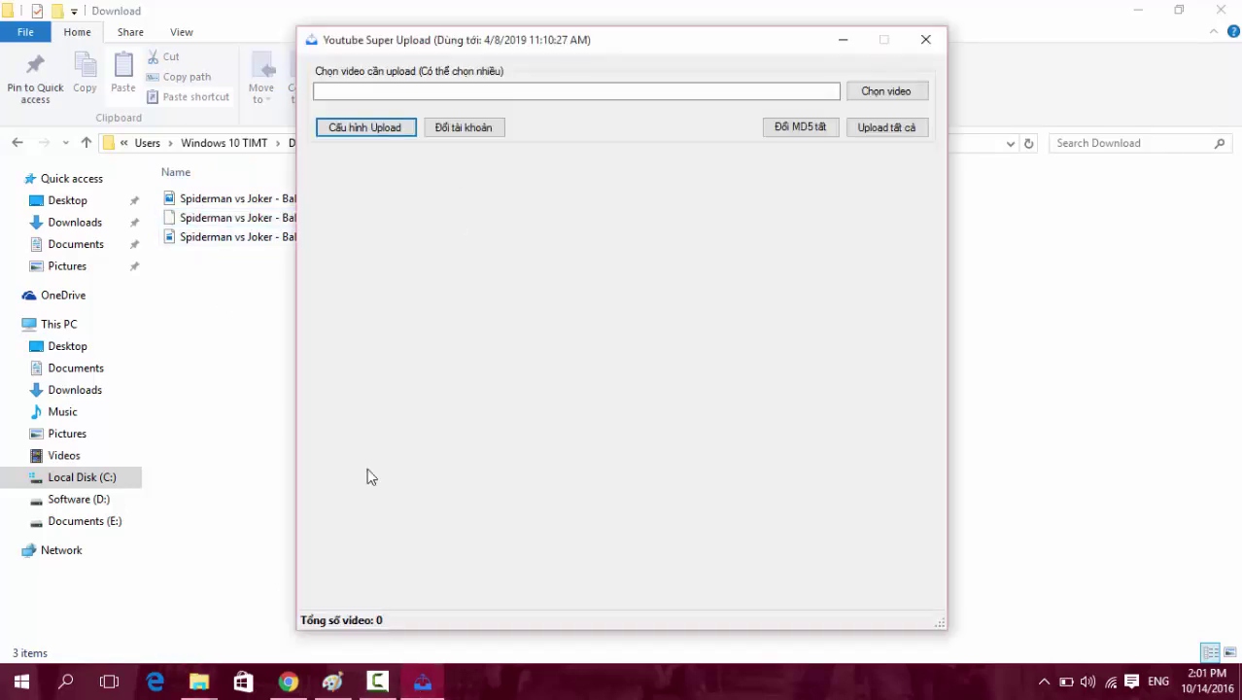
Return to the upload settings dialog and undo the title edit to keep '[Super Kids]'.
click(420, 683)
key(alt+Tab)
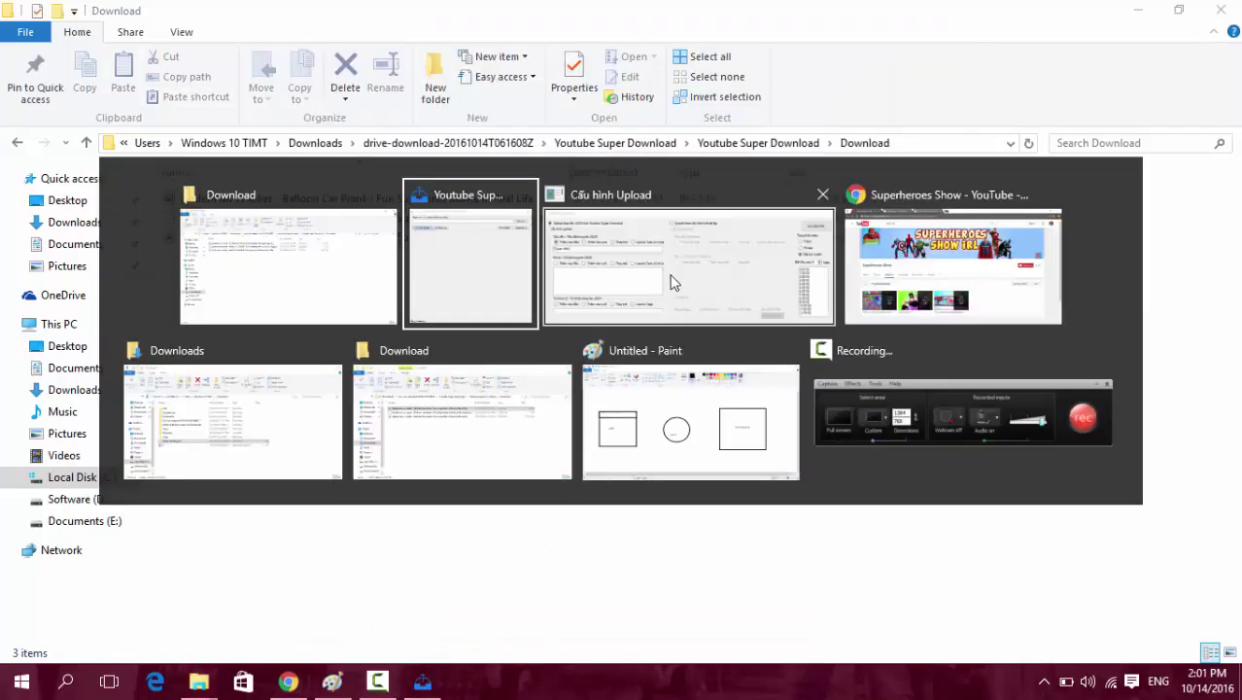
click(669, 282)
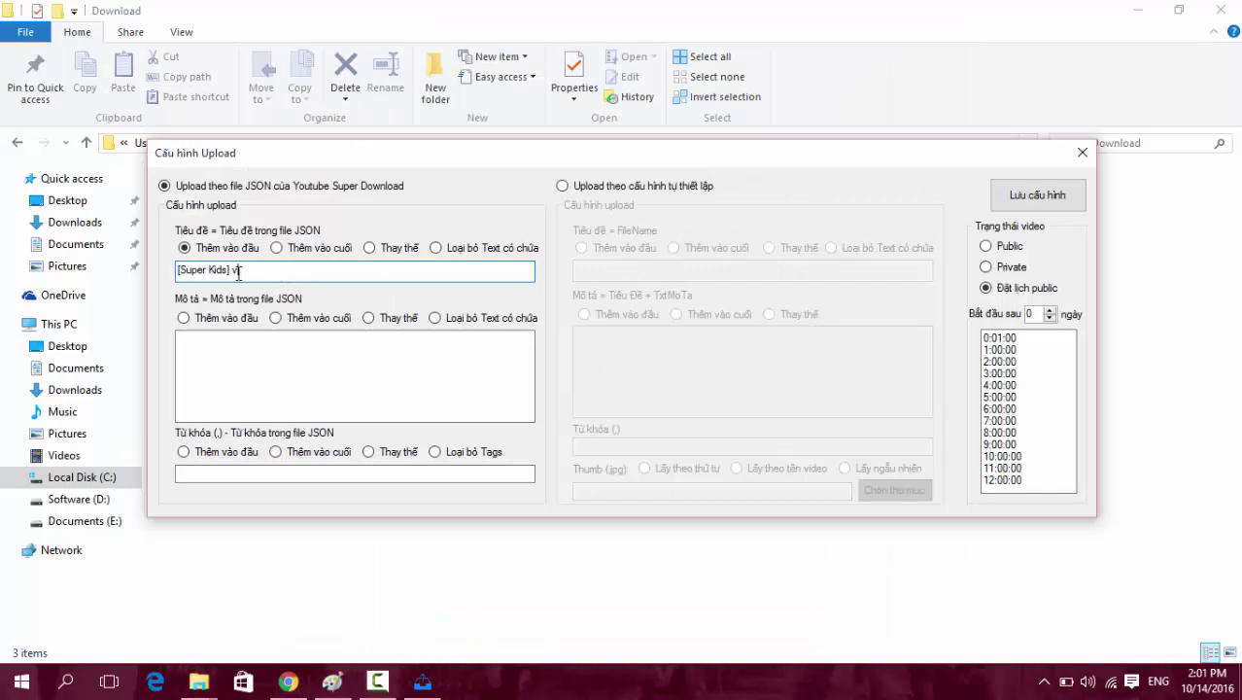
key(ctrl+z)
drag(277, 269, 154, 269)
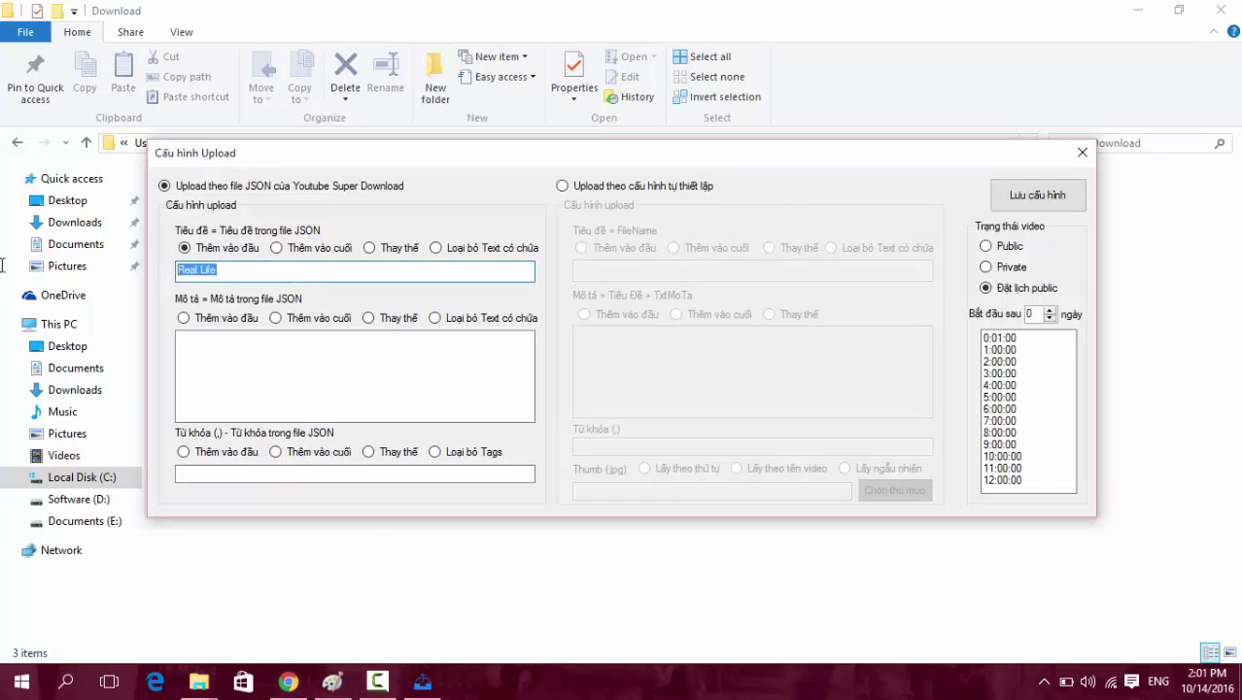
key(ctrl+z)
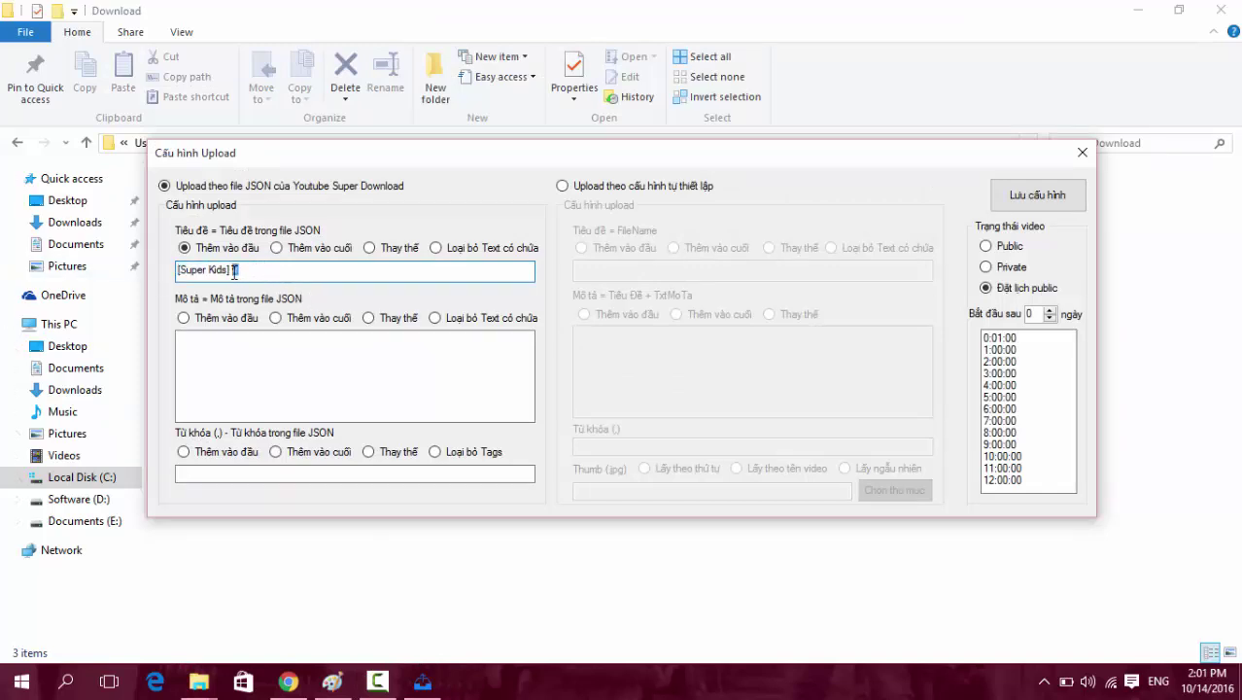
Select the JPG thumbnail in Explorer, then paste into the title and undo back to '[Super Kids]'.
click(352, 541)
click(430, 200)
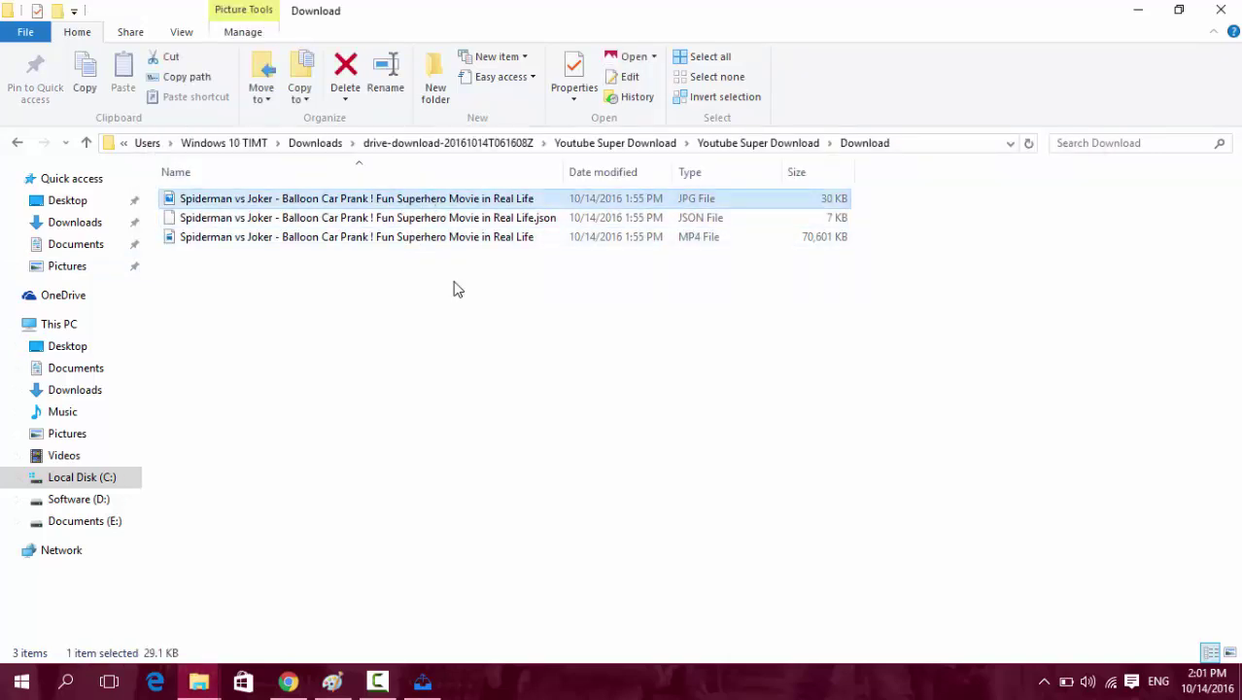
click(421, 680)
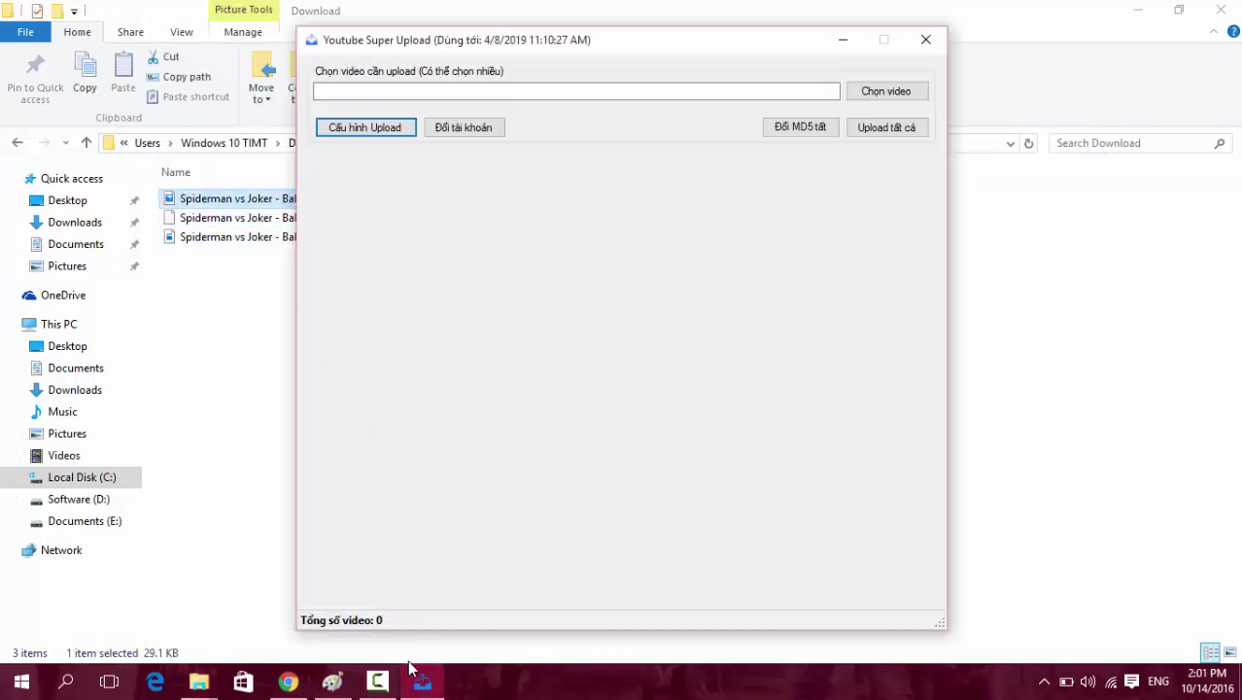
click(412, 670)
key(alt+Tab)
click(754, 294)
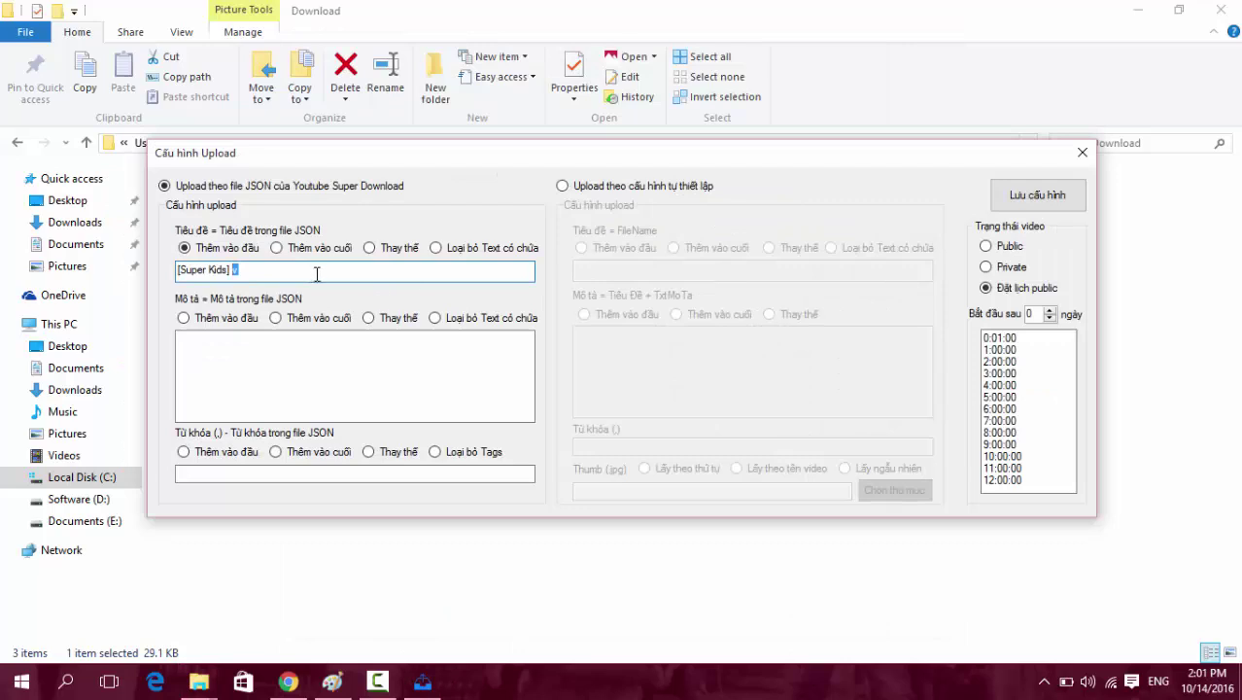
key(ctrl+a)
text(Real Life)
key(ctrl+z)
Try the title modes append at end, replace and remove text on '[Super Kids]'.
click(320, 250)
click(269, 269)
drag(233, 269, 111, 291)
click(404, 251)
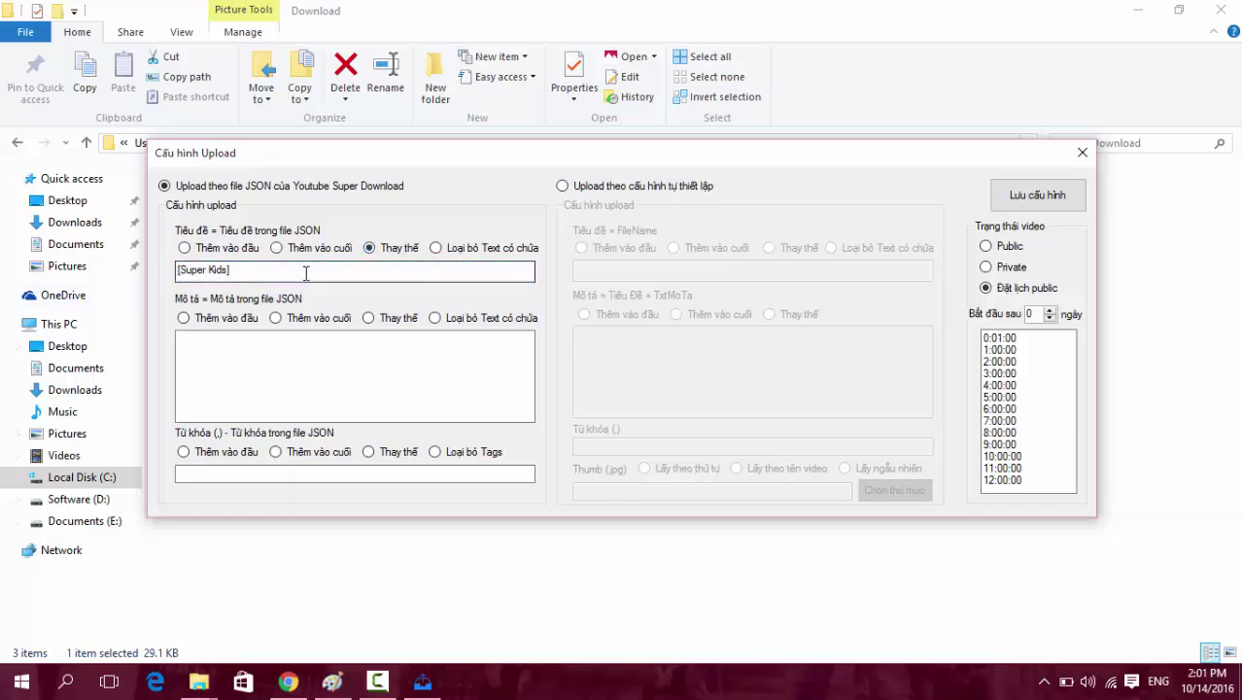
click(263, 272)
double_click(265, 274)
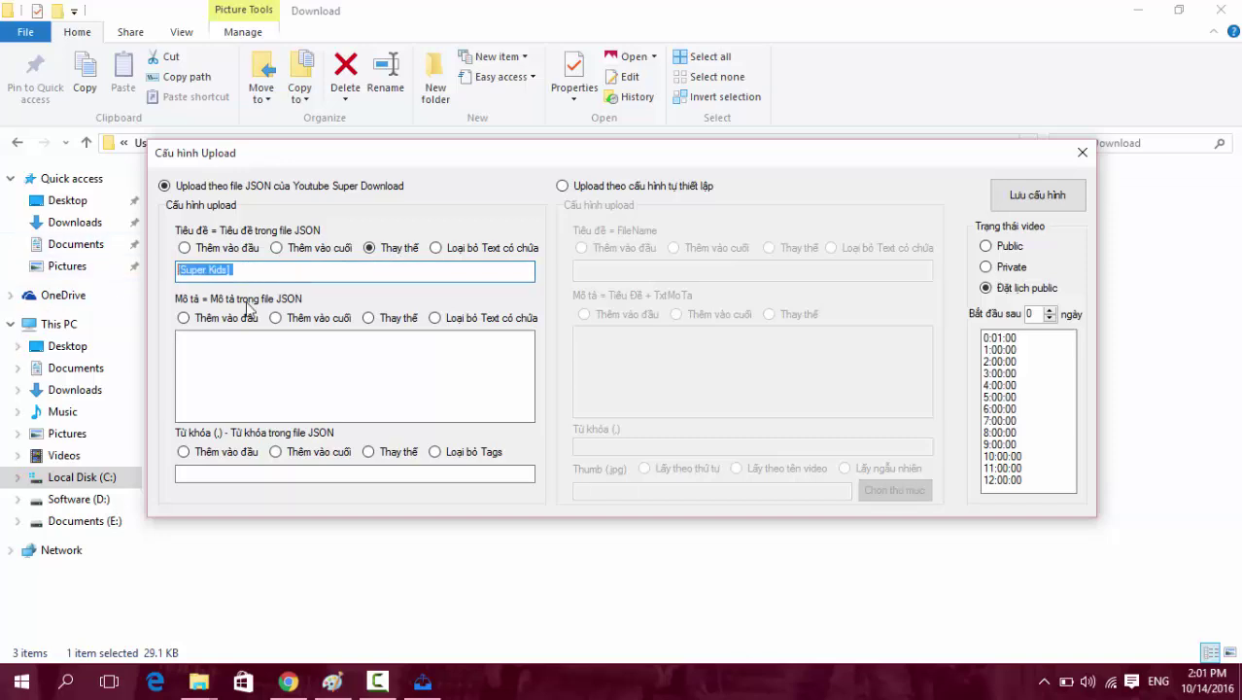
click(248, 268)
drag(248, 267, 96, 264)
drag(282, 272, 24, 271)
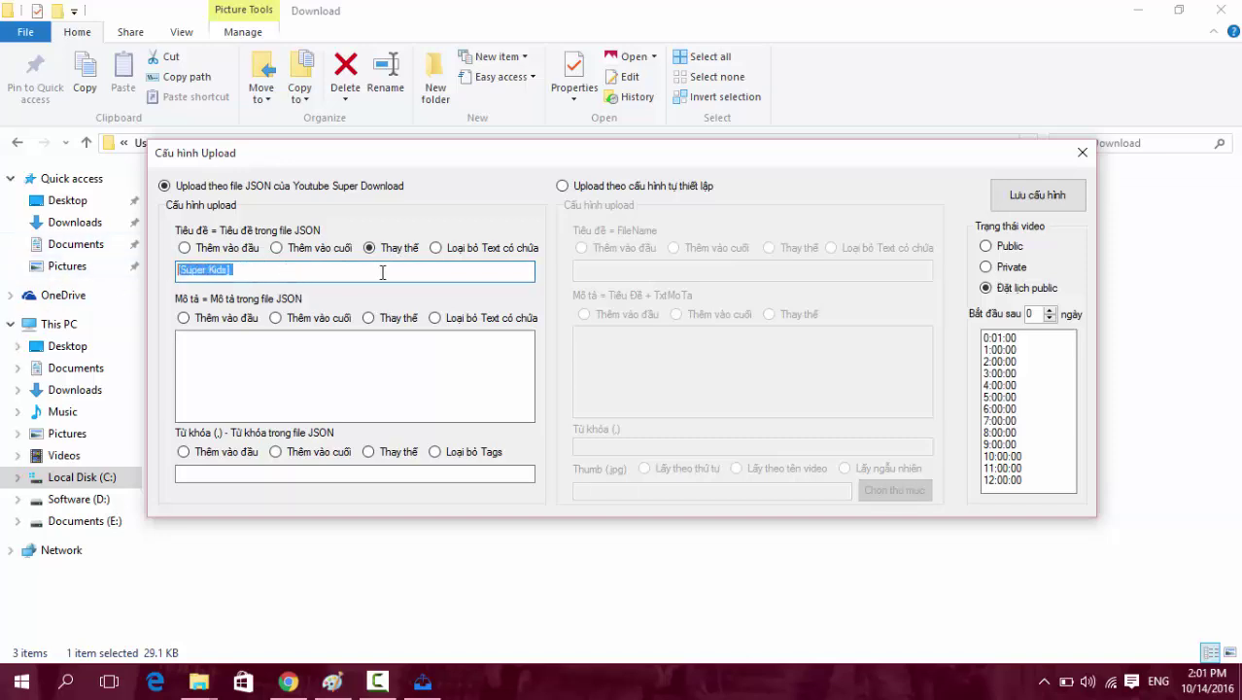
click(486, 249)
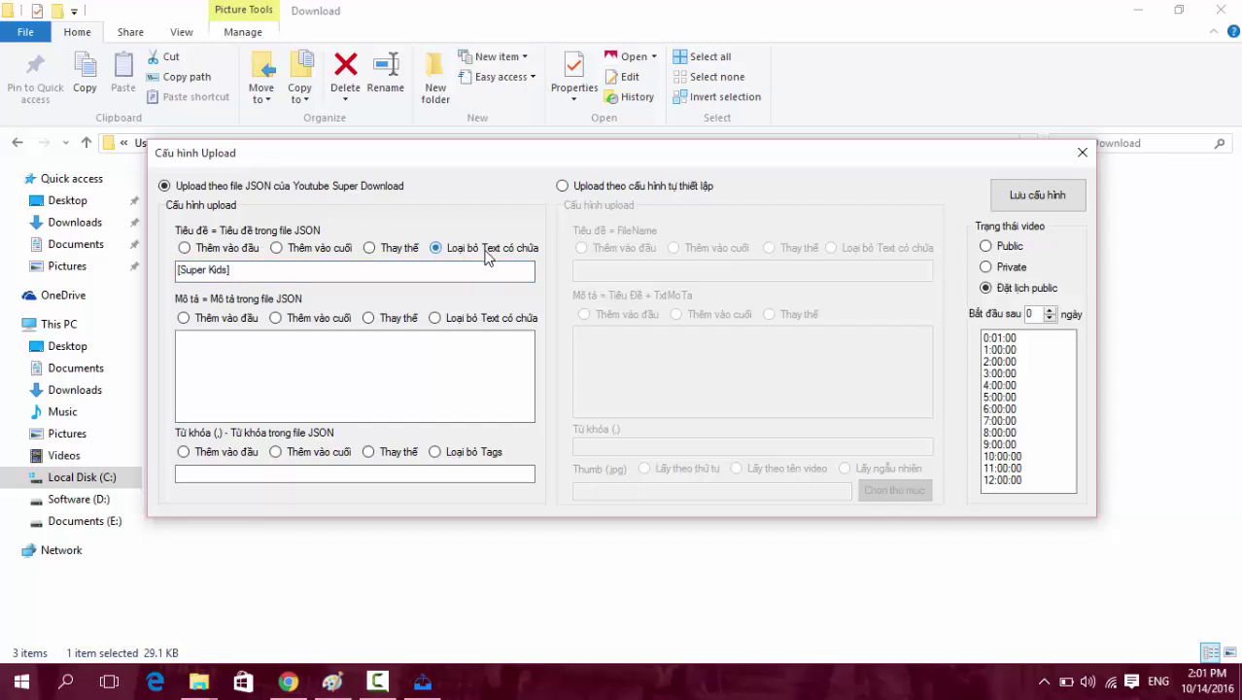
Start renaming the JPG thumbnail in Explorer, cancel, and return to the settings dialog.
click(328, 593)
click(234, 199)
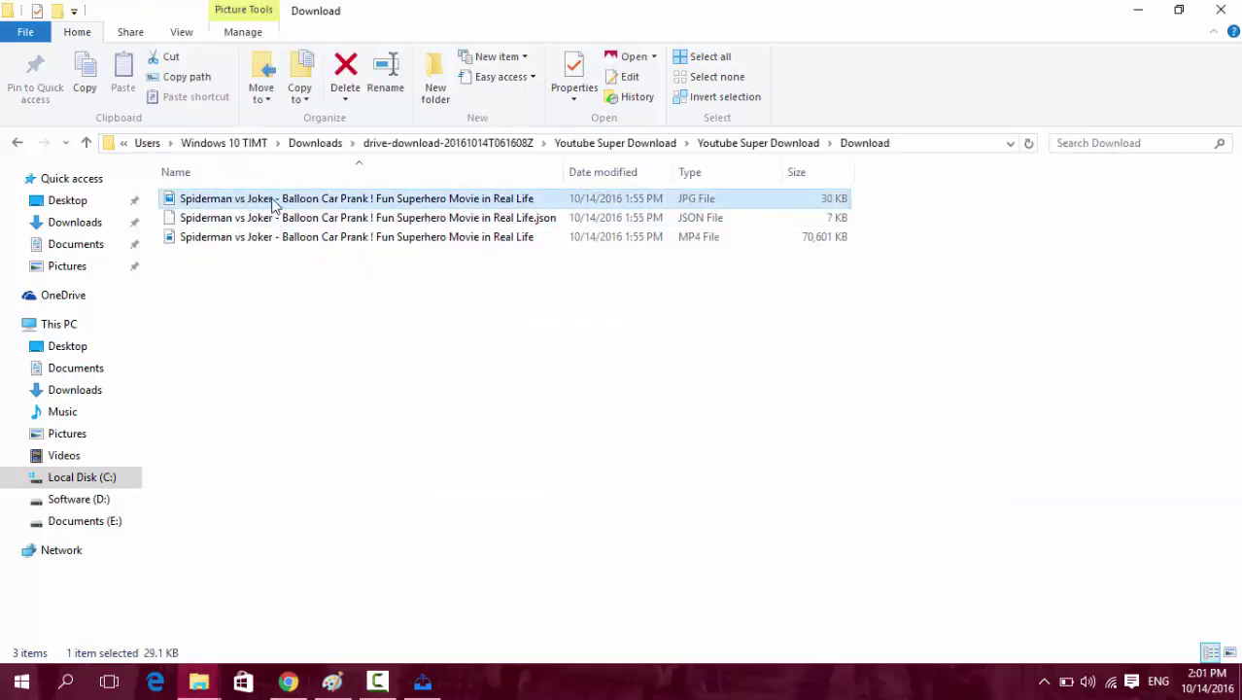
click(276, 201)
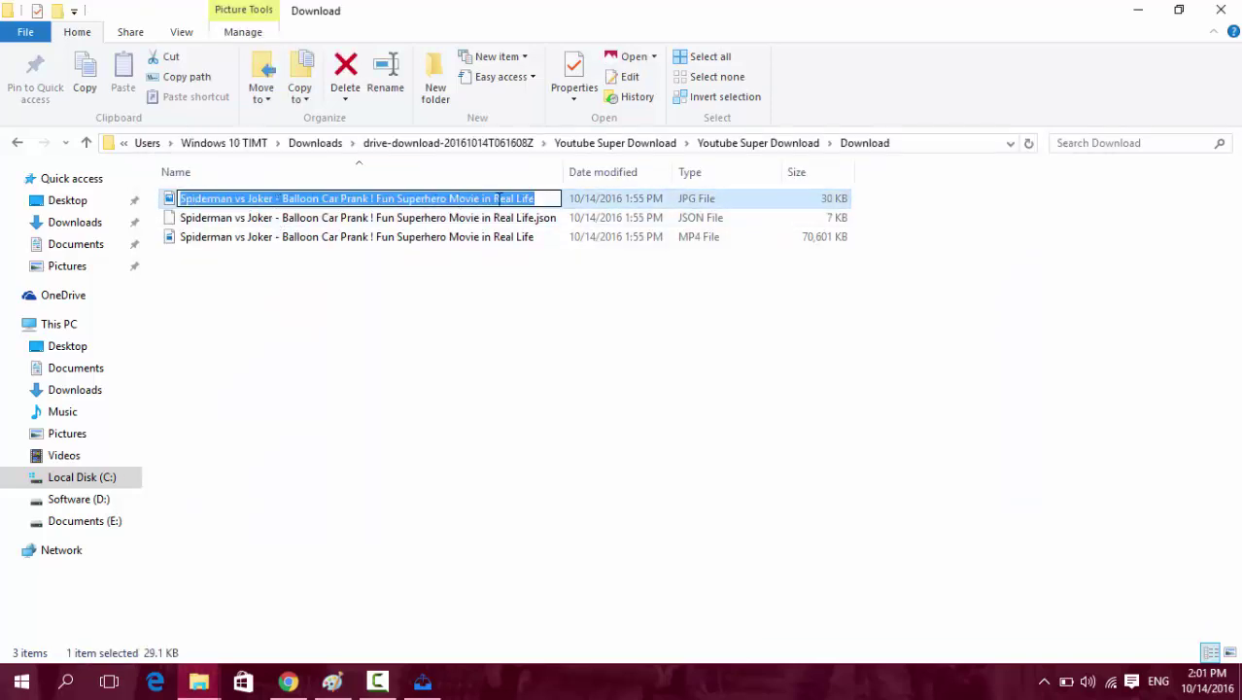
click(531, 199)
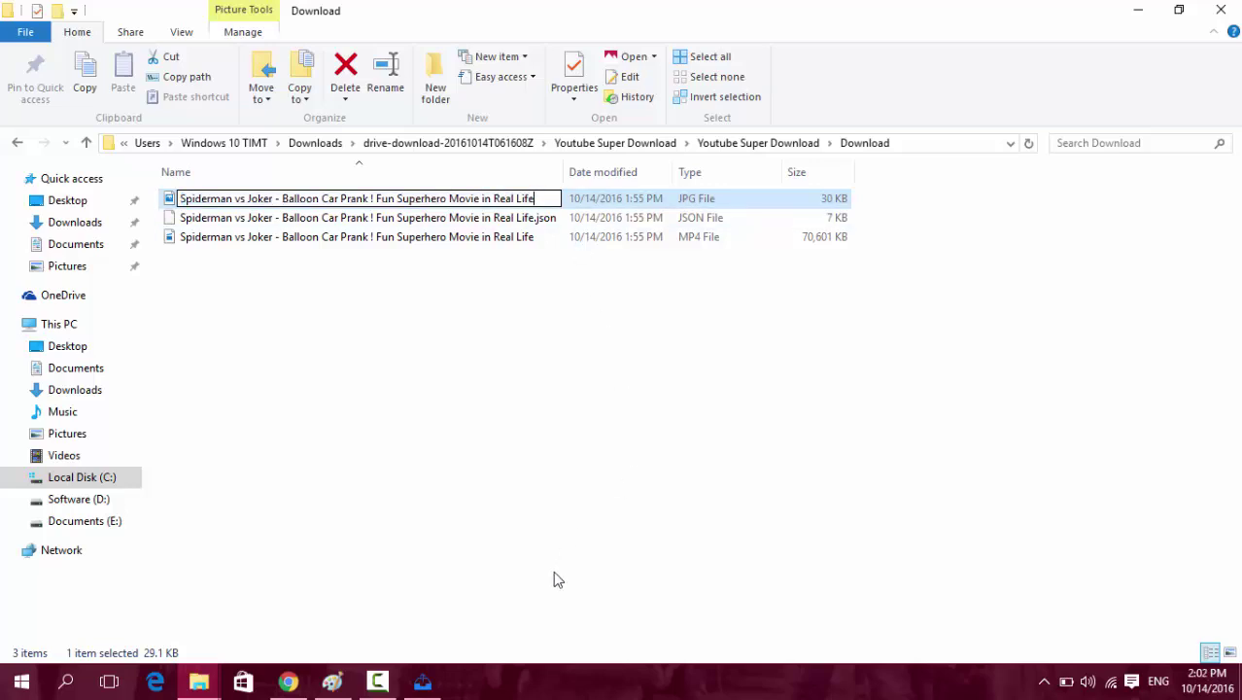
click(421, 681)
click(420, 681)
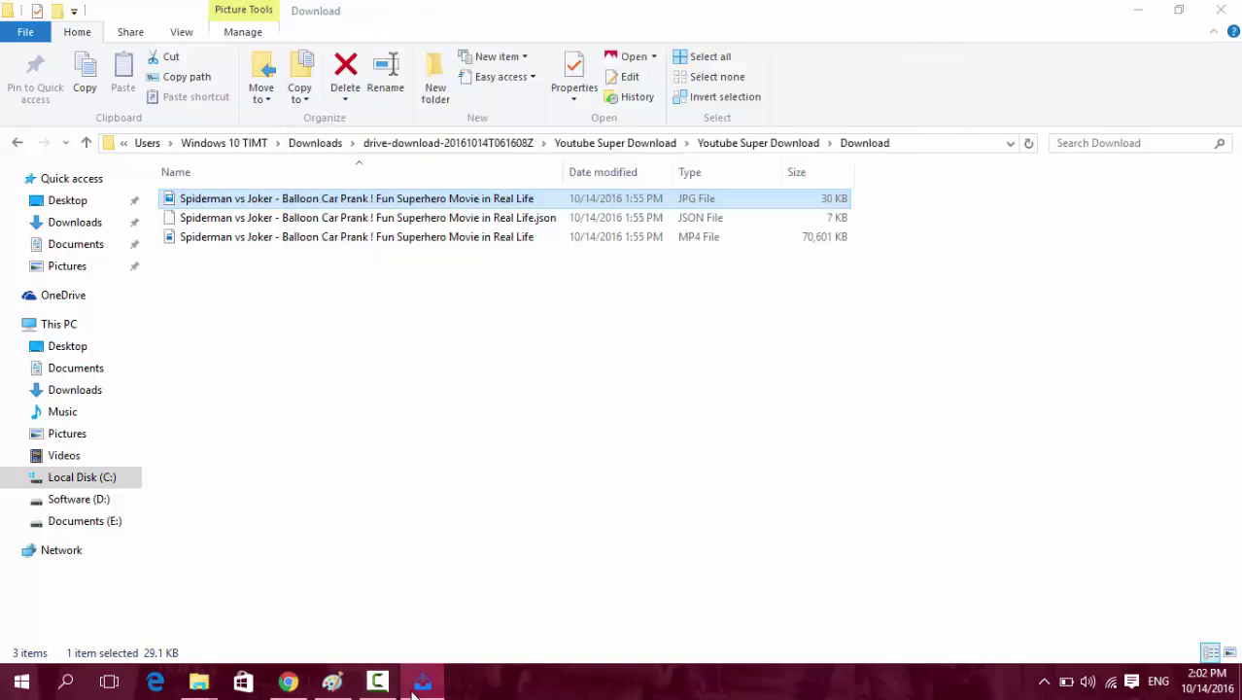
key(alt+Tab)
click(696, 278)
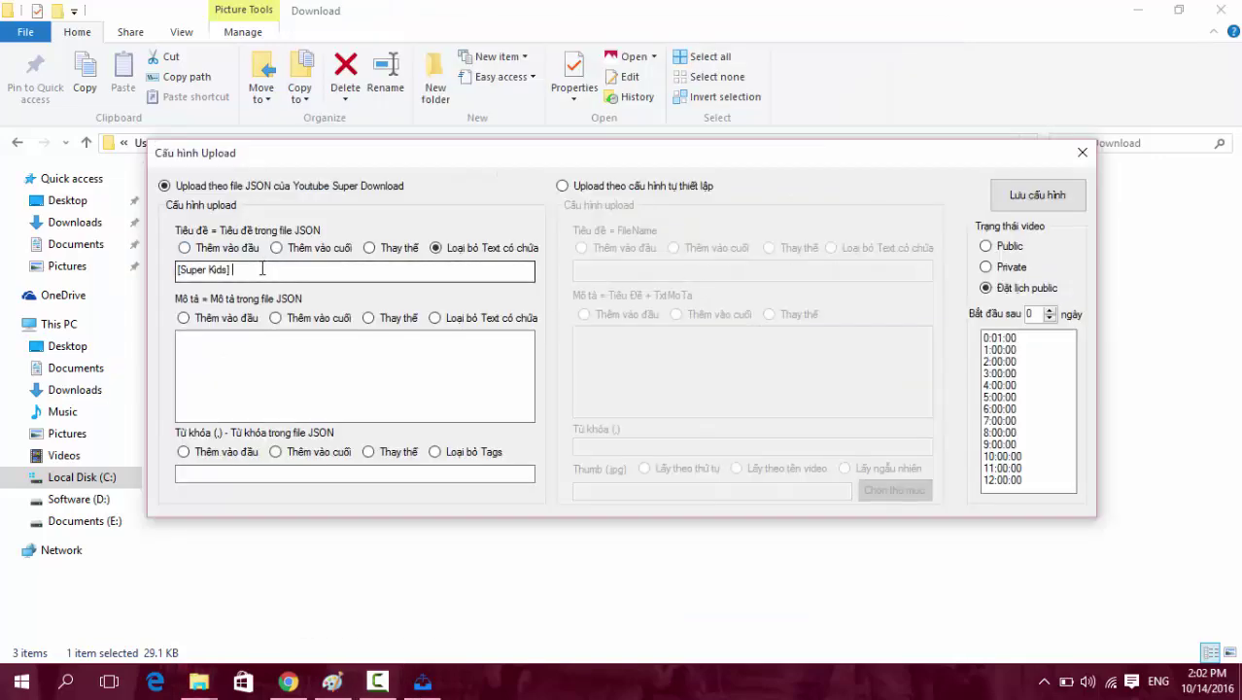
Delete the '[Super Kids]' title text, set description to remove mode, and save the settings.
drag(177, 269, 233, 269)
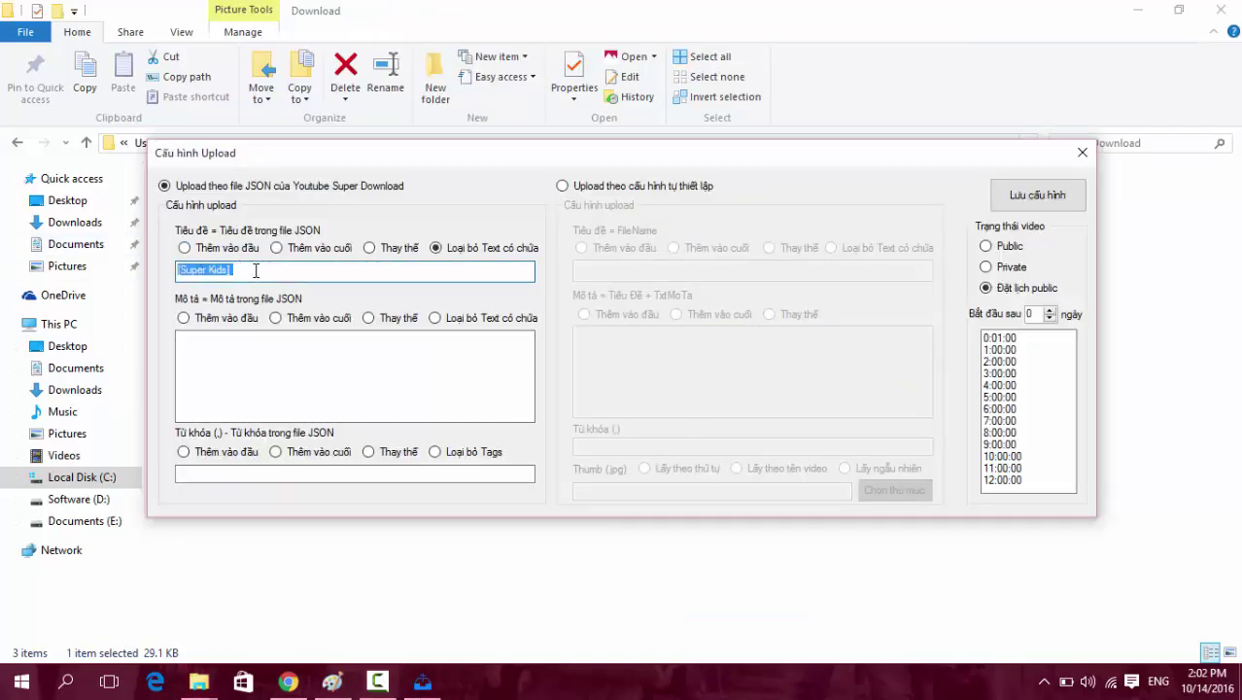
click(226, 321)
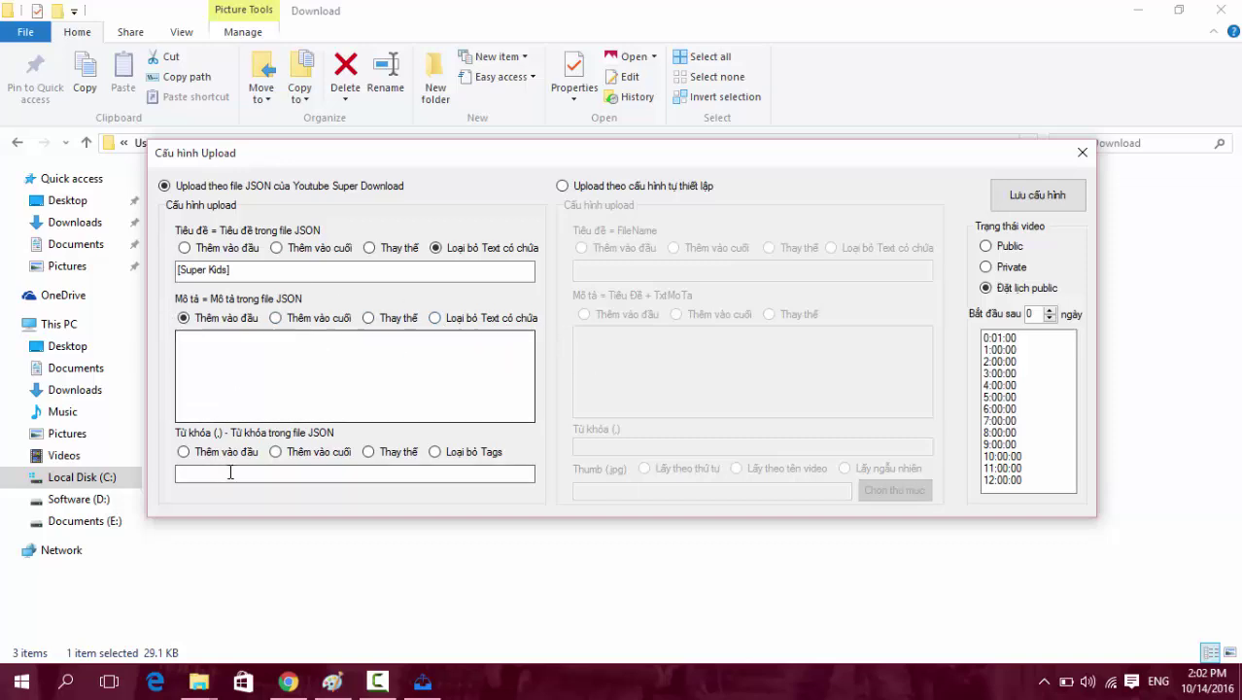
drag(274, 270, 177, 270)
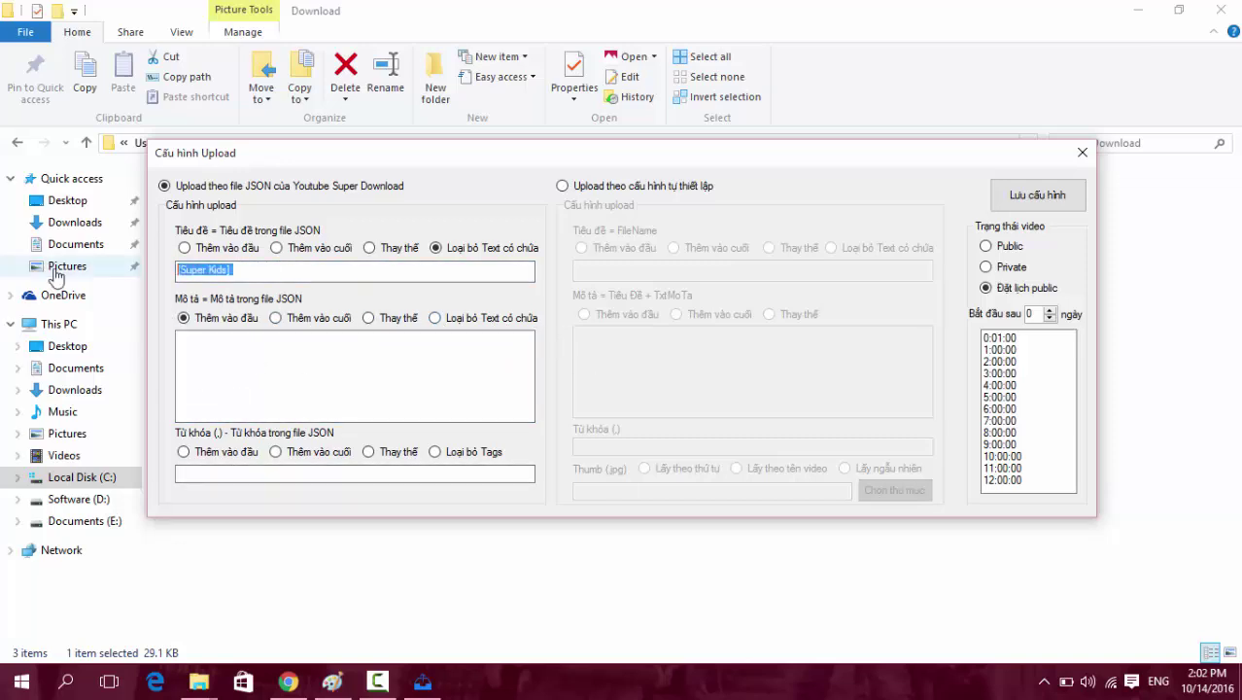
key(BackSpace)
click(434, 317)
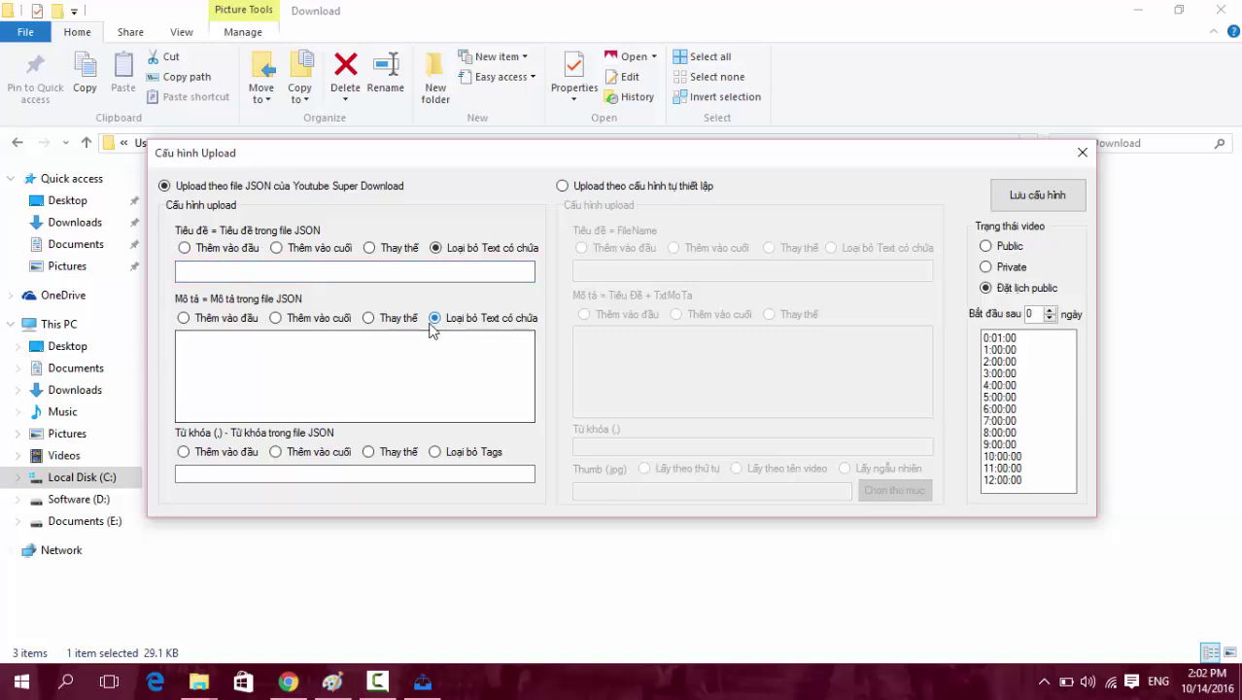
click(1036, 195)
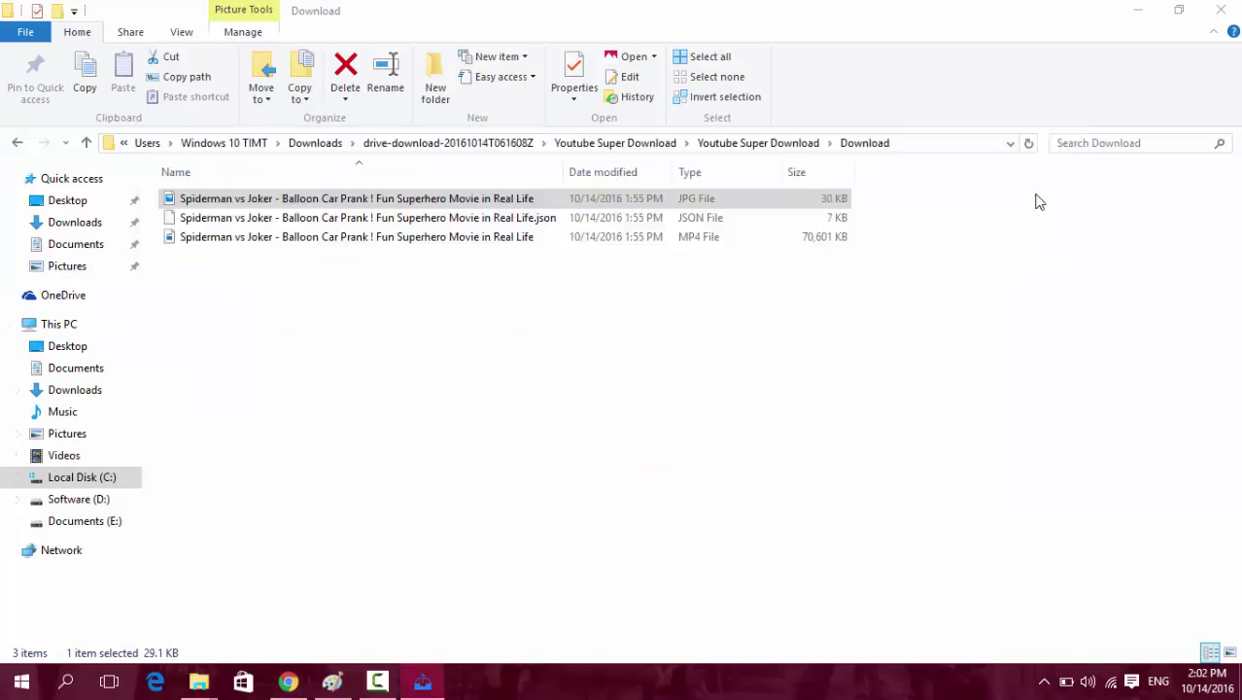
click(422, 679)
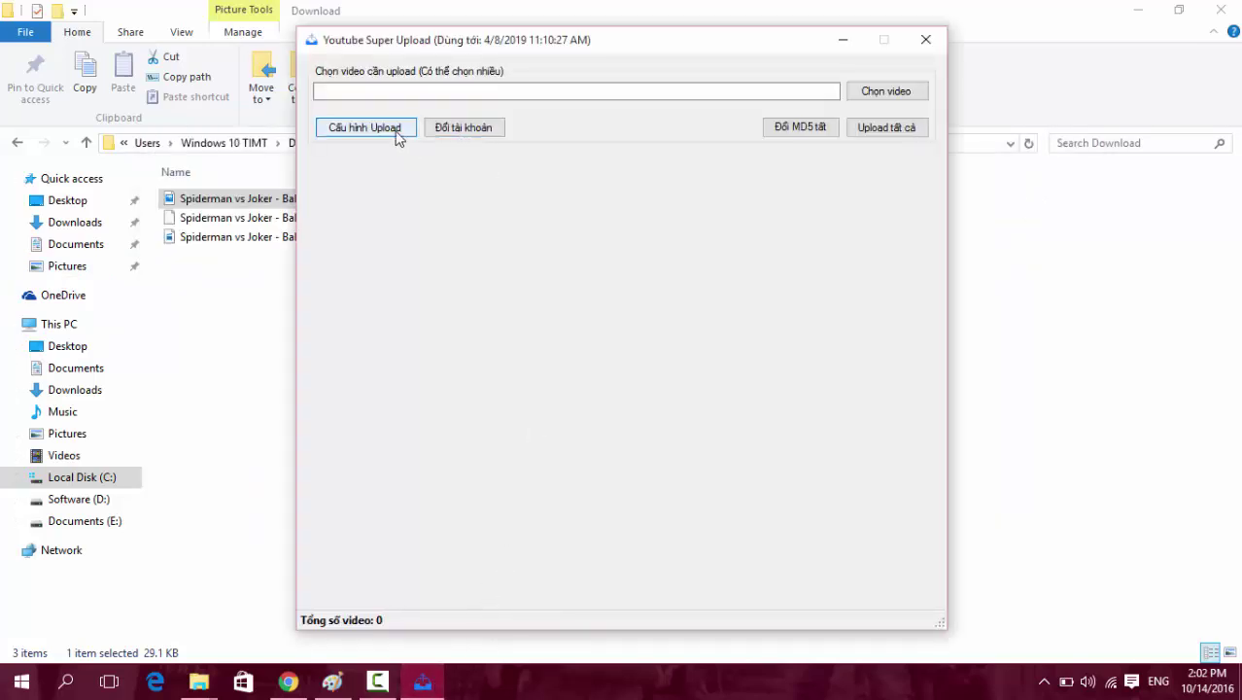
Switch to self-defined upload settings with titles set to Loại bỏ Text có chứa.
click(394, 129)
click(661, 186)
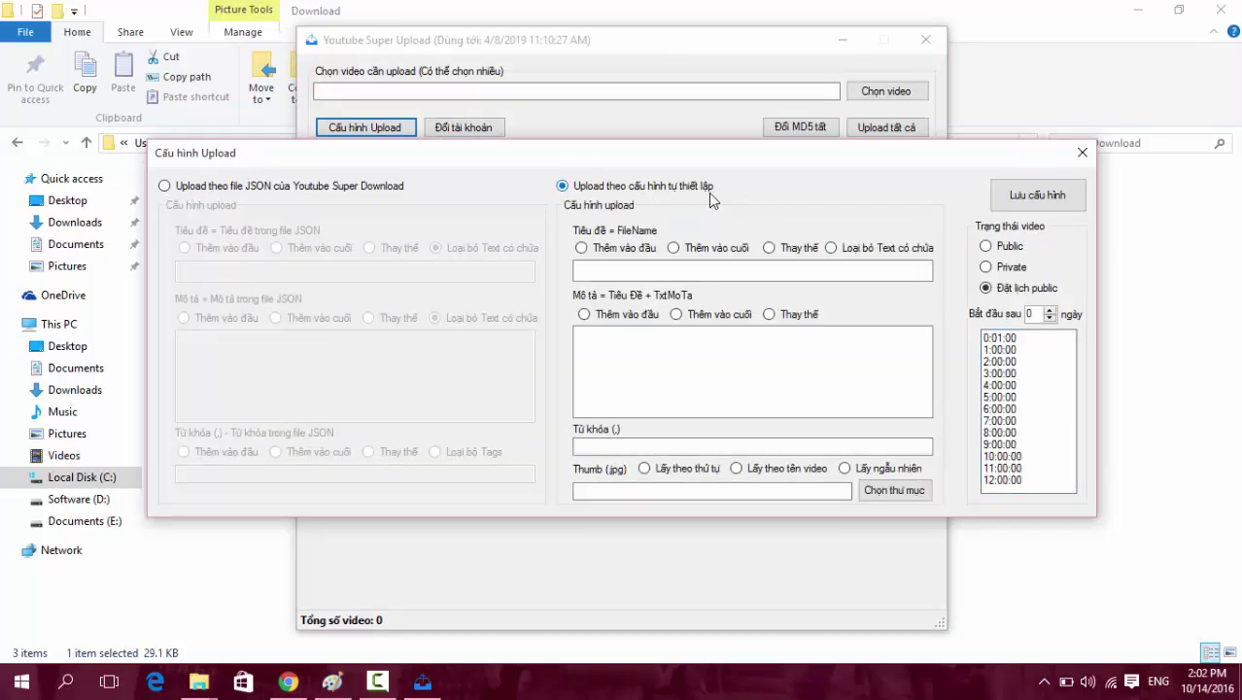
click(620, 270)
click(604, 271)
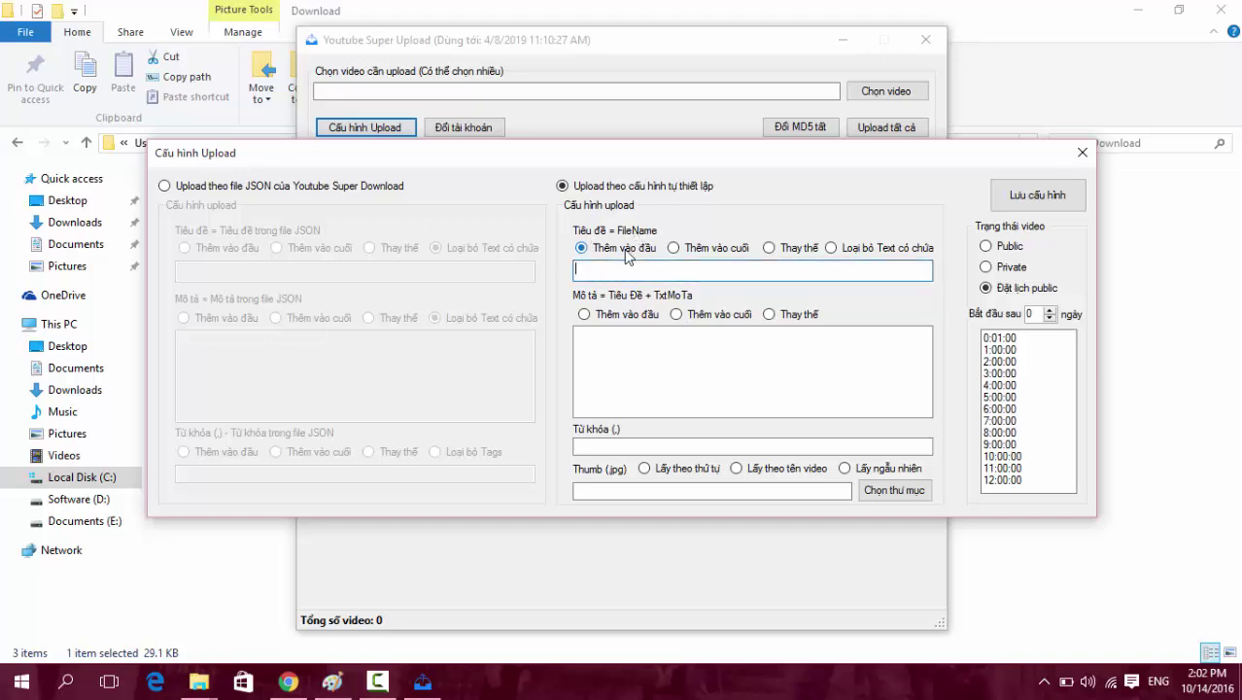
click(725, 255)
click(797, 254)
click(852, 250)
click(626, 271)
Enter description text 'lfajslkjflksdf' and set it to be added at the start (Thêm vào đầu).
click(658, 340)
text(lfajslkjf)
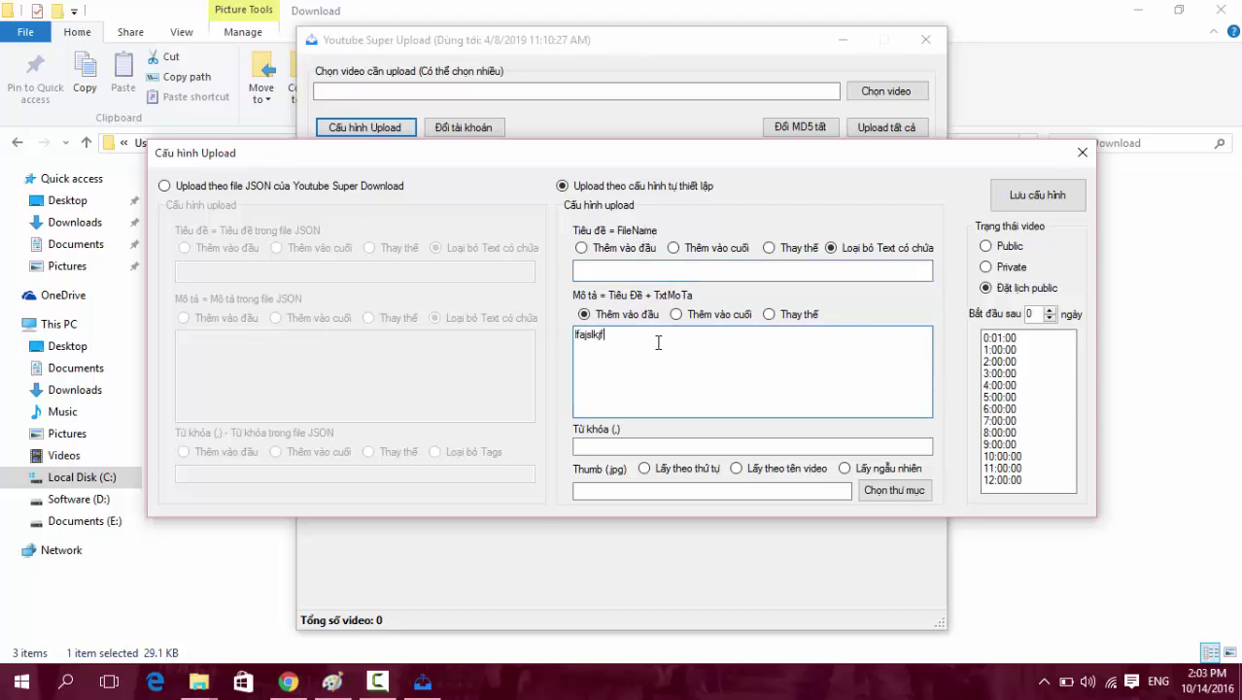
text(lksdf)
drag(662, 344, 461, 330)
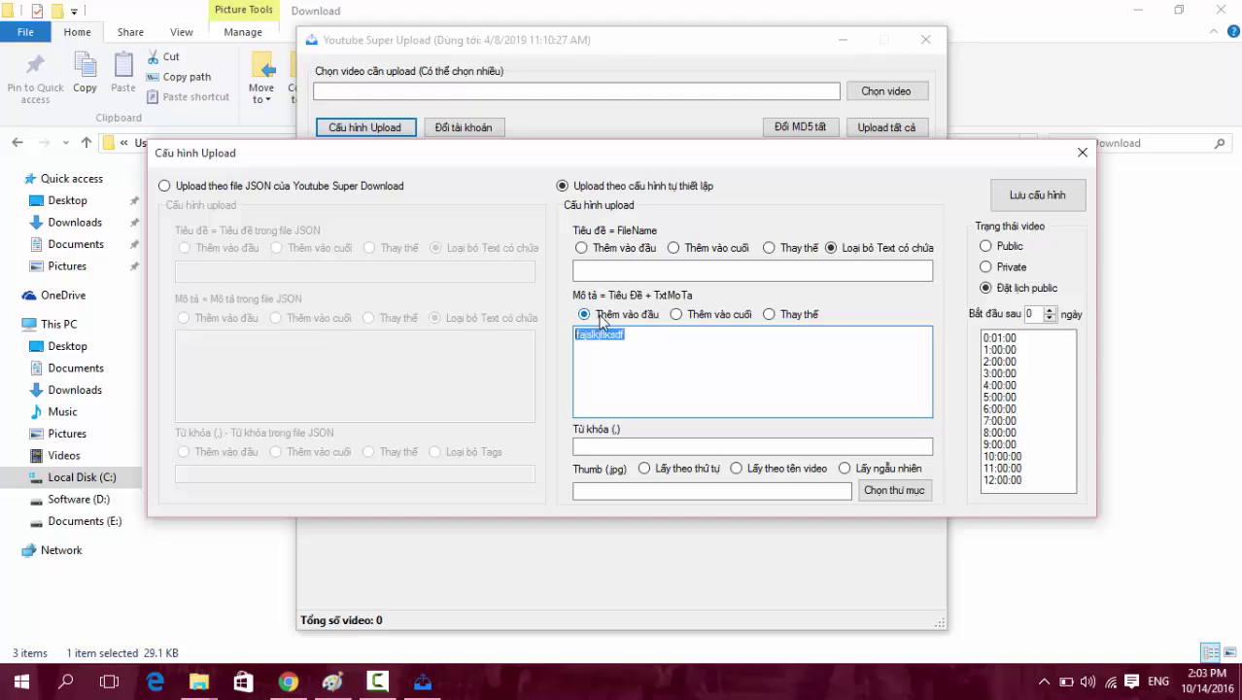
click(714, 315)
click(782, 314)
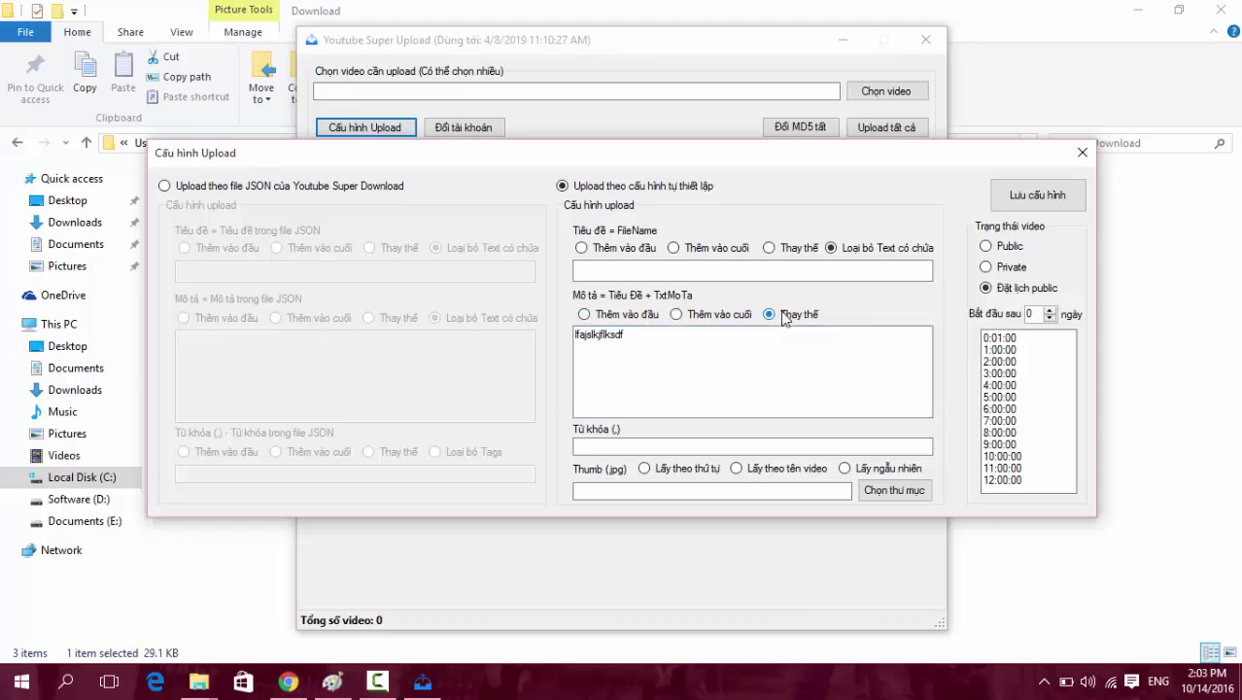
click(612, 315)
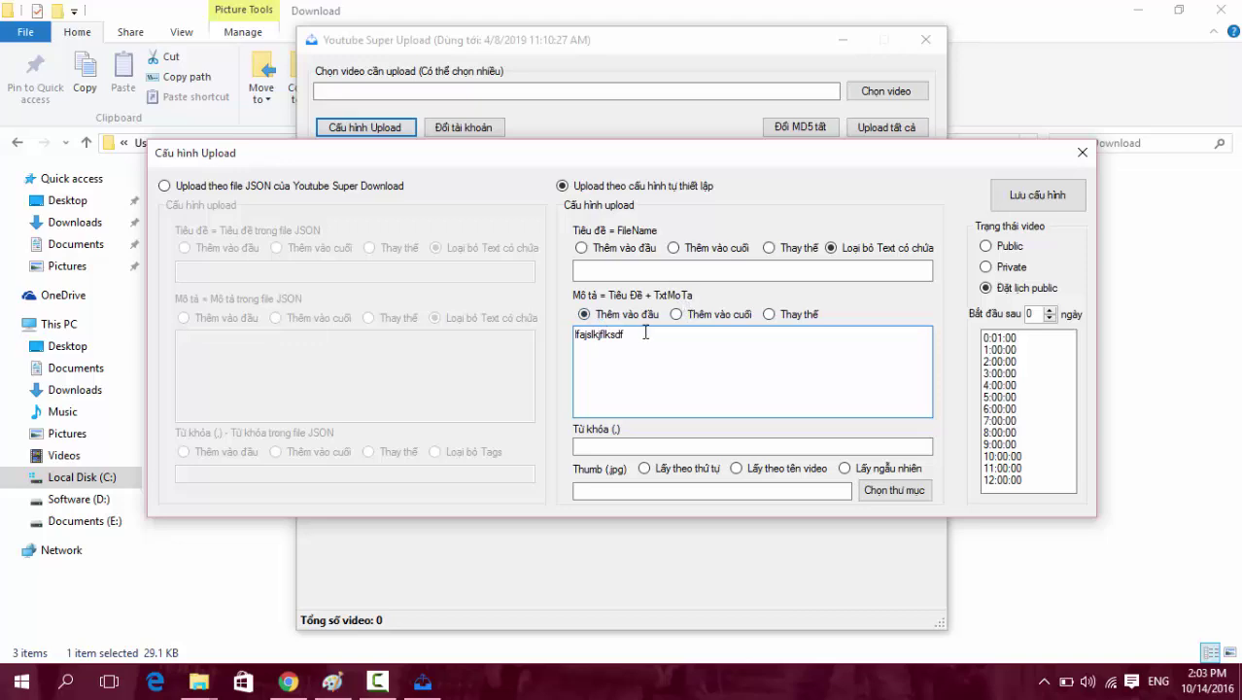
Check the two description lines, then move through the keywords and thumbnail folder fields.
drag(649, 333, 547, 332)
click(687, 343)
drag(616, 346, 567, 336)
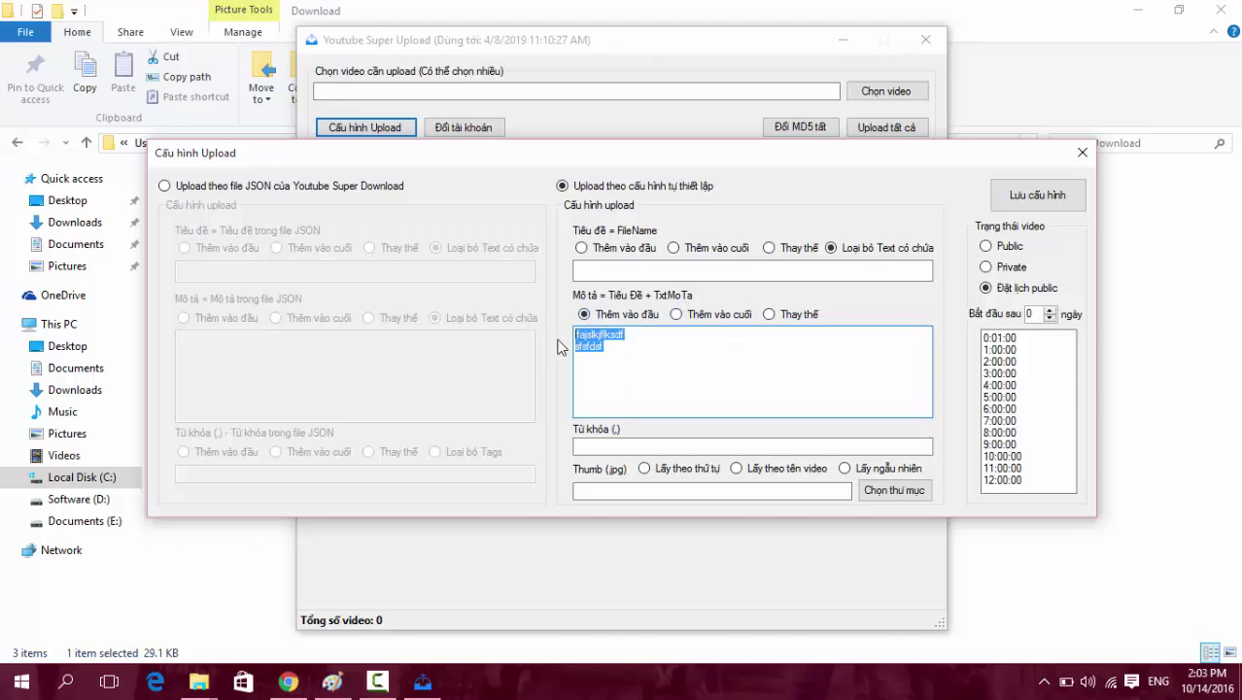
drag(657, 339, 573, 340)
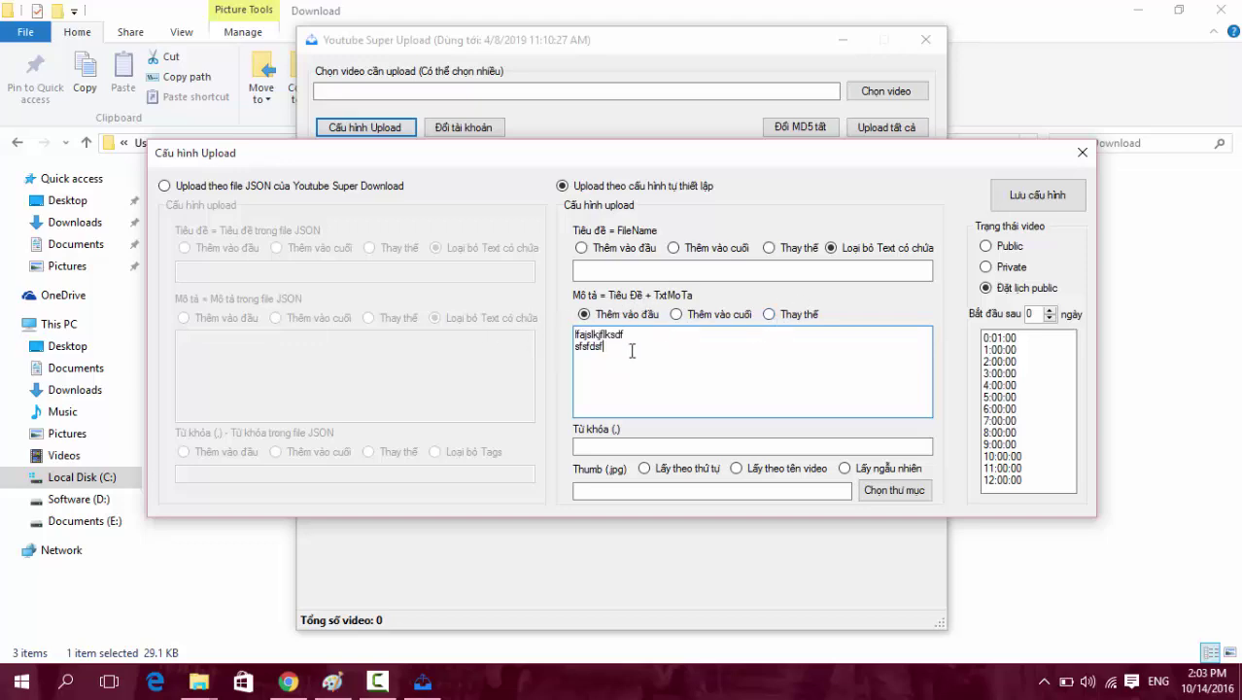
drag(634, 349, 559, 324)
click(641, 445)
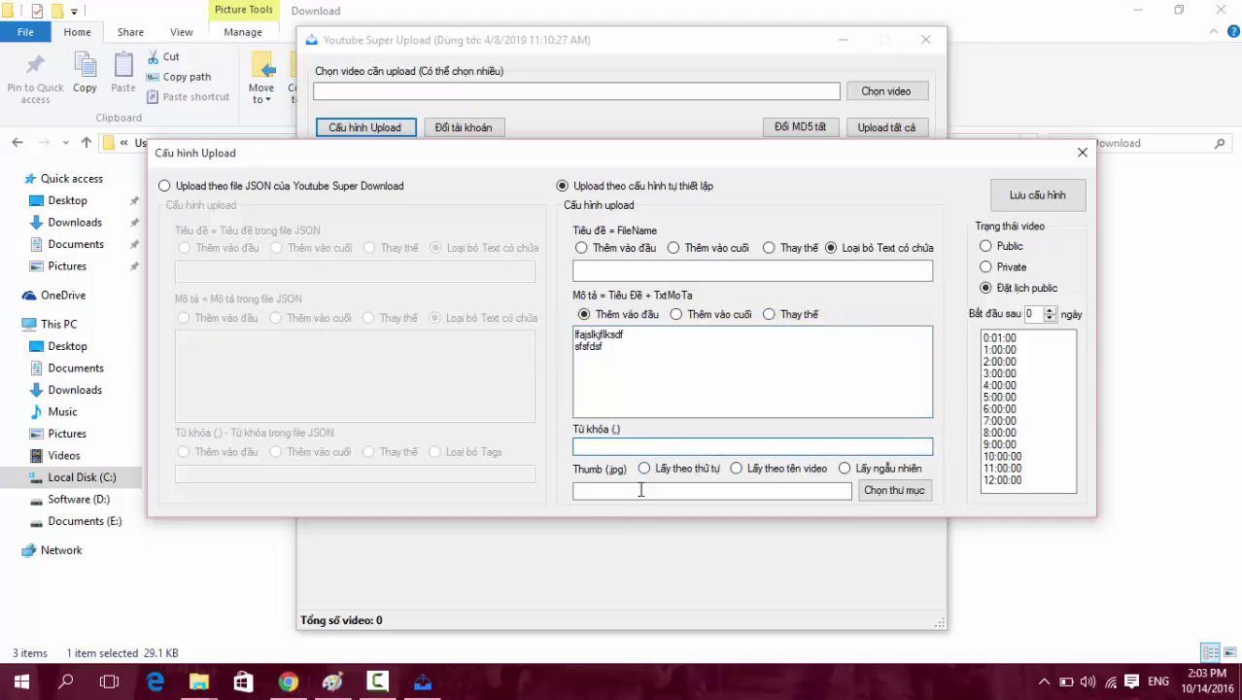
click(641, 490)
Choose Desktop as the thumbnail folder and select in-order thumbnail picking.
click(890, 497)
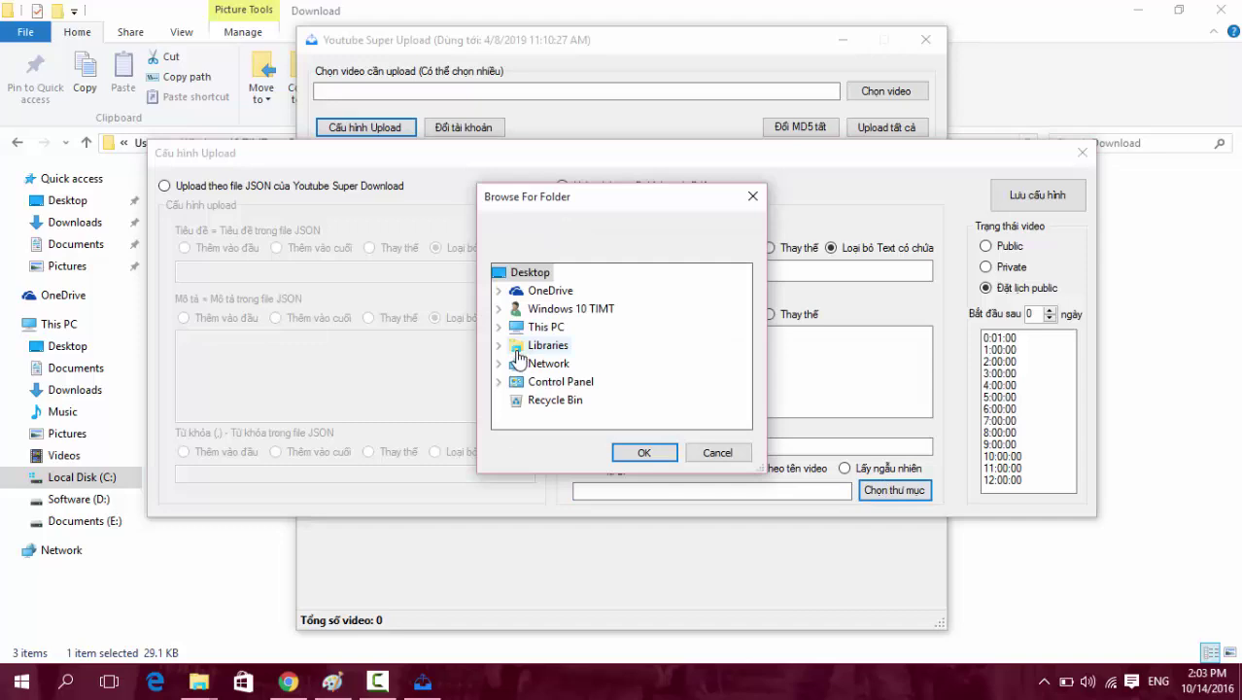
click(716, 453)
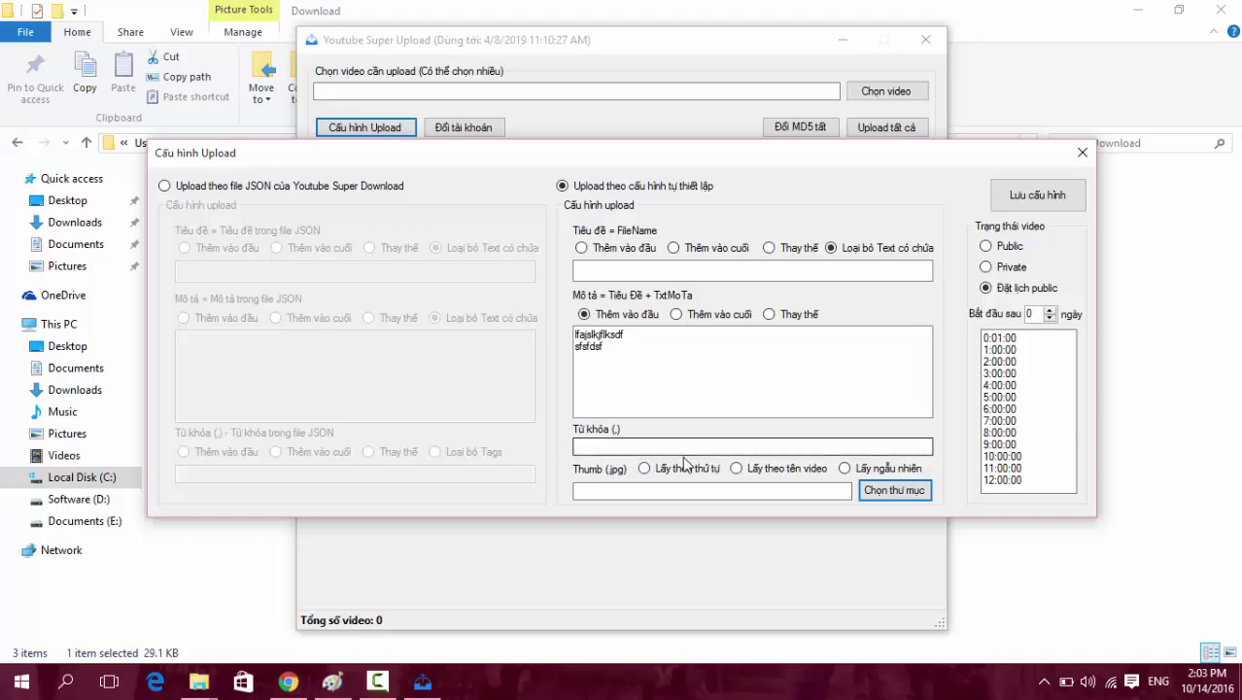
click(894, 492)
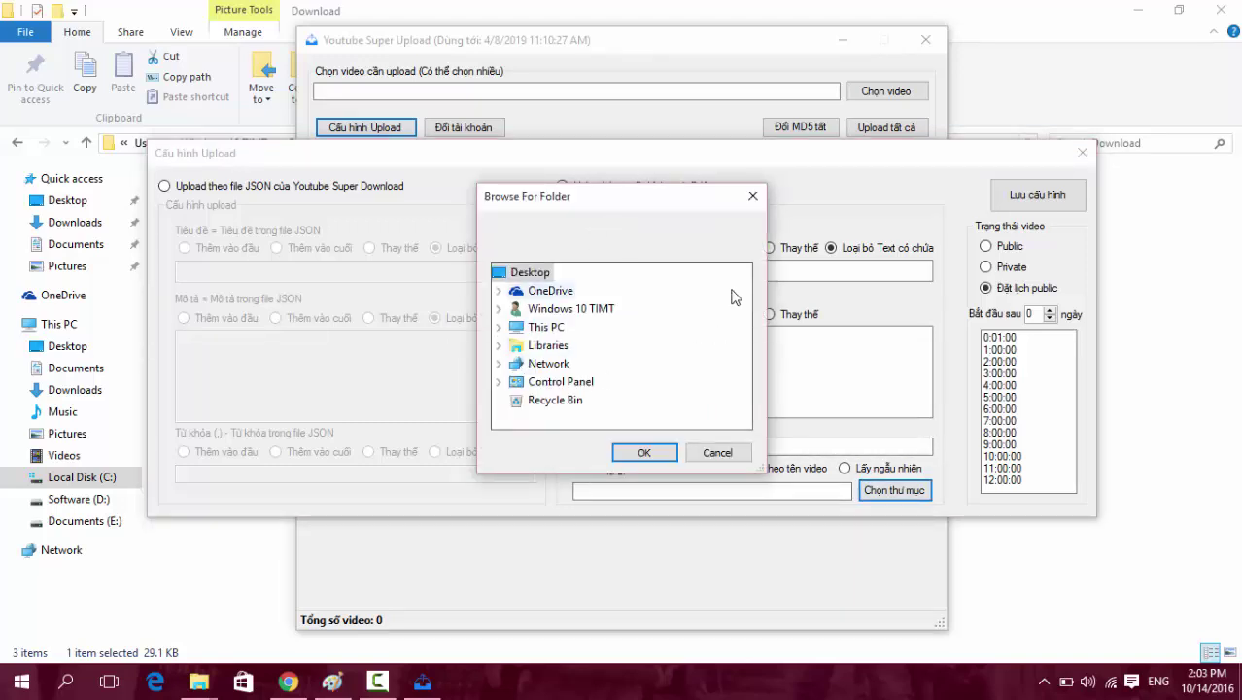
click(720, 453)
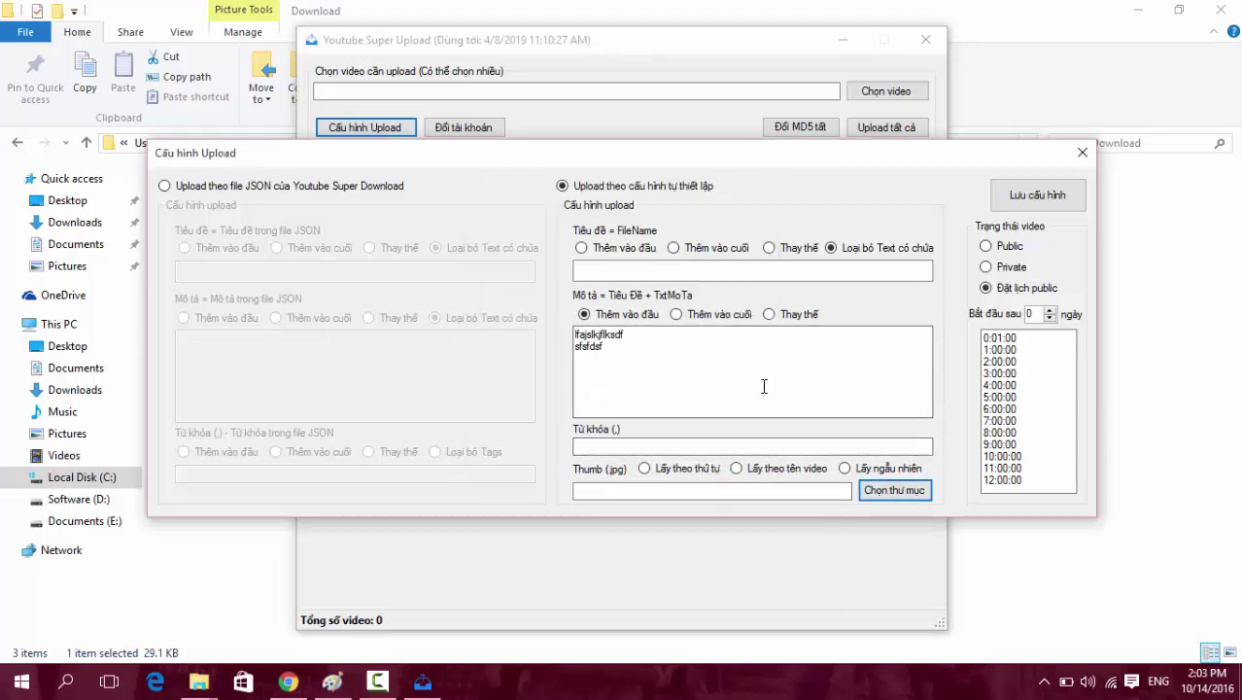
click(892, 489)
click(643, 452)
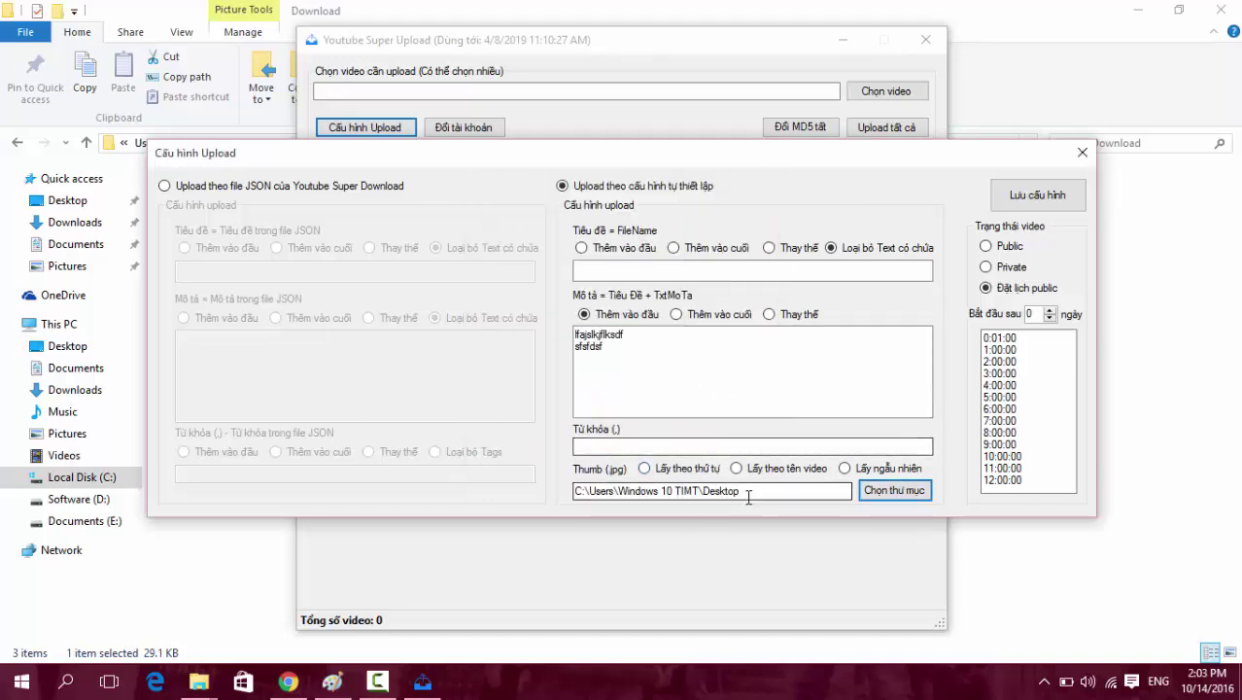
click(695, 363)
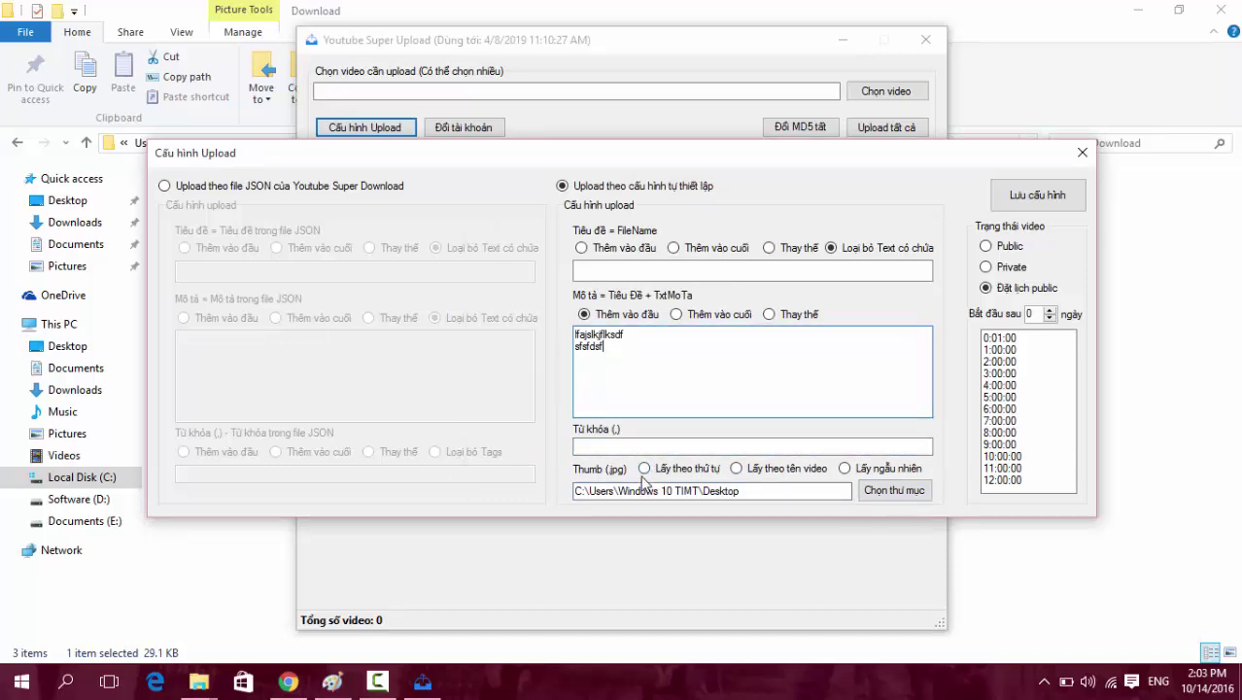
click(643, 469)
Compare the by-name and random thumbnail options, then return to Lấy theo thứ tự.
click(688, 363)
click(777, 469)
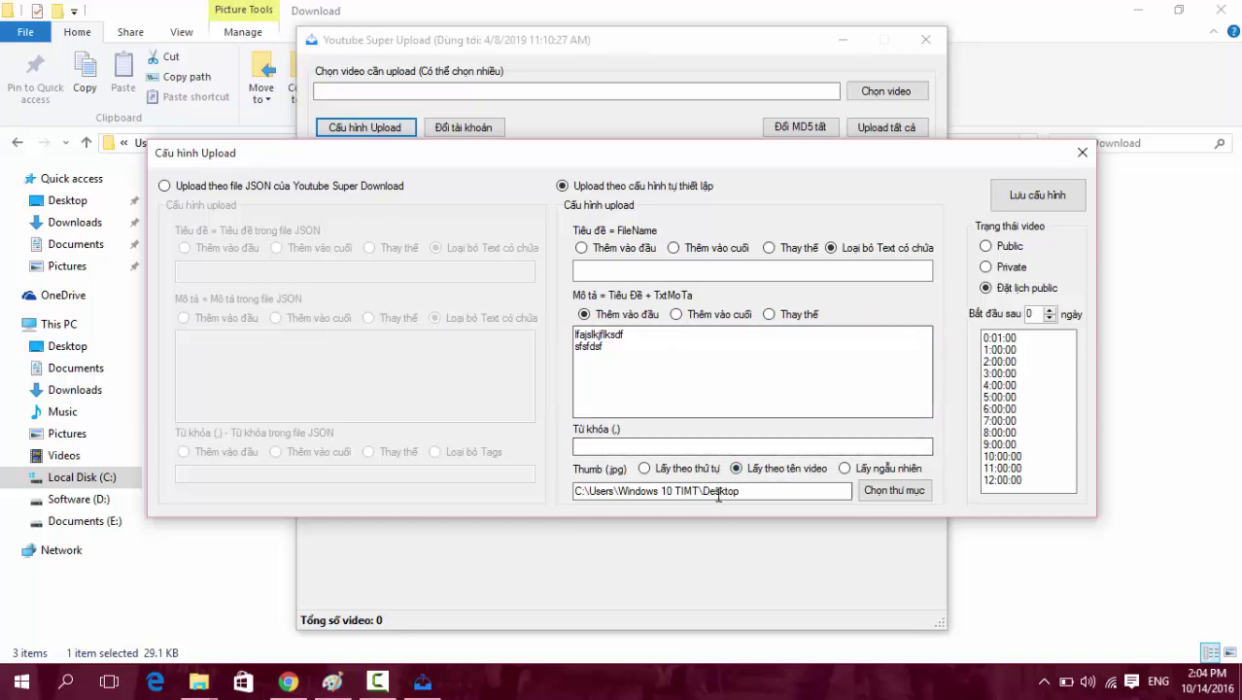
drag(756, 498, 525, 497)
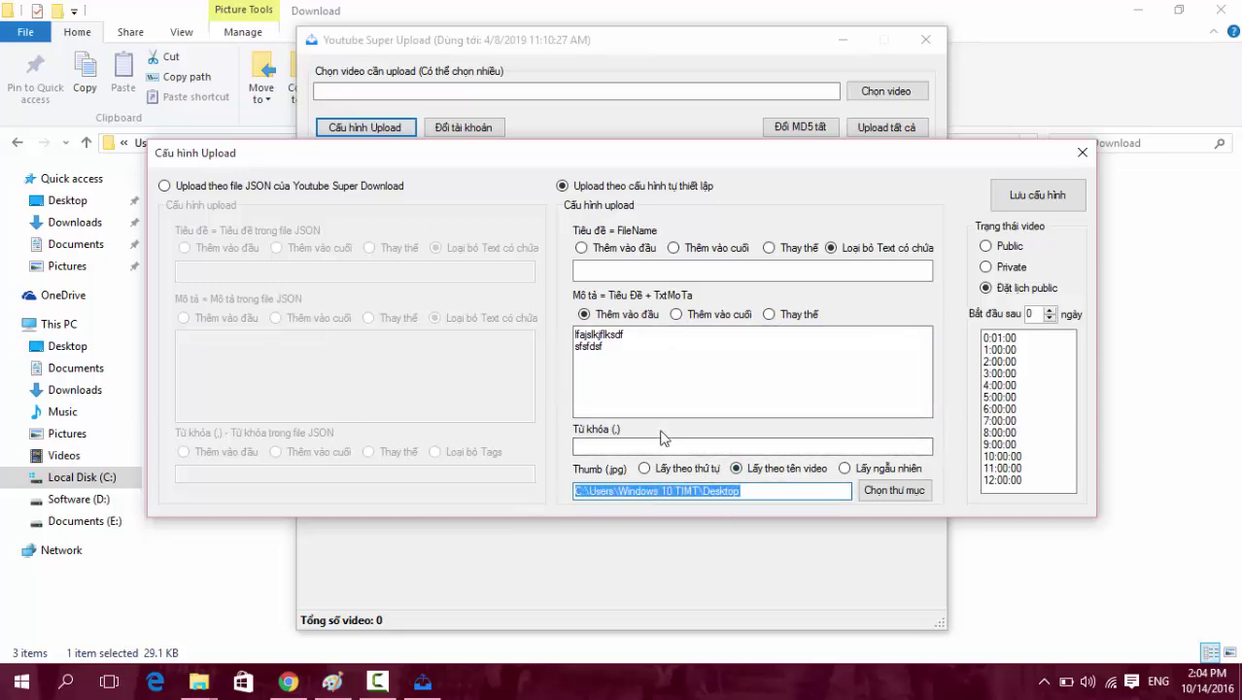
click(652, 376)
drag(652, 376, 560, 330)
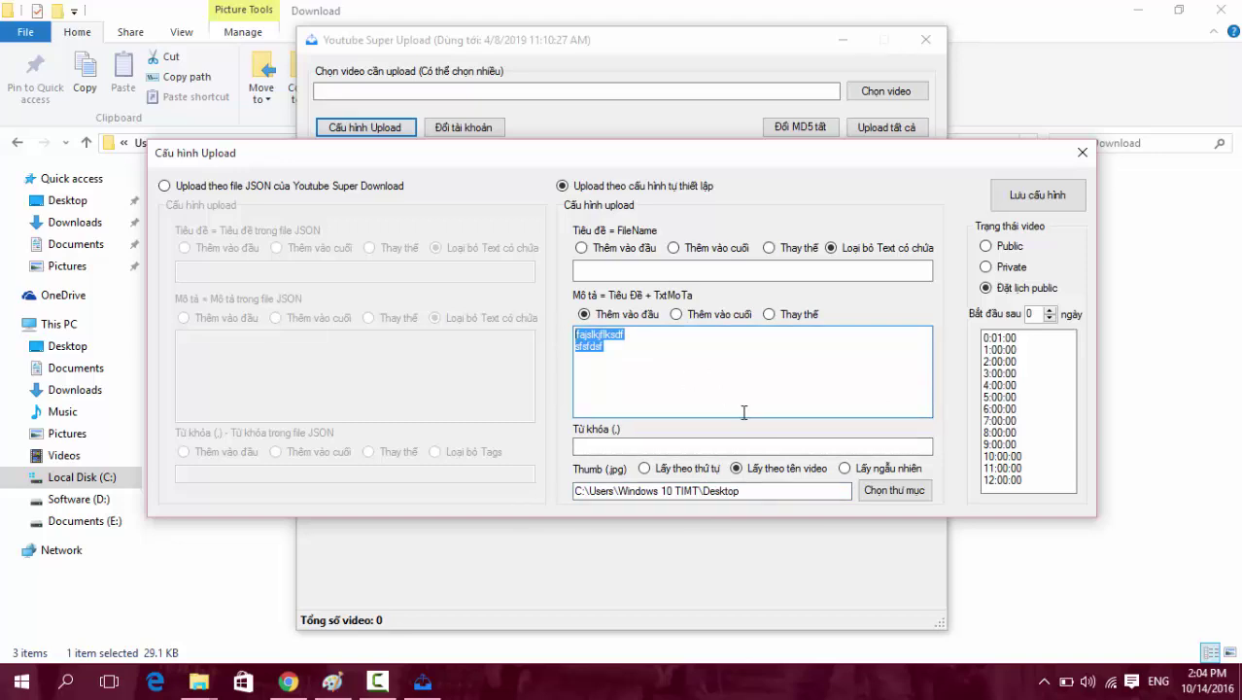
click(844, 468)
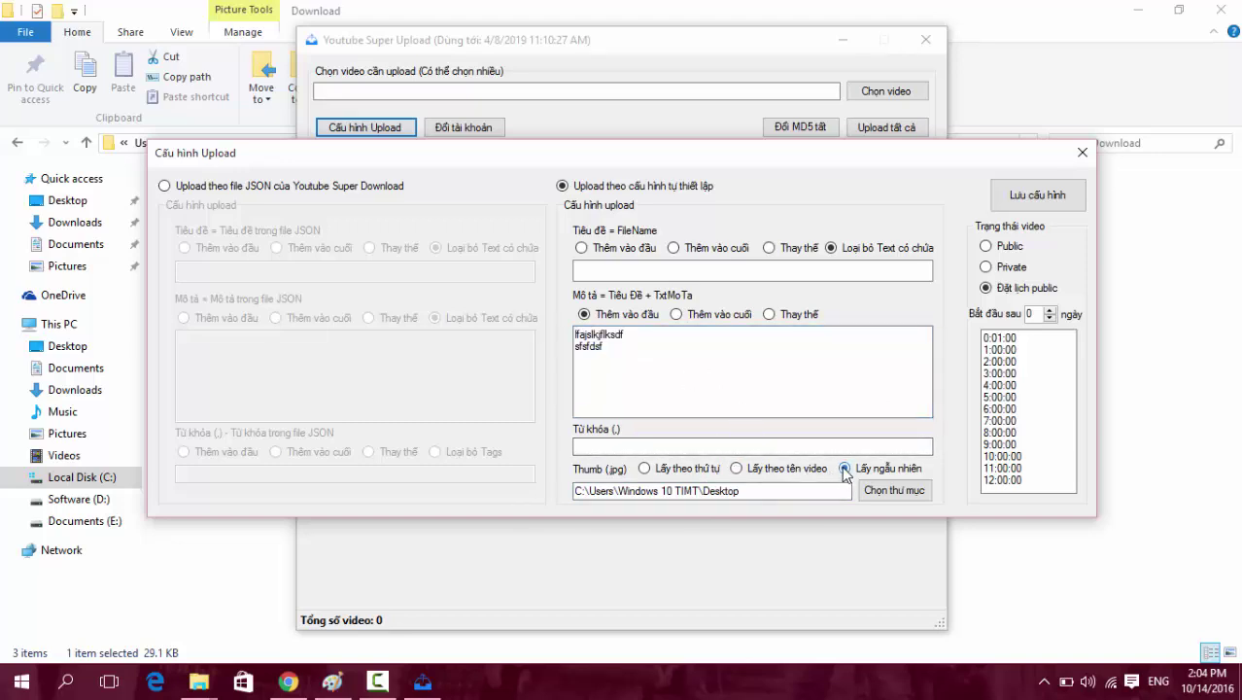
drag(845, 490, 502, 474)
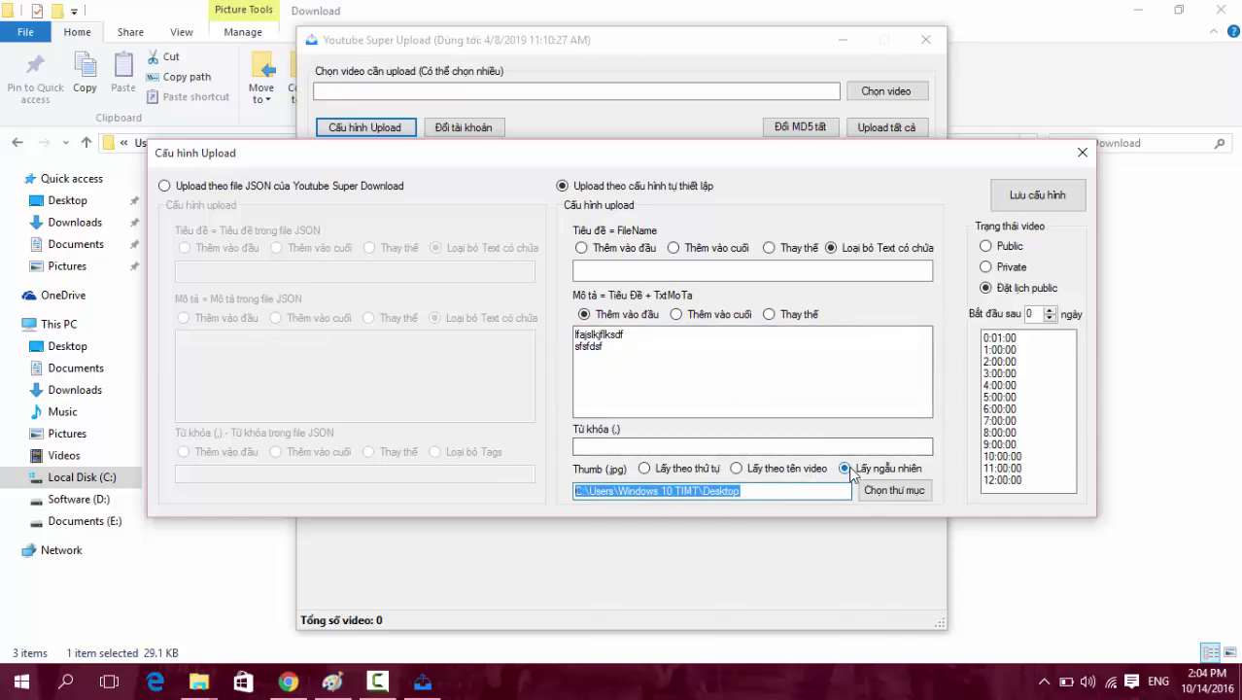
click(657, 470)
click(710, 380)
key(ctrl+a)
click(851, 400)
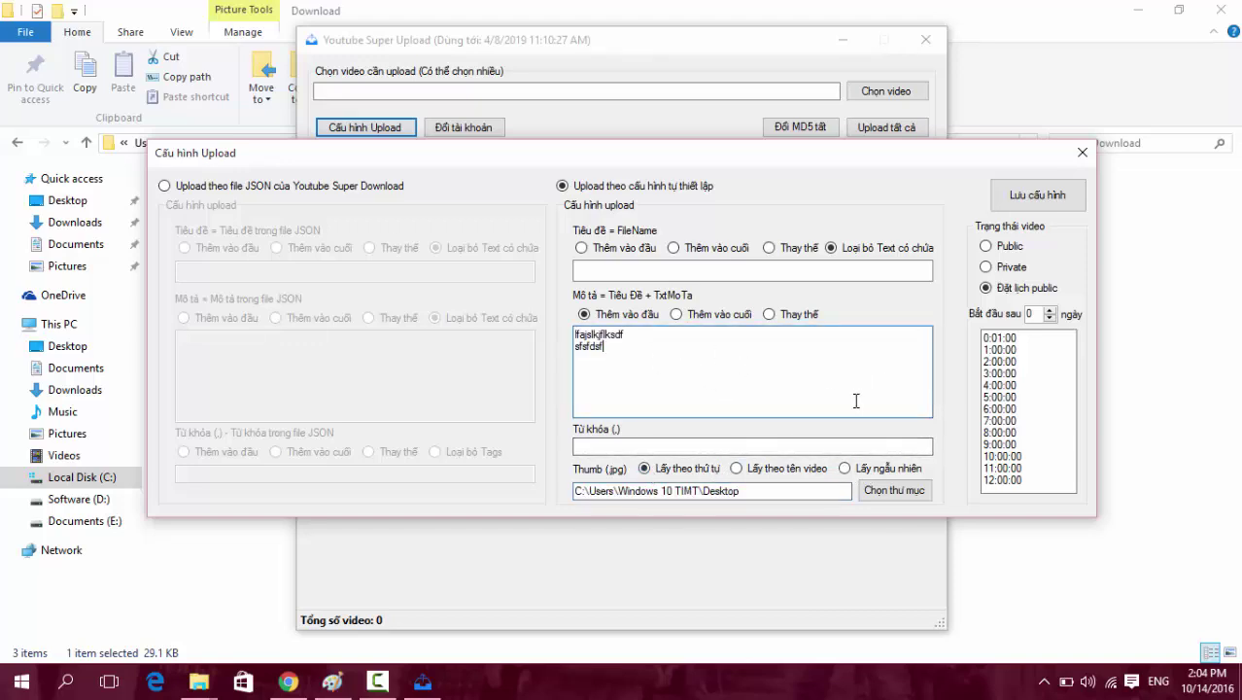
Cycle the video status options, keep scheduled public, and set the start delay to 1 day.
click(1015, 249)
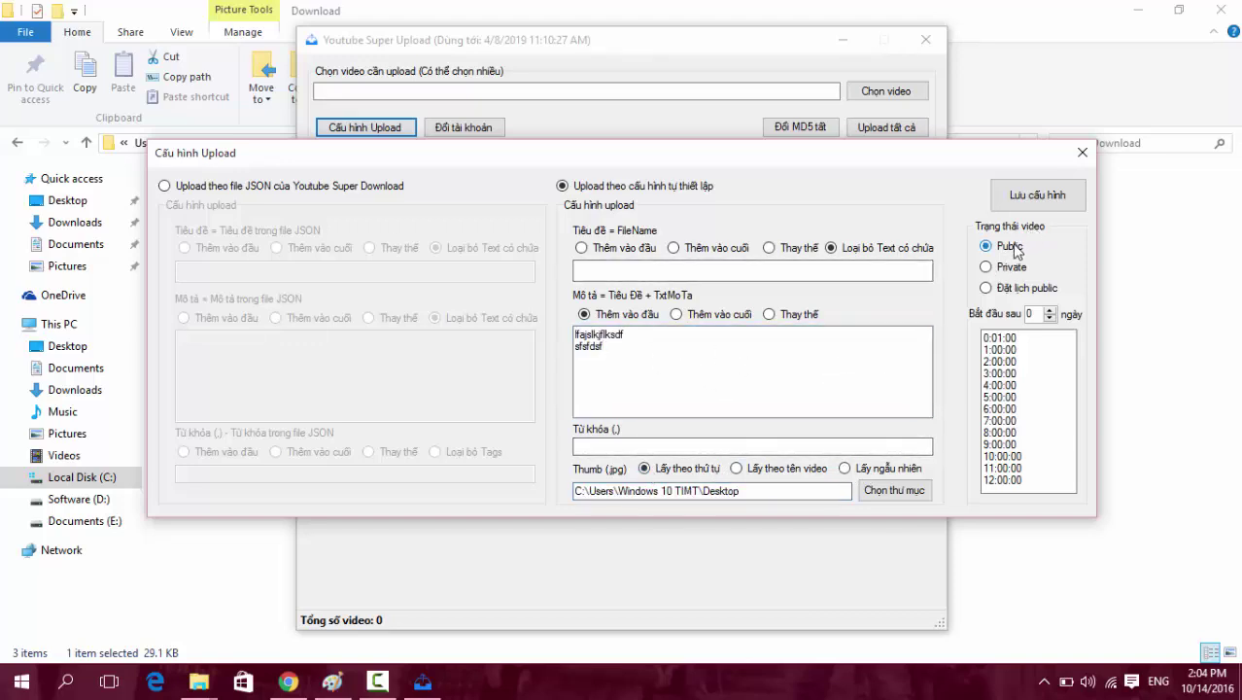
click(1010, 268)
click(1014, 290)
click(1012, 251)
click(1010, 267)
click(1012, 290)
click(1049, 310)
click(1050, 318)
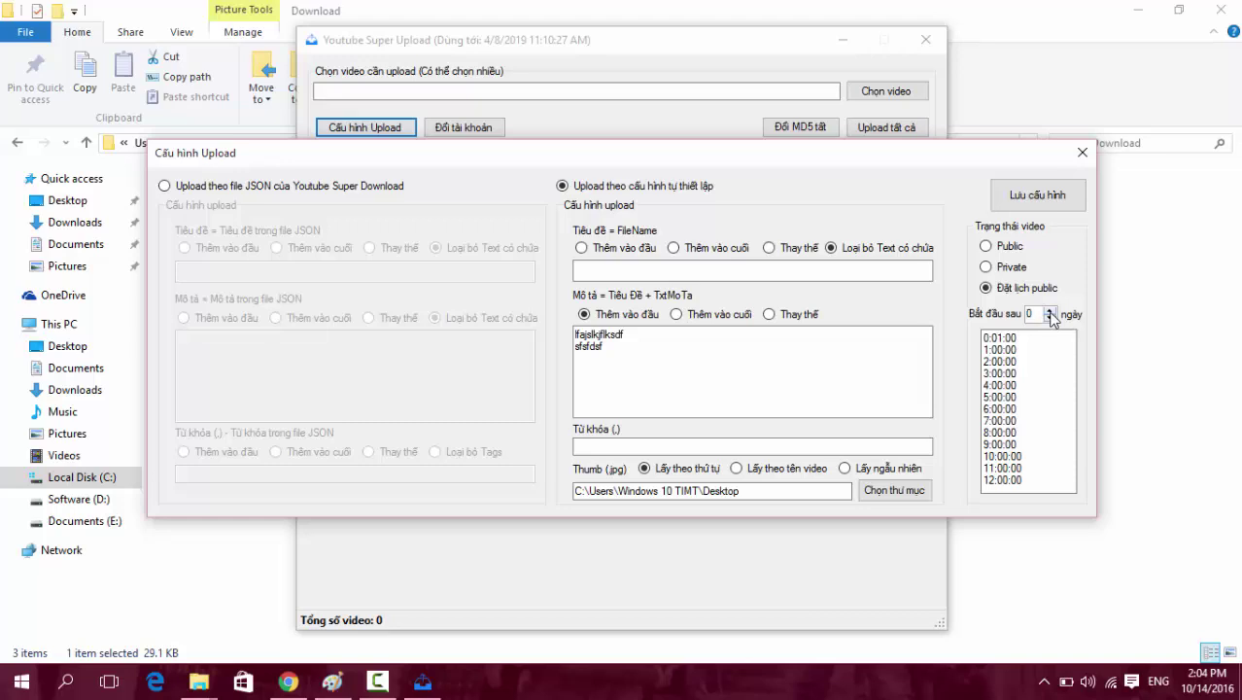
click(1050, 311)
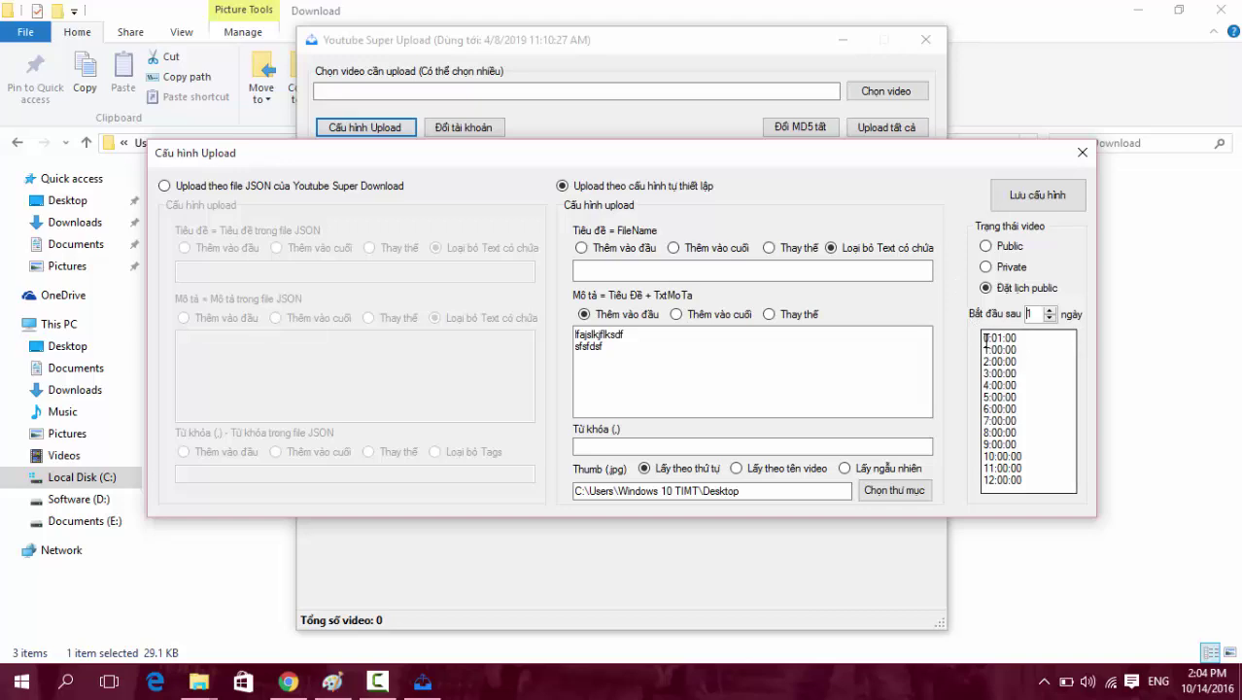
Review the scheduled time list entries and raise the Bắt đầu sau delay to 2 days.
drag(983, 338, 1031, 340)
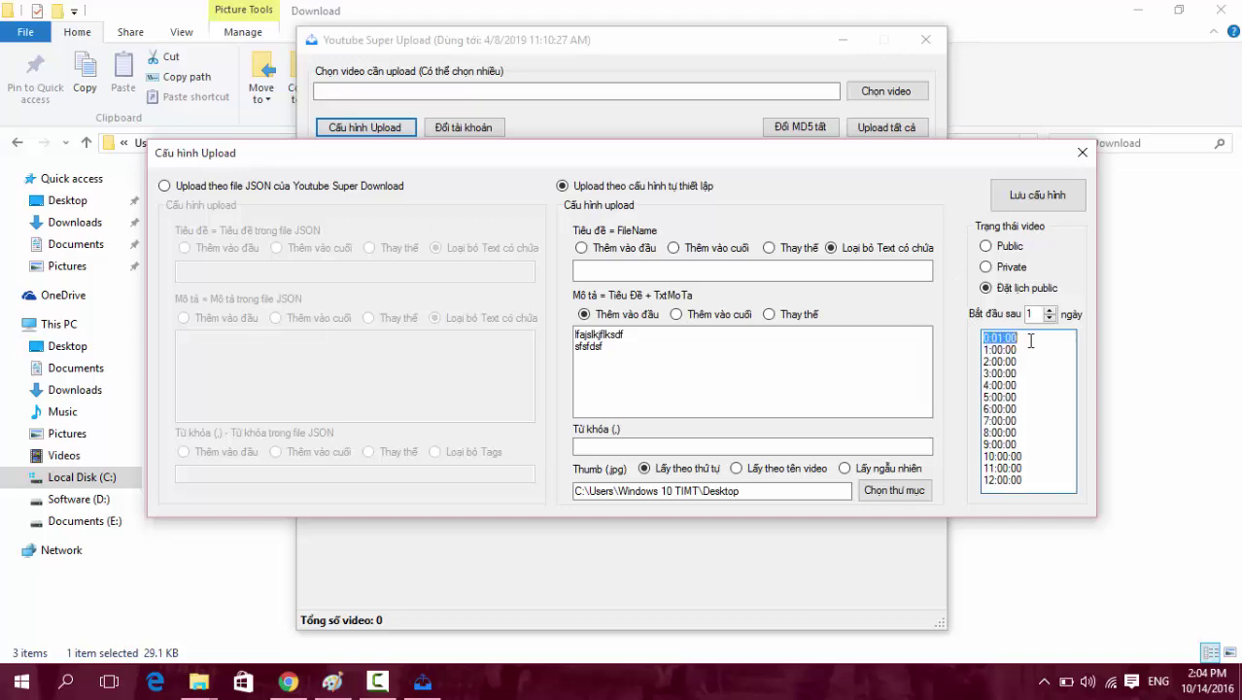
click(1003, 360)
key(ctrl+a)
click(1039, 453)
key(ctrl+a)
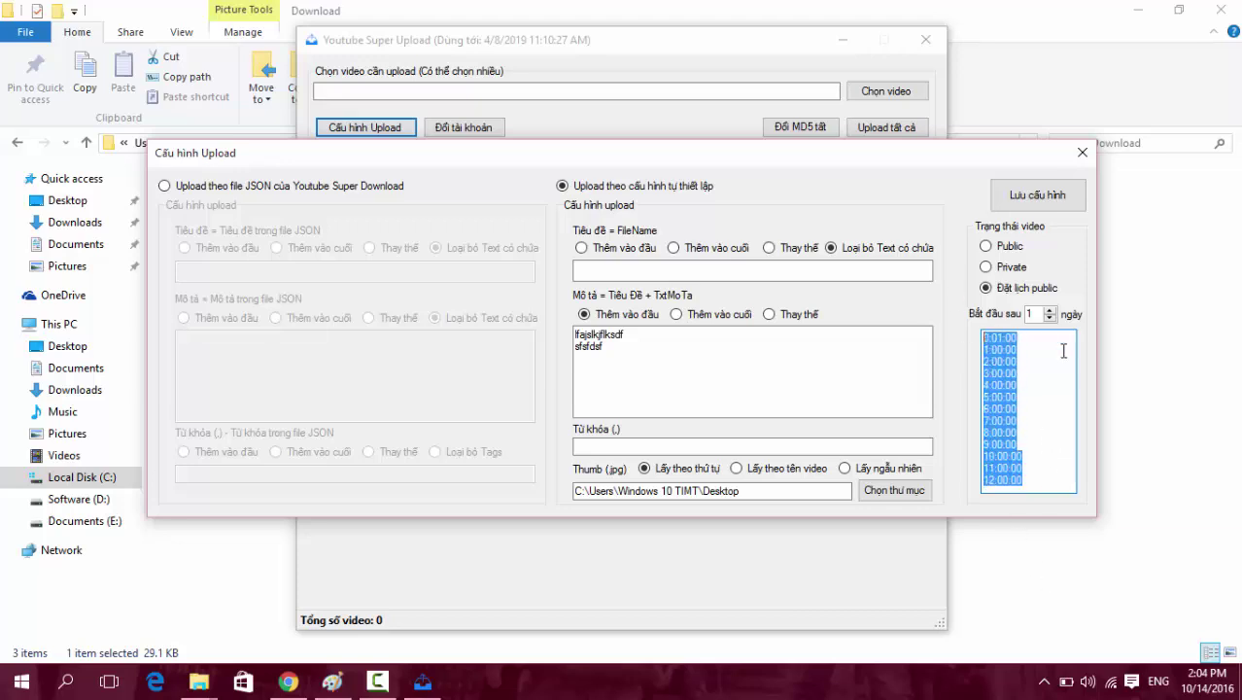
click(1037, 359)
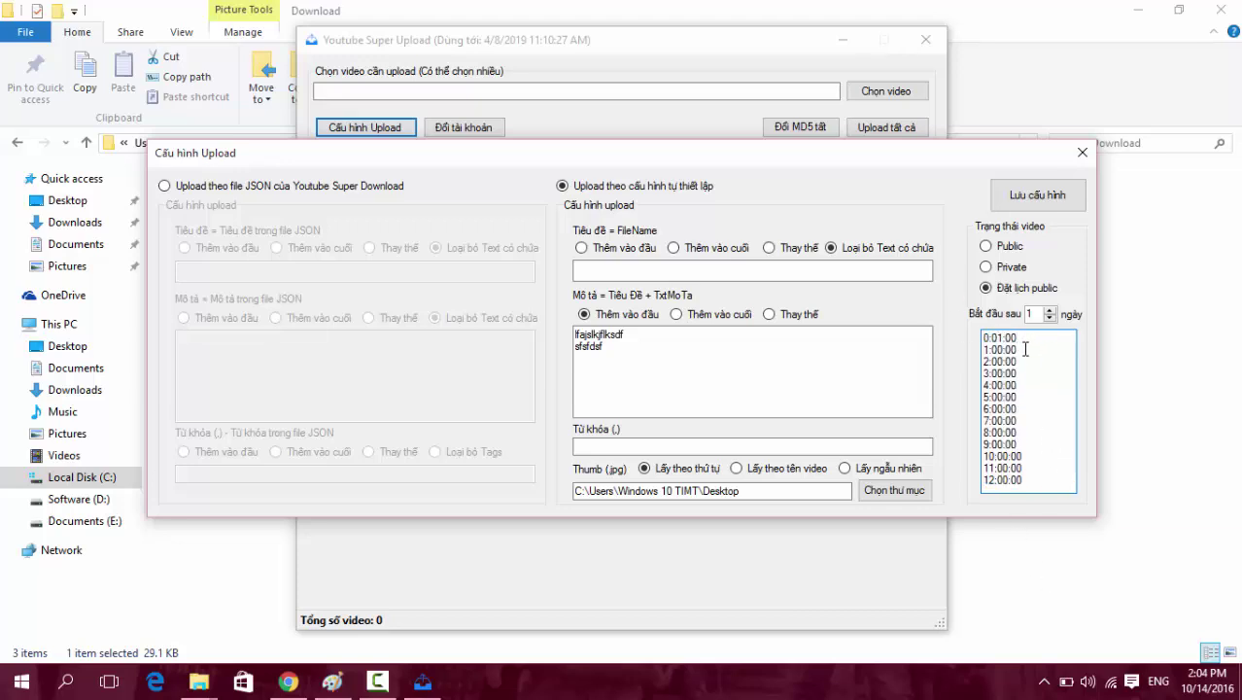
drag(1043, 365, 1027, 506)
click(1044, 346)
click(1048, 448)
double_click(1035, 480)
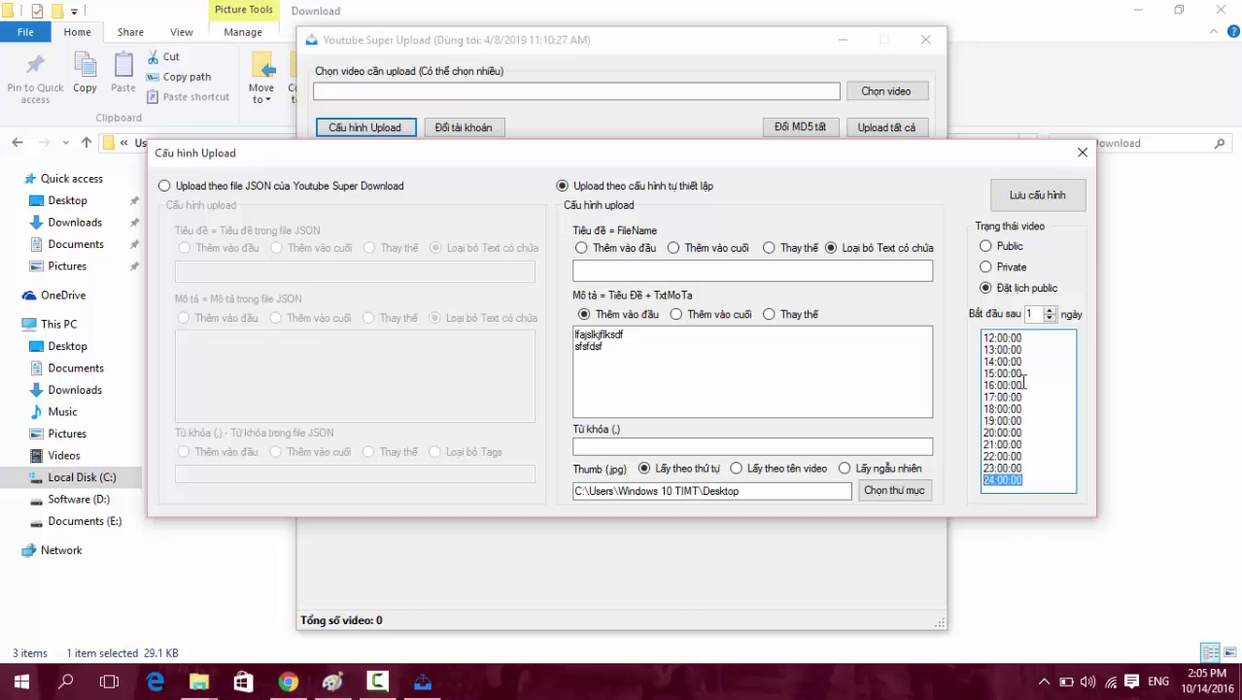
drag(1027, 412, 1011, 335)
click(1011, 337)
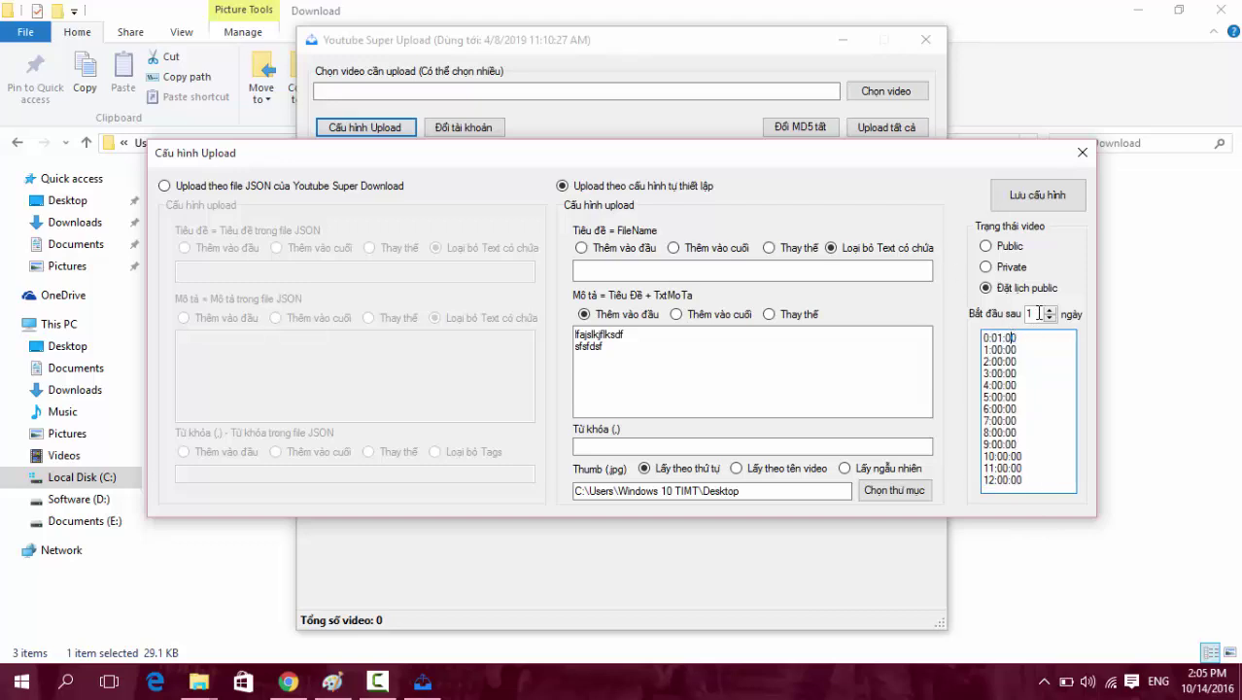
click(1049, 309)
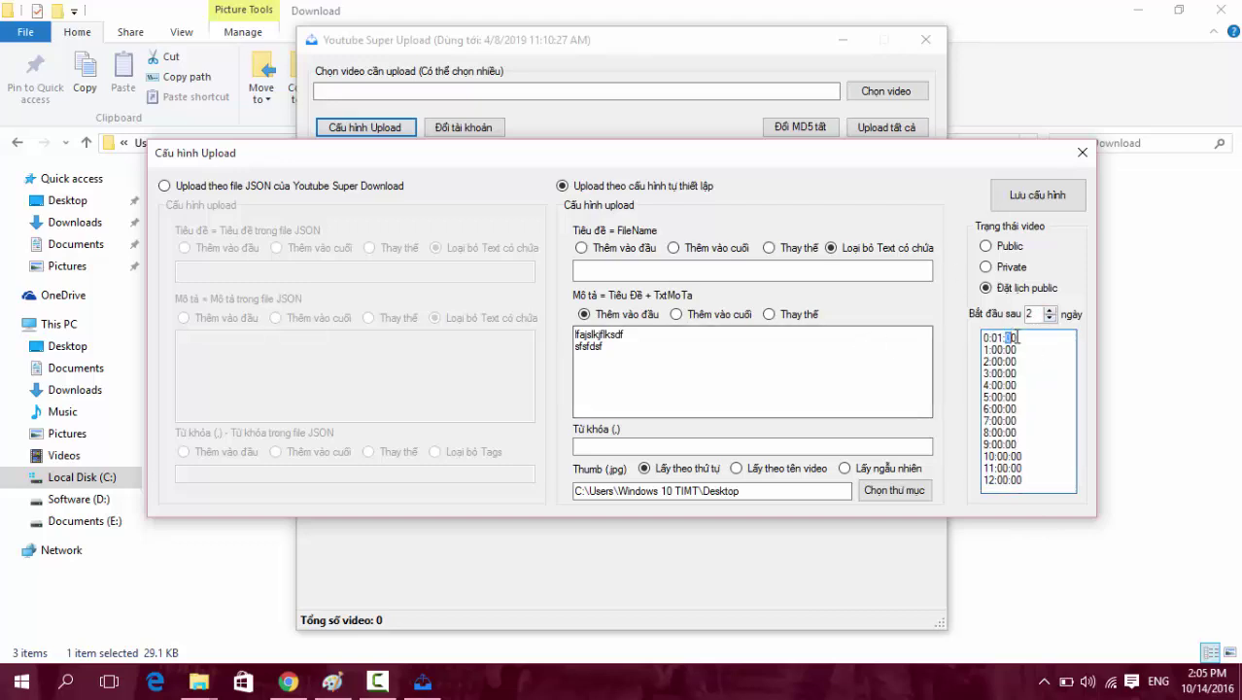
Duplicate the 1:00:00 time entry, delete the extra copies, and save the upload settings.
drag(1017, 337, 948, 336)
drag(1028, 351, 969, 353)
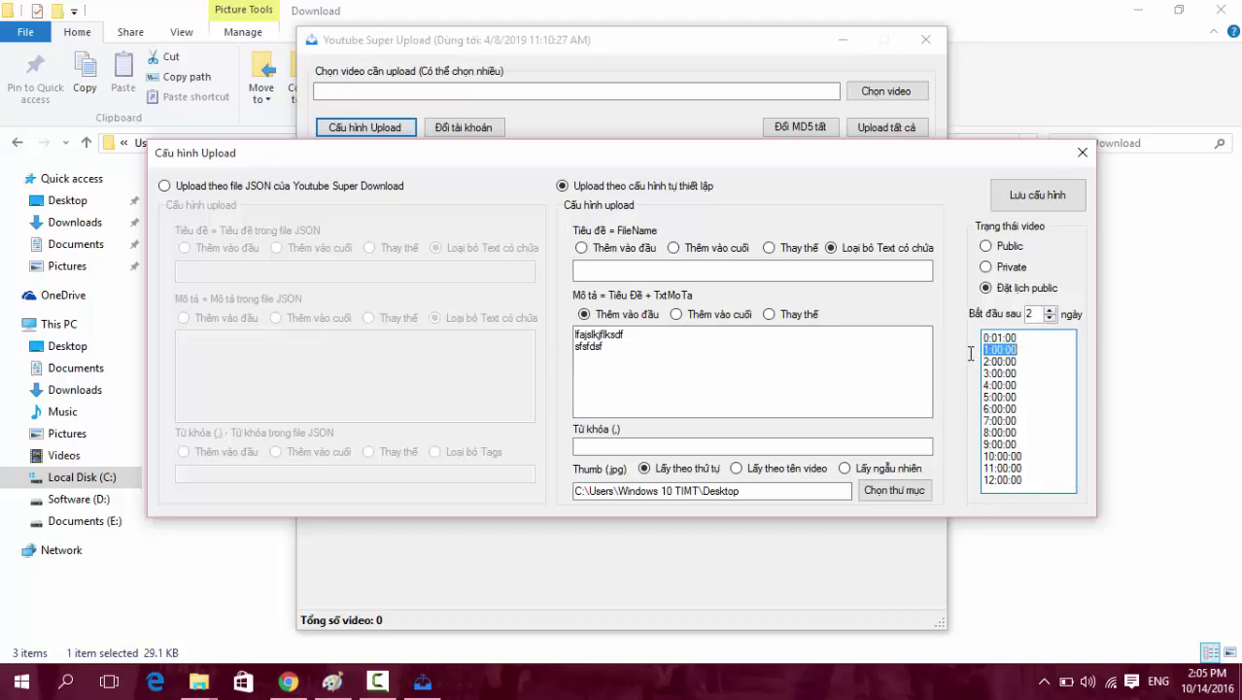
key(ctrl+c)
key(End)
key(Return)
key(ctrl+v)
key(Return)
key(ctrl+v)
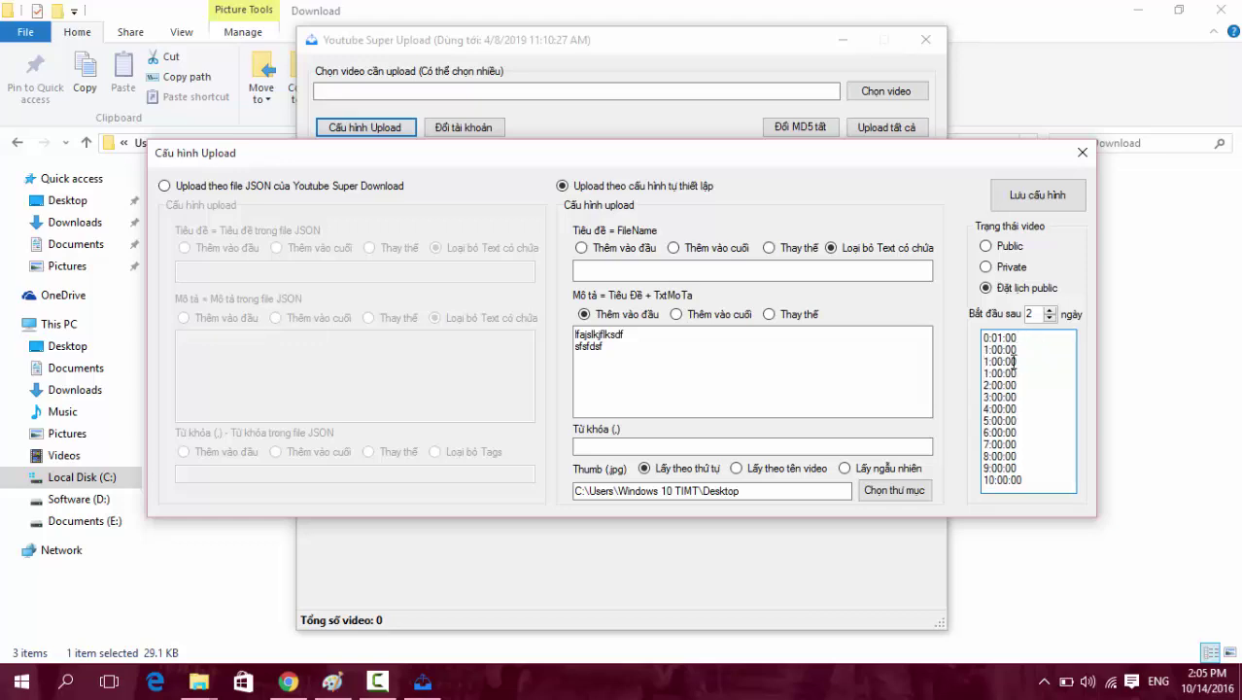
drag(1027, 373, 982, 355)
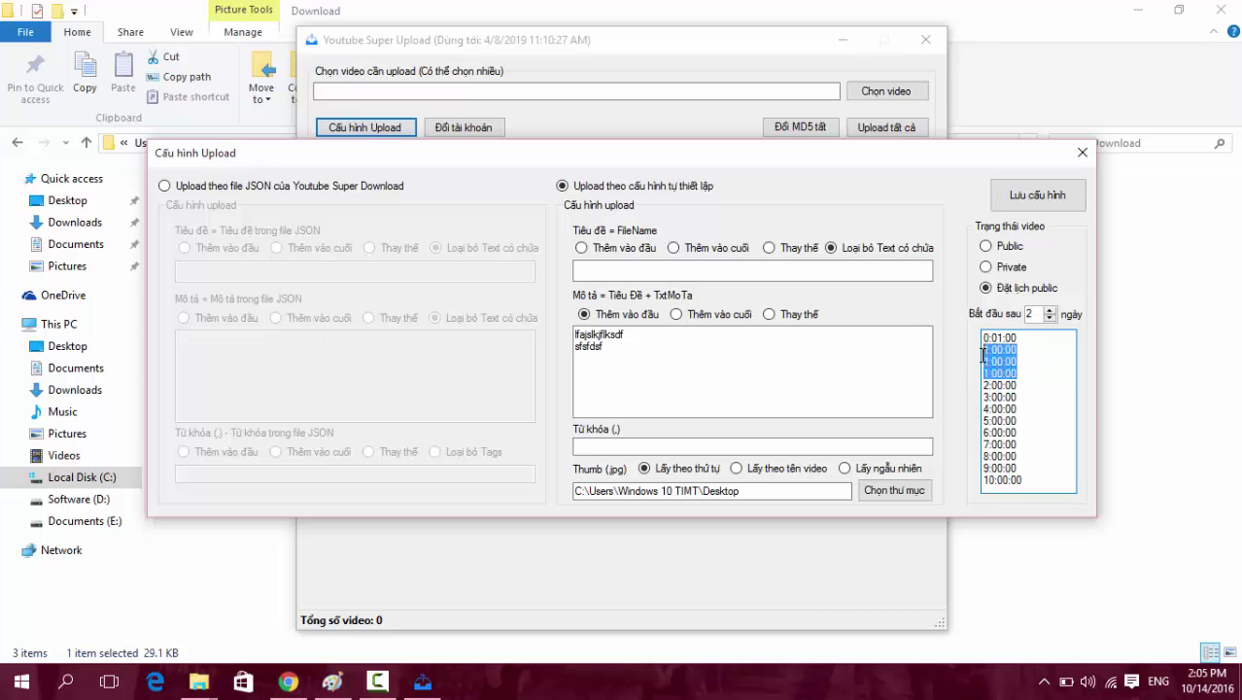
click(1034, 381)
drag(1027, 376, 982, 360)
key(Delete)
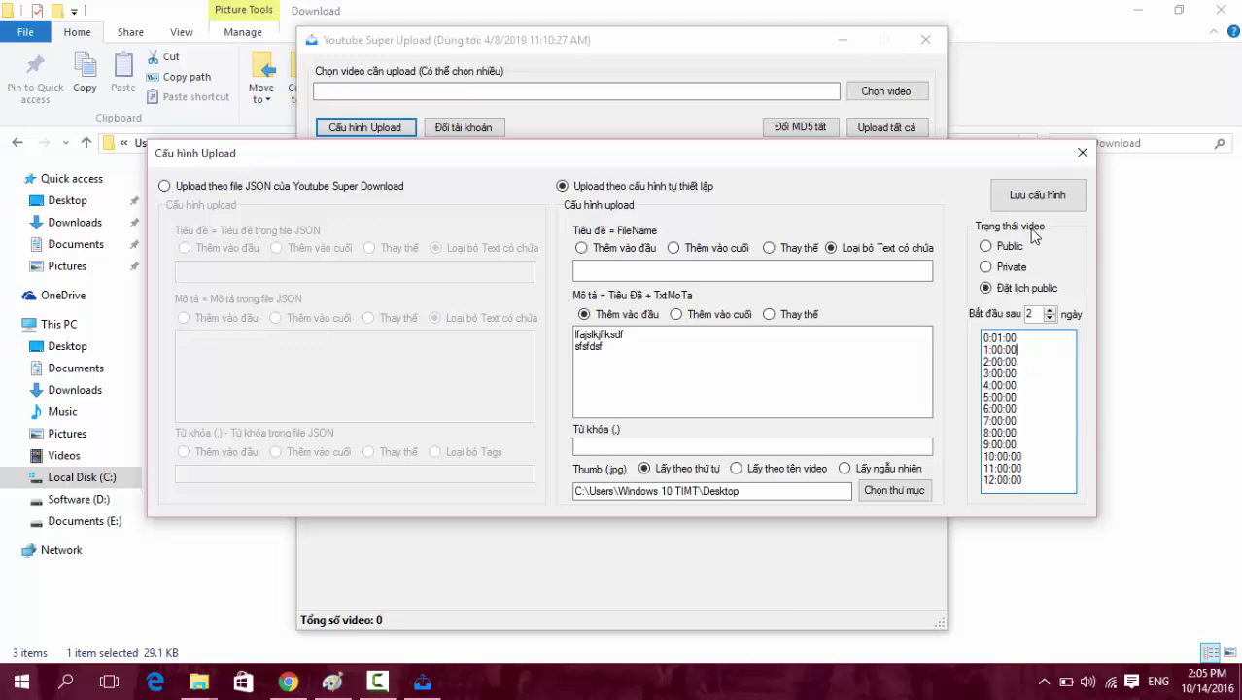
click(1028, 202)
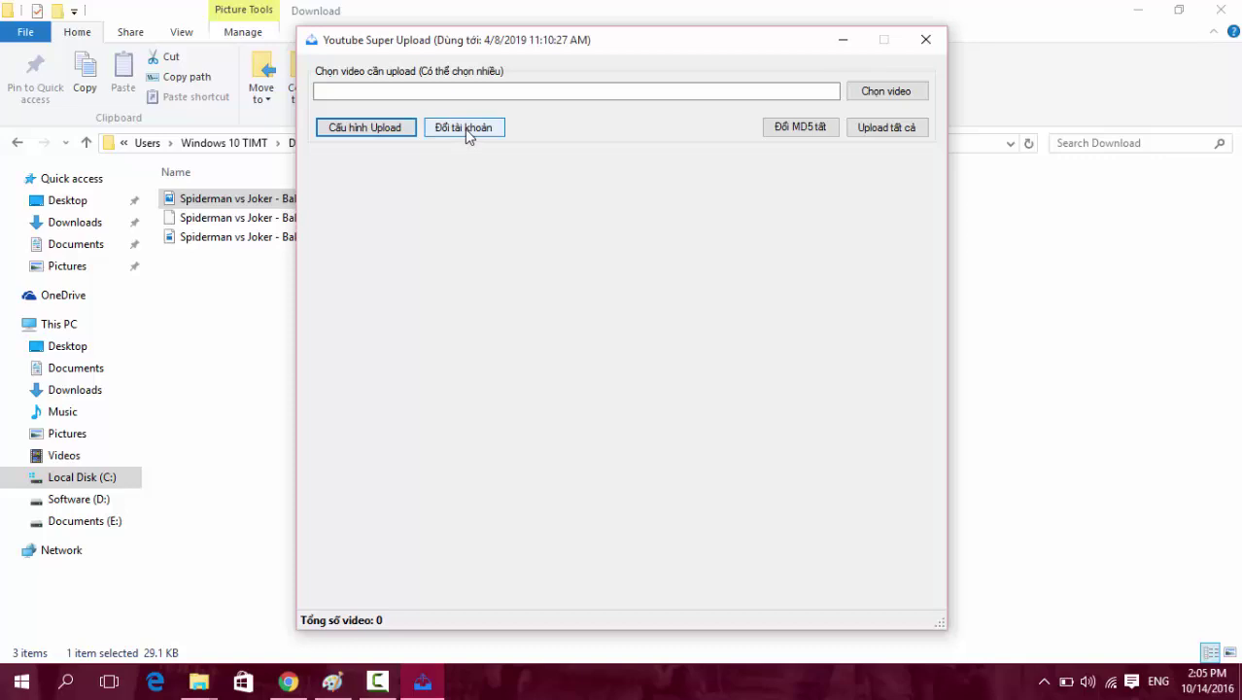
Close the extra Downloads File Explorer window.
click(198, 681)
click(407, 600)
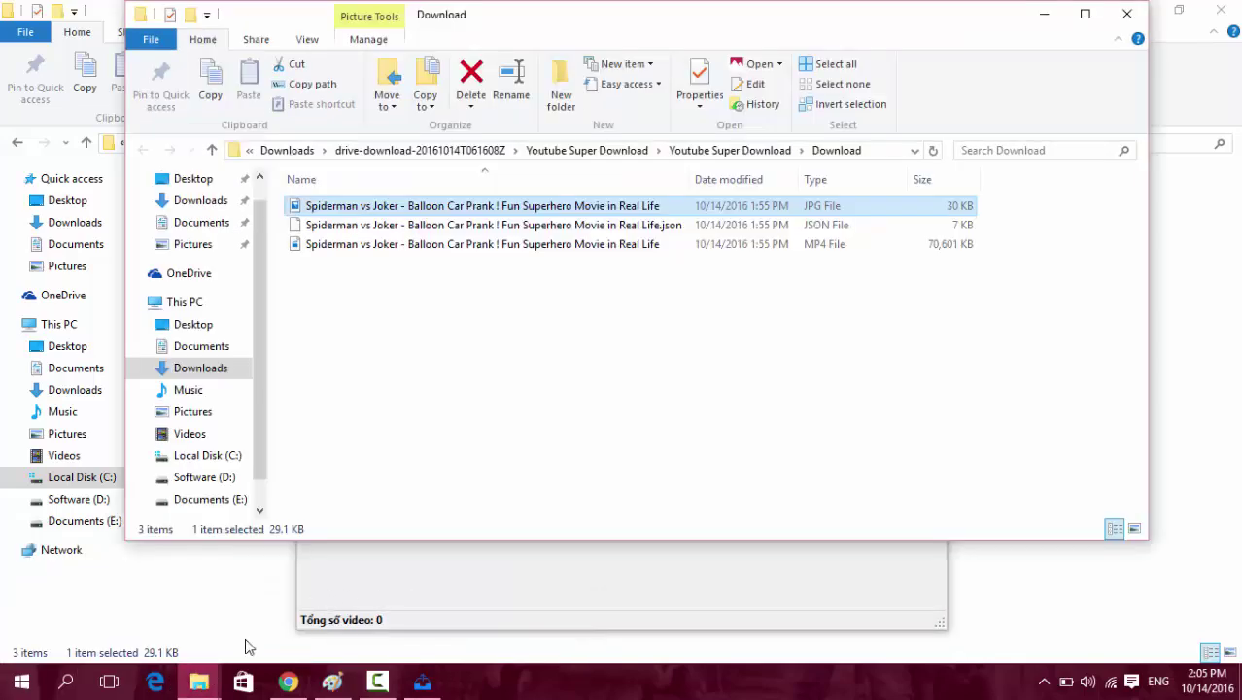
click(192, 687)
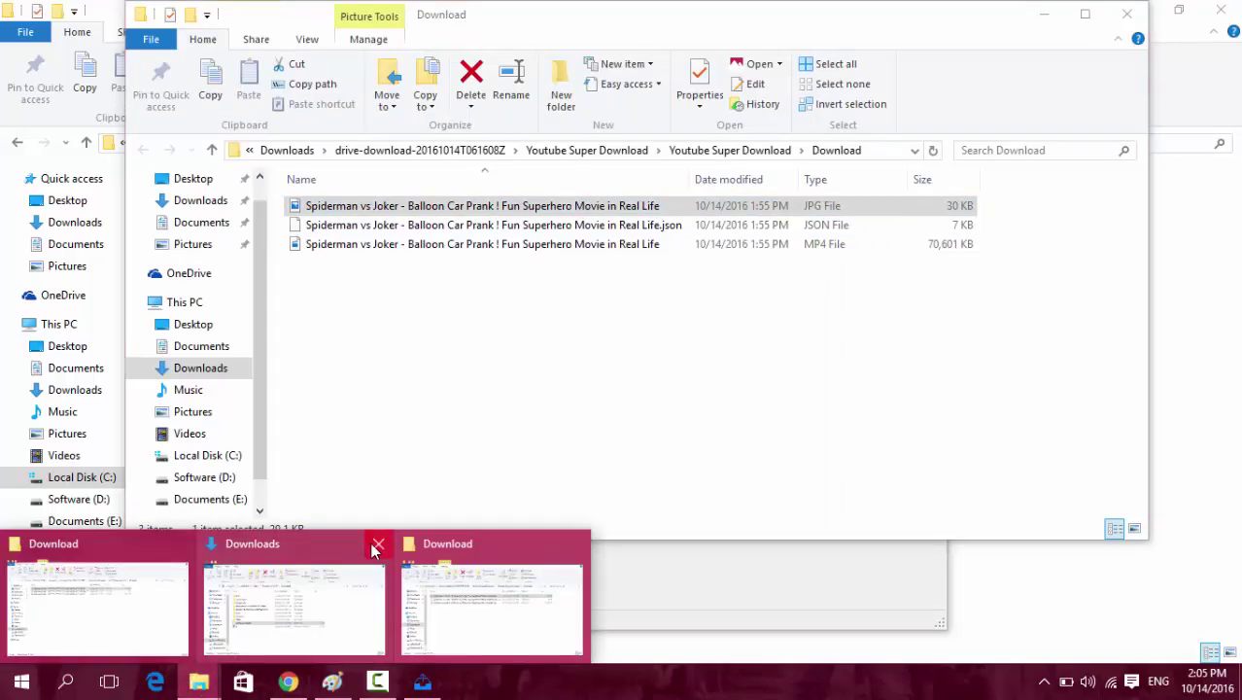
click(377, 546)
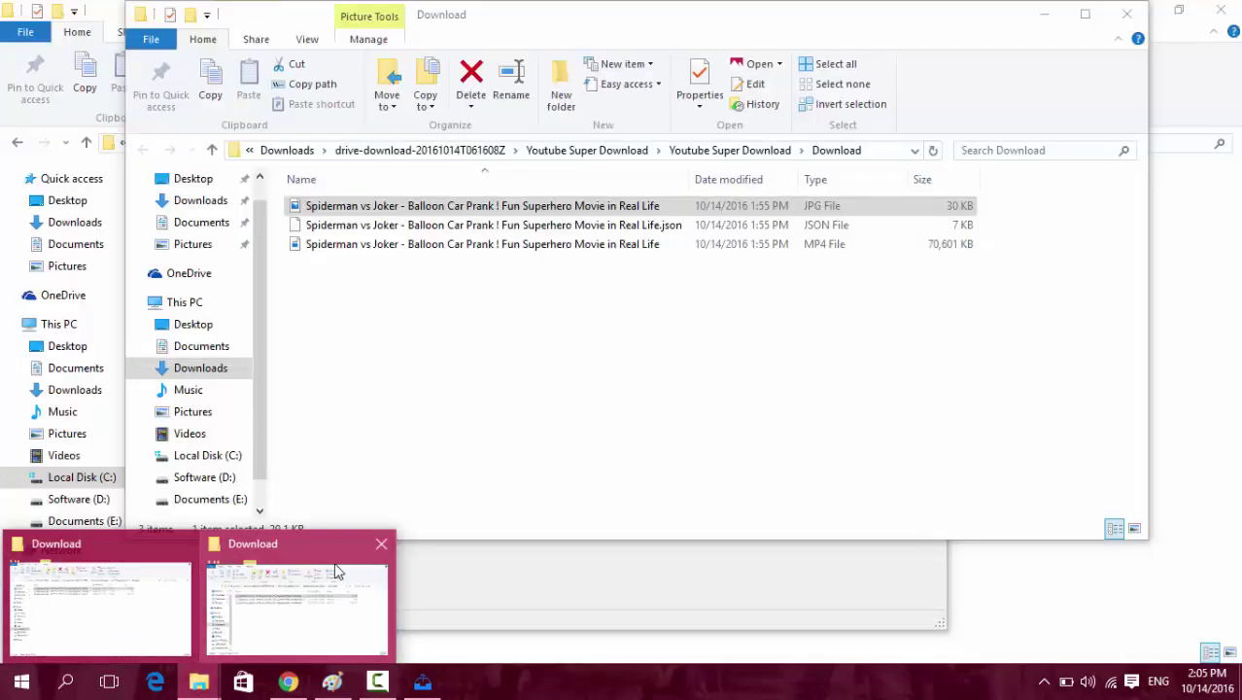
Go up to drive-download-20161014T061608Z and open the inner Youtube Super Upload folder.
click(470, 152)
click(397, 286)
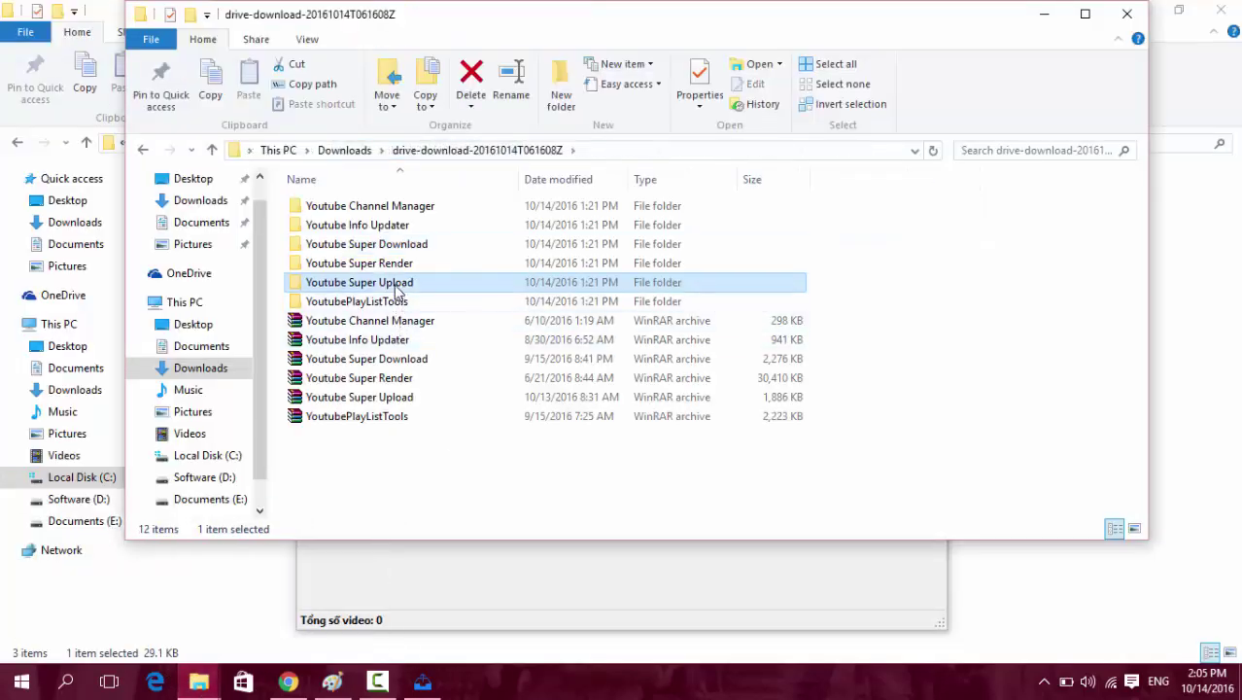
double_click(396, 286)
double_click(405, 208)
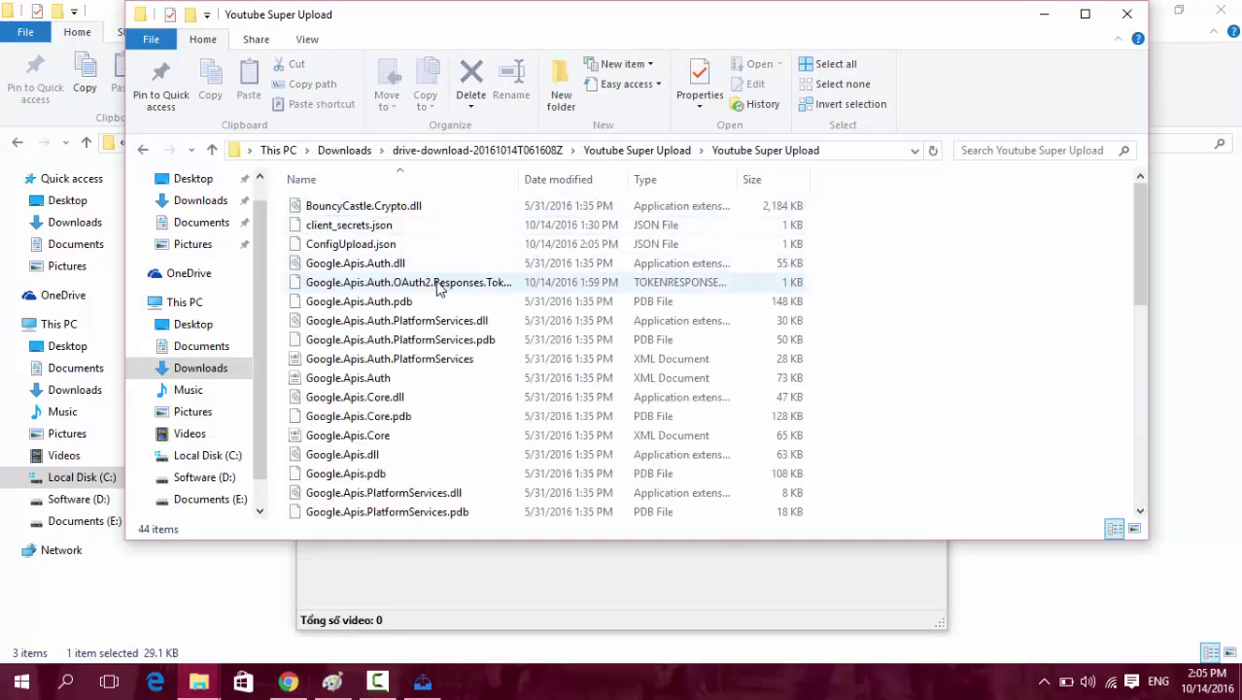
Select the saved OAuth2 token file together with client_secrets.json in the program folder.
click(440, 283)
click(463, 595)
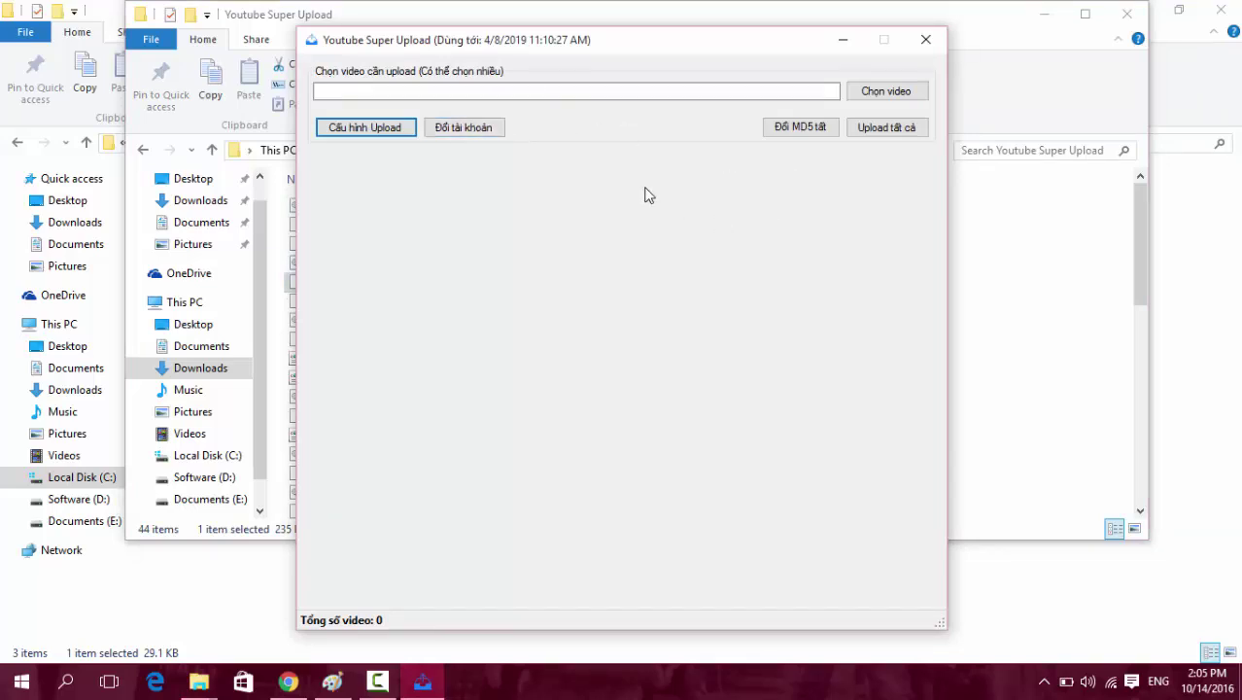
click(1016, 262)
click(422, 283)
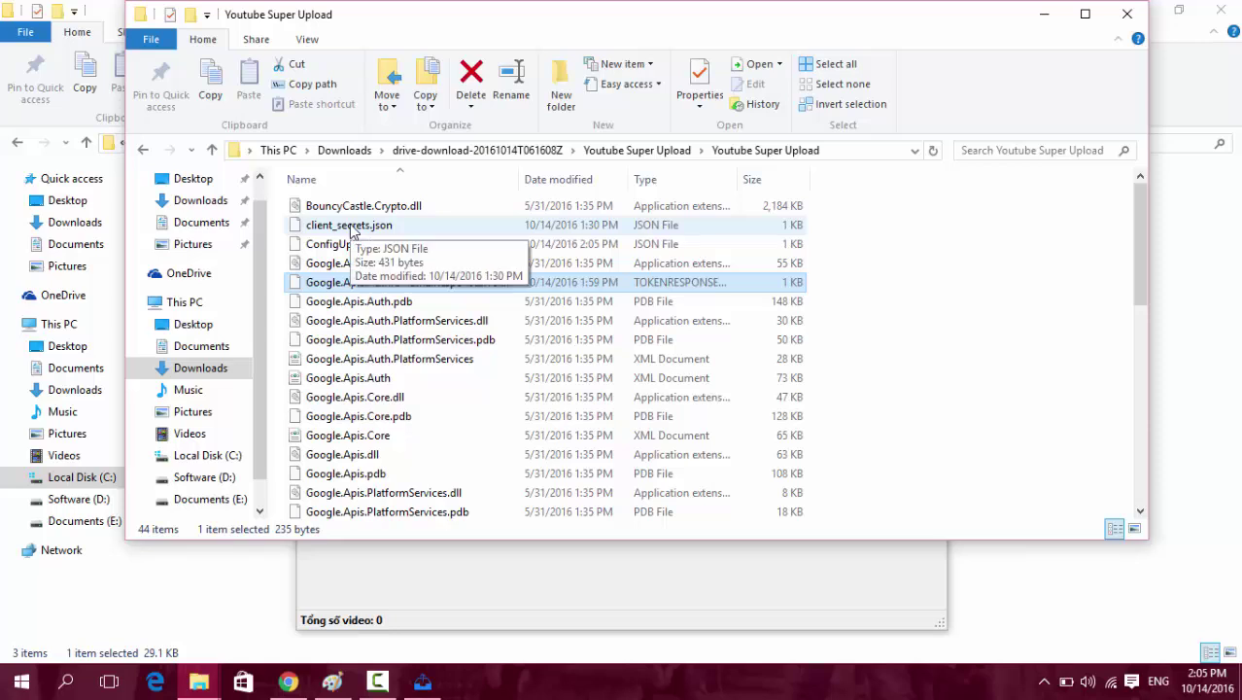
ctrl+click(352, 227)
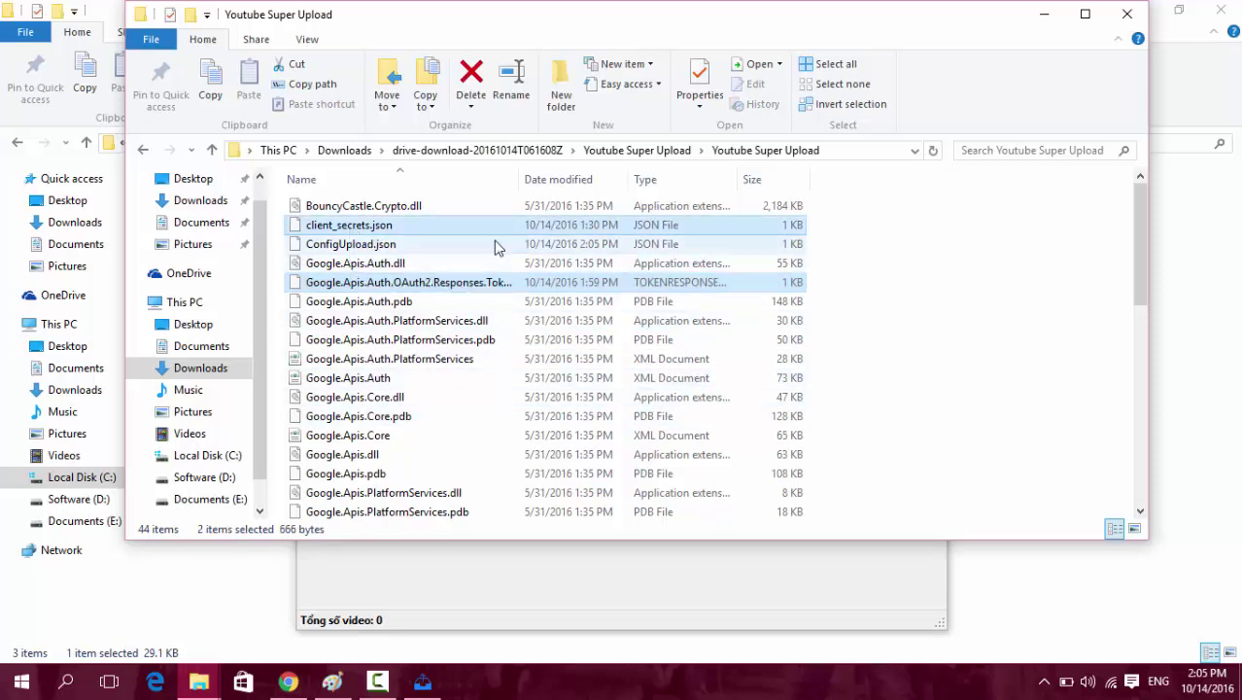
click(587, 590)
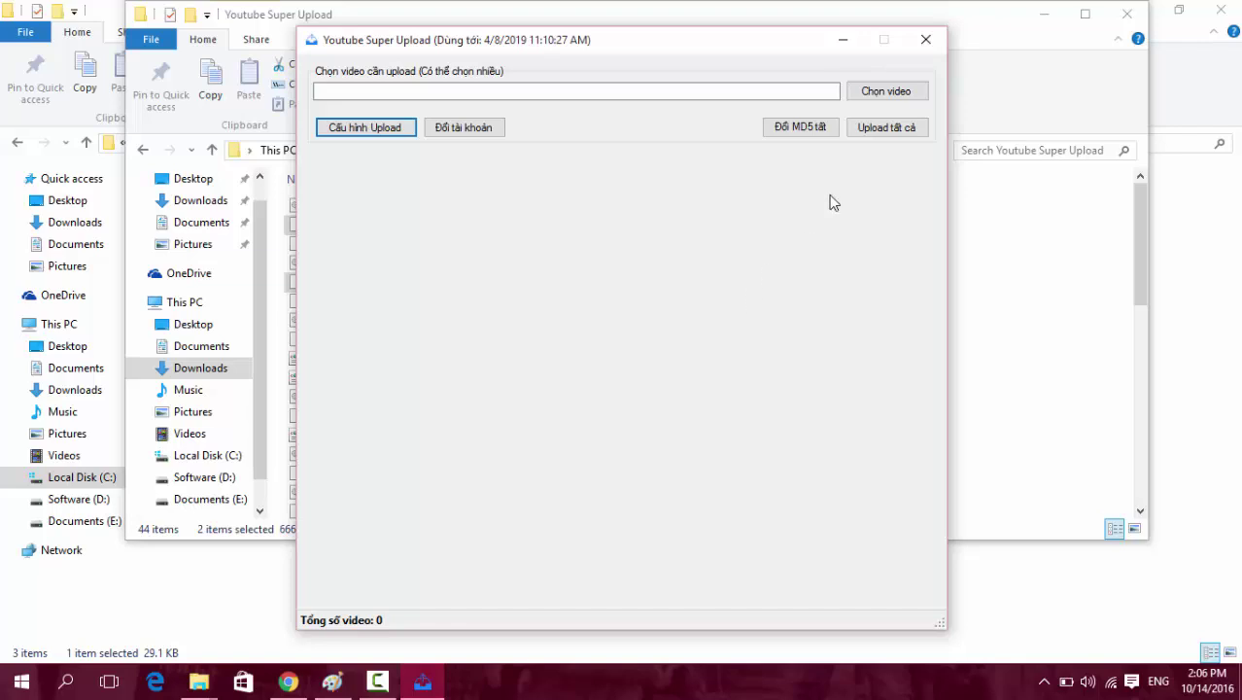
Via 'Chọn video', pick the Spiderman vs Joker video from Youtube Super Download's Download folder.
click(751, 96)
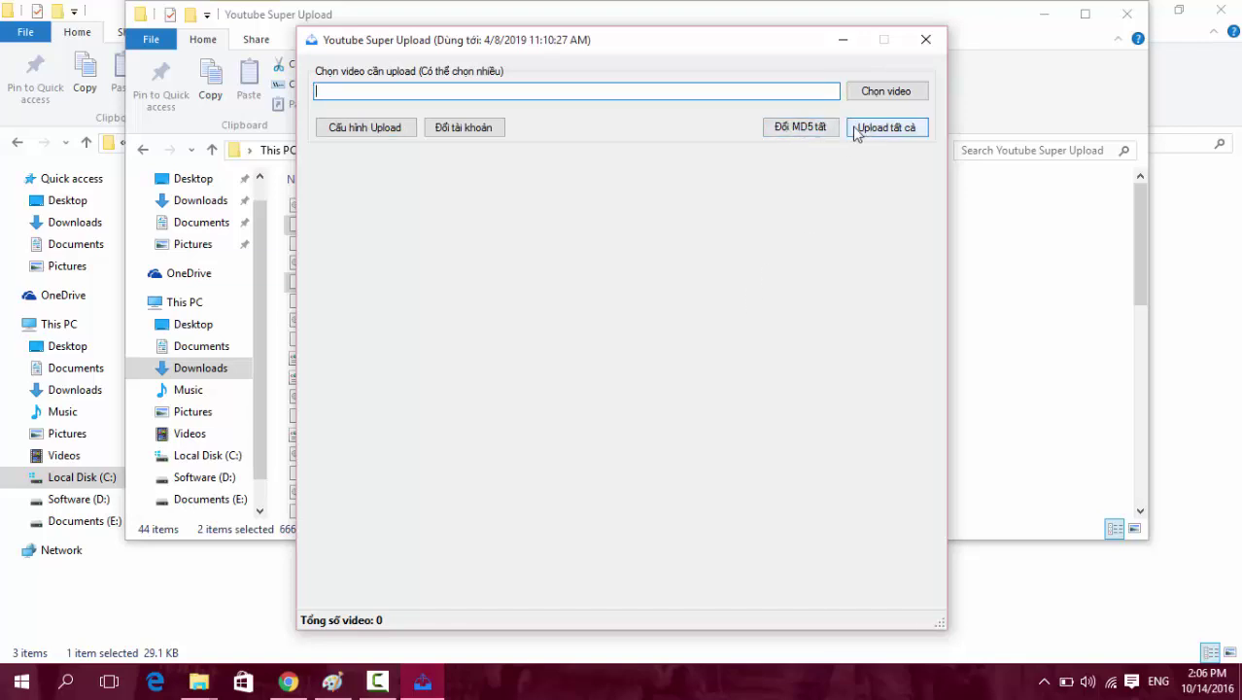
click(865, 94)
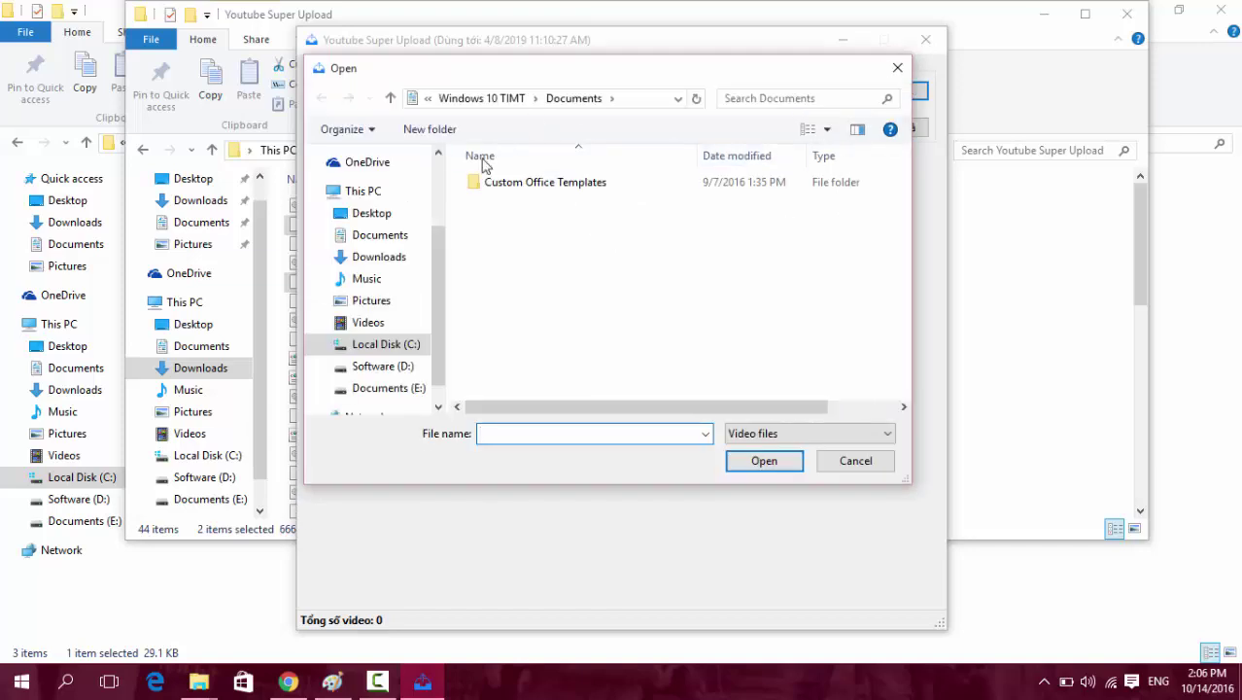
click(367, 259)
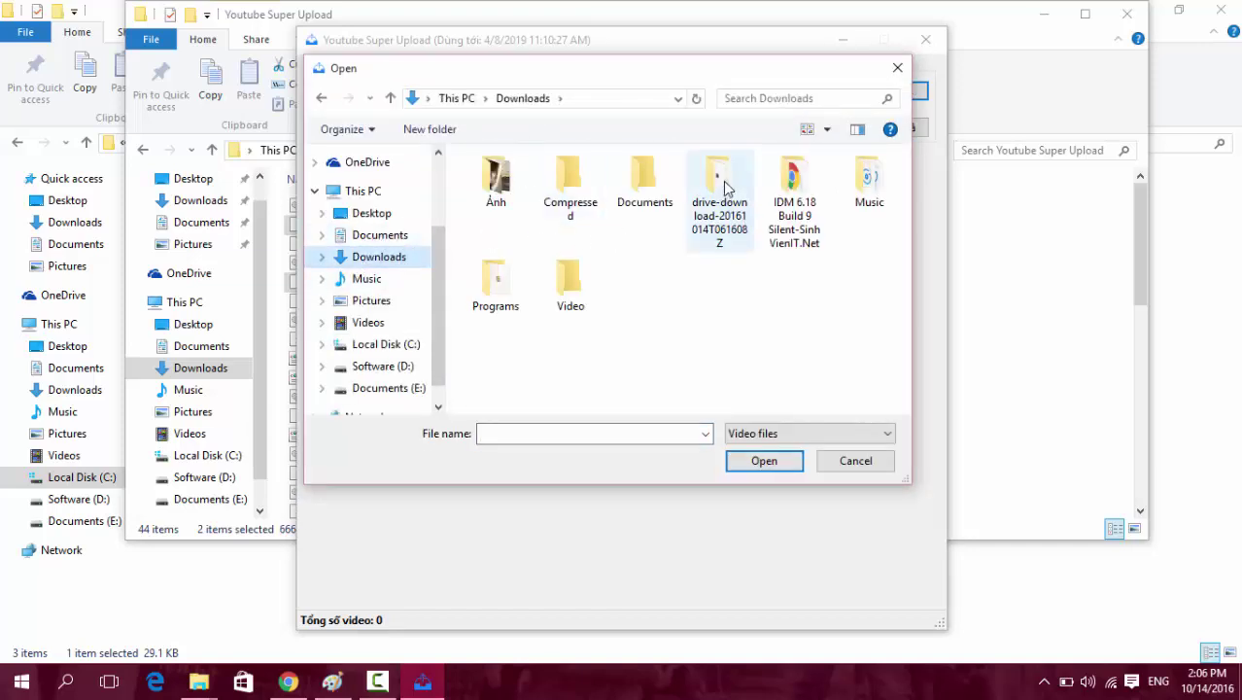
double_click(723, 188)
double_click(556, 220)
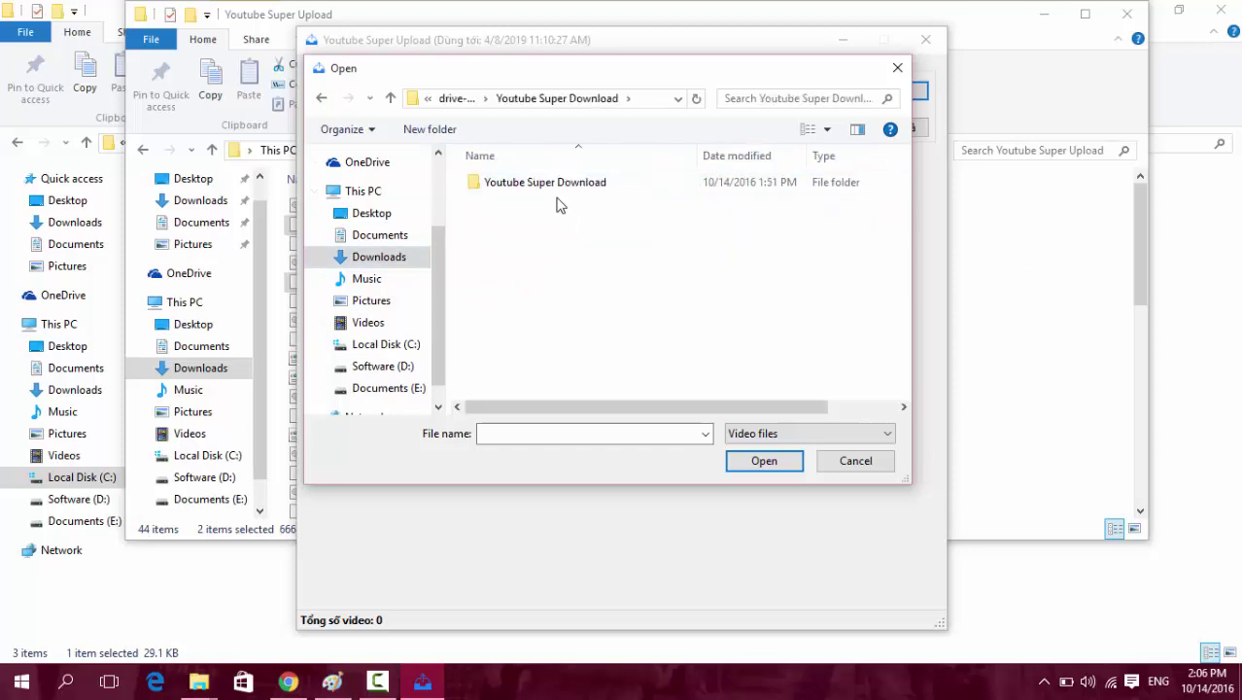
double_click(536, 181)
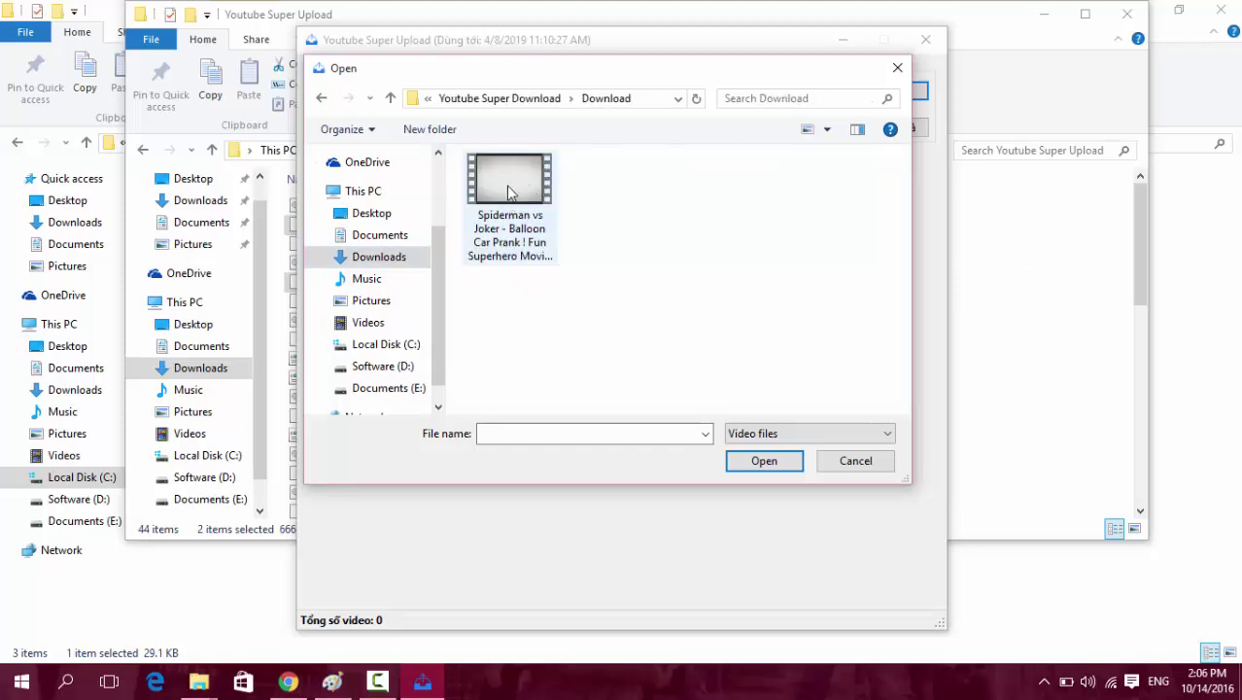
double_click(507, 191)
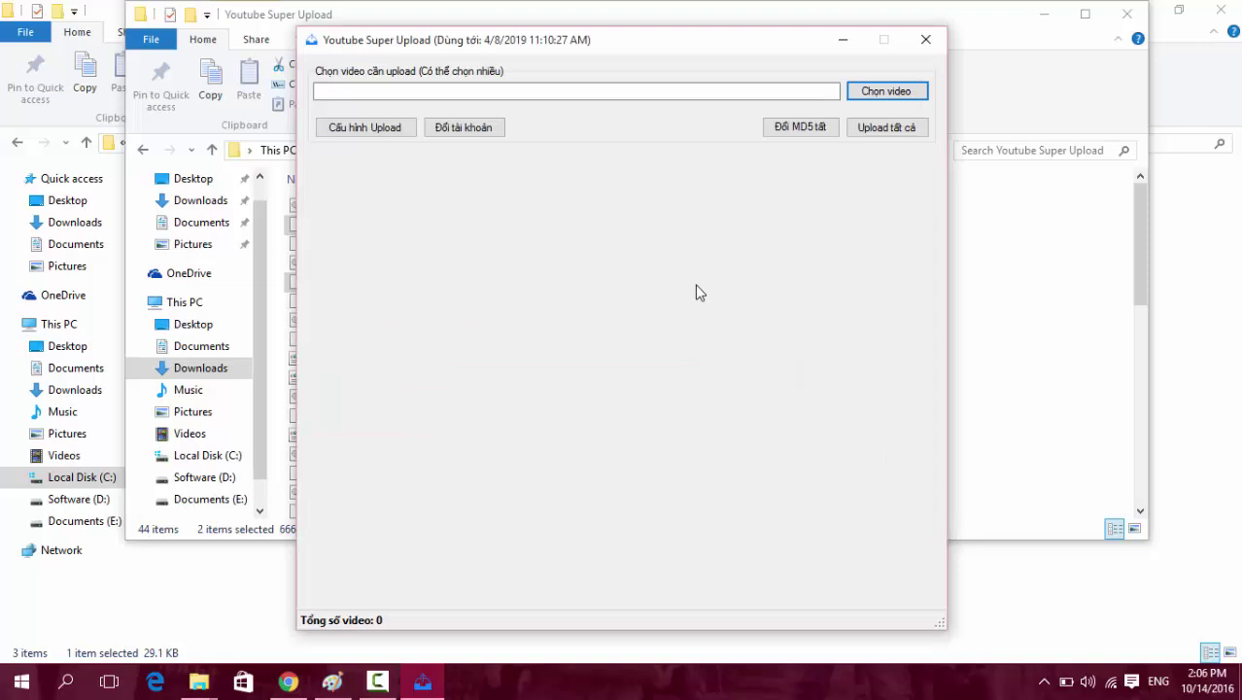
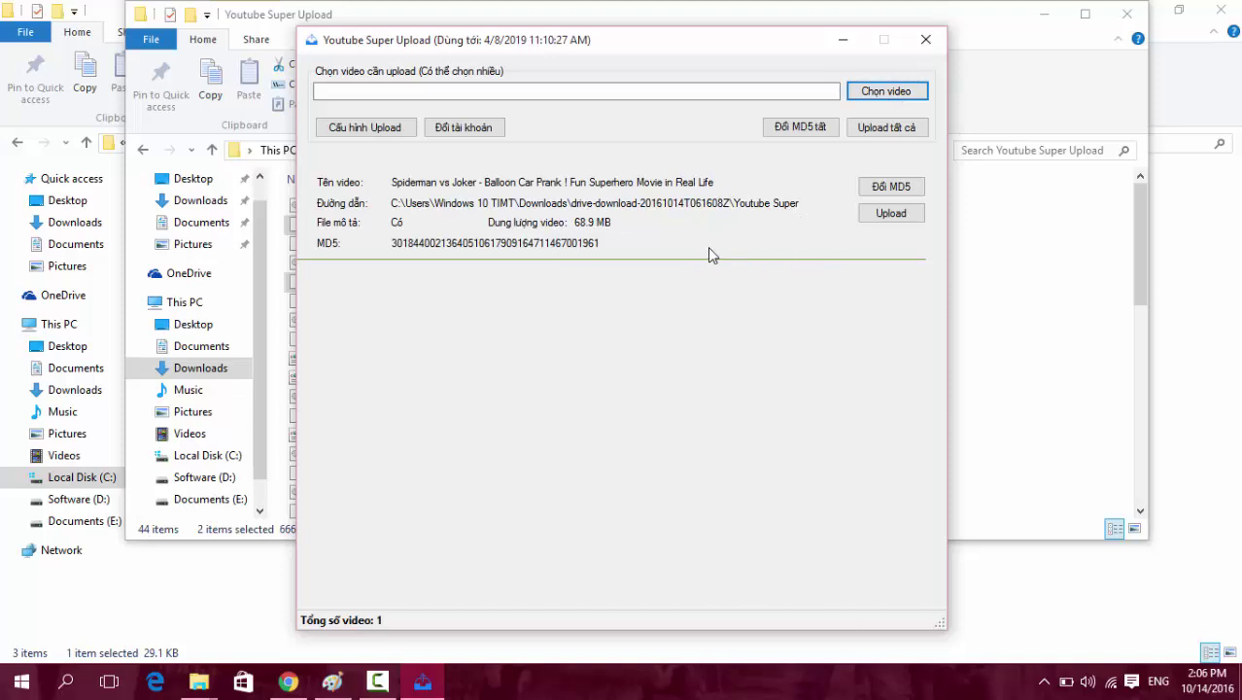
Give the queued videos a new MD5 and set uploads to follow the Youtube Super Download JSON file.
click(803, 127)
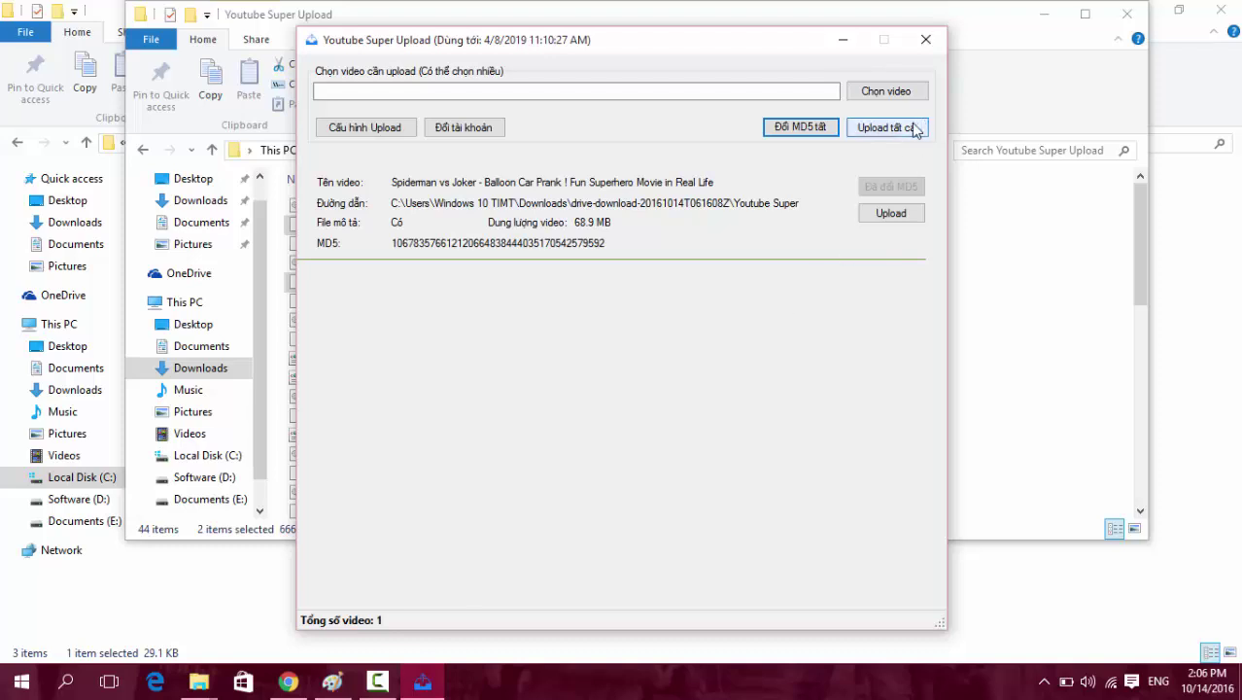
click(388, 131)
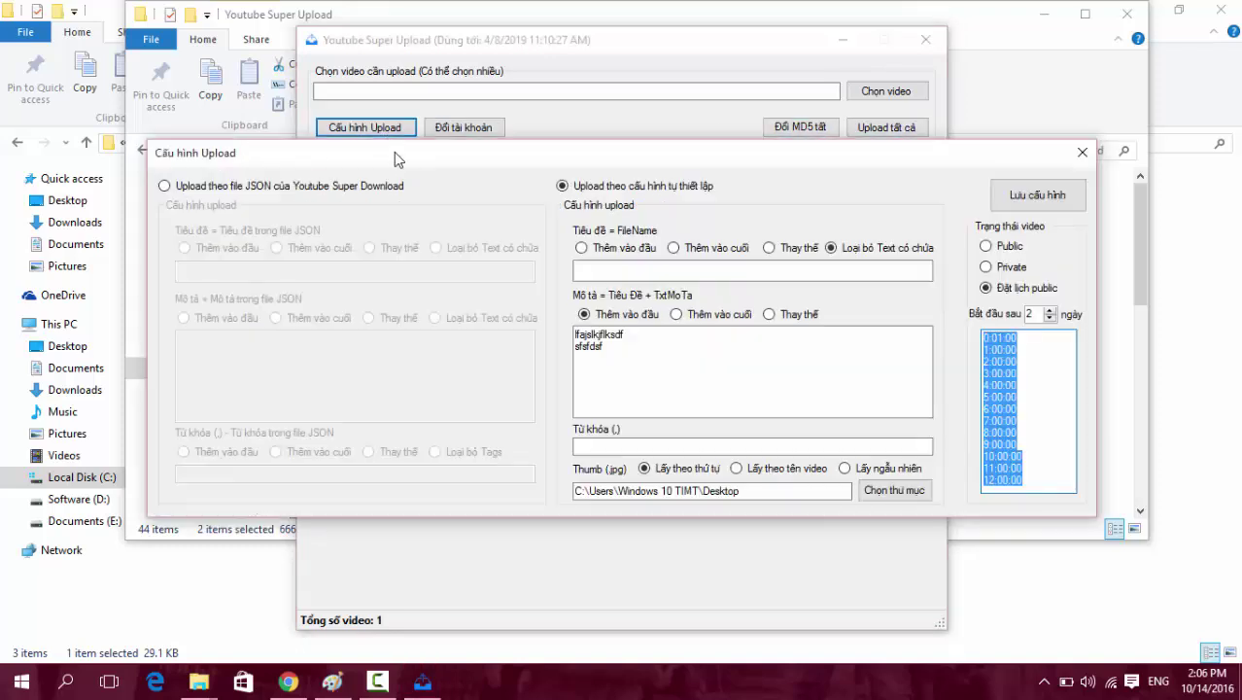
click(312, 187)
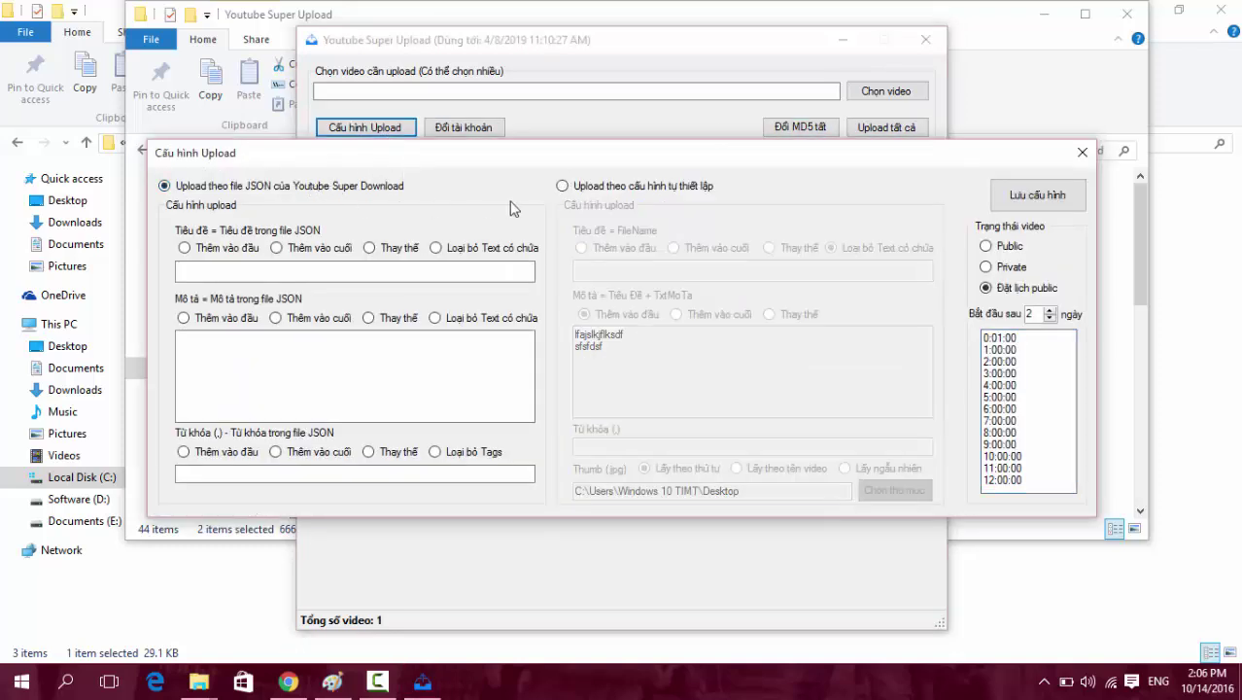
click(1032, 199)
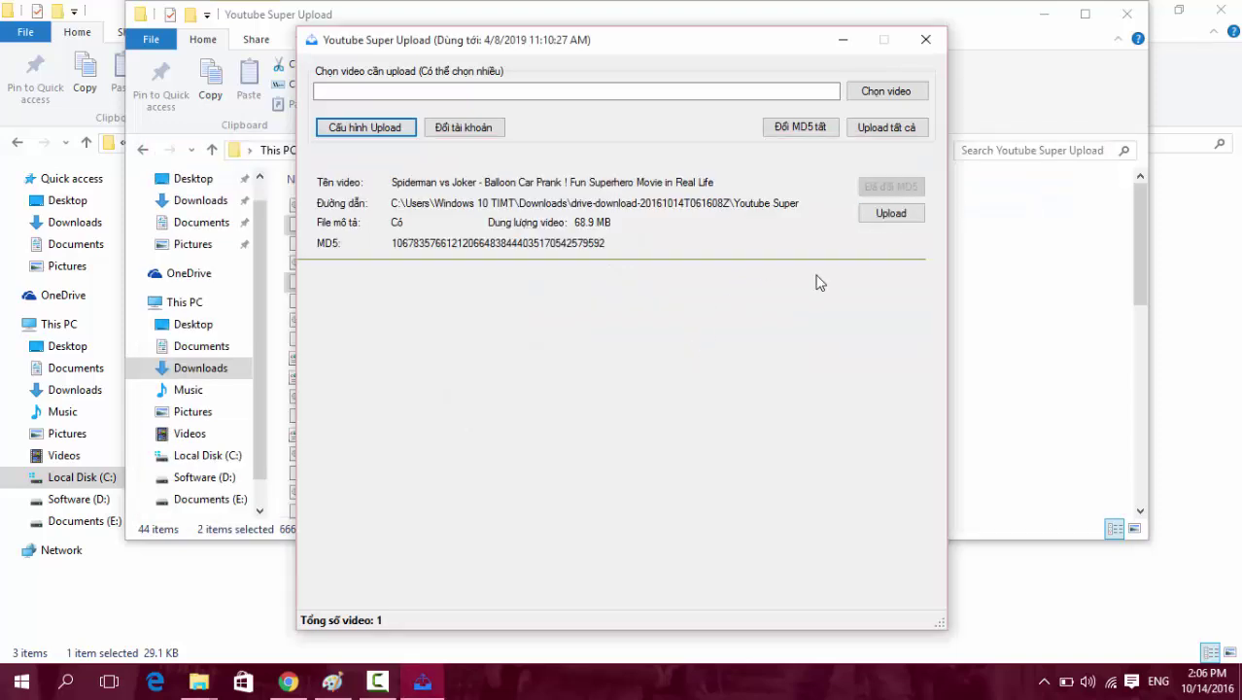
Choose the Spiderman vs Joker video file and start uploading all listed videos.
click(887, 92)
double_click(491, 204)
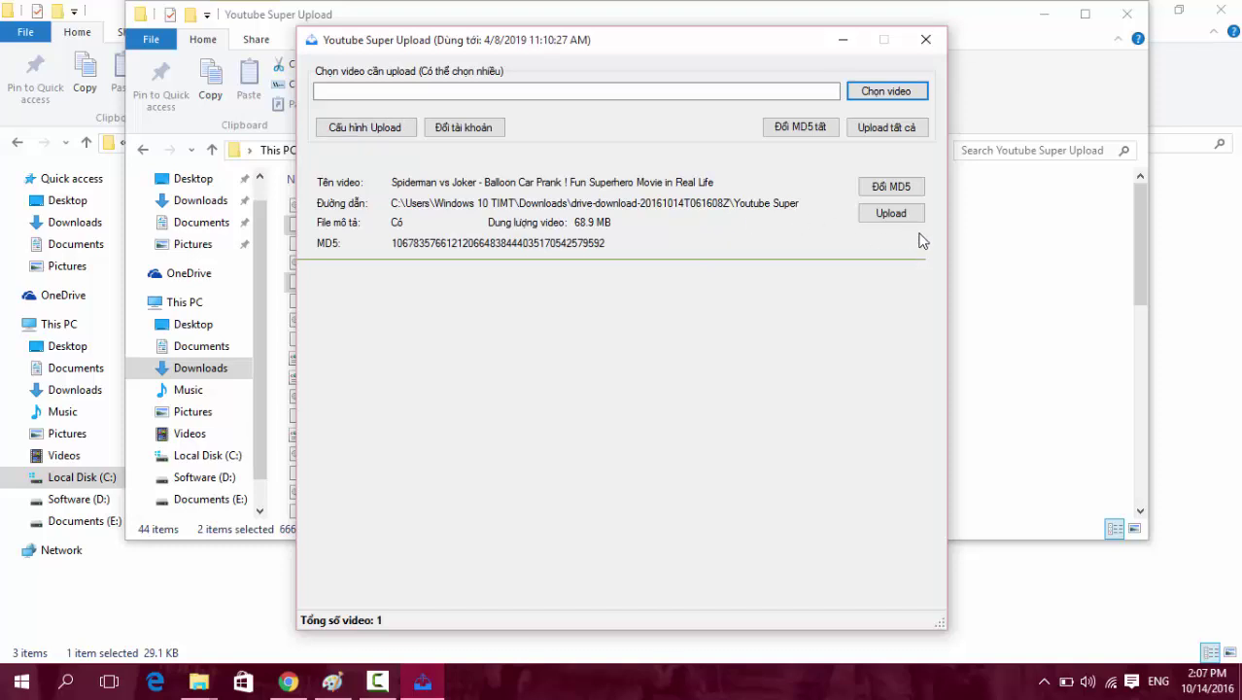
click(886, 128)
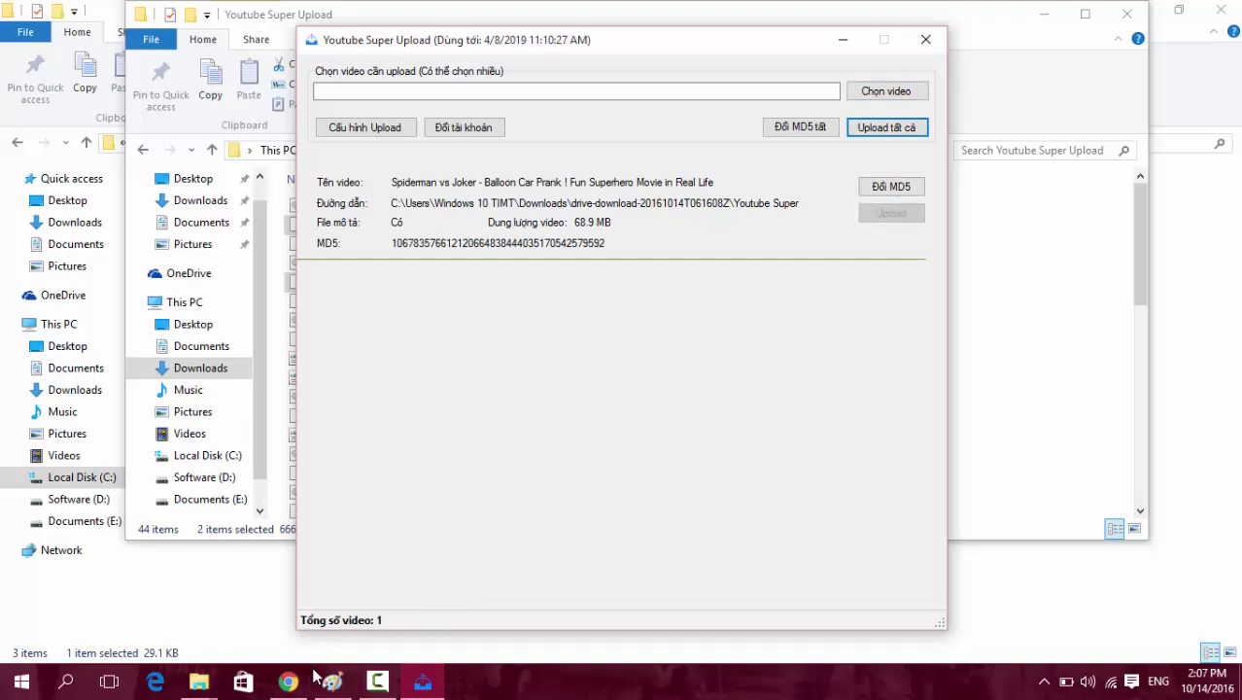
mouse_move(289, 687)
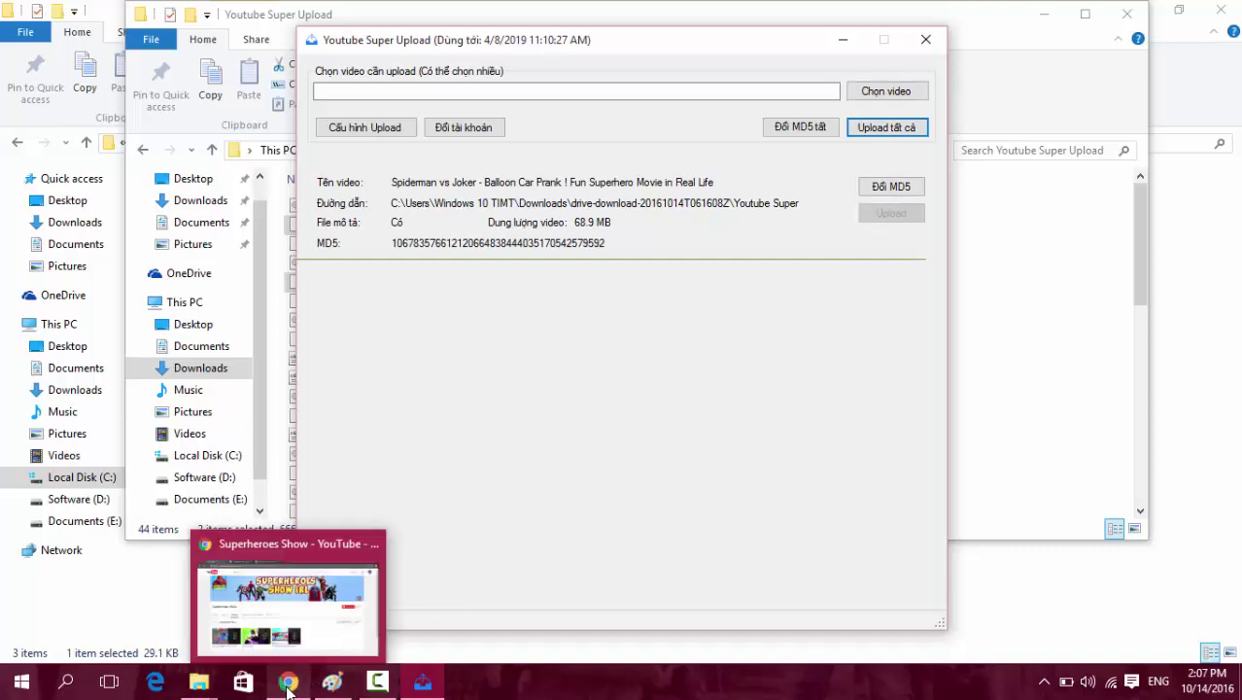
click(287, 687)
Switch to another of the account's channels and load youtube.com/my_videos.
click(1182, 89)
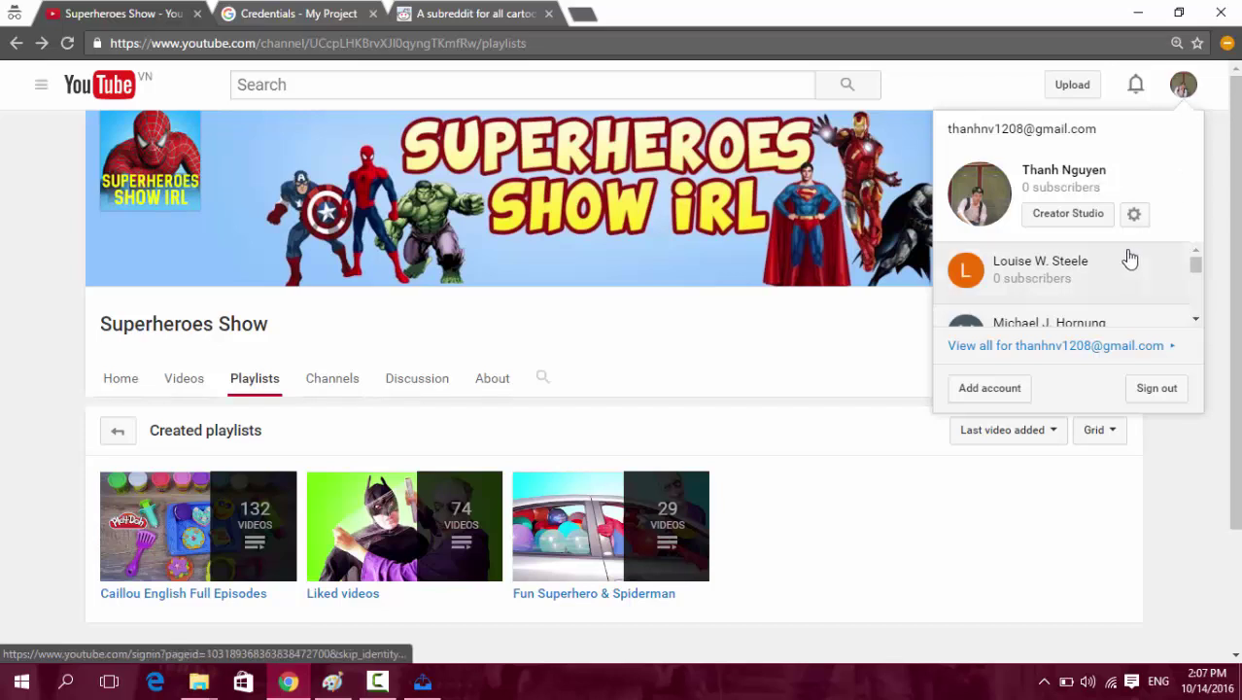
scroll(1116, 268, down, 5)
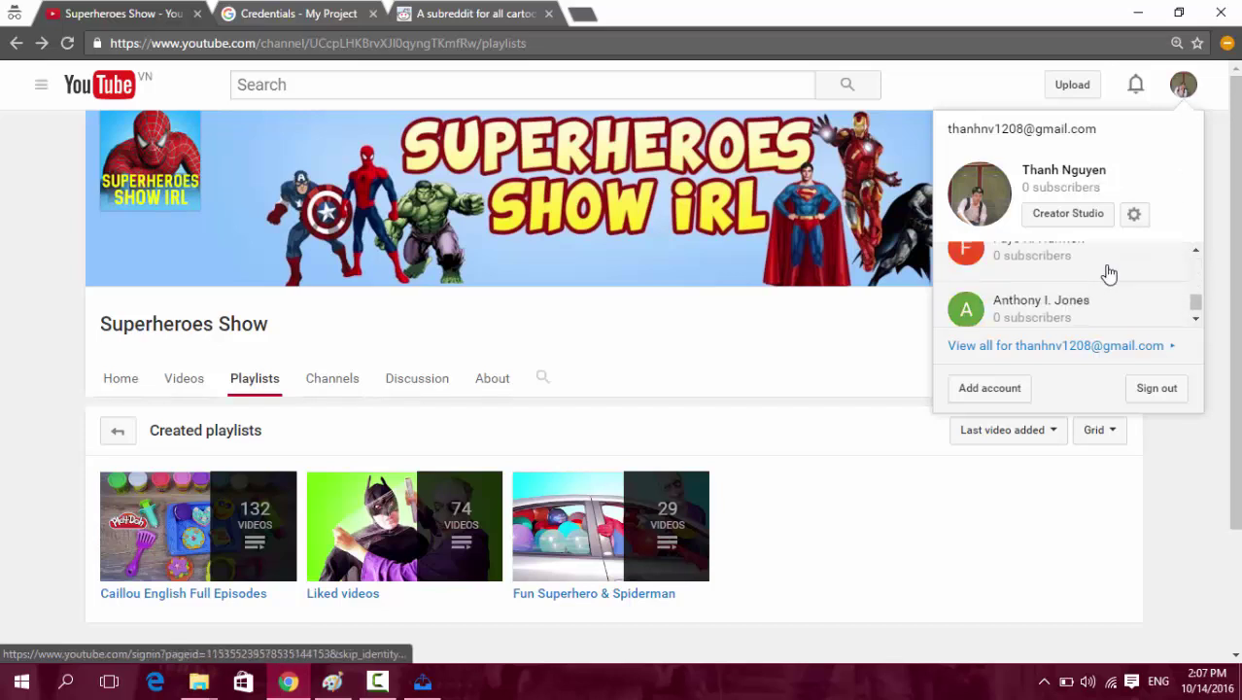
scroll(1108, 274, down, 3)
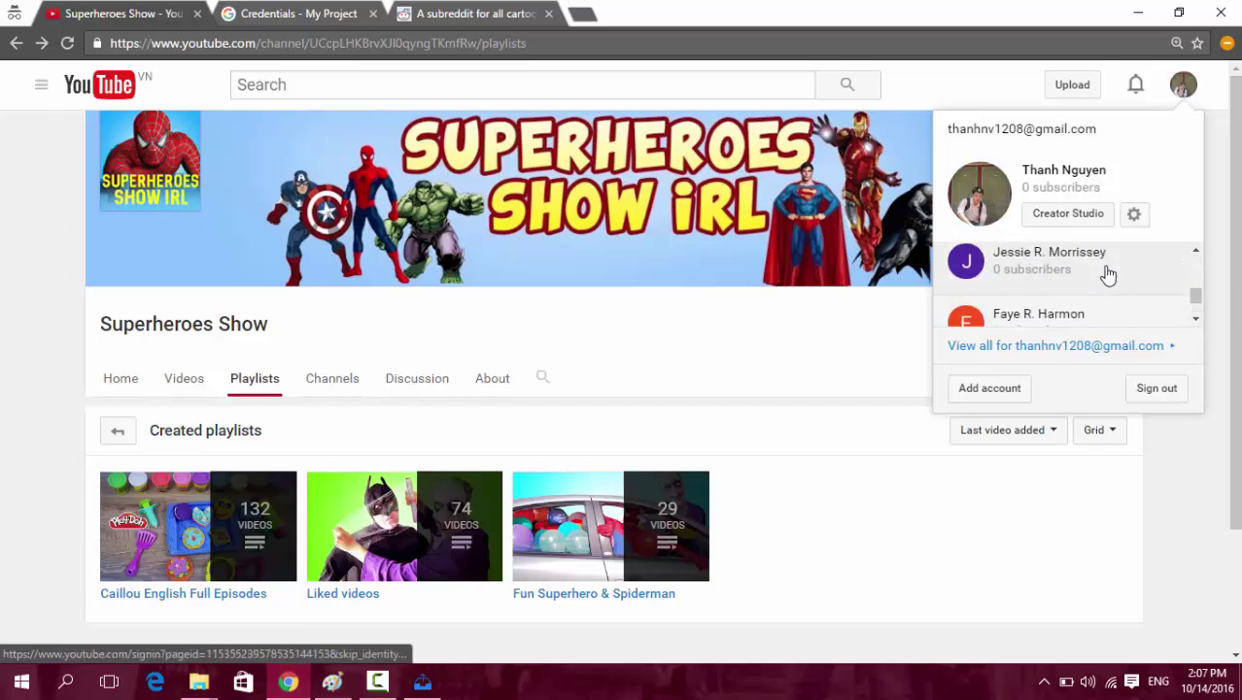
scroll(1108, 275, up, 8)
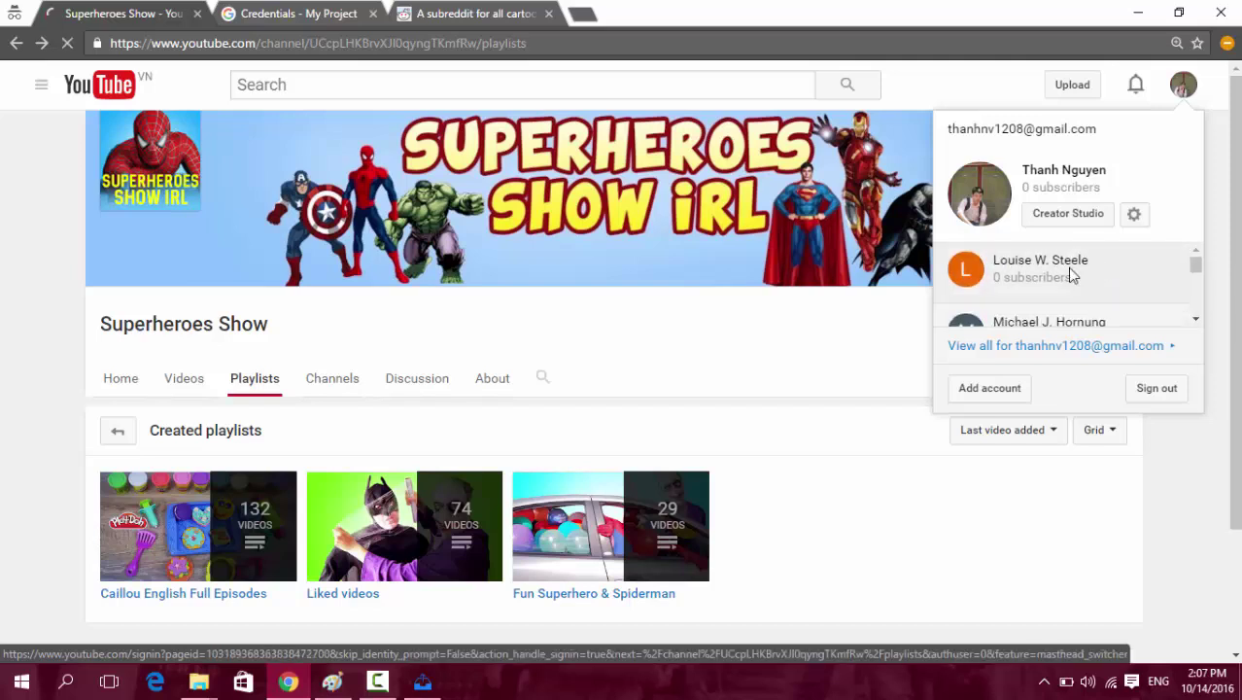
click(1073, 272)
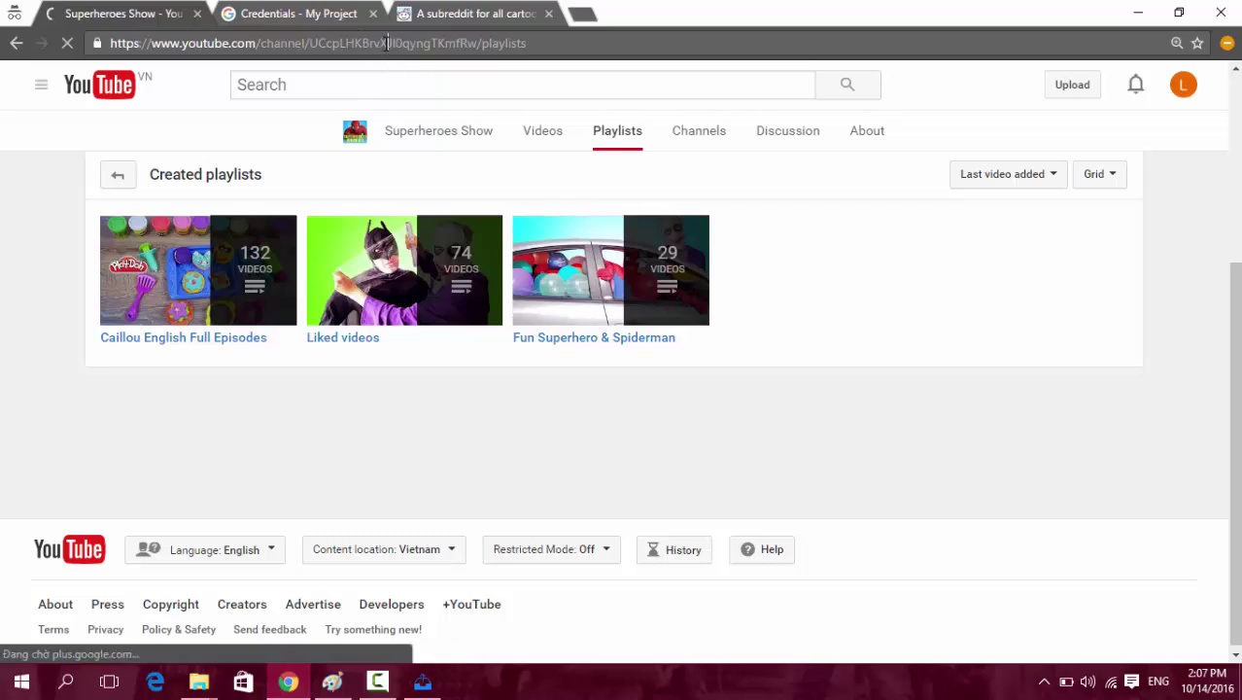
click(359, 43)
text(y)
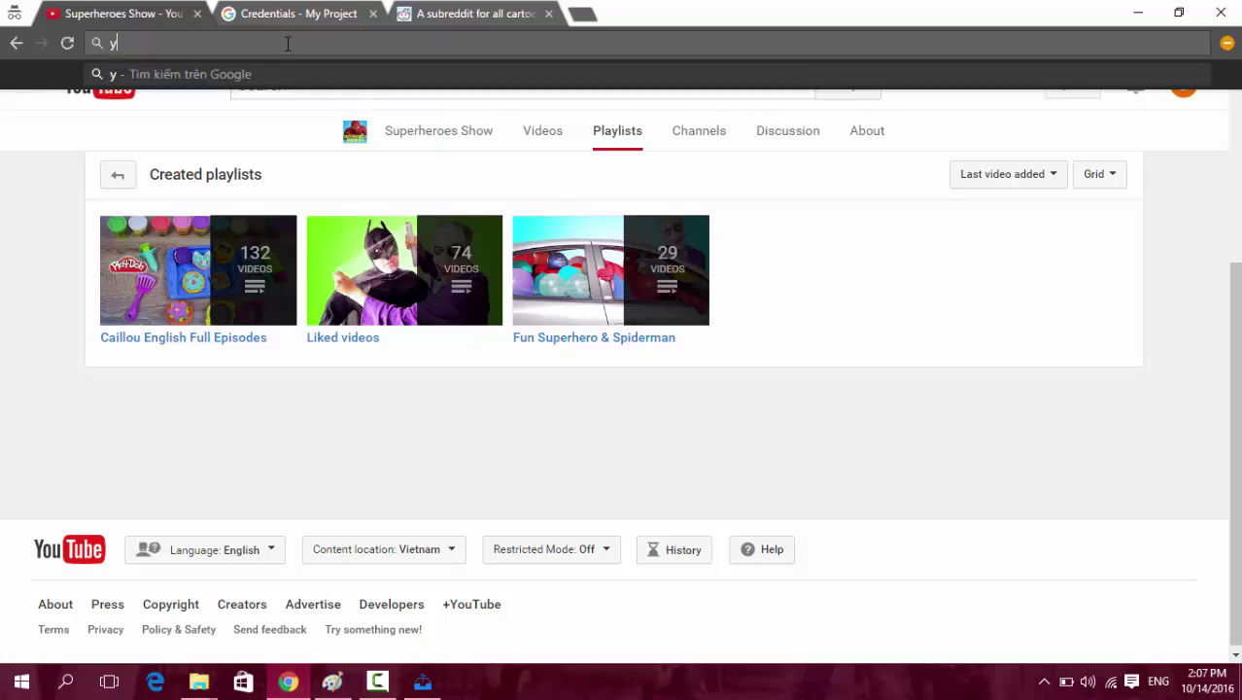
text(outube.com/)
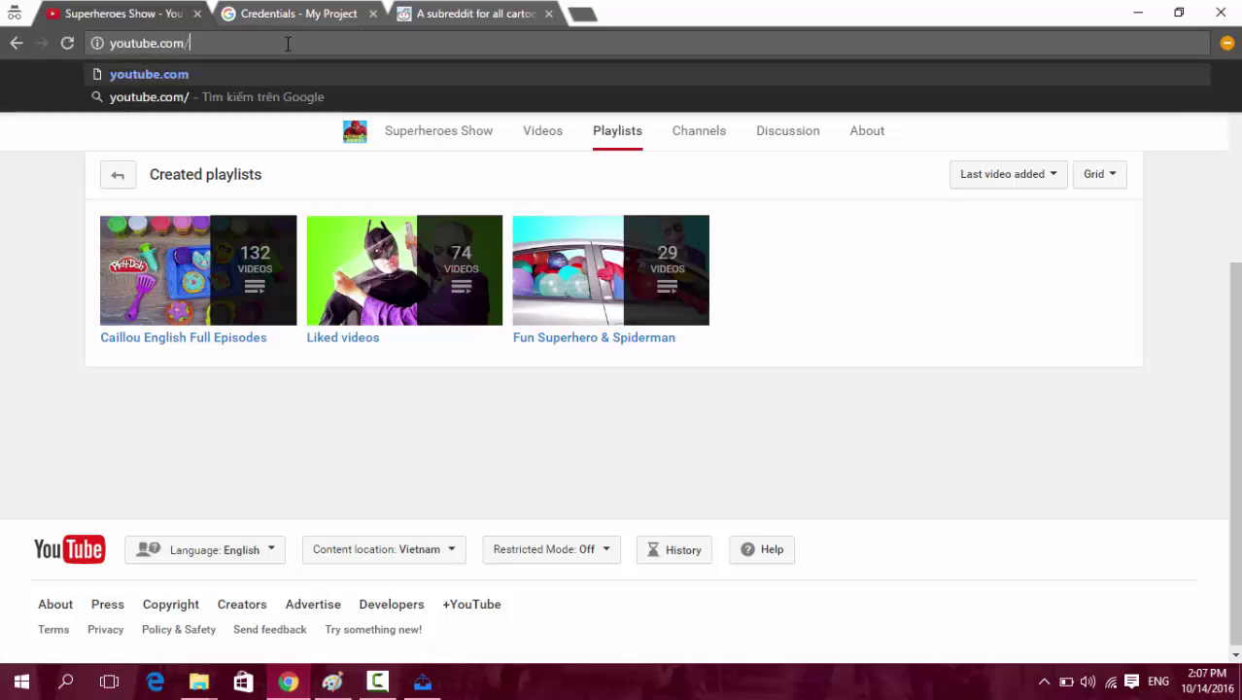
text(my_video)
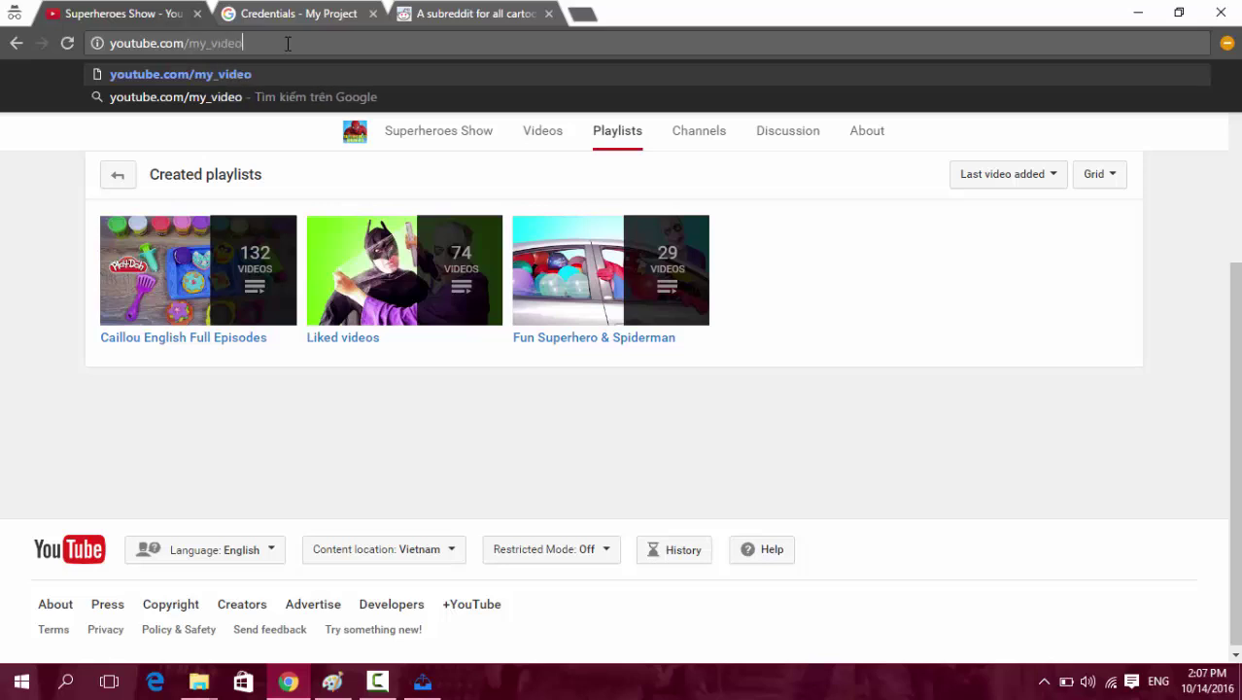
text(s)
key(Return)
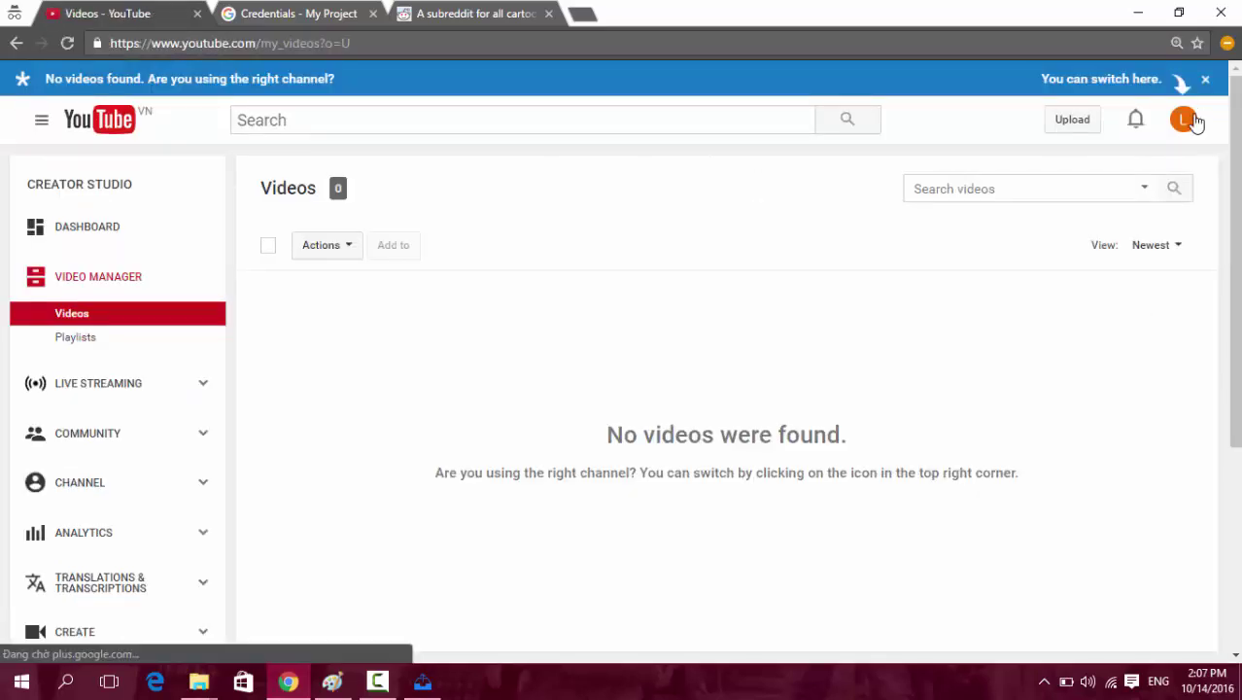
Minimize Youtube Super Upload and switch the Video Manager to a different channel.
click(1194, 118)
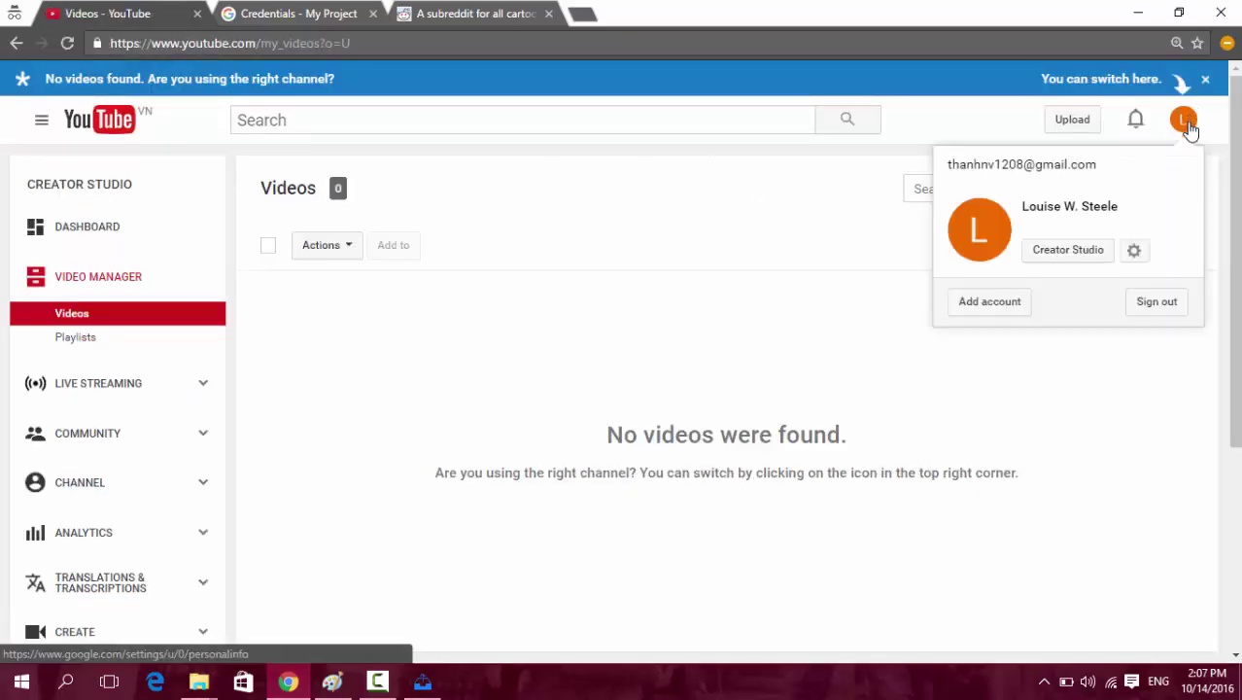
scroll(1154, 322, down, 4)
scroll(1079, 318, down, 5)
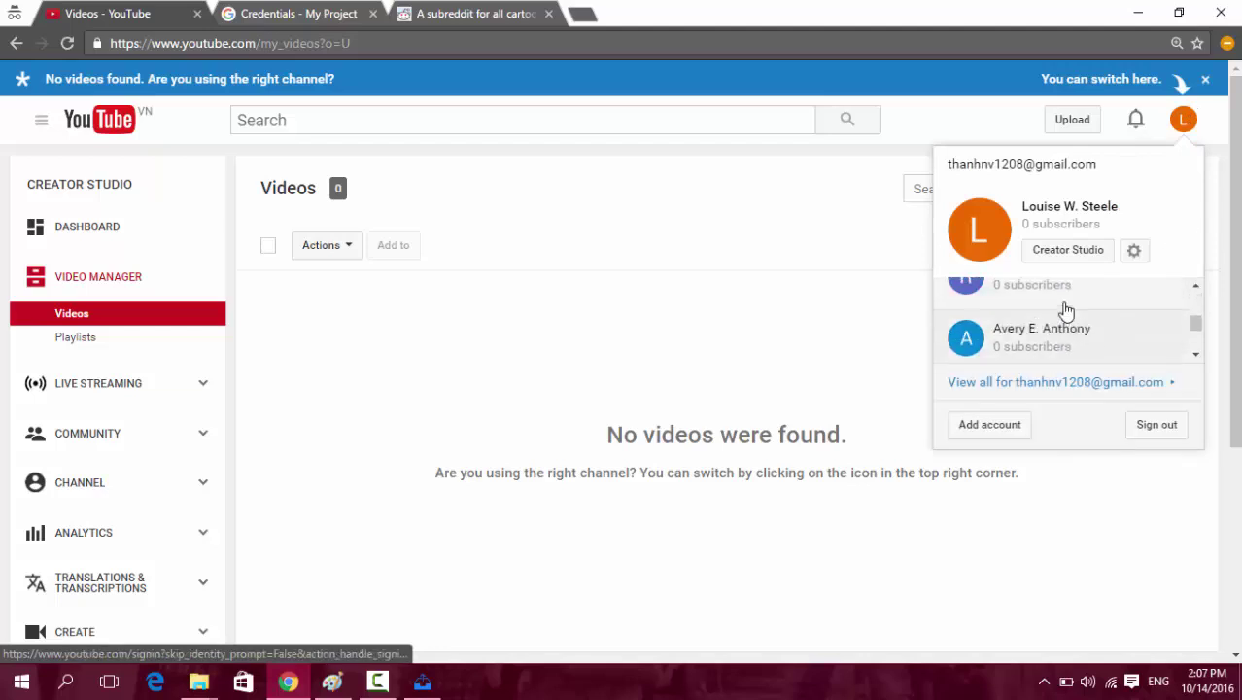
scroll(1074, 321, down, 3)
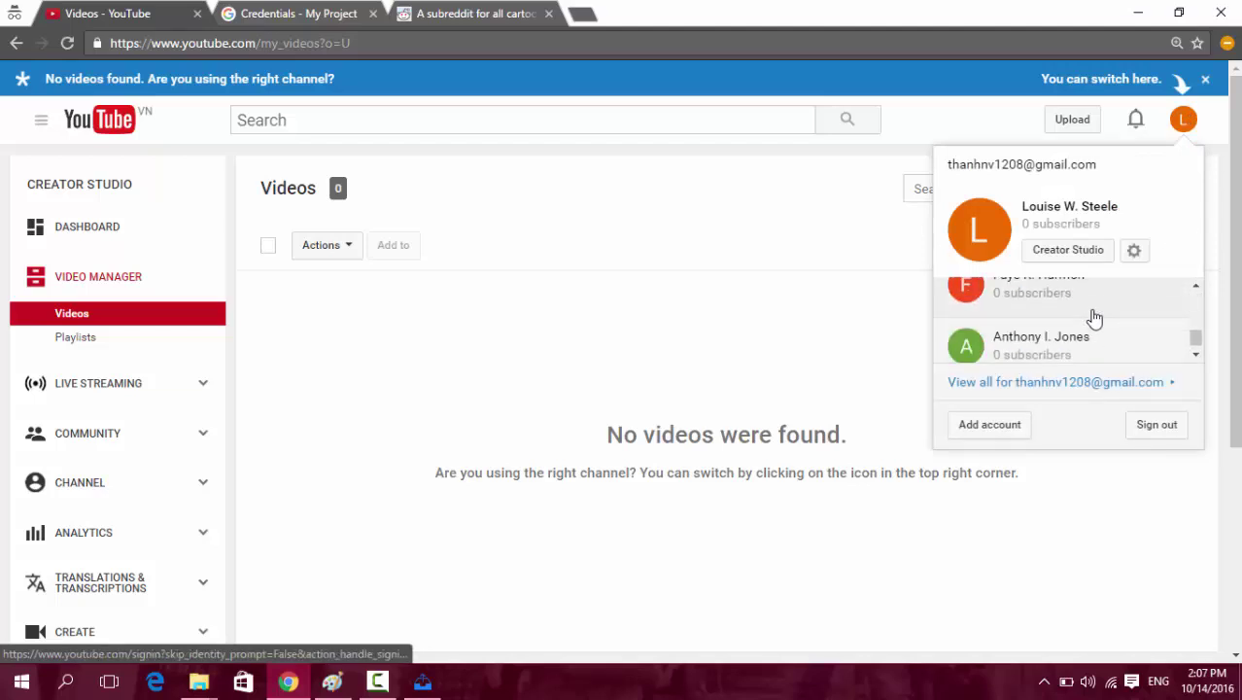
scroll(1095, 323, up, 2)
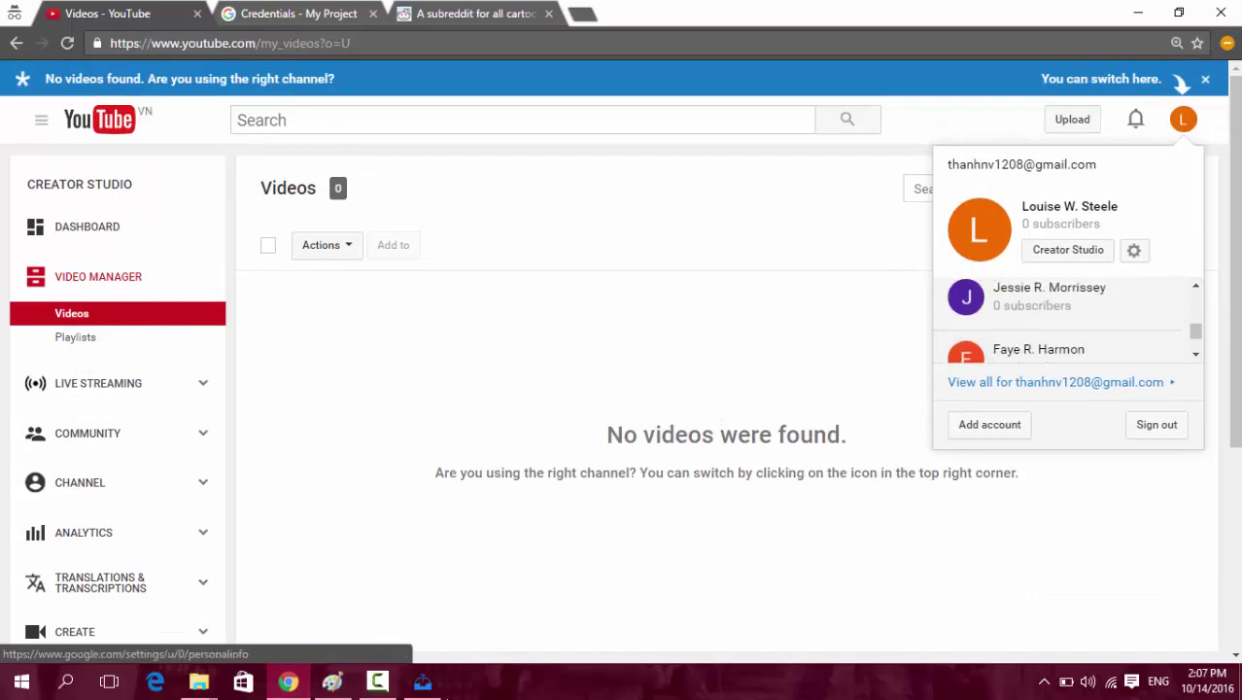
click(421, 681)
click(421, 681)
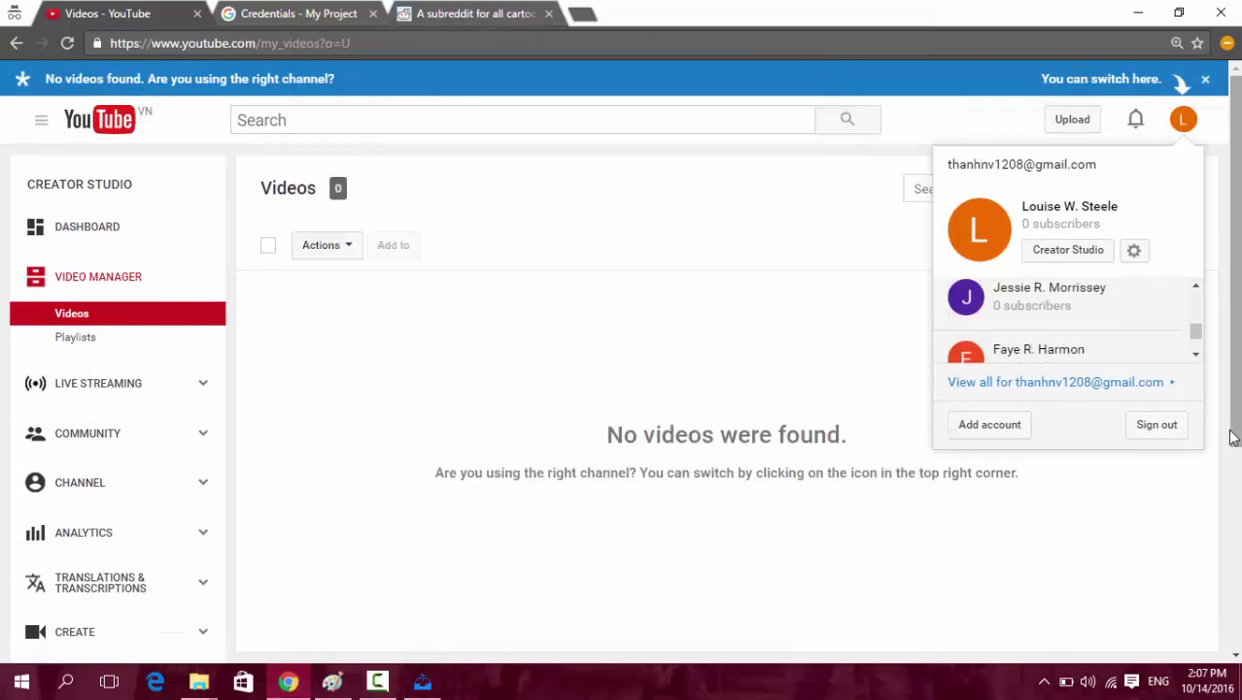
click(1076, 308)
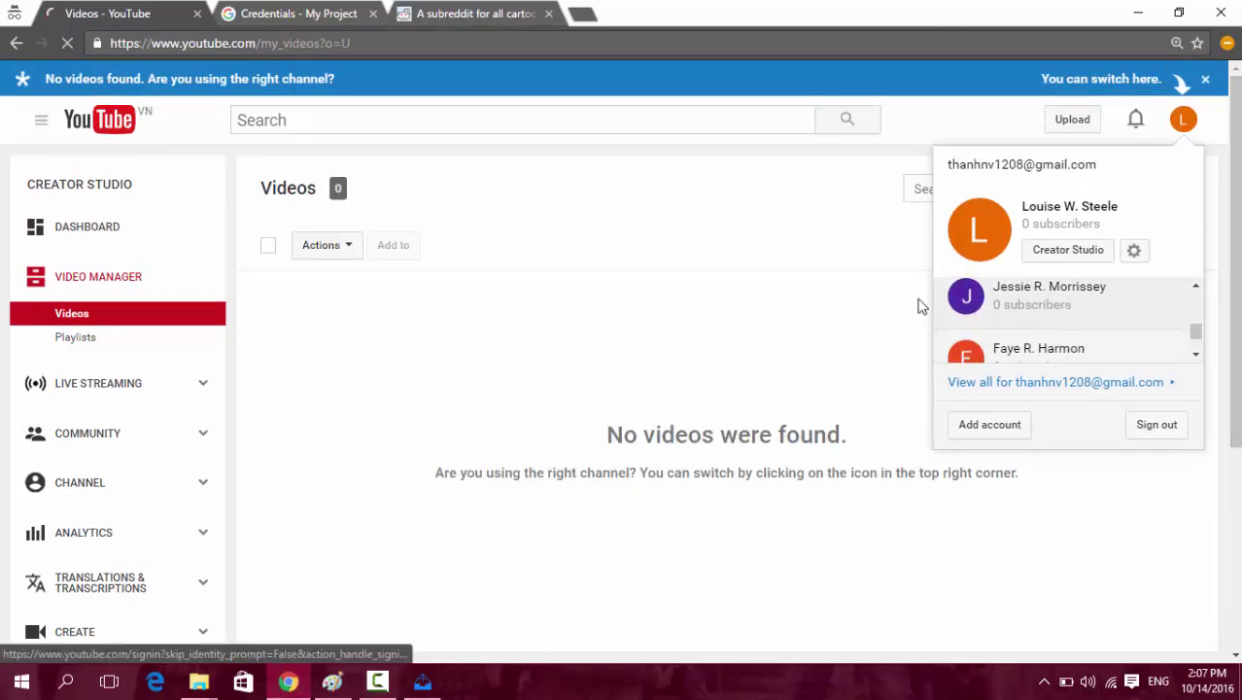
Try a channel further down the account's list, then switch back to the previous one.
click(1189, 127)
mouse_move(1196, 309)
mouse_down()
mouse_move(1206, 352)
mouse_move(1200, 294)
mouse_move(1201, 330)
mouse_up()
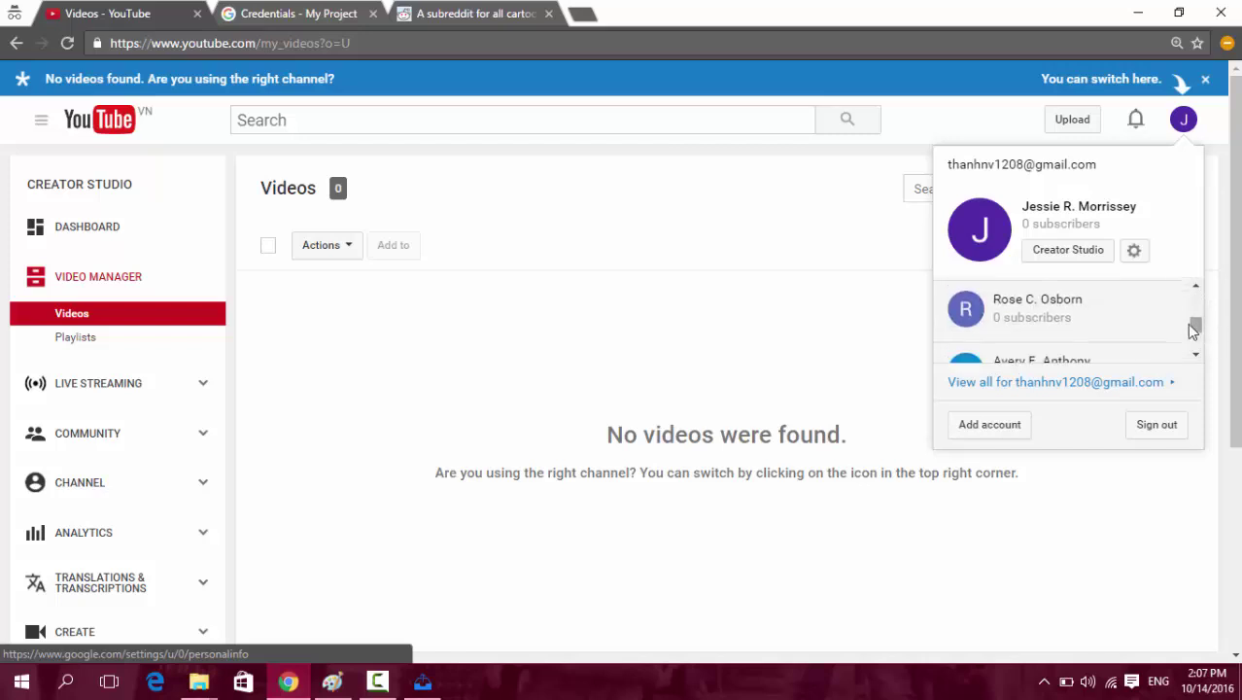
click(1103, 311)
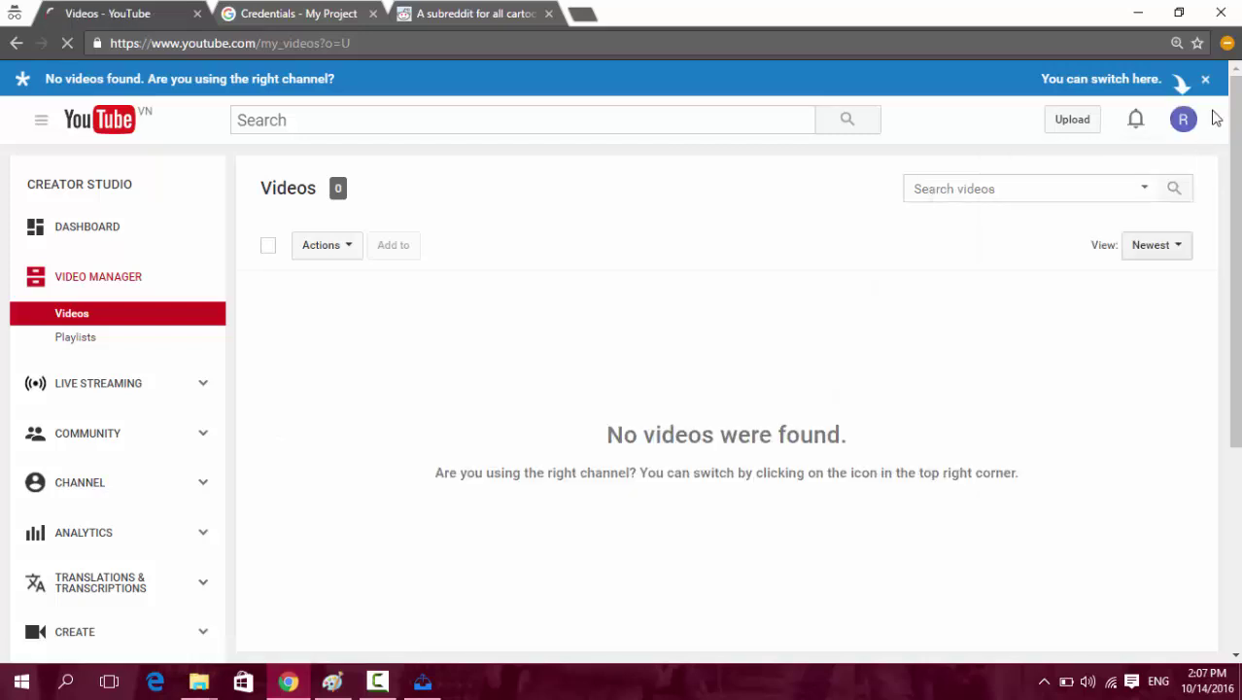
click(1188, 123)
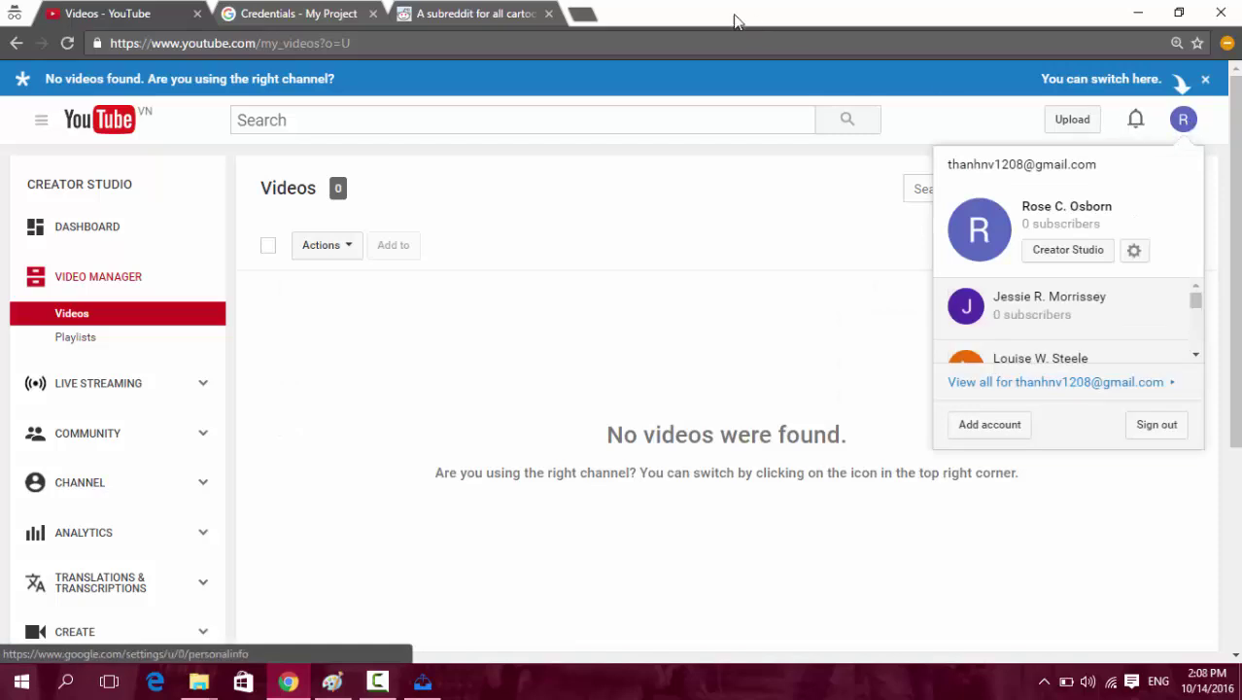
click(1017, 319)
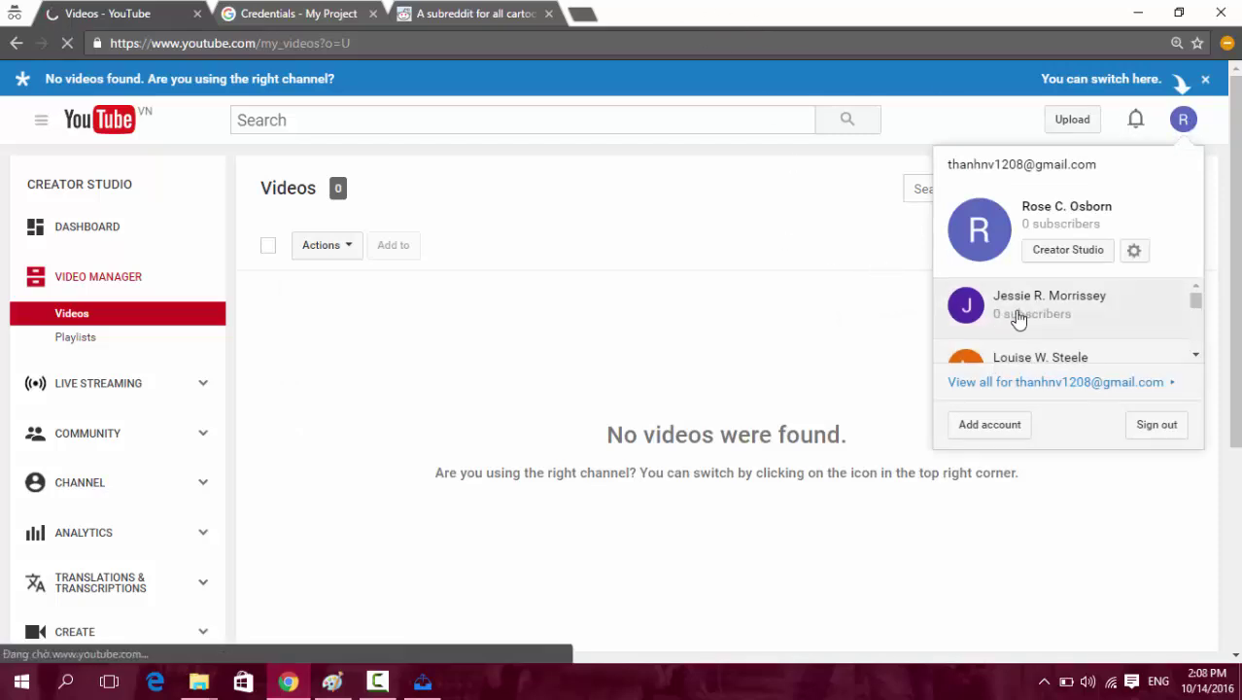
Open a new blank browser tab and reopen Youtube Super Upload's upload configuration.
click(583, 16)
text(v)
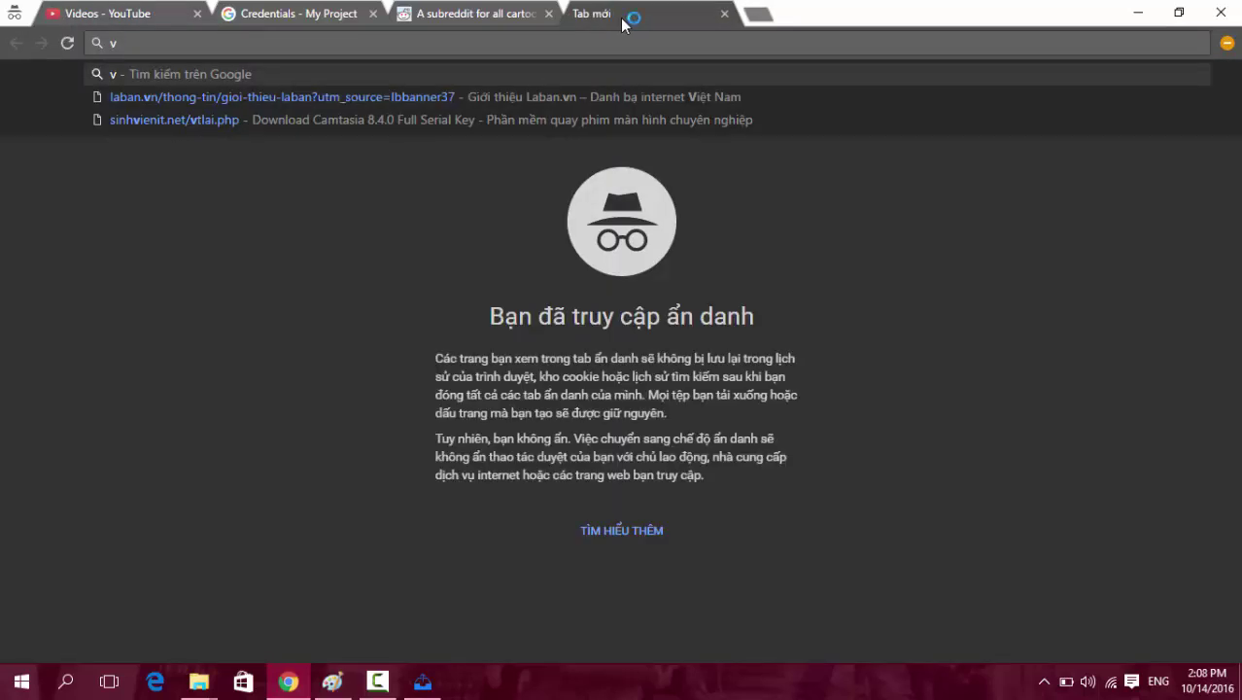
key(BackSpace)
text(1080p)
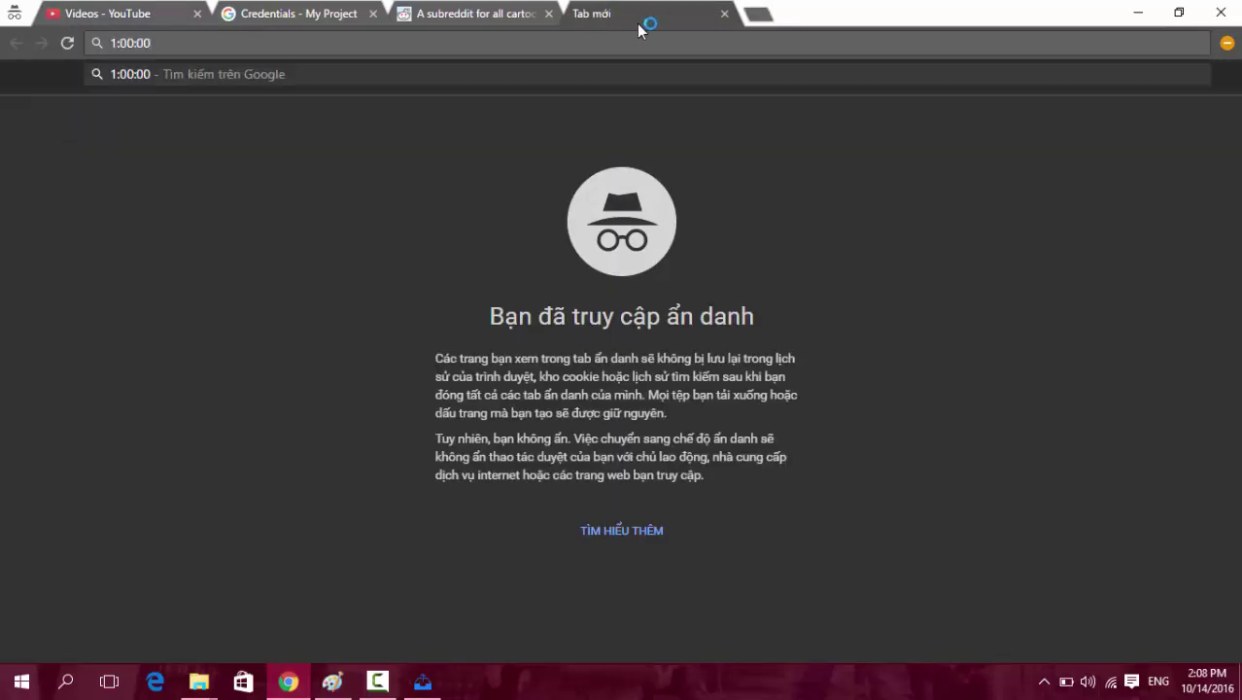
key(BackSpace)
key(BackSpace)
key(BackSpace)
key(BackSpace)
key(BackSpace)
click(417, 682)
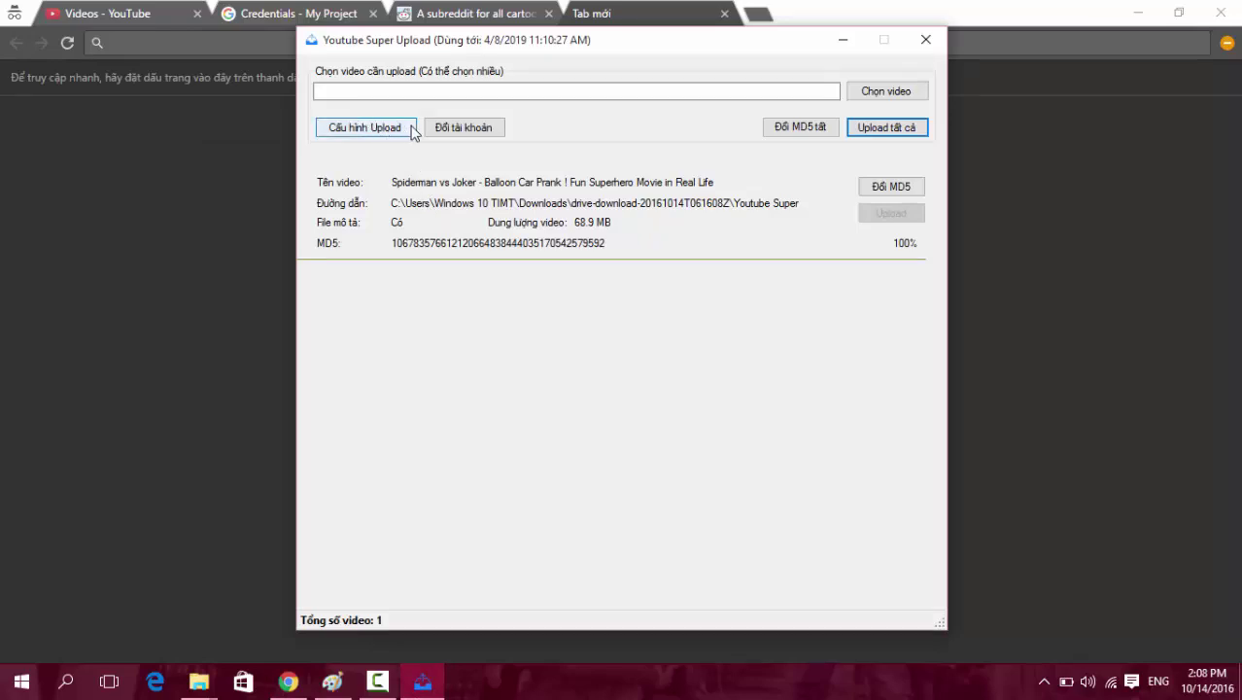
click(364, 127)
Load the Google sign-in page in the incognito browser's new tab.
click(388, 43)
key(ctrl+c)
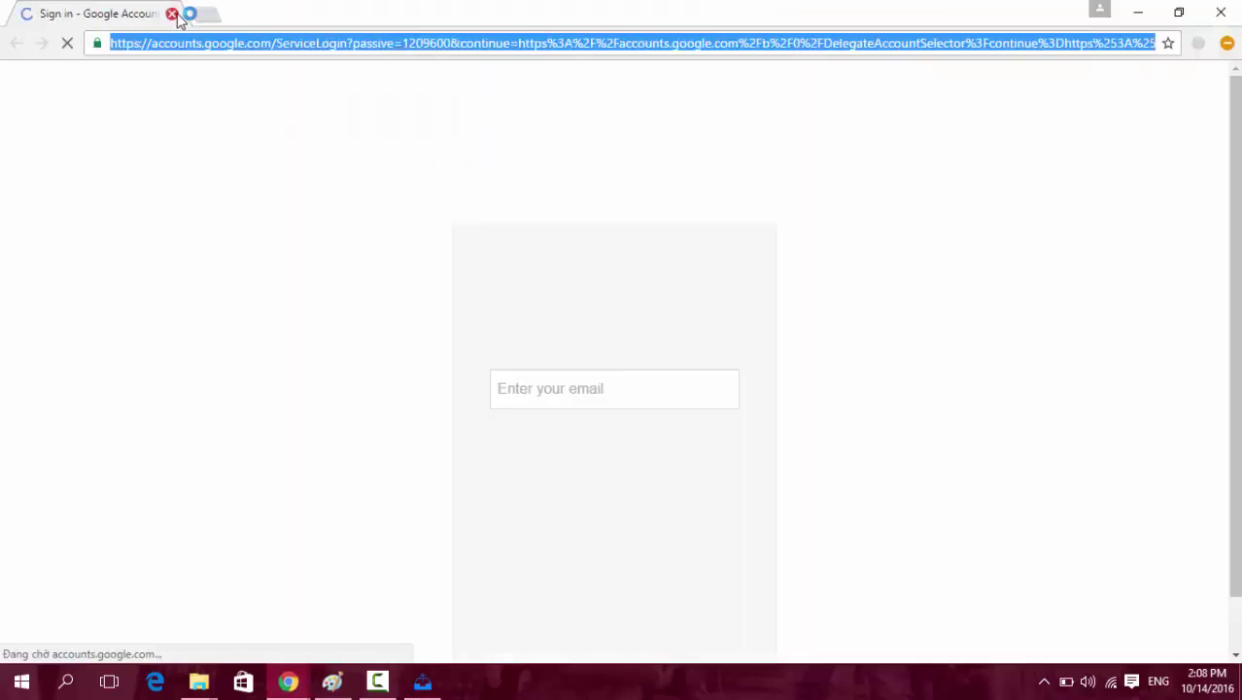
click(172, 13)
click(603, 13)
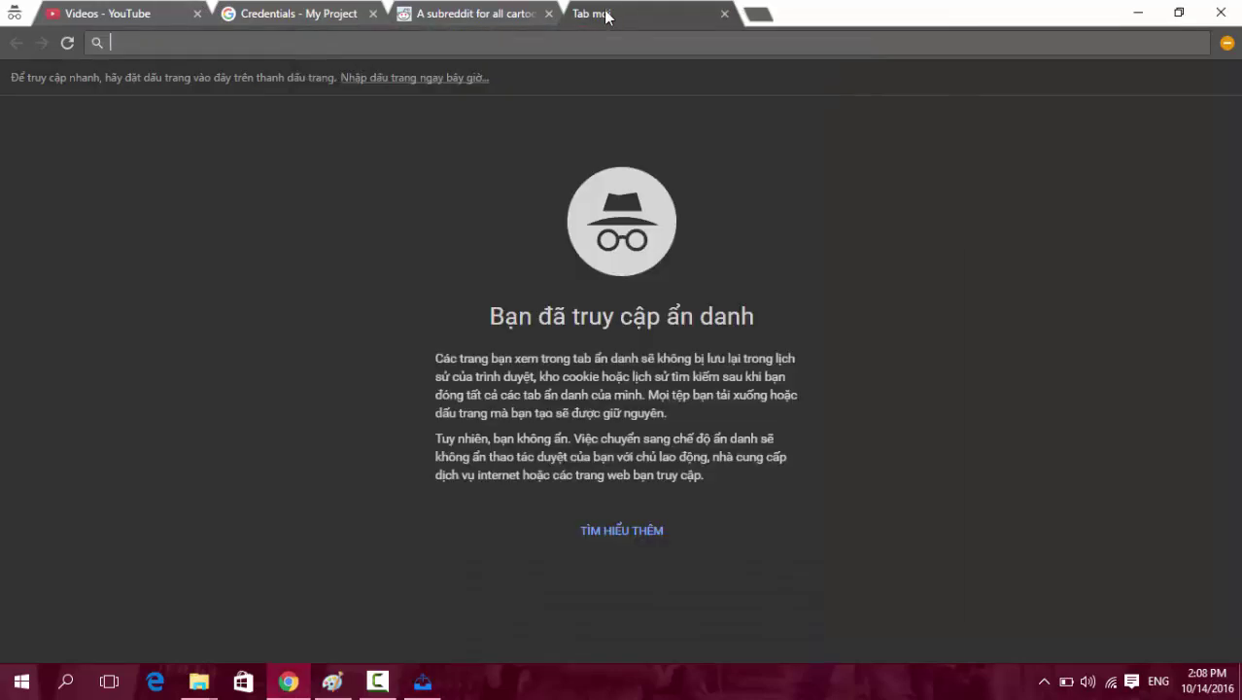
key(ctrl+v)
key(Return)
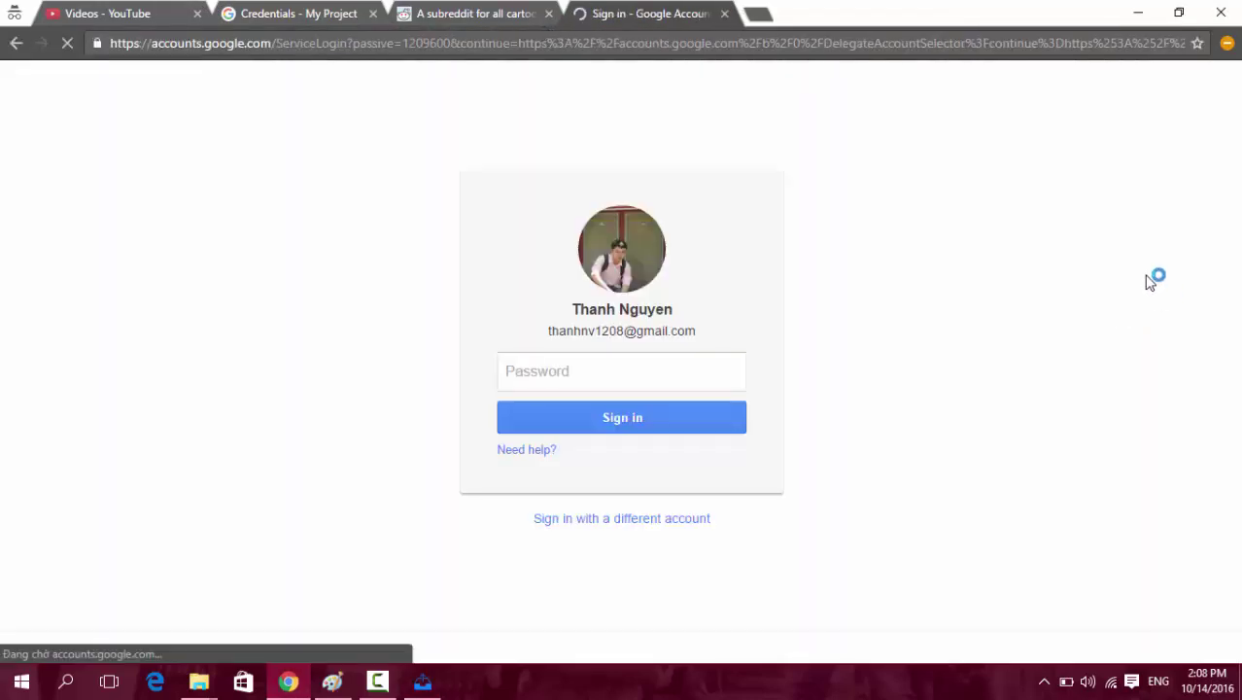
Sign in with the account password and close the account chooser tab.
click(653, 390)
text(1)
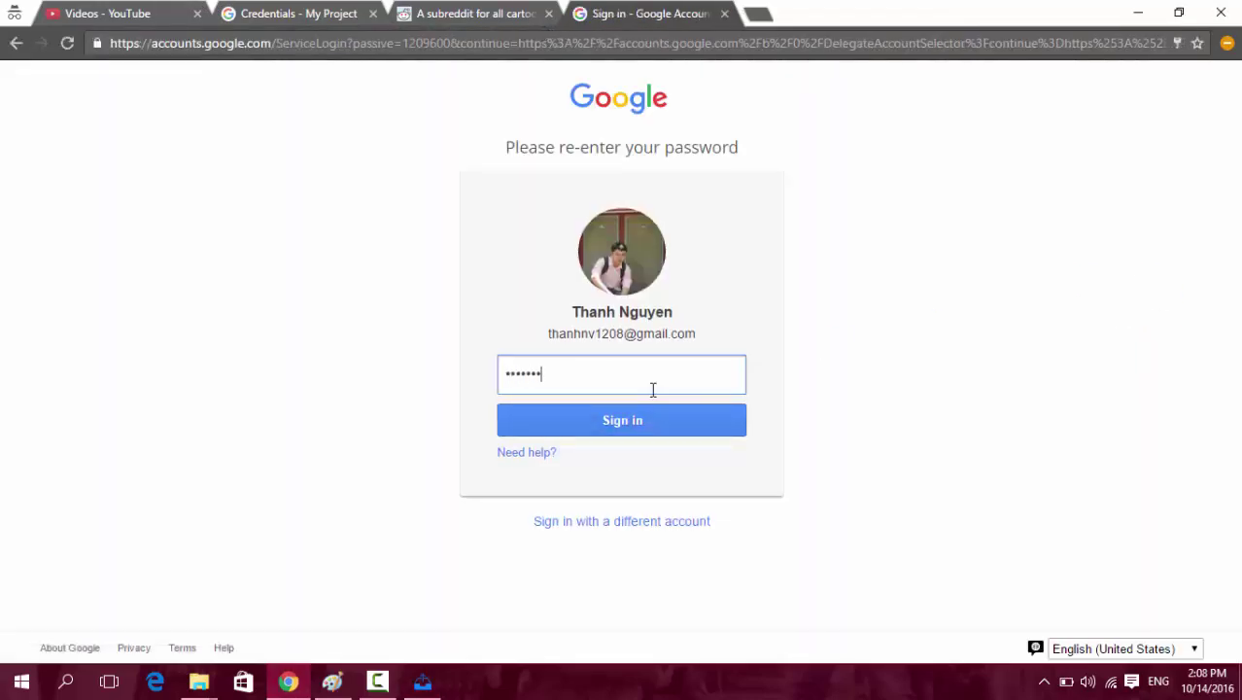
text(12)
key(Return)
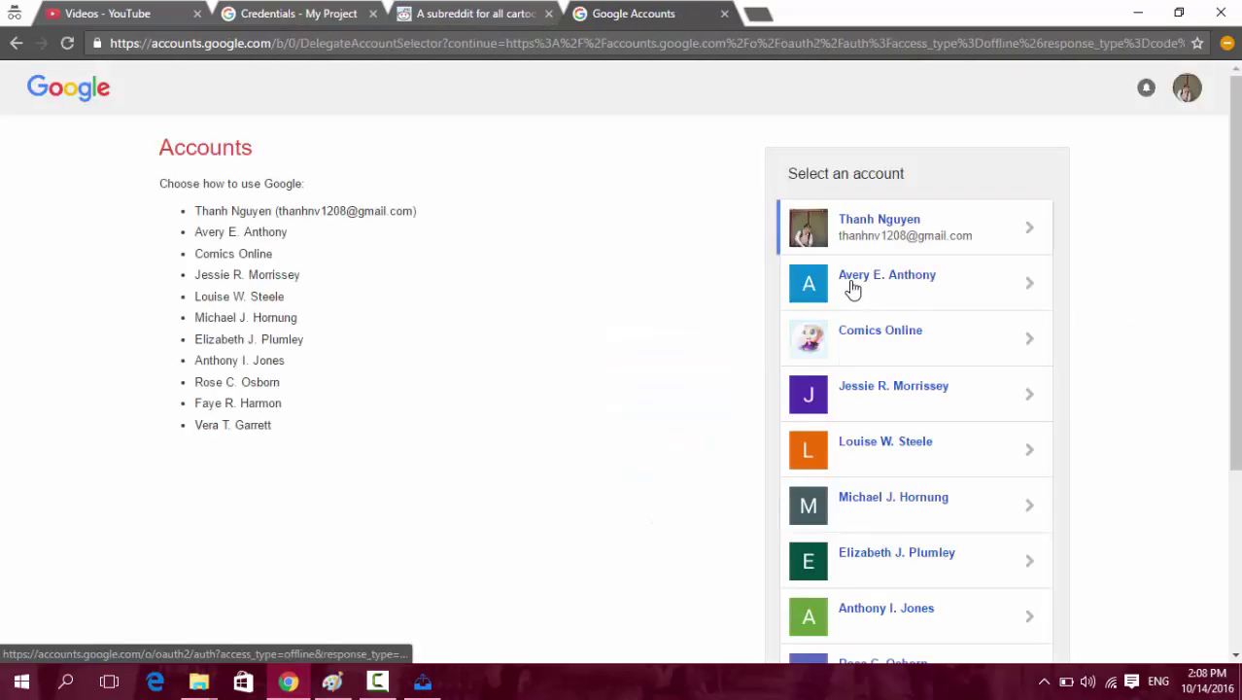
click(724, 13)
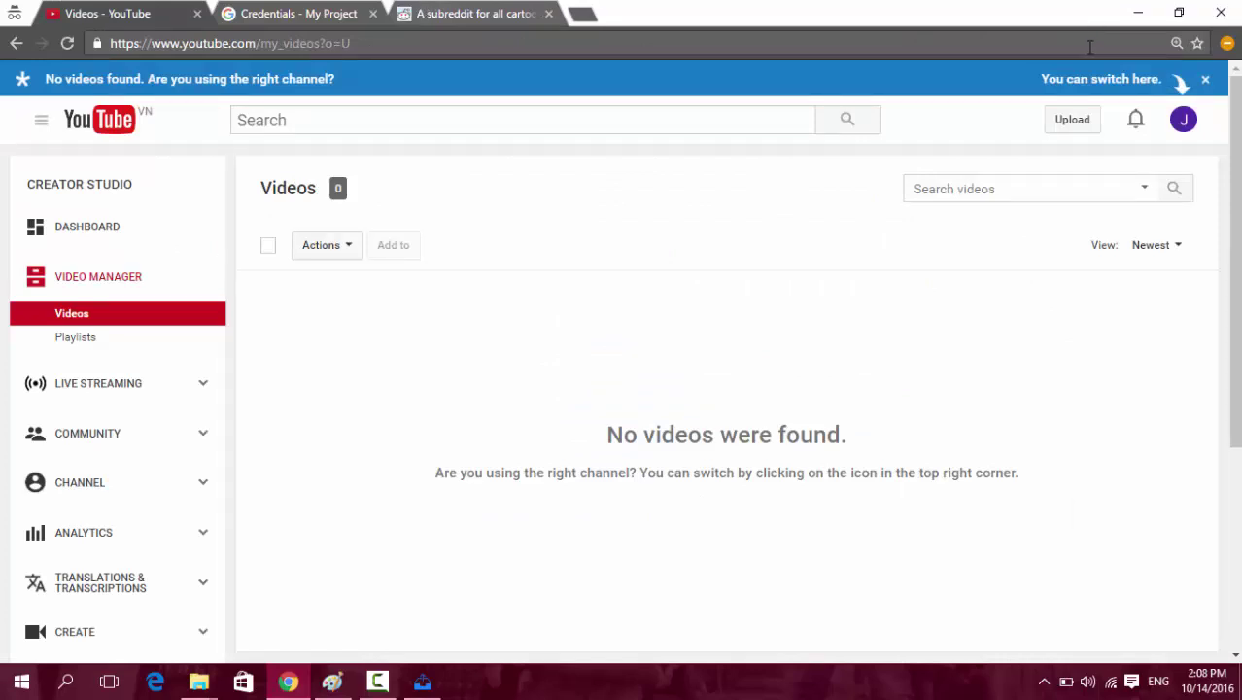
Switch YouTube to another channel and check Youtube Super Upload's upload configuration.
click(1182, 114)
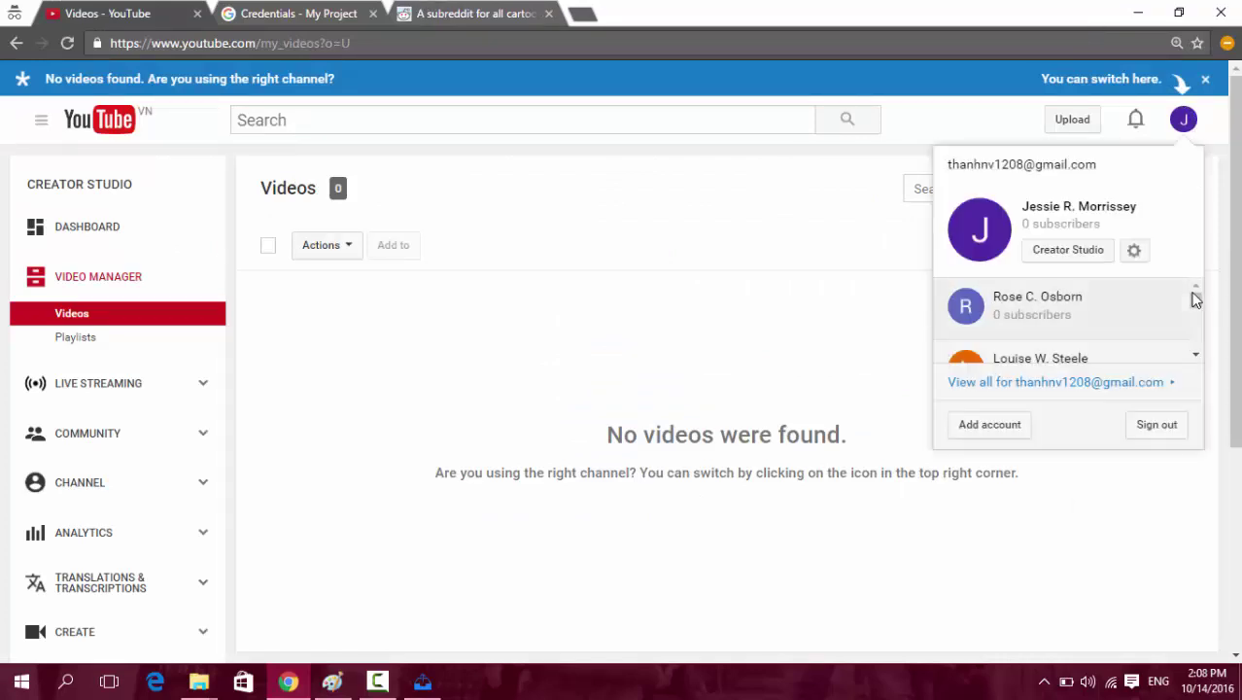
drag(1195, 299, 1202, 332)
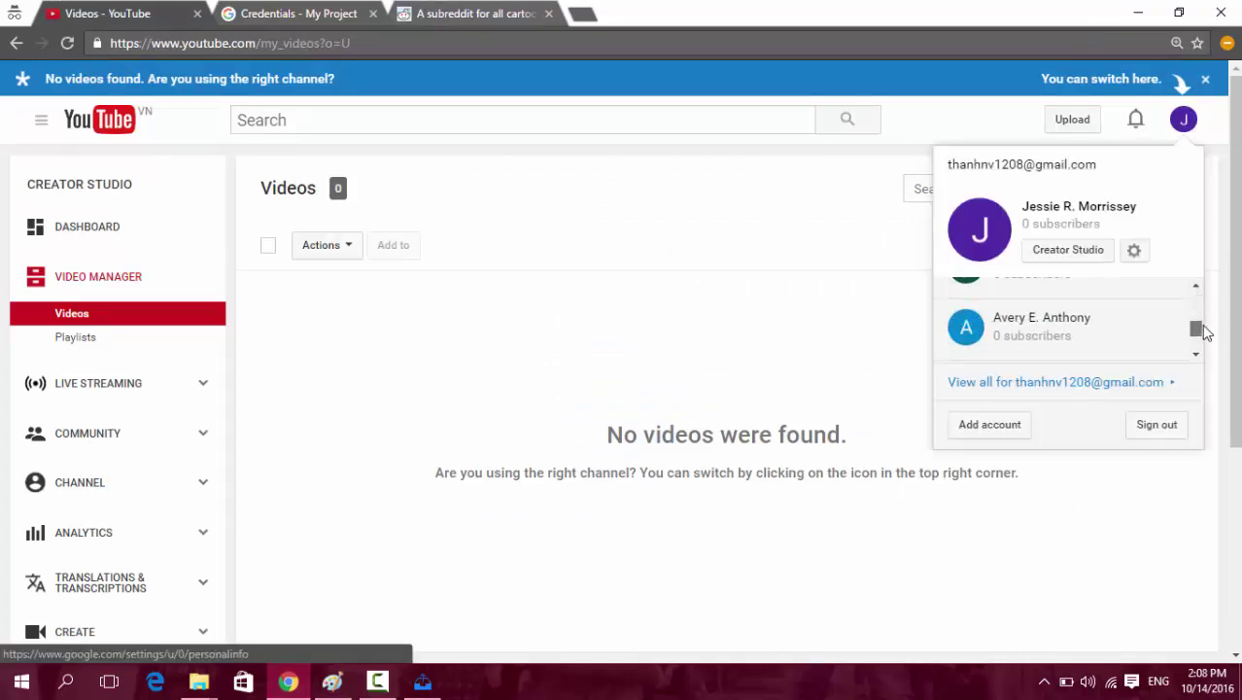
click(1083, 317)
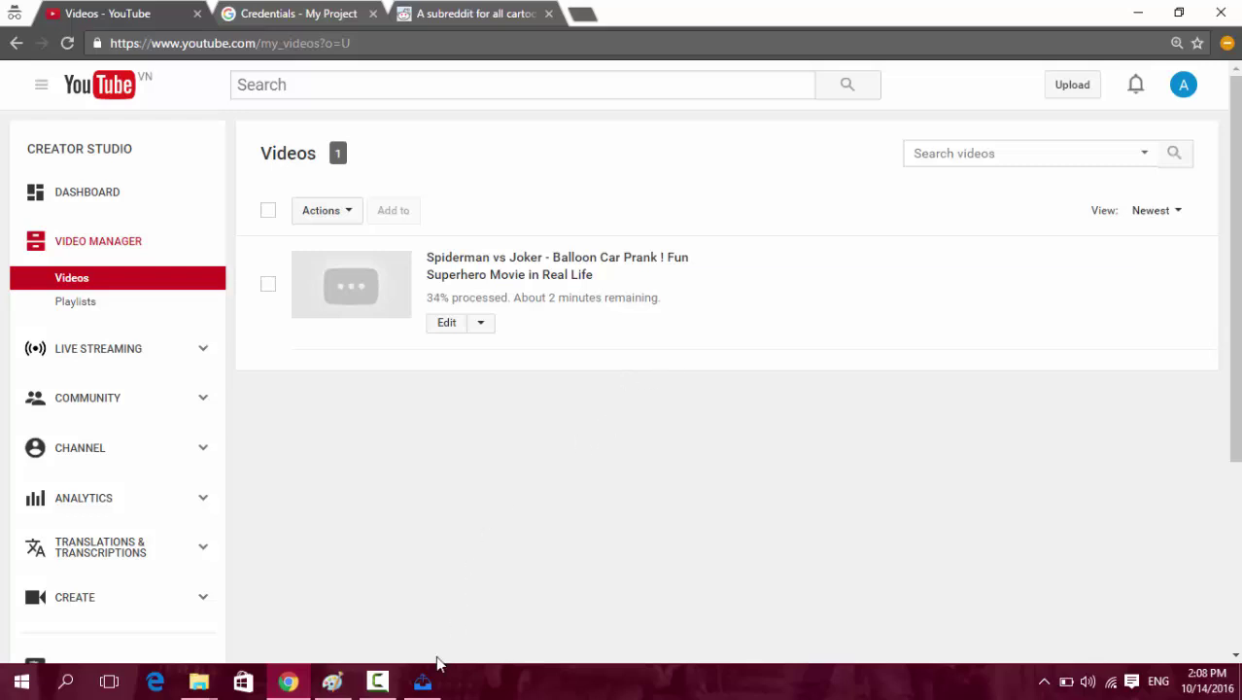
click(423, 682)
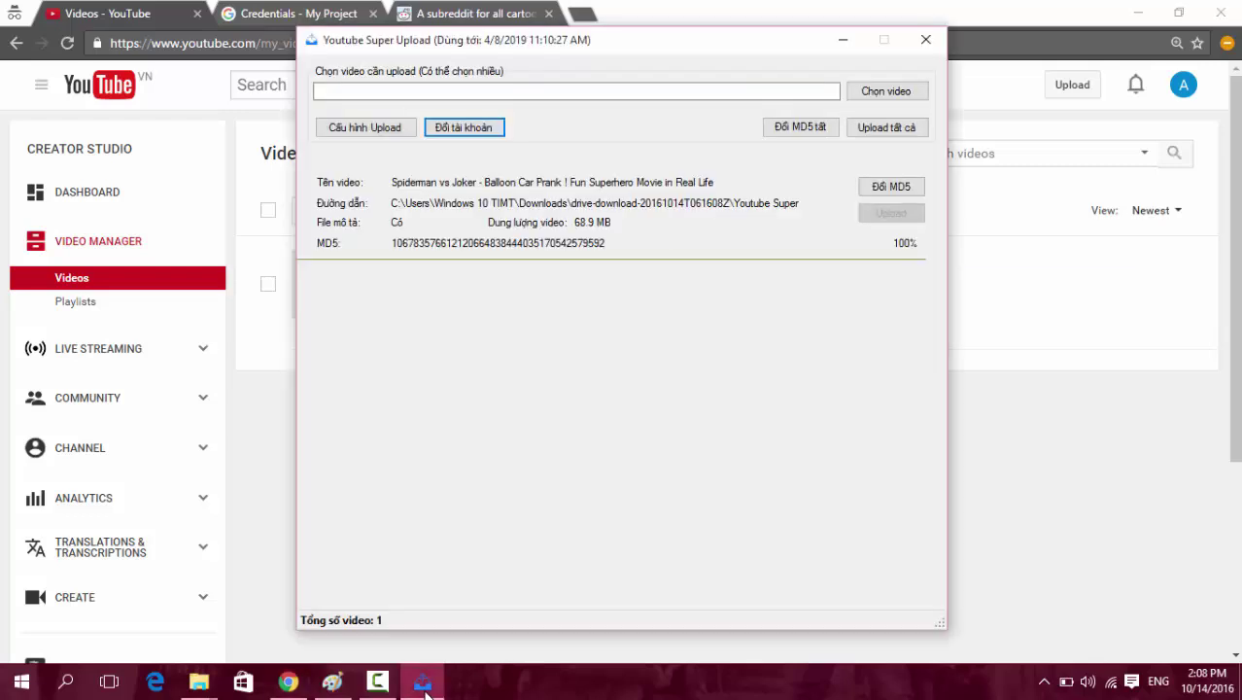
click(377, 127)
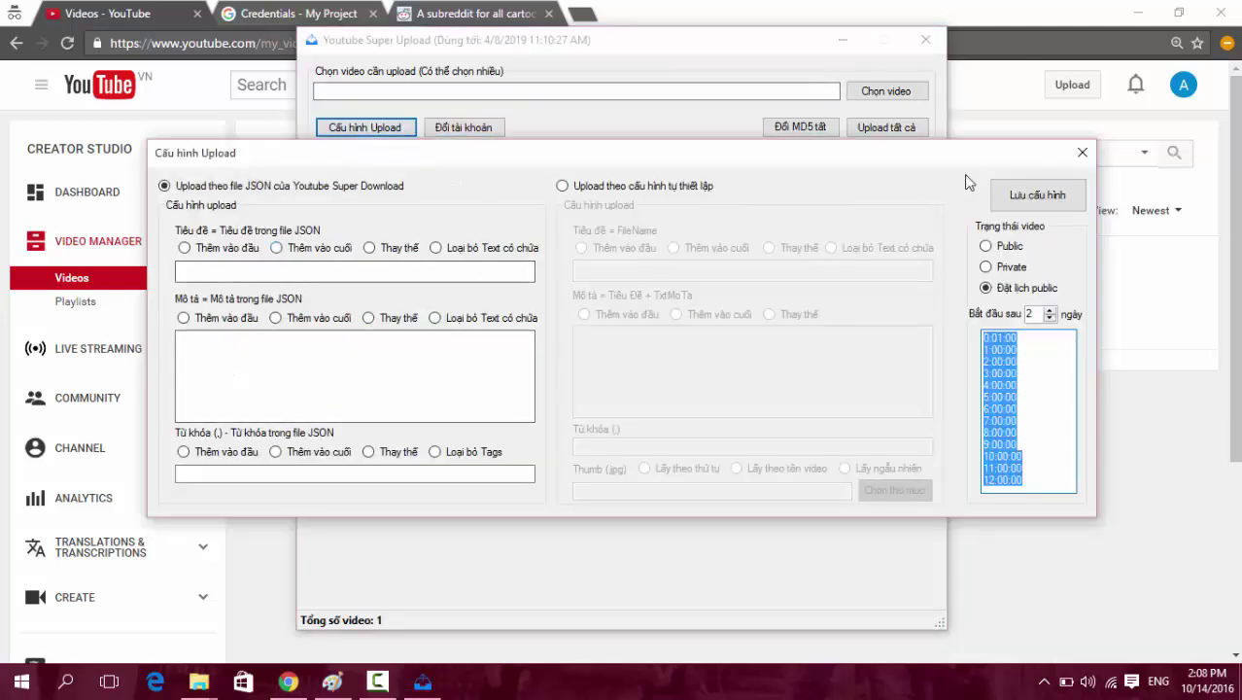
click(1081, 153)
click(253, 426)
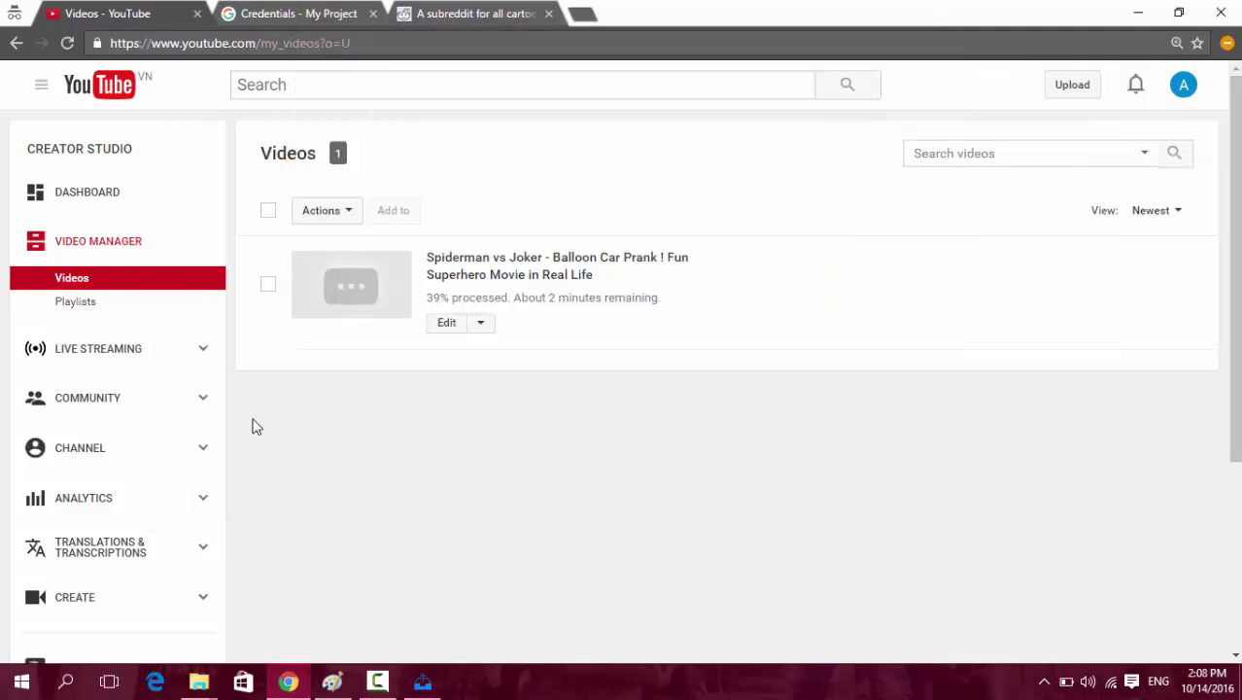
Delete the uploaded Spiderman vs Joker video from the Video Manager.
click(481, 323)
click(477, 379)
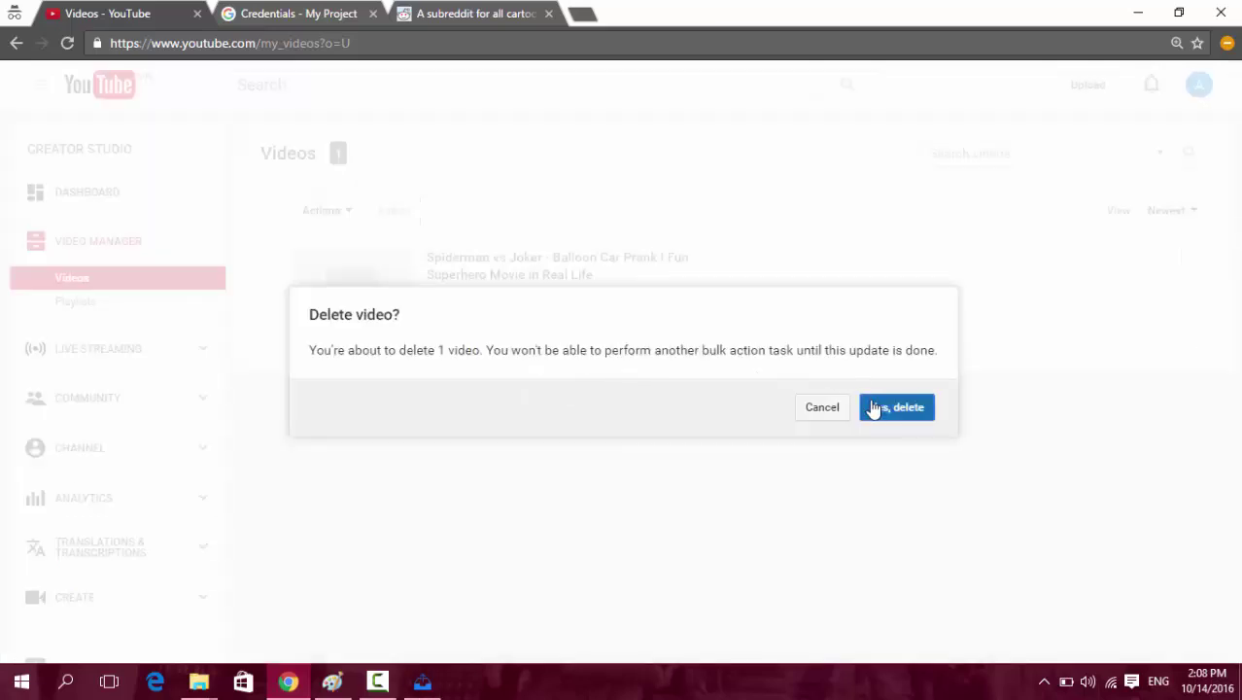
click(872, 408)
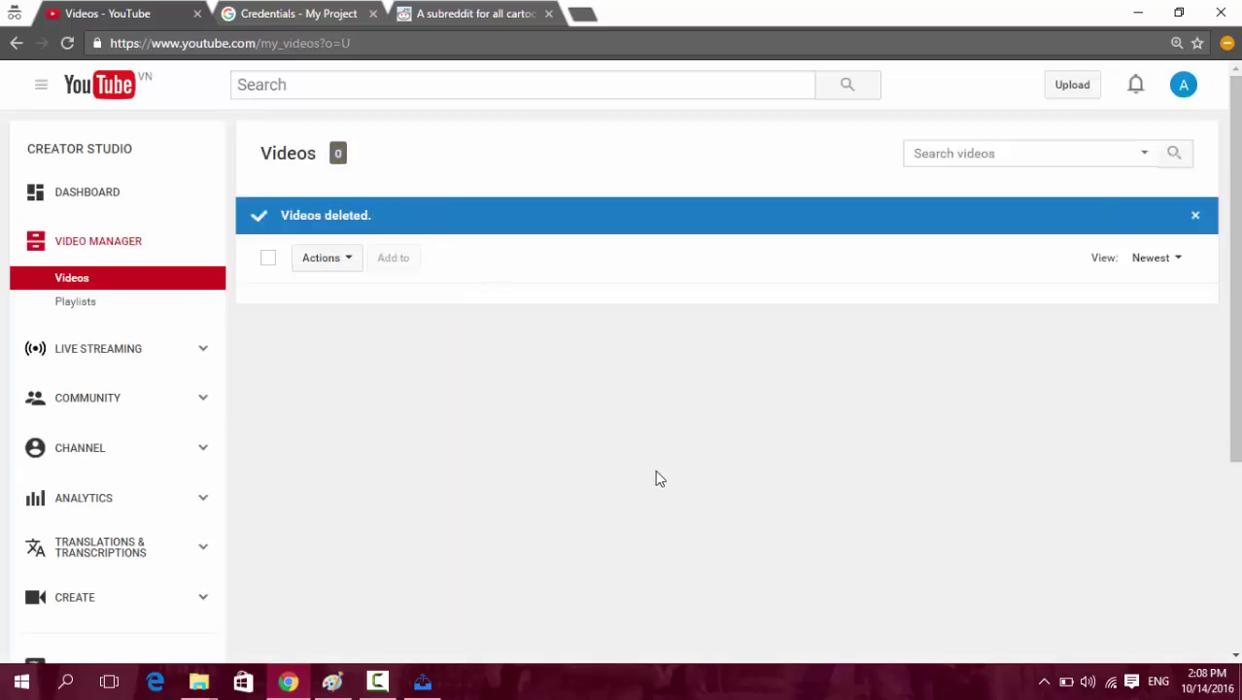
click(421, 681)
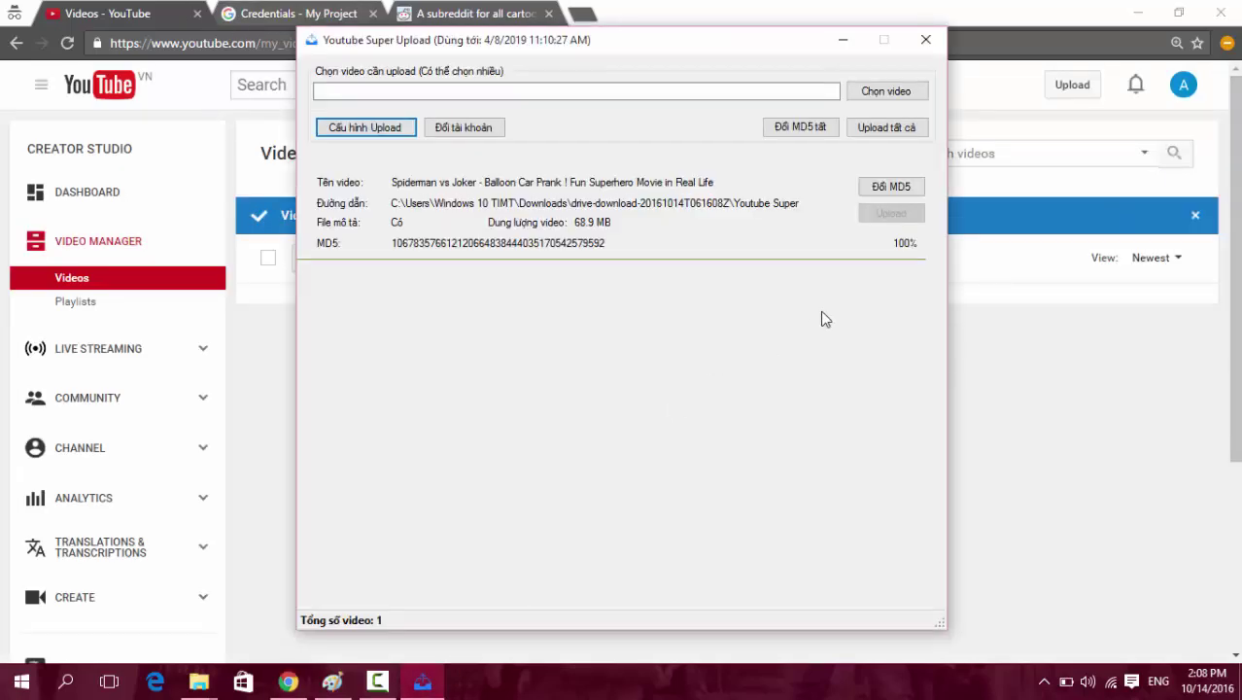
click(892, 93)
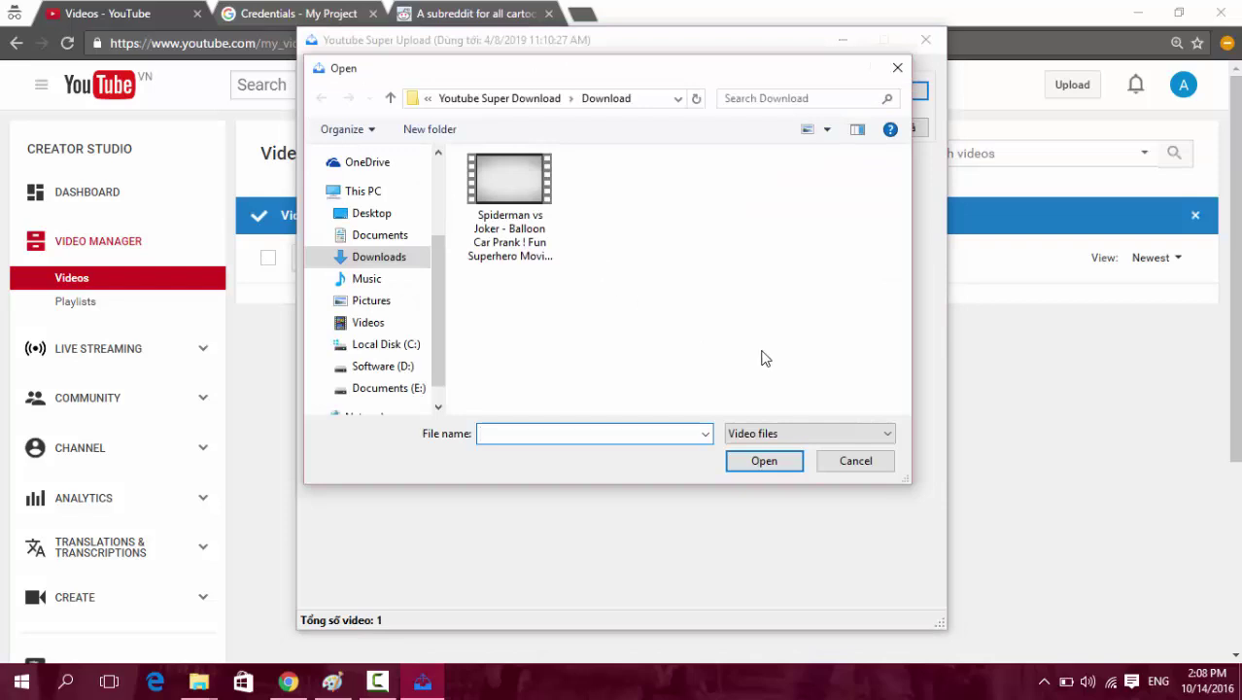
Cancel the video file picker and close Youtube Super Upload, then open its folder window.
key(Down)
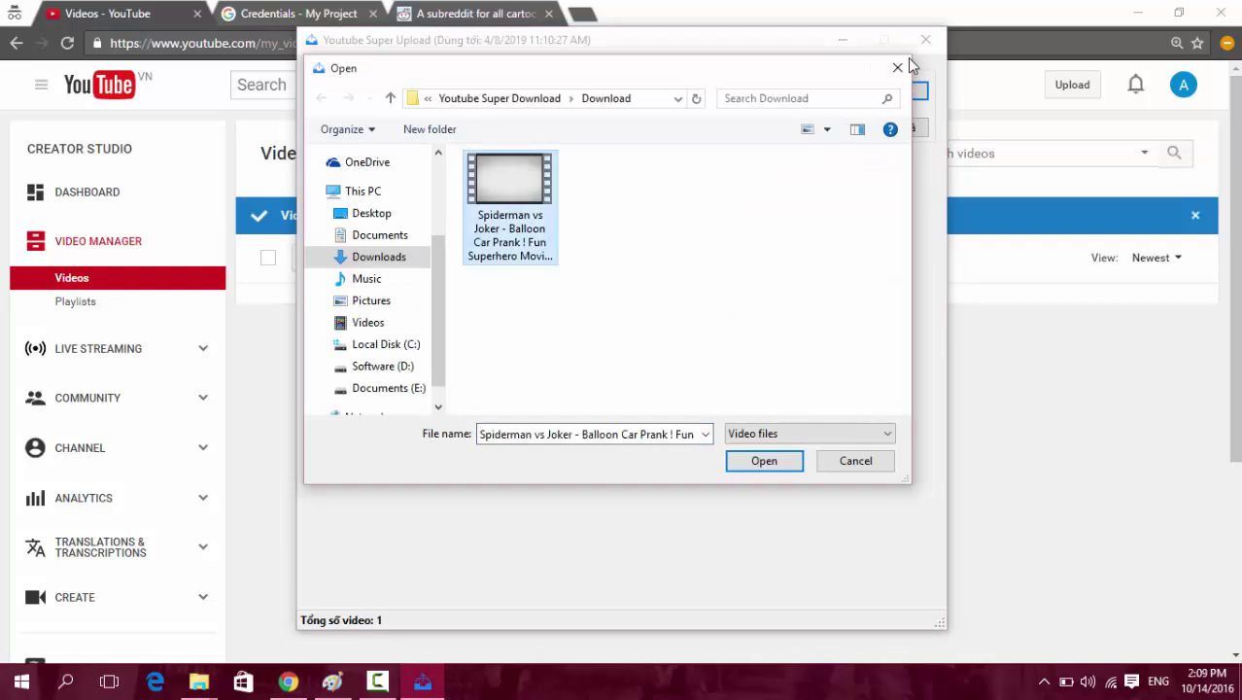
click(897, 67)
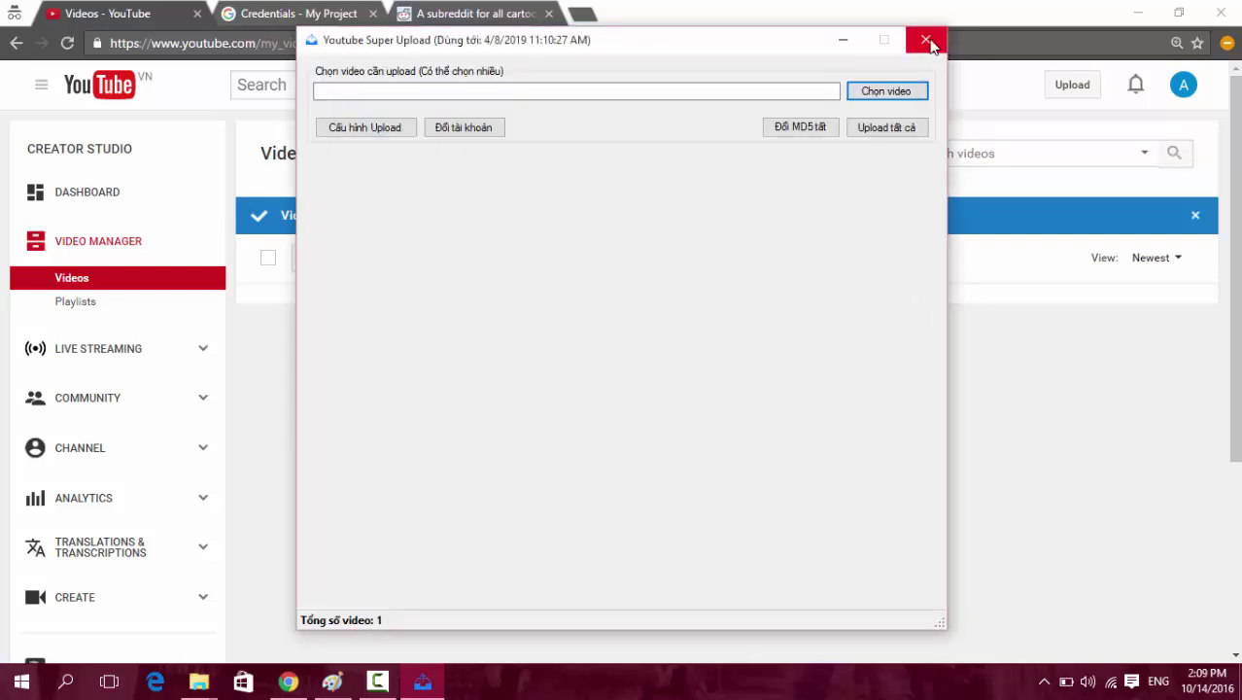
click(926, 41)
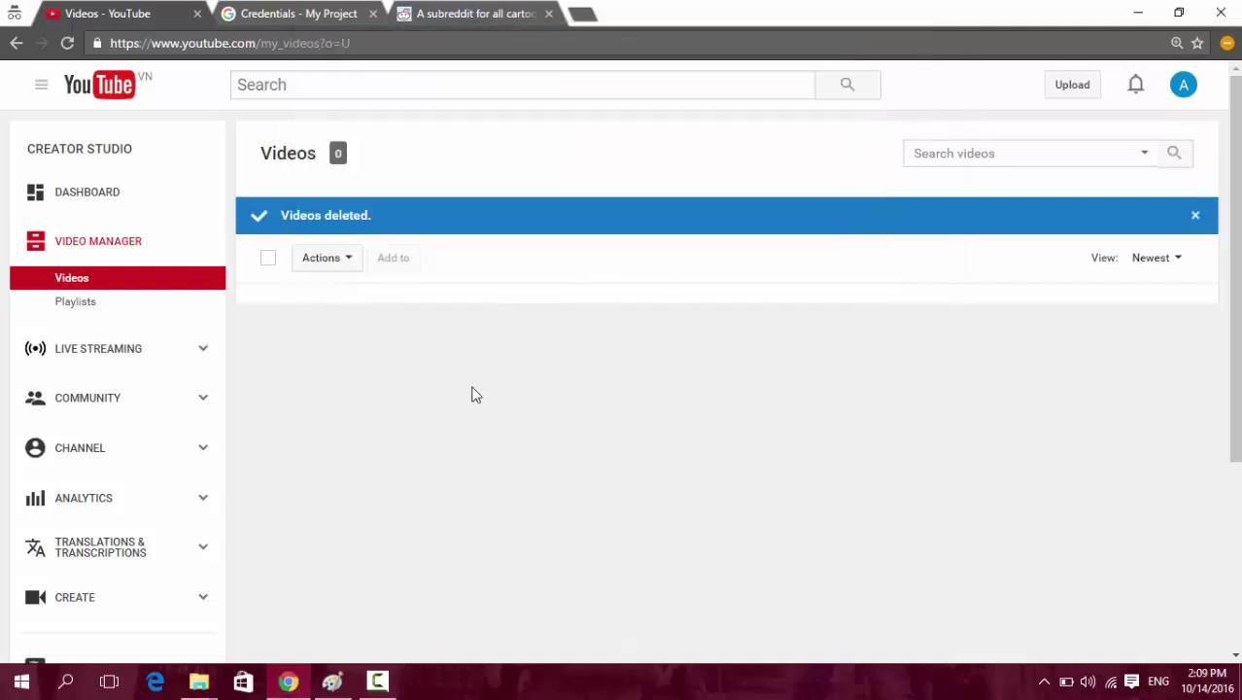
mouse_move(199, 682)
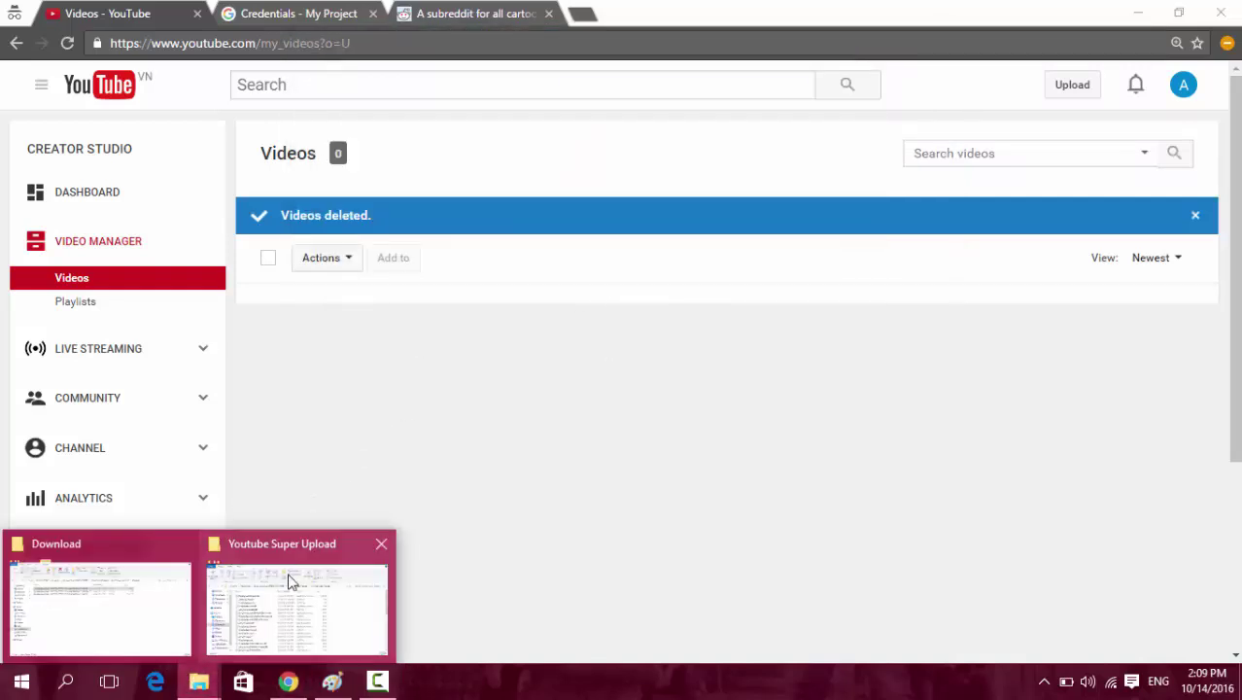
click(289, 581)
Launch Youtube Channel Manager from the drive-download folder and log in with the password.
click(540, 154)
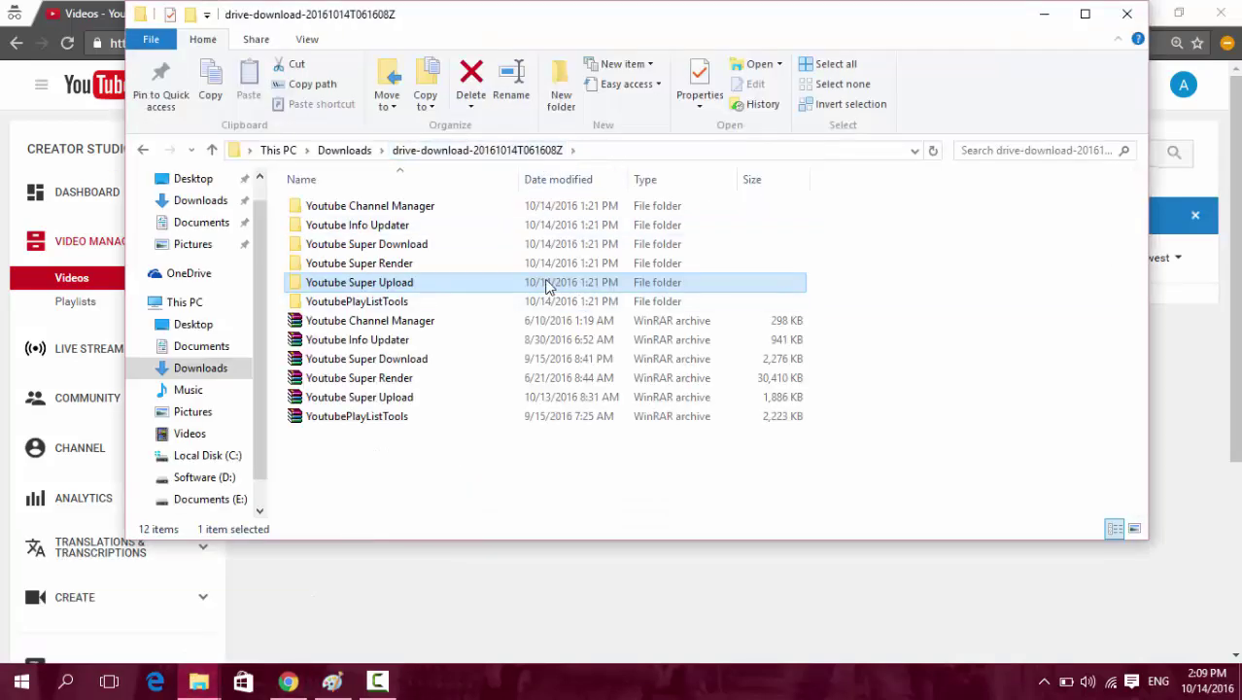
click(390, 209)
click(384, 228)
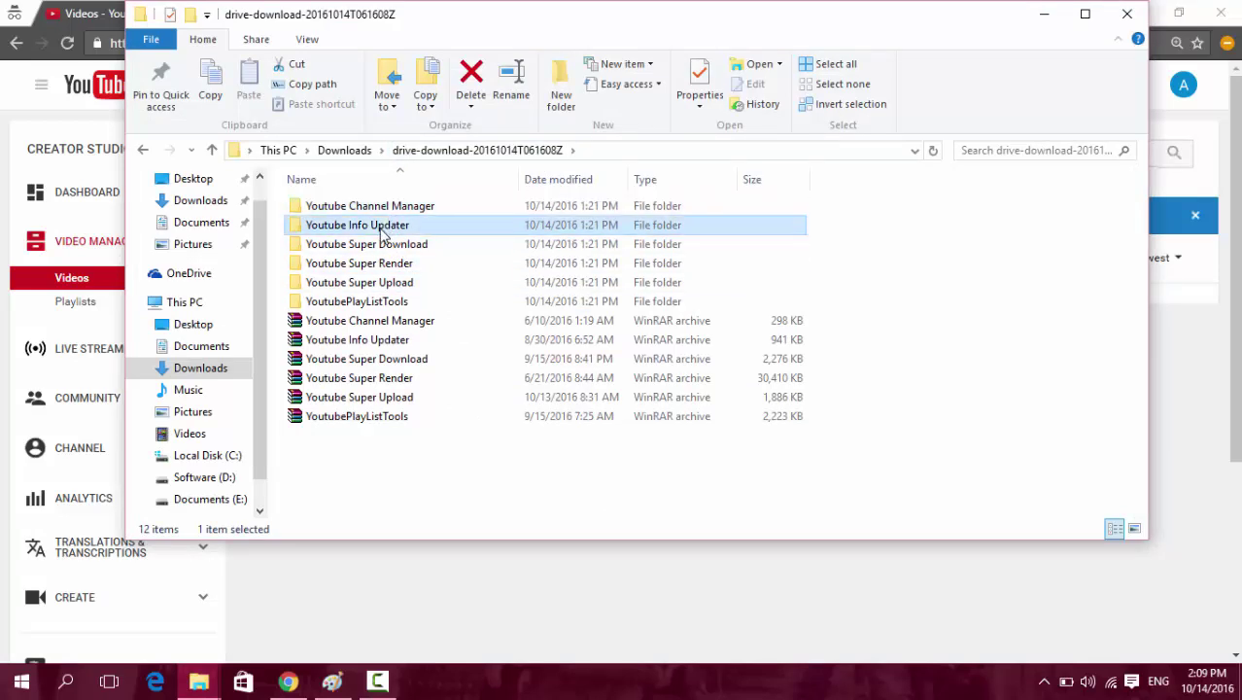
double_click(393, 207)
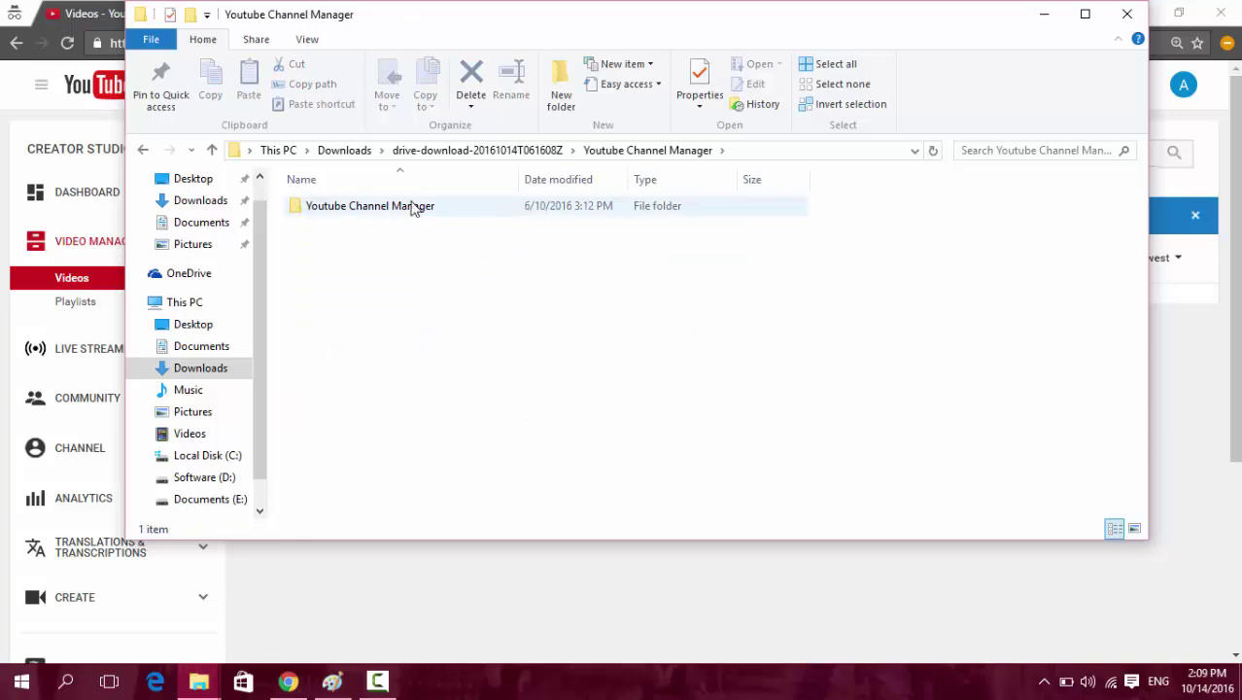
double_click(416, 206)
double_click(370, 303)
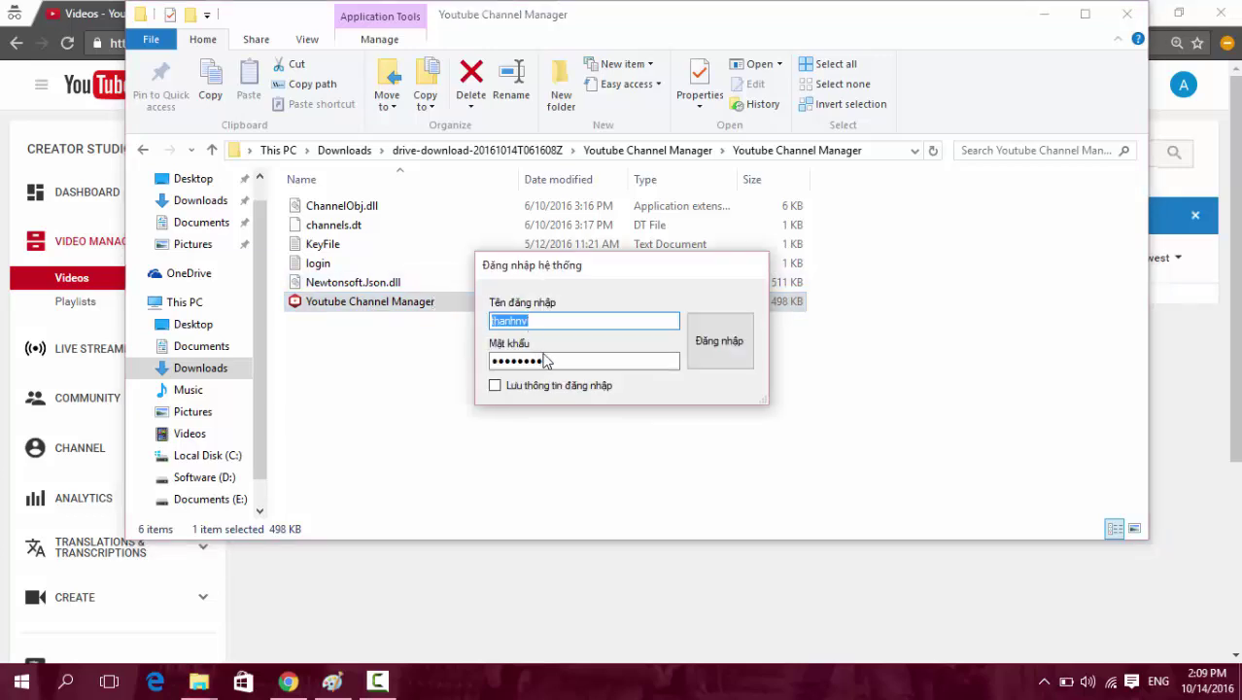
double_click(546, 360)
text(1)
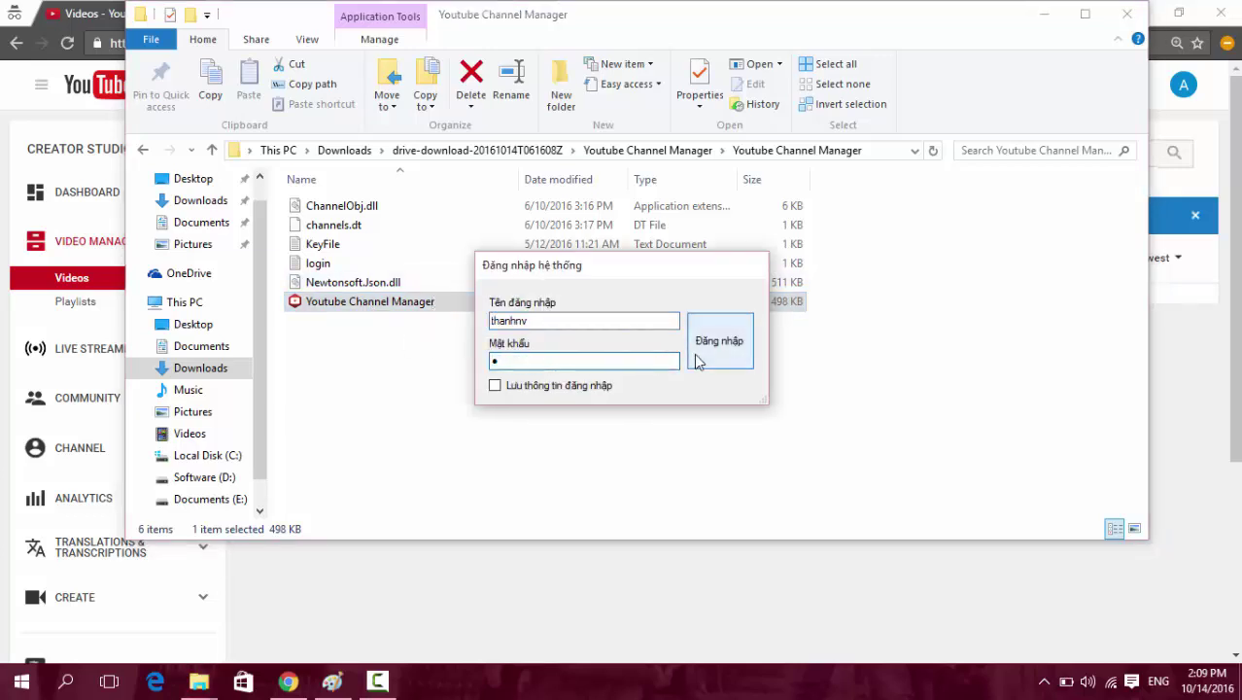
click(693, 353)
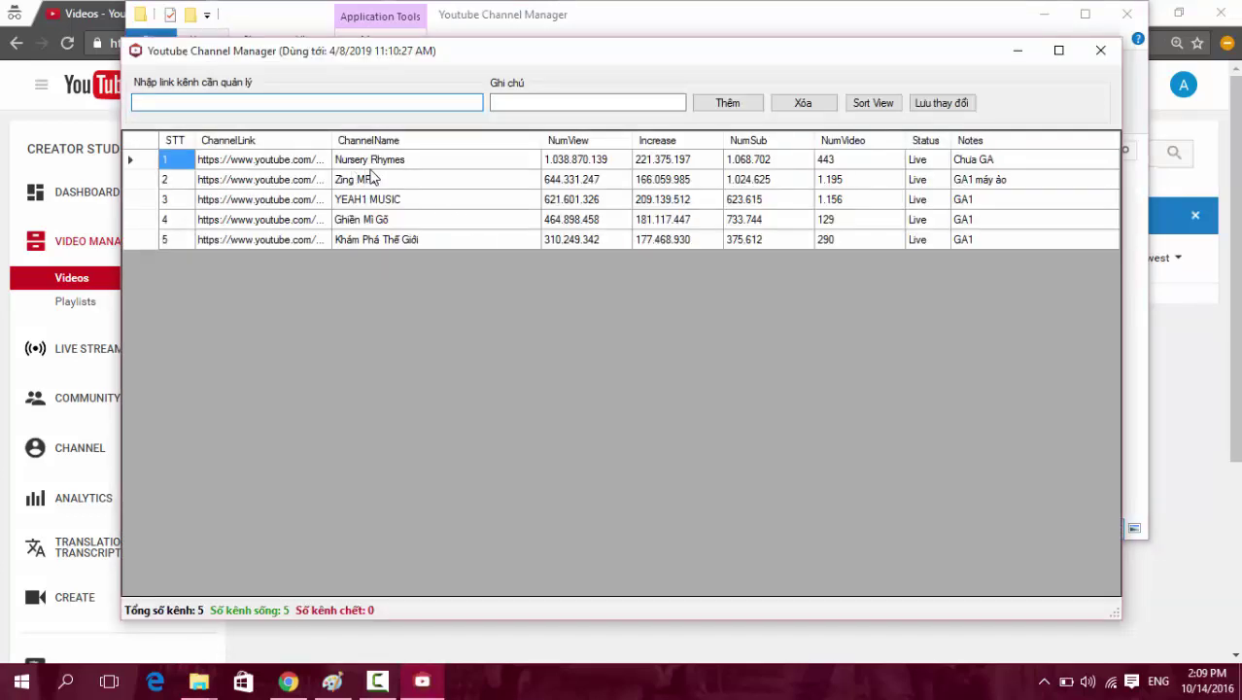
Go to YouTube, open the SouL Animation channel, and paste its address into the channel-link field.
click(379, 180)
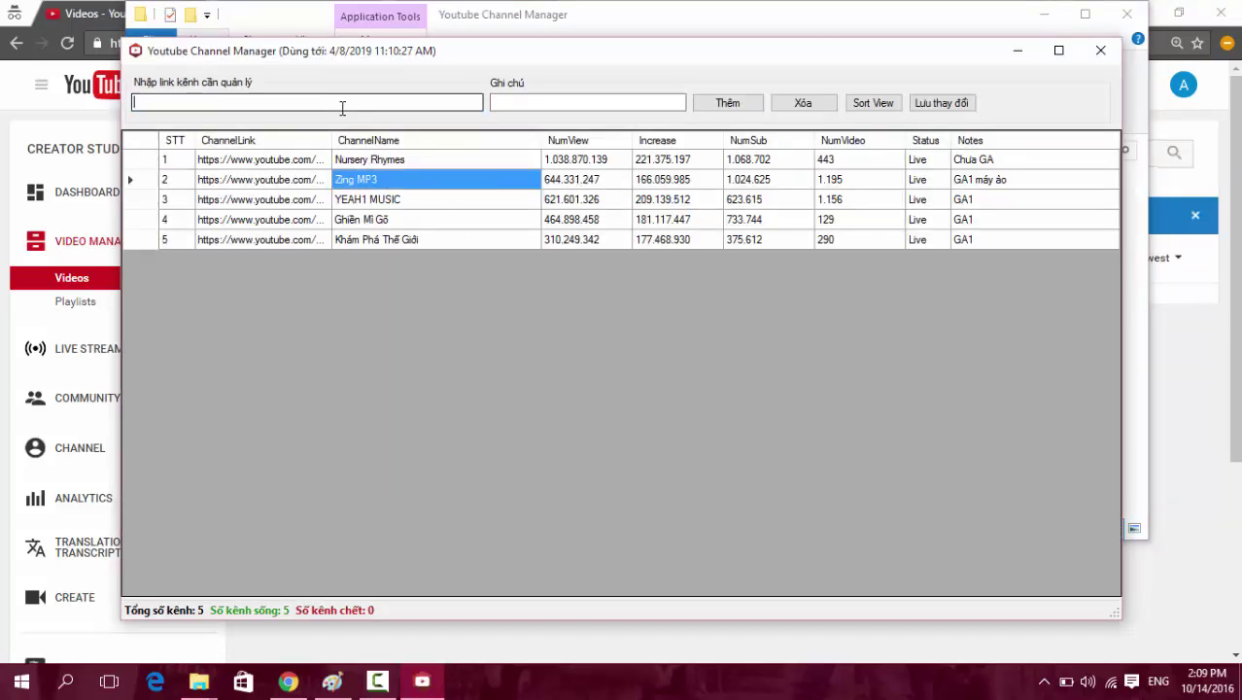
click(495, 103)
click(78, 17)
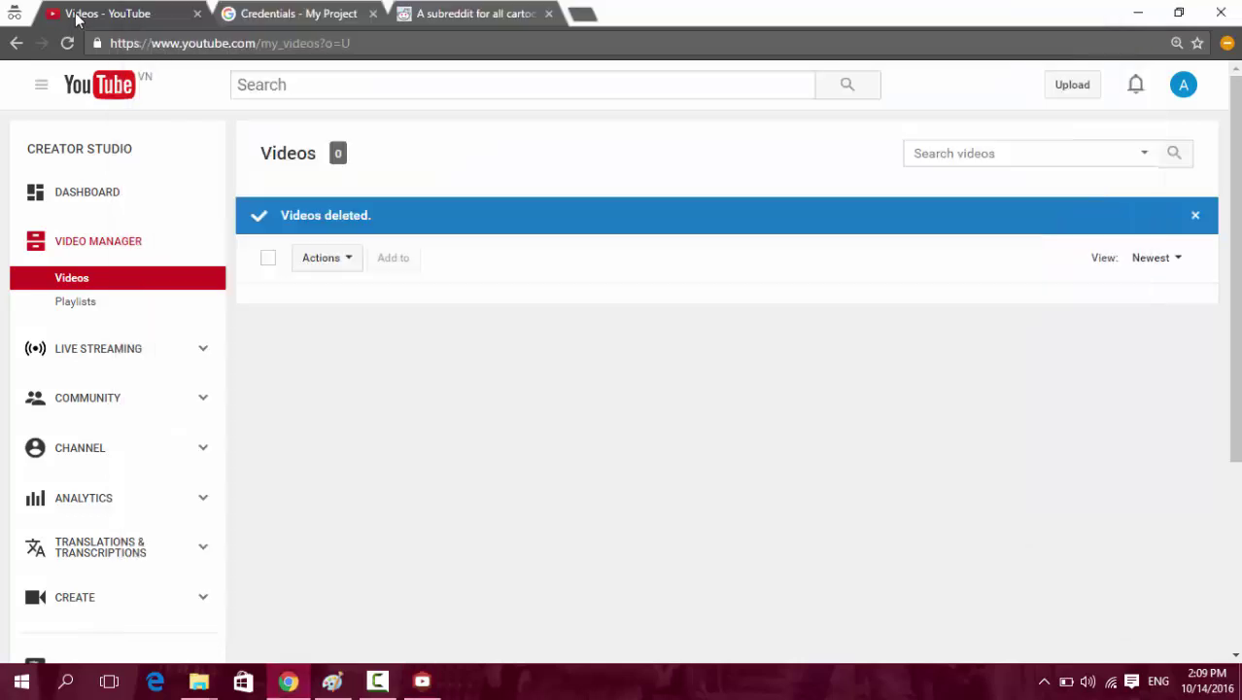
click(292, 13)
click(493, 14)
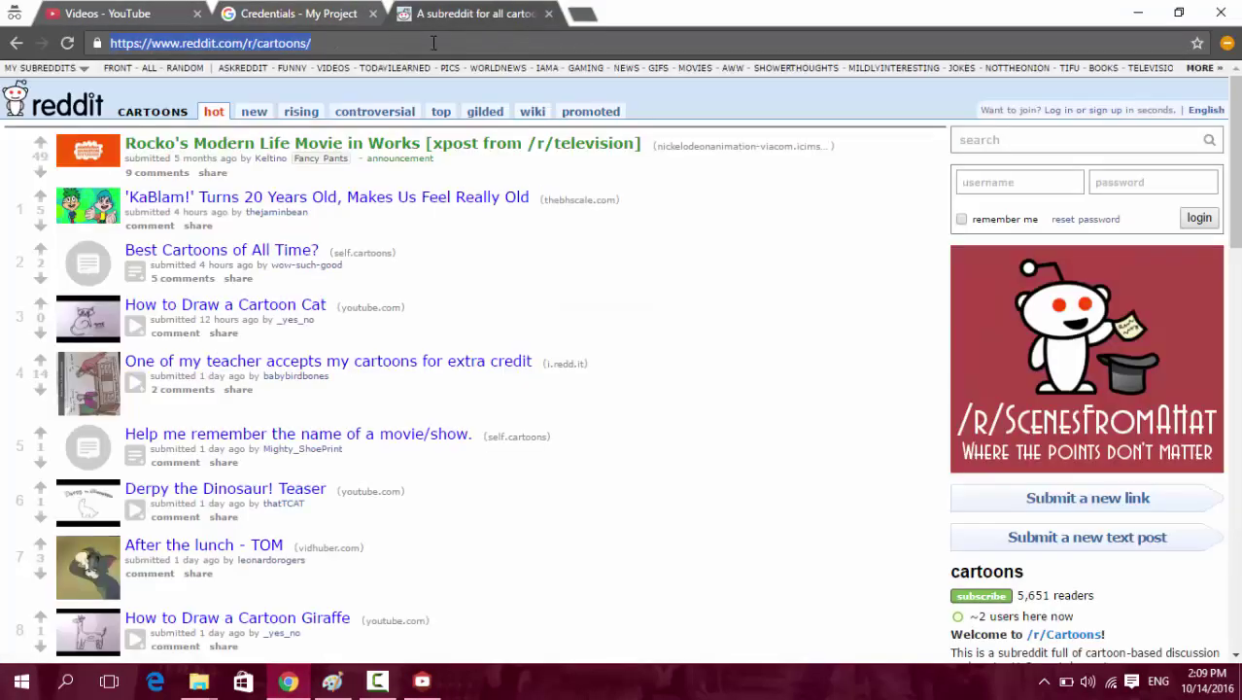
text(youtube.)
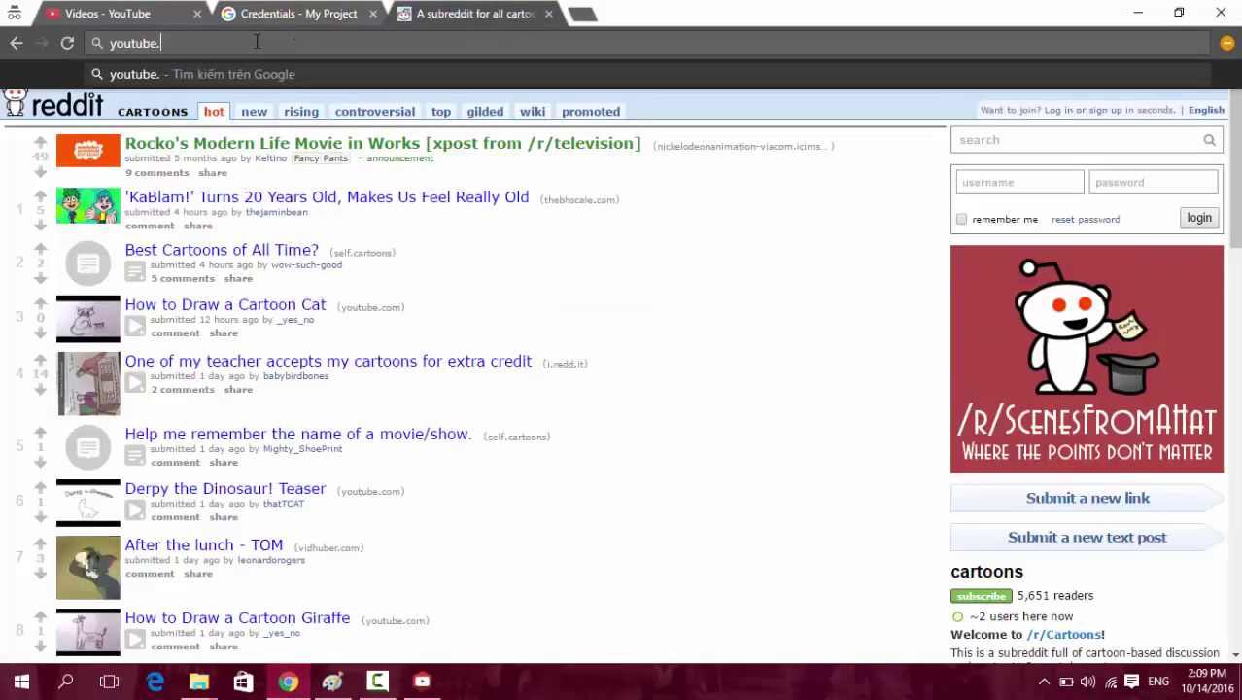
key(Return)
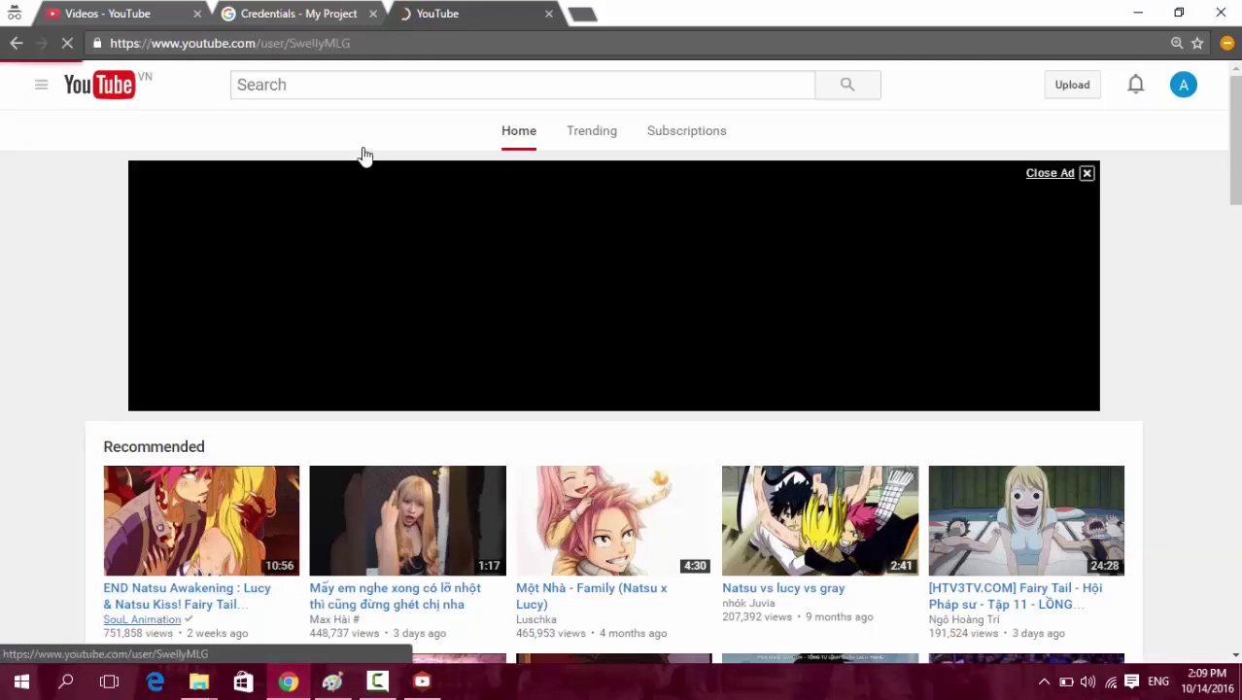
click(373, 43)
key(ctrl+c)
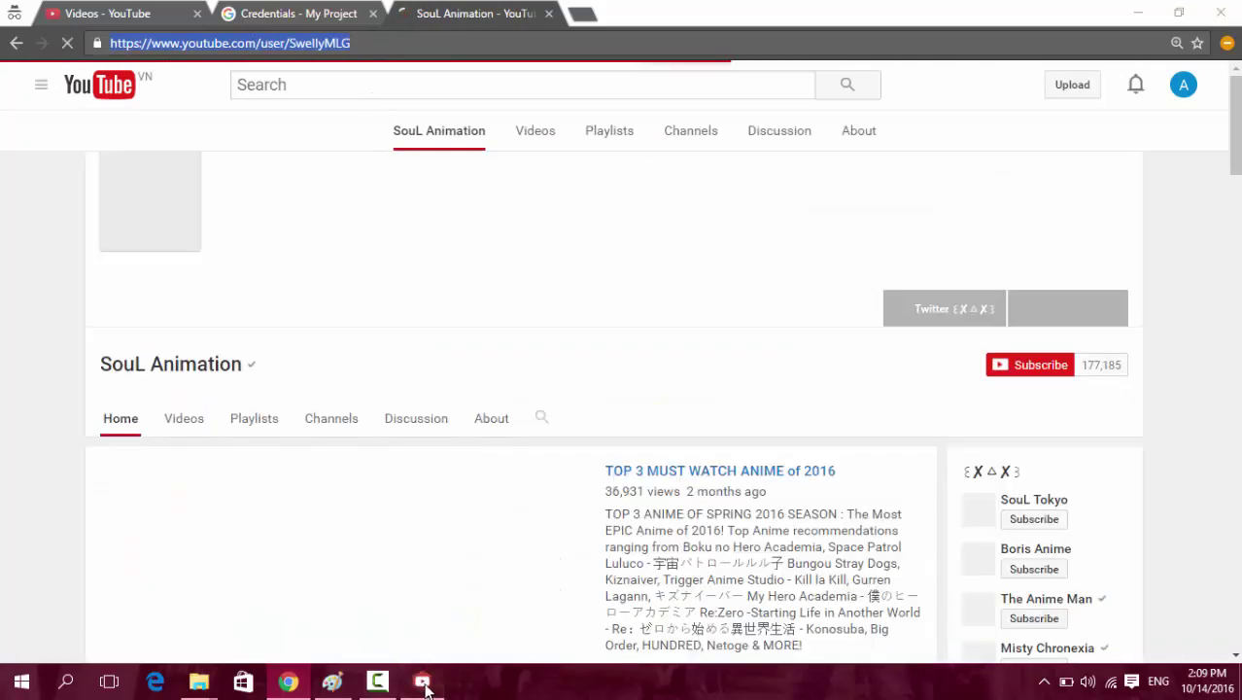
click(422, 682)
click(418, 102)
key(ctrl+v)
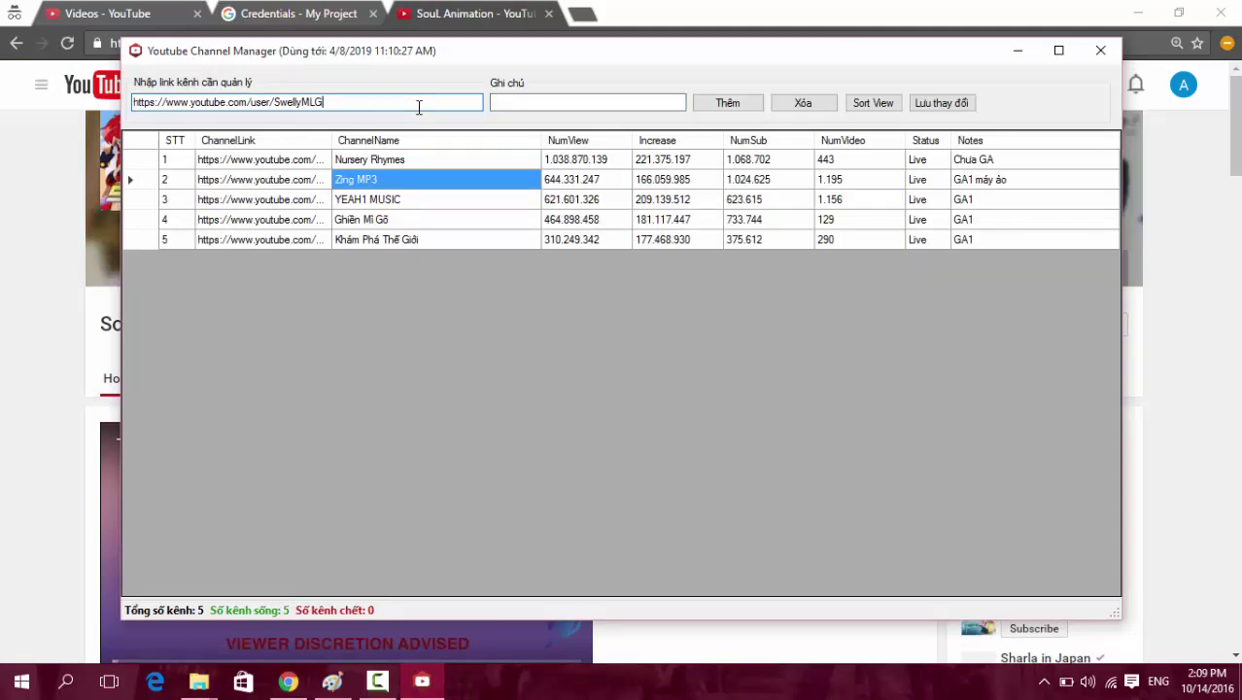
Close the SouL Animation browser tab and enter the note 'bc'.
click(500, 101)
click(476, 8)
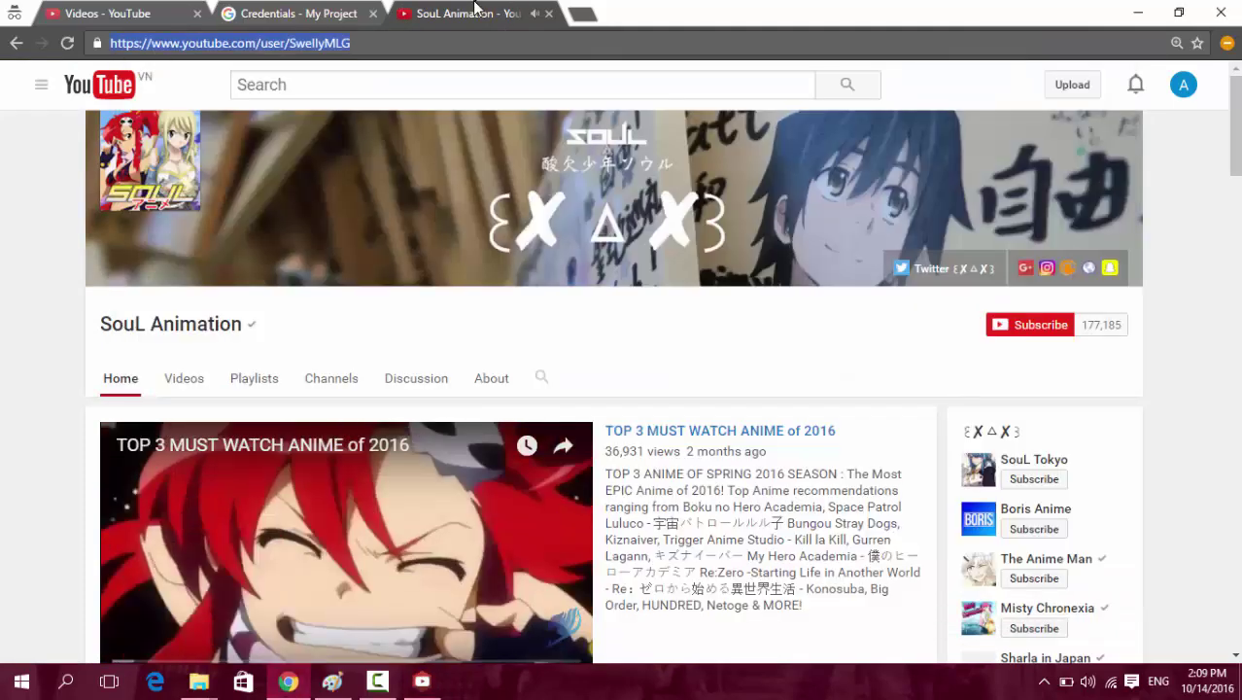
middle_click(480, 14)
key(alt+Tab)
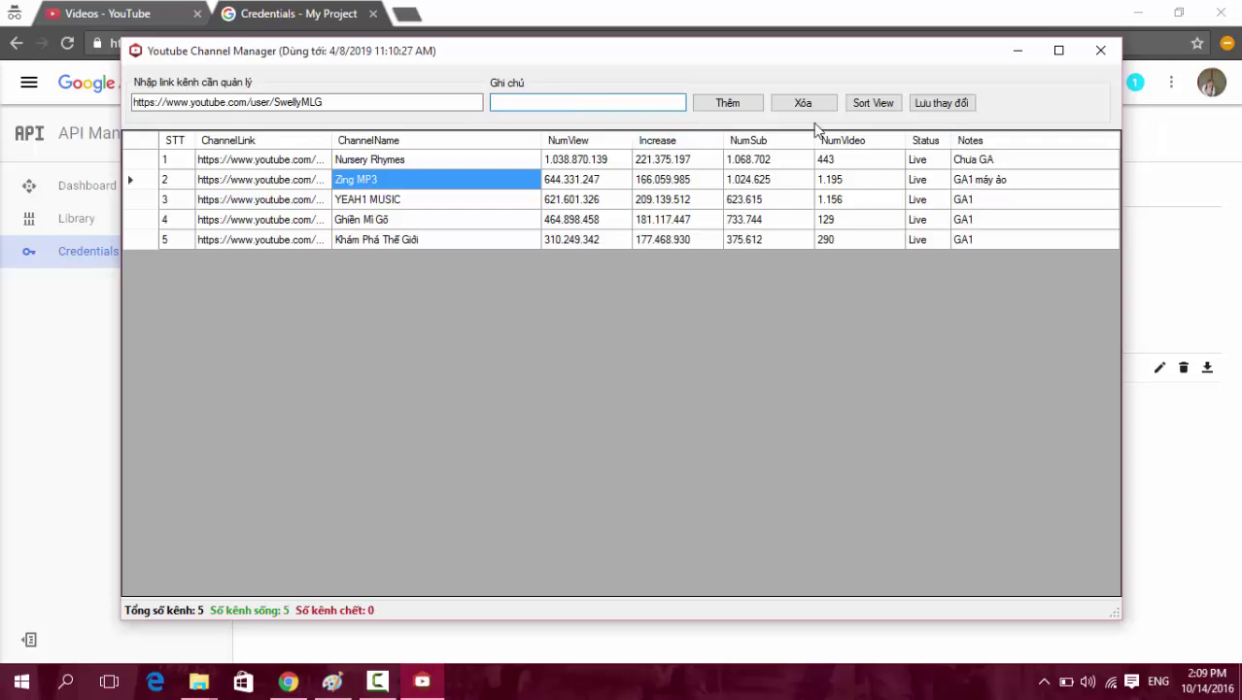
text(bc)
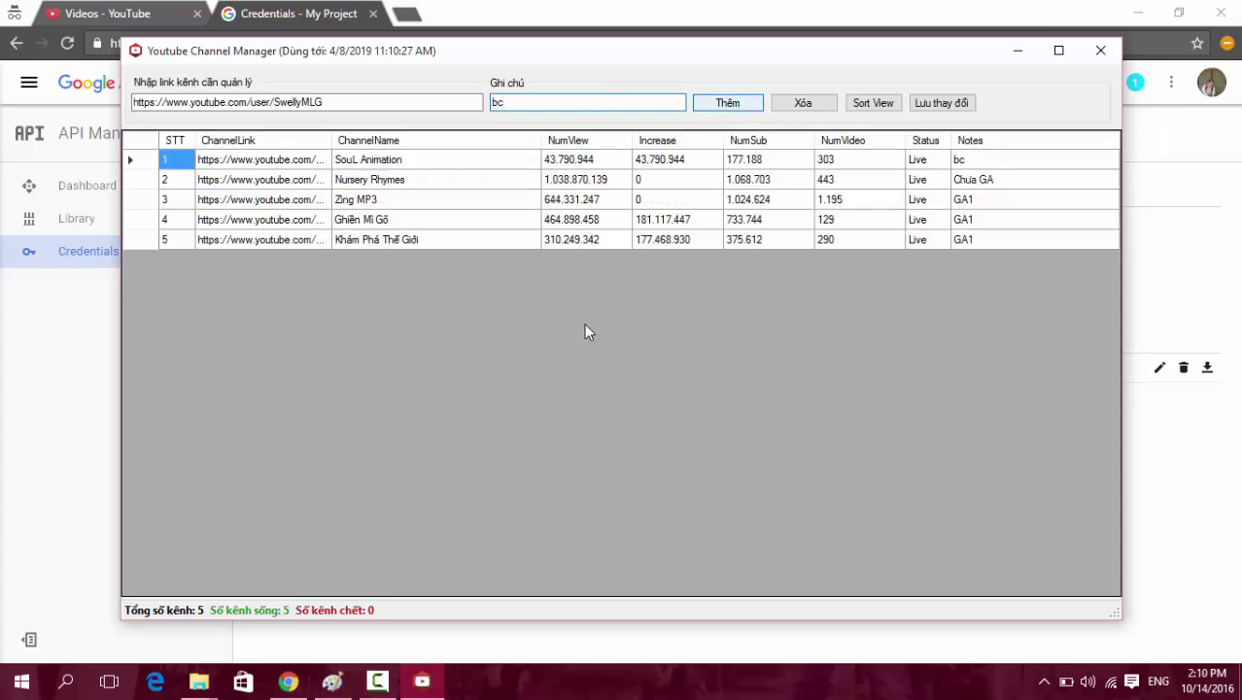
Review the new SouL Animation row: 43.790.944 views, Increase, subscribers and 303 videos.
click(583, 165)
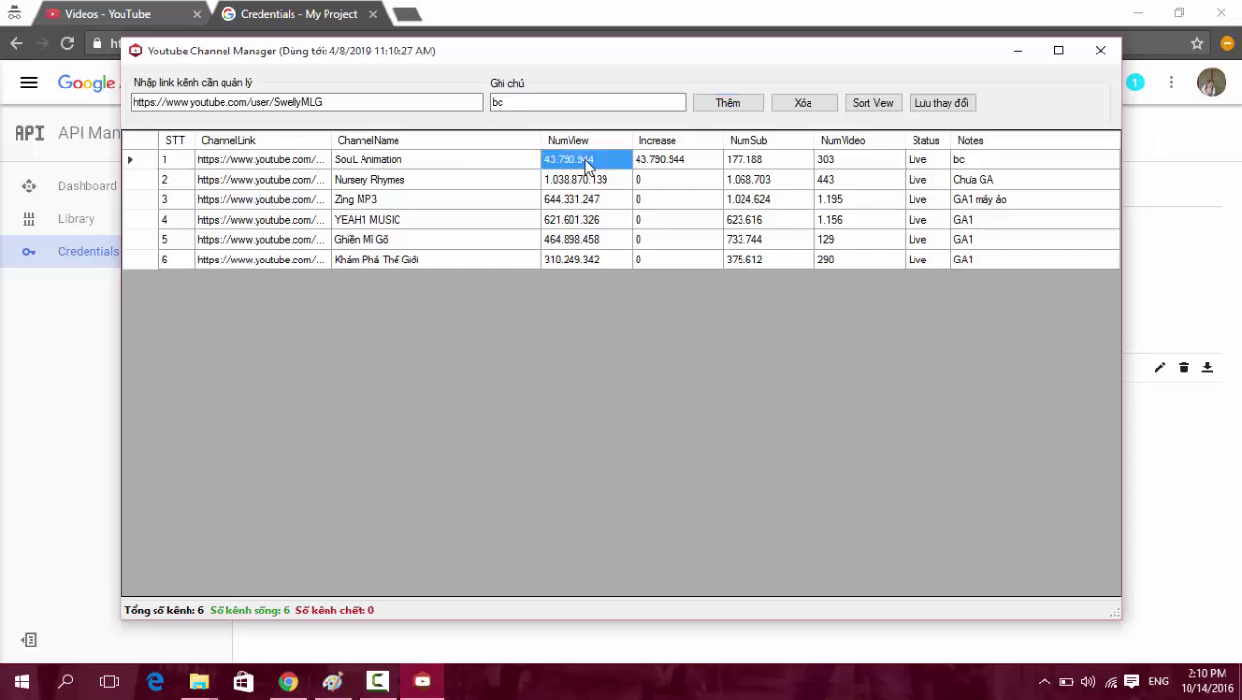
click(660, 168)
click(763, 165)
click(841, 161)
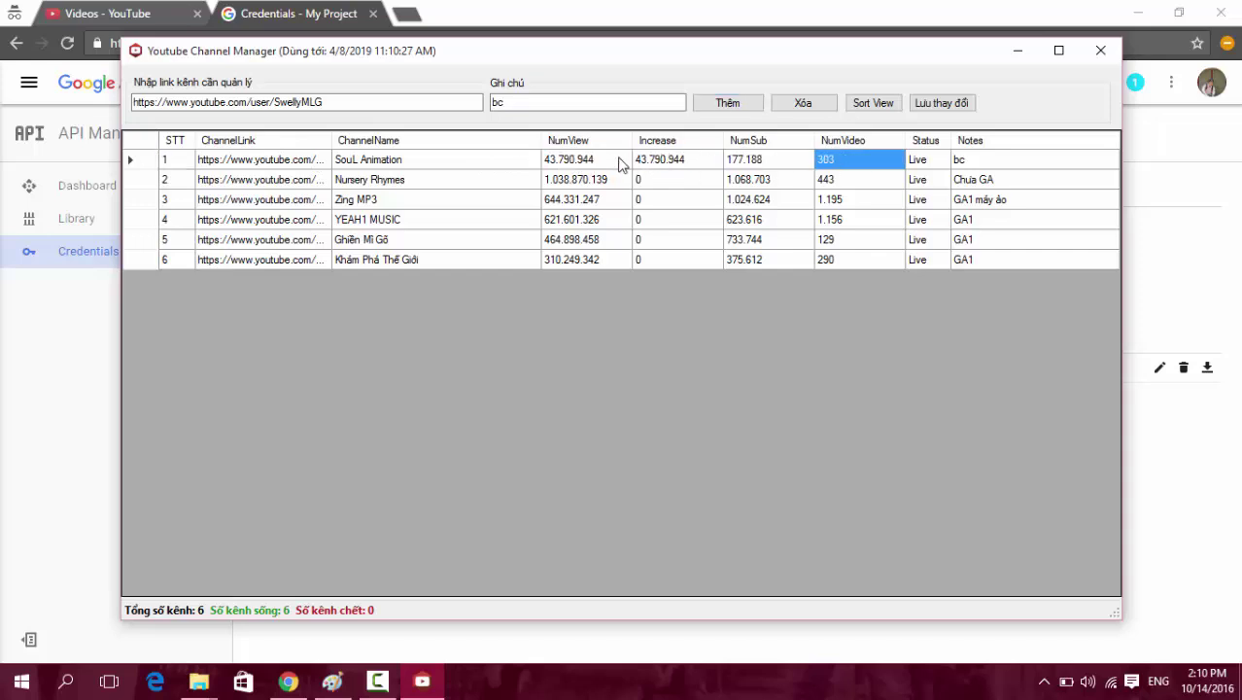
click(586, 163)
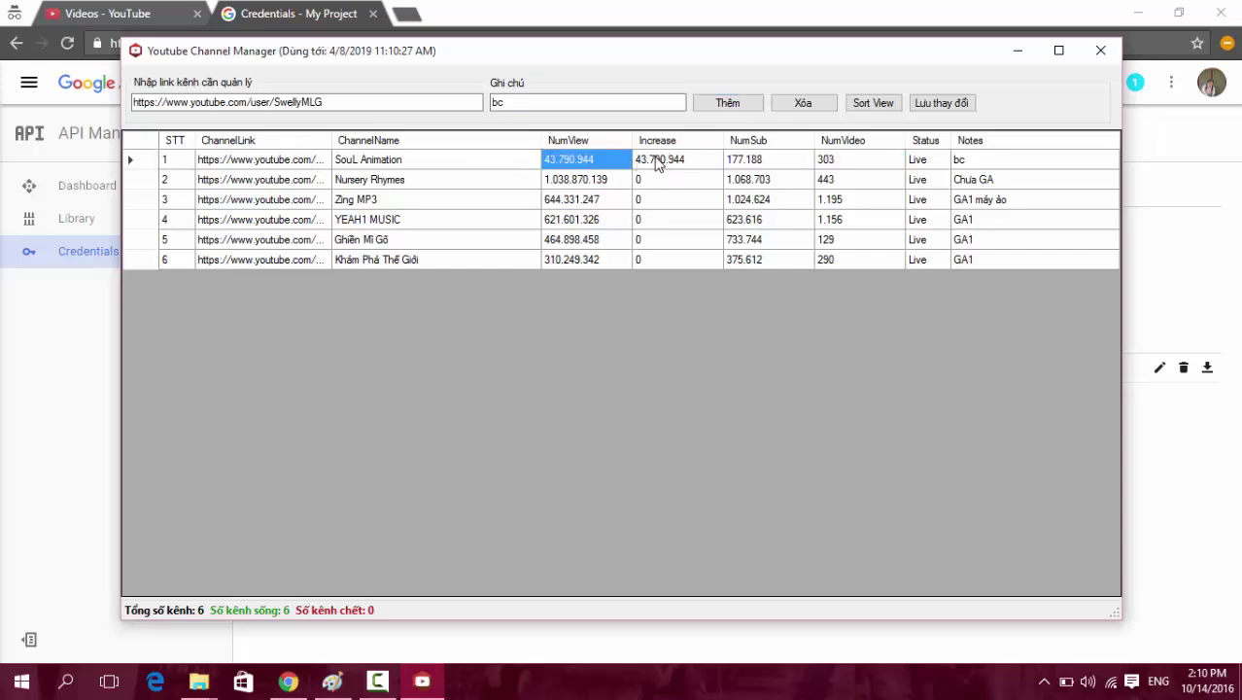
click(666, 165)
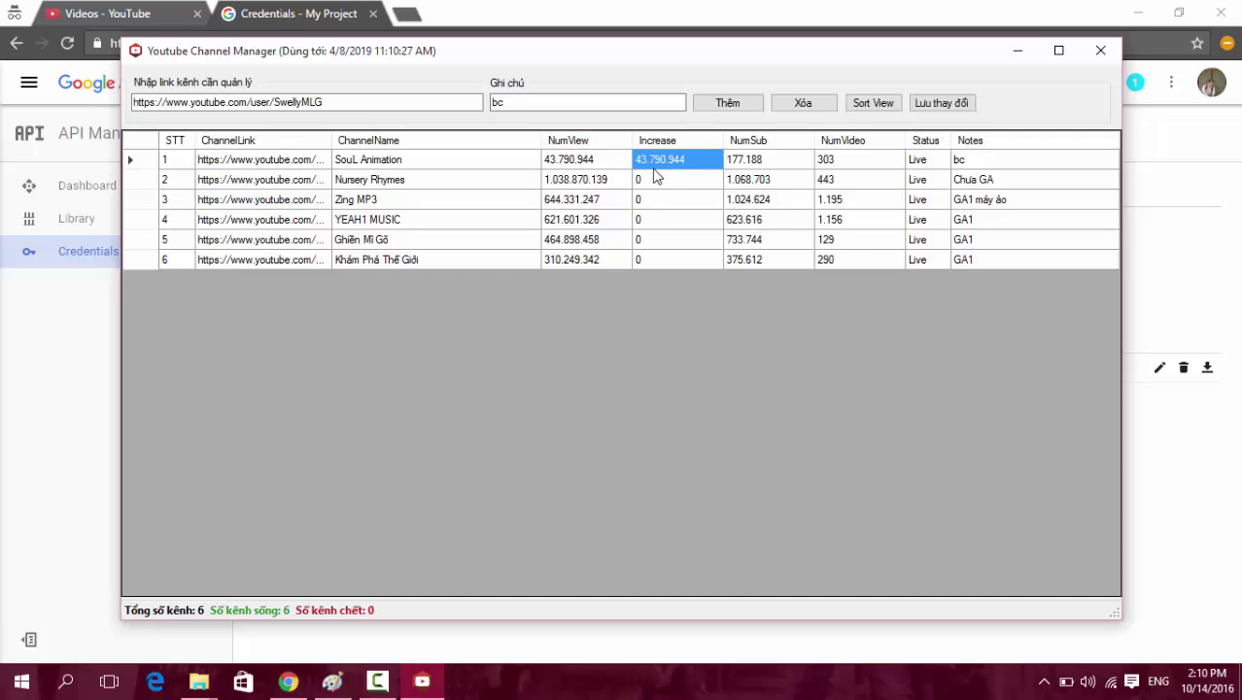
click(654, 159)
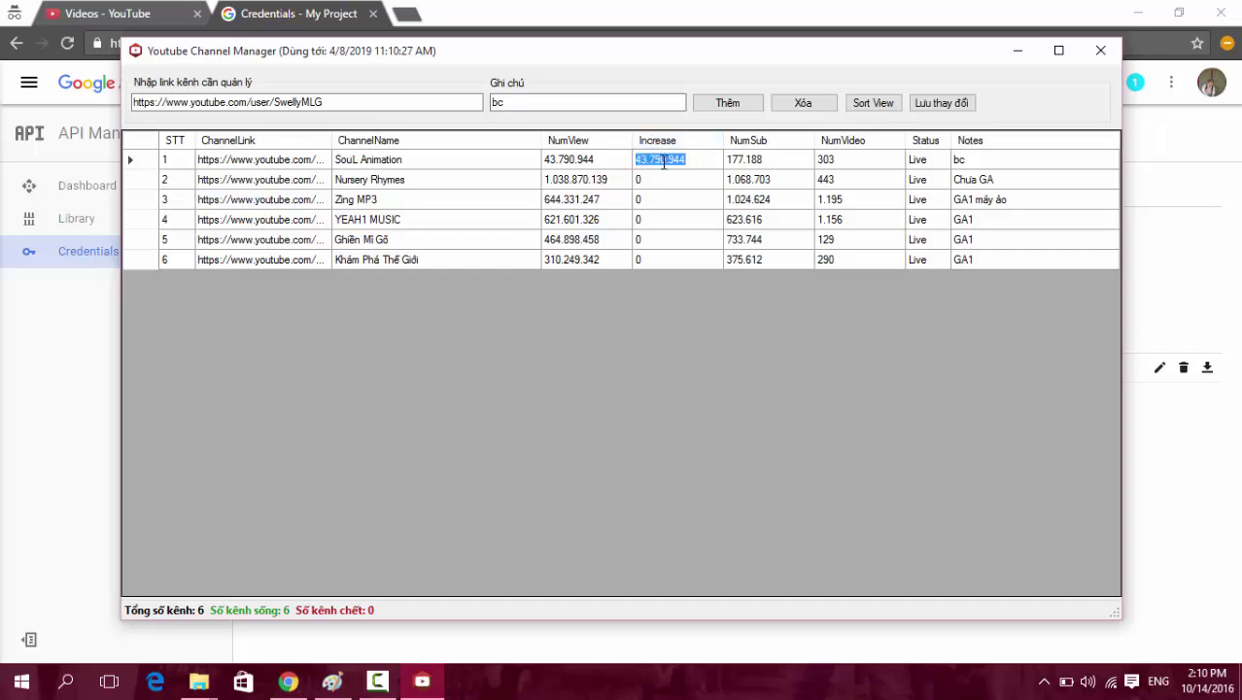
drag(707, 159, 666, 159)
click(693, 188)
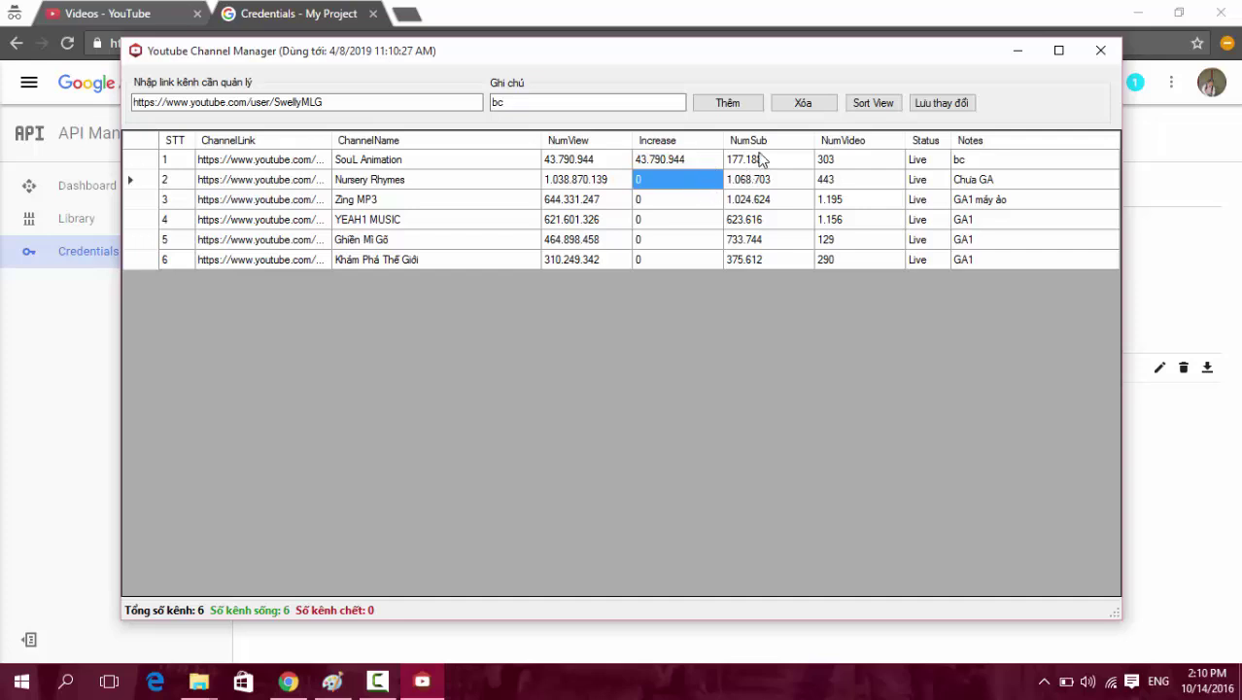
click(751, 159)
click(868, 166)
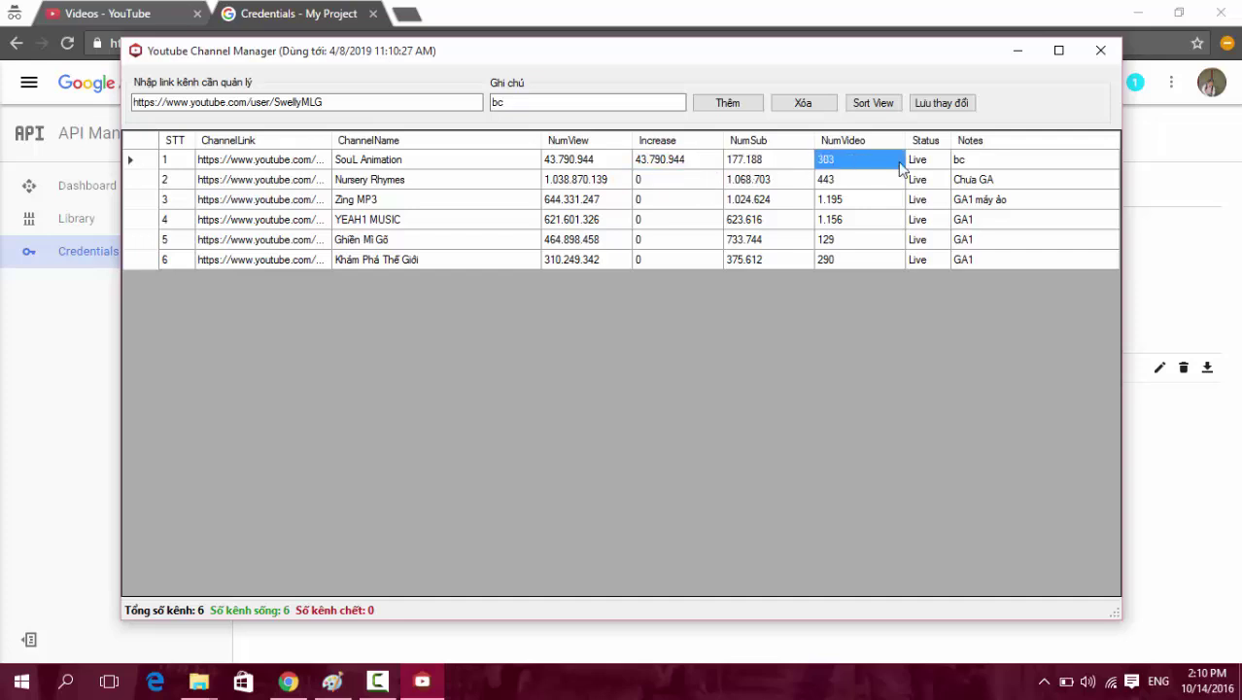
Check each tracked channel's Status and select the channel rows in turn.
click(935, 163)
click(928, 258)
click(923, 199)
click(926, 221)
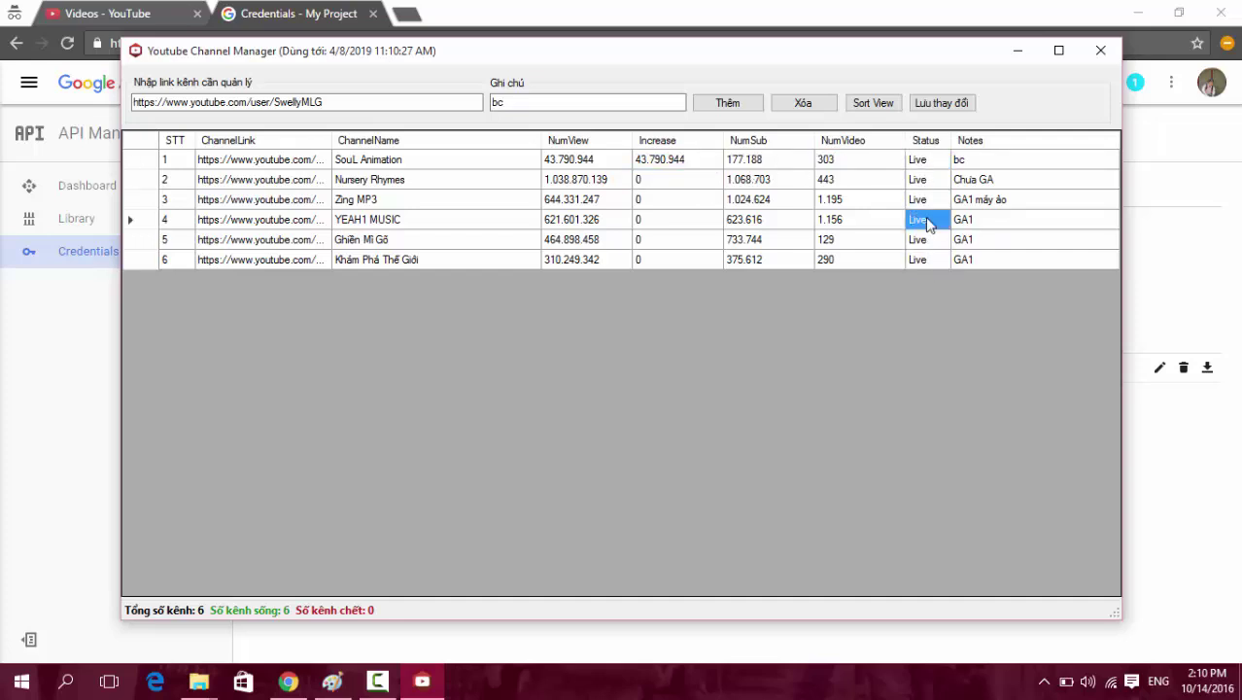
click(472, 251)
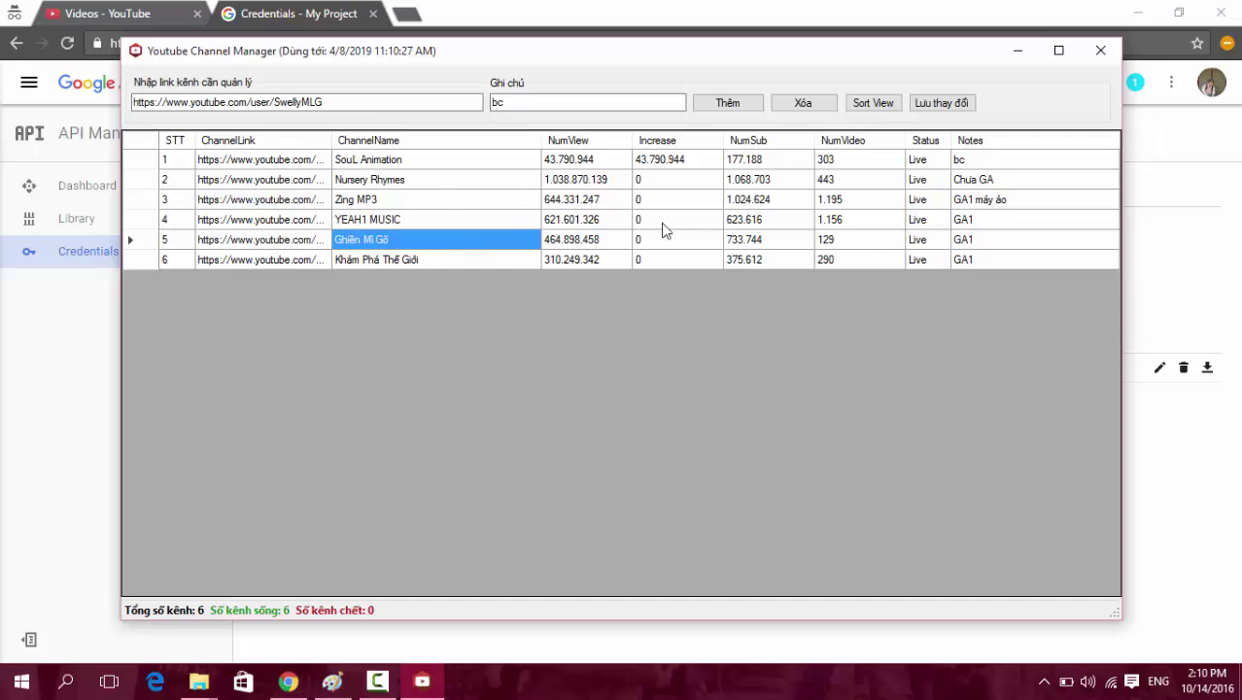
drag(393, 103, 4, 100)
click(352, 203)
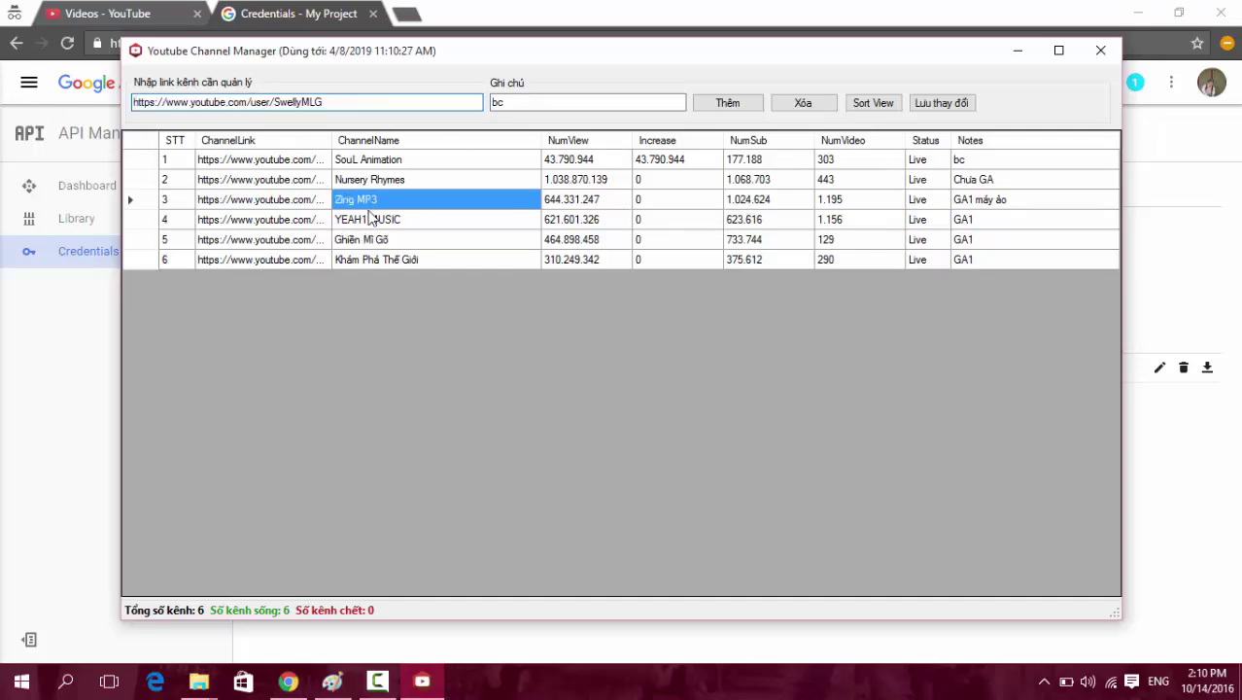
click(387, 225)
click(379, 249)
click(403, 262)
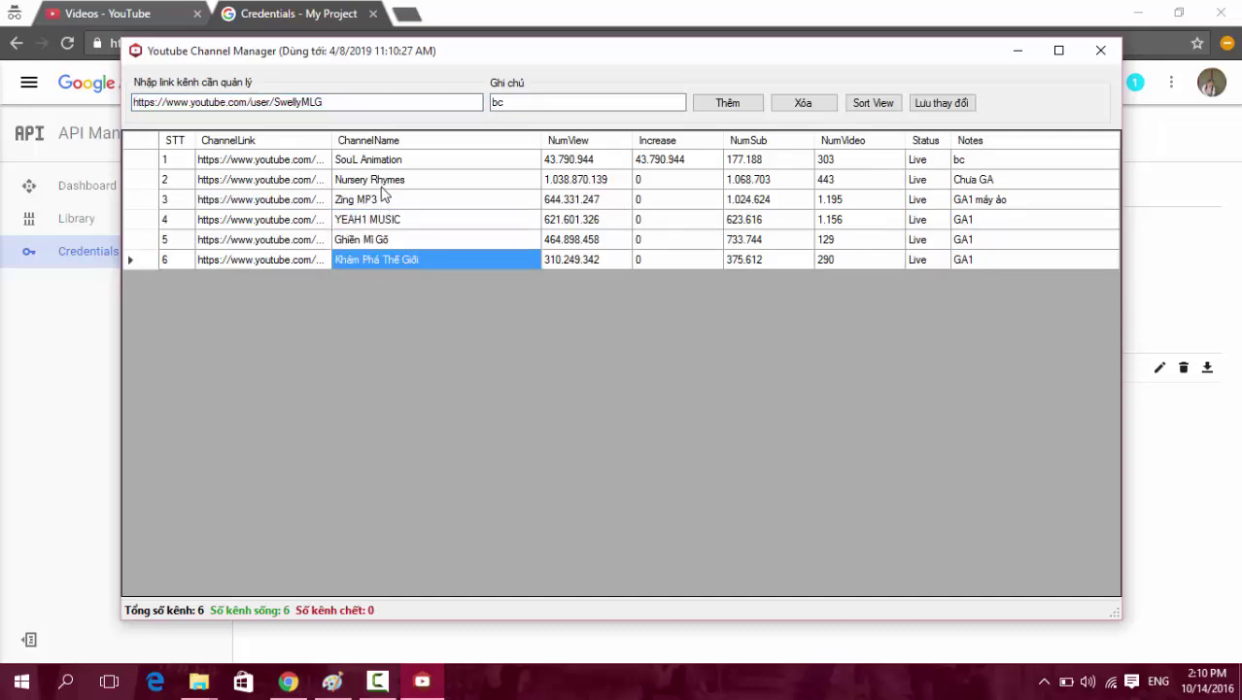
Delete the Khám Phá Thế Giới and Ghiền Mì Gõ channels from the list.
click(802, 103)
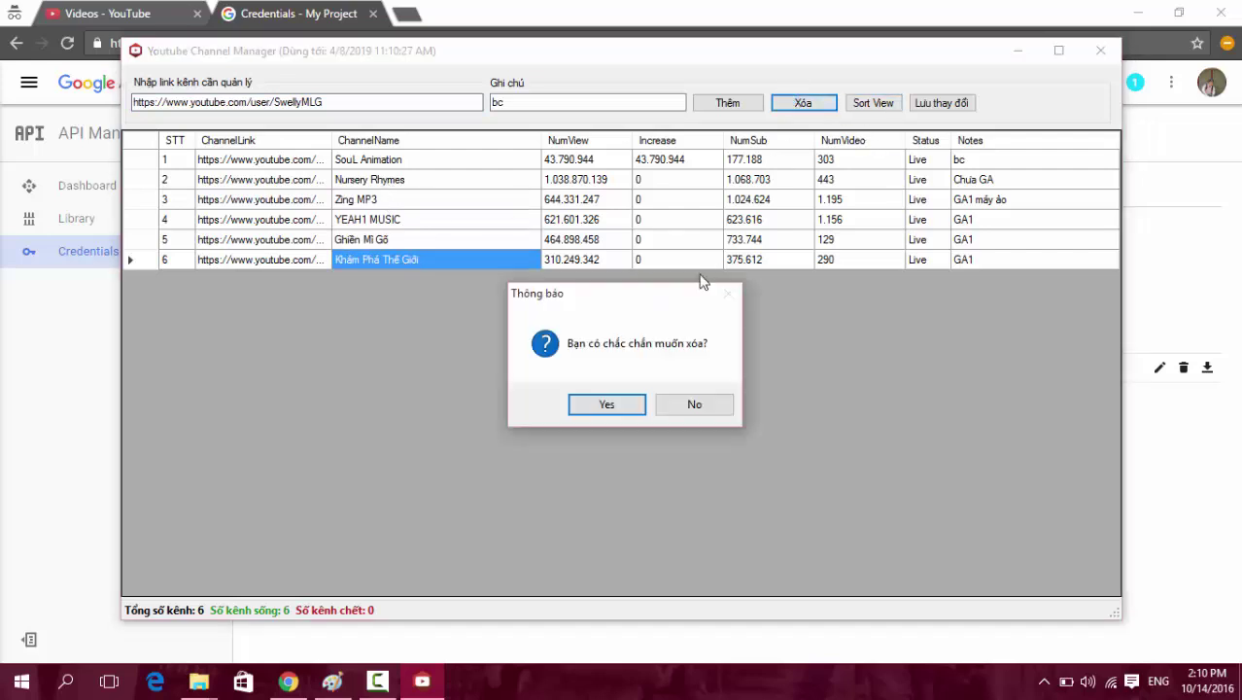
click(607, 404)
click(572, 239)
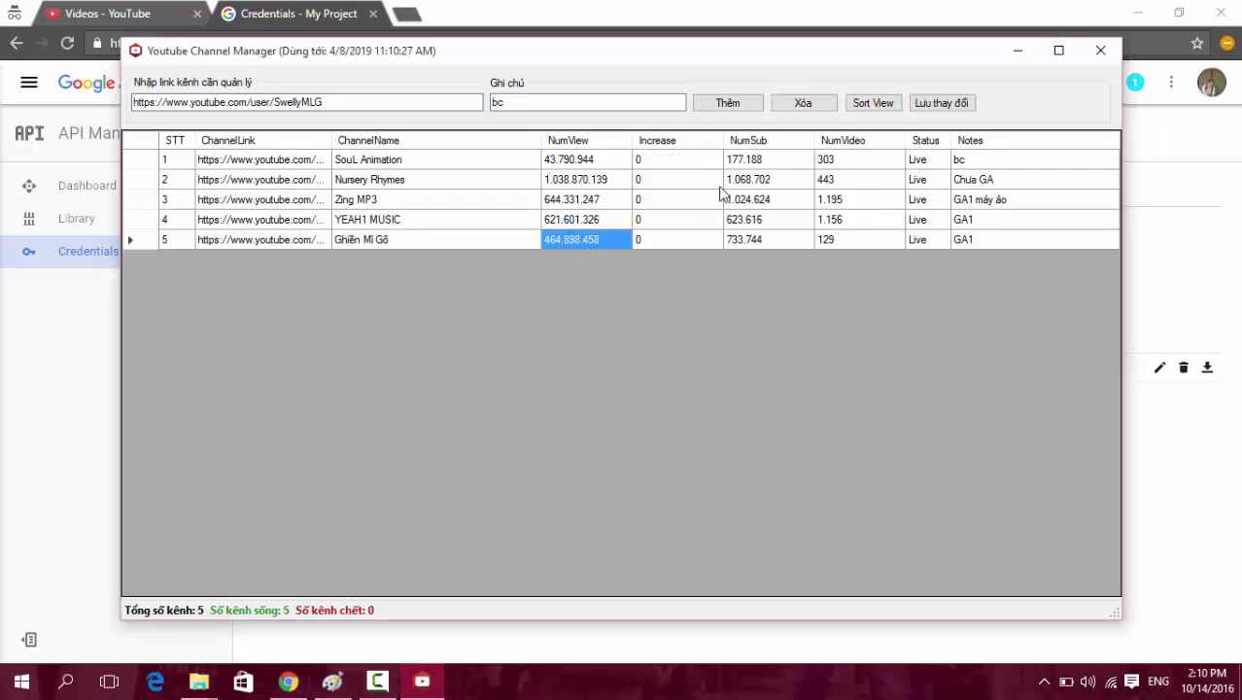
click(803, 103)
click(631, 403)
Sort the remaining four channels with Sort View.
click(610, 221)
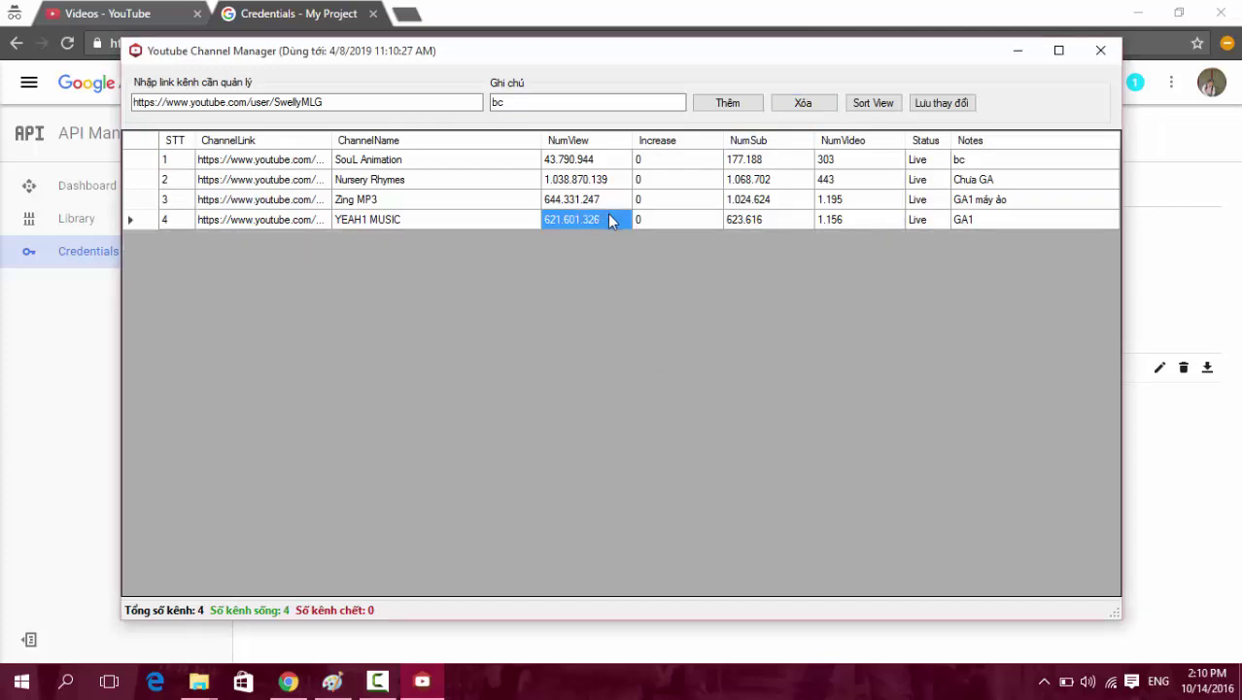
click(663, 221)
click(738, 219)
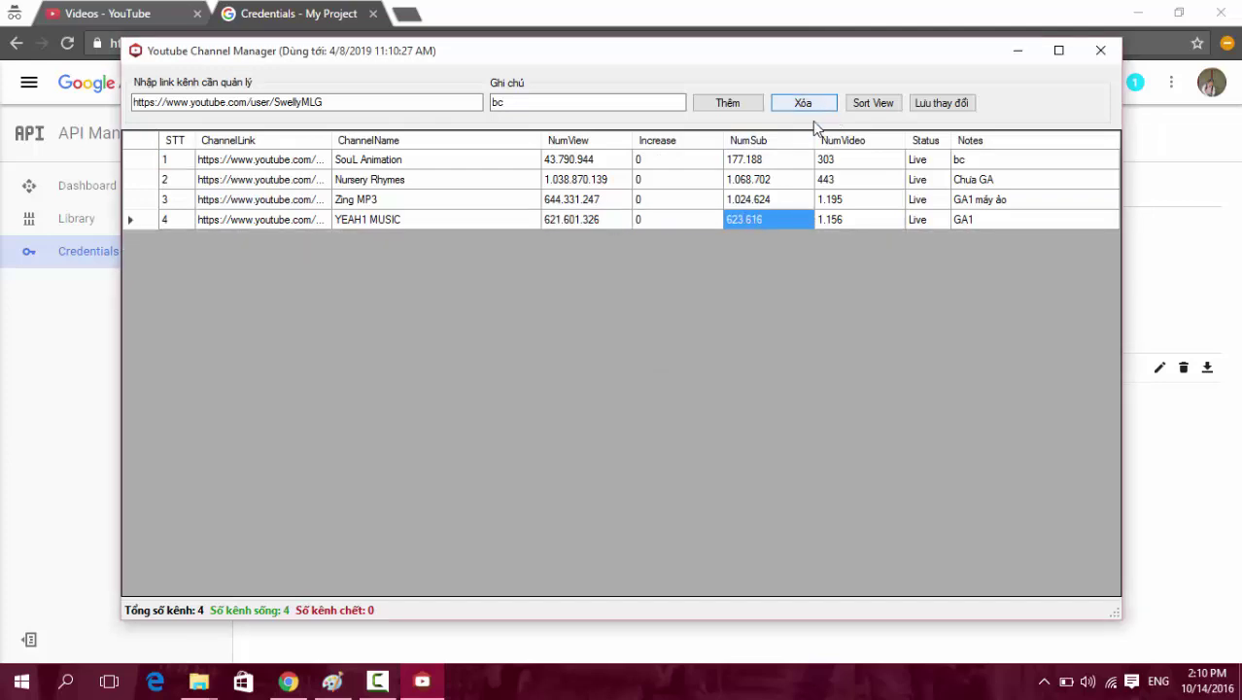
click(874, 107)
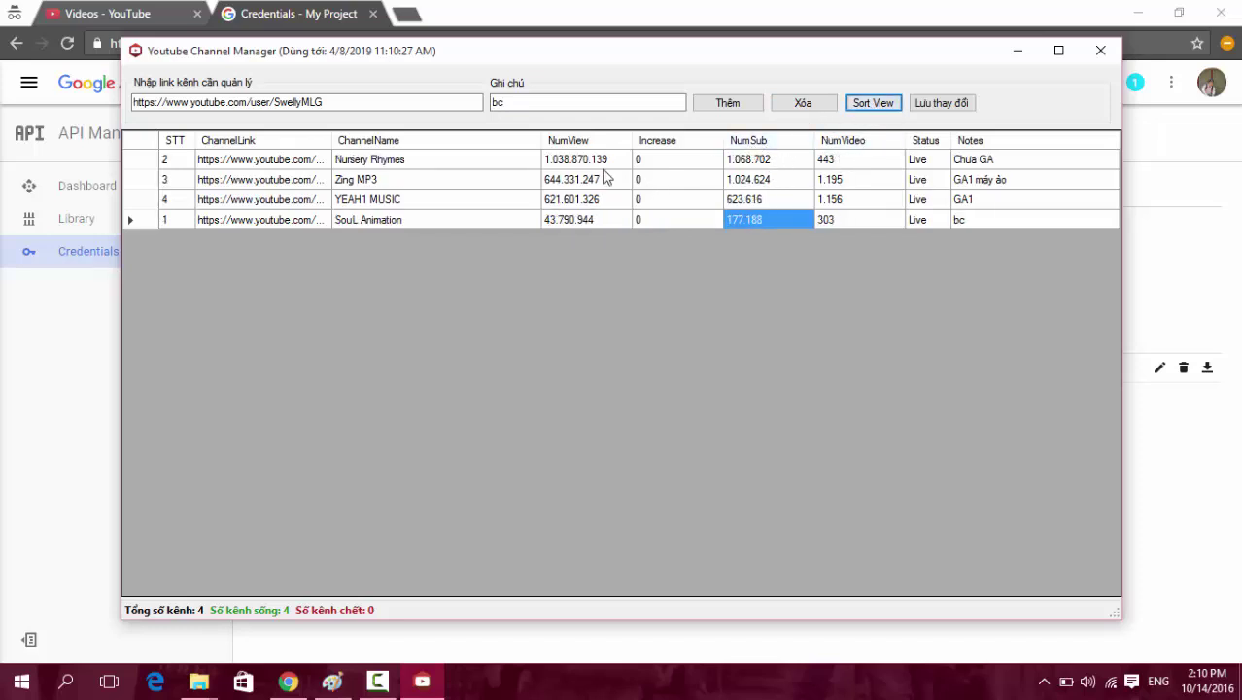
Select the four channels' view counts and save the channel list changes.
drag(573, 159, 570, 220)
click(571, 159)
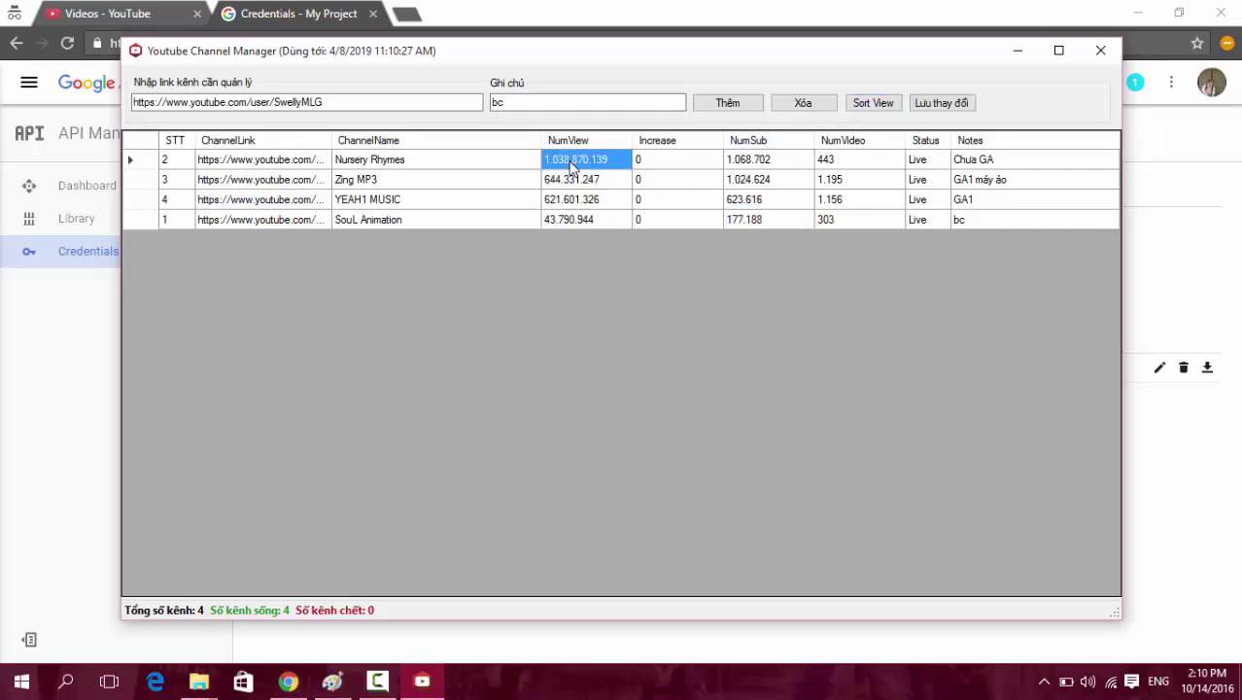
drag(572, 165, 578, 219)
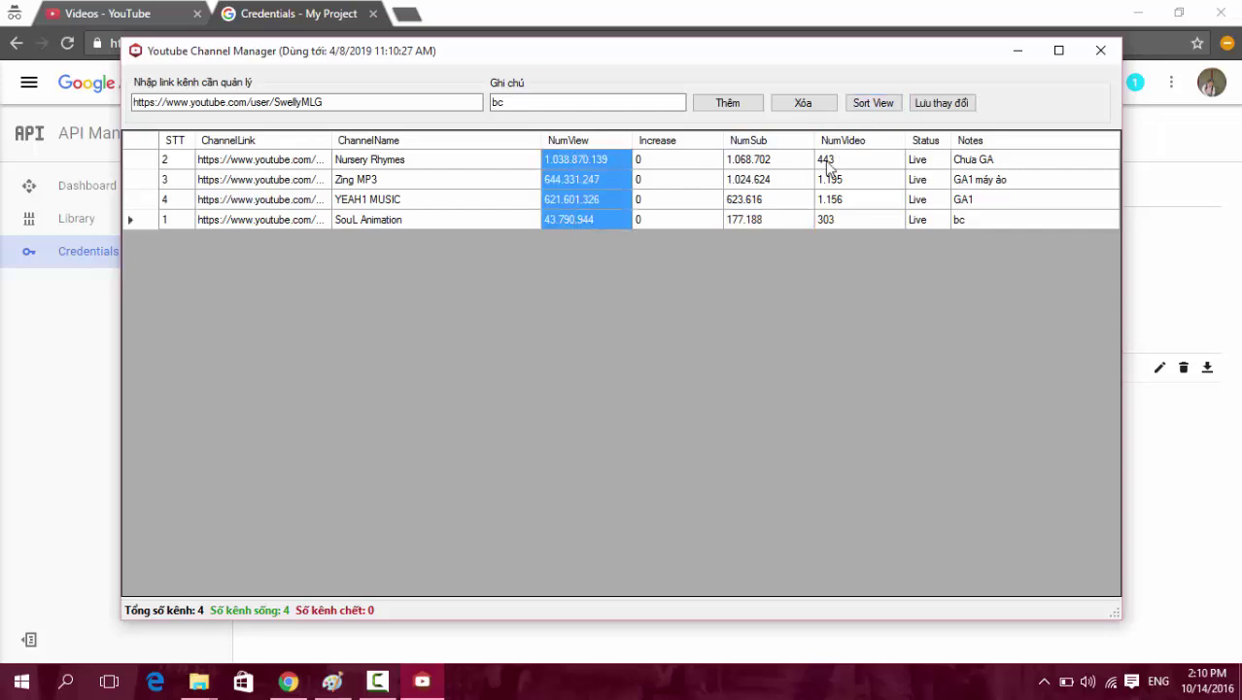
click(940, 104)
click(658, 394)
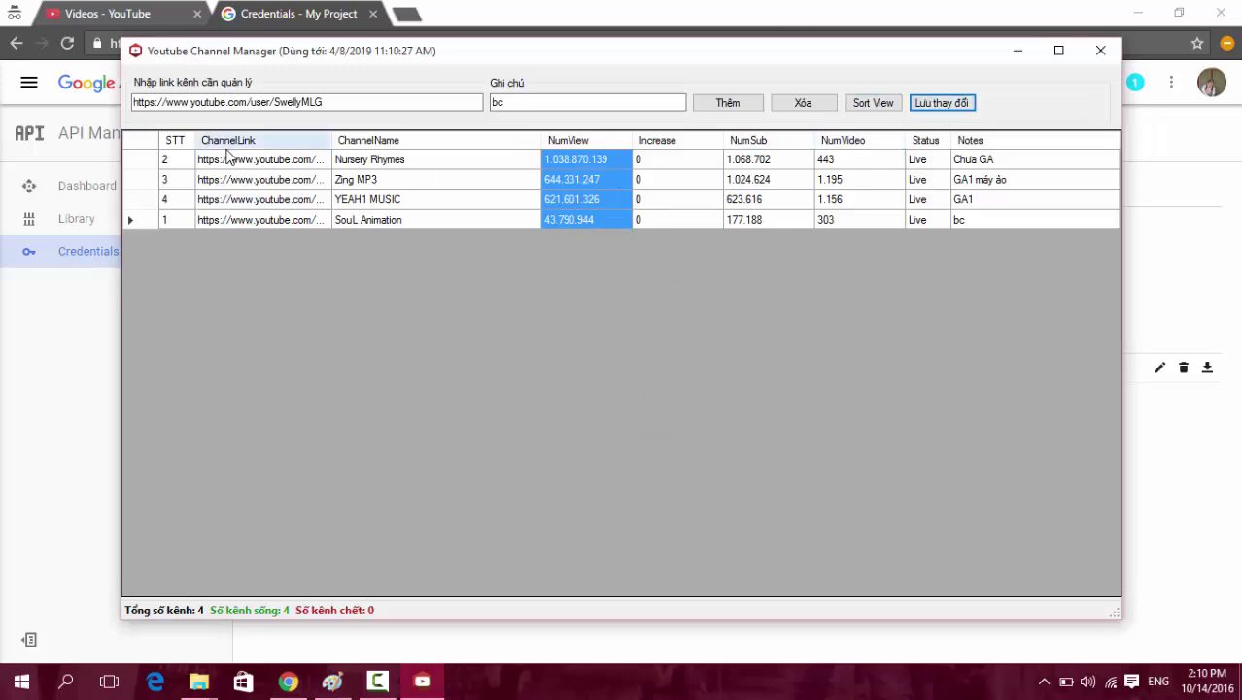
Browse the four channel rows and their values, then close Youtube Channel Manager.
drag(226, 158, 465, 216)
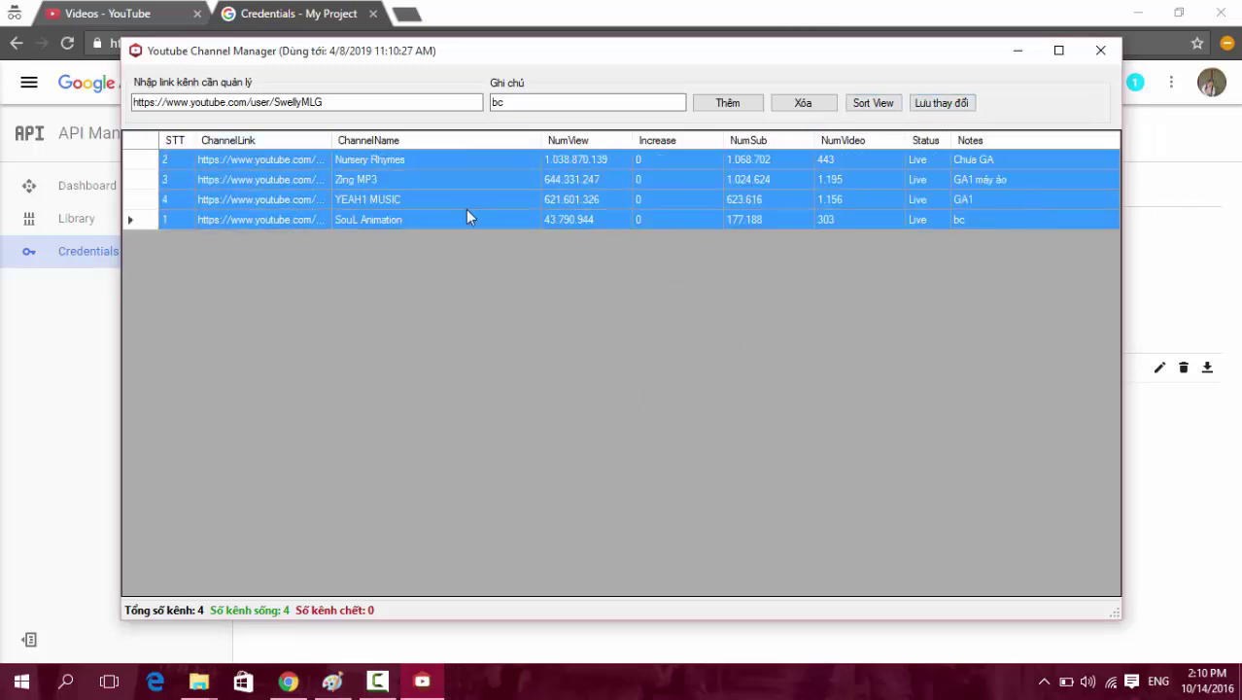
click(466, 203)
drag(326, 102, 133, 102)
click(415, 181)
click(454, 159)
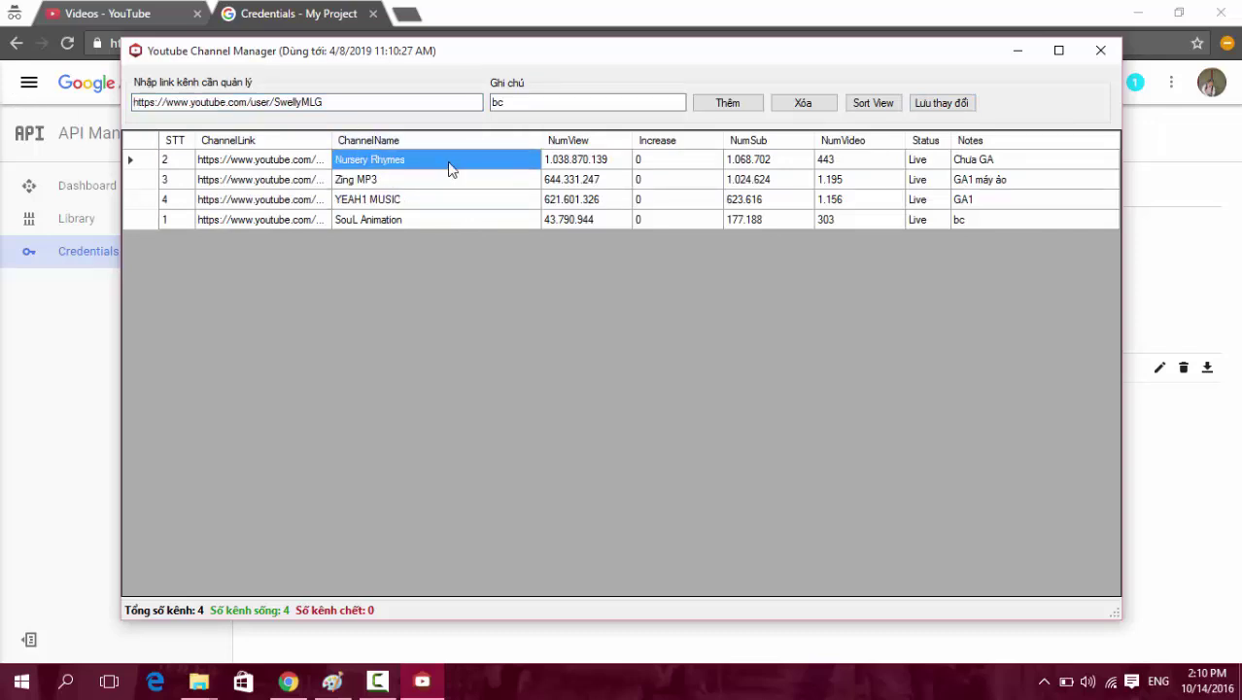
click(414, 220)
click(419, 202)
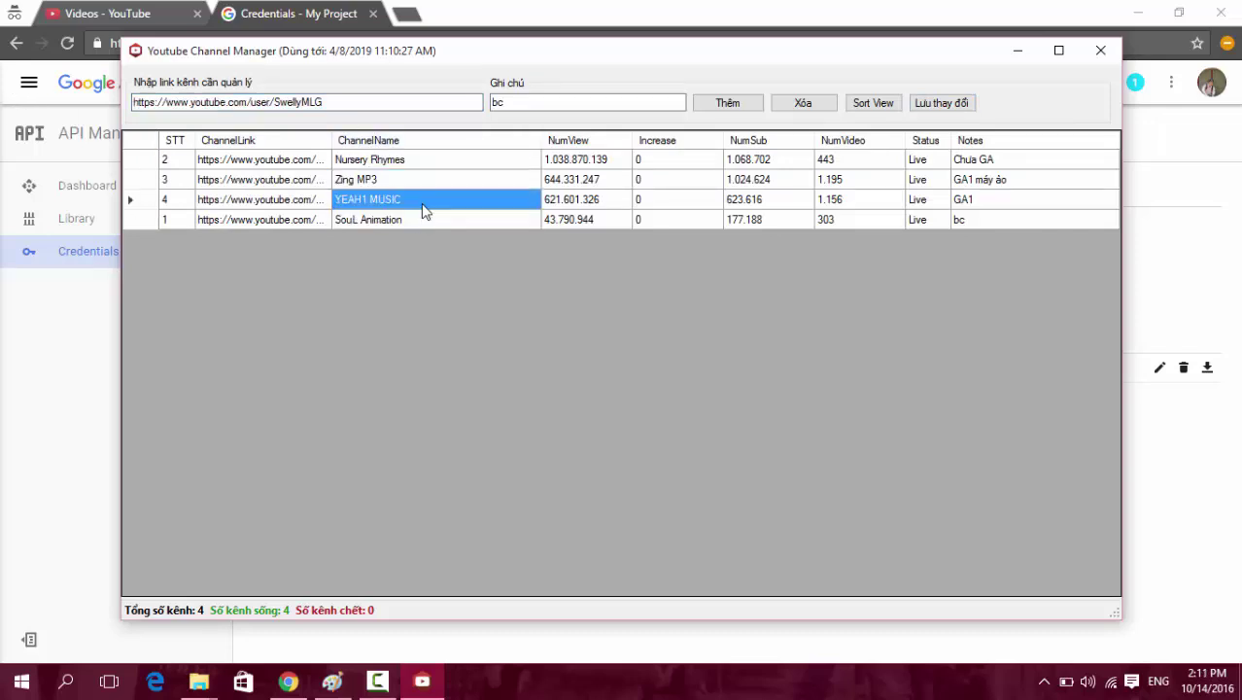
click(656, 202)
click(746, 181)
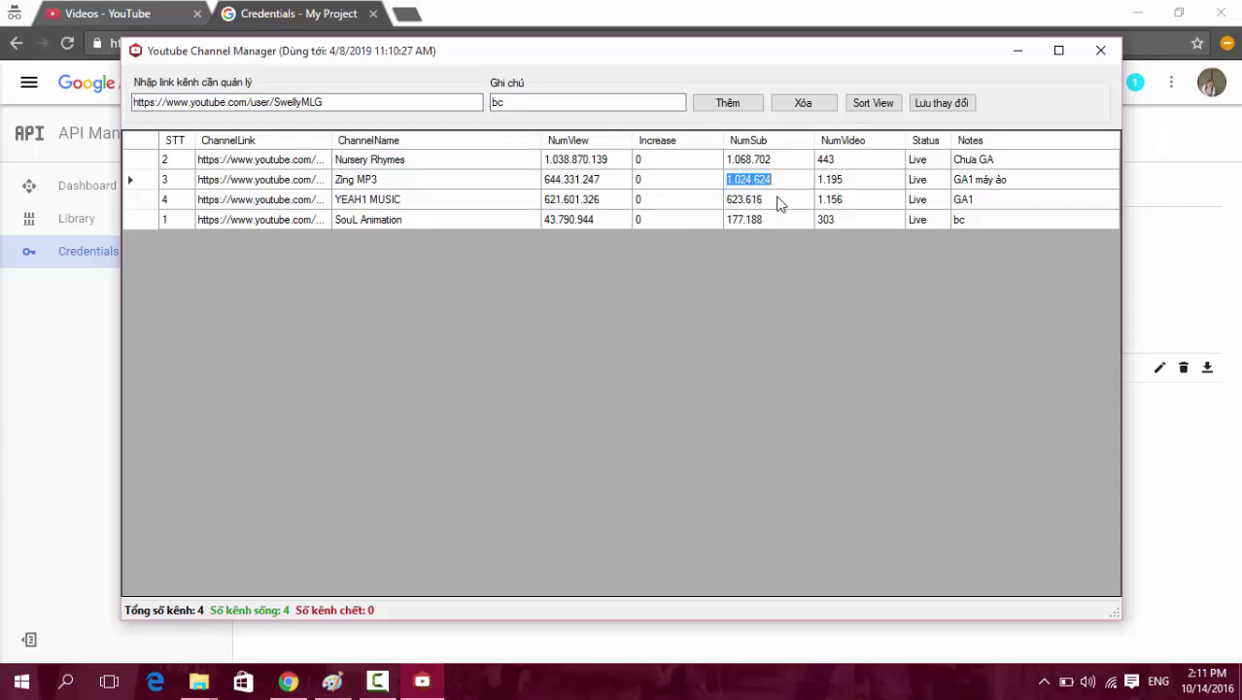
click(778, 200)
drag(180, 164, 996, 165)
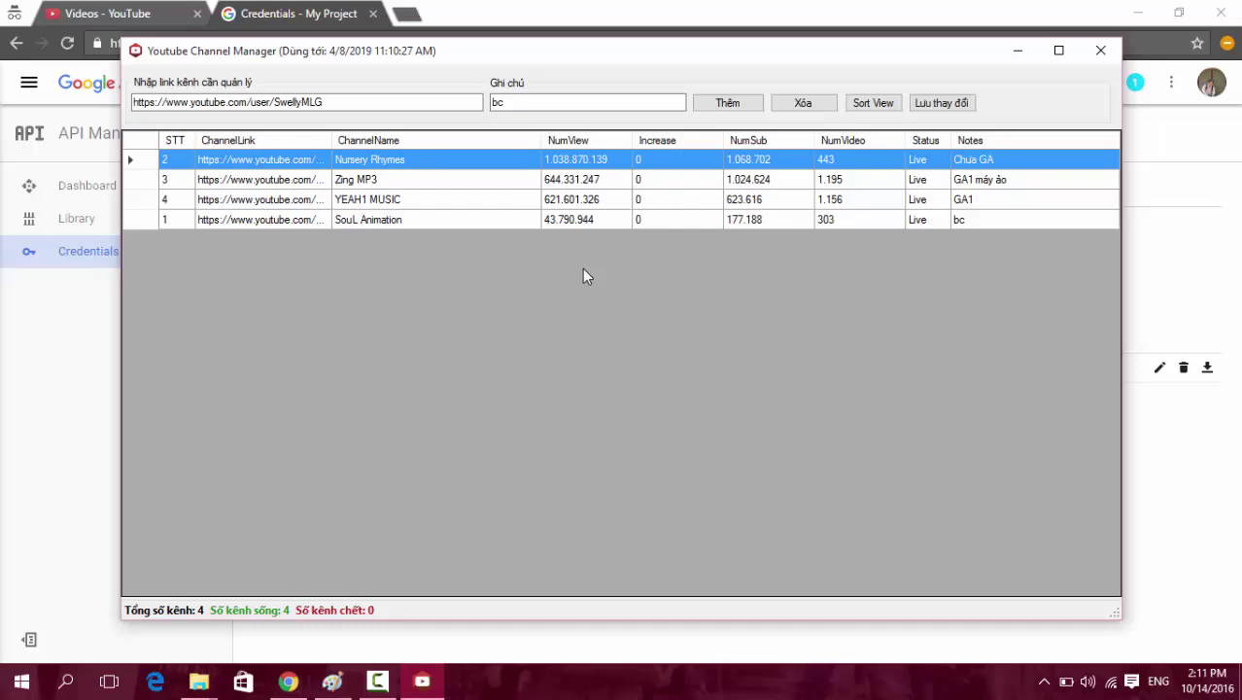
click(1102, 52)
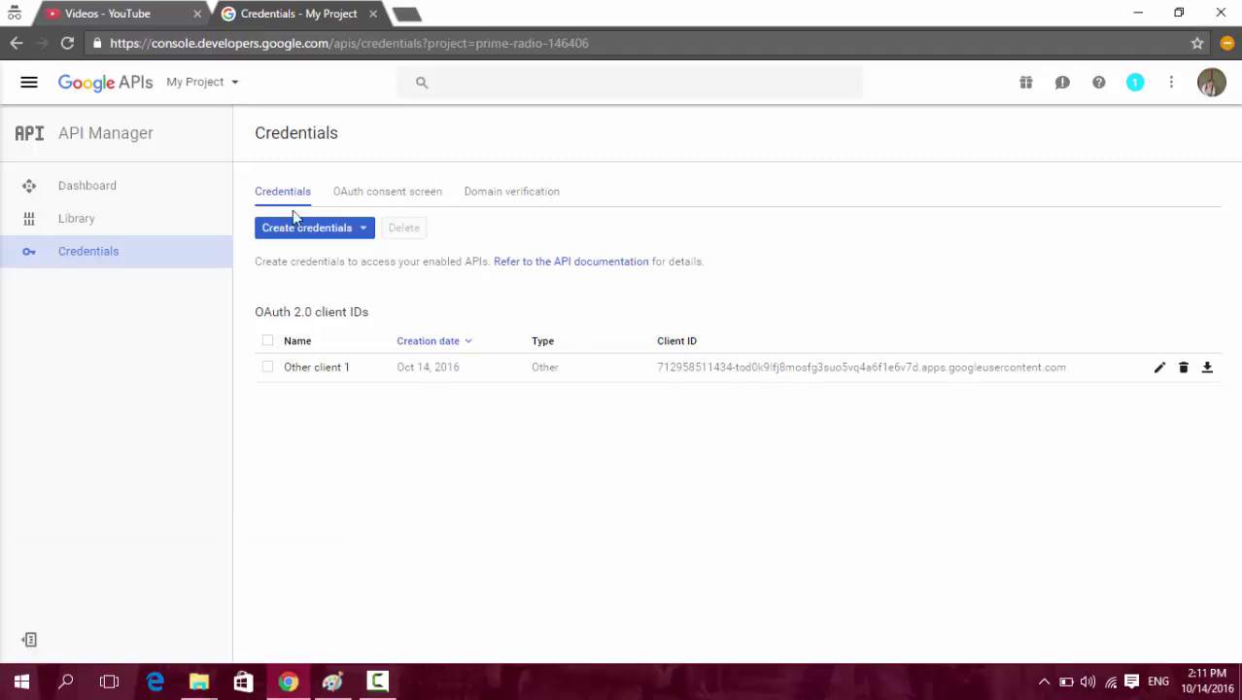
Check the project dashboard's 10 YouTube Data API v3 requests, then return to the Channel Manager folder.
click(118, 191)
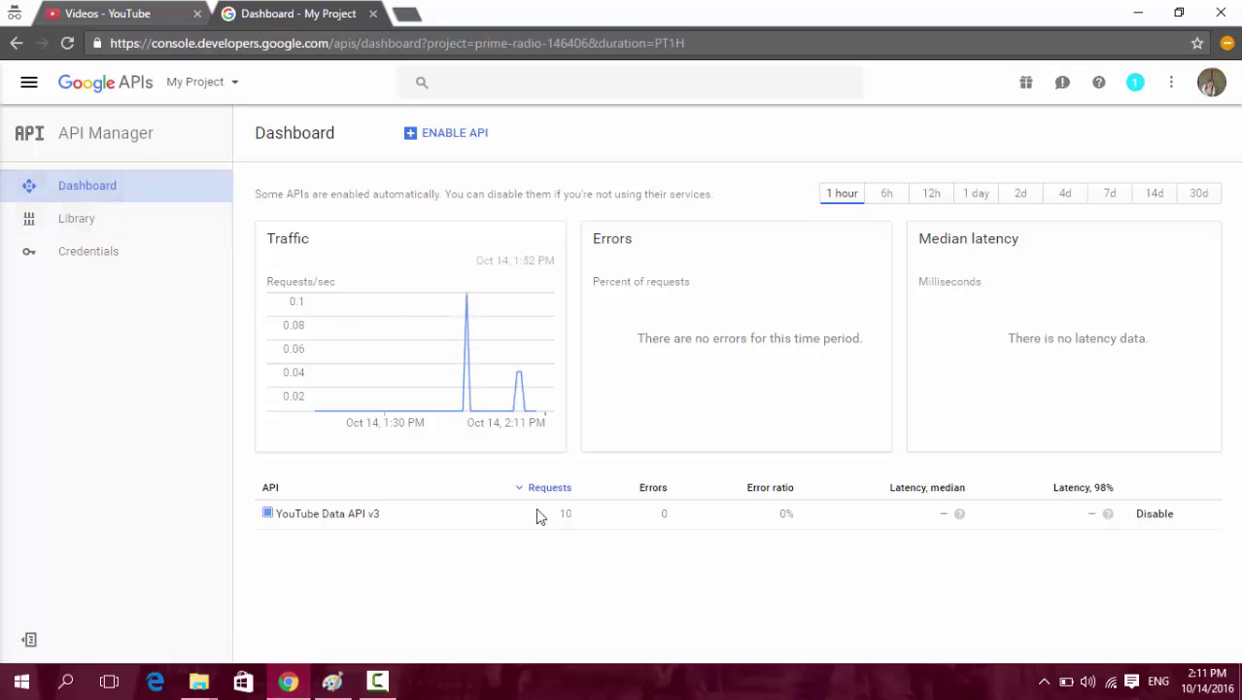
drag(558, 514, 577, 518)
click(547, 525)
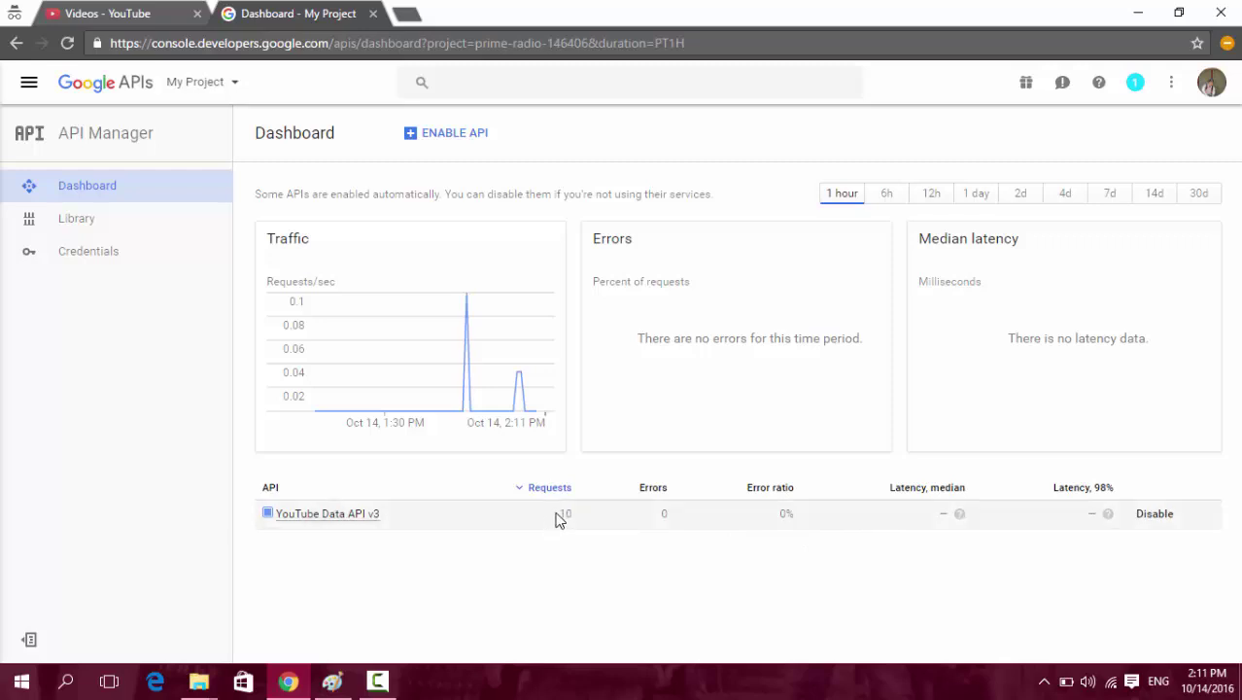
drag(556, 515, 576, 516)
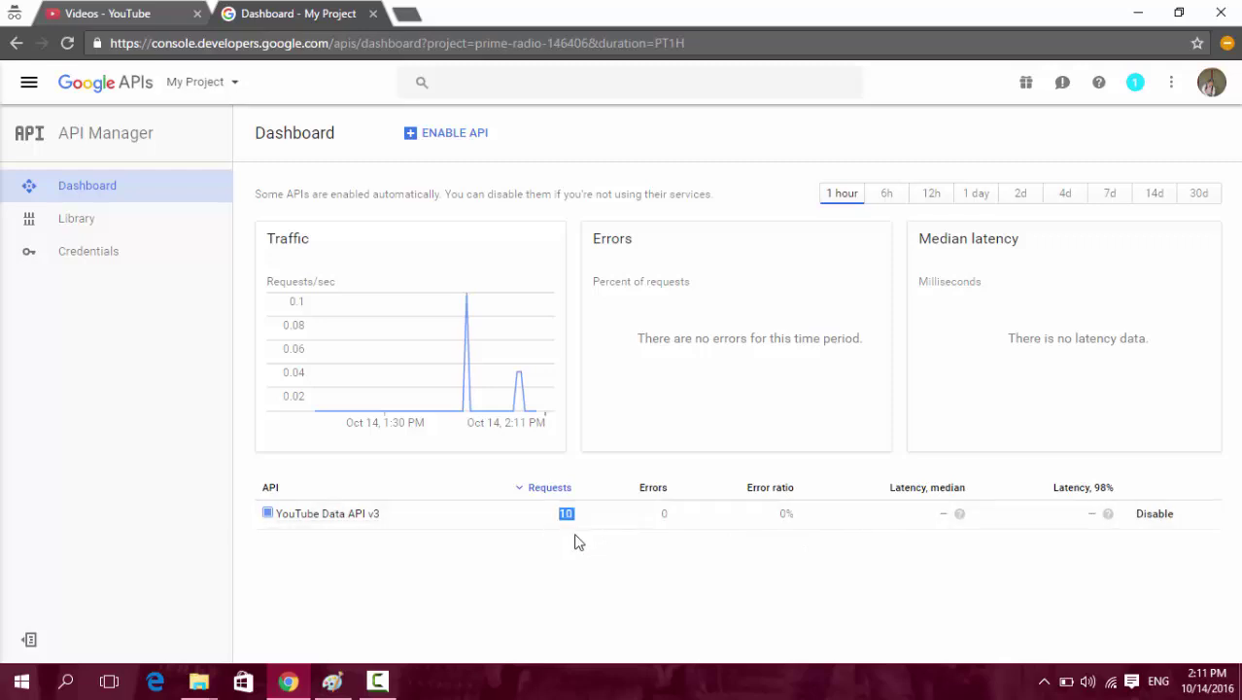
mouse_move(198, 680)
click(244, 639)
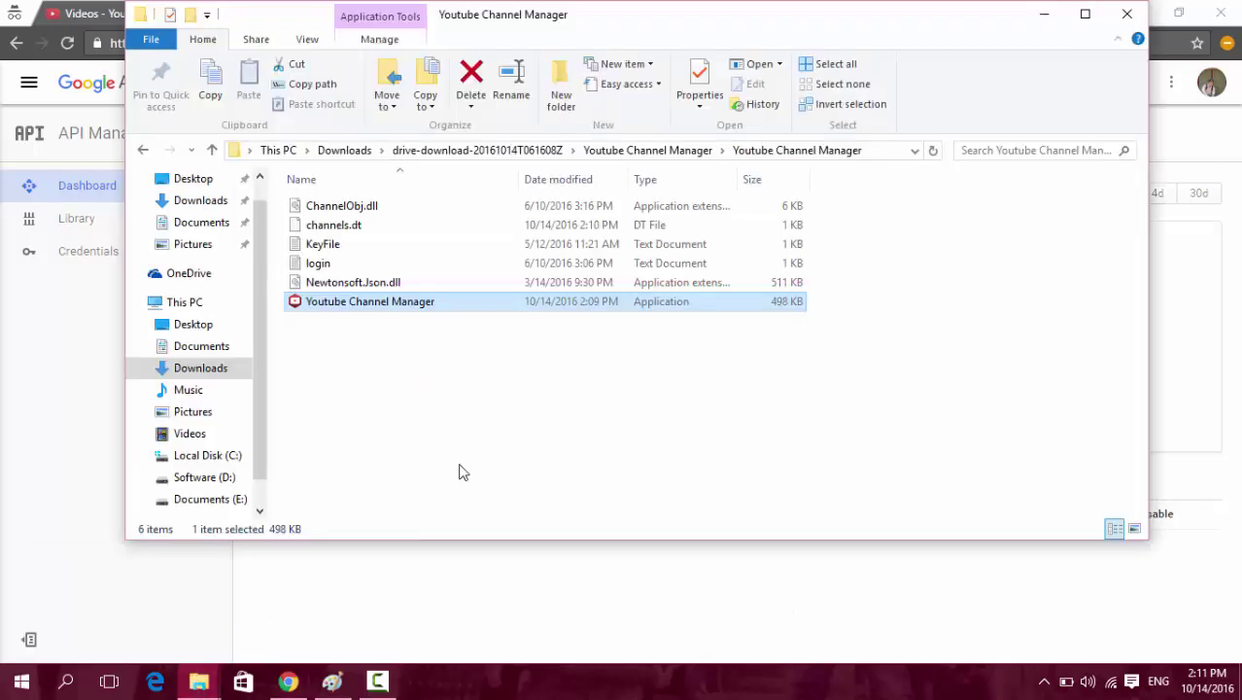
Open drive-download > Youtube Info Updater > Youtube Info Updater and delete the old client_secrets.json.
click(631, 151)
click(527, 150)
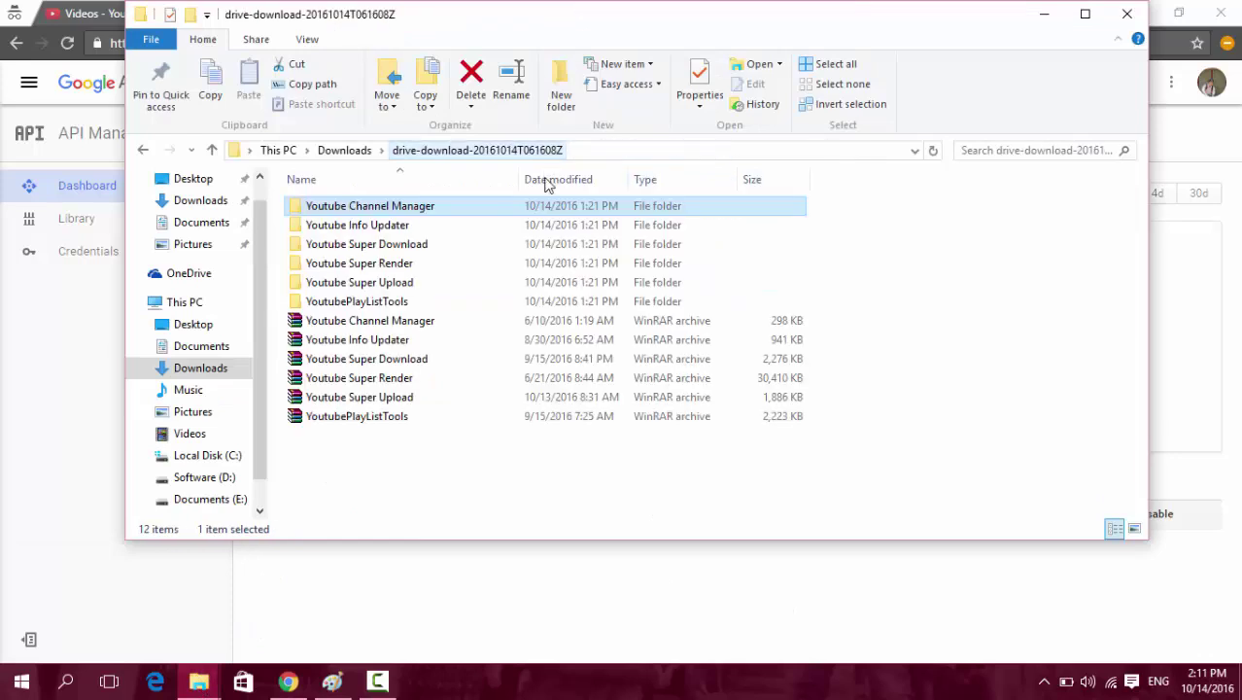
double_click(400, 225)
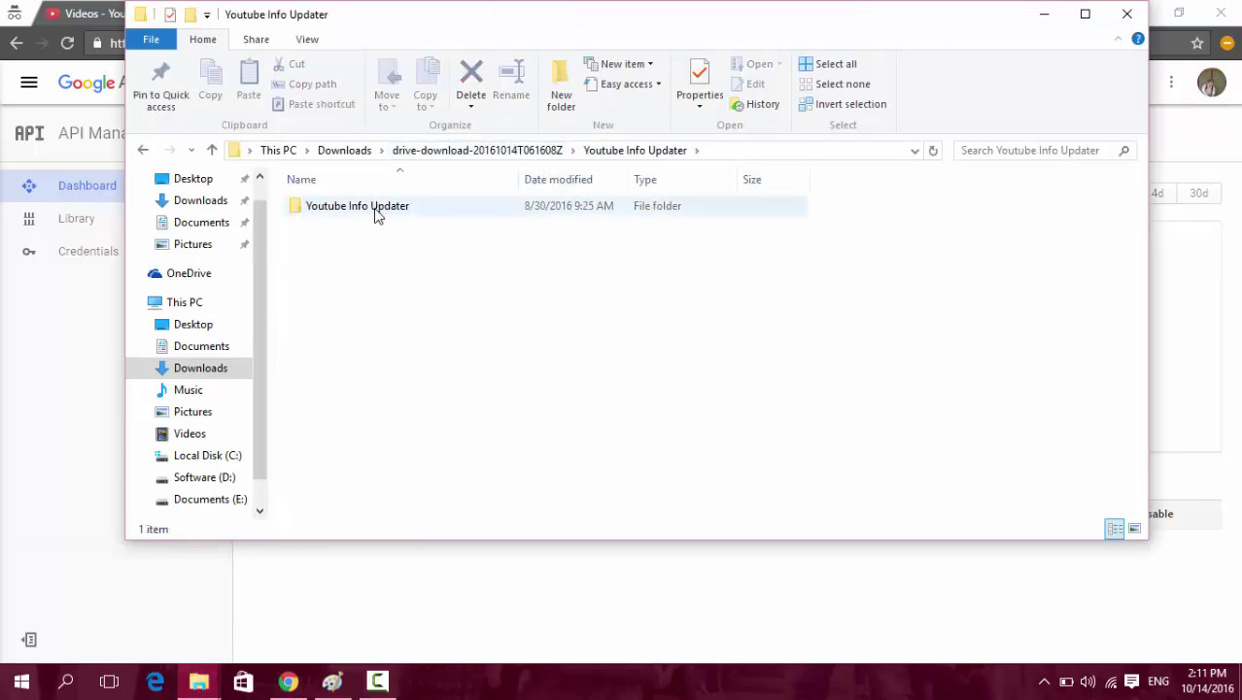
double_click(377, 208)
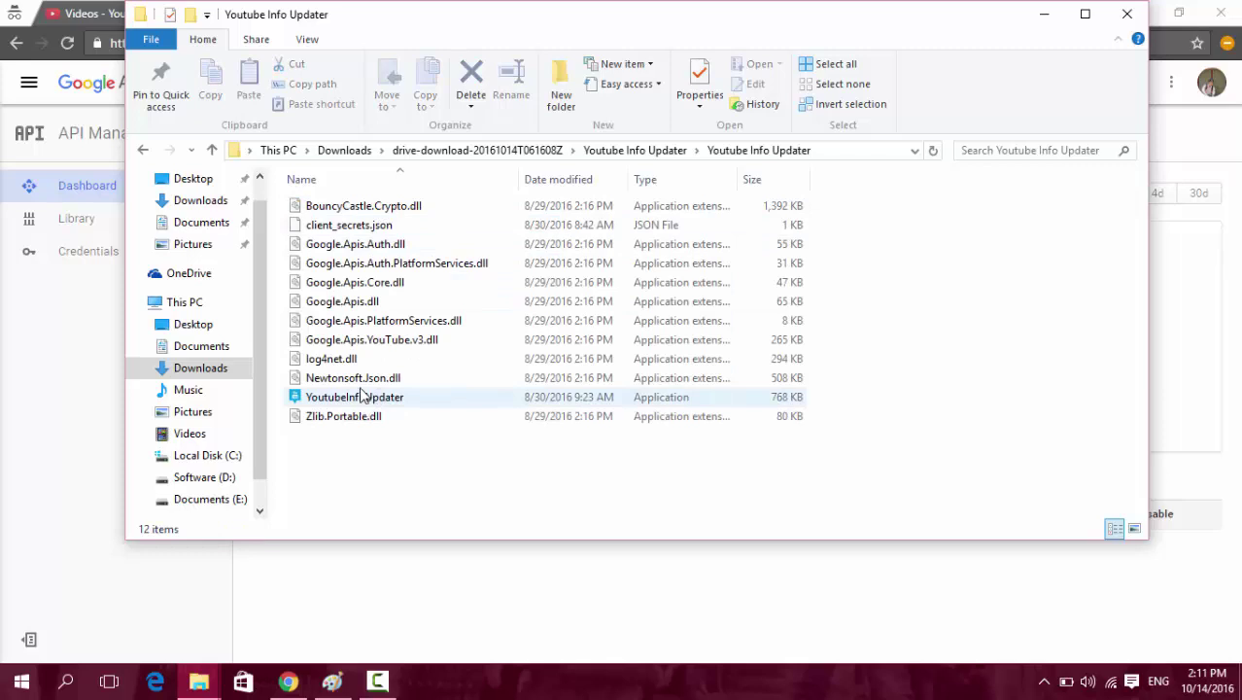
click(358, 227)
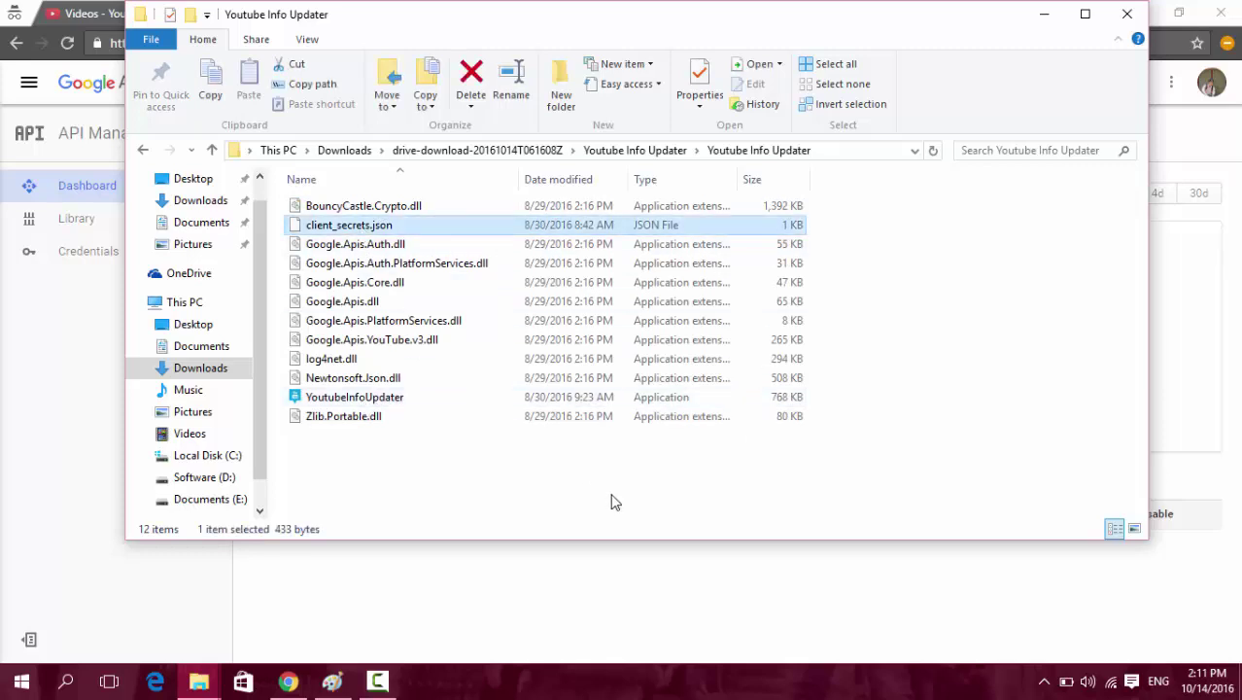
key(shift+Up)
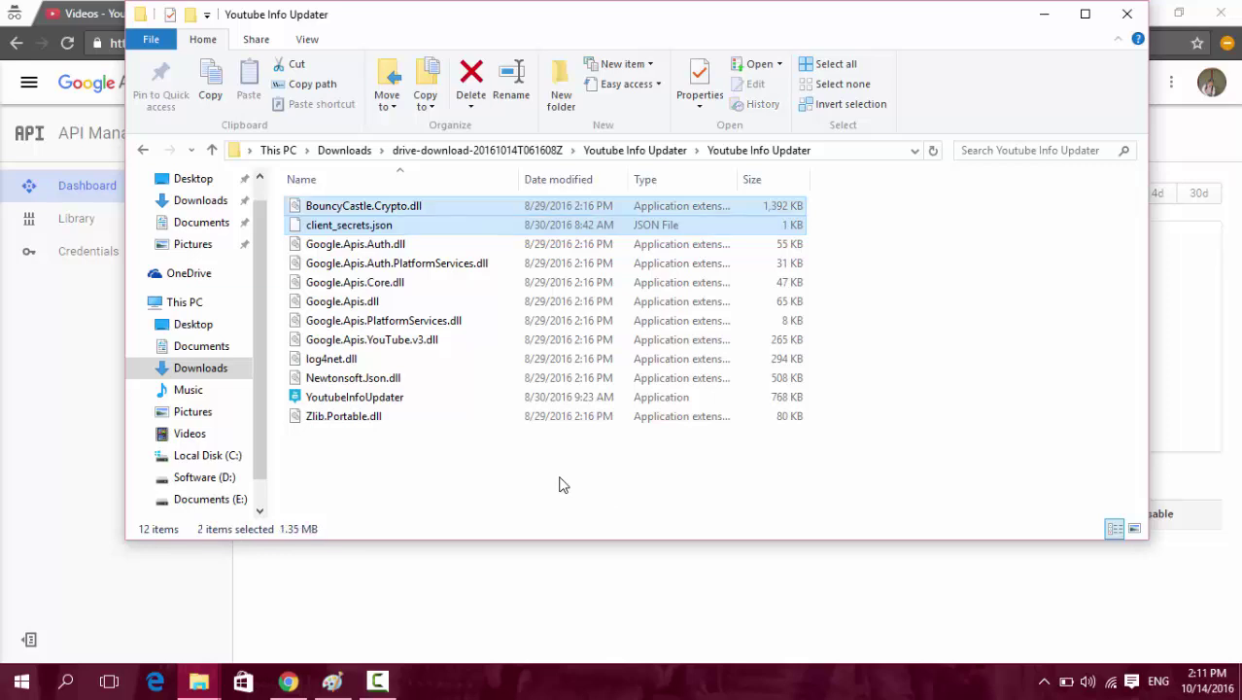
click(350, 244)
click(351, 227)
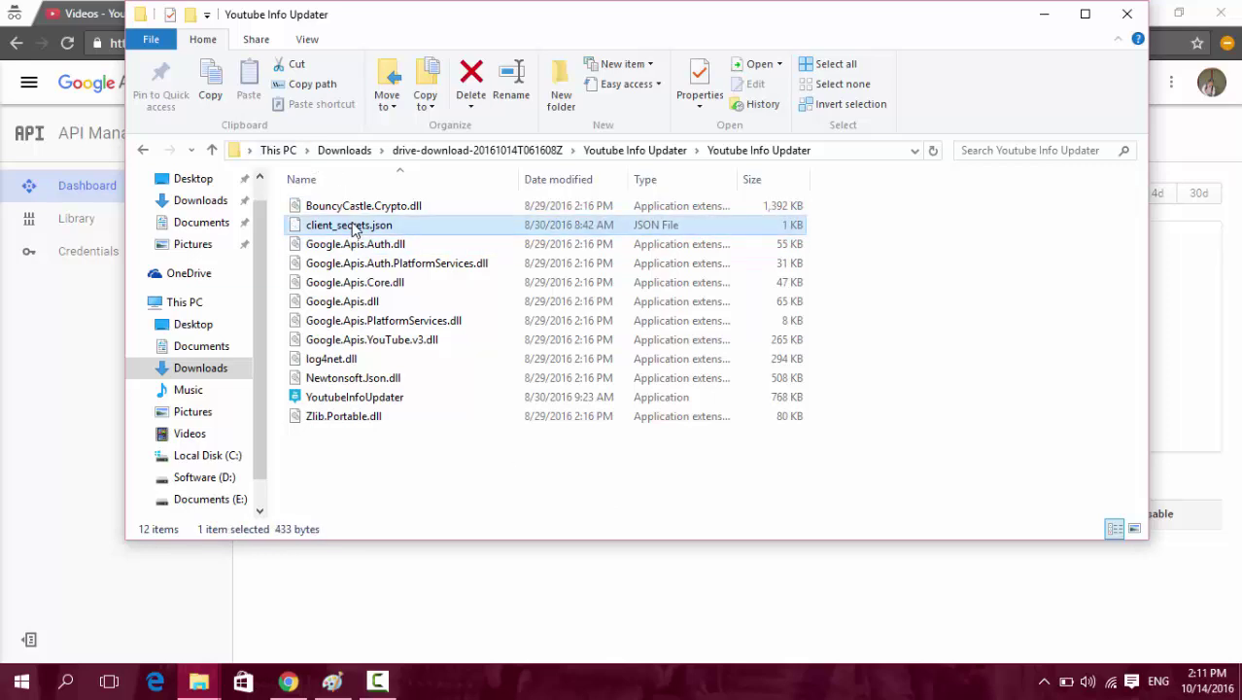
key(Delete)
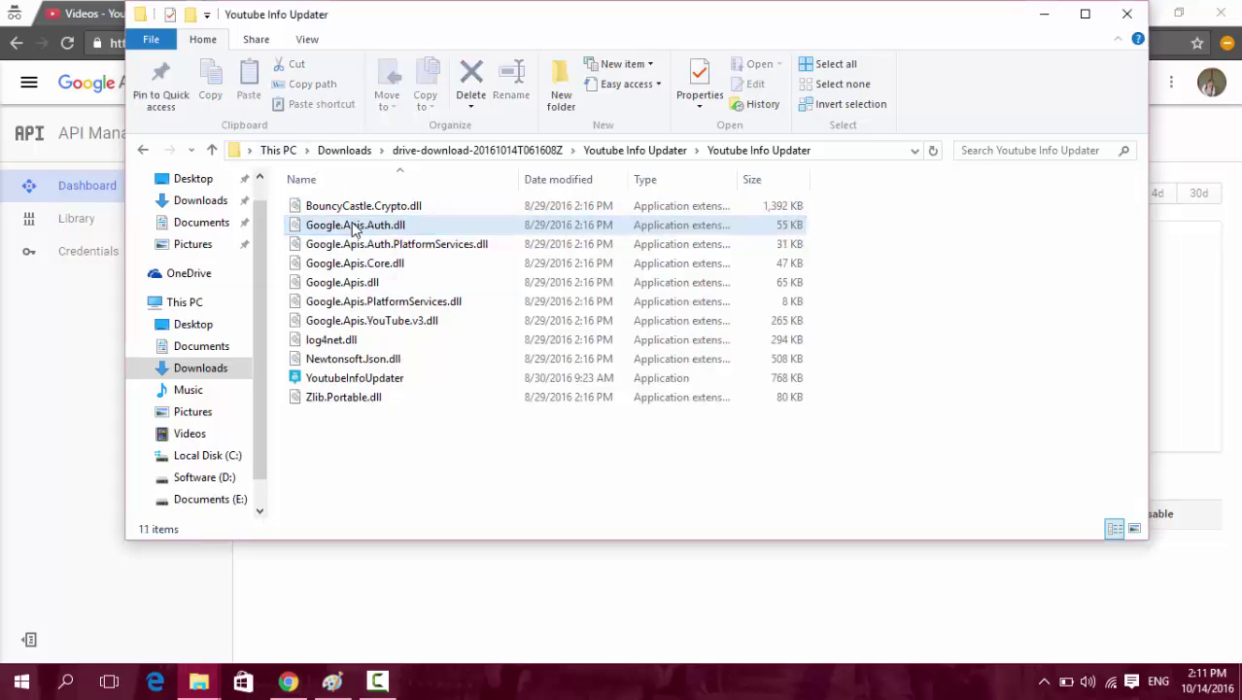
Copy the new client_secrets.json from Downloads into the Info Updater folder and select YoutubeInfoUpdater.
mouse_move(191, 678)
click(63, 570)
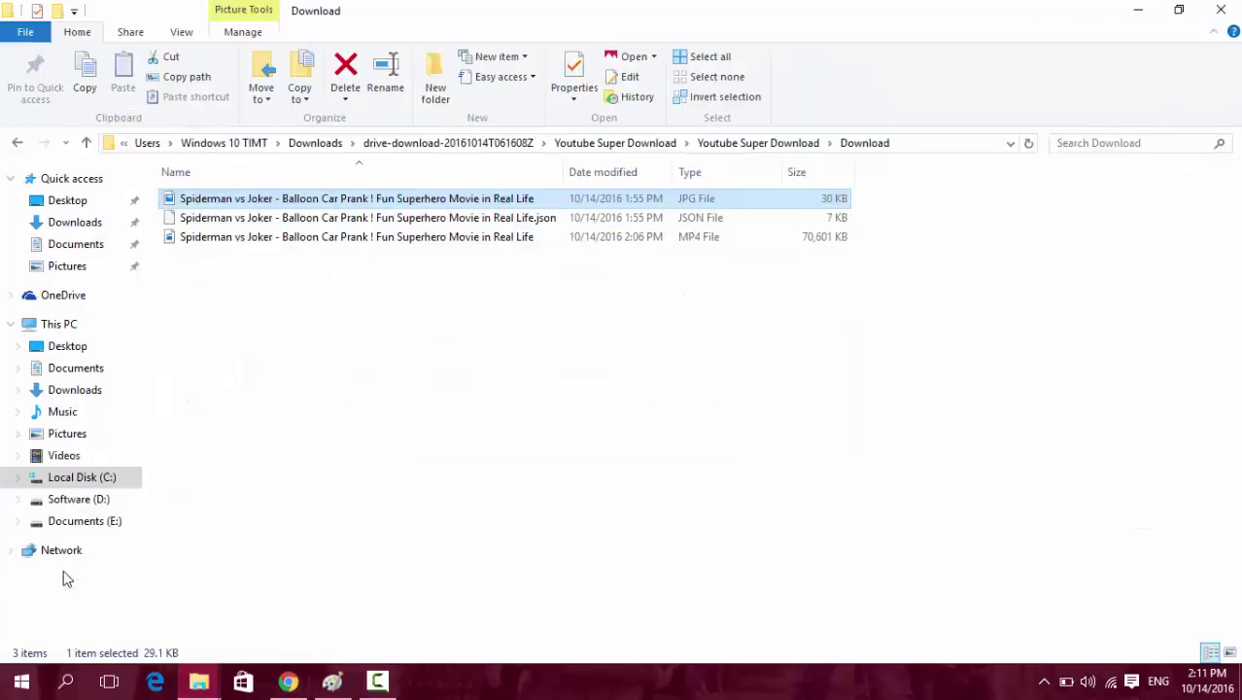
click(325, 143)
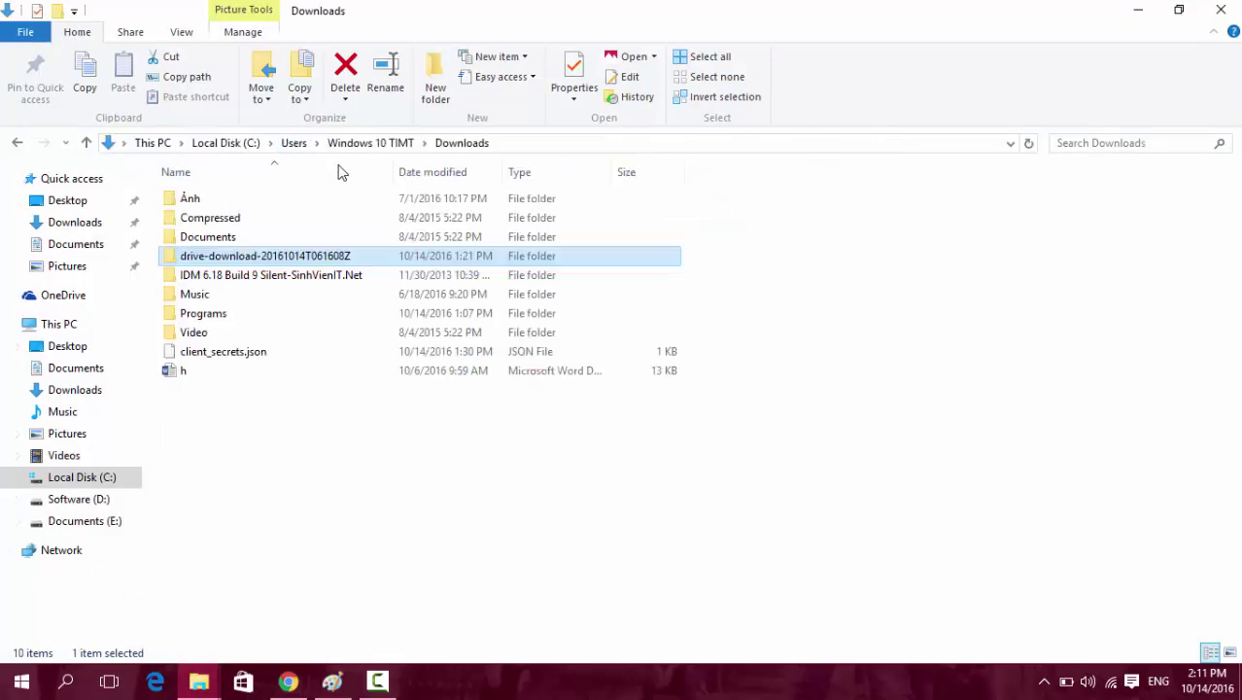
click(234, 356)
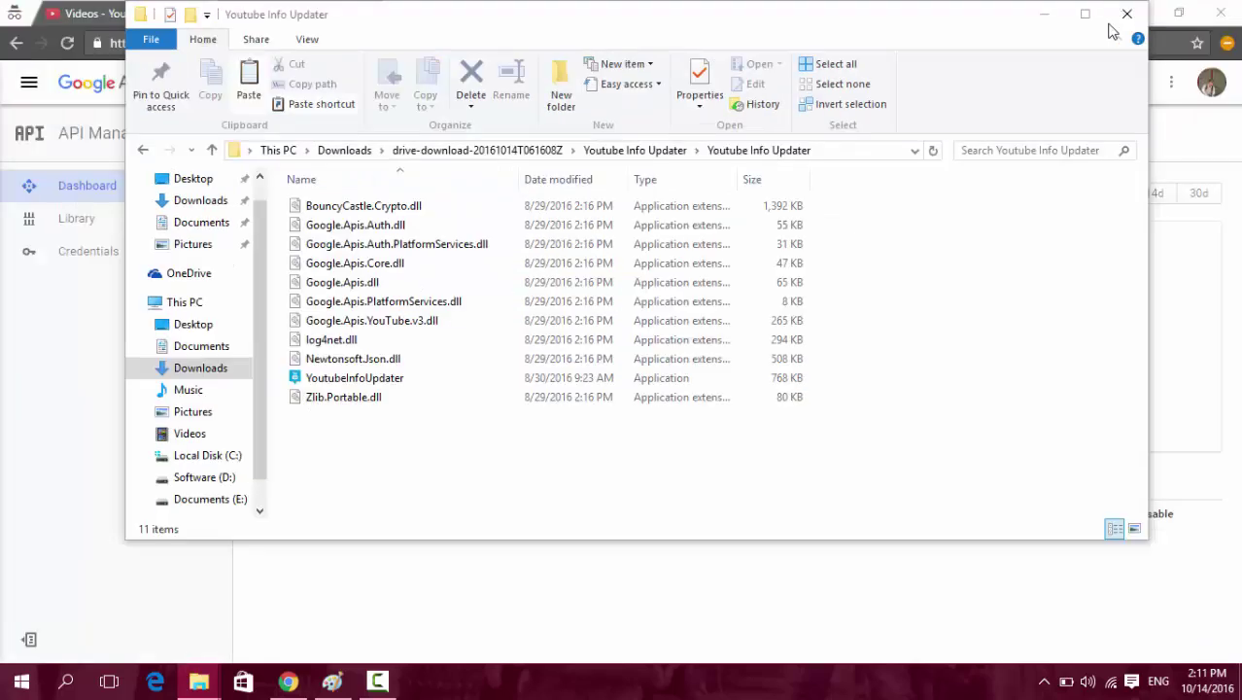
click(1137, 11)
key(ctrl+v)
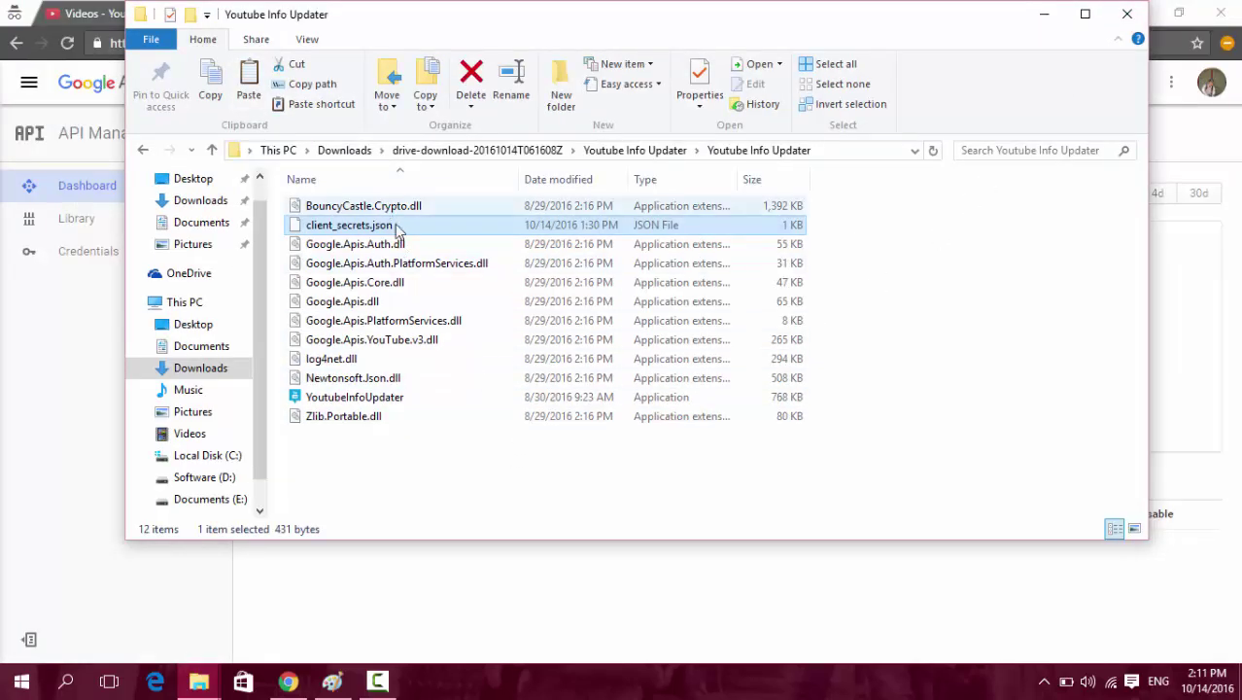
click(357, 399)
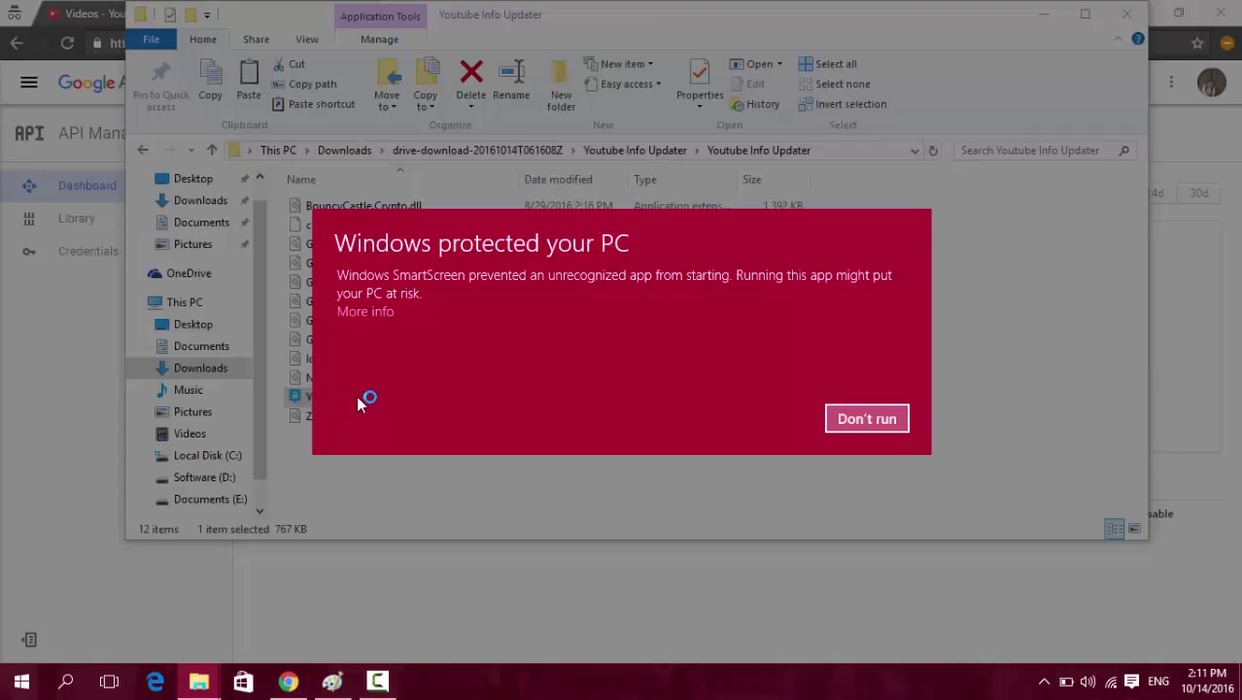
Run Youtube Info Updater past the SmartScreen warning, sign in, and close the Google sign-in page.
click(366, 312)
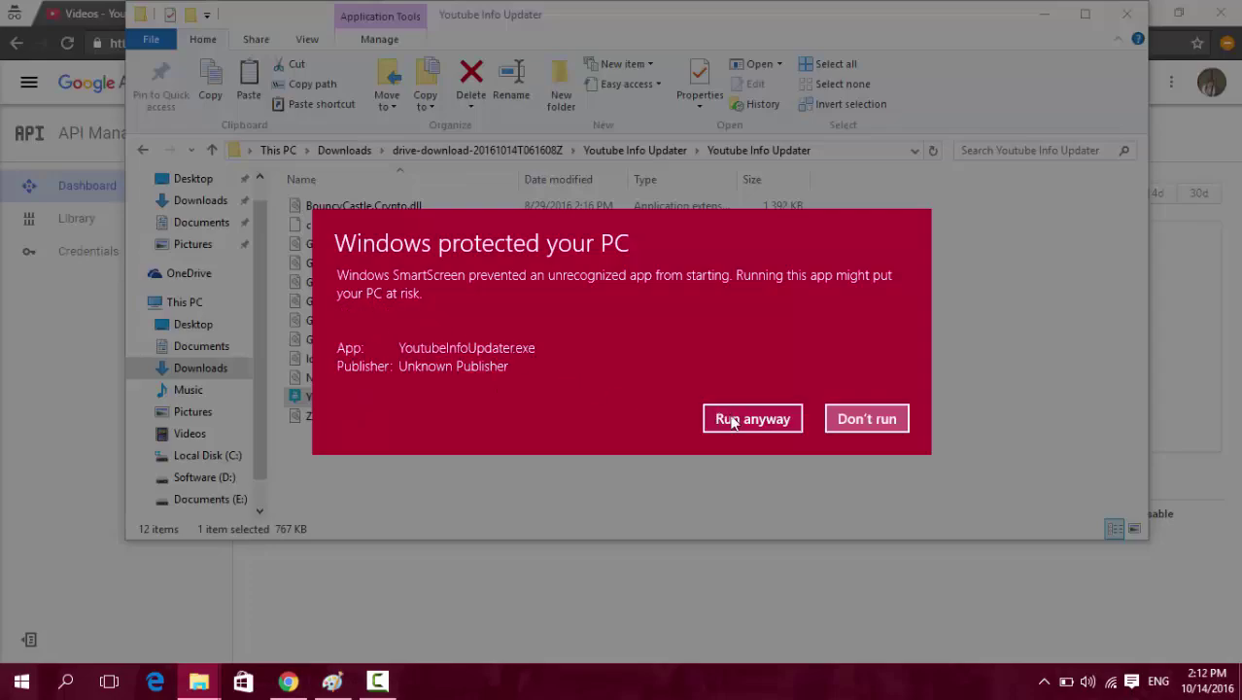
click(751, 418)
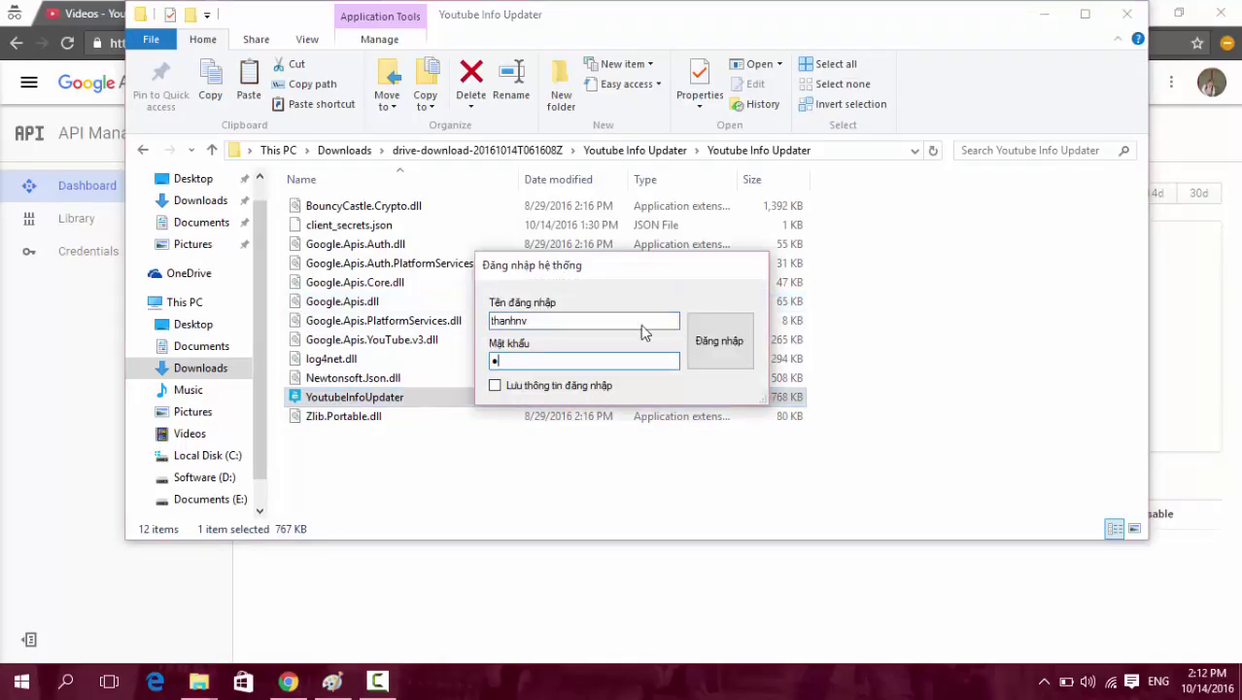
click(744, 340)
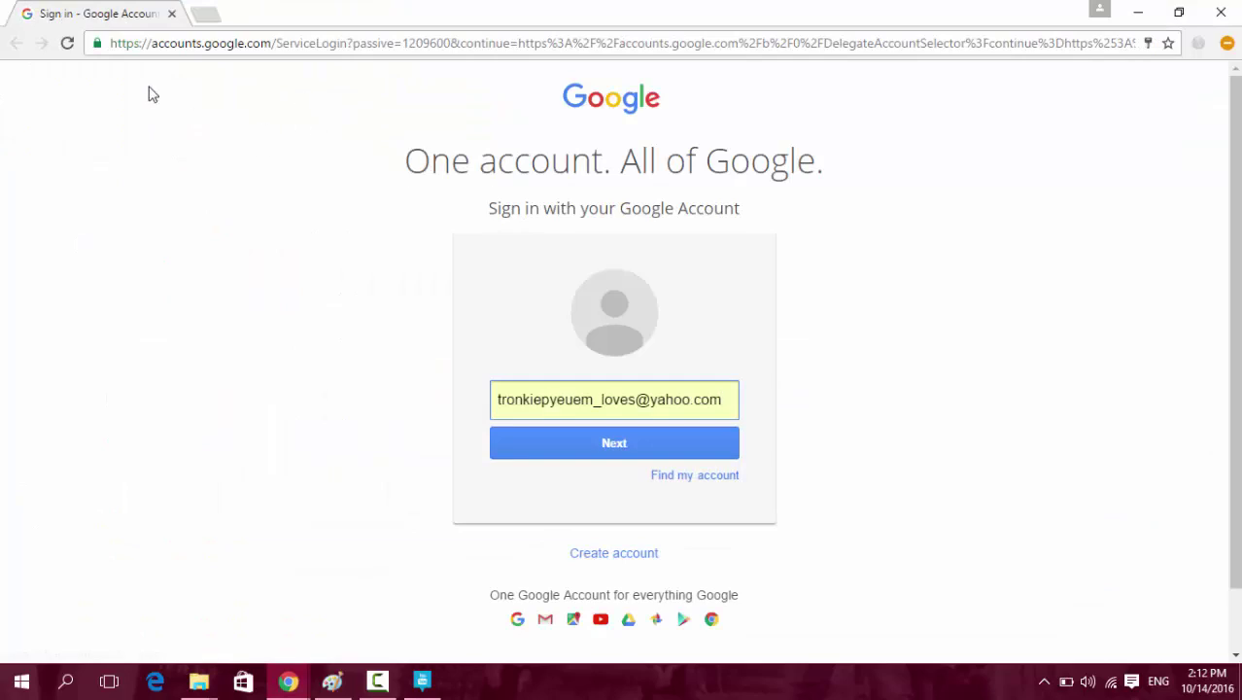
click(171, 13)
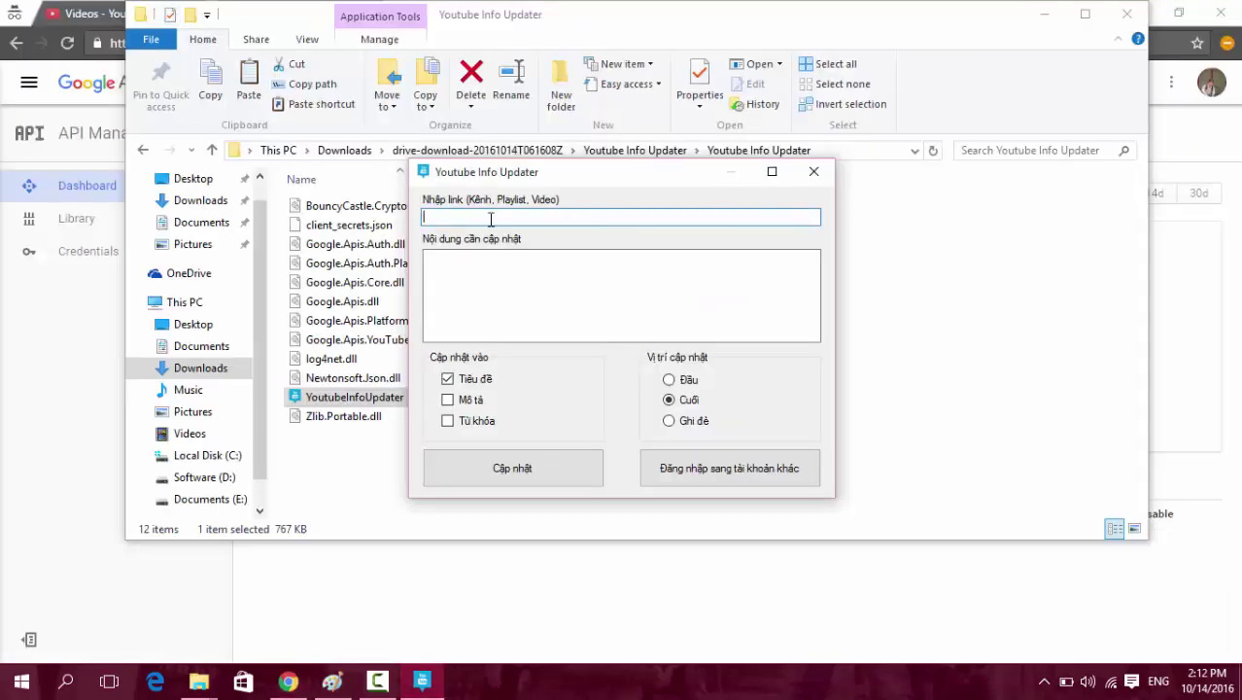
Enter #spiderman #superheroes #hulk as the content to add in the updater.
click(549, 281)
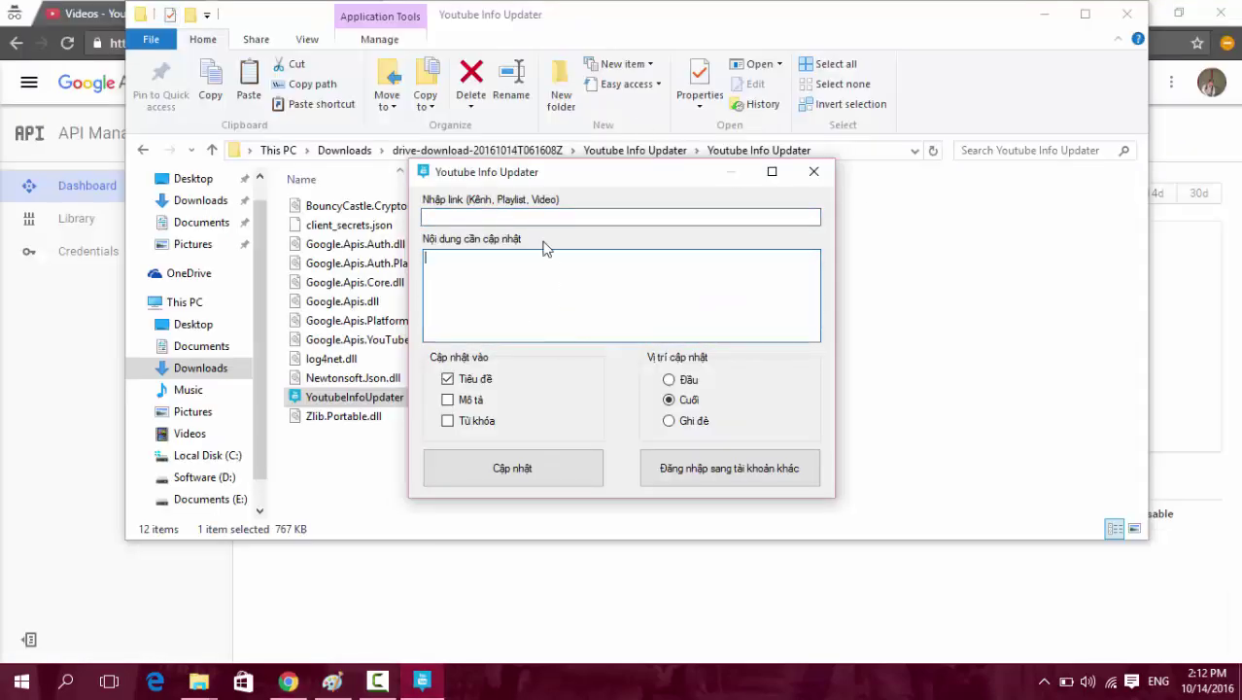
click(524, 219)
click(524, 217)
click(543, 264)
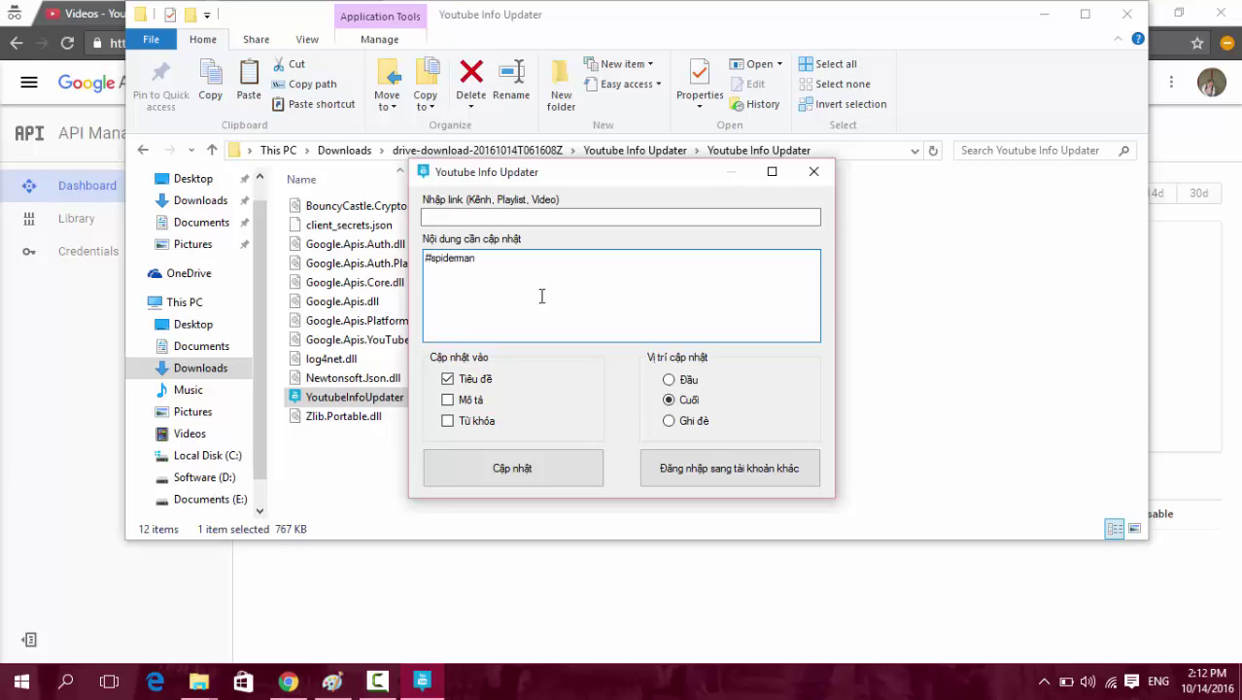
key(alt+space)
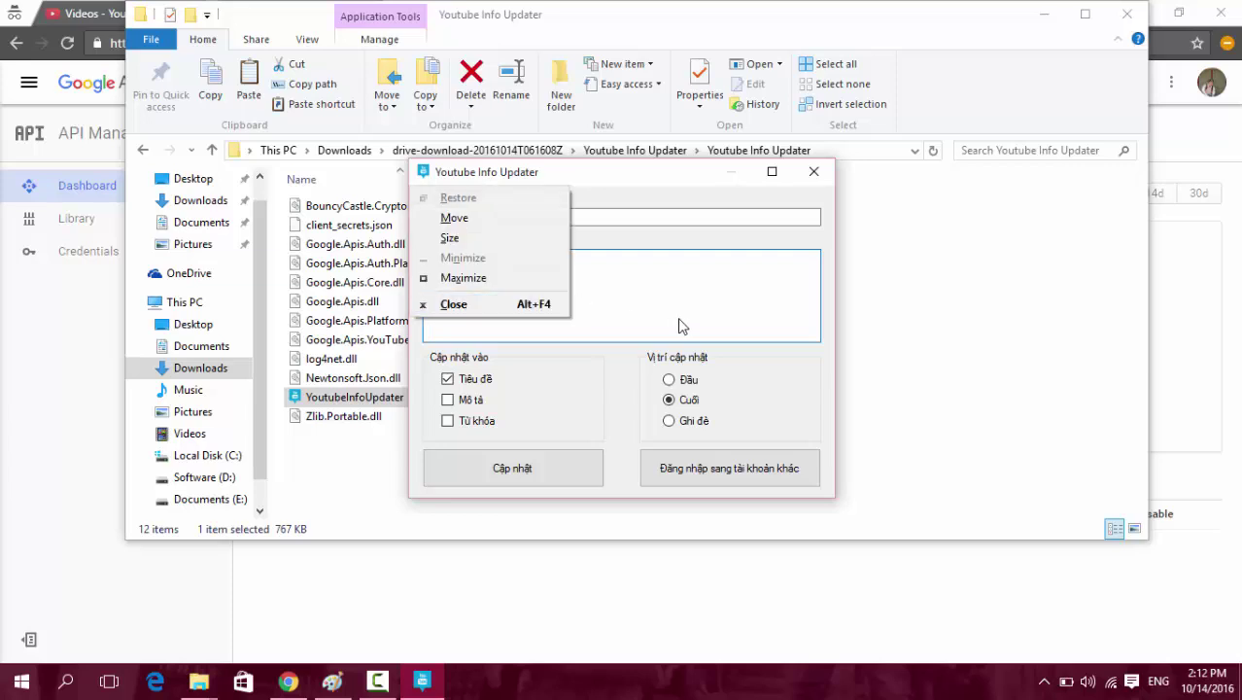
key(Escape)
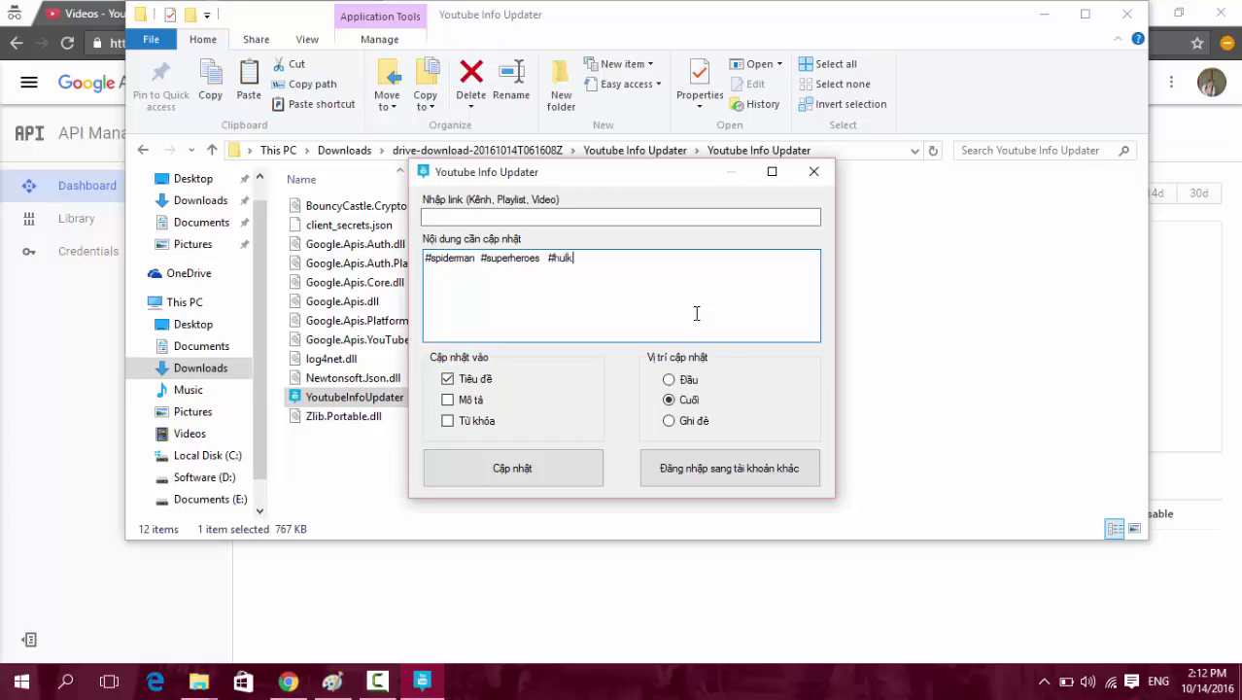
Target video descriptions instead of titles, add a blank line before the hashtags, and close the updater.
click(447, 399)
click(425, 257)
key(Return)
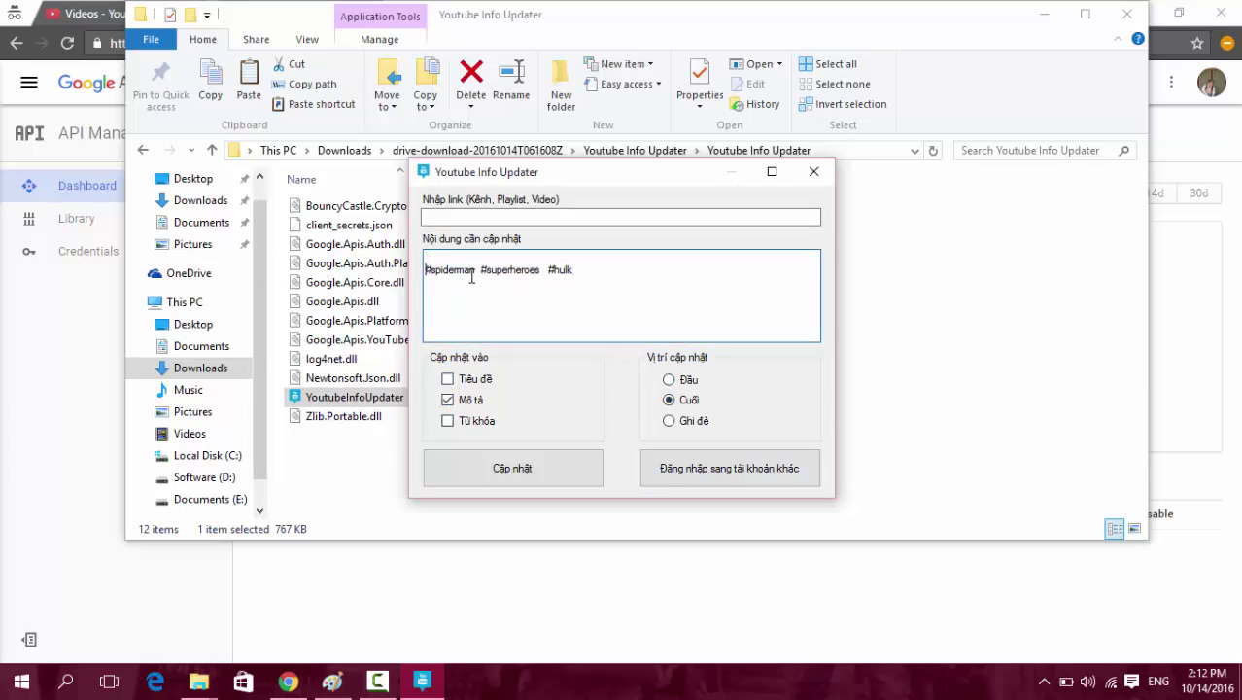
drag(657, 277, 404, 277)
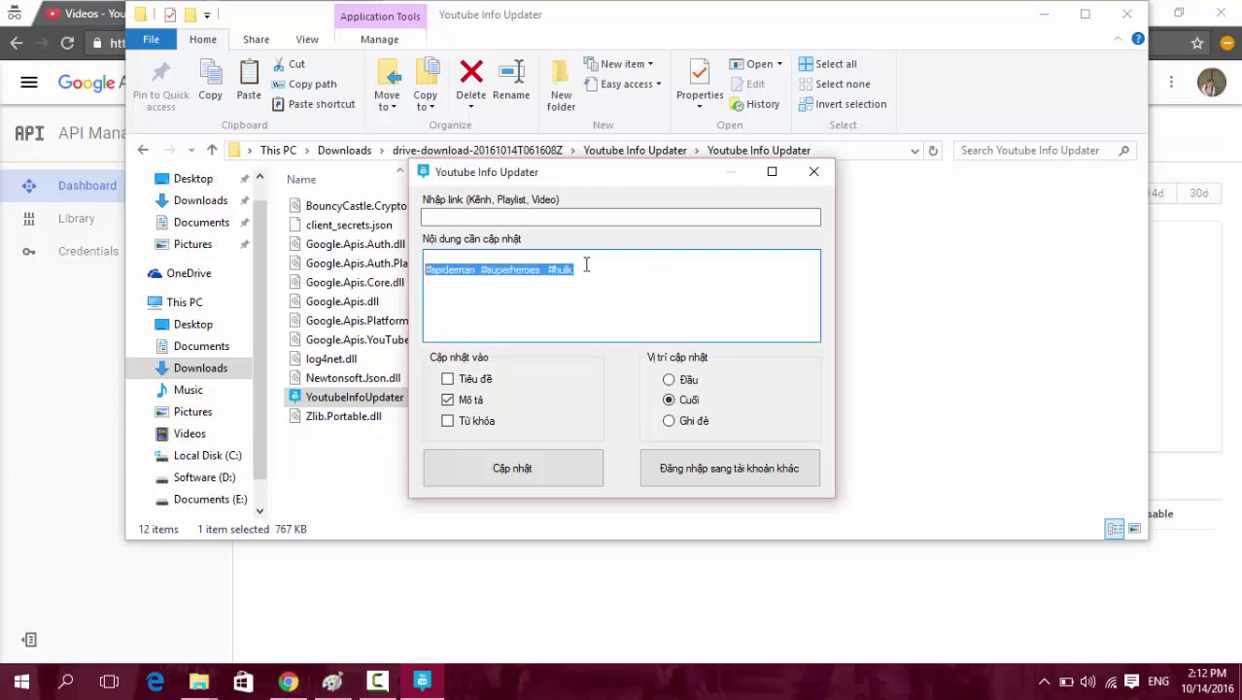
click(651, 279)
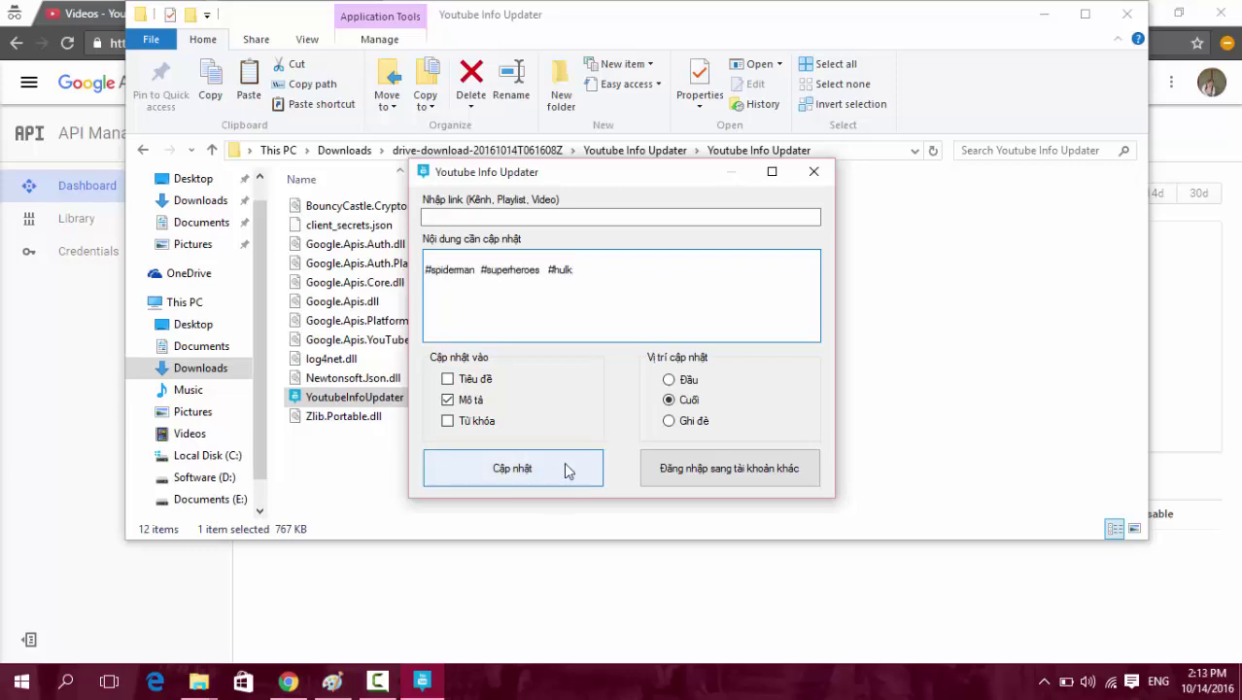
drag(623, 266, 408, 272)
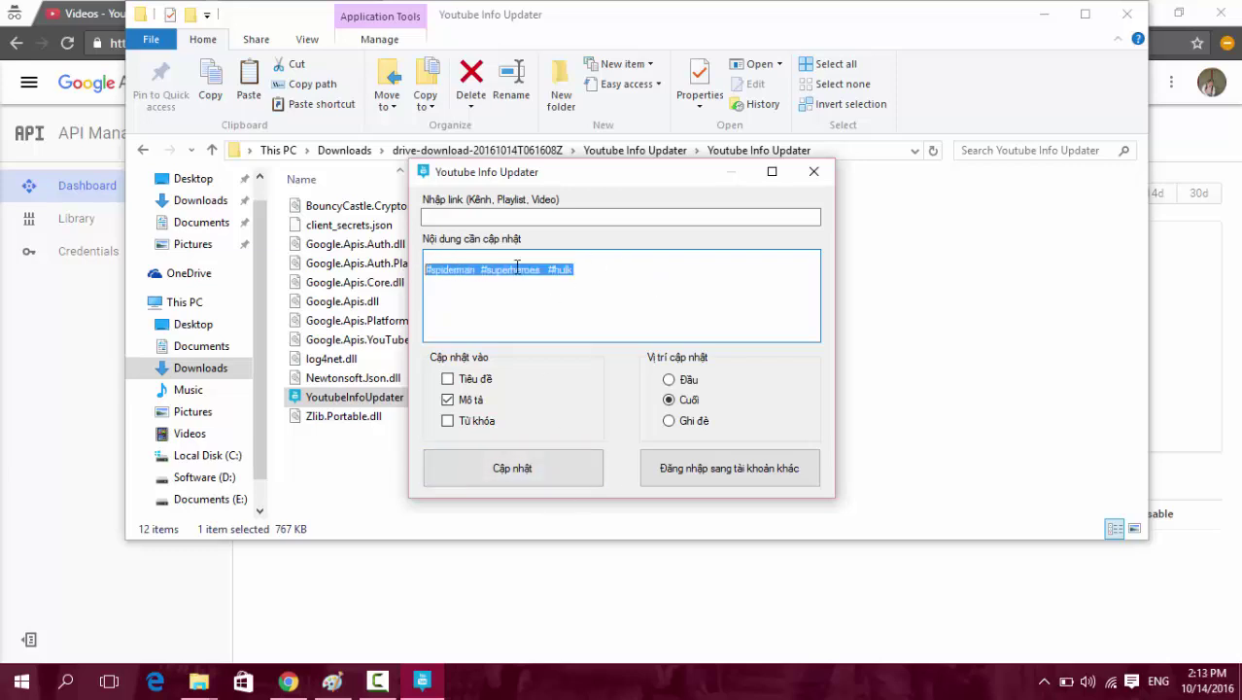
click(628, 268)
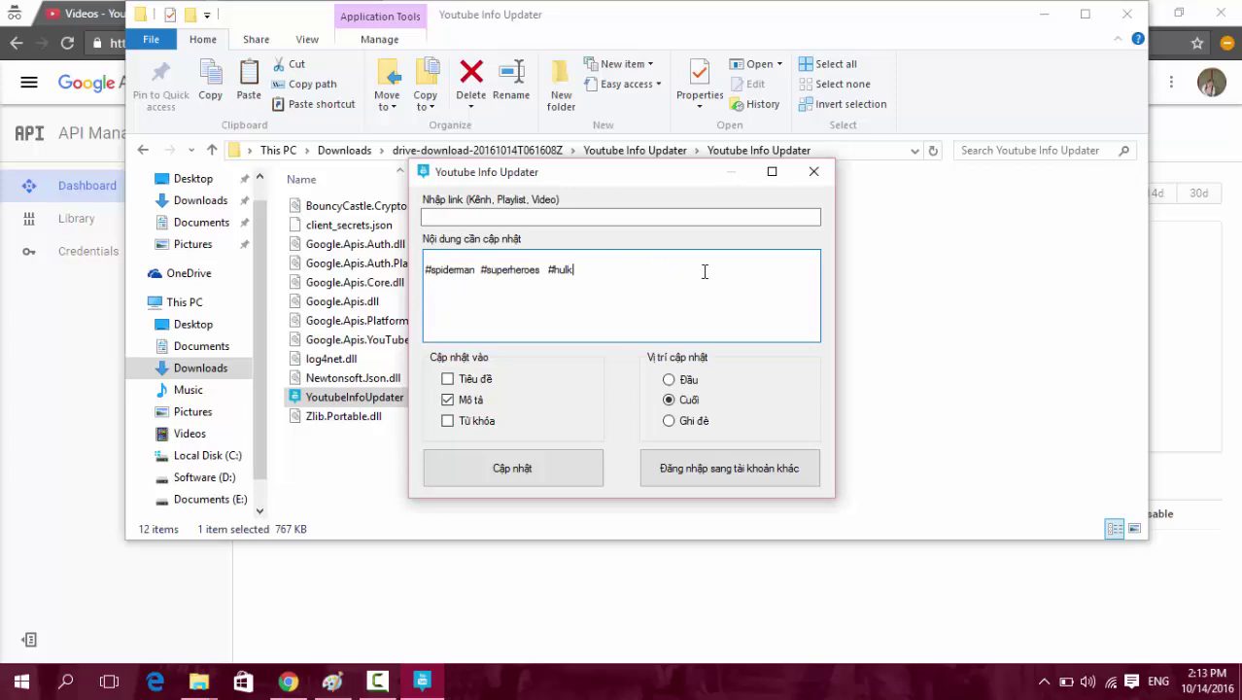
click(583, 217)
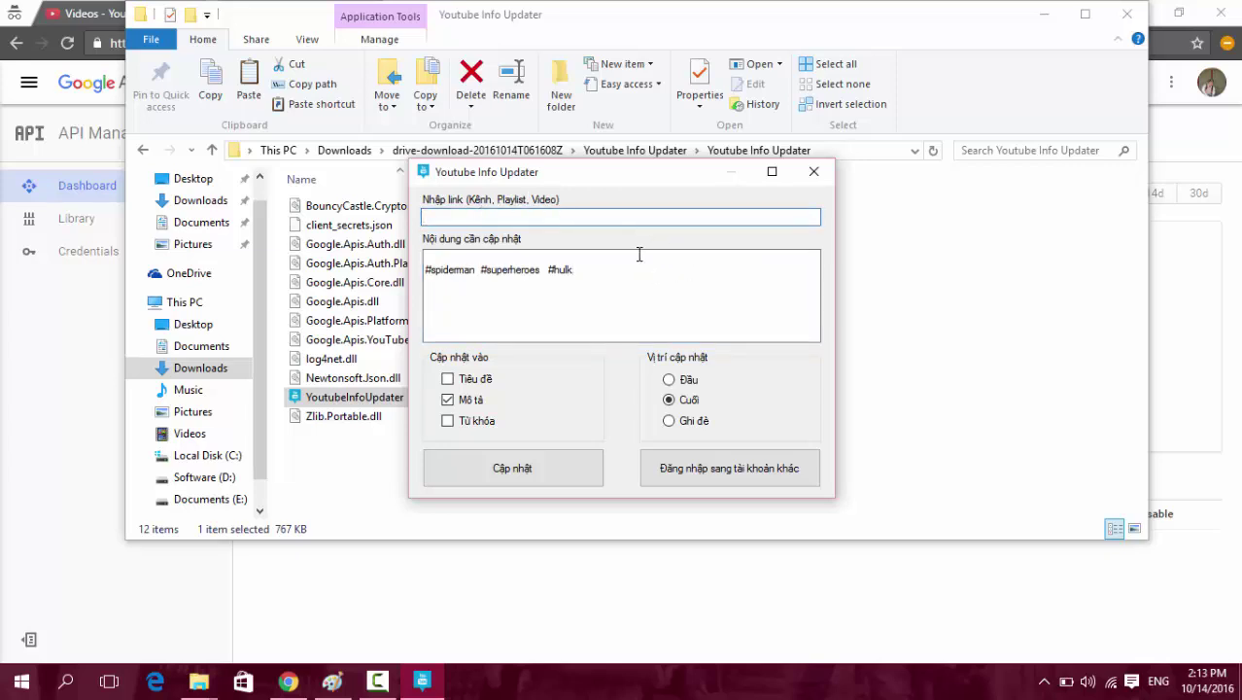
click(608, 276)
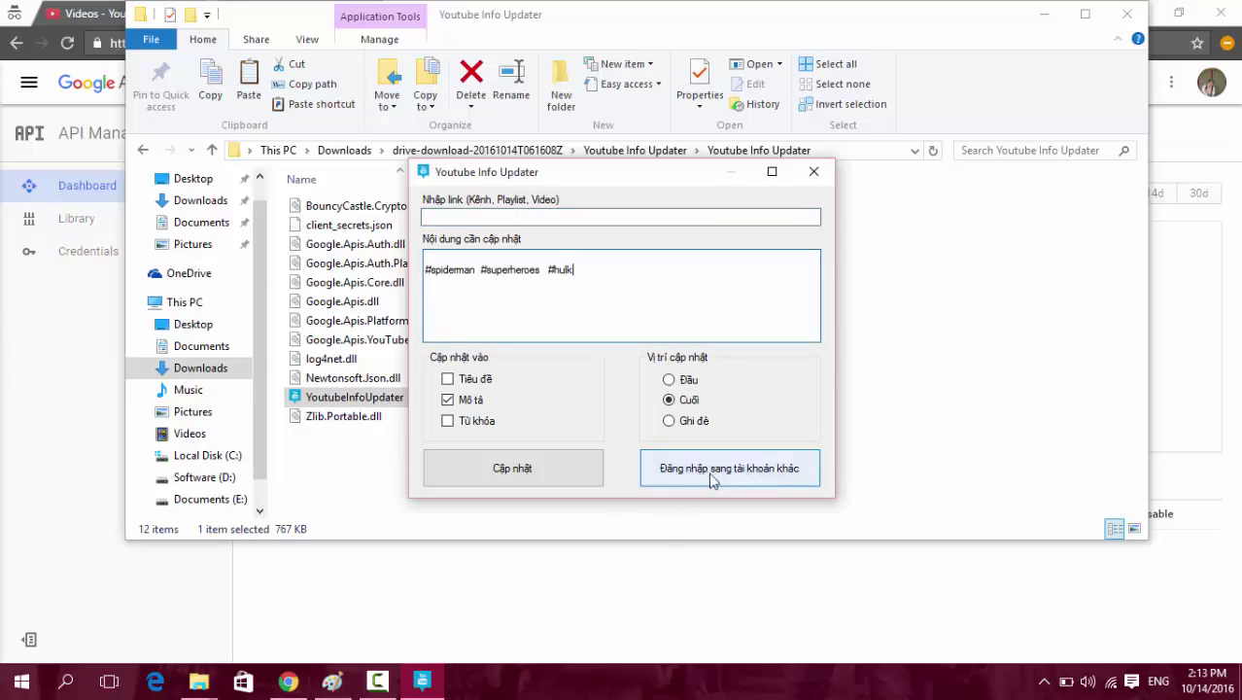
click(813, 171)
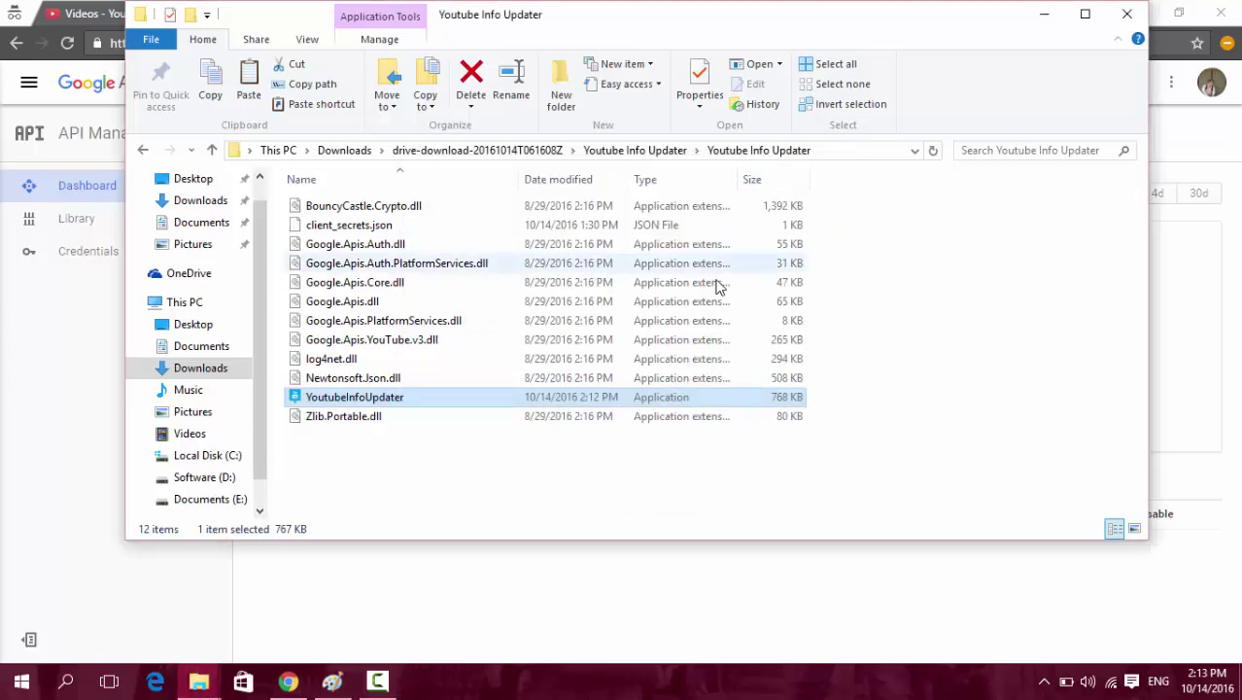
Close the Youtube Info Updater folder window and bring up File Explorer at Downloads.
click(1126, 14)
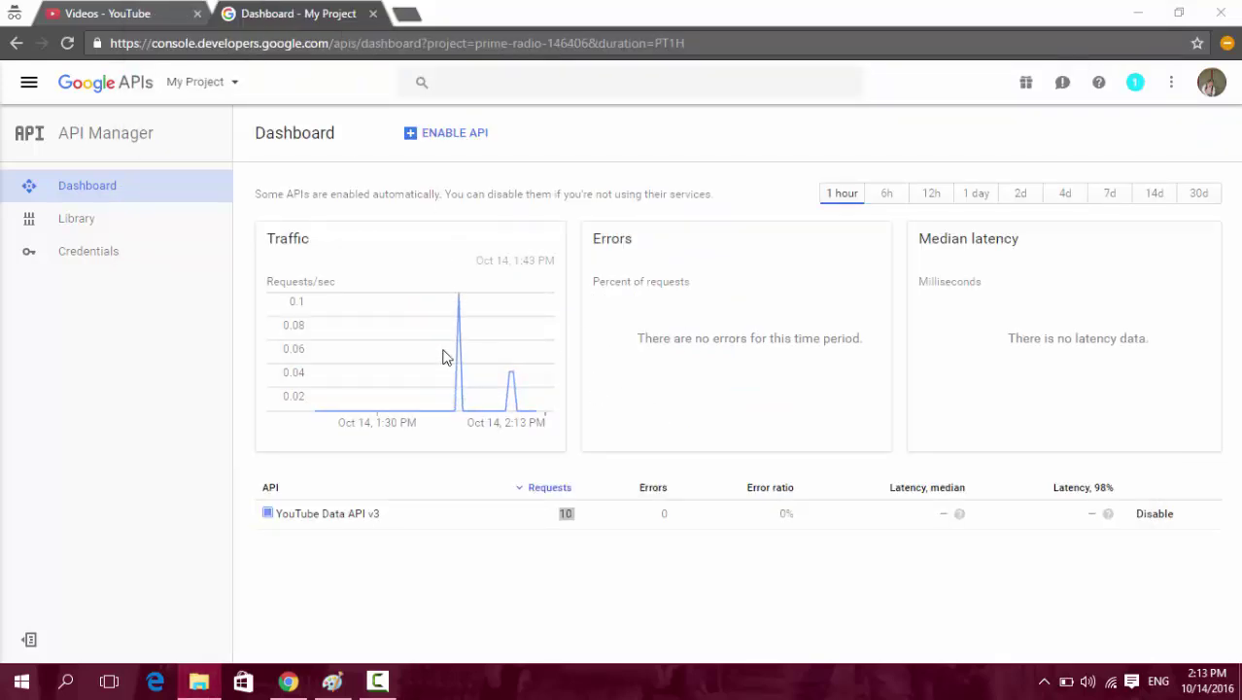
click(199, 681)
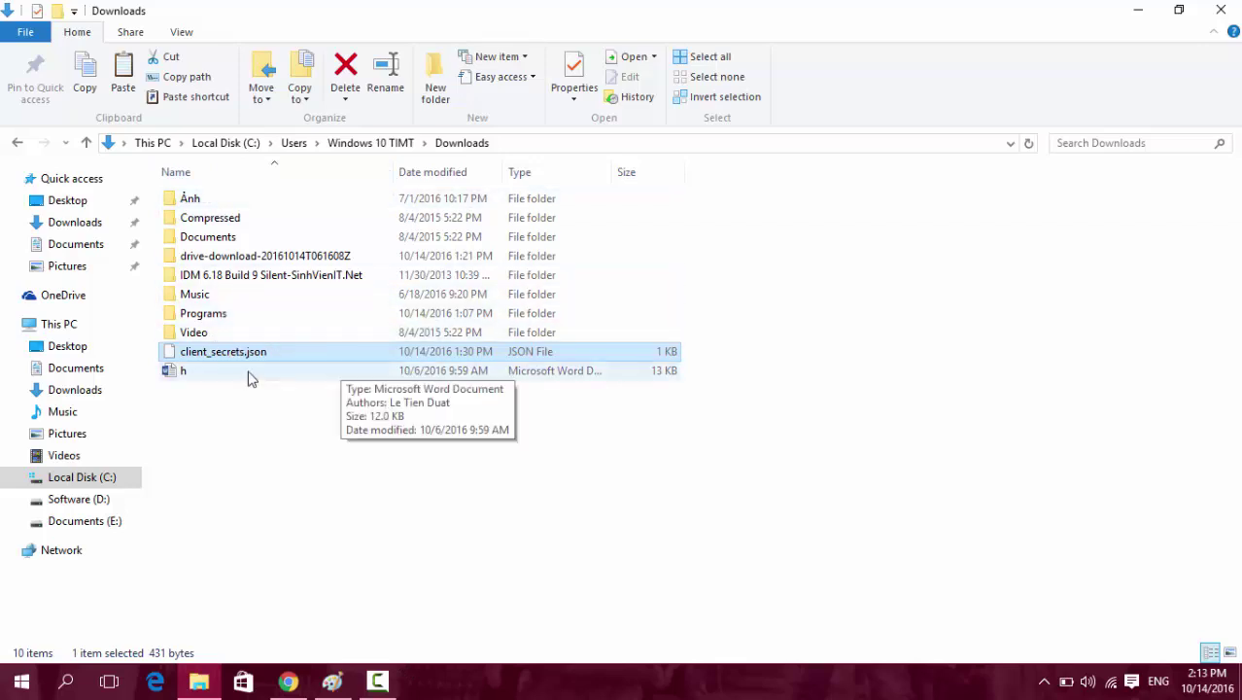
Open drive-download-20161014T061608Z > Youtube Super Download > Youtube Super Download.
click(198, 683)
click(198, 684)
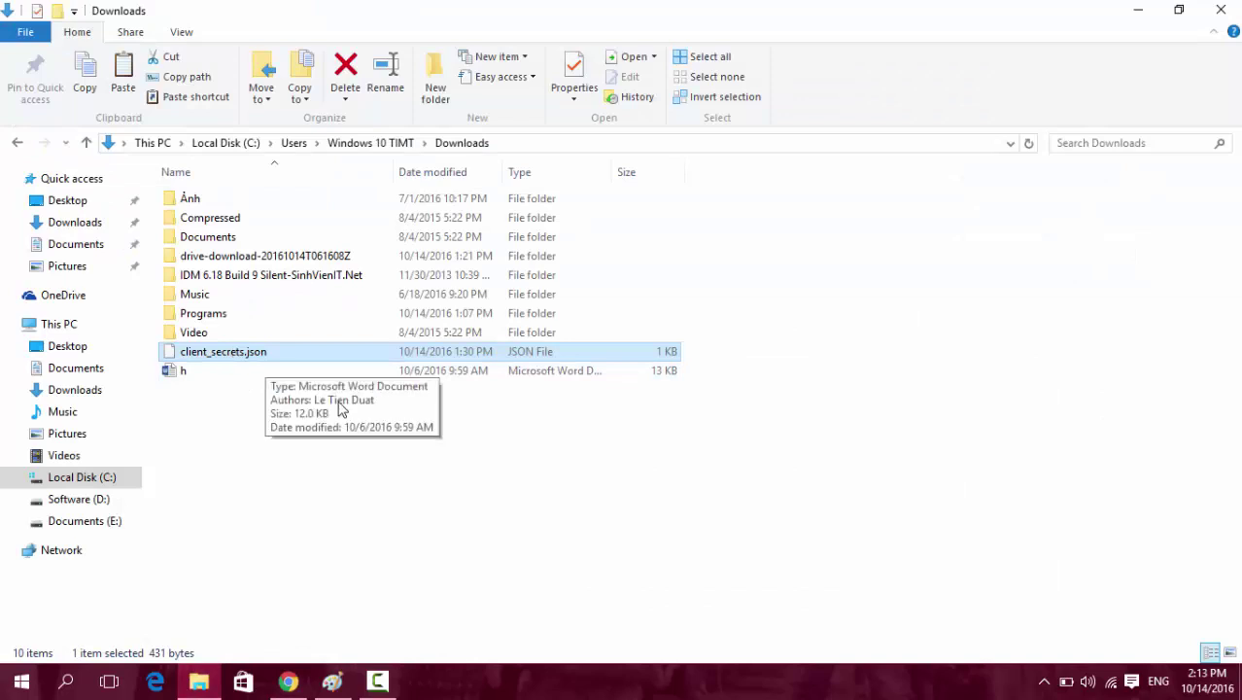
click(286, 442)
double_click(238, 256)
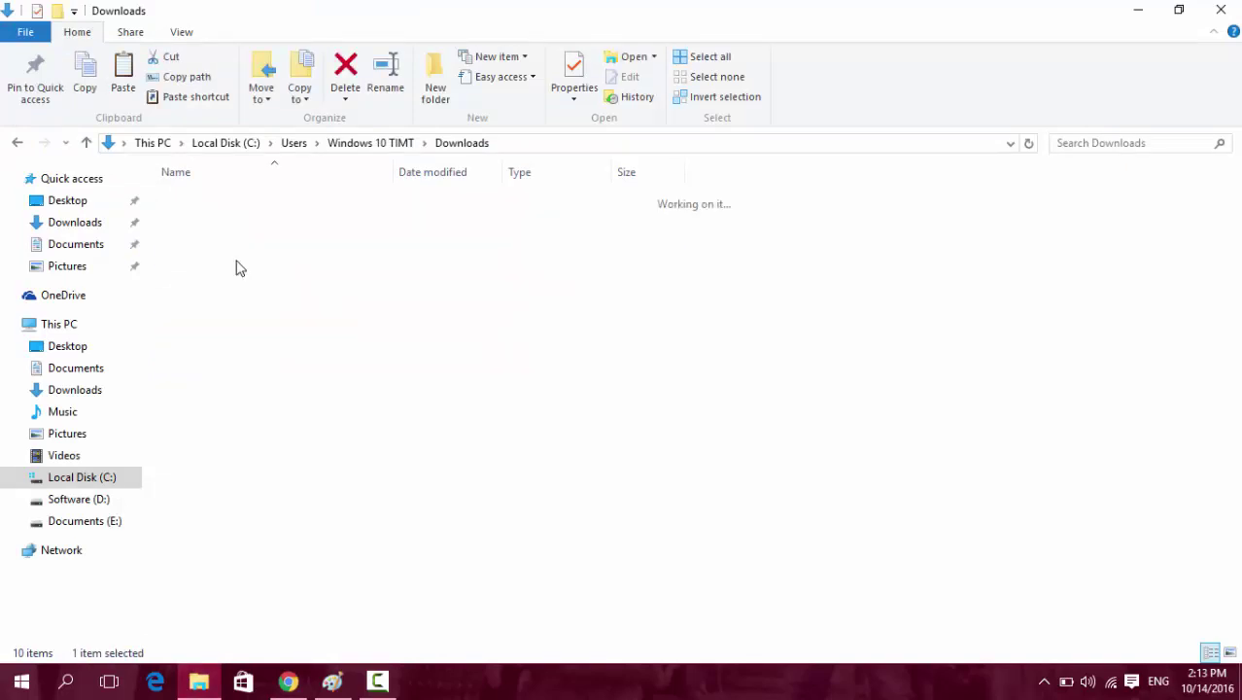
double_click(275, 241)
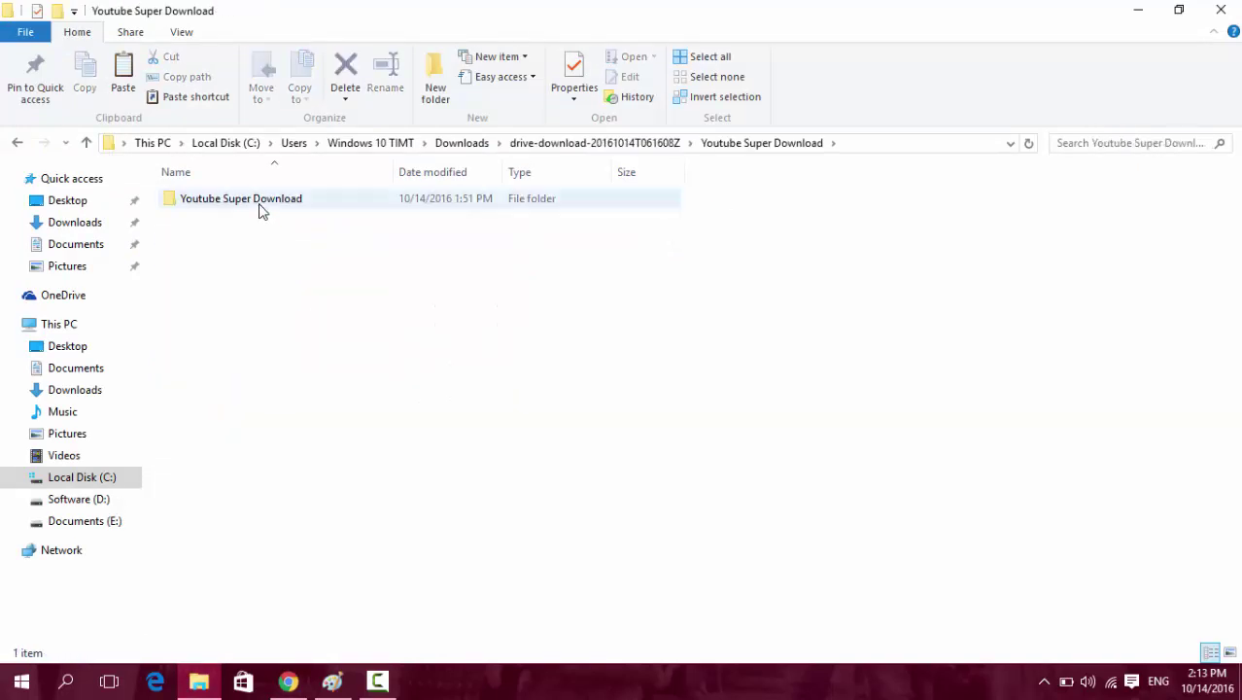
double_click(262, 201)
Select the OAuth2 TokenResponse-user file and client_secrets.json, and widen the Name column.
click(311, 317)
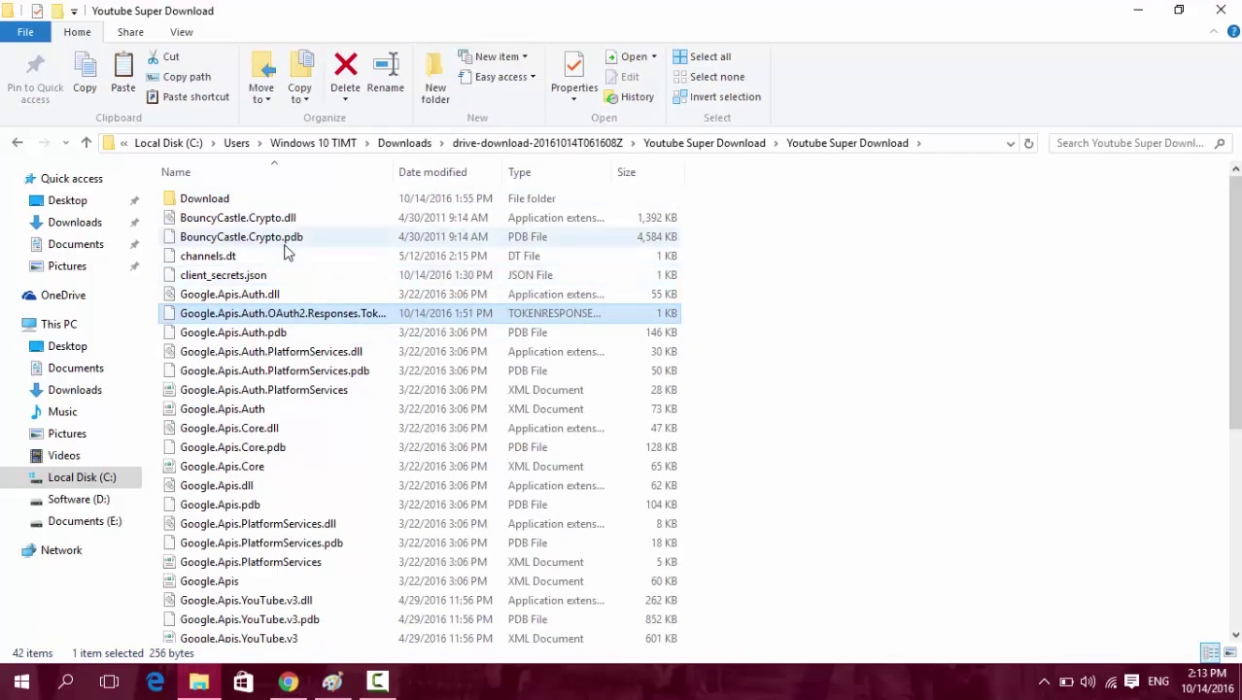
ctrl+click(246, 278)
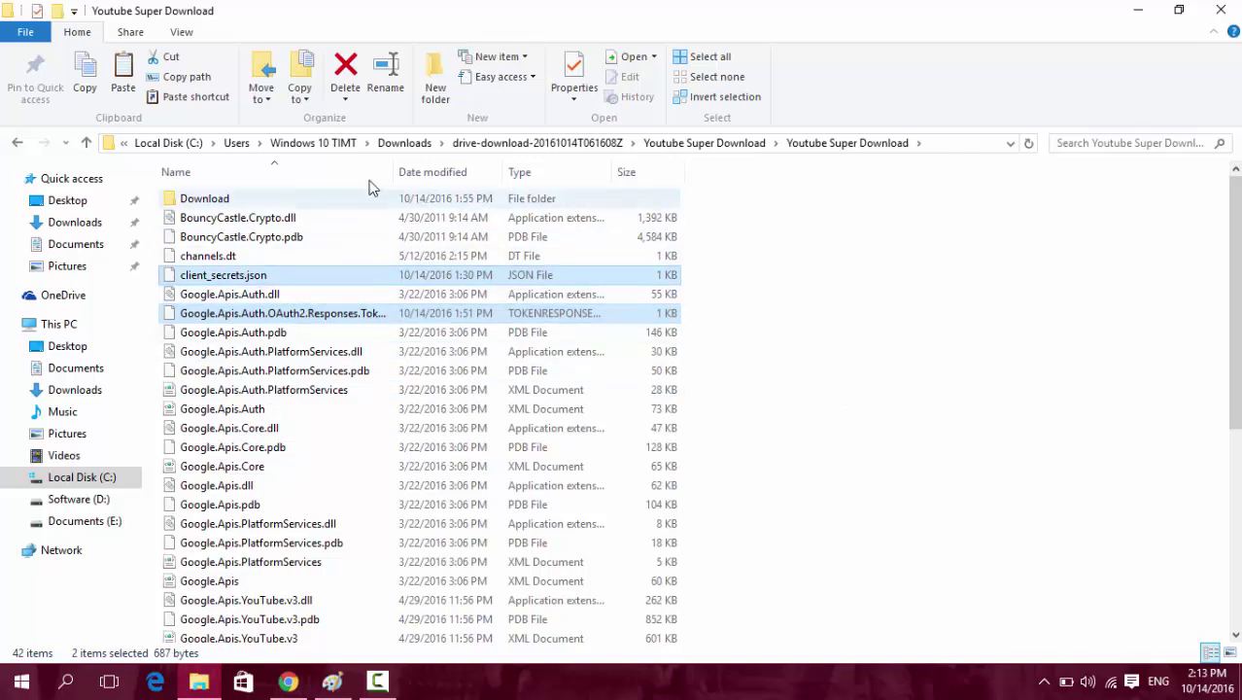
drag(391, 171, 465, 172)
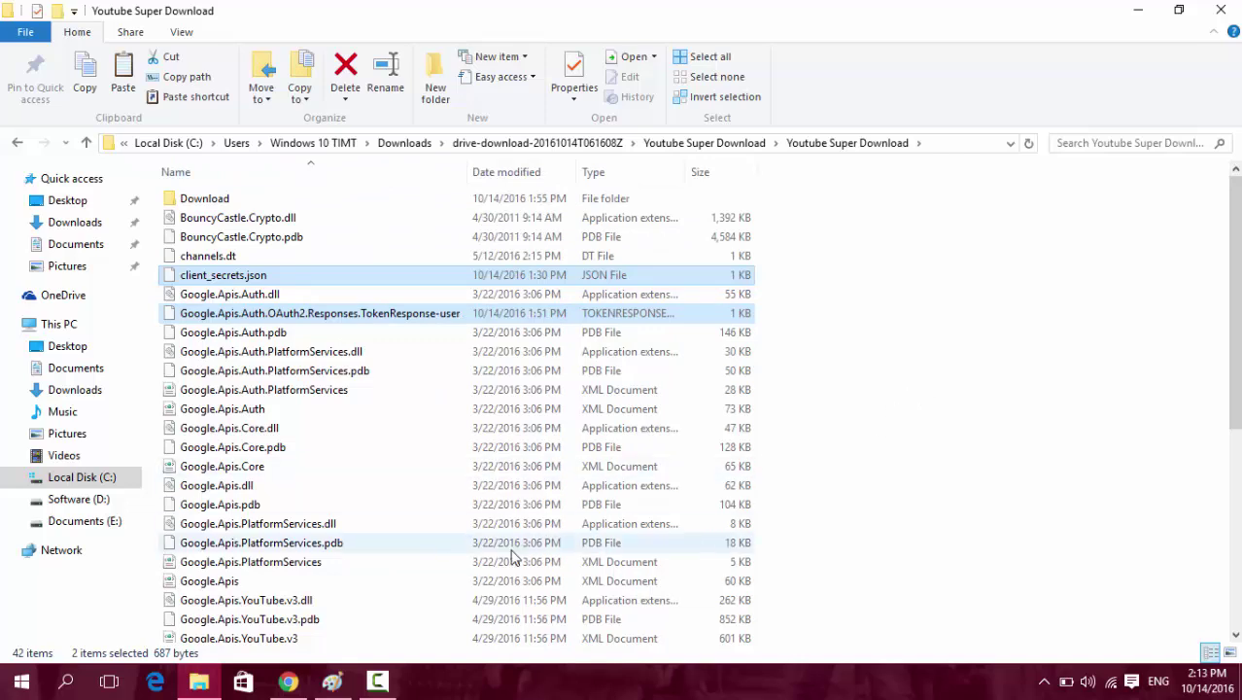
mouse_move(380, 688)
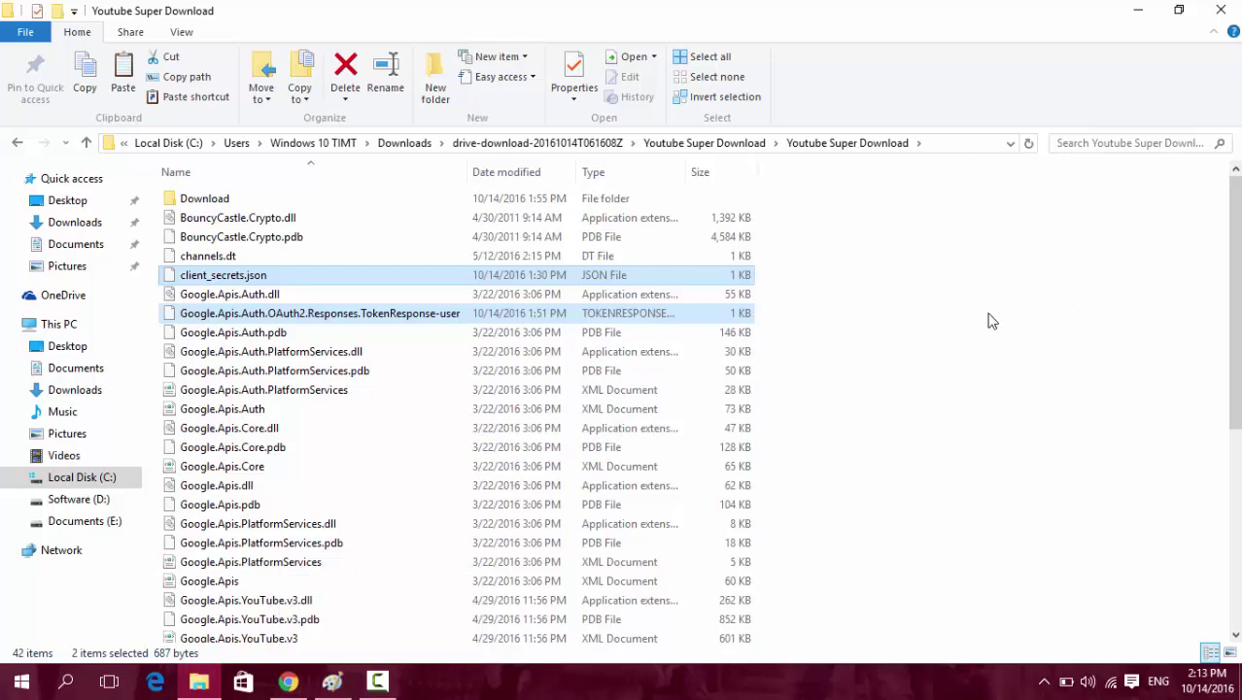
click(380, 687)
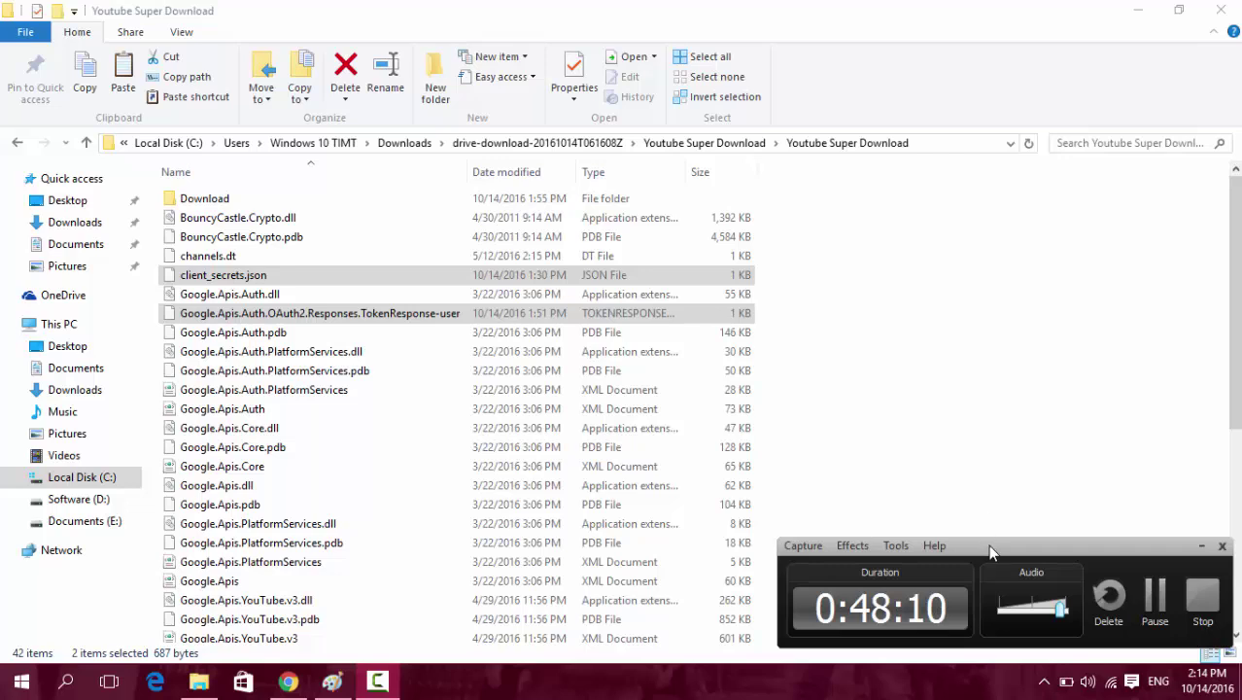
mouse_move(988, 544)
mouse_down()
mouse_move(966, 514)
mouse_move(979, 536)
mouse_up()
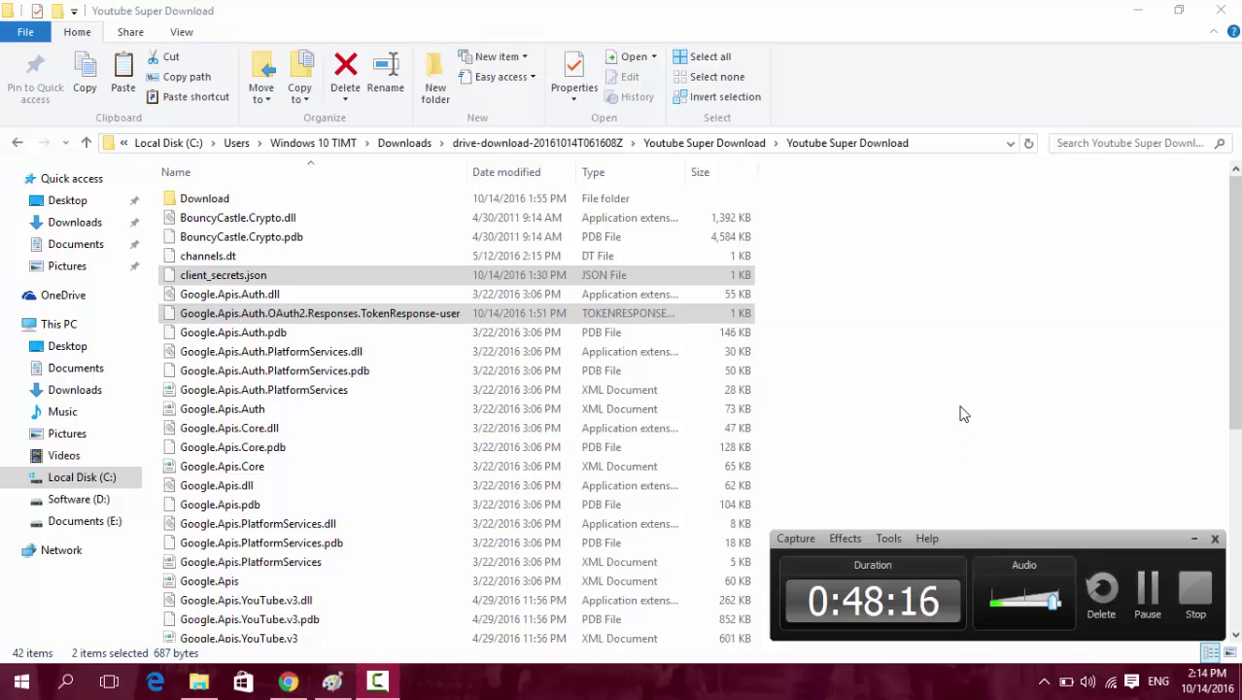